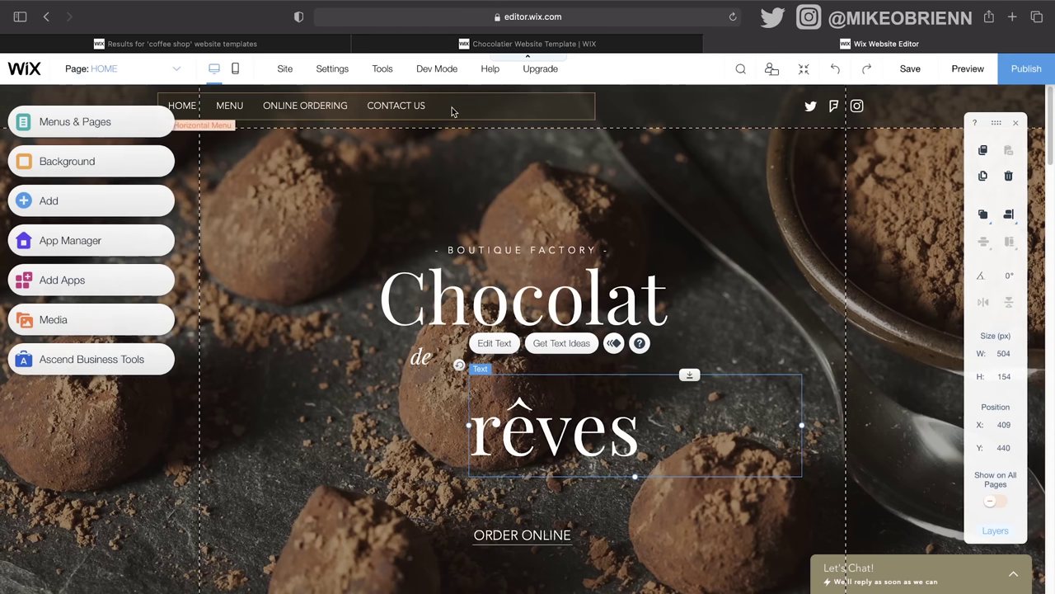
Step: Browse the MENU, ONLINE ORDERING and HOME pages from the site pages list
left_click(587, 109)
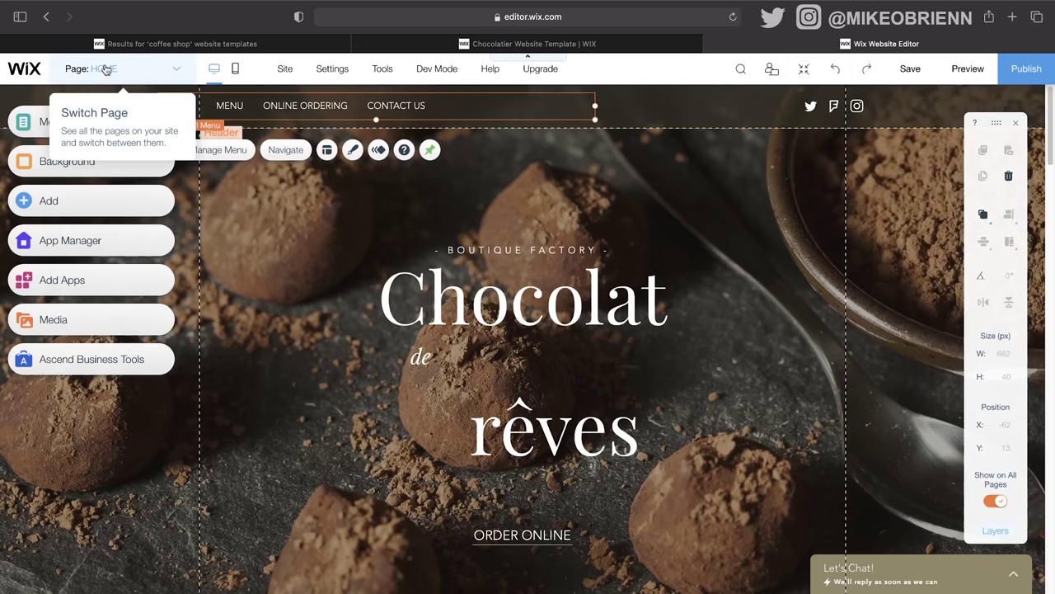
left_click(178, 72)
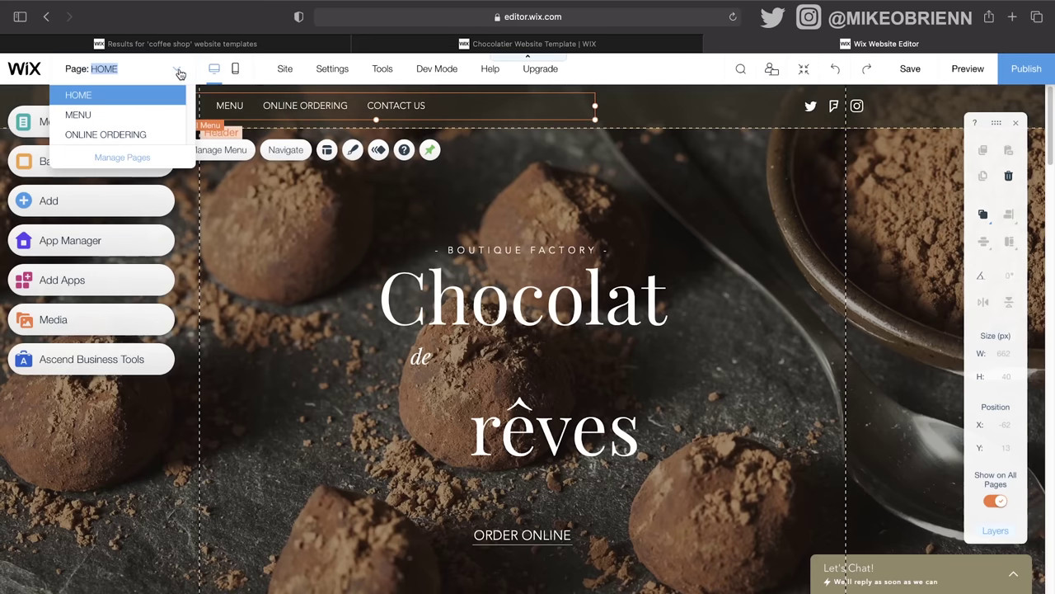
left_click(142, 120)
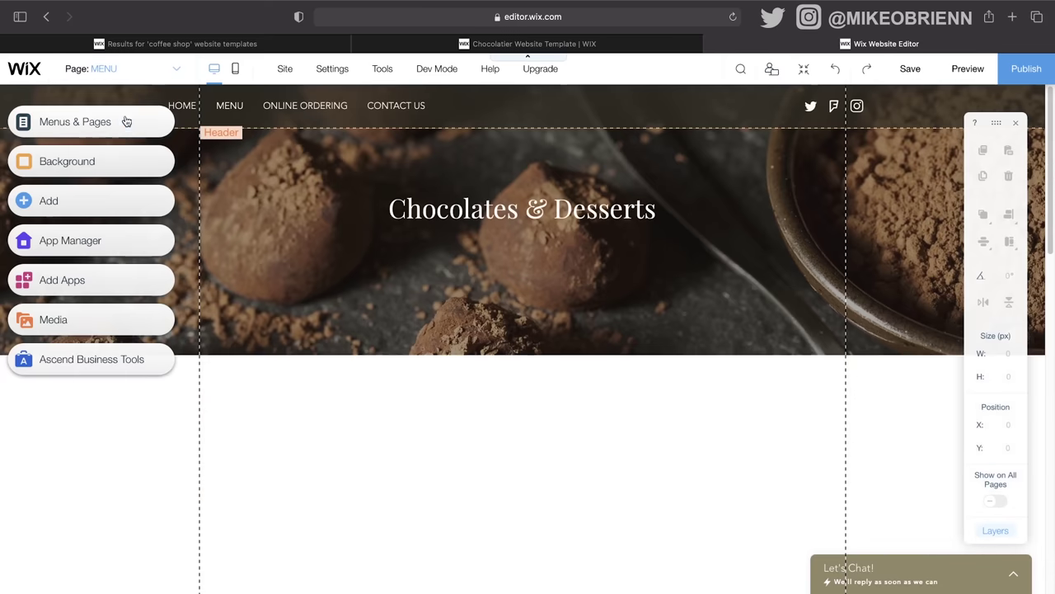
left_click(139, 69)
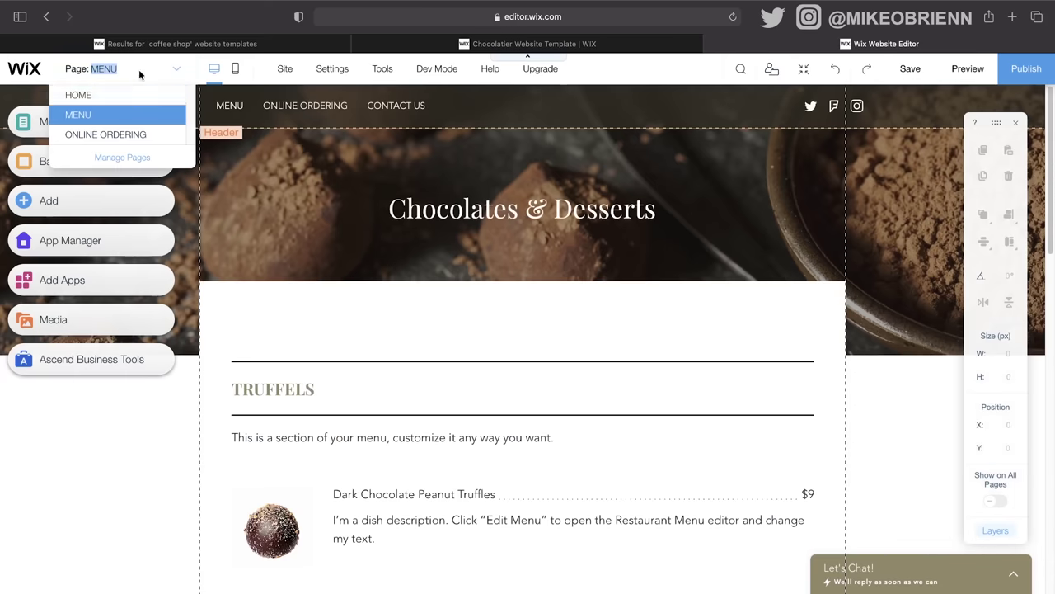
left_click(134, 135)
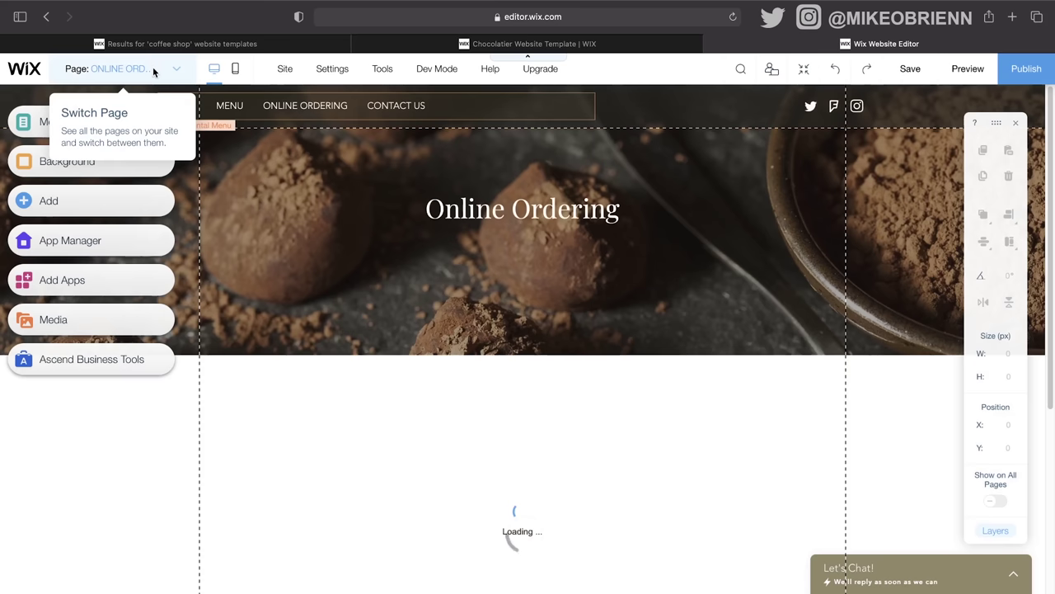
left_click(151, 68)
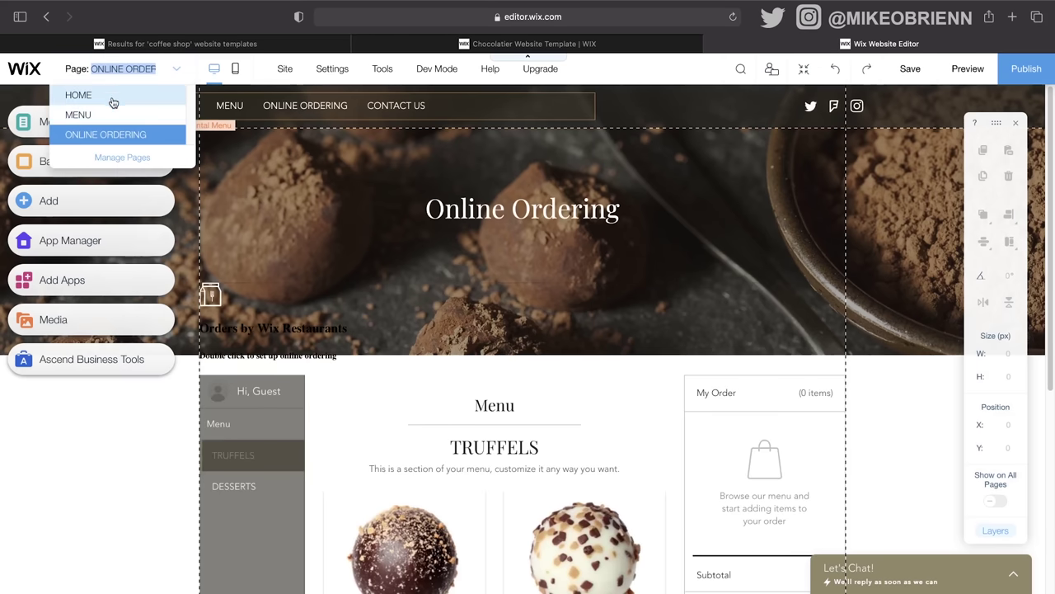
left_click(78, 96)
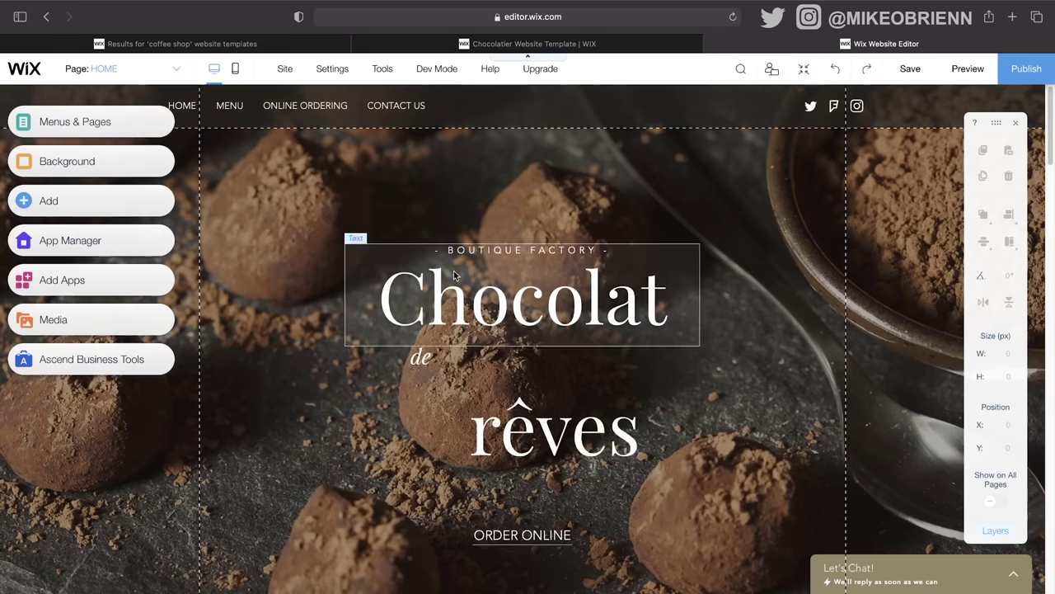
Step: Preview the mobile layout, skipping its welcome introduction, then return to the desktop layout
left_click(236, 72)
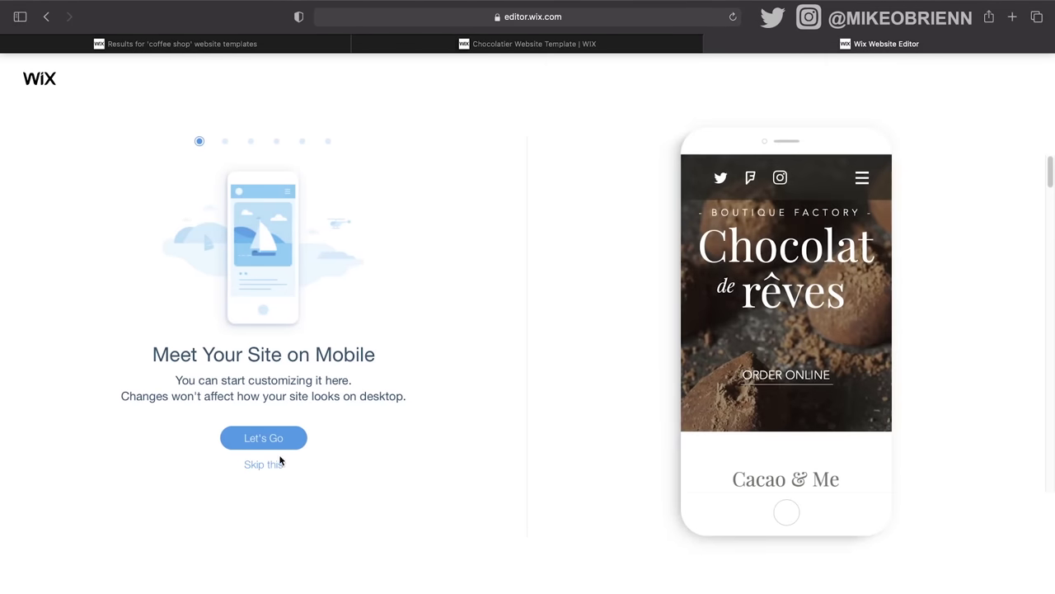
left_click(267, 465)
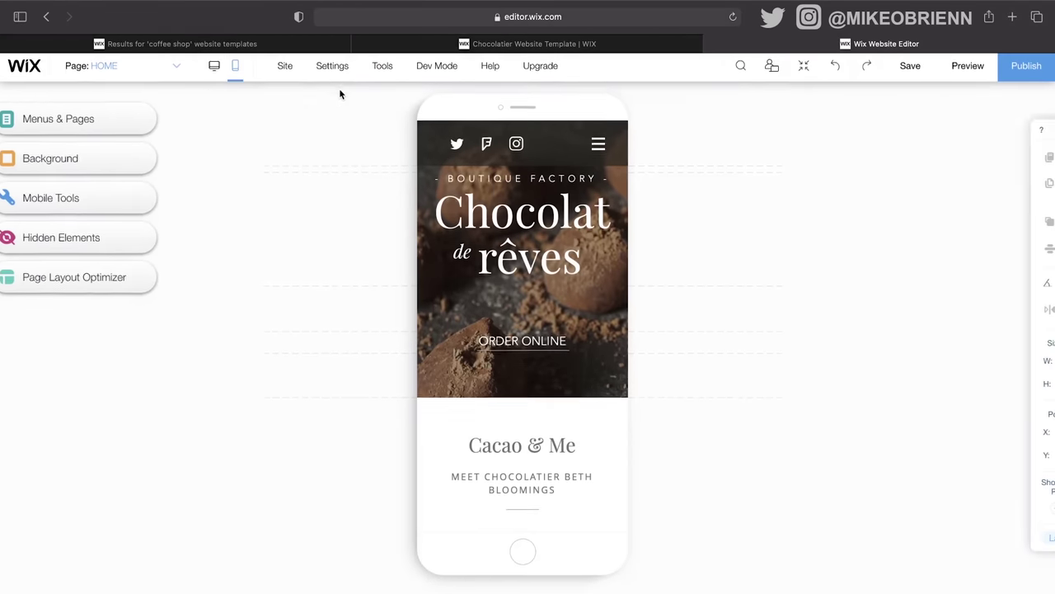
left_click(207, 71)
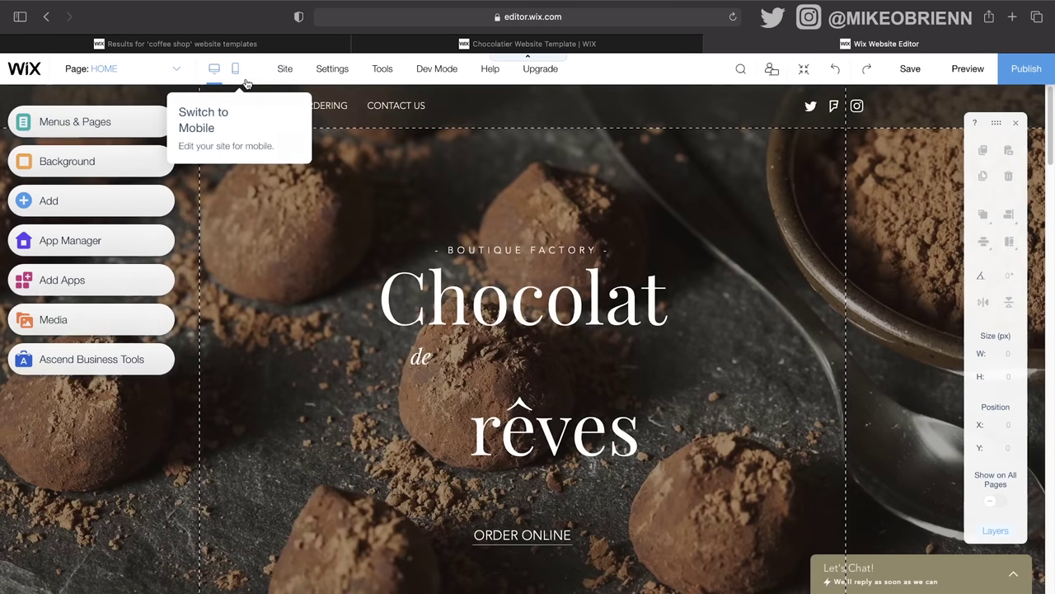
left_click(237, 74)
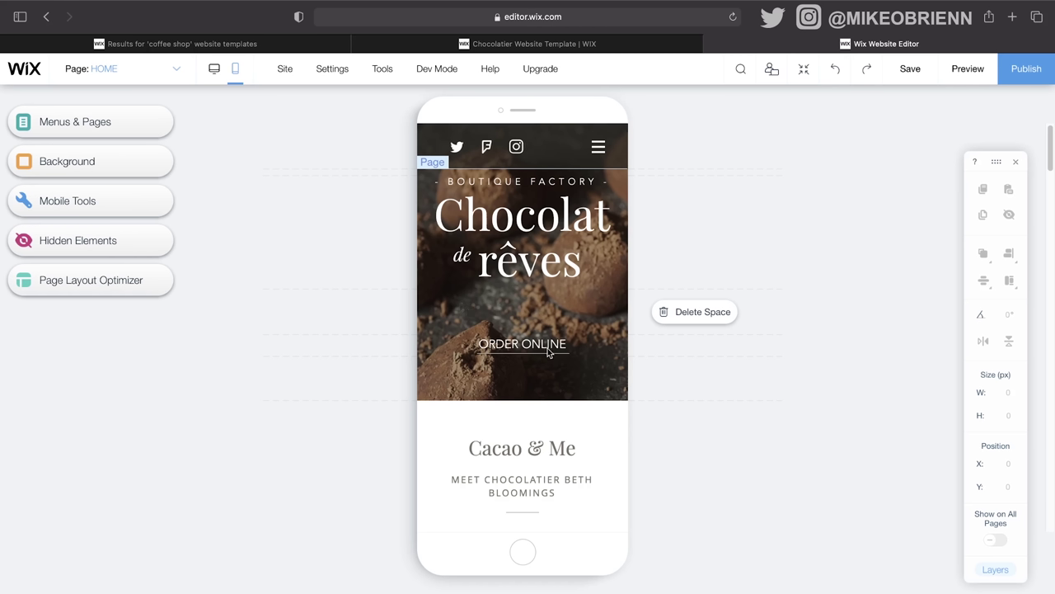
mouse_move(551, 351)
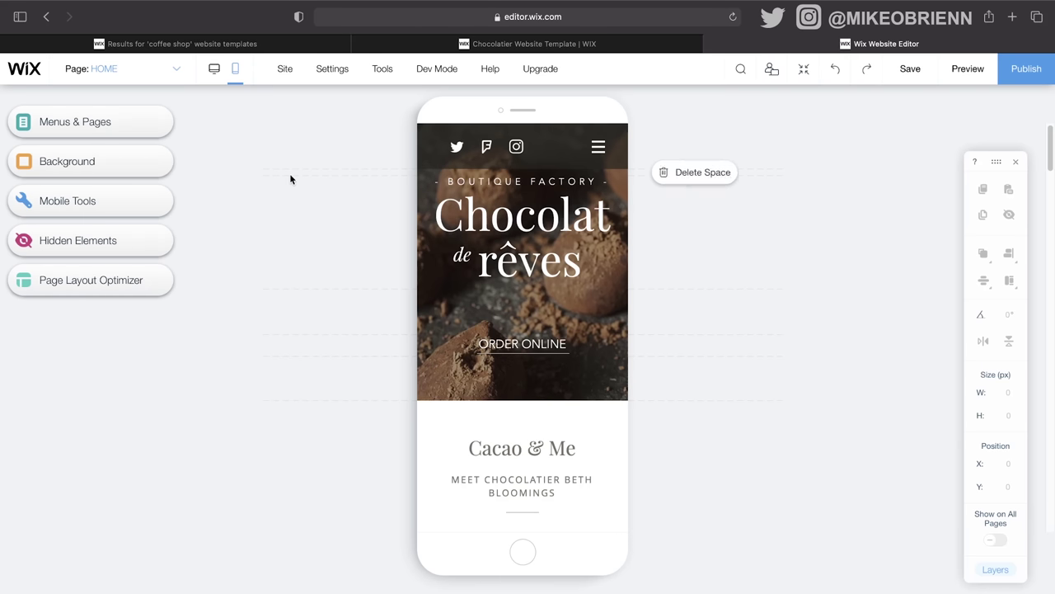
left_click(215, 83)
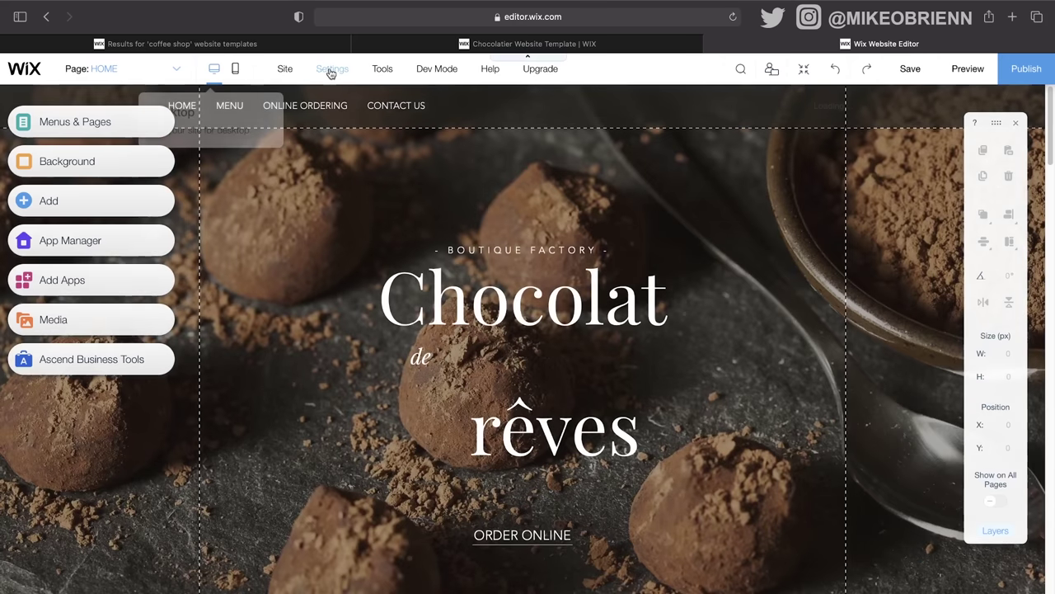
Step: Open the Favicon option from the Settings menu
mouse_move(290, 77)
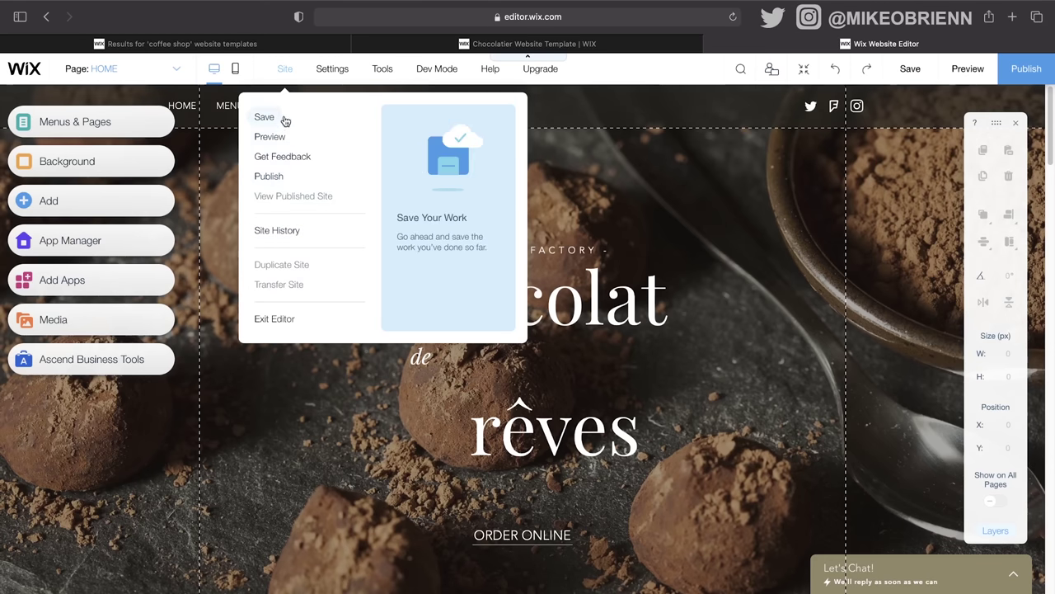
mouse_move(347, 74)
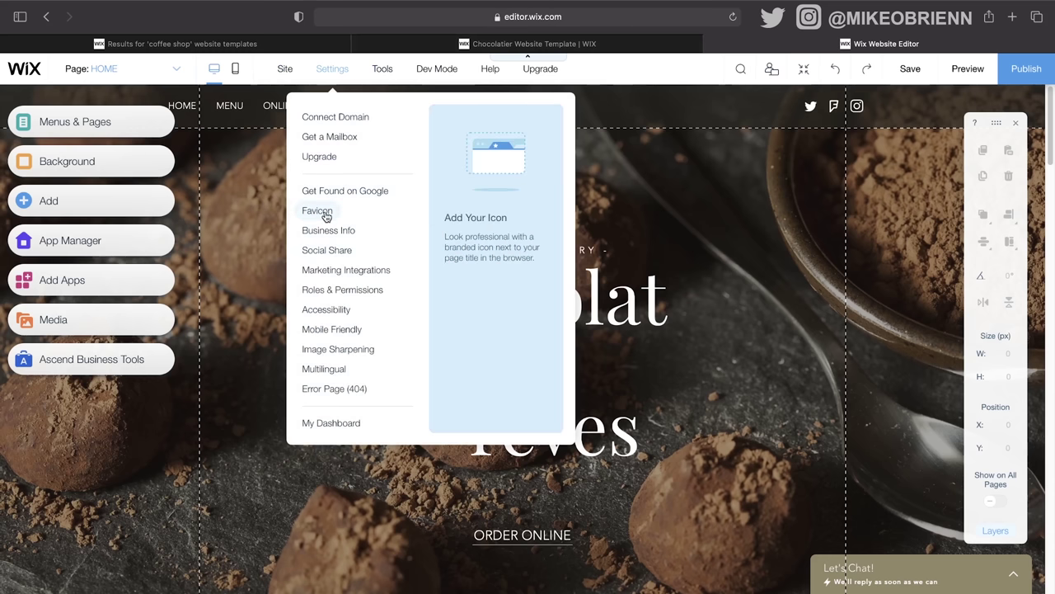
left_click(317, 211)
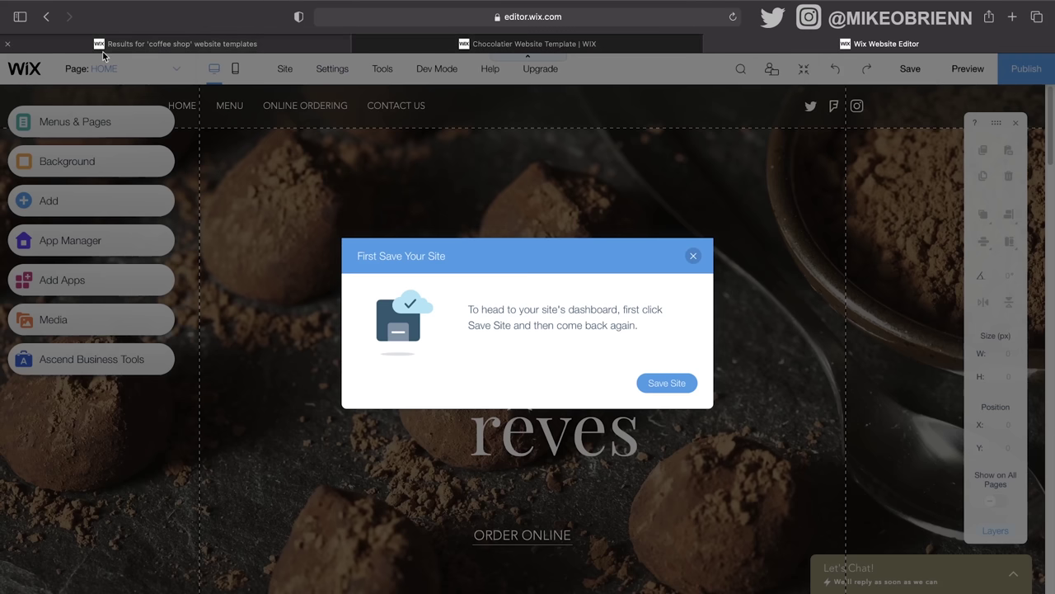
Step: Save the site with the free address santrelcoffeeshop and close the confirmation
left_click(673, 385)
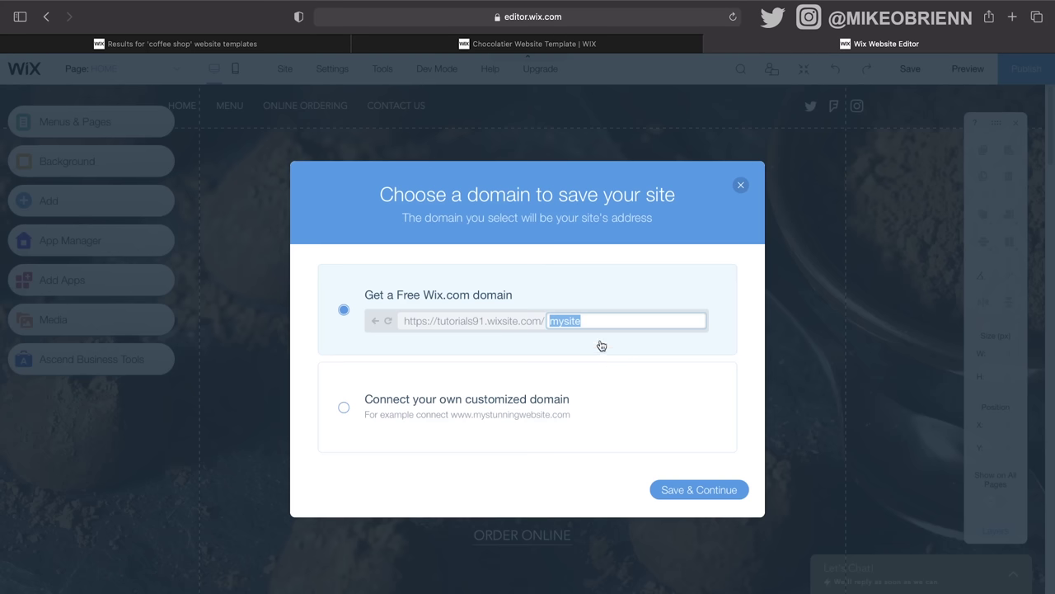
type("santrelcoffeeshop")
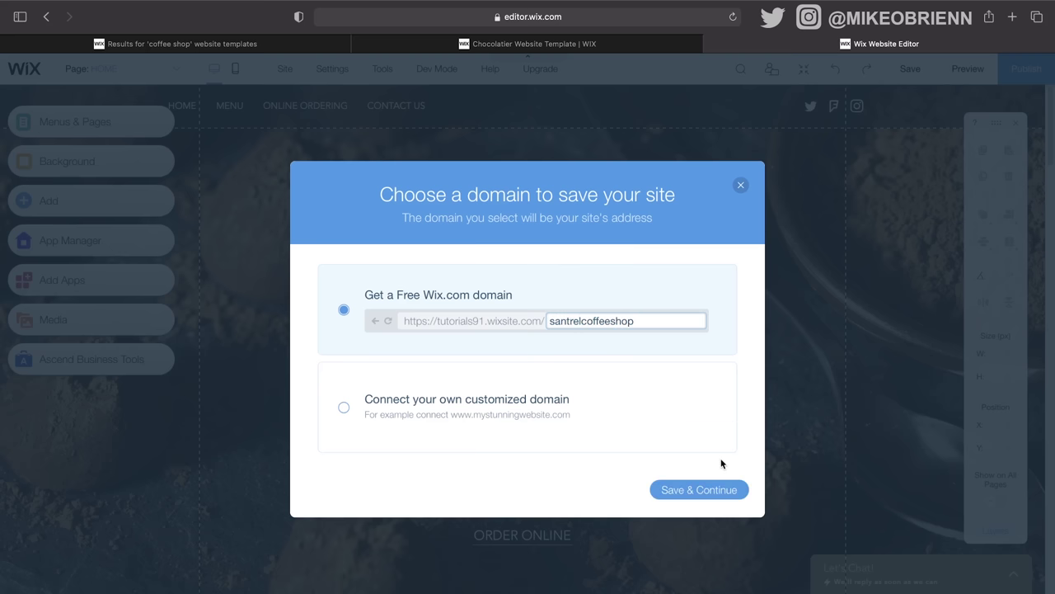
left_click(719, 482)
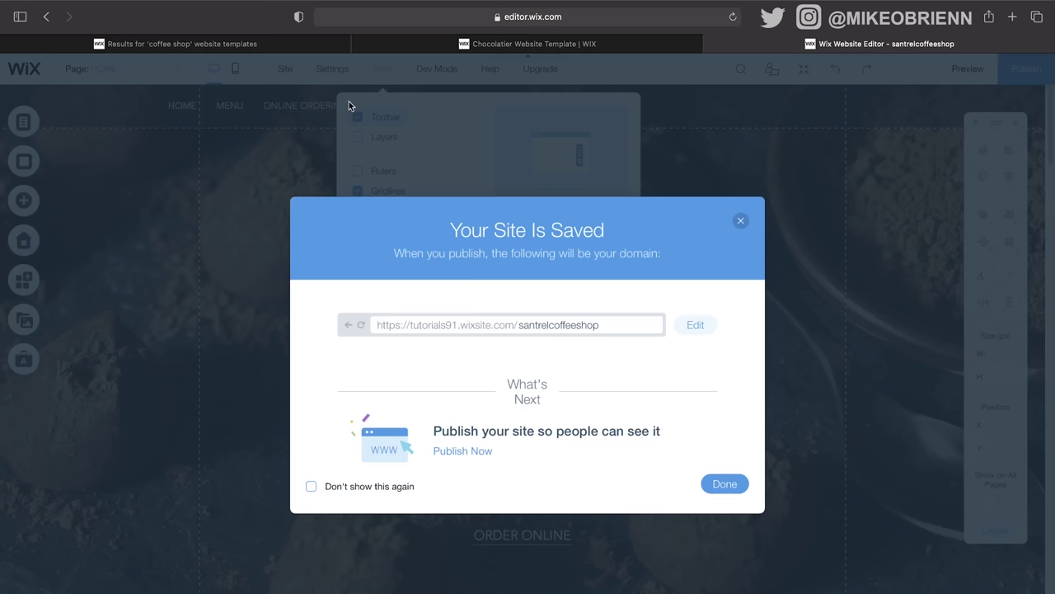
left_click(727, 489)
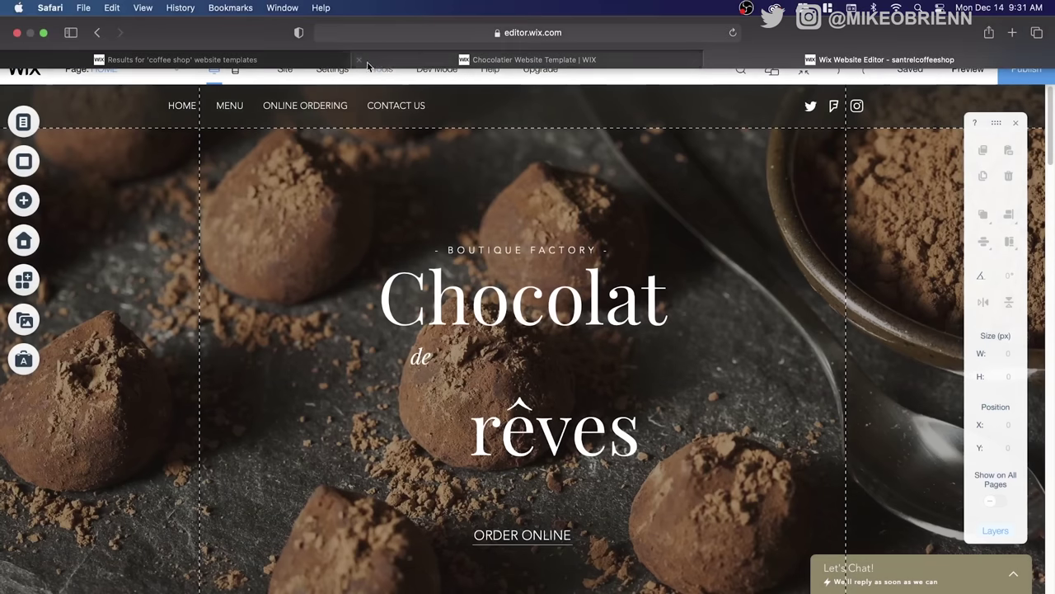
mouse_move(341, 74)
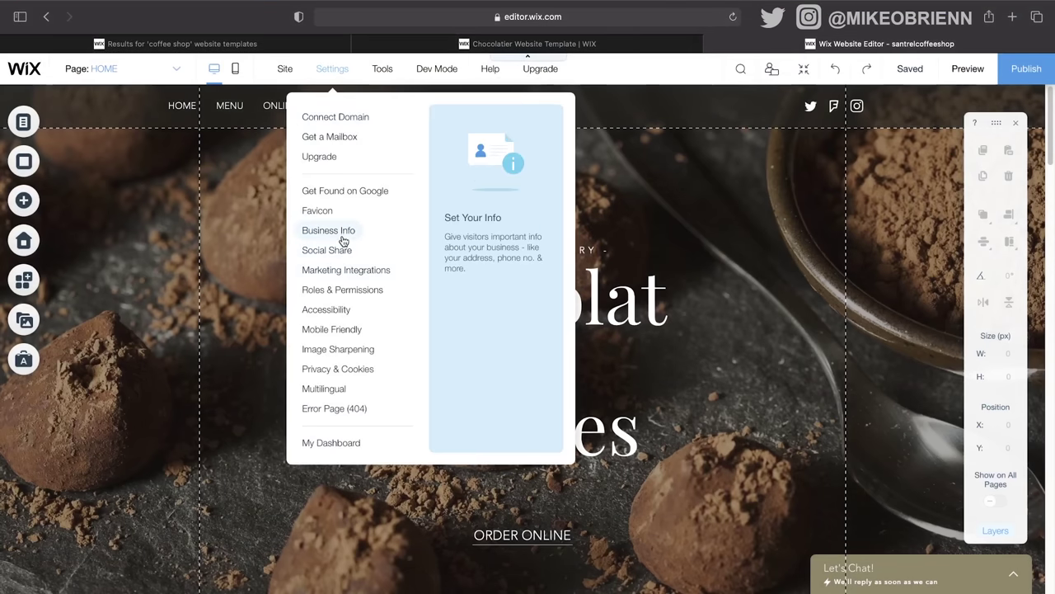
Step: Upload the nine images from the Coffee folder to the site's media files
left_click(322, 216)
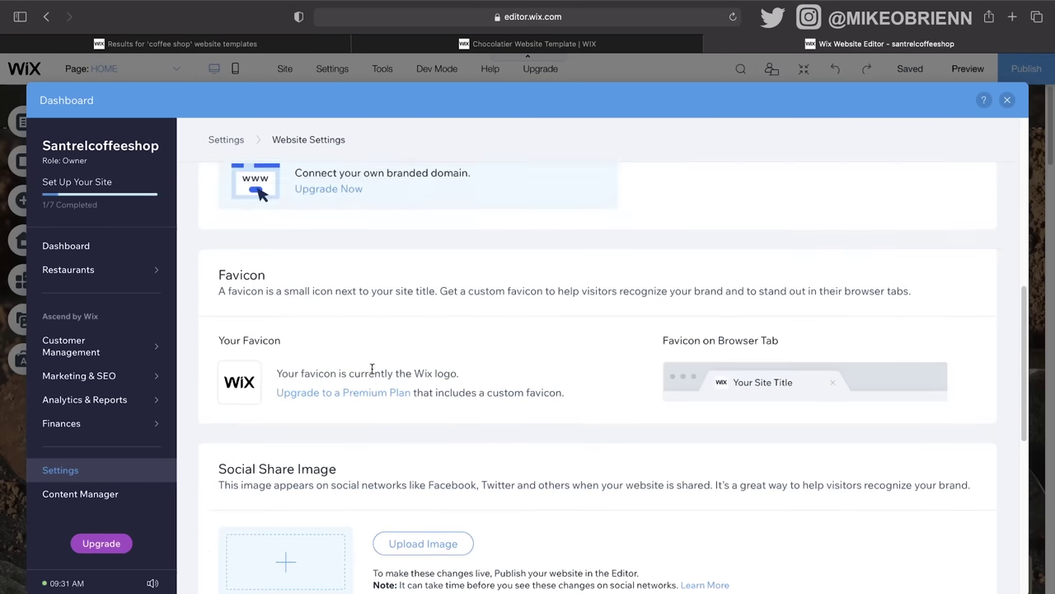
scroll(330, 346, "down", 1)
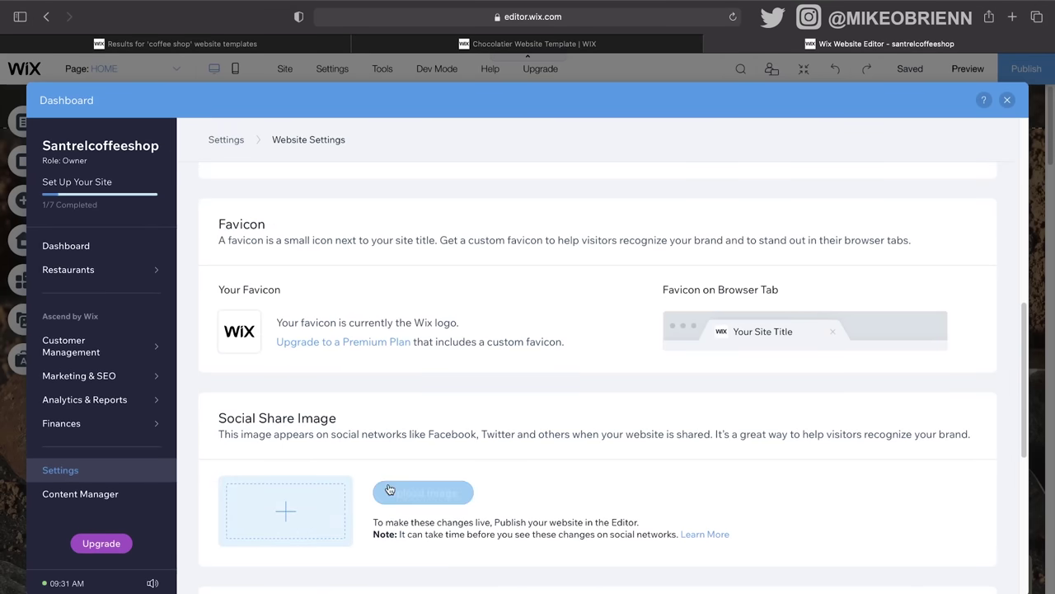
left_click(319, 514)
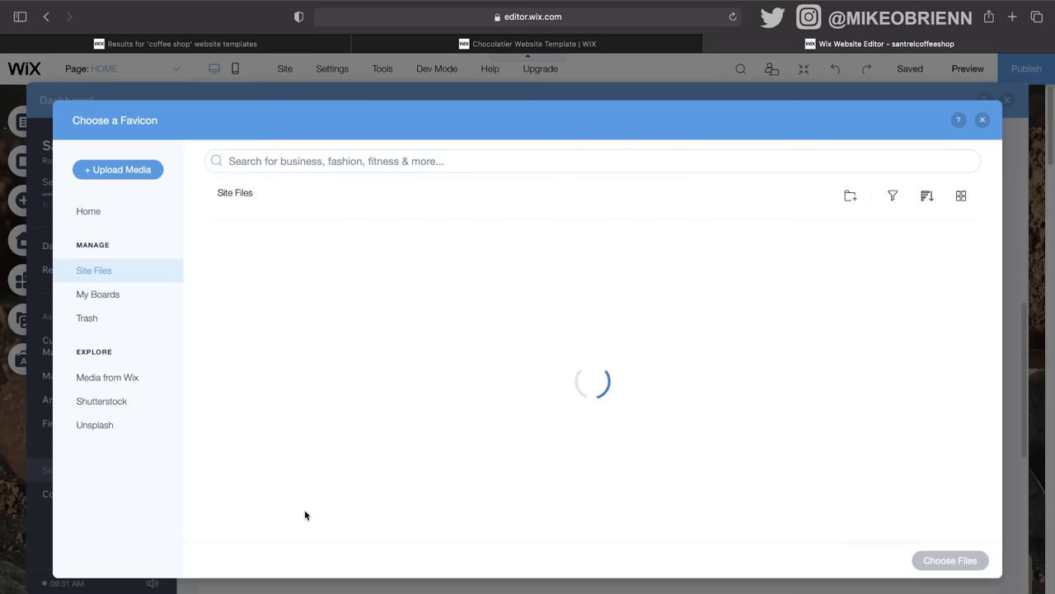
left_click(145, 175)
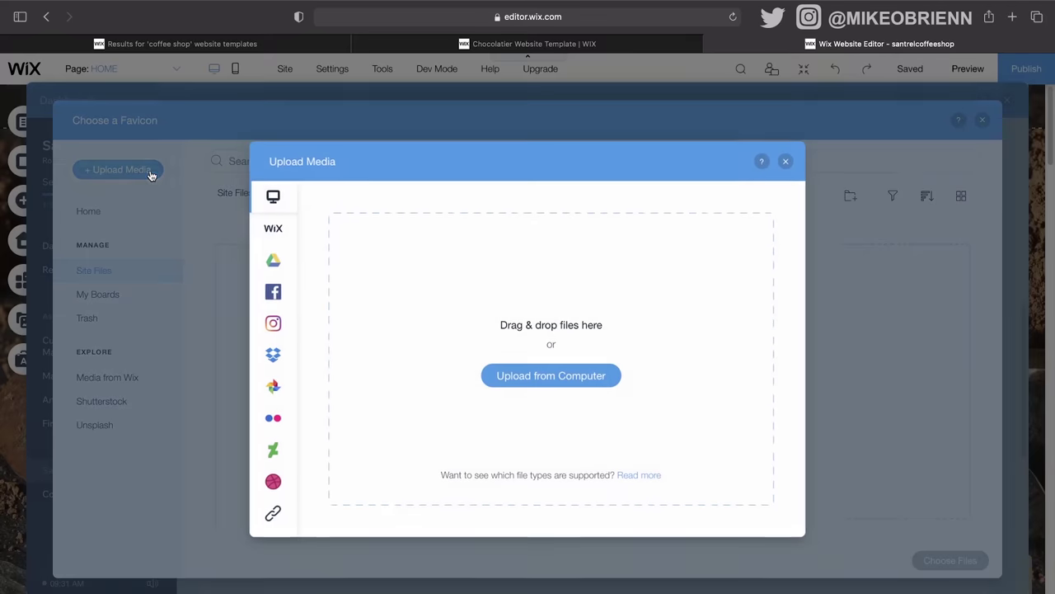
left_click(557, 376)
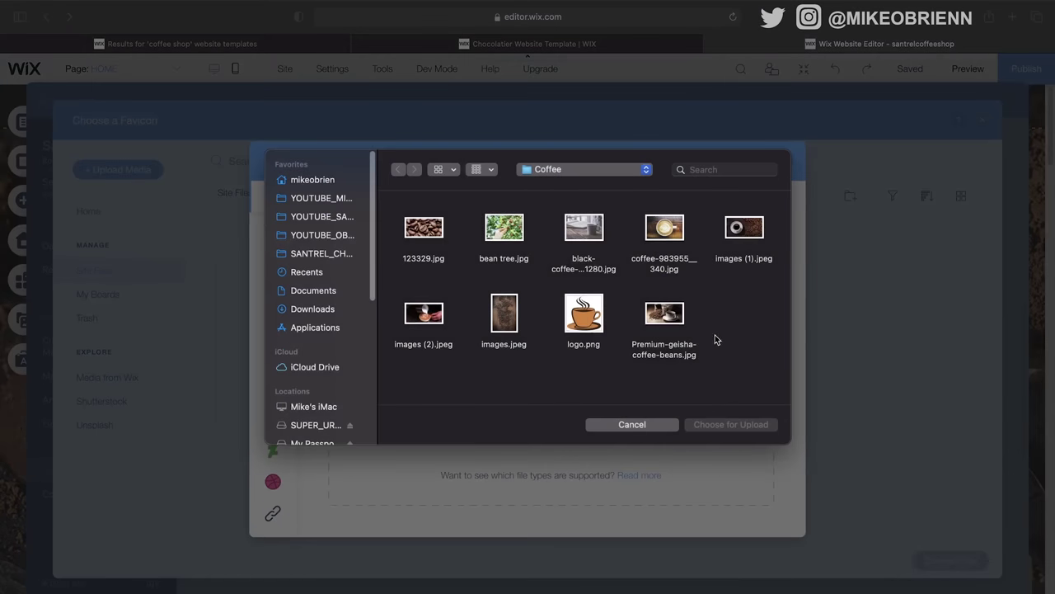
left_click_drag(773, 353, 396, 223)
left_click(730, 424)
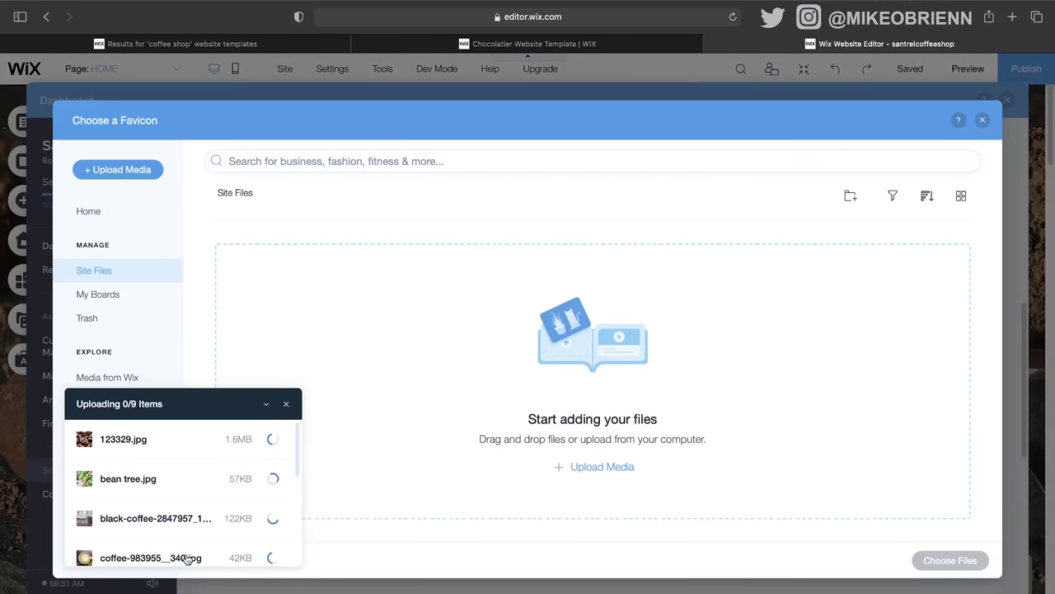
scroll(195, 544, "down", 3)
scroll(198, 517, "down", 2)
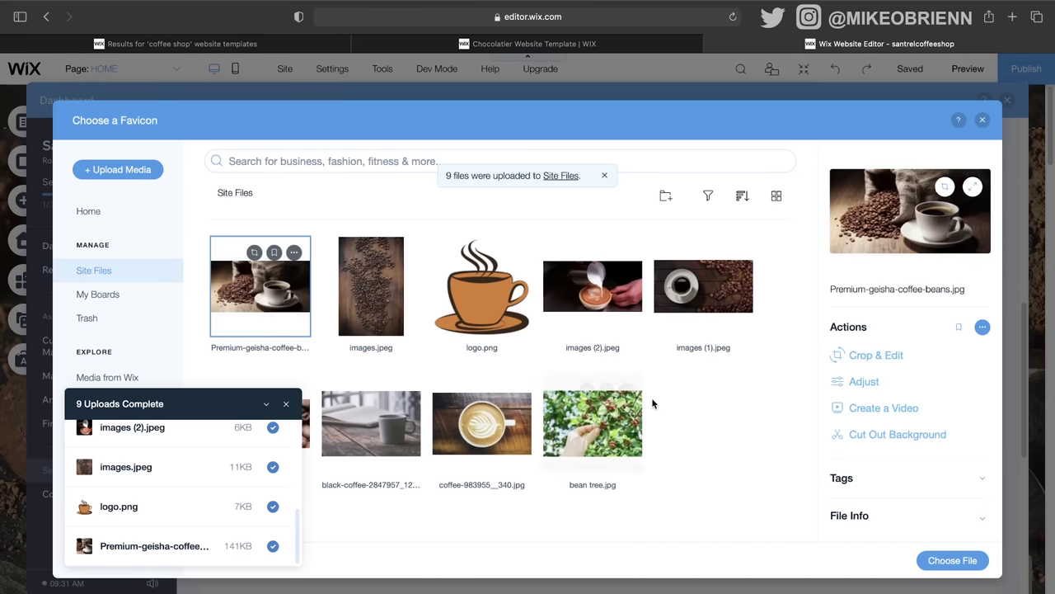
left_click(739, 507)
Step: Choose the coffee cup logo as the image and save the website settings
left_click(286, 403)
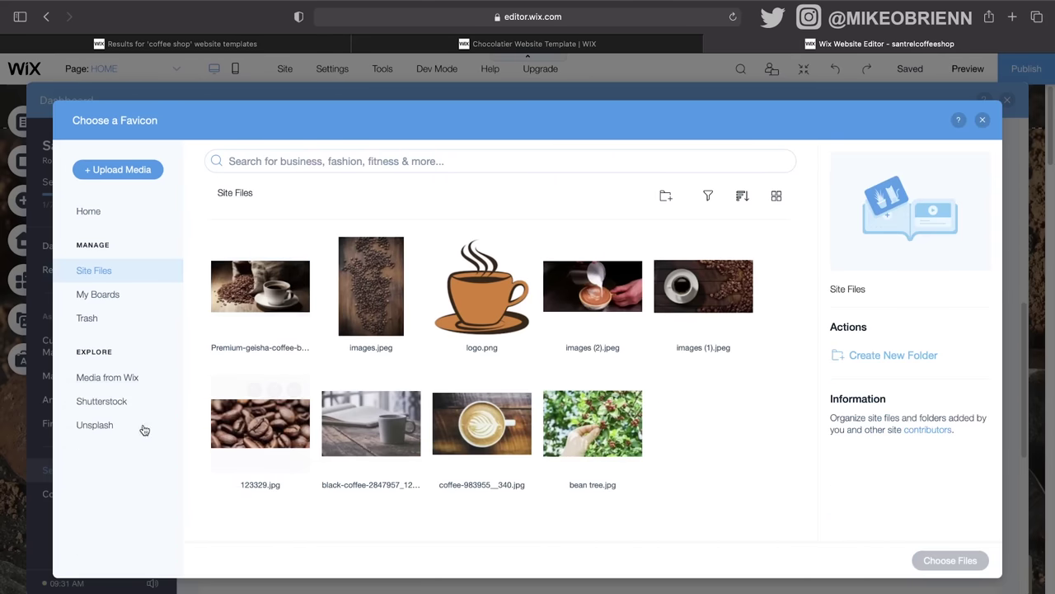
left_click(490, 308)
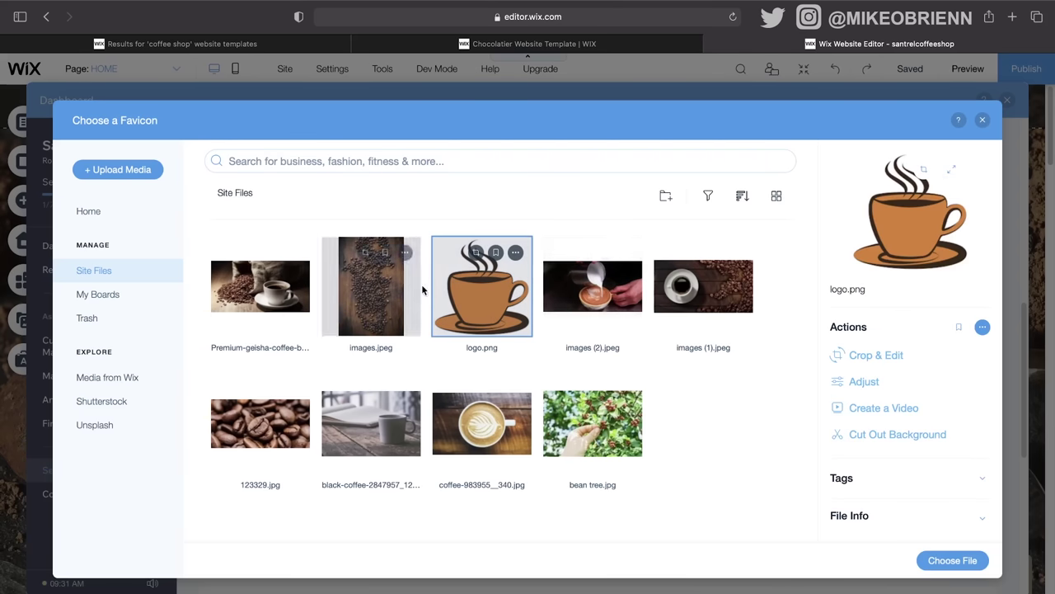
left_click(948, 560)
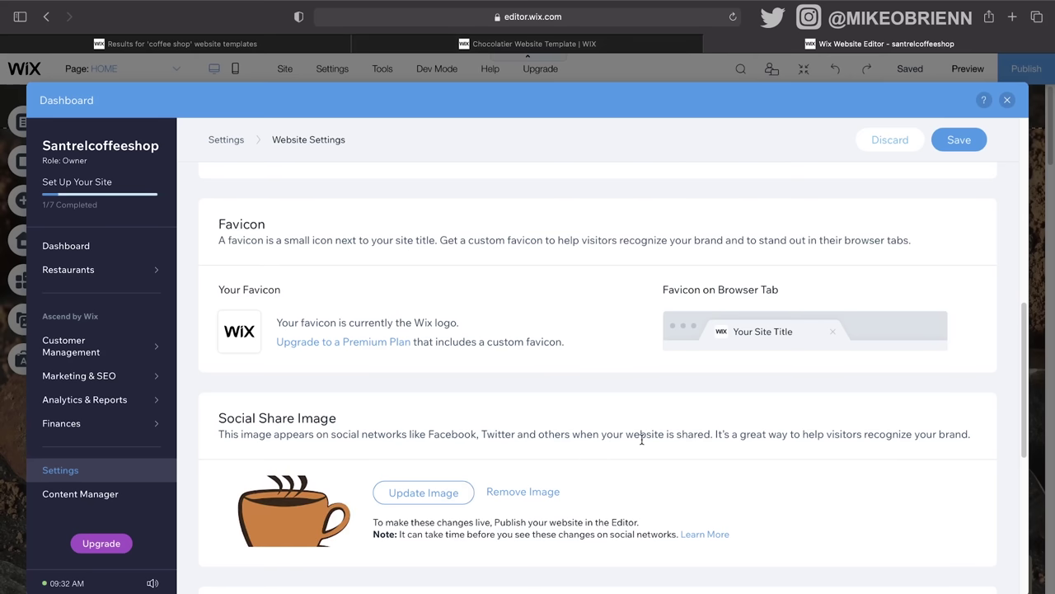
scroll(642, 438, "down", 3)
left_click(958, 139)
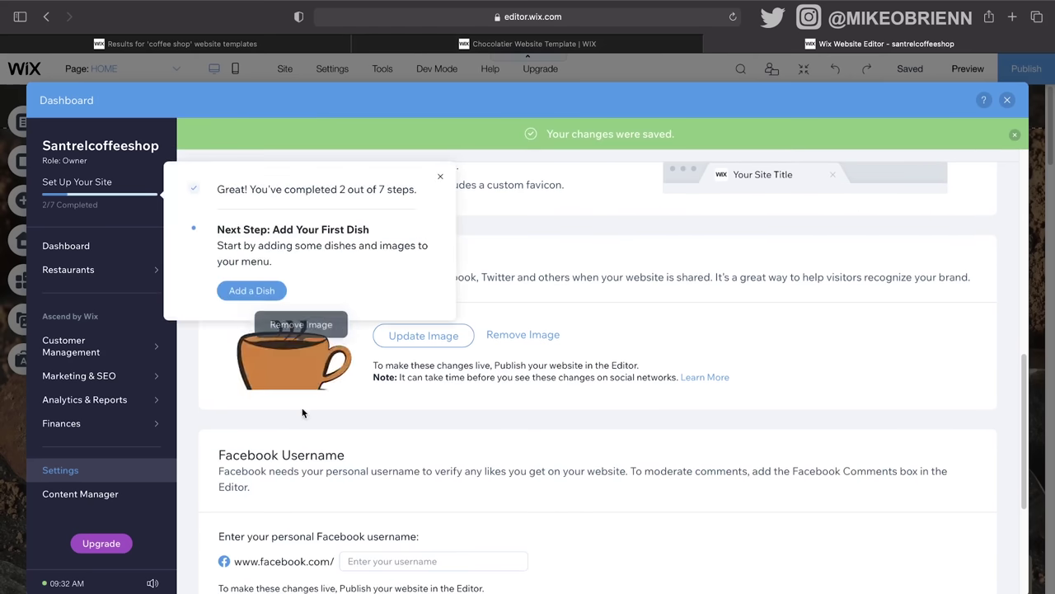
left_click(440, 180)
Step: Close the dashboard, save the site, and dismiss the saved-changes confirmation
left_click(1016, 101)
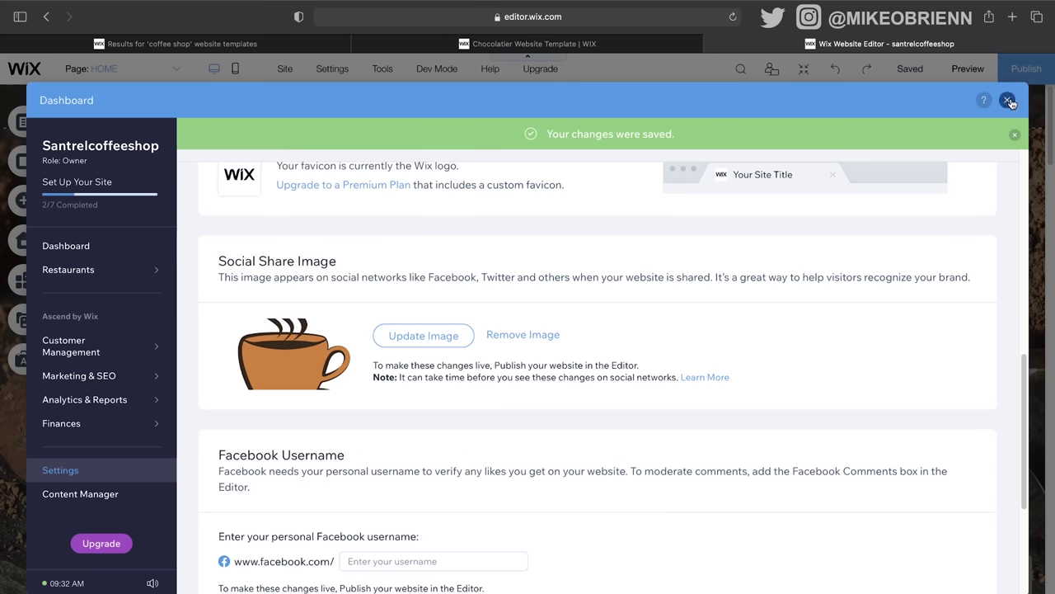
left_click(904, 73)
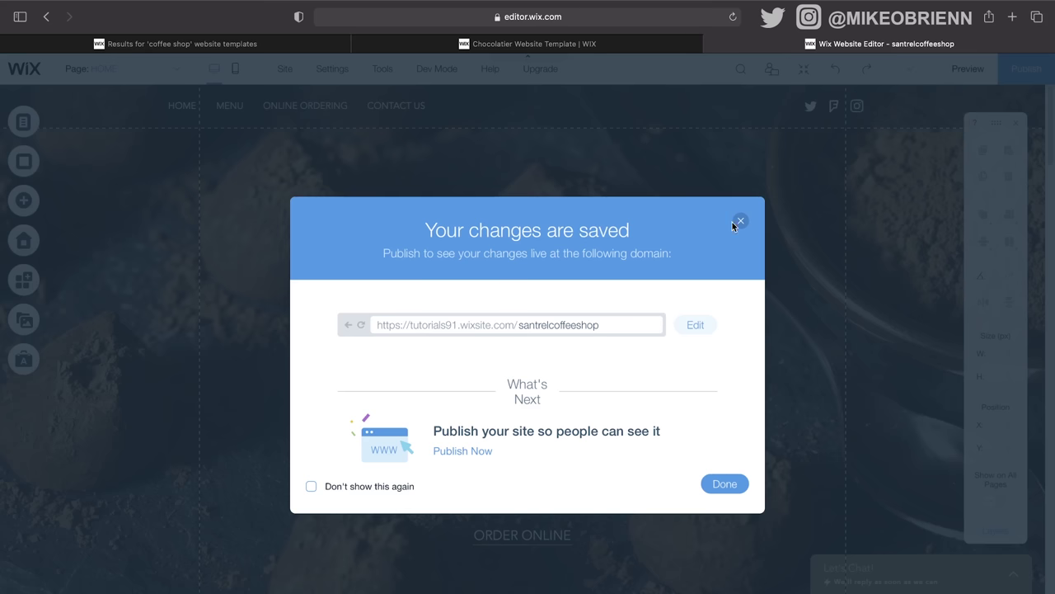
left_click(740, 220)
mouse_move(894, 80)
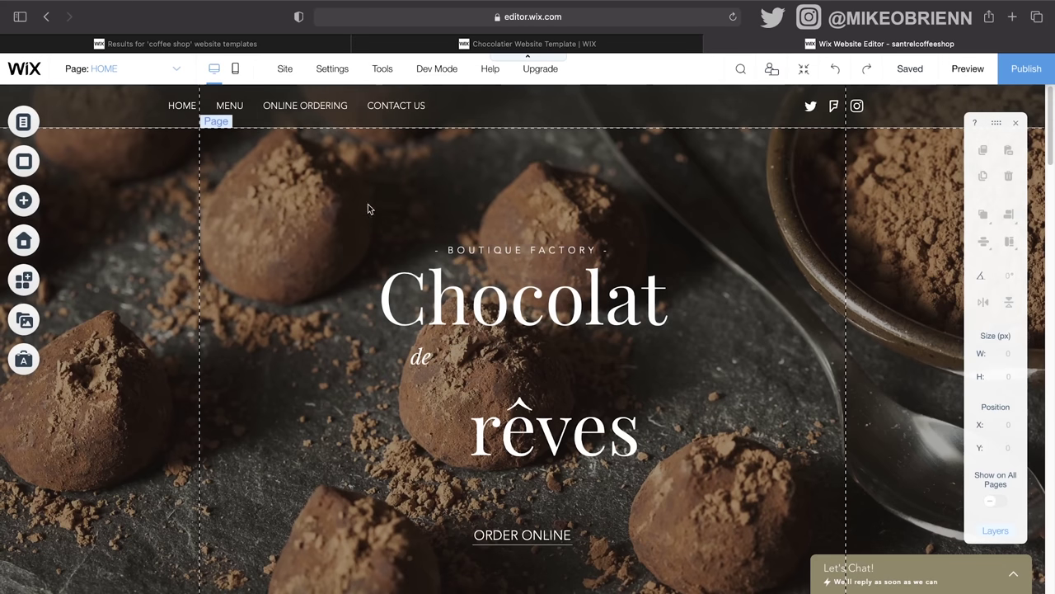
Step: Hide the floating toolbar and toggle the Layers panel on and off
mouse_move(410, 64)
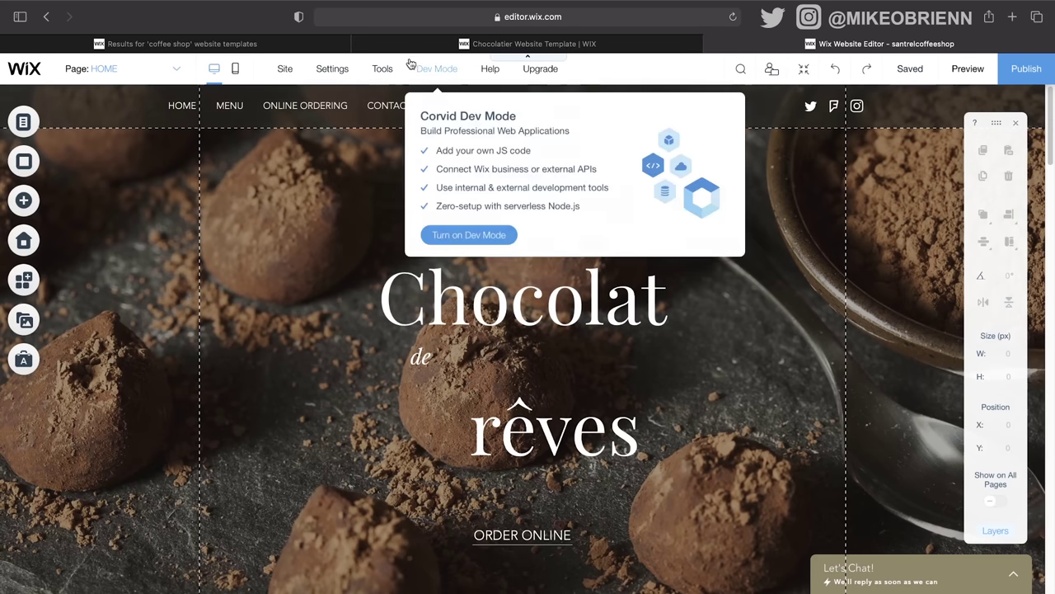
mouse_move(379, 74)
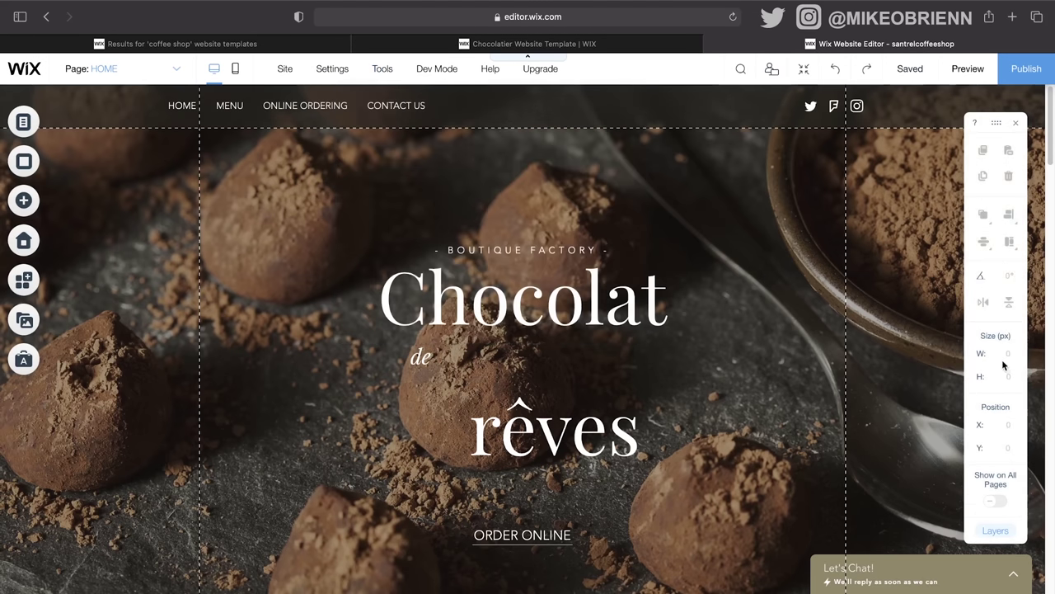
left_click(1014, 122)
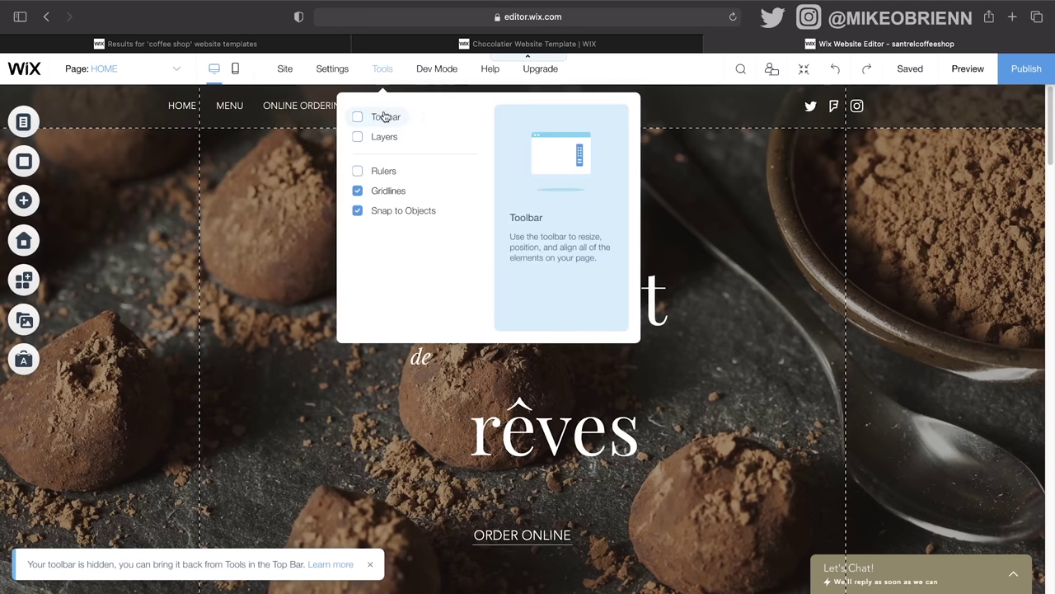
left_click(382, 148)
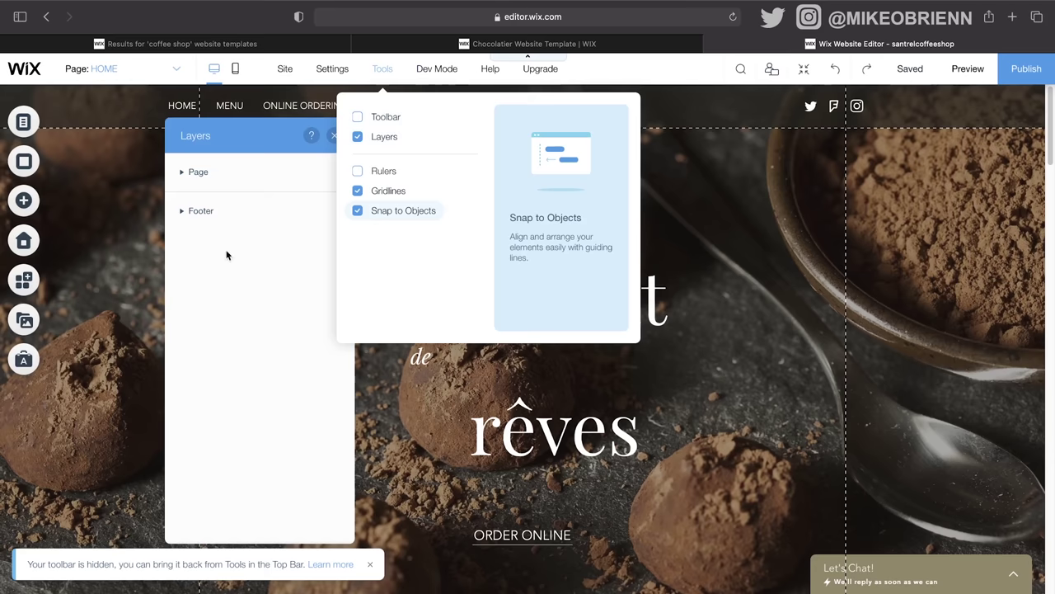
left_click(373, 142)
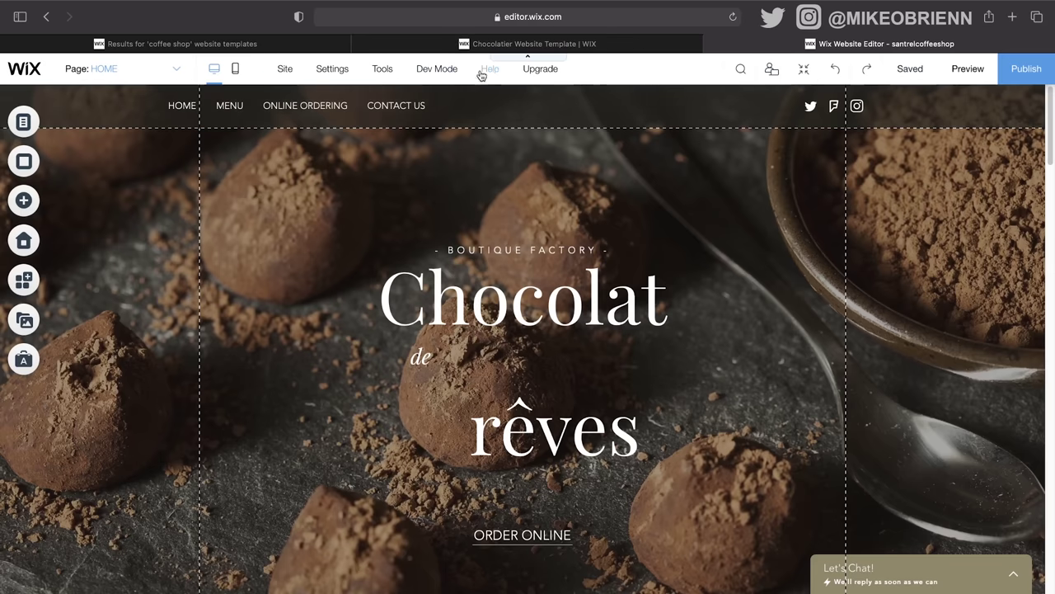
Step: Turn on rulers and add a horizontal guide near the top of the page
left_click(382, 68)
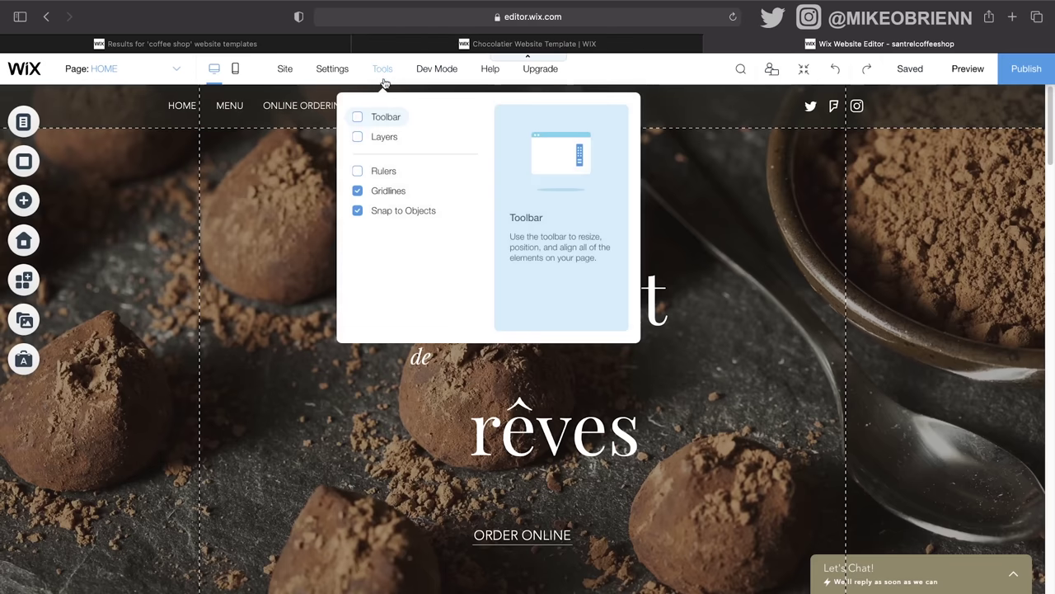
left_click(363, 171)
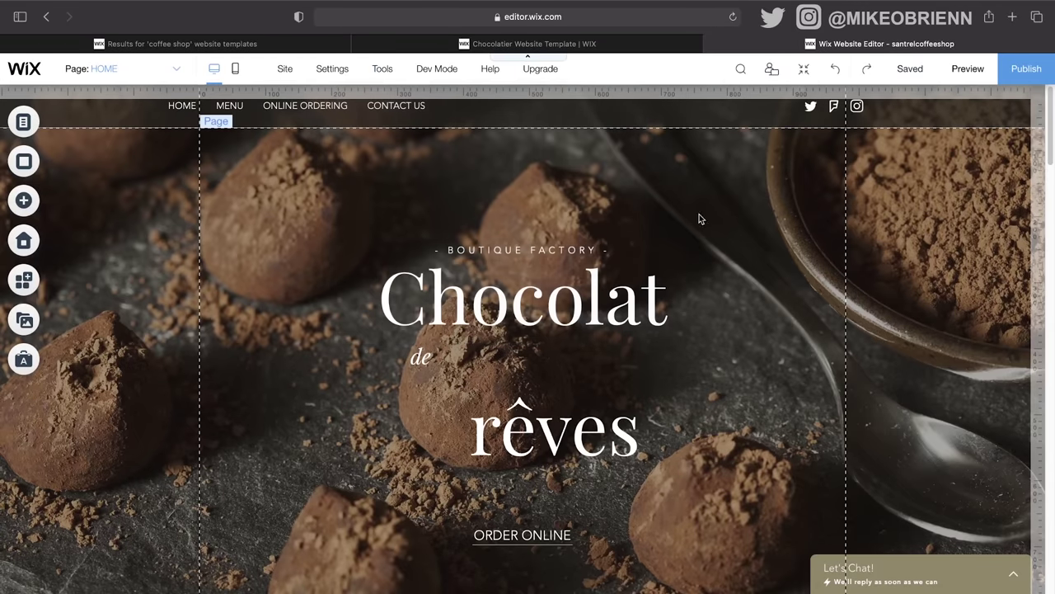
left_click(1040, 153)
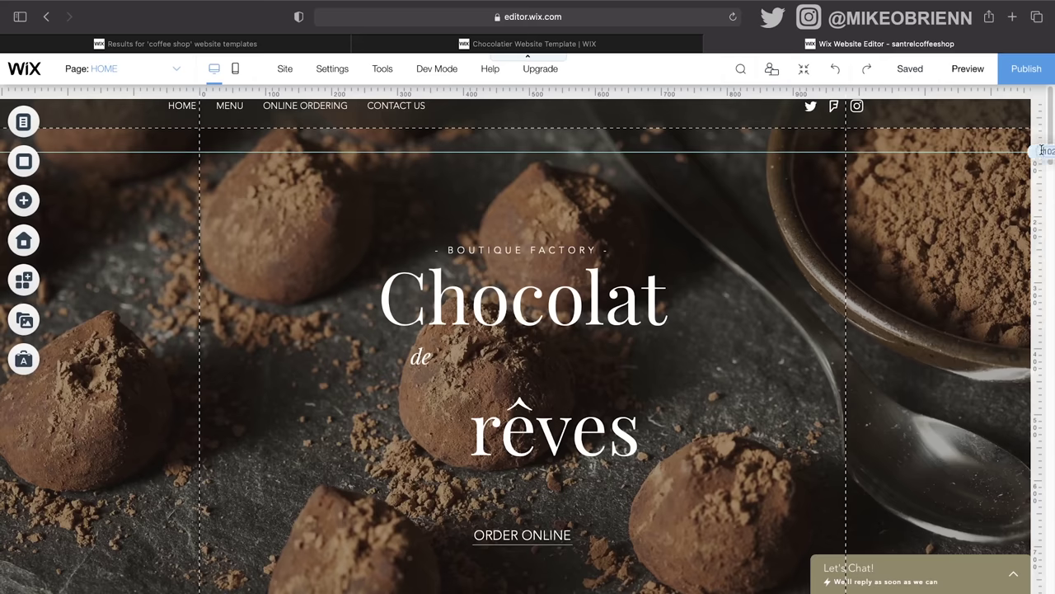
Step: Add two more horizontal guides, positioned at about 304 px and 511 px
mouse_move(1050, 148)
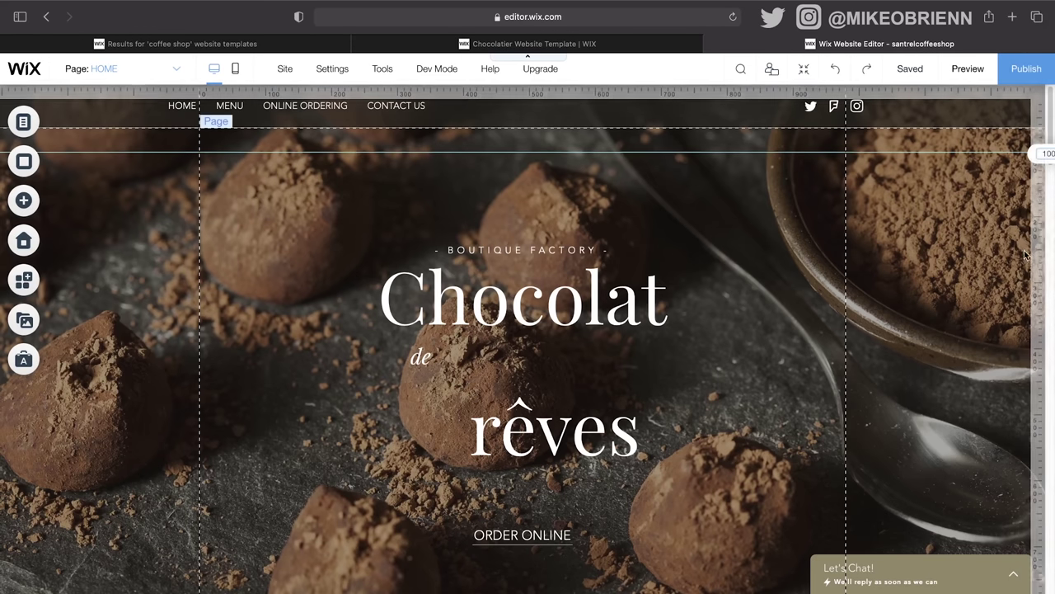
left_click(1037, 283)
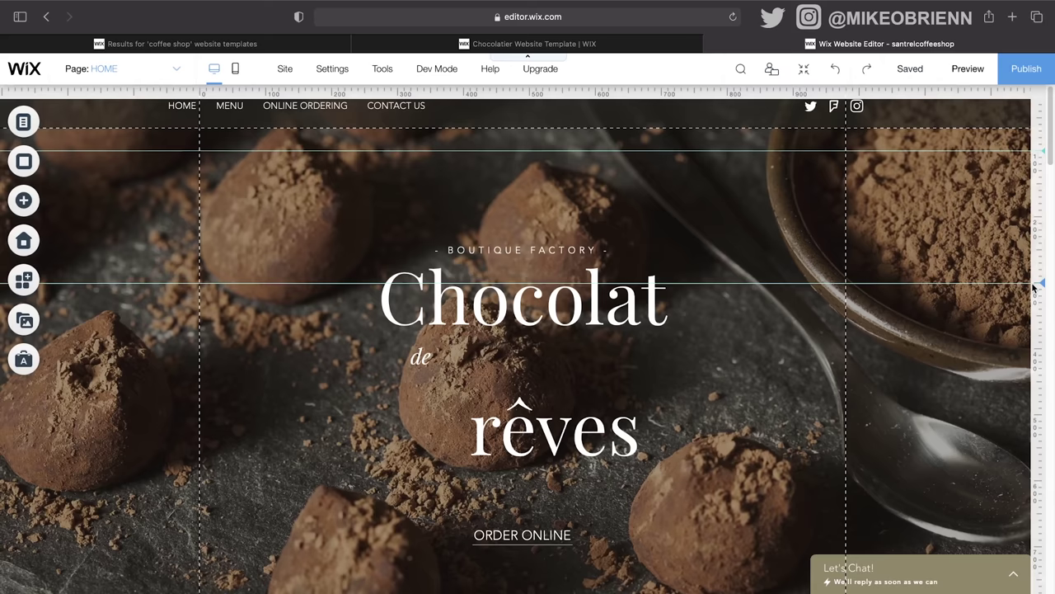
left_click(1037, 414)
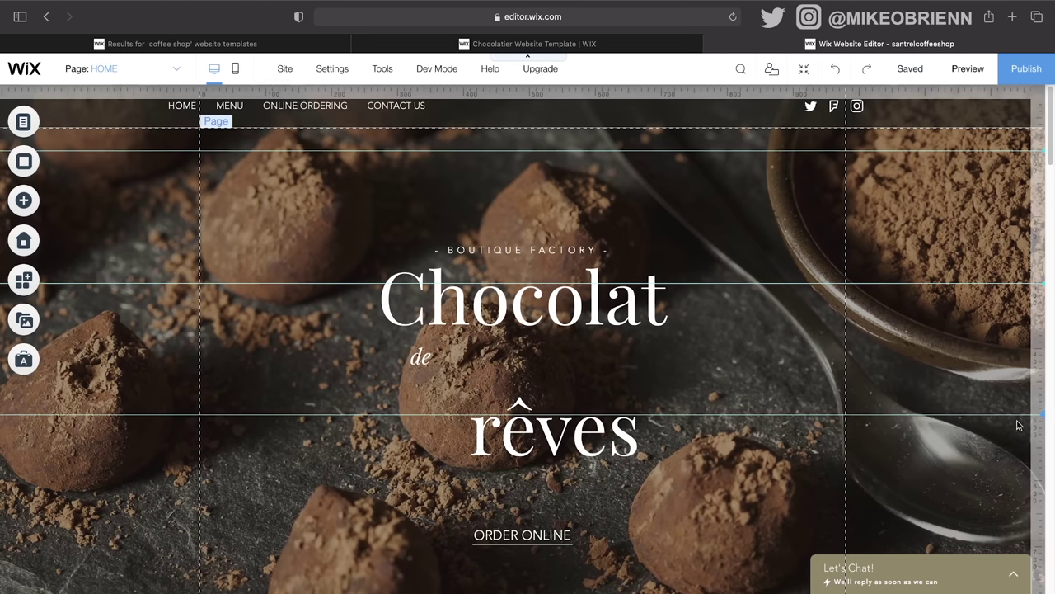
left_click_drag(1041, 414, 1041, 418)
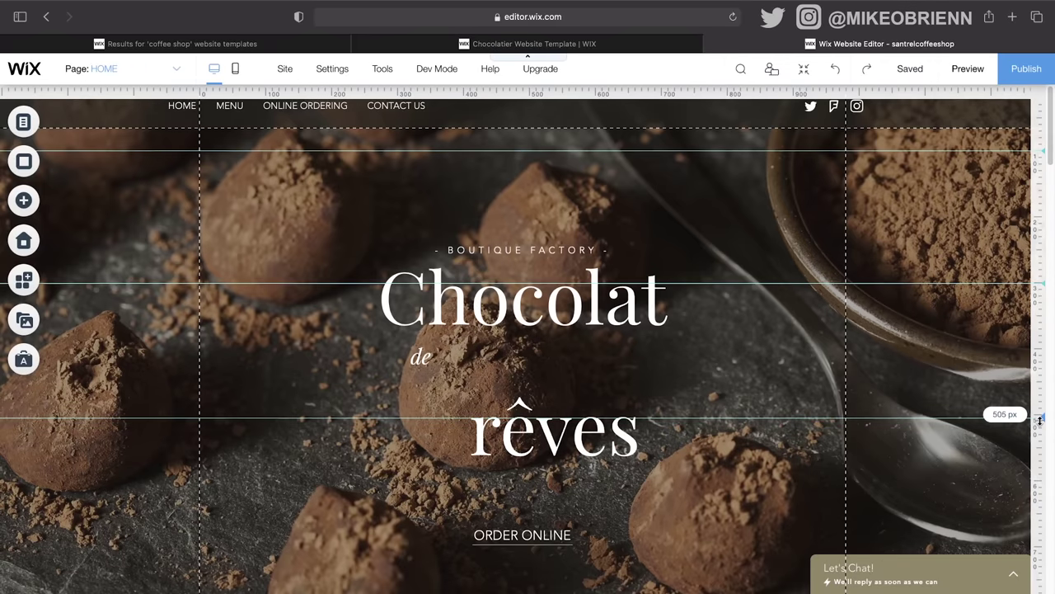
left_click_drag(1041, 283, 1040, 285)
Step: Nudge the Chocolat heading slightly up and drag the 'de' text toward rêves
left_click(431, 272)
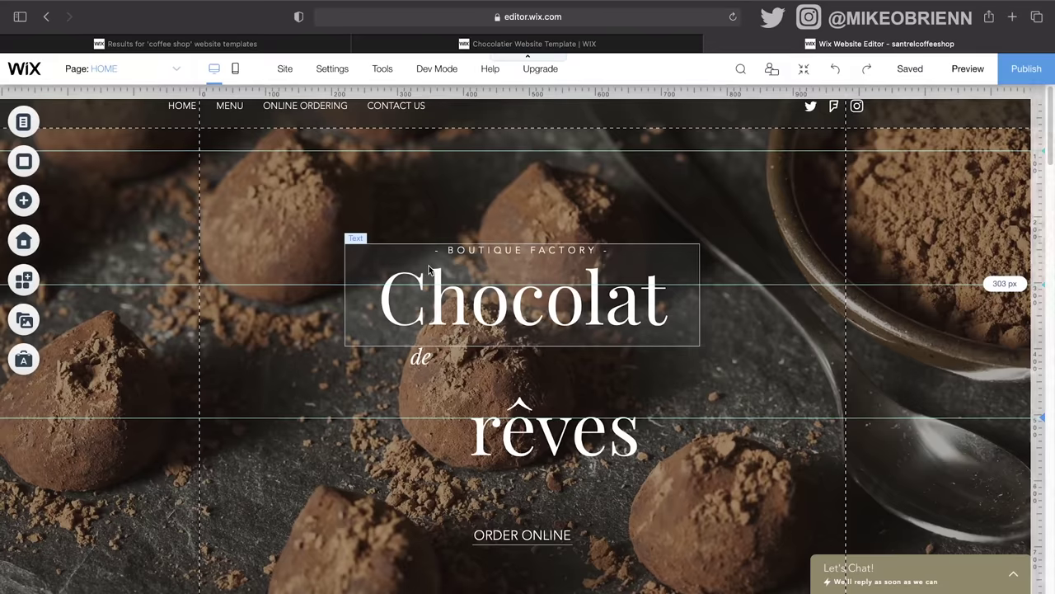
left_click_drag(487, 340, 483, 326)
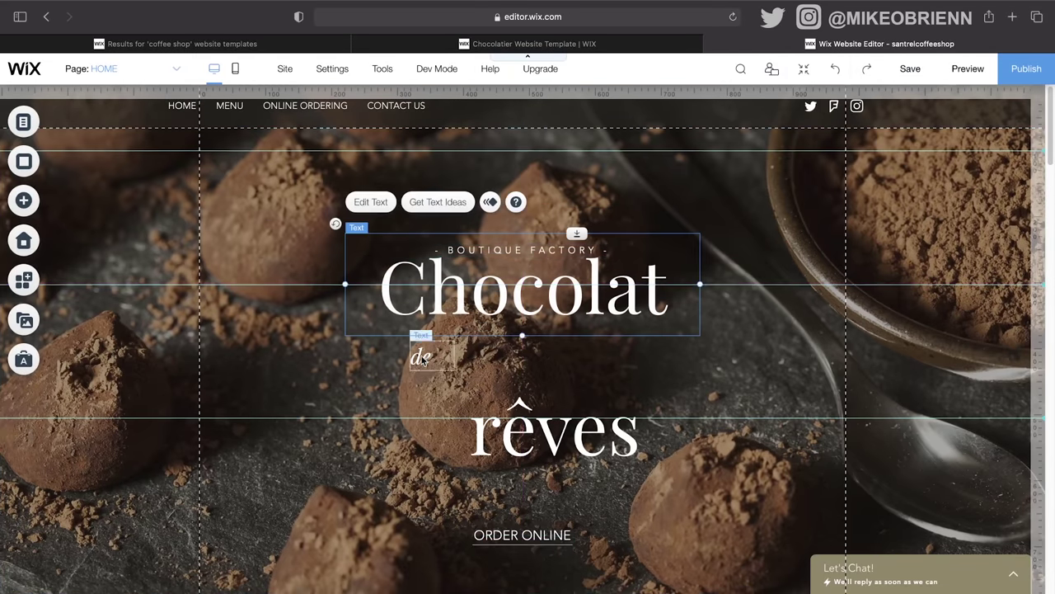
left_click_drag(422, 357, 440, 164)
Step: Place 'rêves' directly below 'Chocolat' and drag an unneeded guide off the ruler
left_click(482, 415)
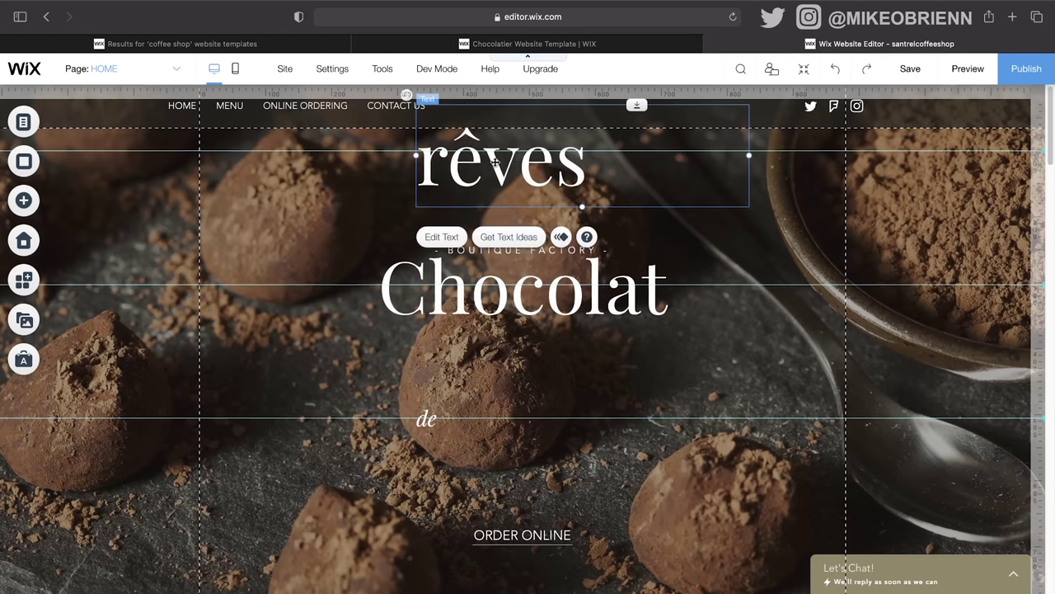
left_click_drag(536, 161, 567, 371)
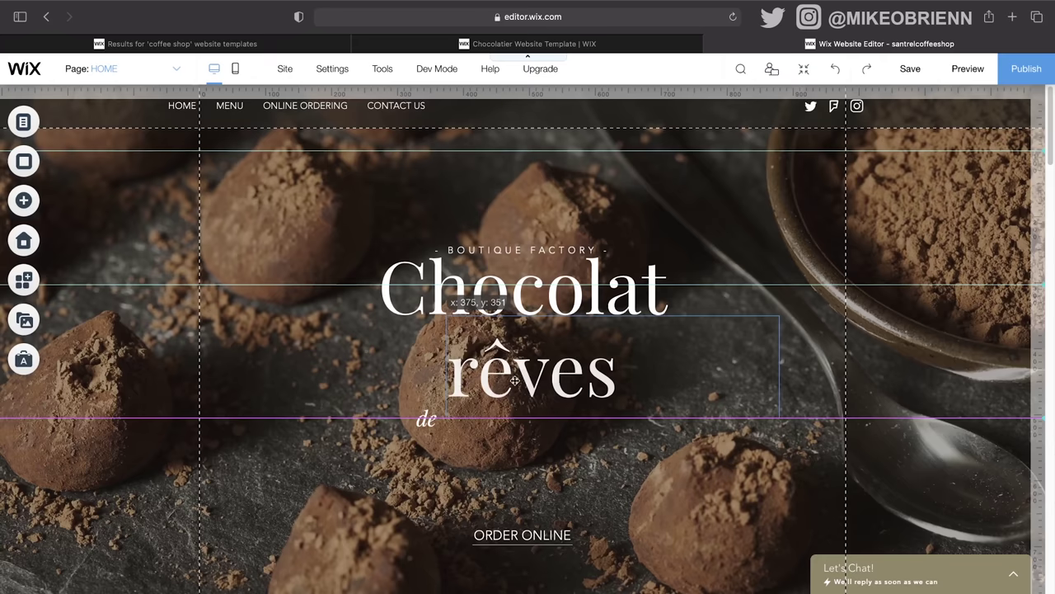
left_click(1024, 290)
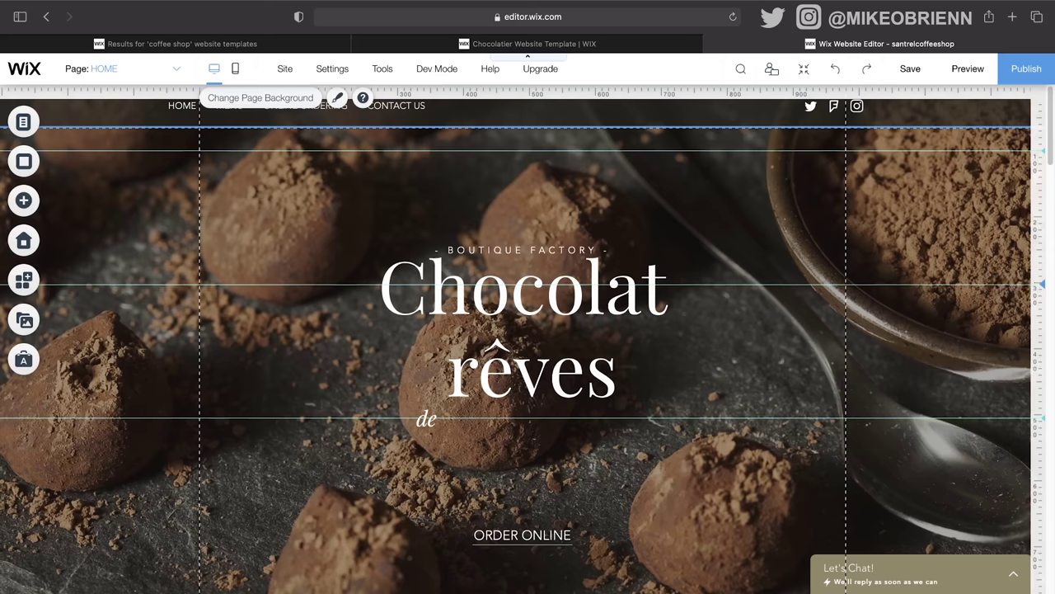
left_click(1040, 285)
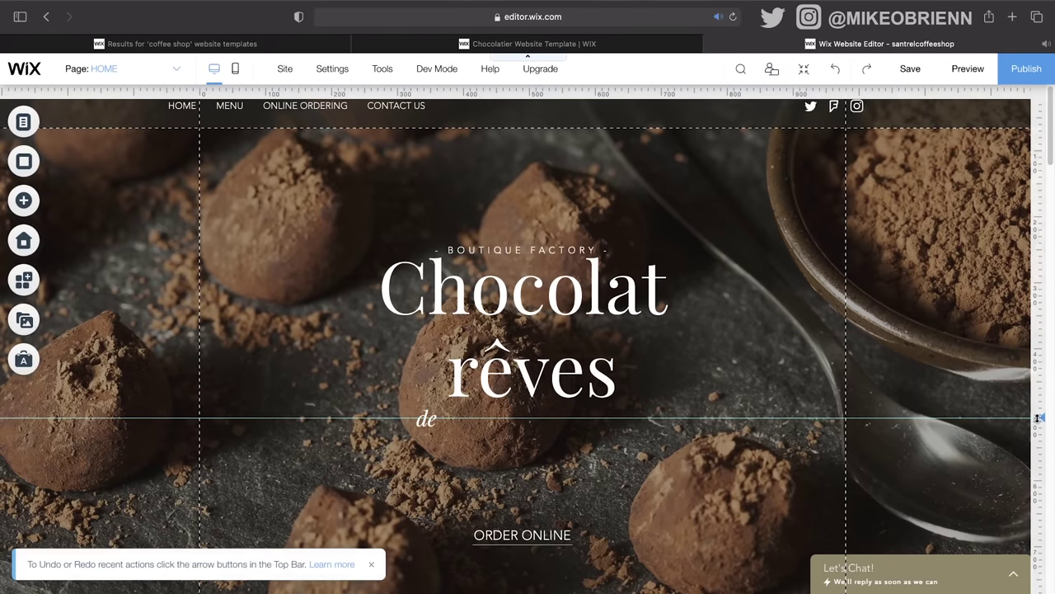
left_click_drag(1040, 418, 1041, 427)
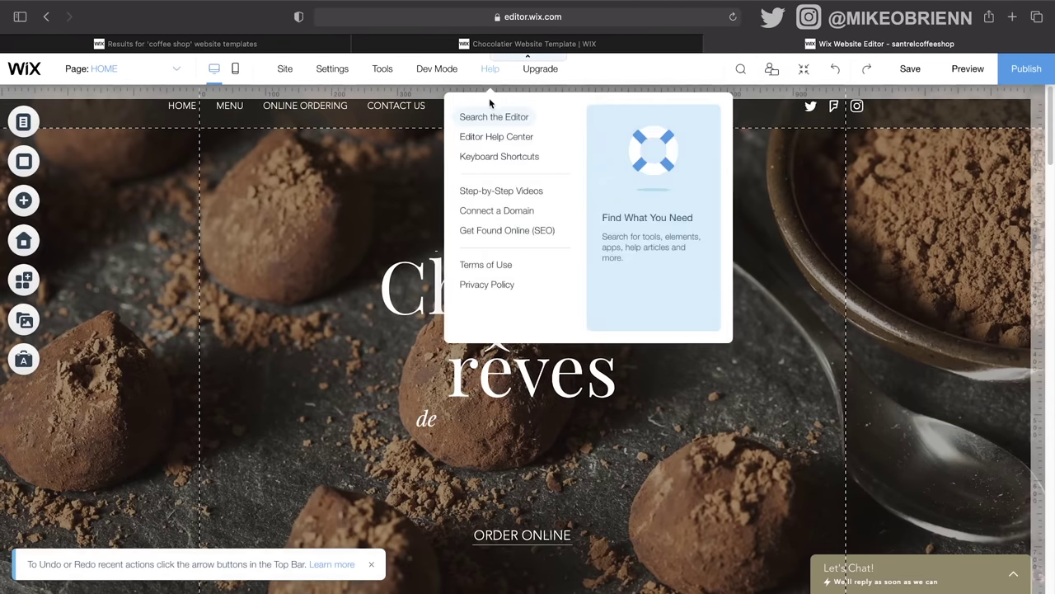
left_click(399, 94)
left_click(382, 94)
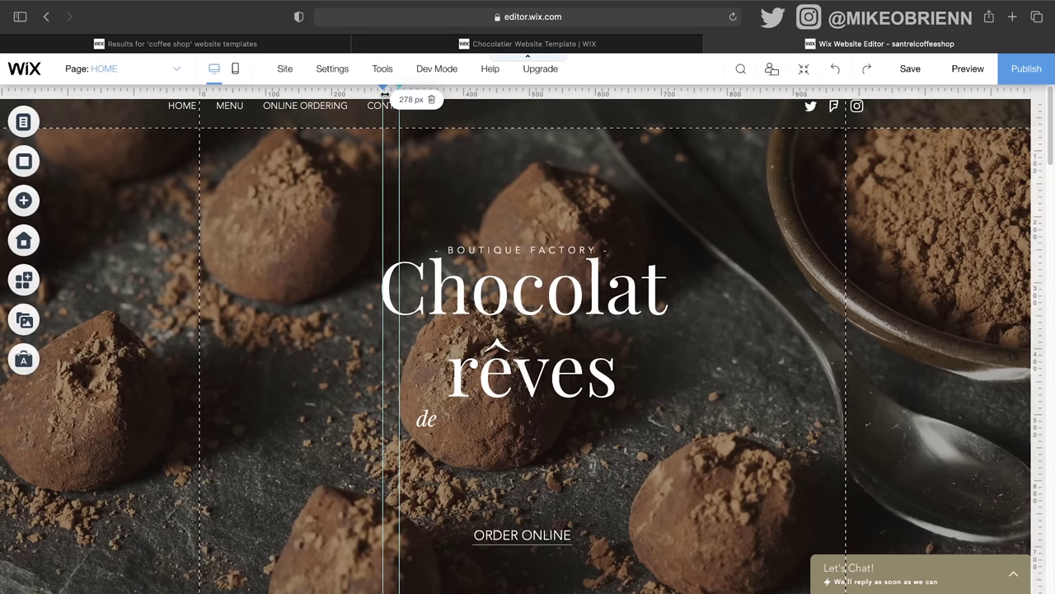
left_click_drag(385, 94, 412, 106)
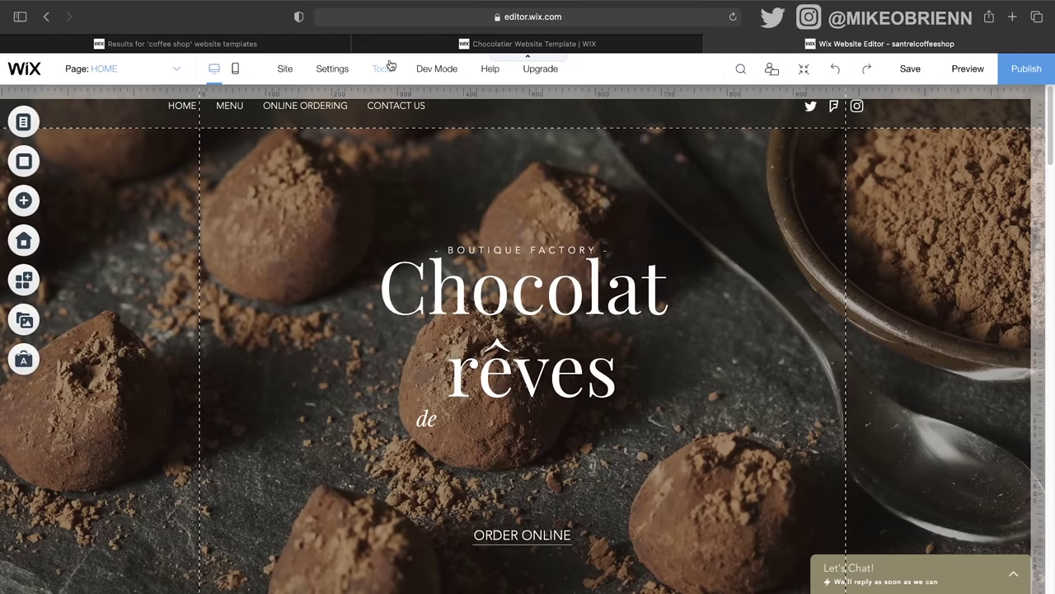
mouse_move(441, 66)
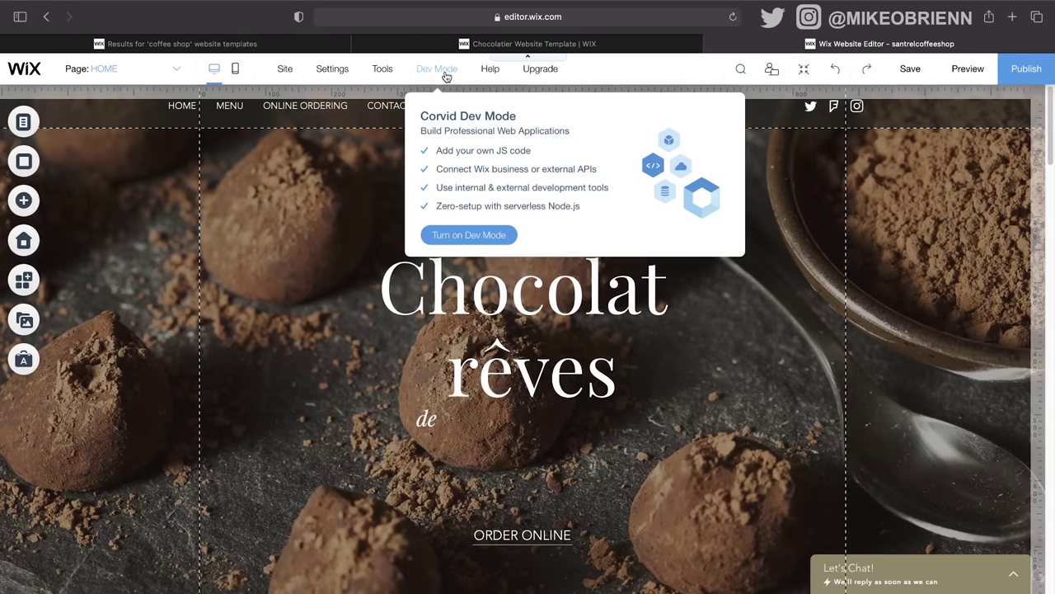
mouse_move(482, 73)
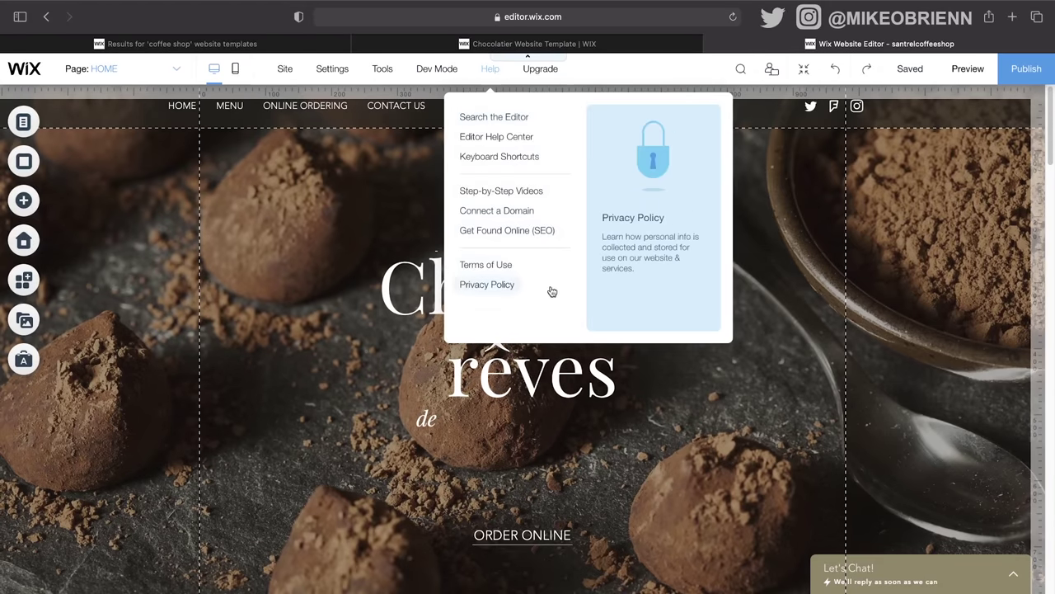
mouse_move(530, 68)
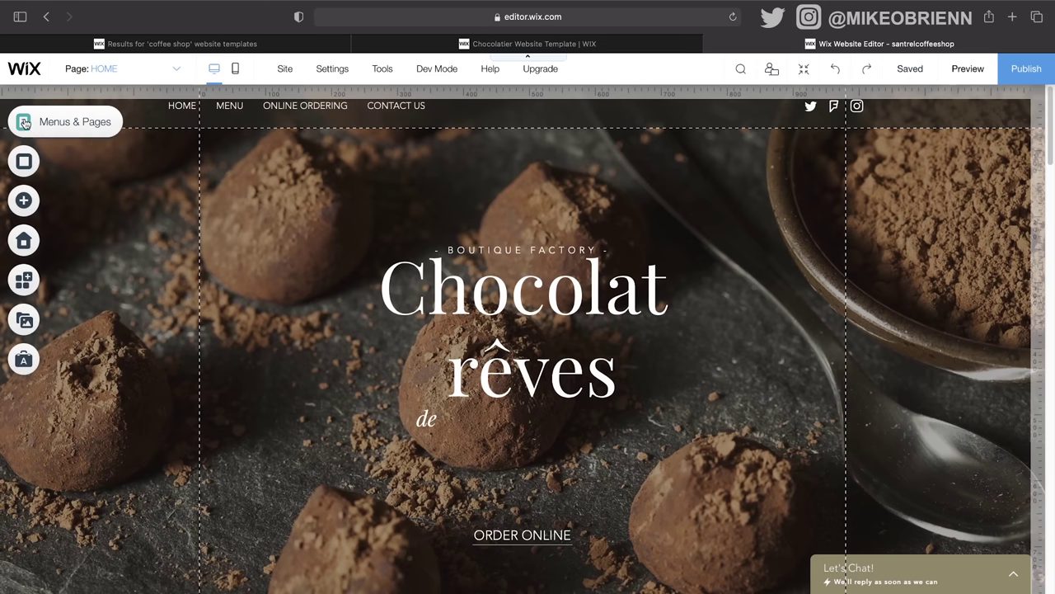
Step: Delete the CONTACT US page from the Menus & Pages panel
left_click(25, 122)
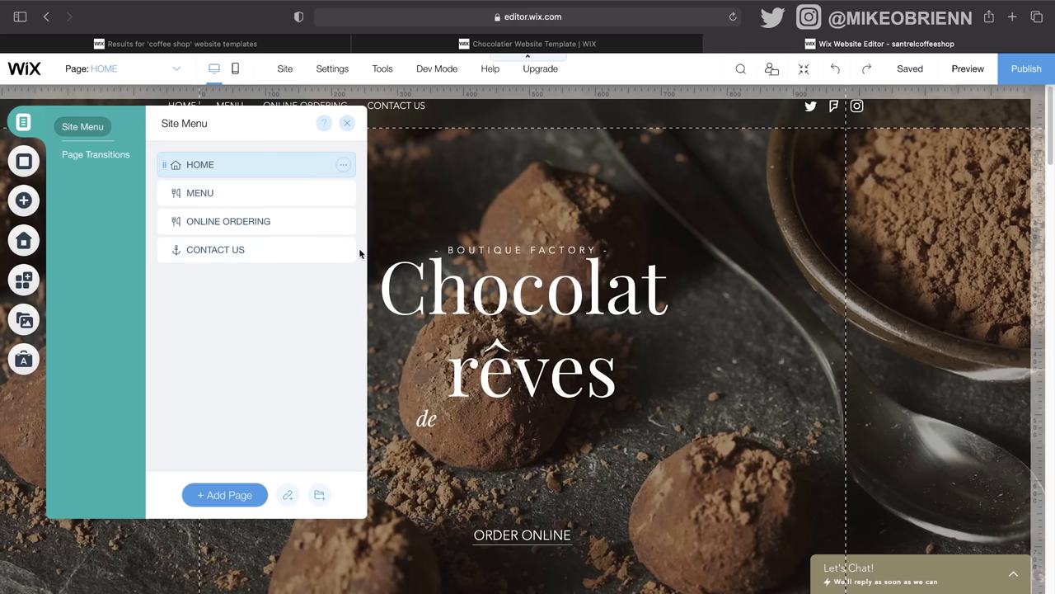
left_click(343, 250)
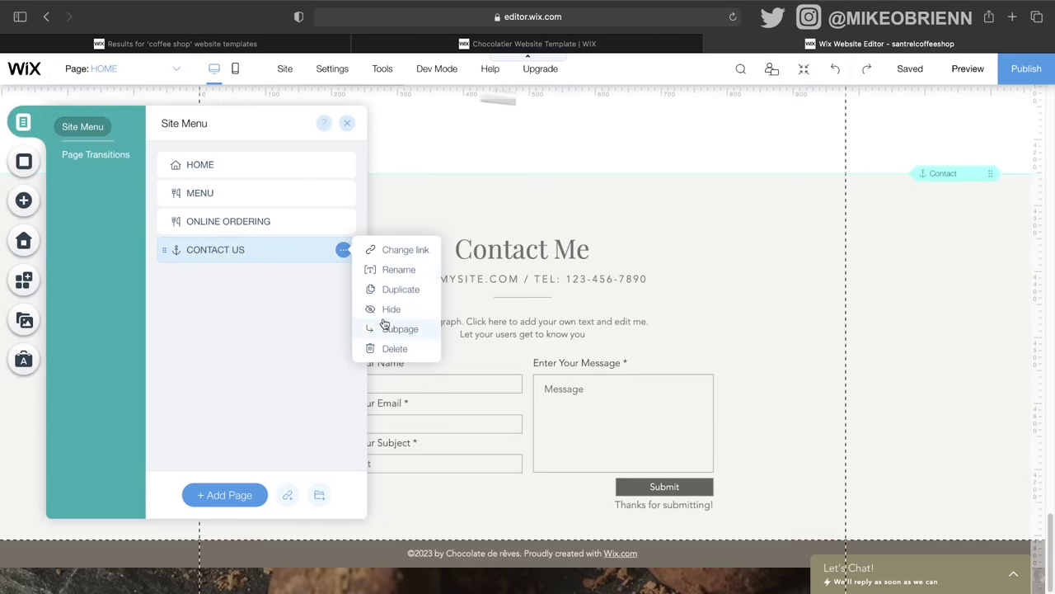
left_click(388, 349)
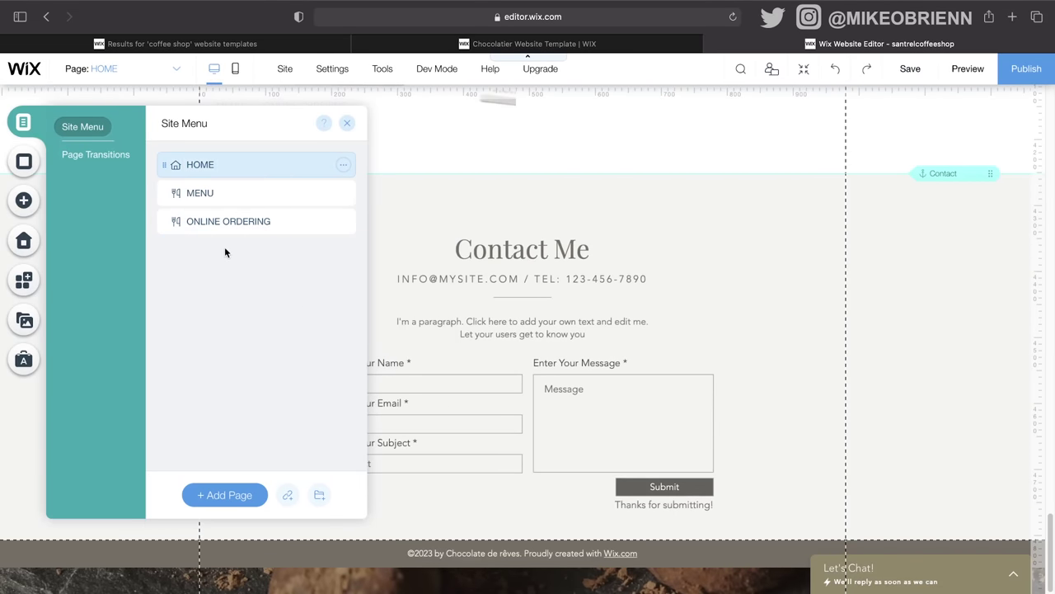
Step: Add a new page named 'About US' and open its page settings
left_click(244, 501)
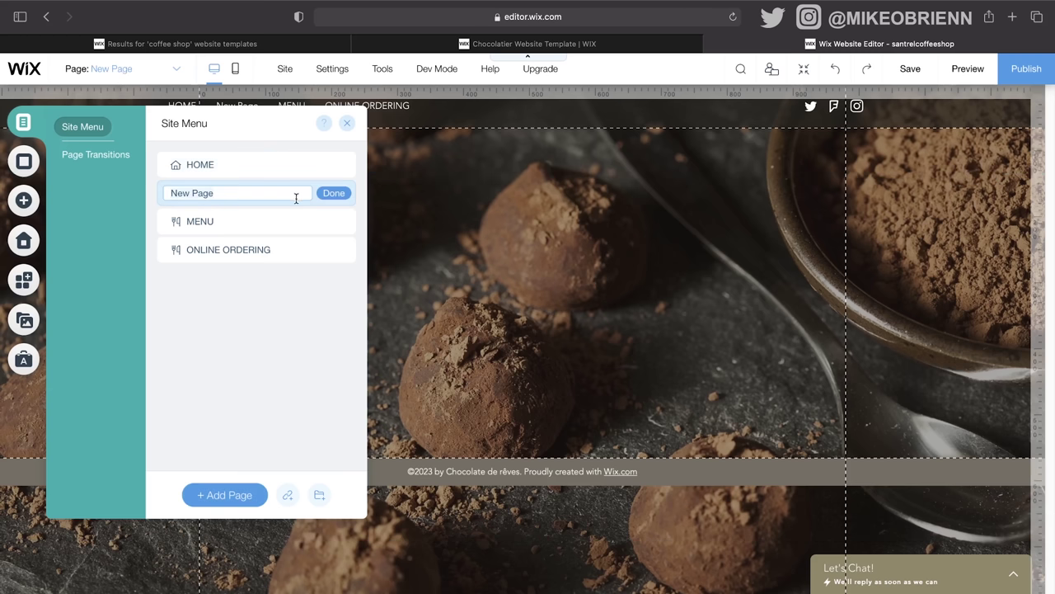
type("About US")
key("Return")
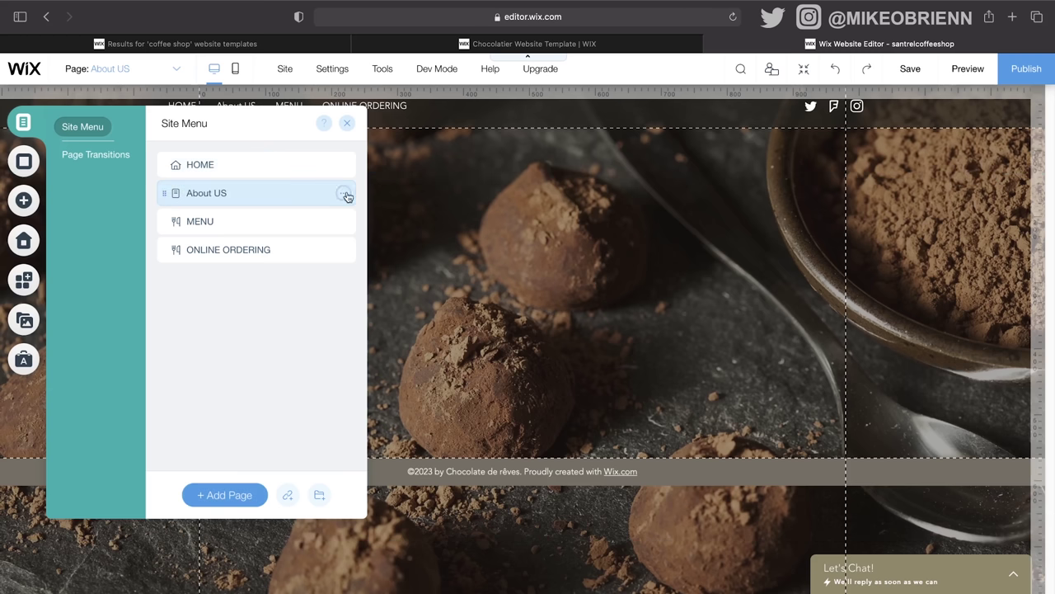
left_click(345, 193)
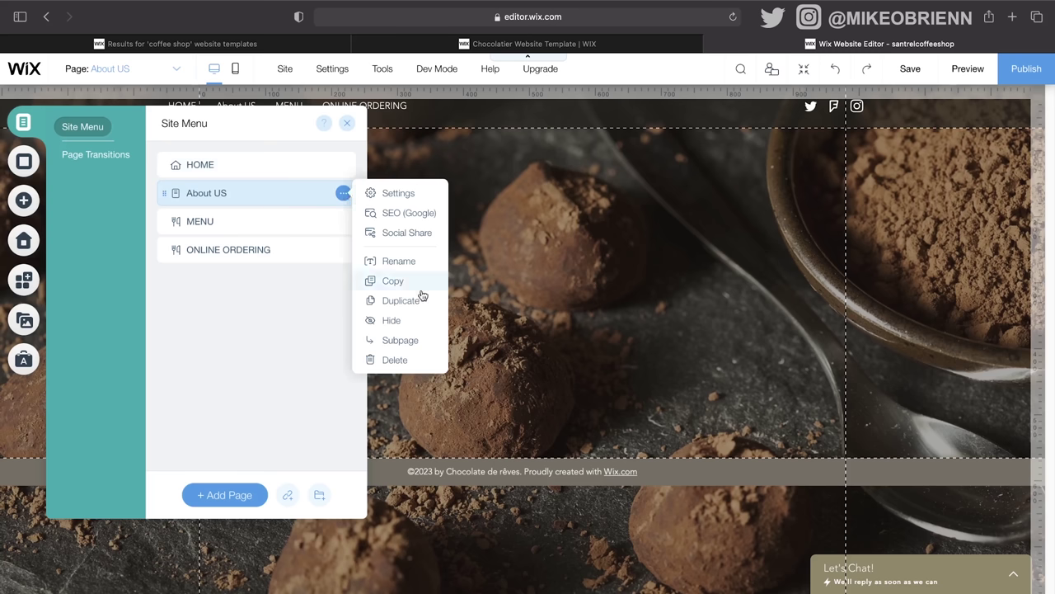
left_click(395, 193)
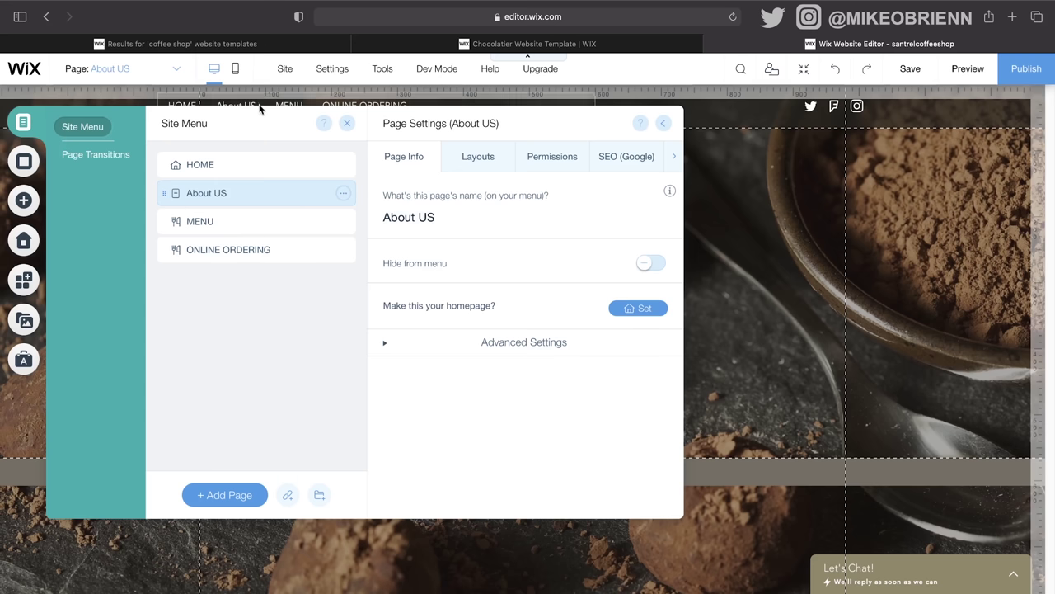
Step: Keep About US shown in the menu with the Standard header-and-footer layout, then open the MENU page
left_click(653, 262)
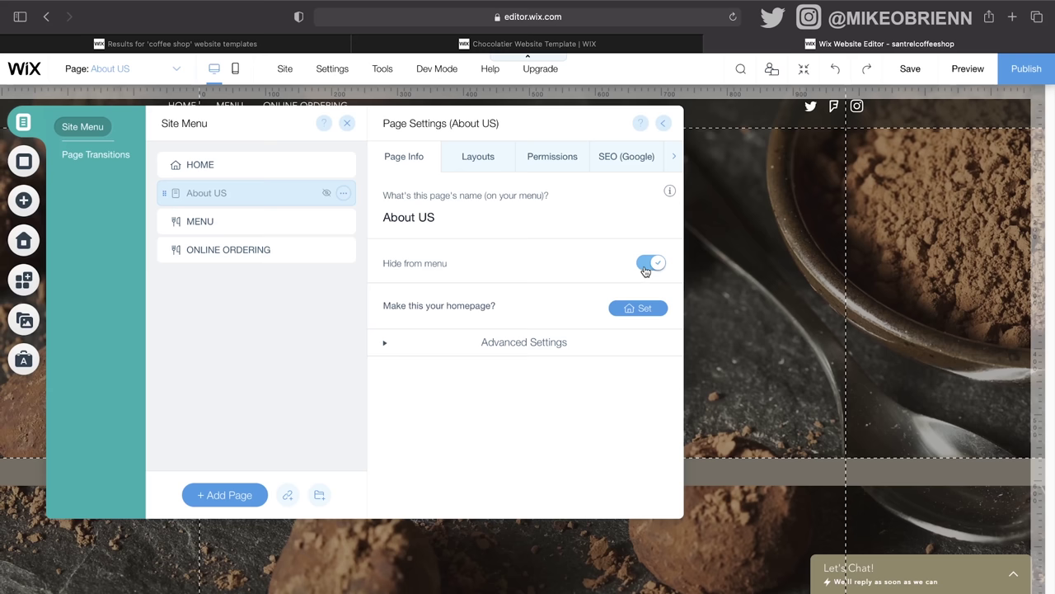
left_click(647, 267)
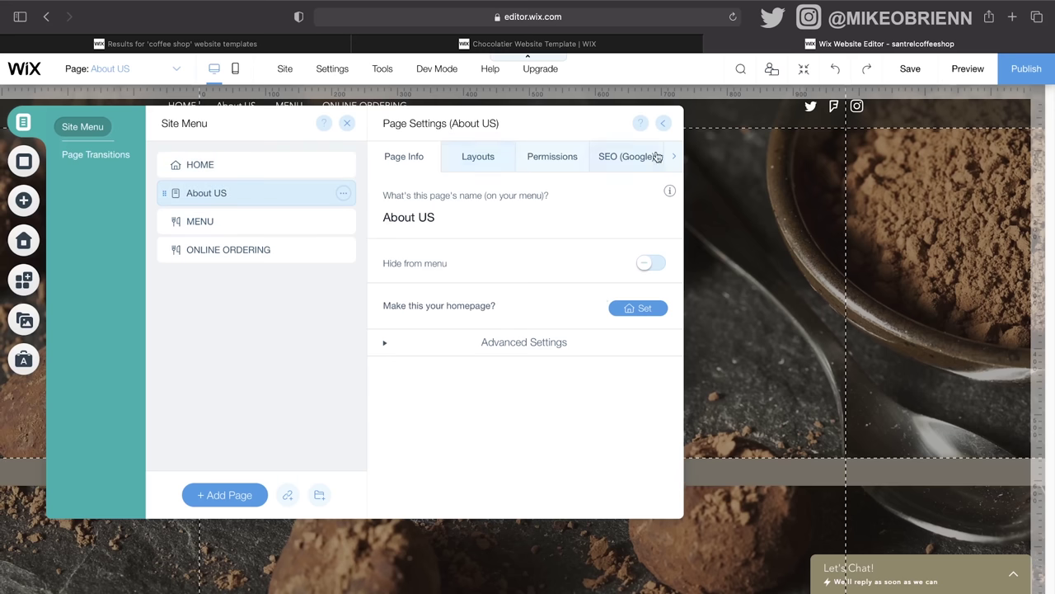
left_click(483, 162)
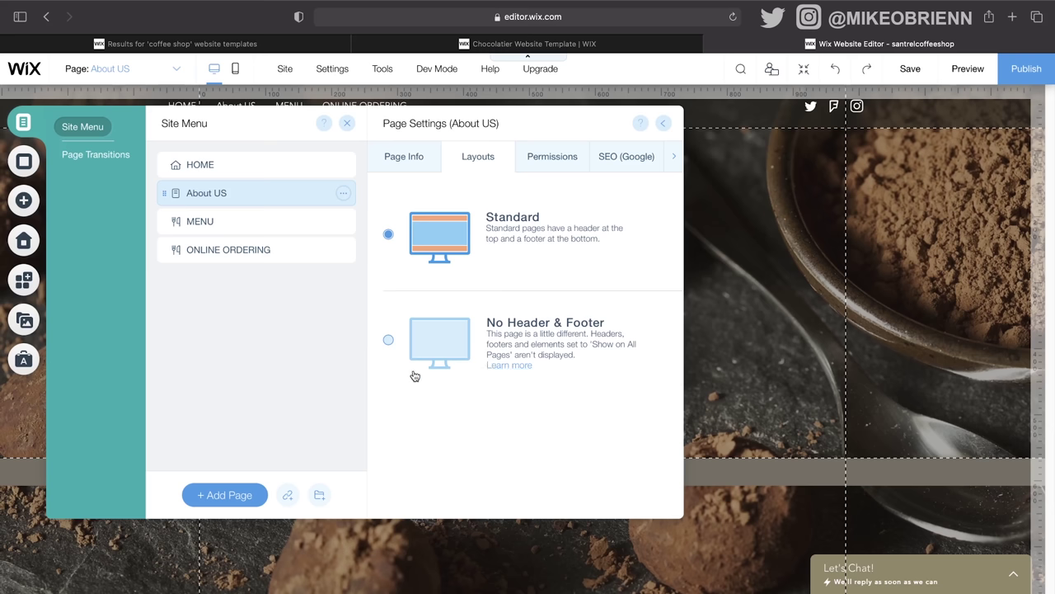
left_click(391, 341)
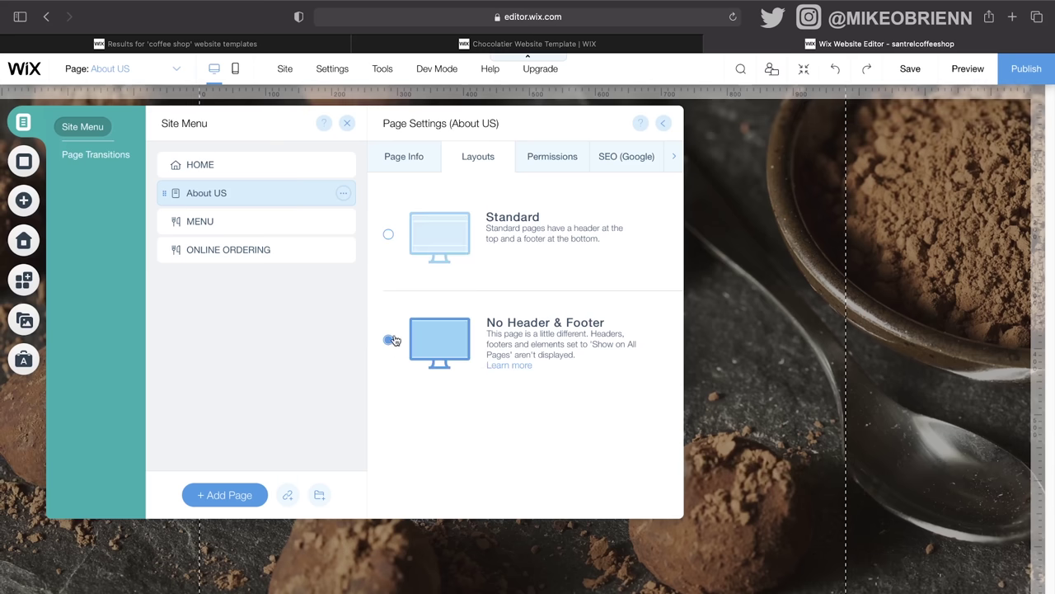
left_click(390, 238)
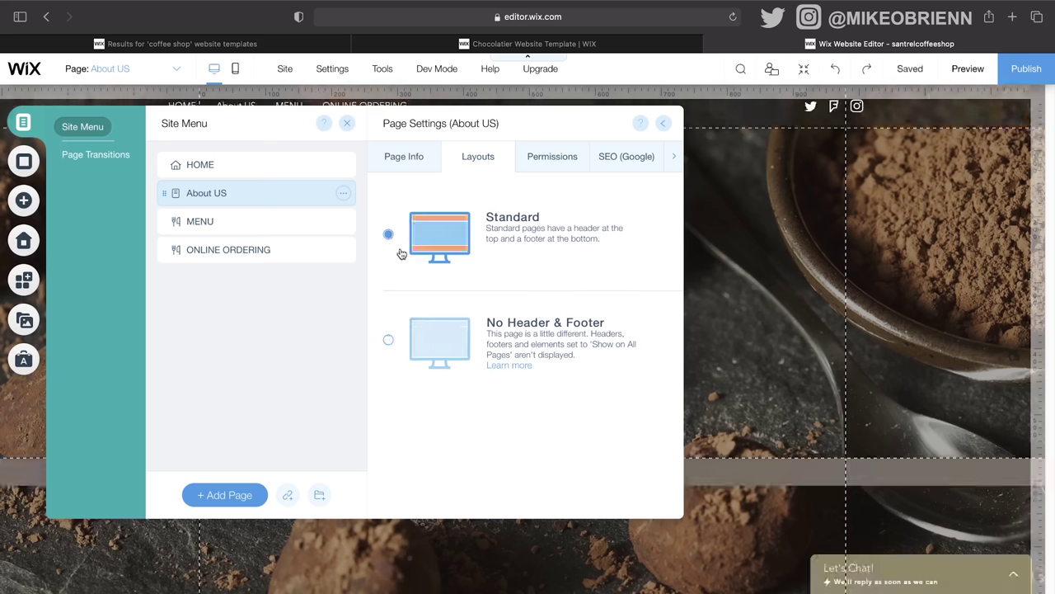
left_click(280, 221)
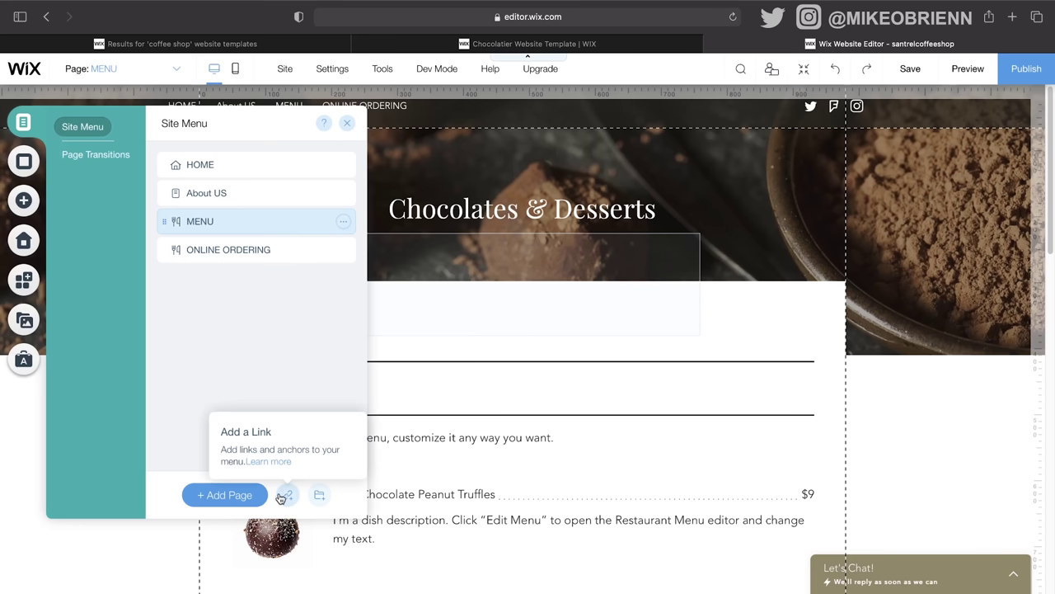
Step: Add a 'Call US' menu item that links to the shop's phone number
left_click(284, 494)
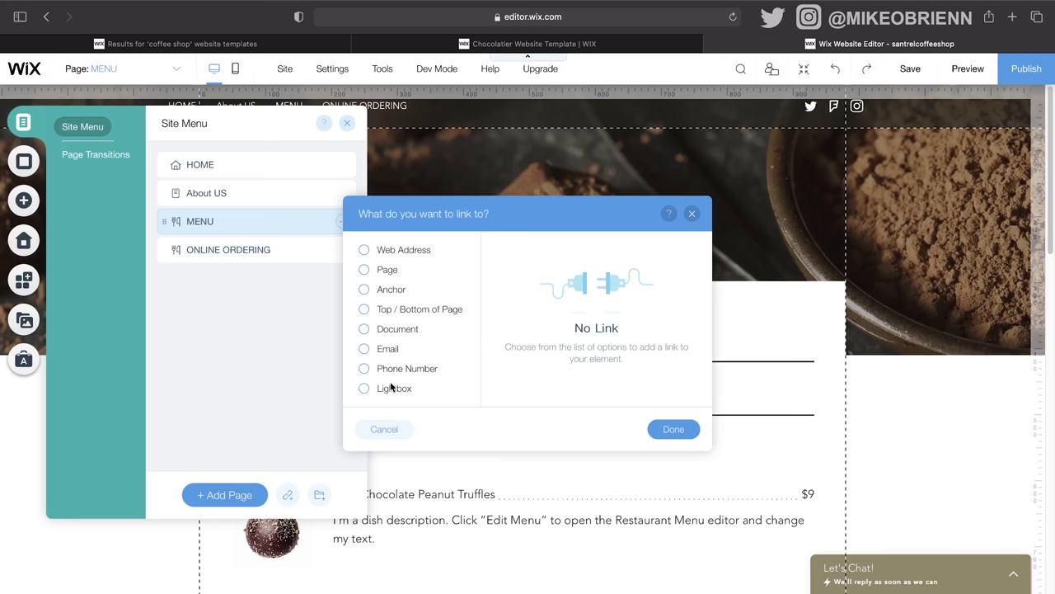
left_click(398, 373)
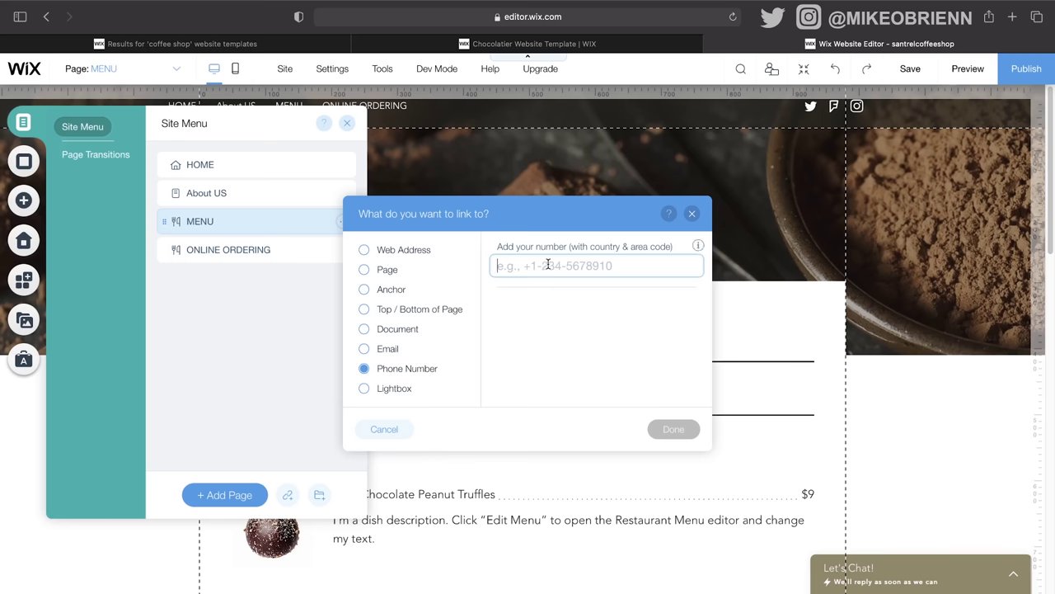
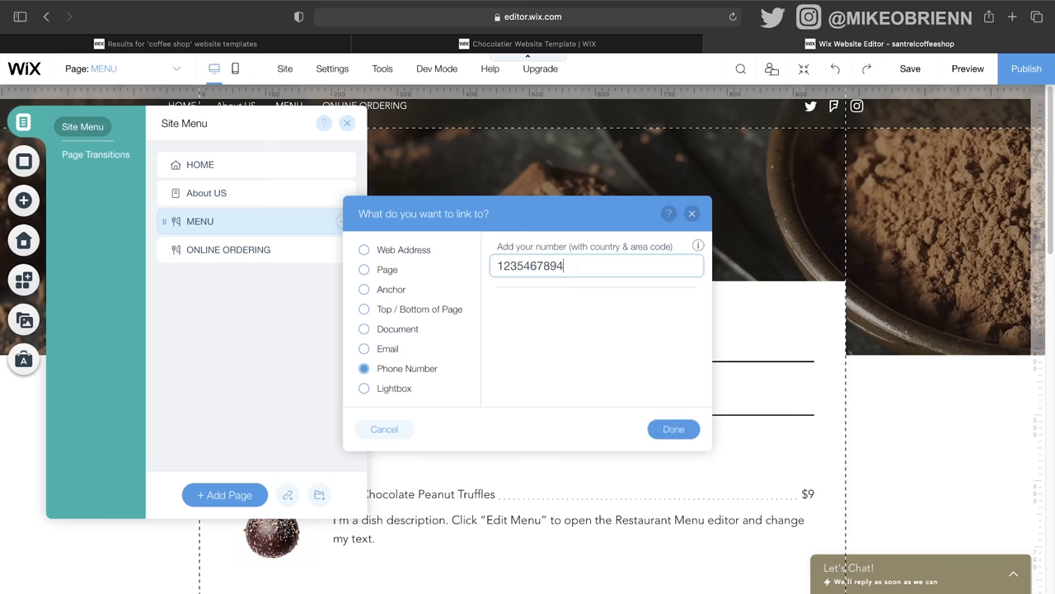
left_click(674, 429)
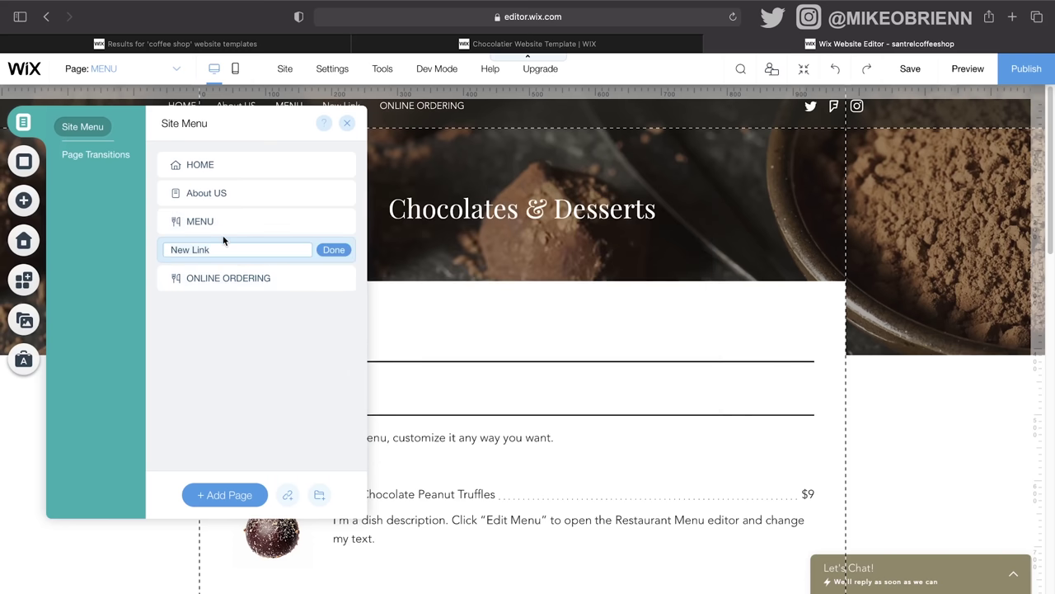
type("Call US")
key("Return")
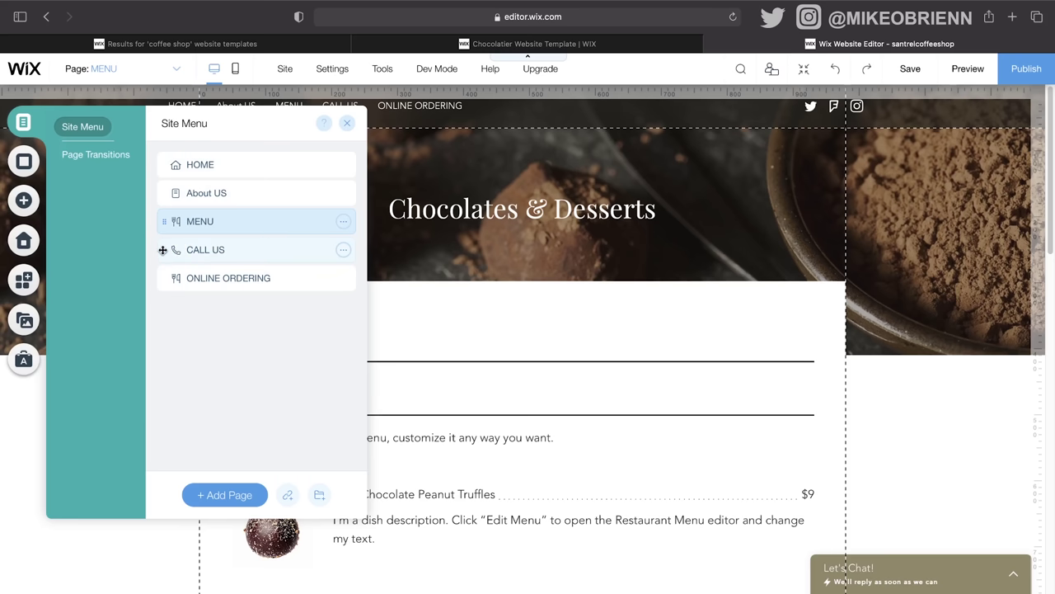
Step: Reorder the menu: CALL US last, About US after ONLINE ORDERING, ONLINE ORDERING nested under MENU
left_click_drag(157, 246, 166, 280)
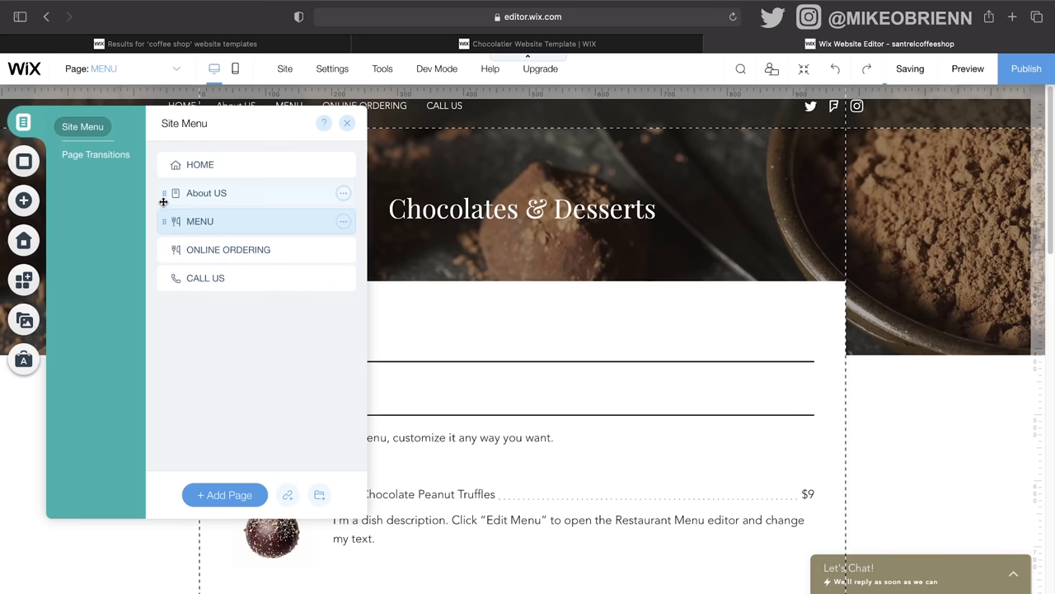
left_click_drag(162, 190, 164, 237)
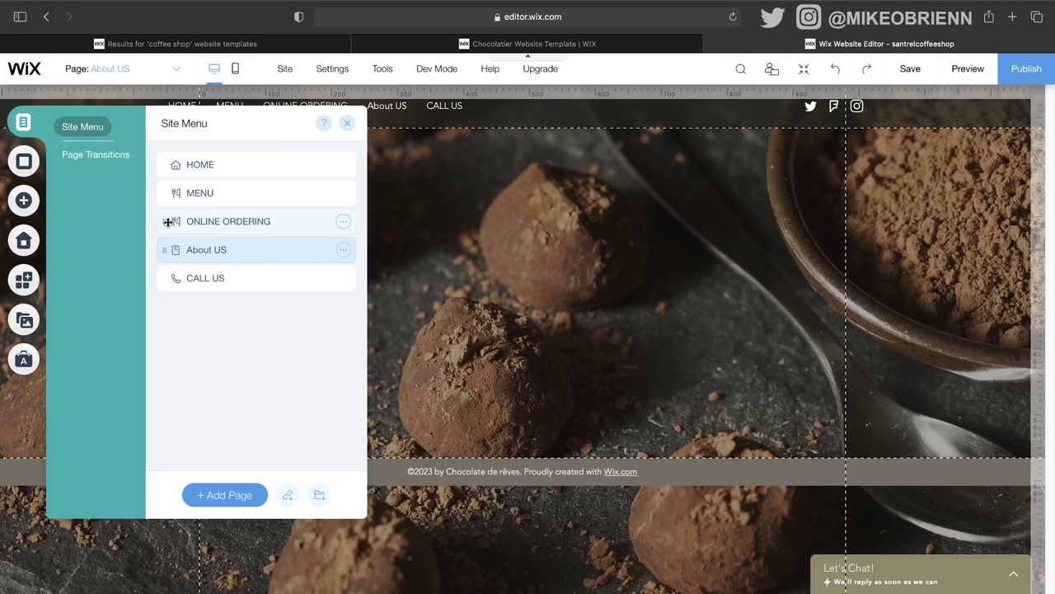
left_click_drag(167, 221, 192, 219)
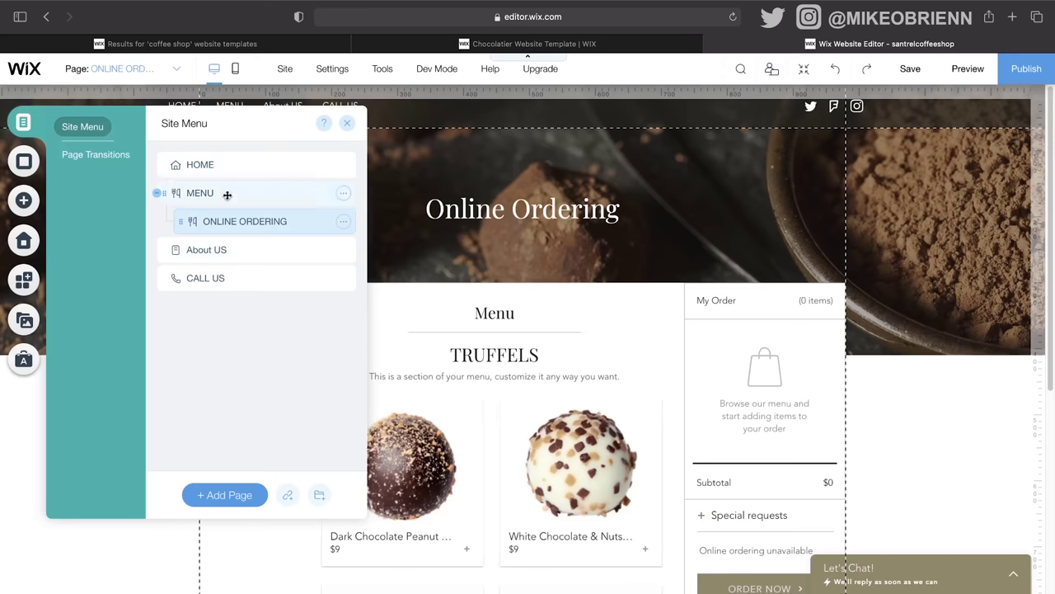
left_click(347, 123)
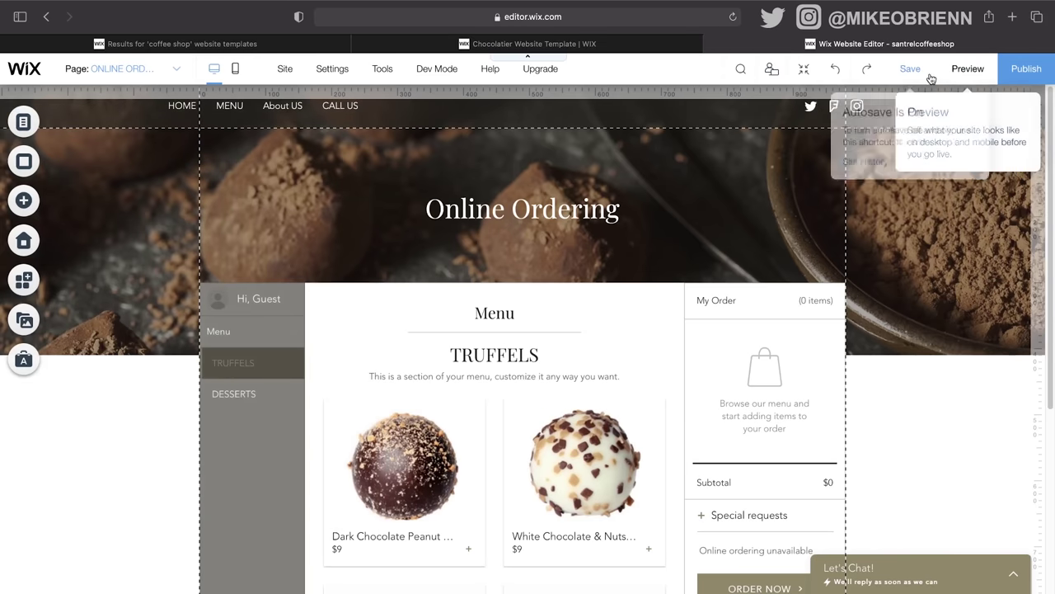
Step: Save the site and open it in preview, dismissing the saved and business-location popups
left_click(915, 71)
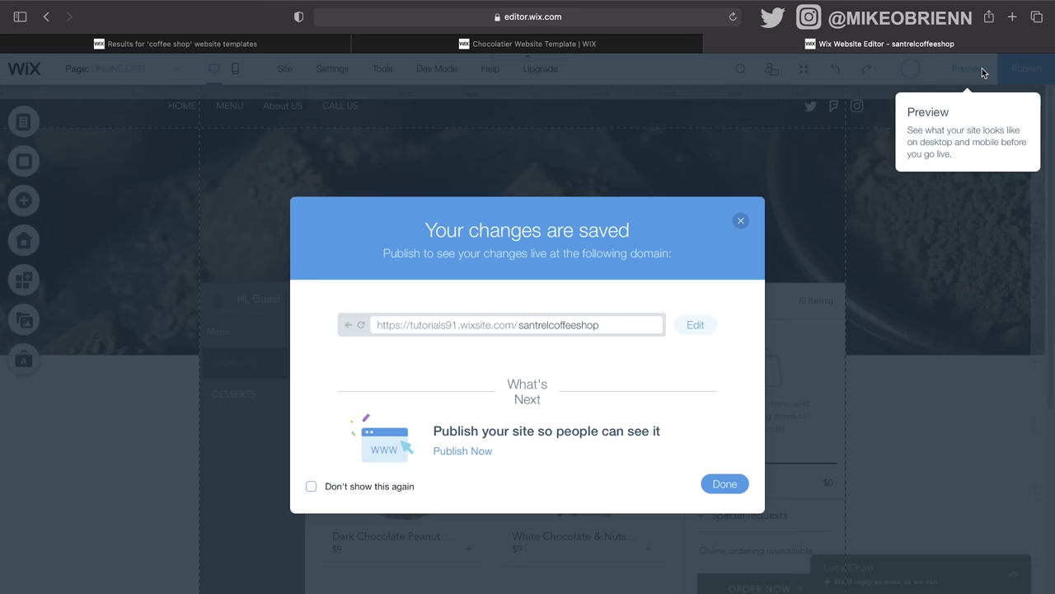
left_click(741, 220)
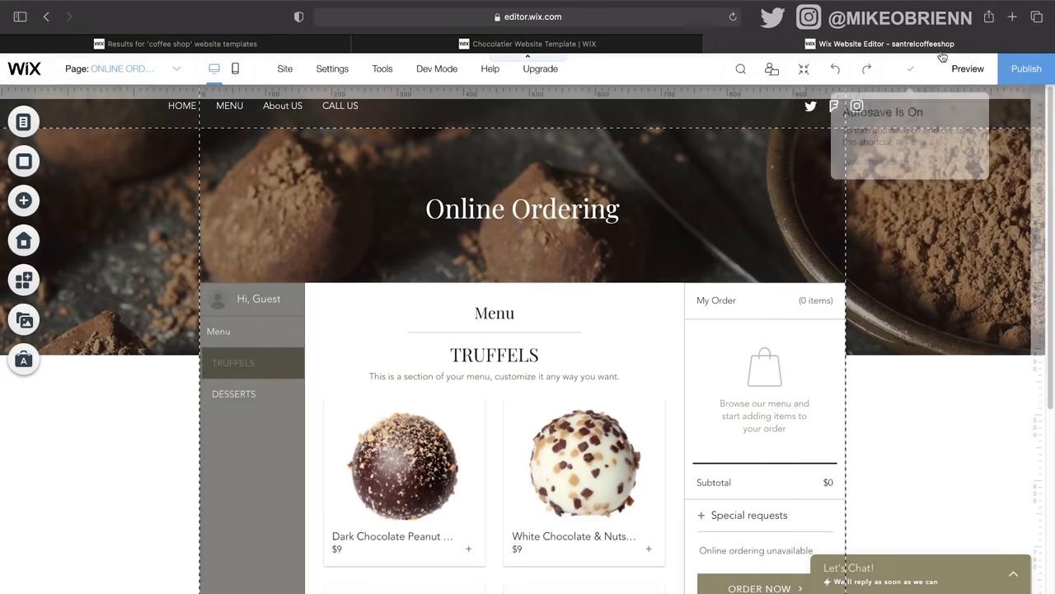
left_click(977, 70)
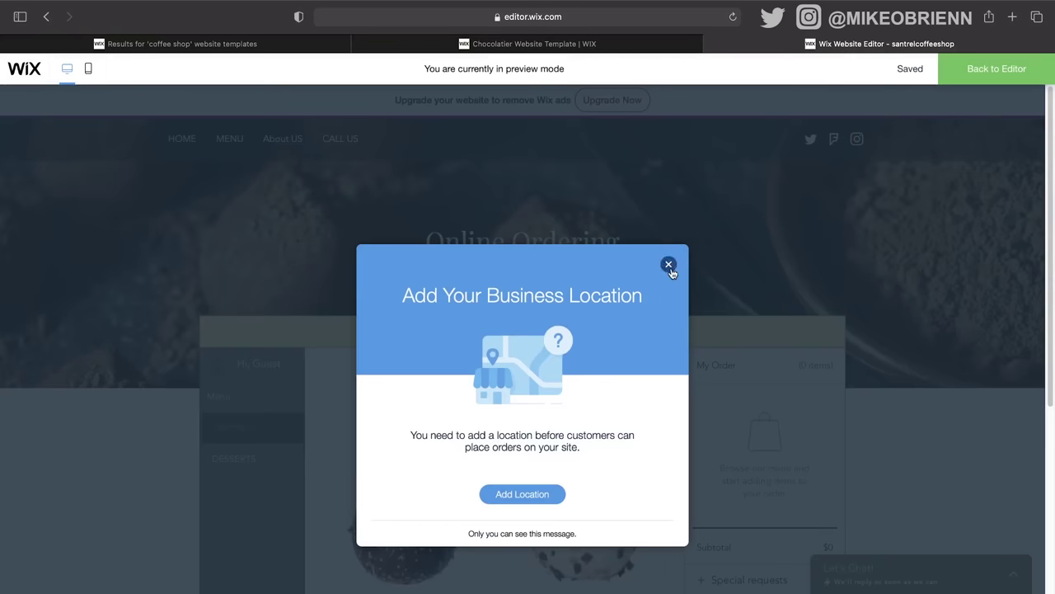
left_click(668, 266)
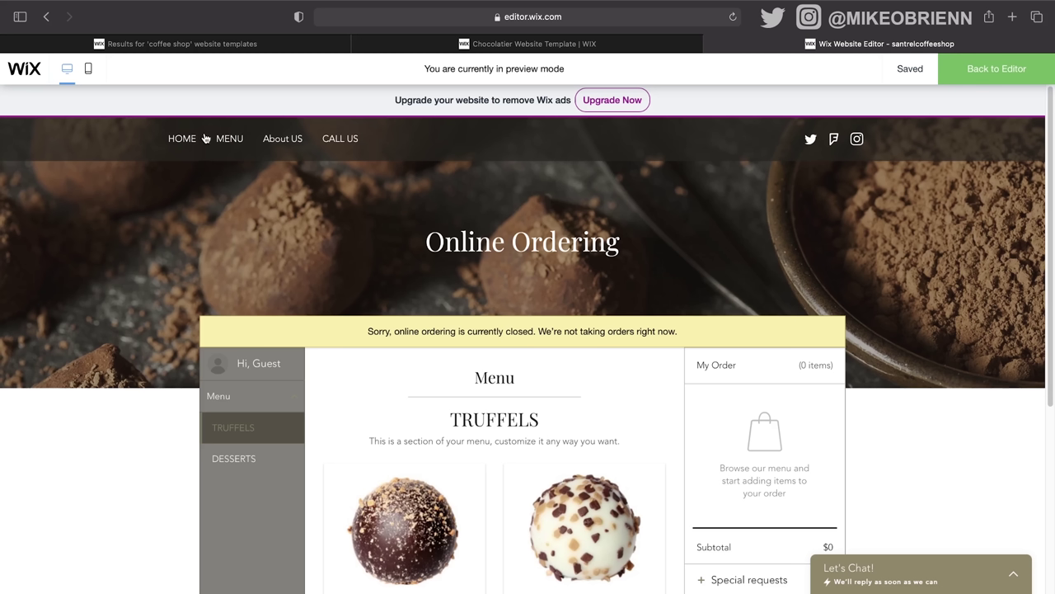
mouse_move(224, 144)
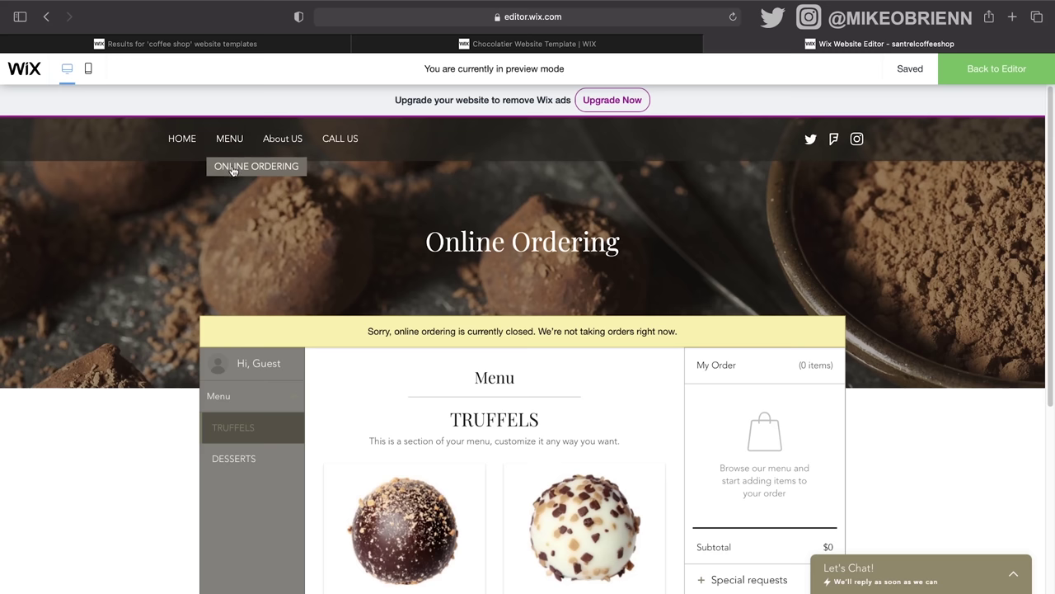
left_click(336, 144)
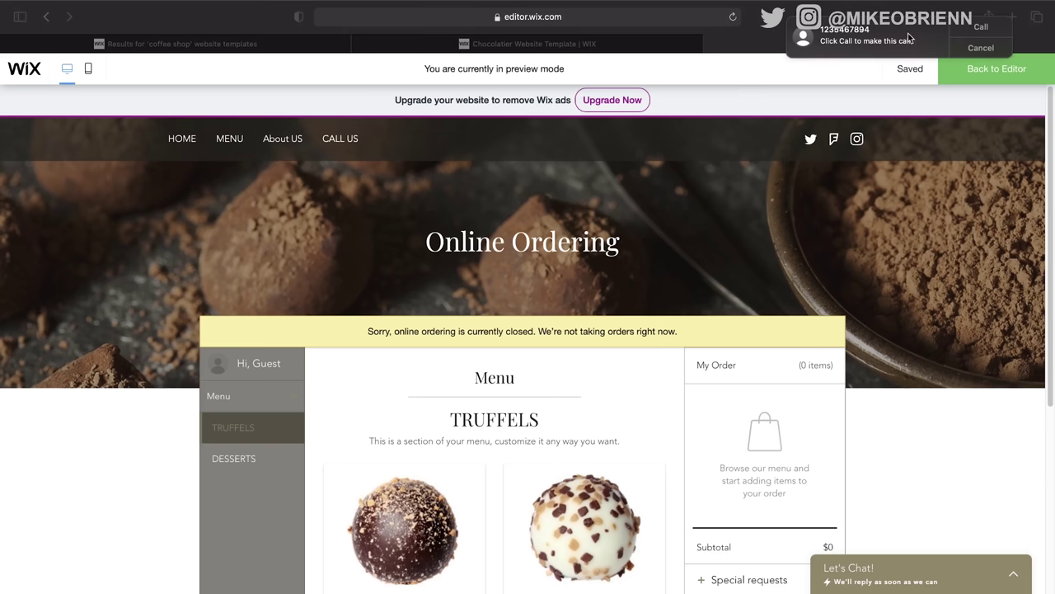
left_click(989, 48)
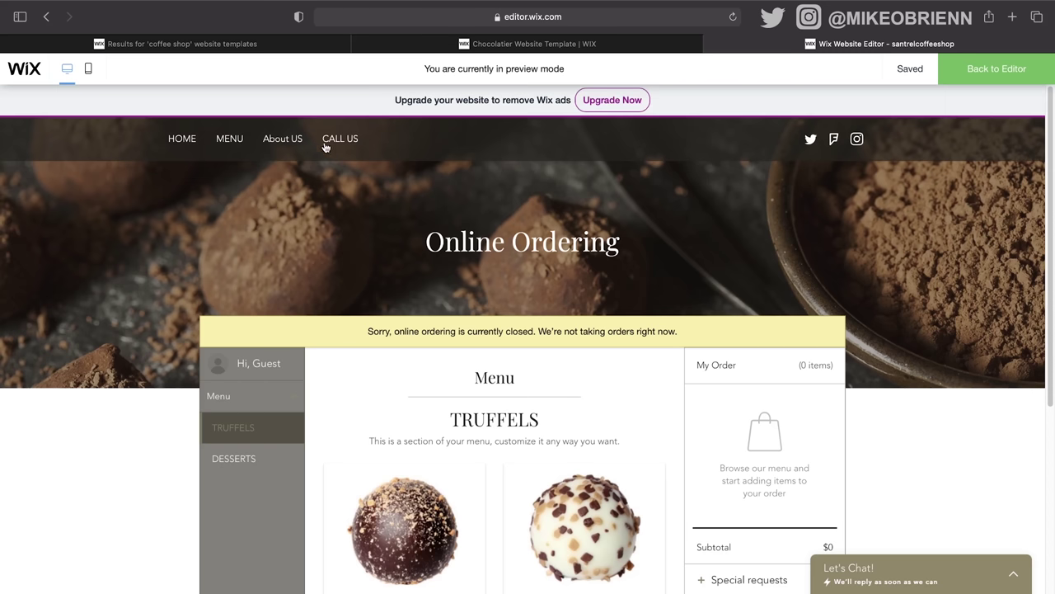
left_click(591, 47)
left_click(305, 46)
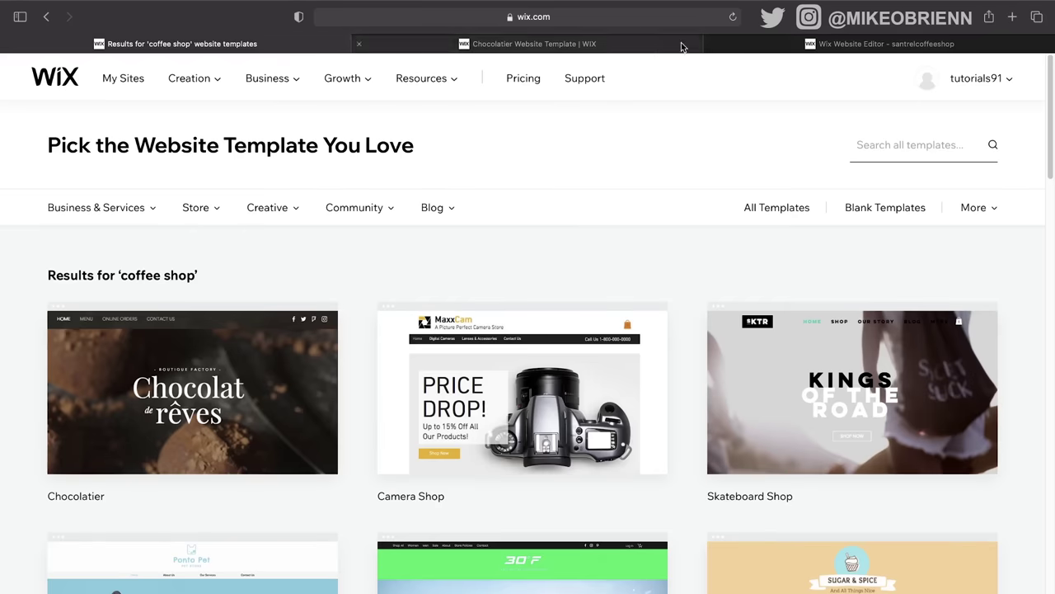
left_click(746, 46)
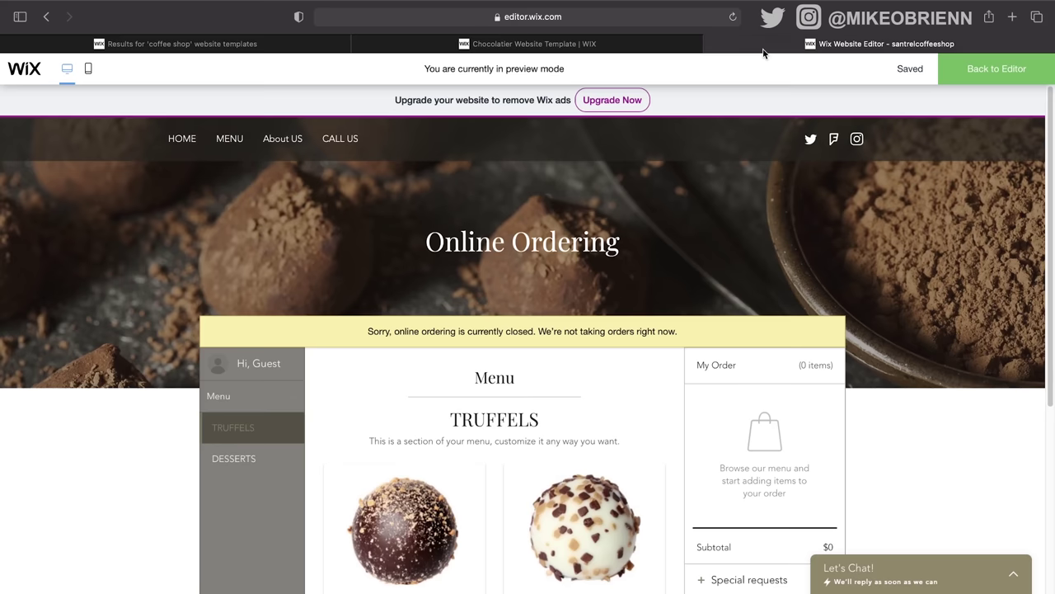
left_click(975, 70)
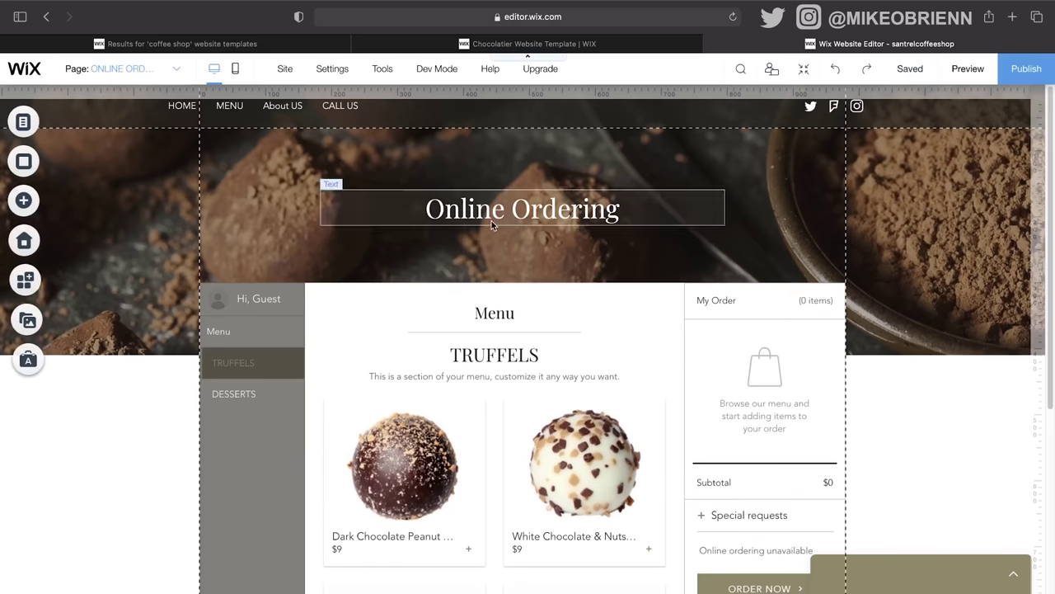
Step: Add a New Page, delete it again, and bring up the HOME page's settings
left_click(23, 122)
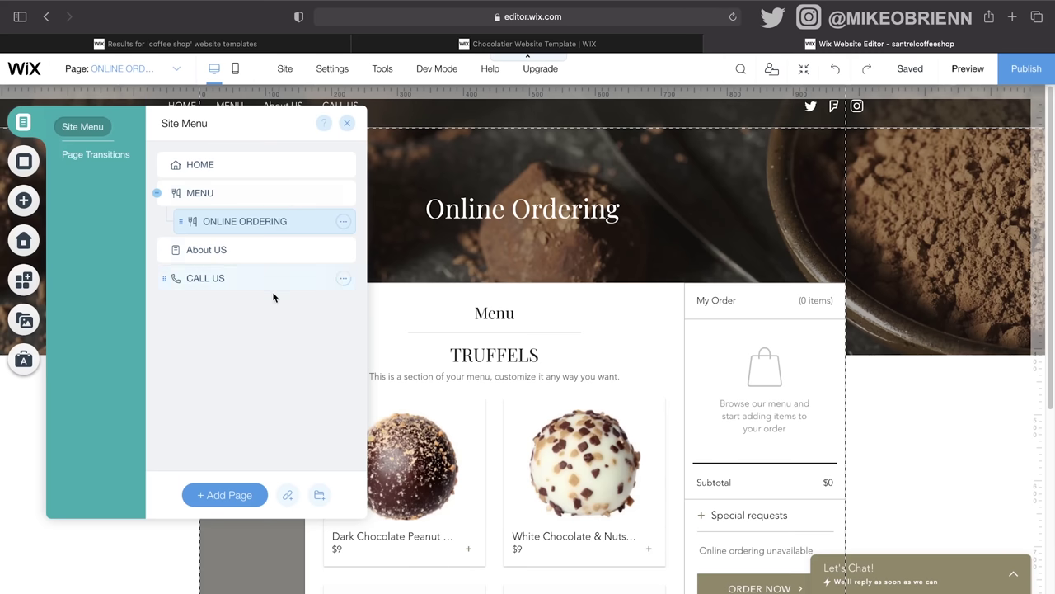
left_click(249, 494)
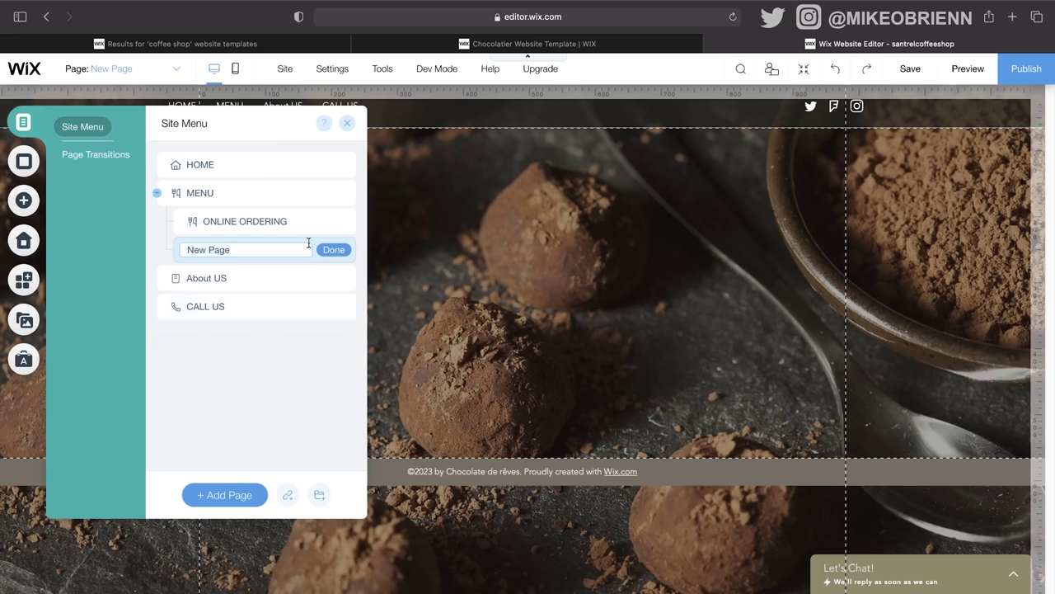
left_click(171, 239)
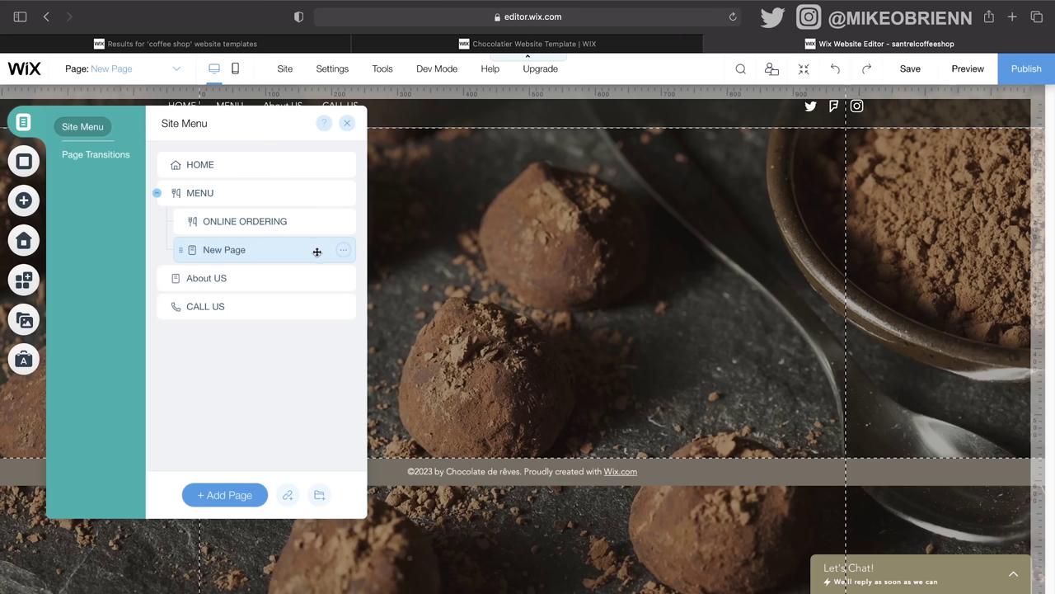
left_click(344, 251)
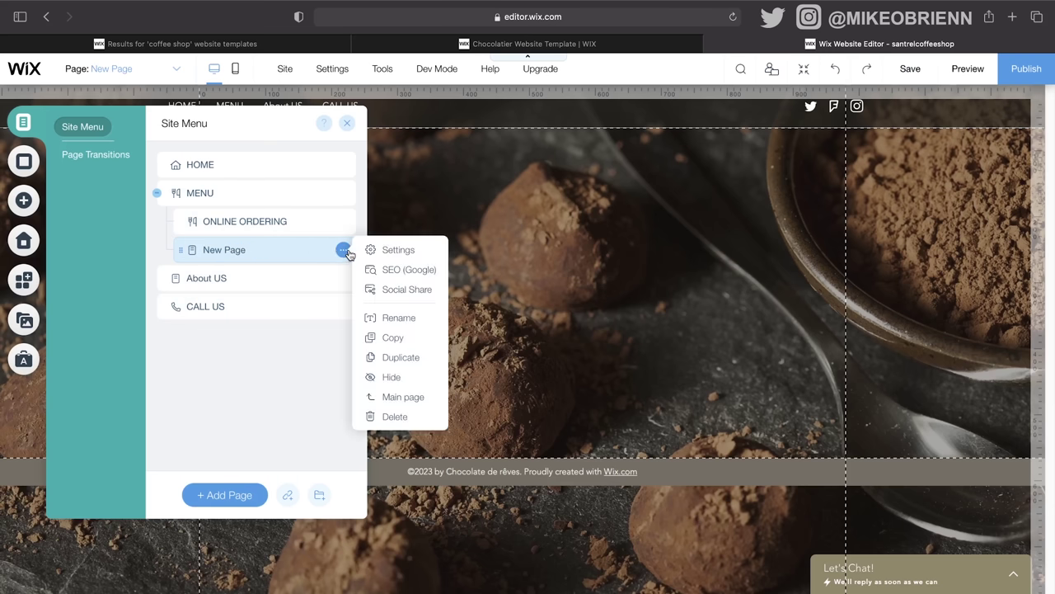
left_click(426, 417)
left_click(669, 379)
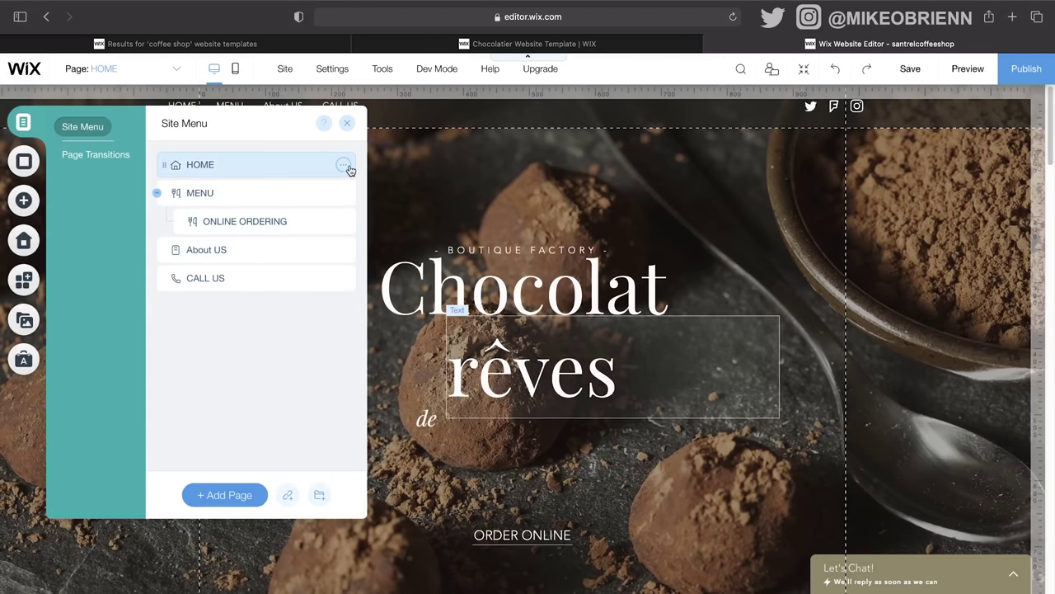
left_click(344, 165)
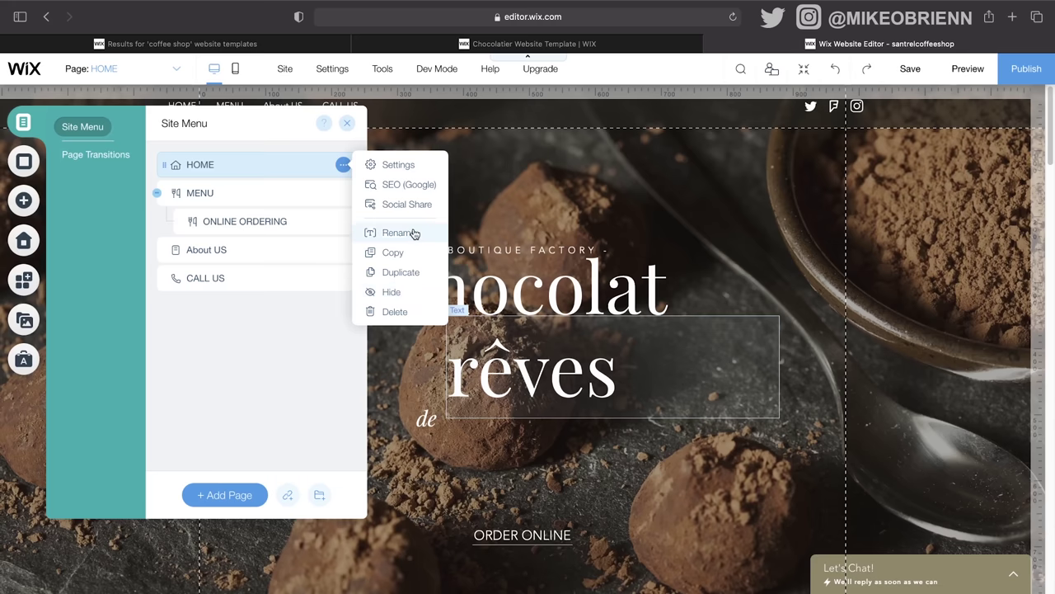
left_click(411, 173)
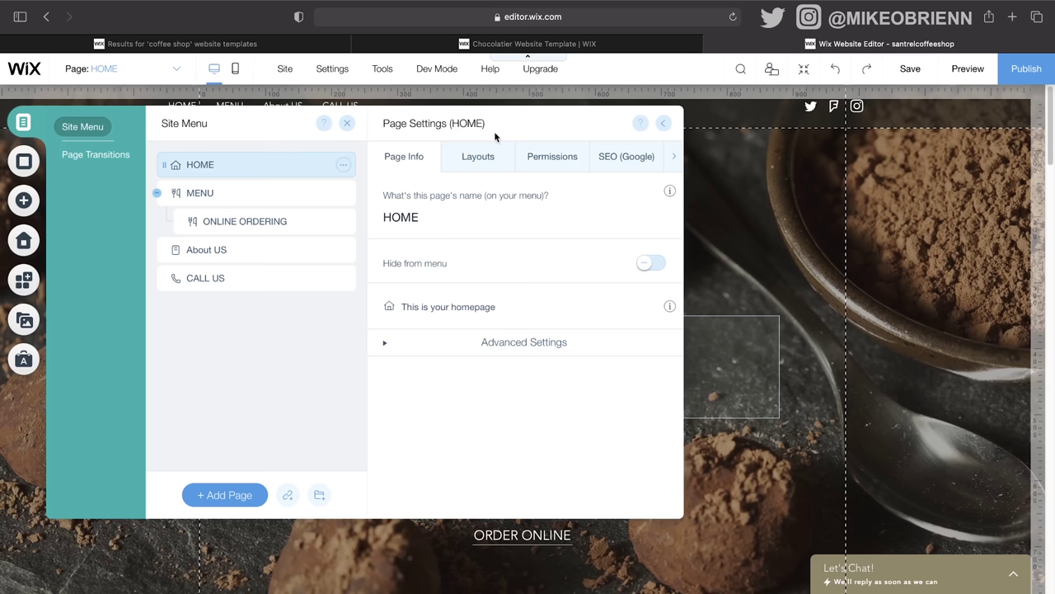
Step: Check HOME's Permissions, then its SEO (Google) settings, keeping the URL slug as home
left_click(560, 155)
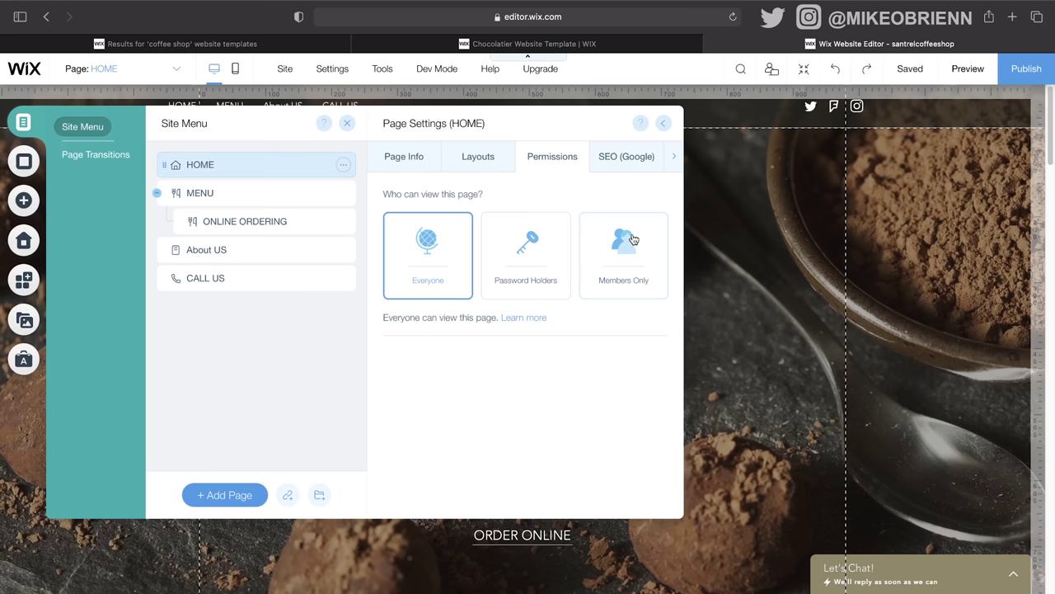
left_click(675, 157)
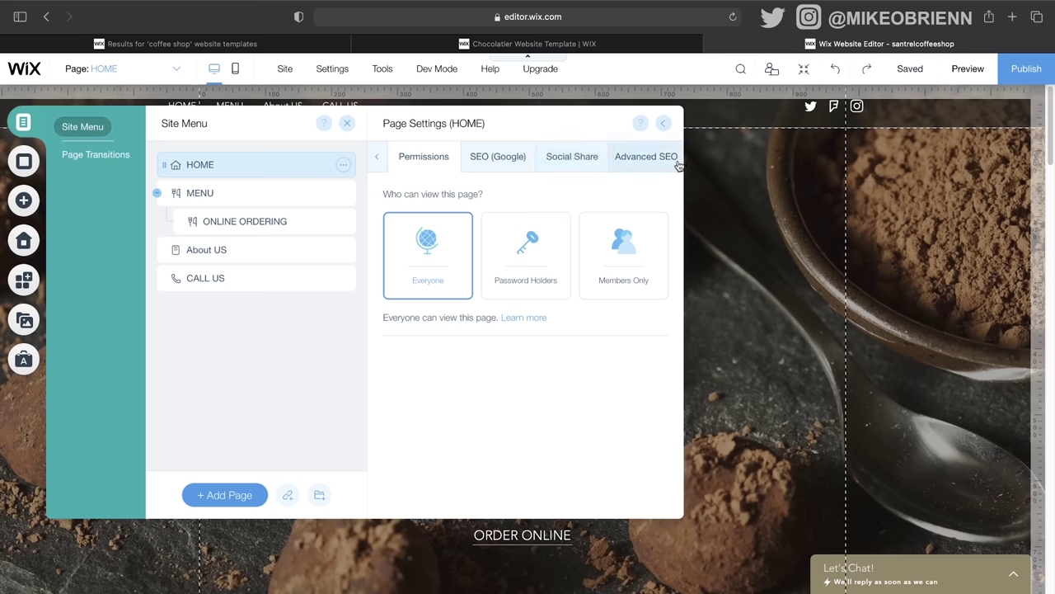
left_click(512, 156)
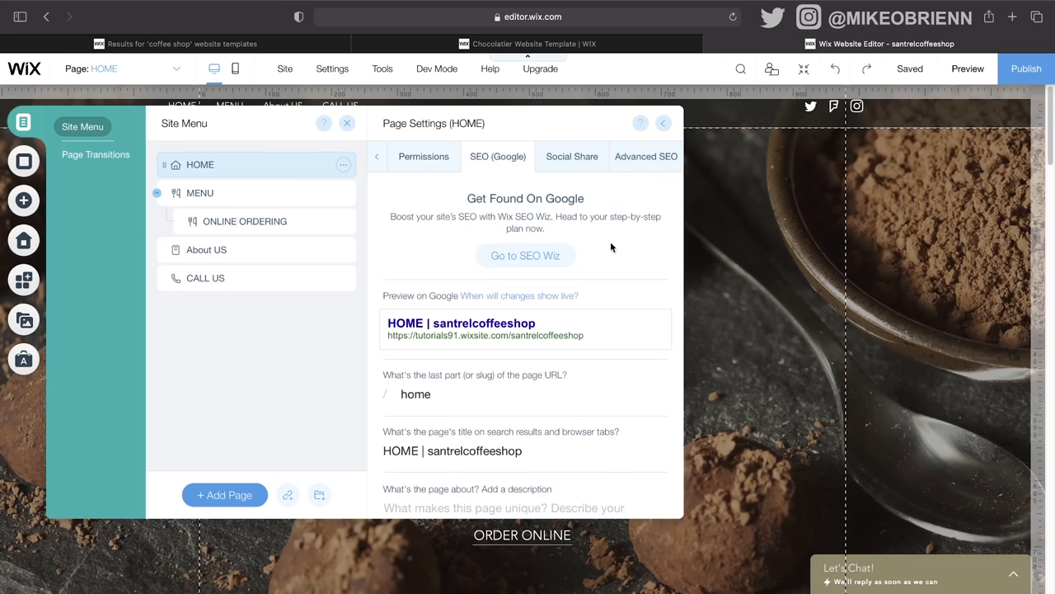
scroll(611, 261, "down", 1)
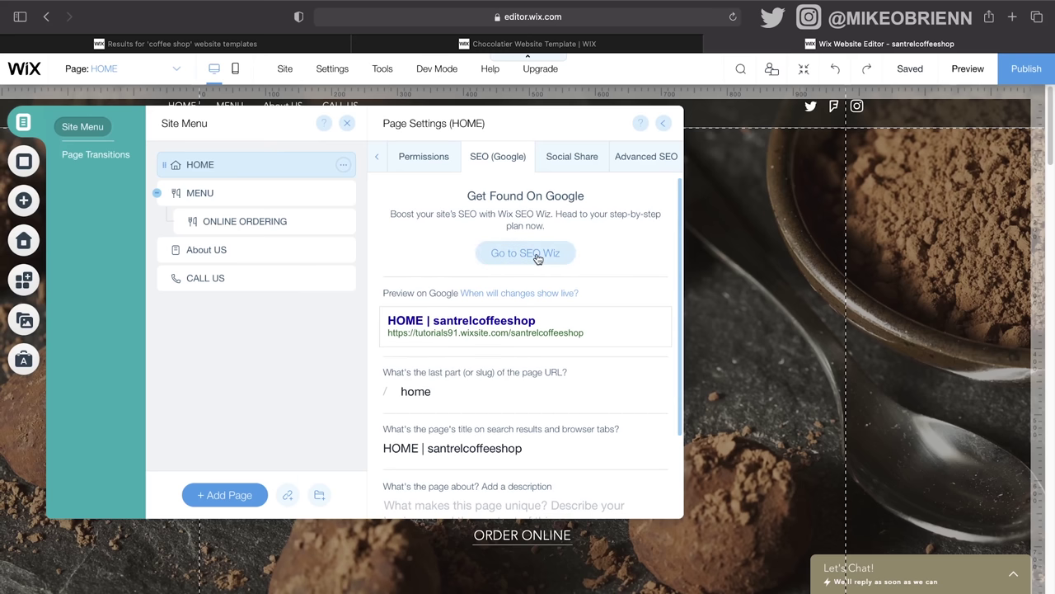
scroll(589, 332, "down", 5)
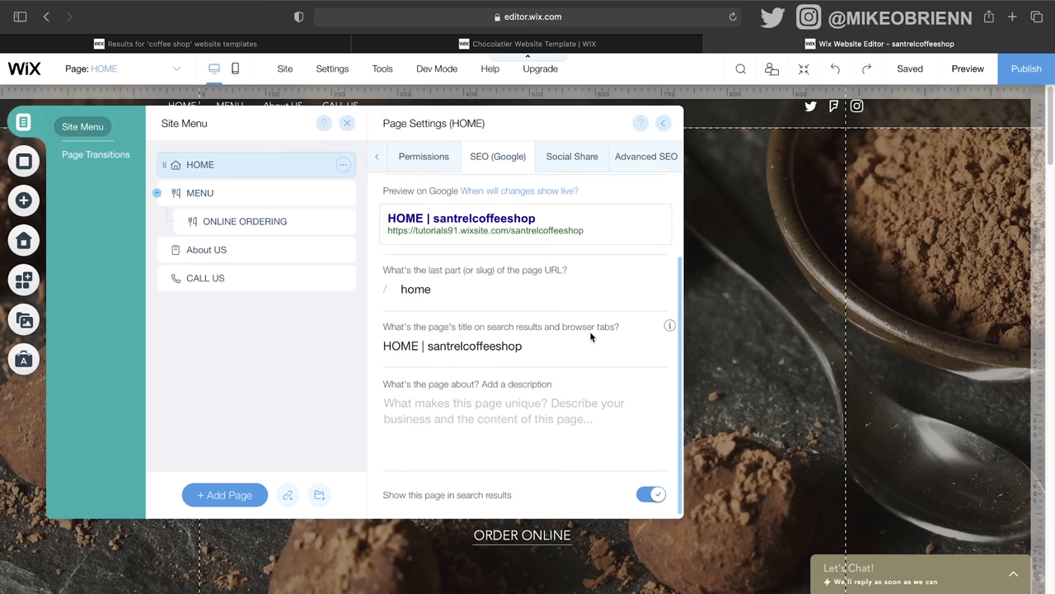
left_click(469, 289)
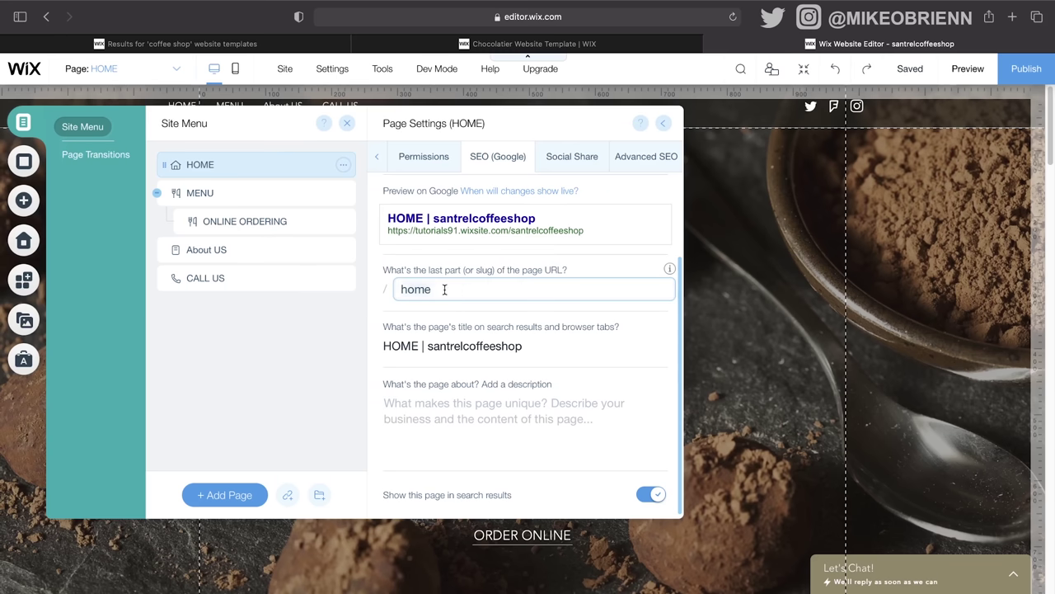
key("Return")
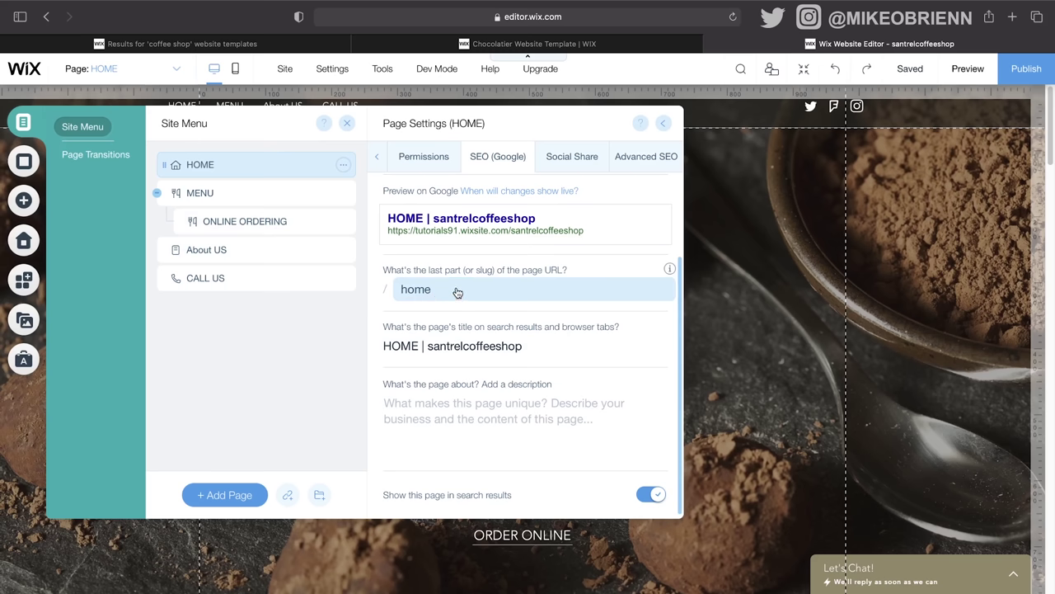
Step: Set HOME's search title to 'Santrel Coffee Shop - Best Coffee in North Philly'
left_click(544, 348)
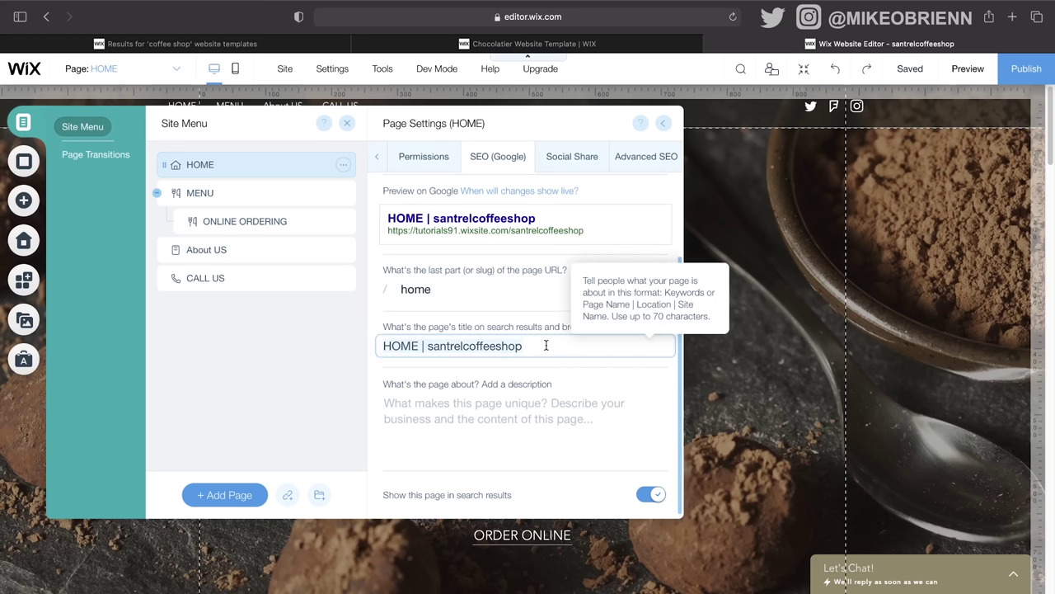
type("S")
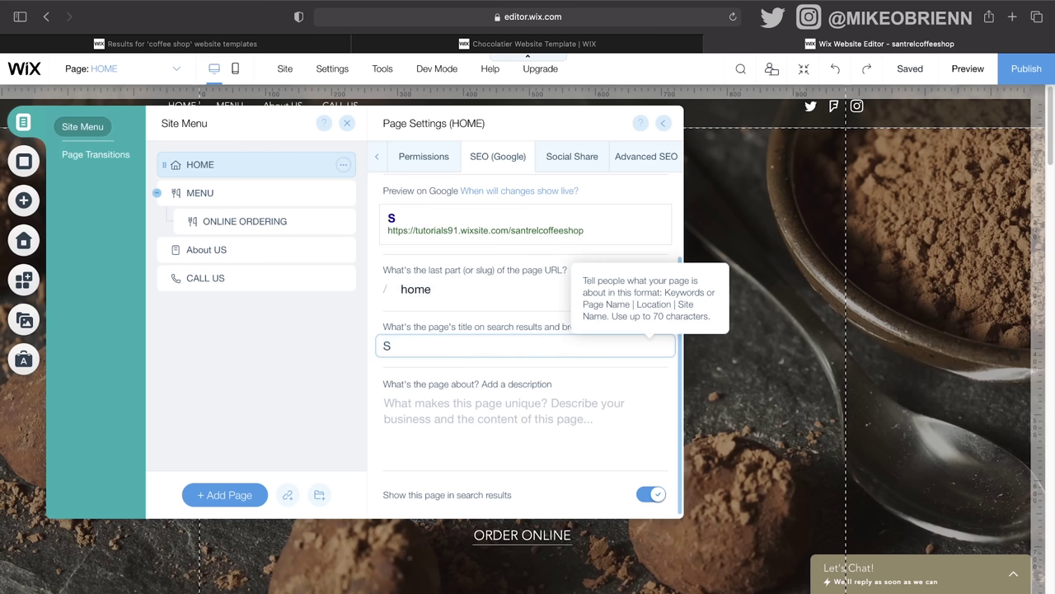
type("antrel Cos")
type("Sh")
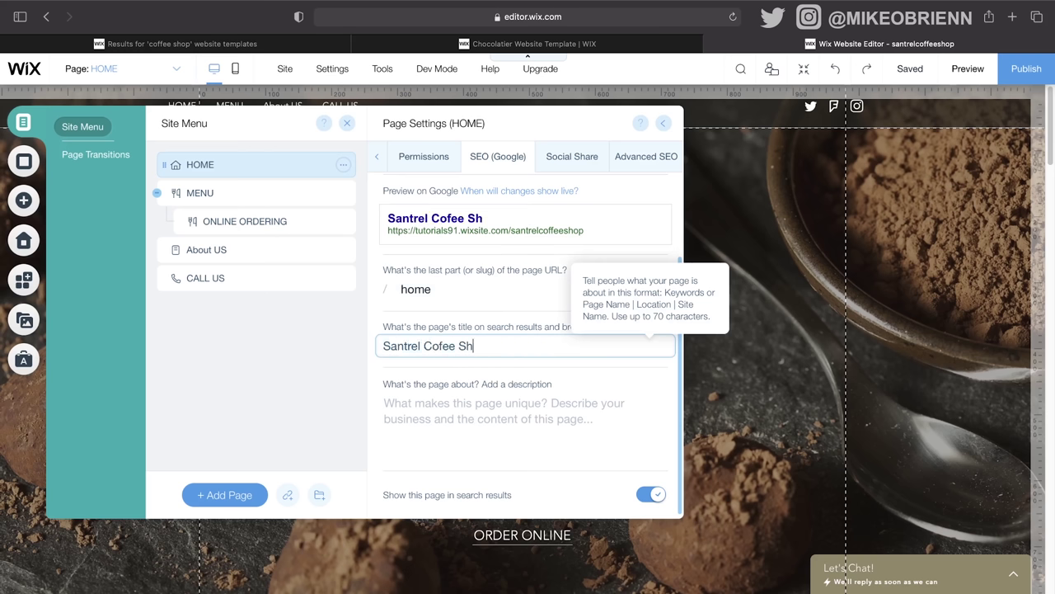
key("BackSpace")
key("BackSpace")
key("BackSpace")
key("BackSpace")
key("BackSpace")
type("fee Shop - BEst")
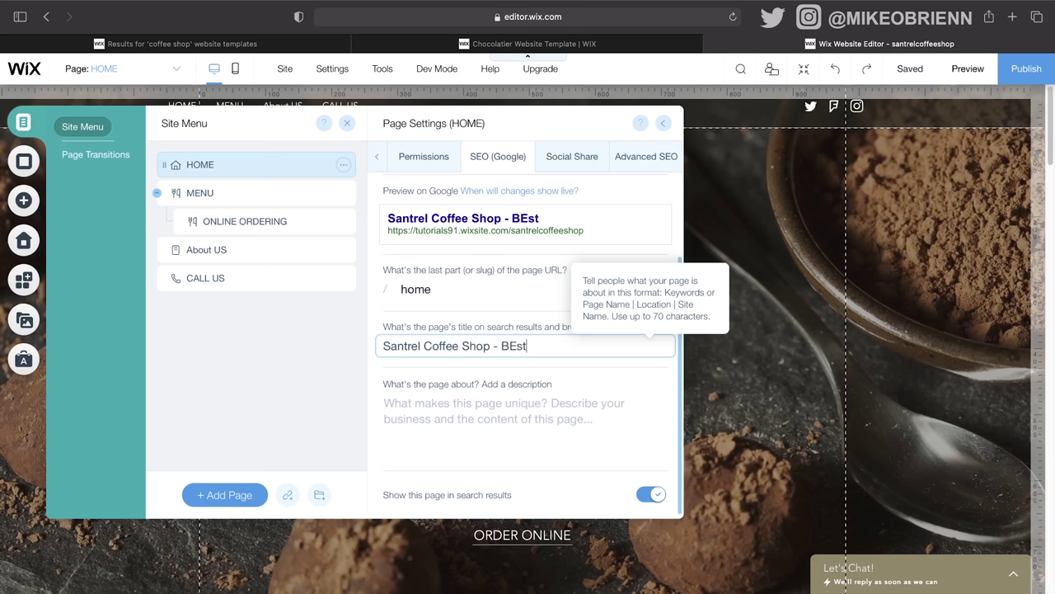
key("BackSpace")
key("BackSpace")
type("est Coffe")
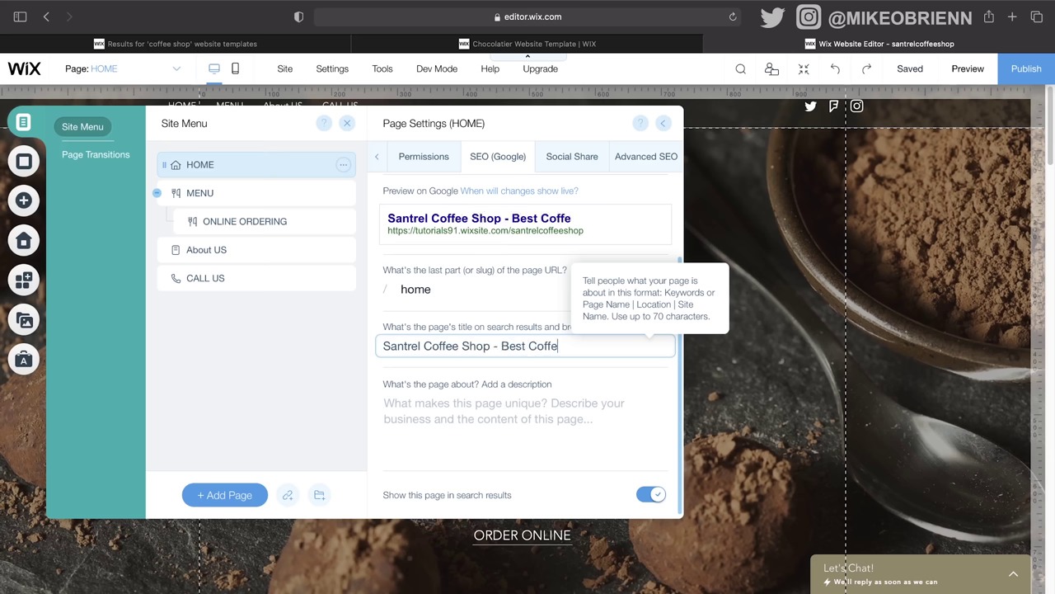
type("e in North")
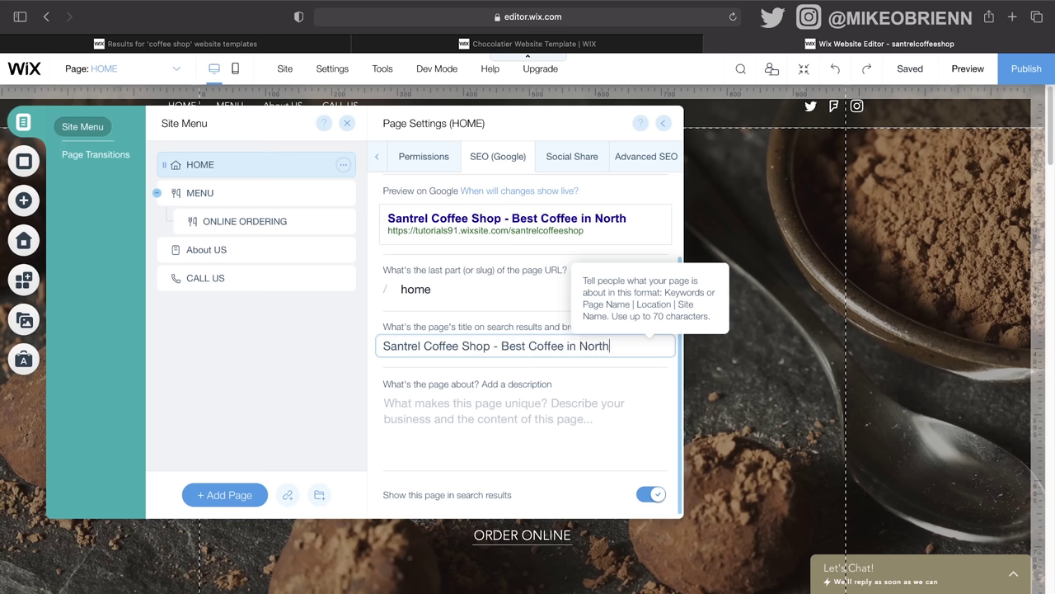
type(" Philly")
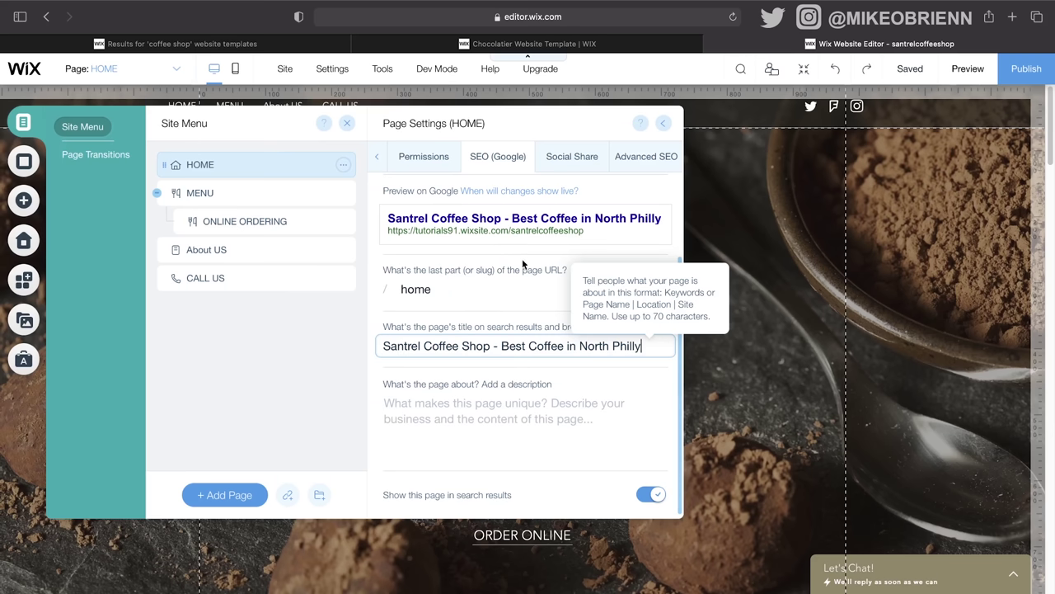
left_click(559, 427)
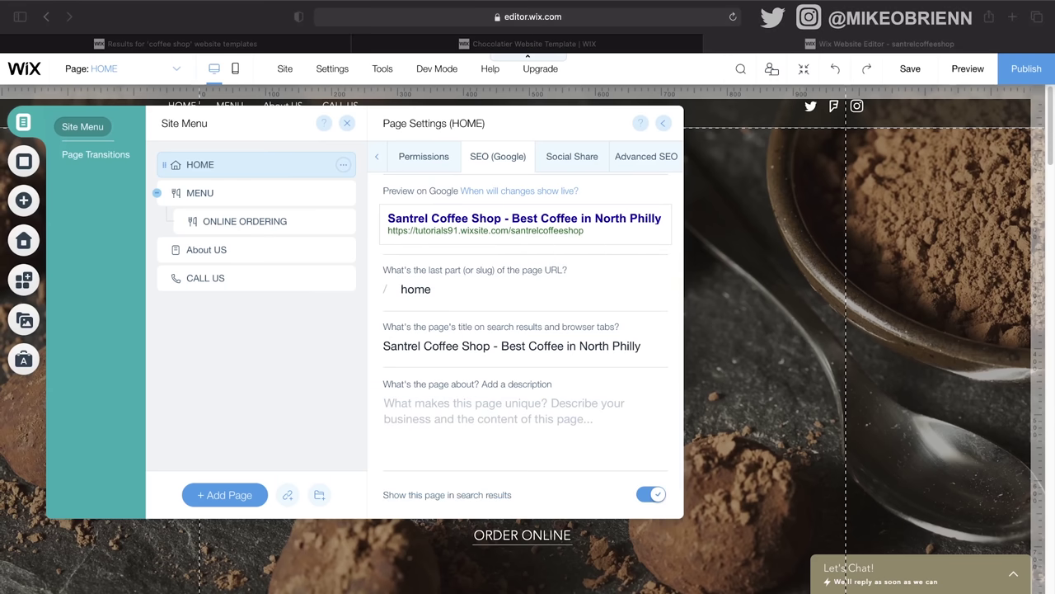
Step: Paste a Lorem ipsum page description trimmed after 'Ut enim ad' and close page settings
left_click(524, 403)
key("super+v")
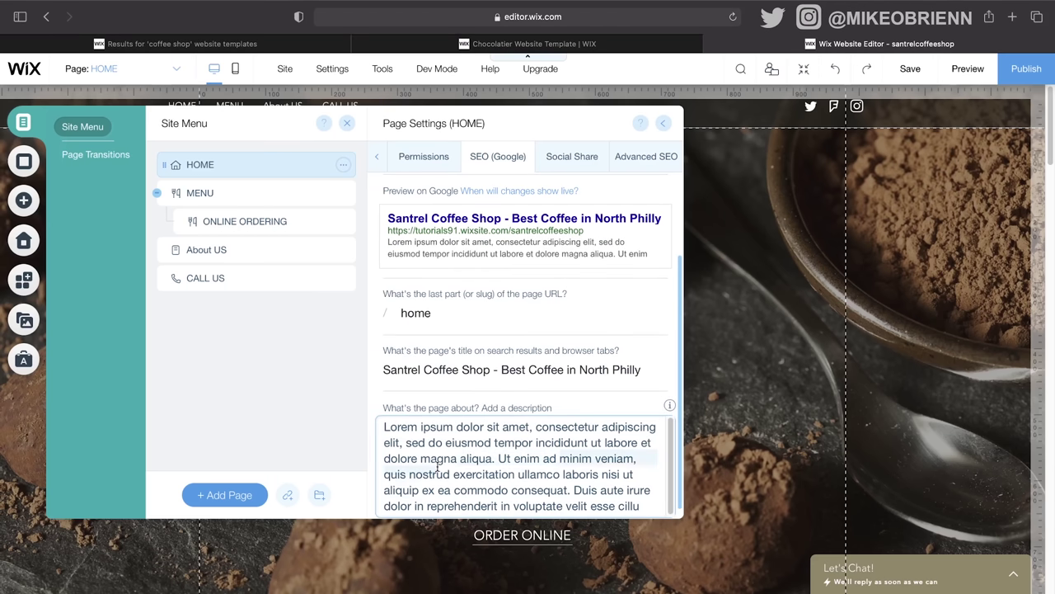
key("BackSpace")
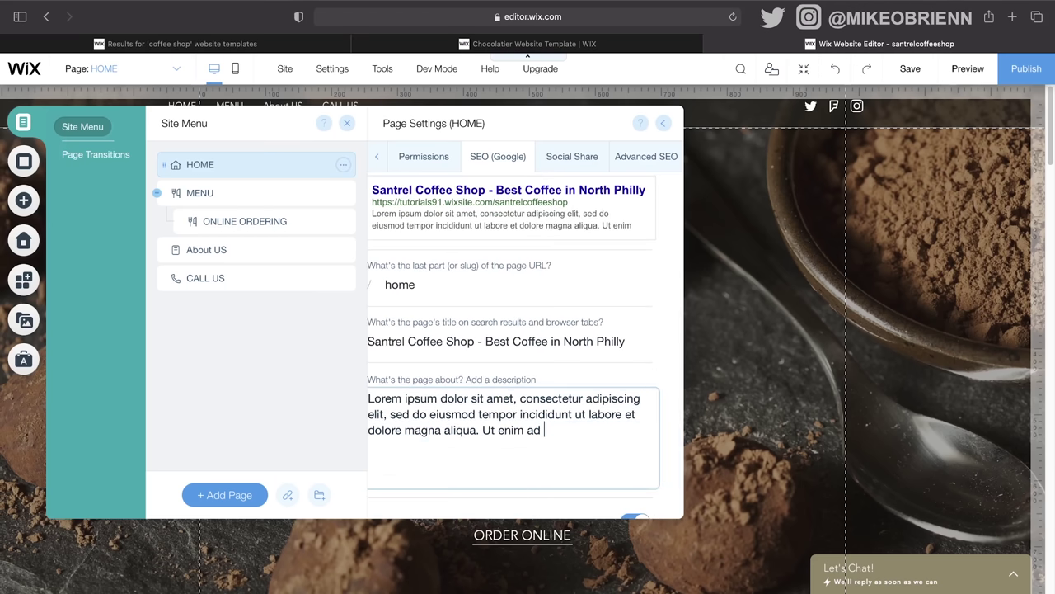
scroll(481, 270, "up", 2)
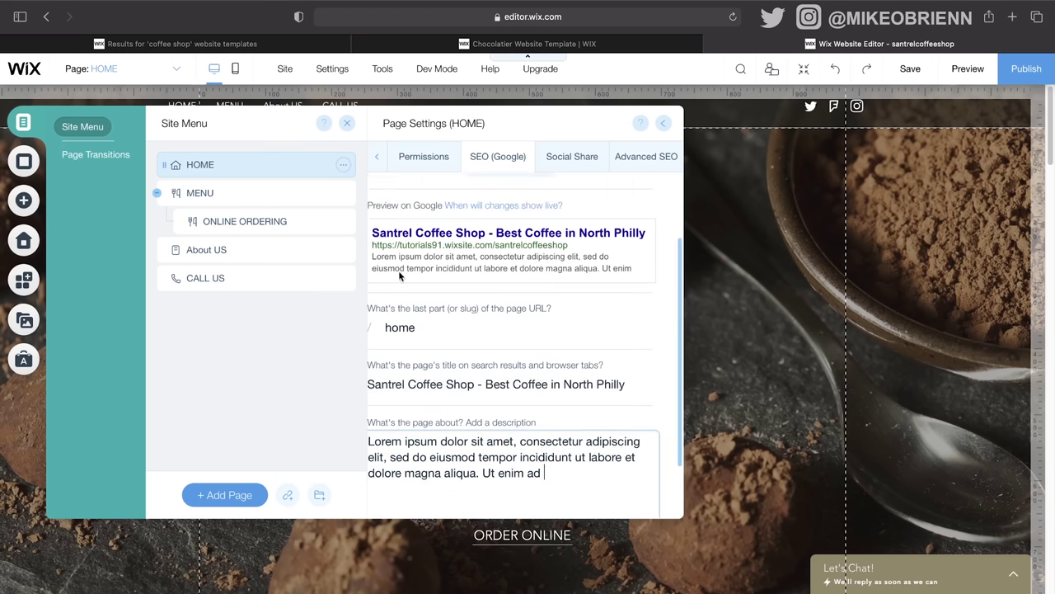
scroll(462, 296, "down", 3)
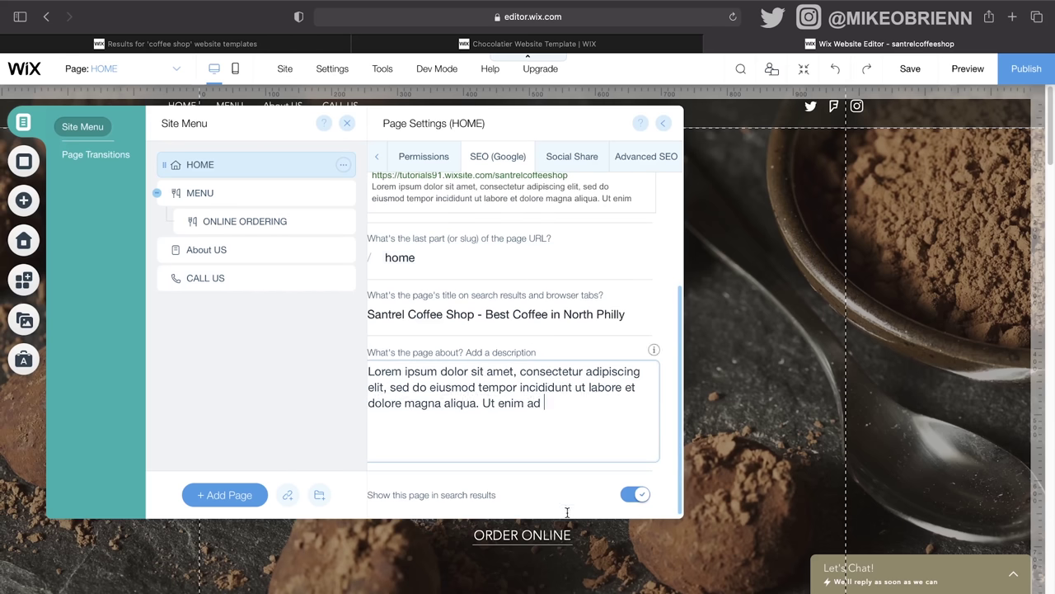
scroll(590, 293, "up", 5)
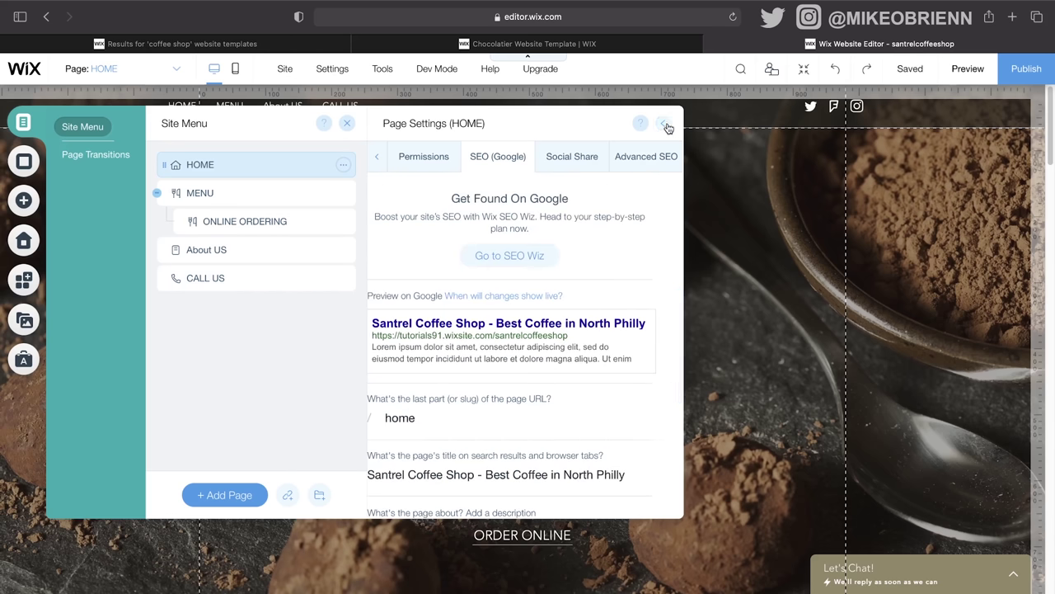
left_click(666, 125)
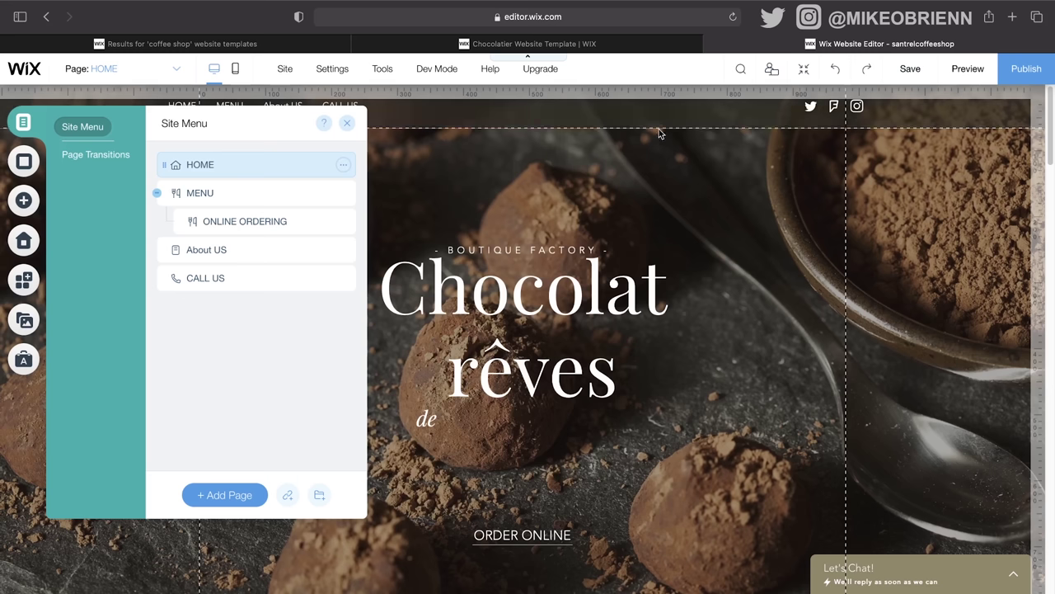
left_click(343, 164)
Step: Set logo.png as the HOME page's social share image
left_click(424, 166)
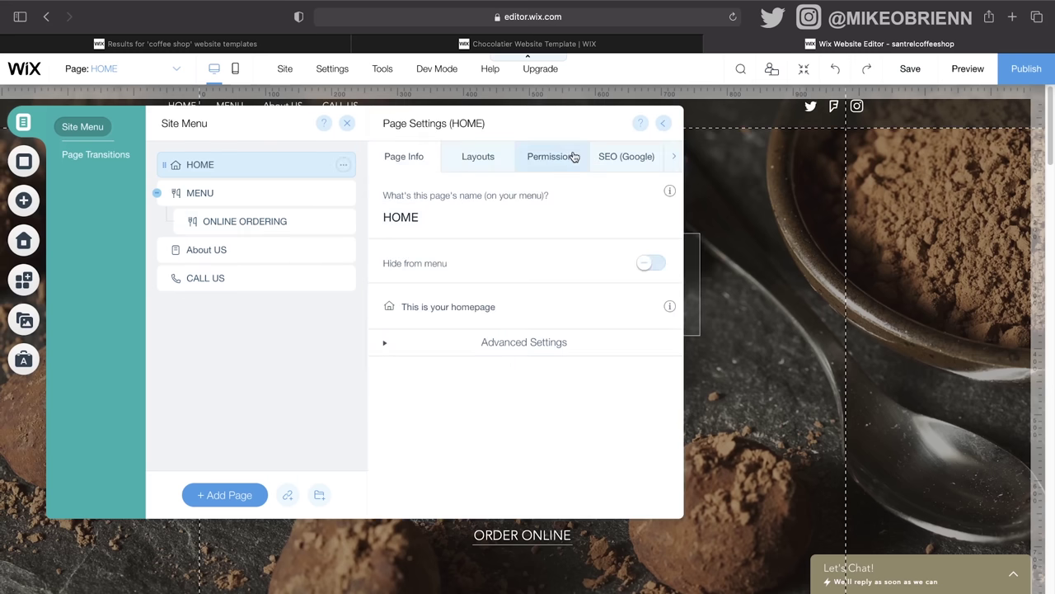
left_click(602, 157)
scroll(553, 339, "down", 2)
scroll(552, 342, "up", 2)
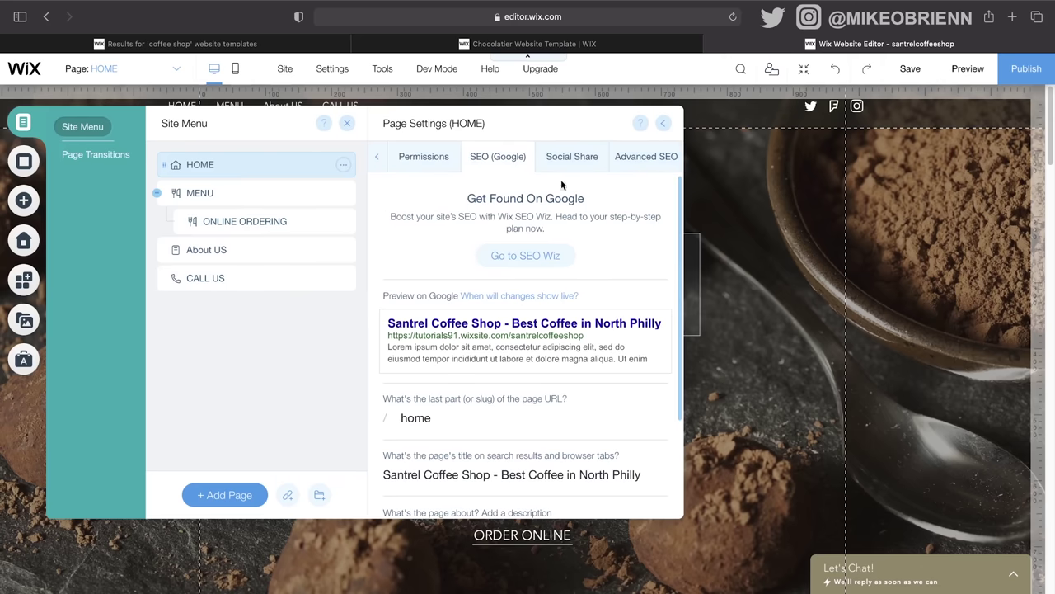
left_click(578, 154)
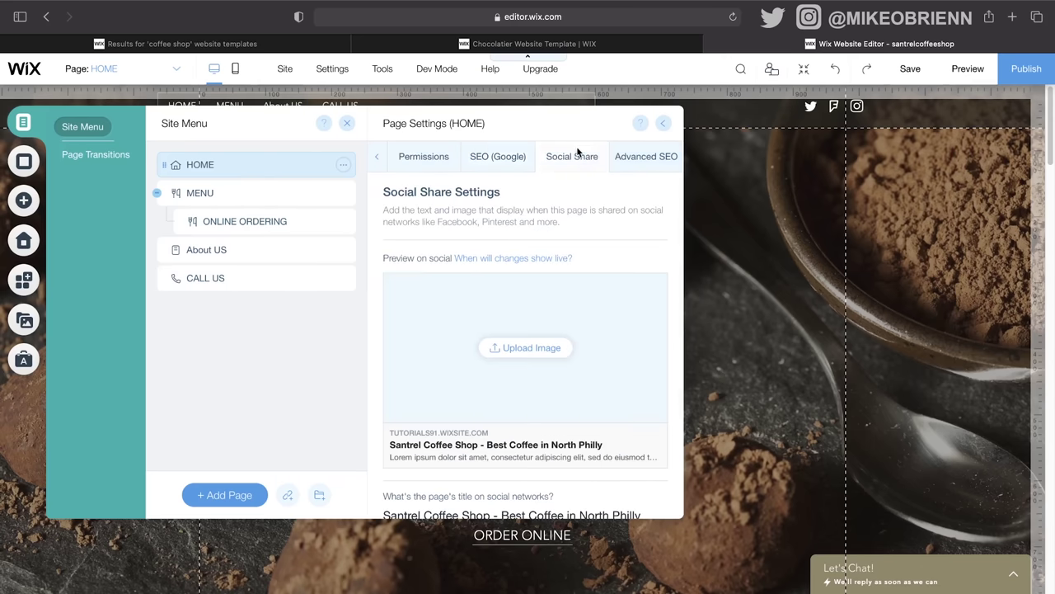
left_click(528, 350)
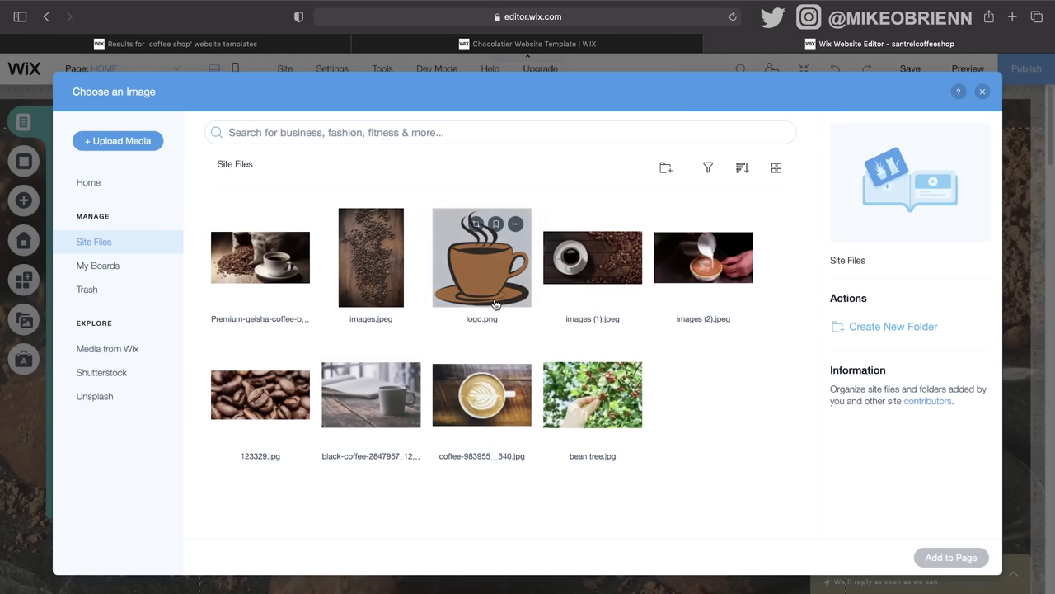
left_click(495, 285)
left_click(956, 562)
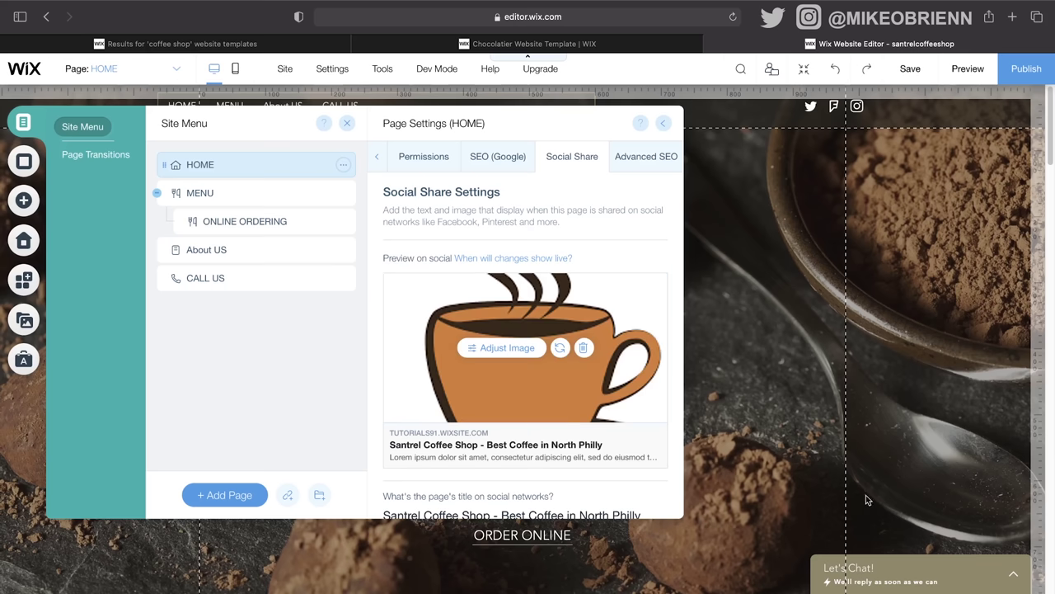
Step: Review HOME's Advanced SEO settings and close the page settings
scroll(571, 273, "down", 3)
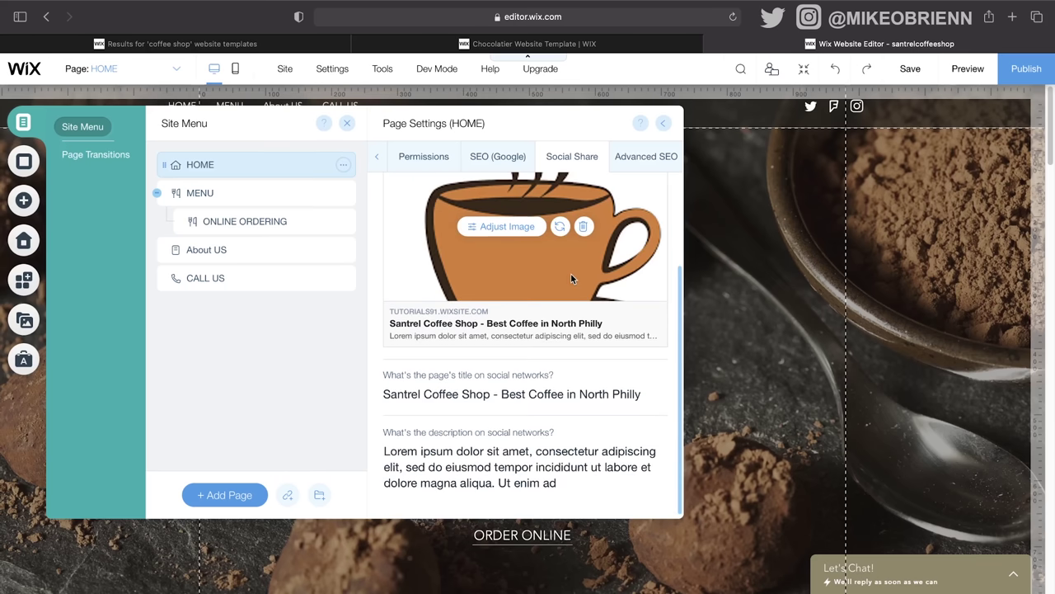
scroll(624, 377, "up", 3)
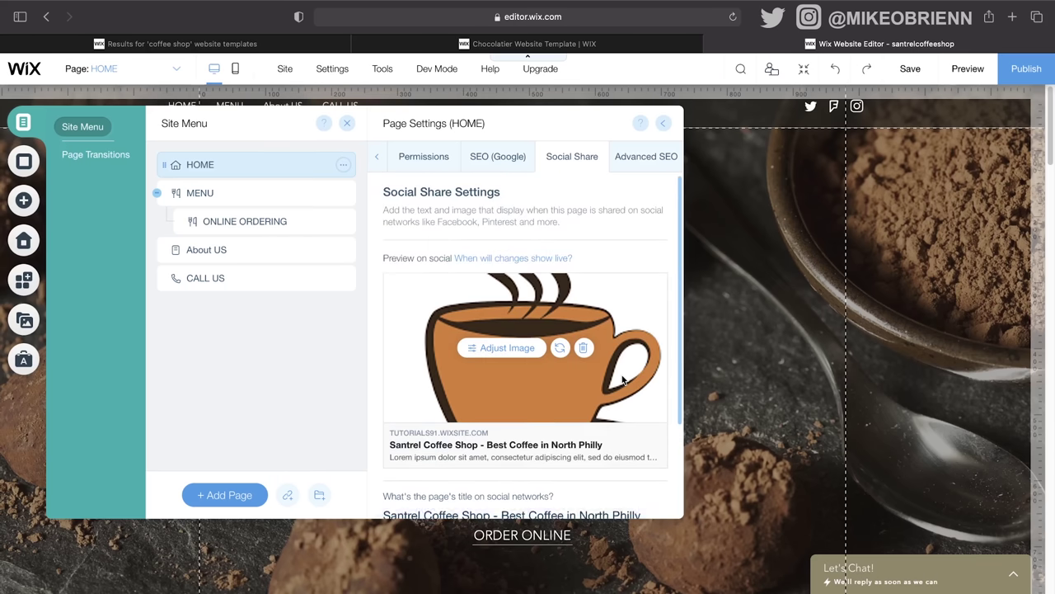
left_click(623, 158)
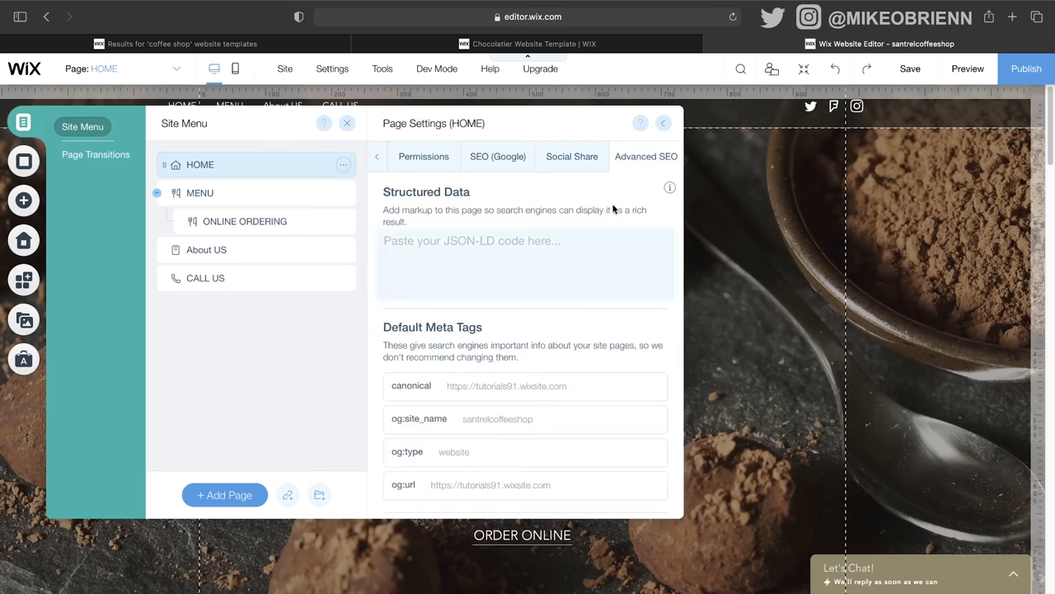
scroll(467, 239, "down", 2)
scroll(485, 439, "down", 2)
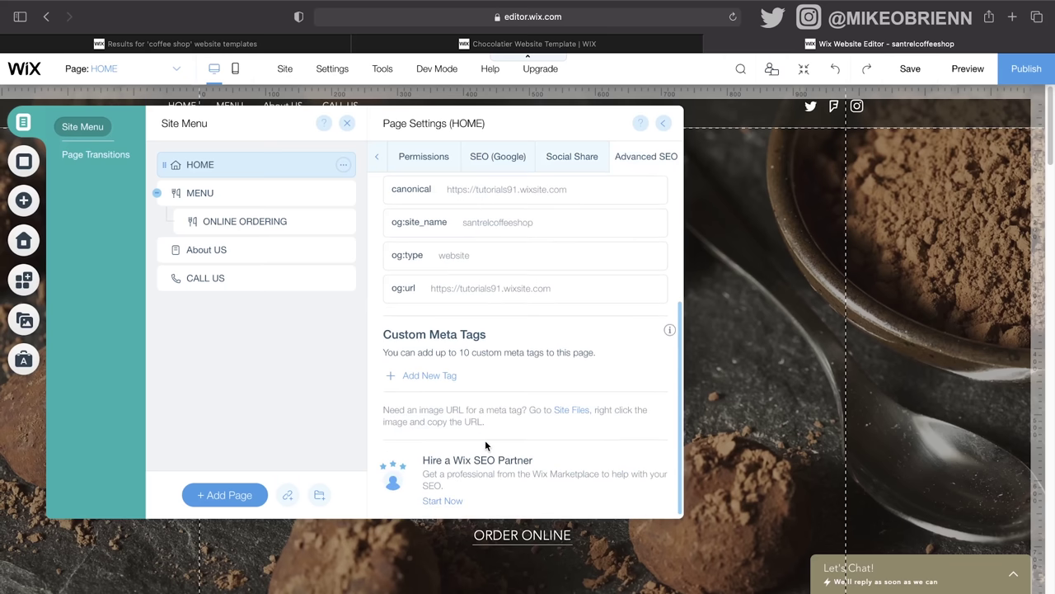
scroll(485, 439, "up", 4)
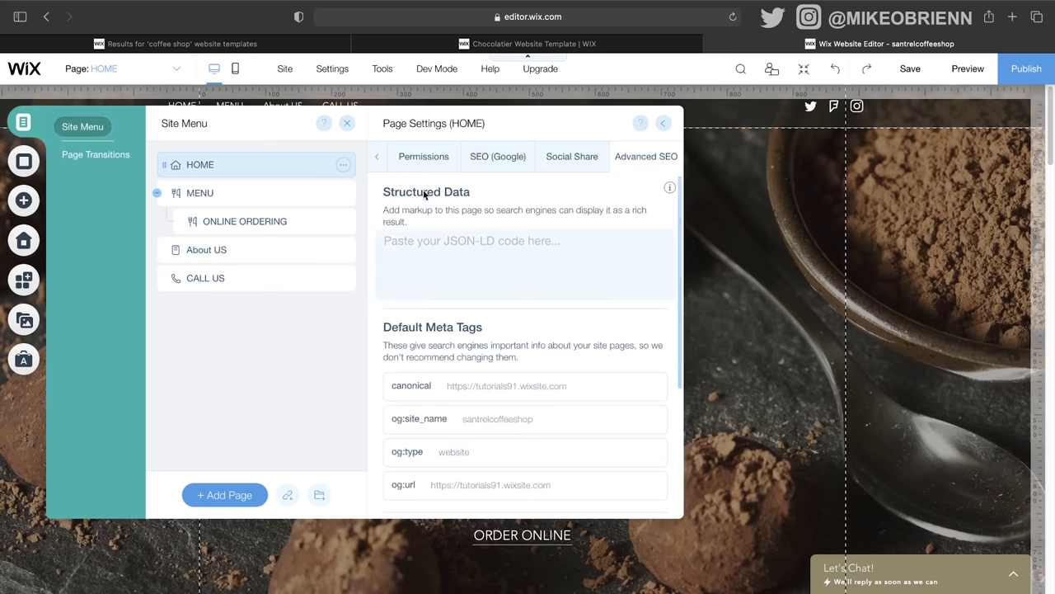
left_click(663, 123)
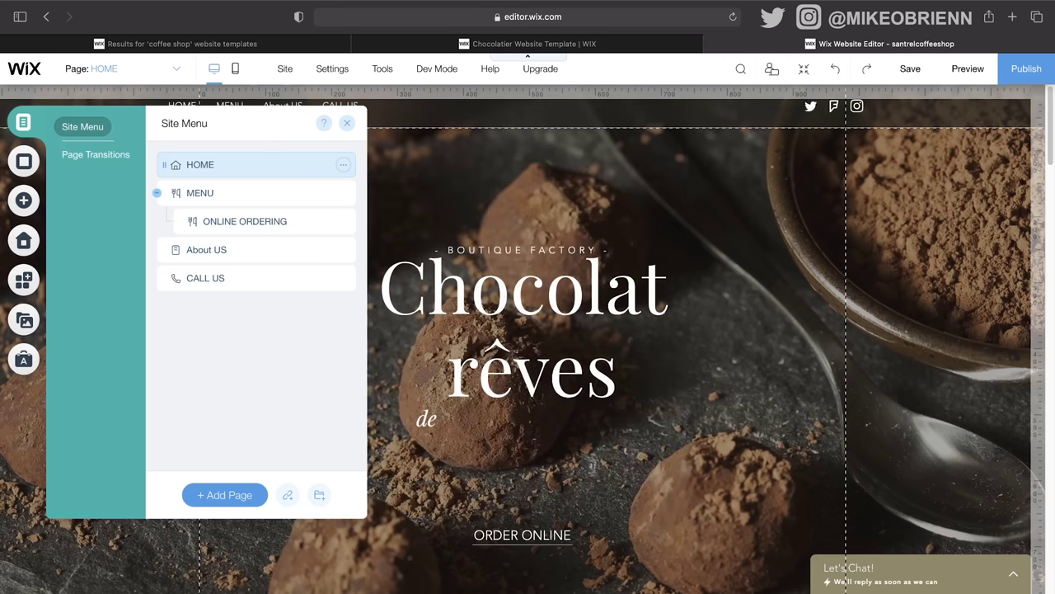
Step: Look over the Page Transitions options, then switch to Page Background
left_click(100, 154)
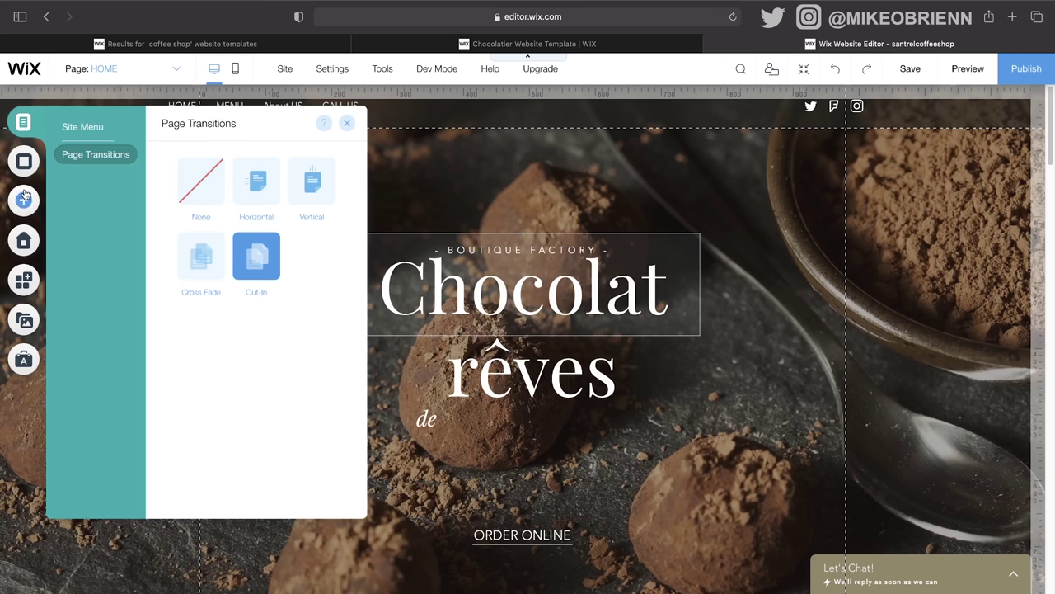
left_click(96, 127)
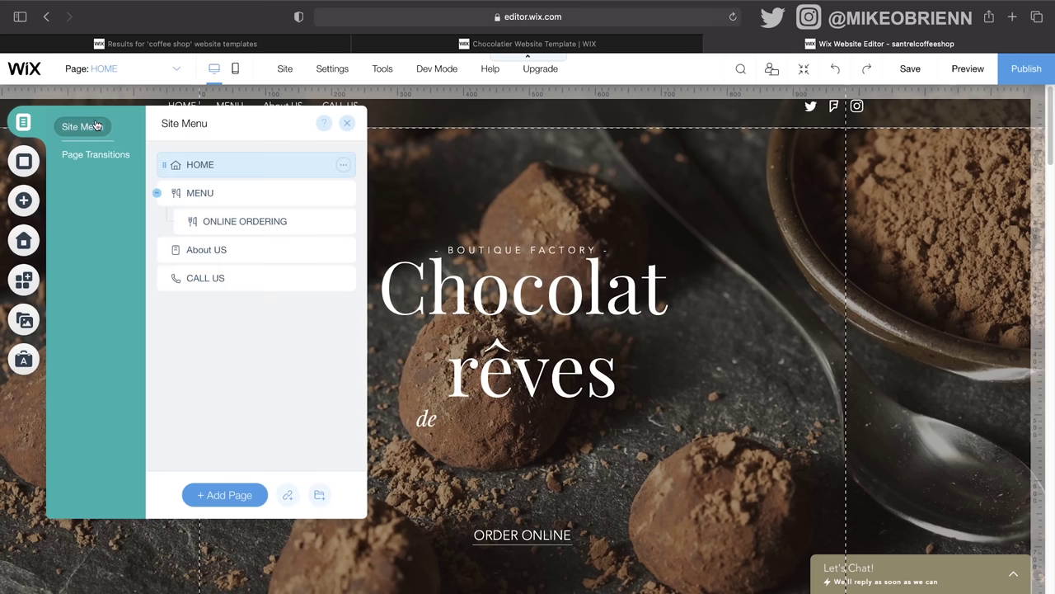
left_click(26, 163)
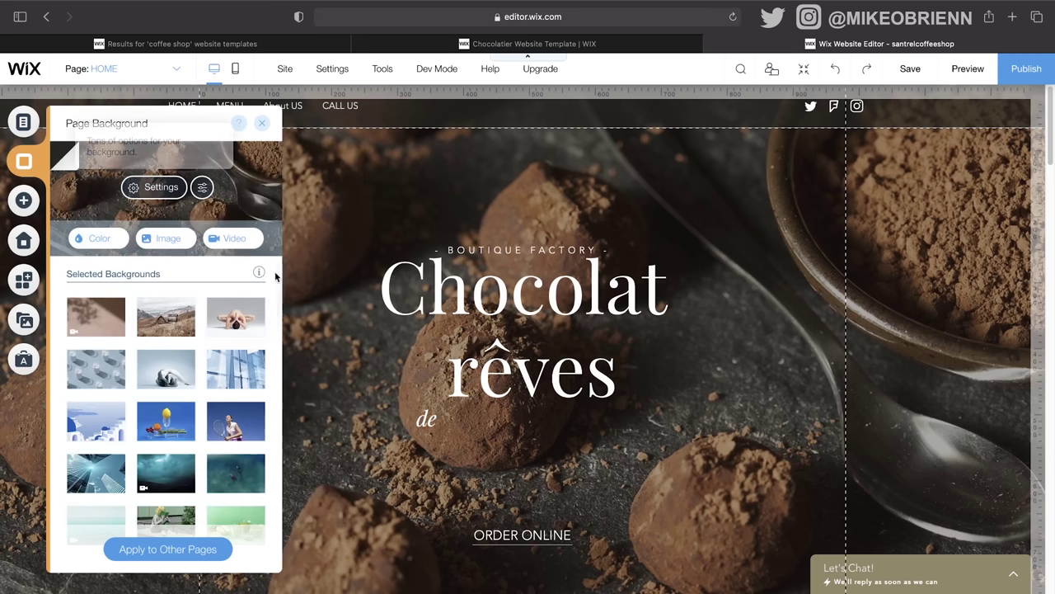
scroll(683, 309, "down", 5)
scroll(684, 308, "up", 5)
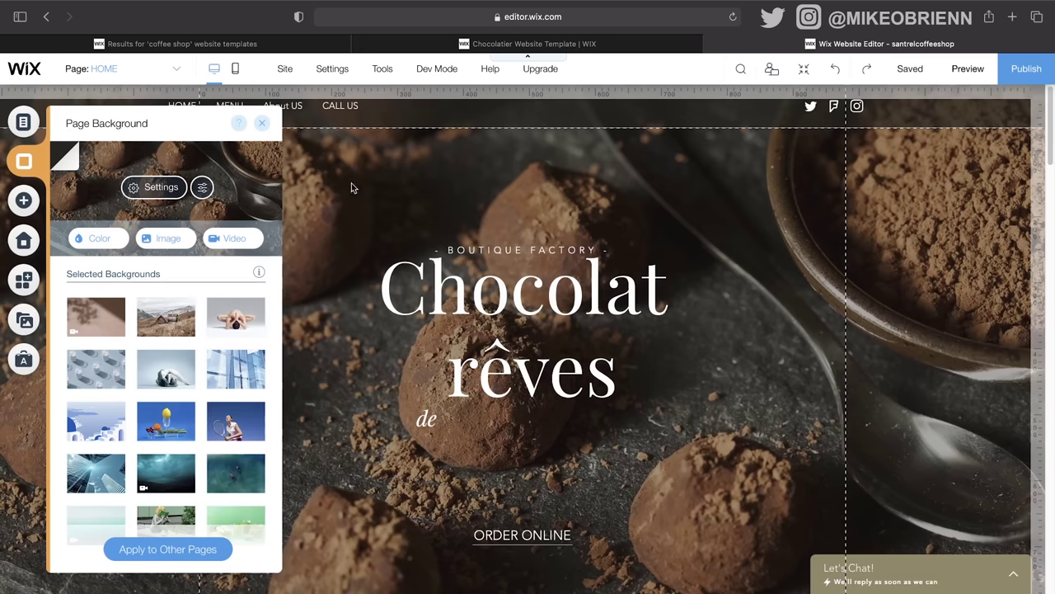
scroll(890, 262, "down", 5)
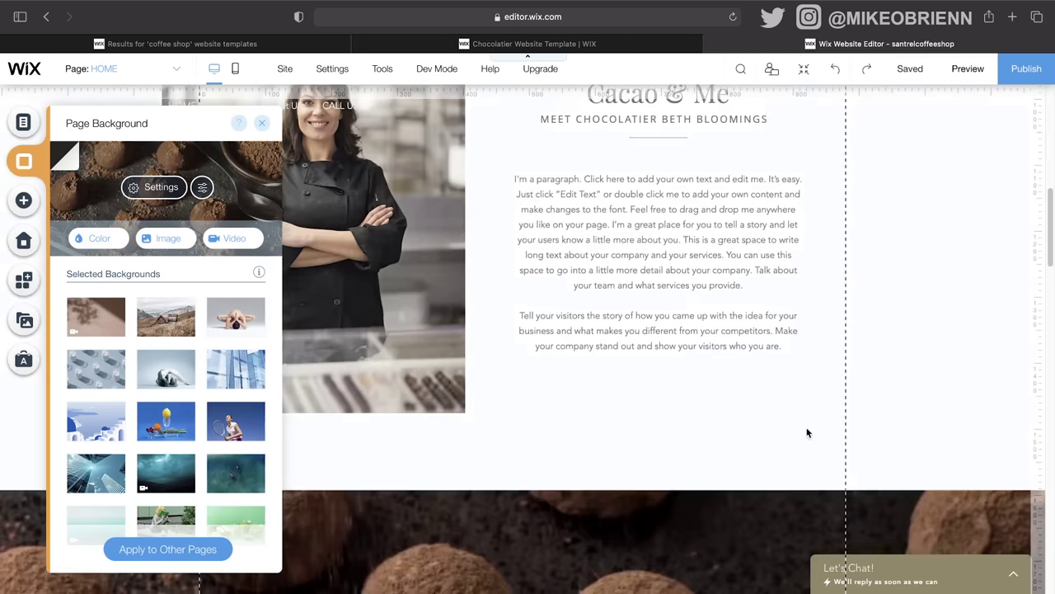
scroll(731, 334, "down", 5)
scroll(671, 347, "up", 1)
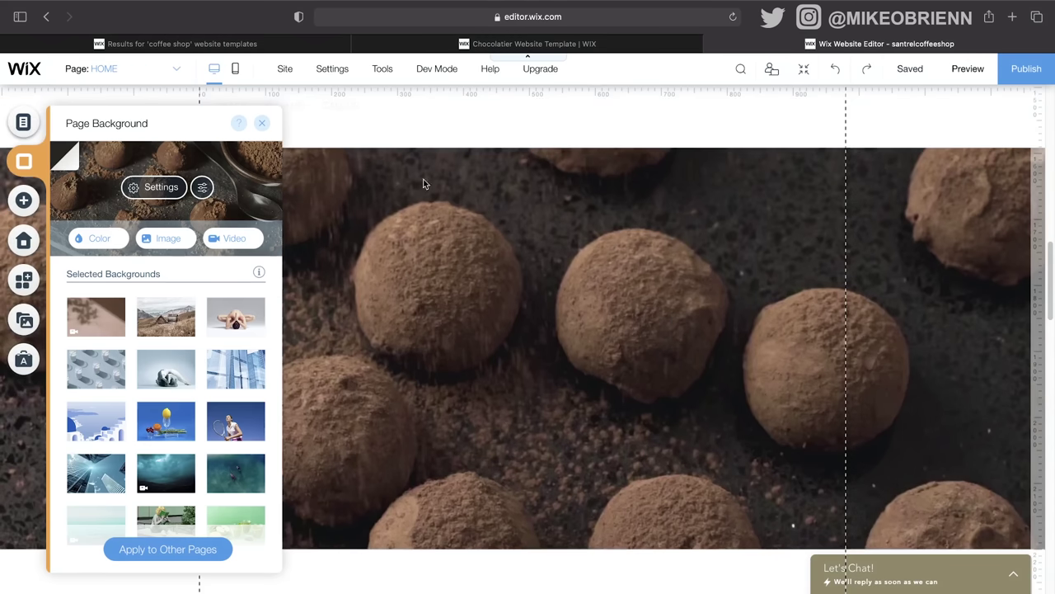
scroll(598, 295, "up", 8)
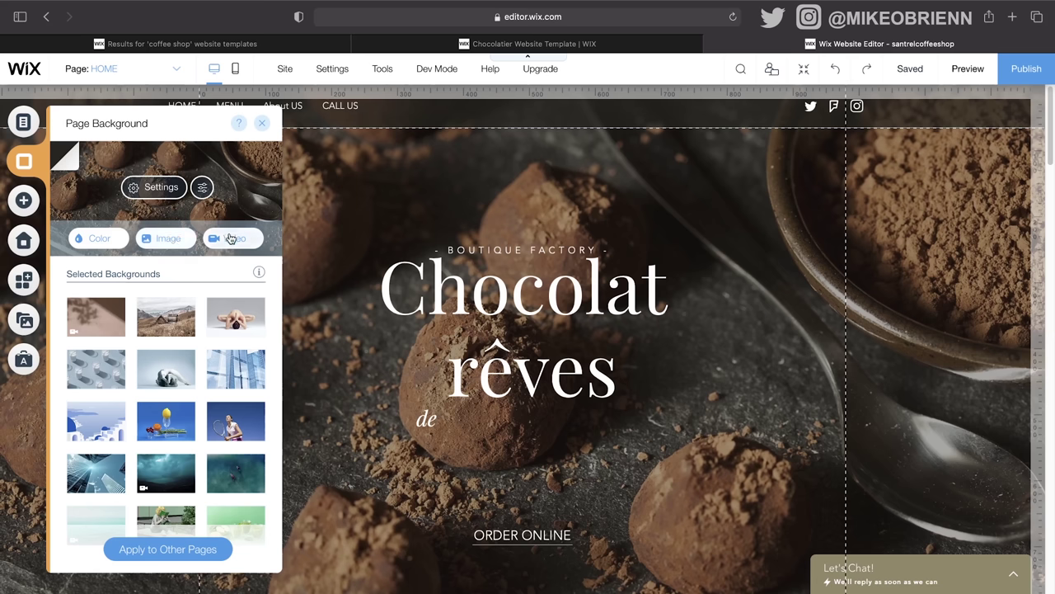
Step: Set images (1).jpeg, the coffee cup photo, as the page background
left_click(159, 243)
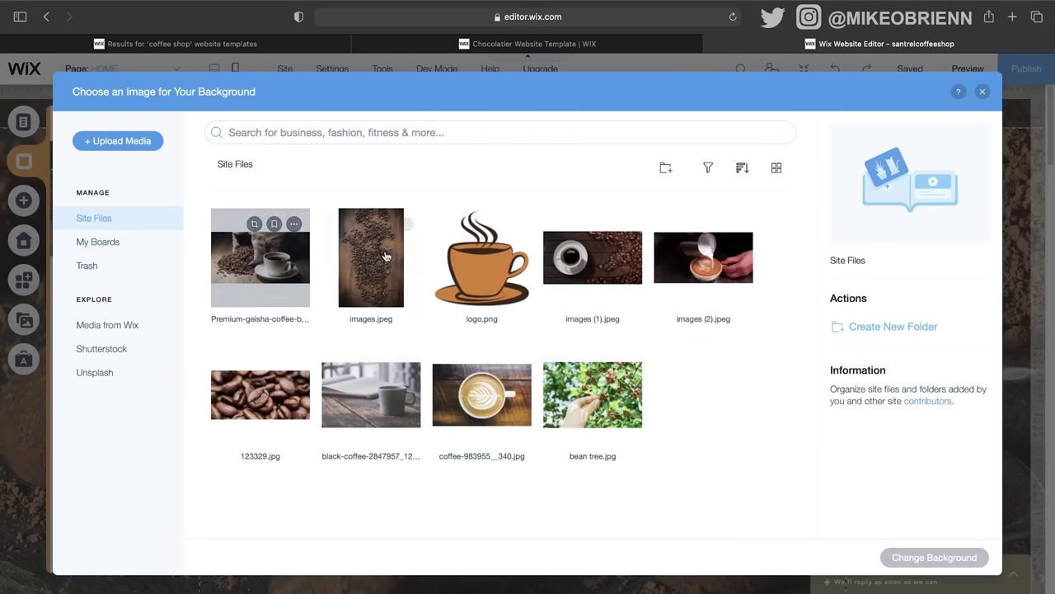
left_click(615, 265)
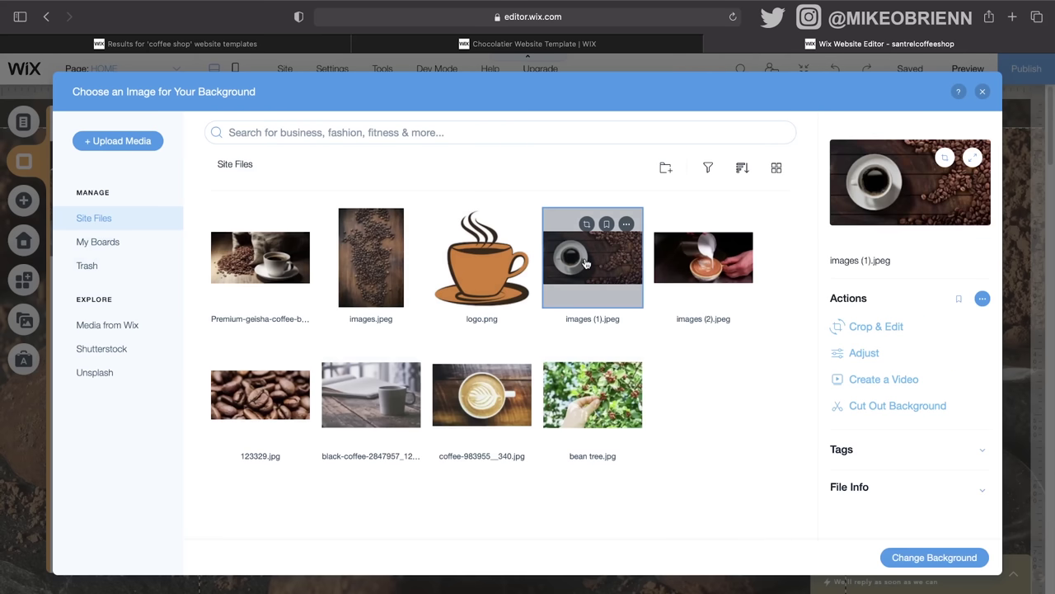
left_click(927, 558)
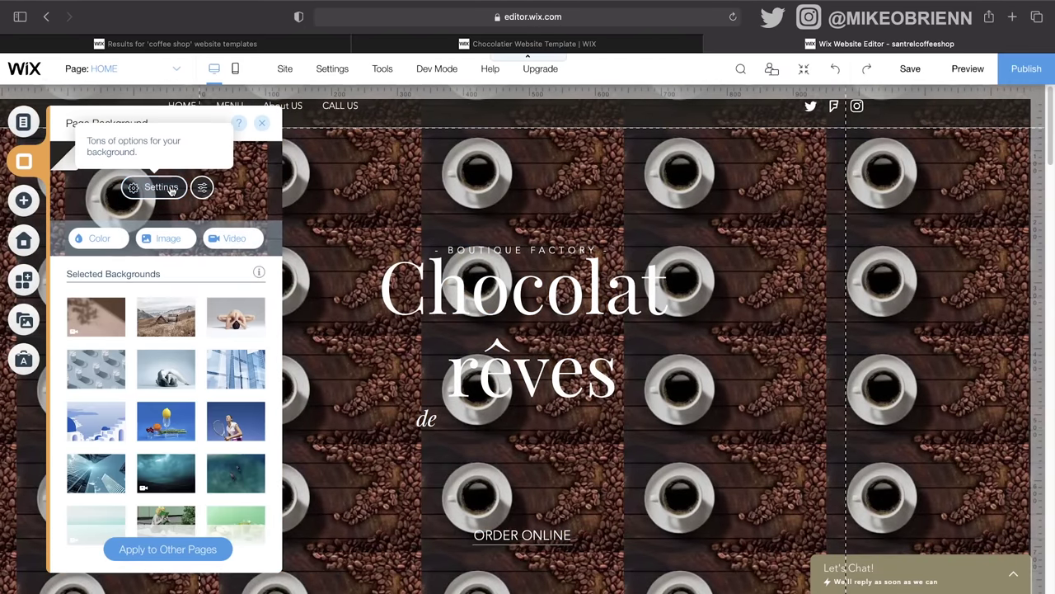
Step: Make the background image fill the page, centre it, and review the result
left_click(146, 187)
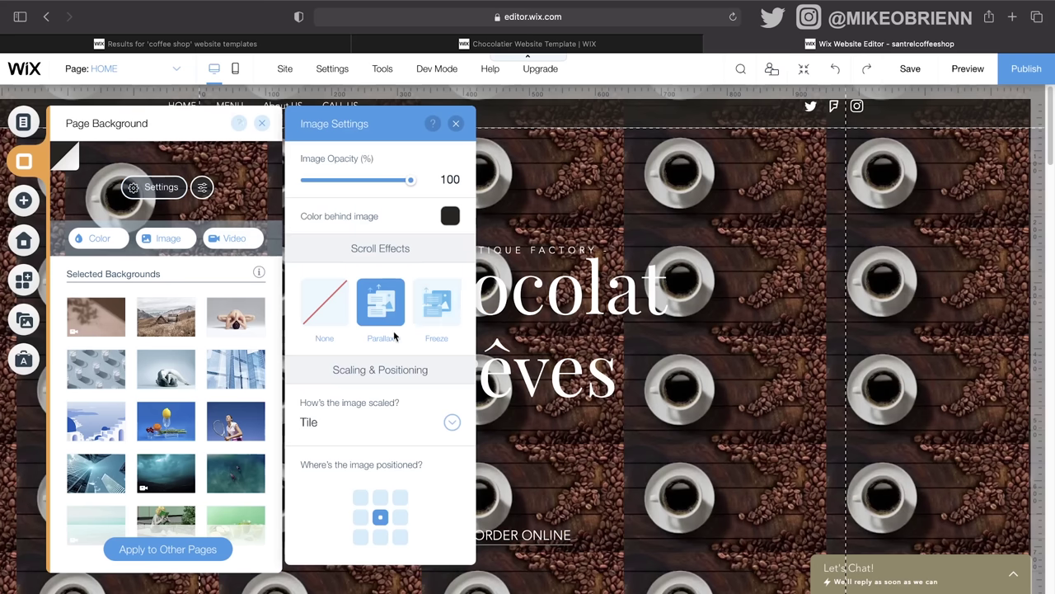
left_click(453, 423)
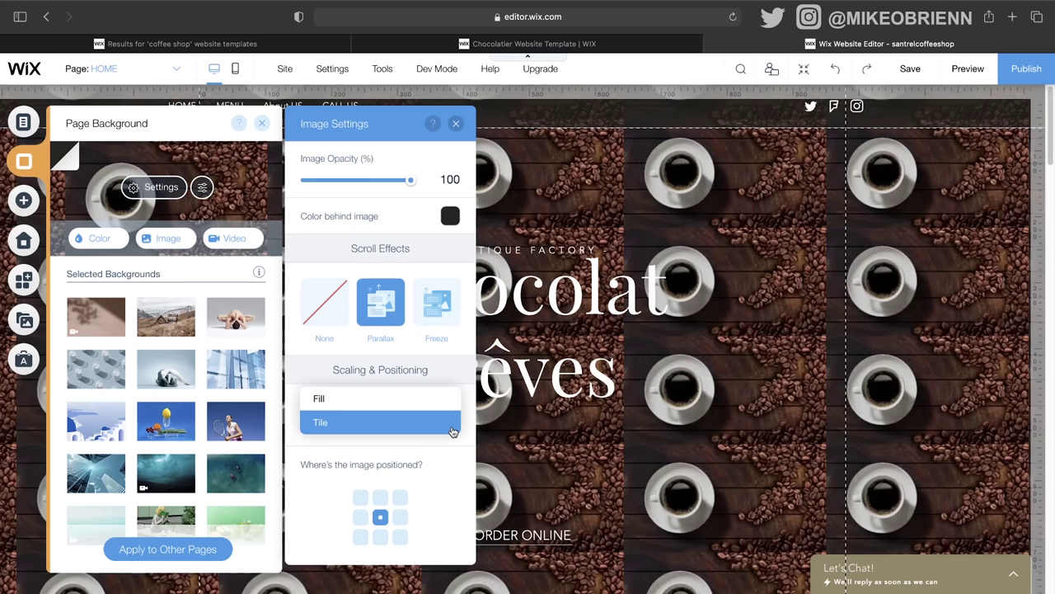
left_click(445, 400)
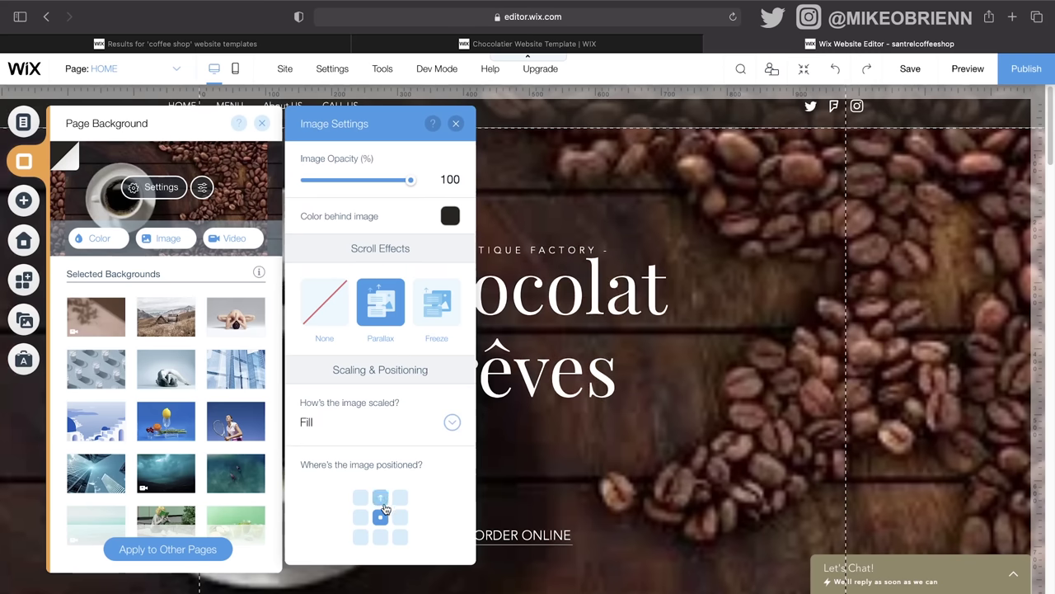
left_click(380, 537)
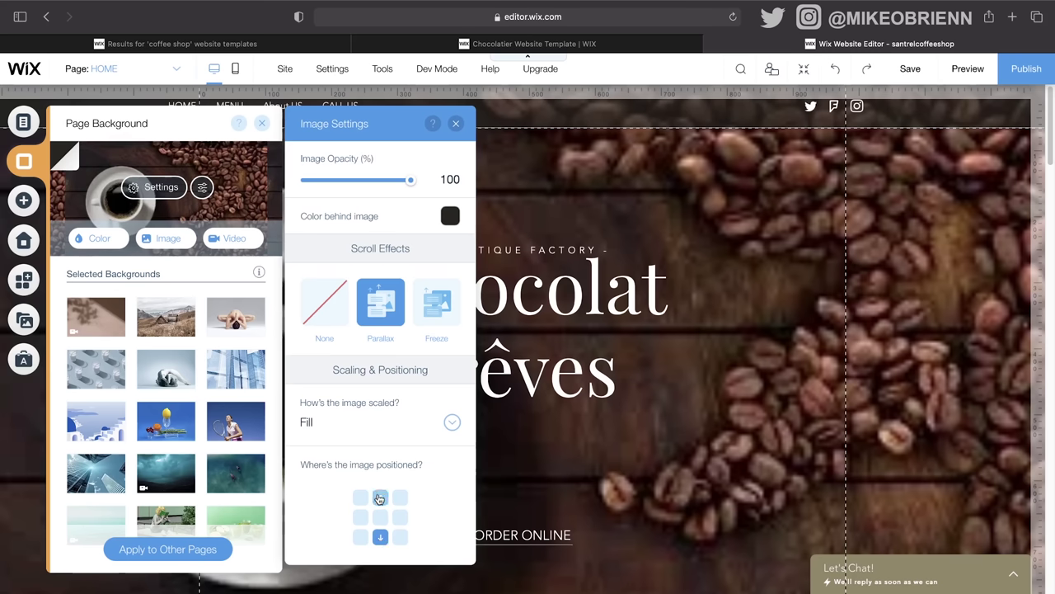
left_click(379, 498)
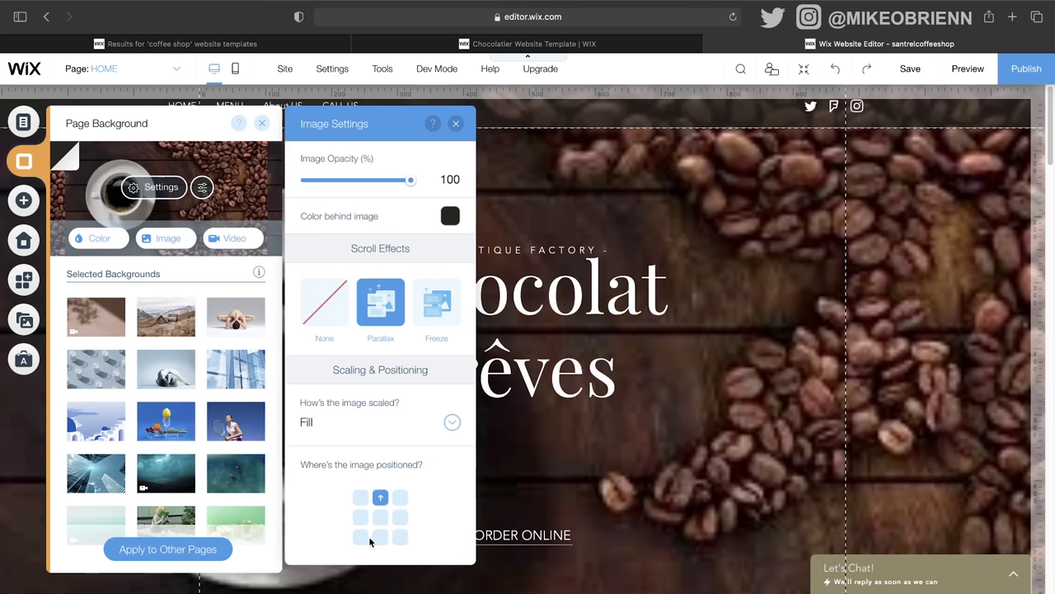
left_click(380, 517)
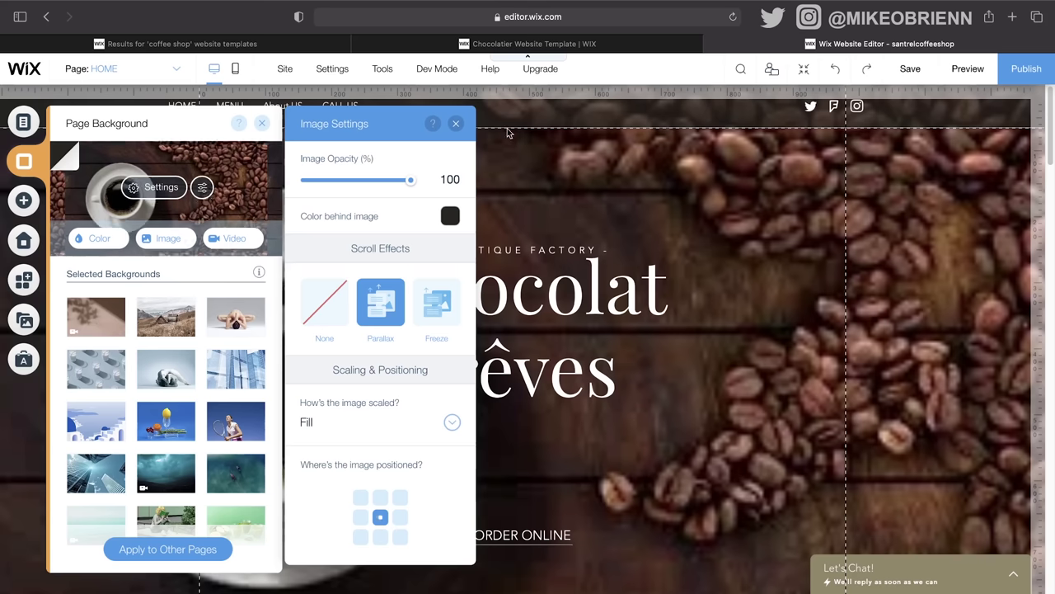
left_click(455, 123)
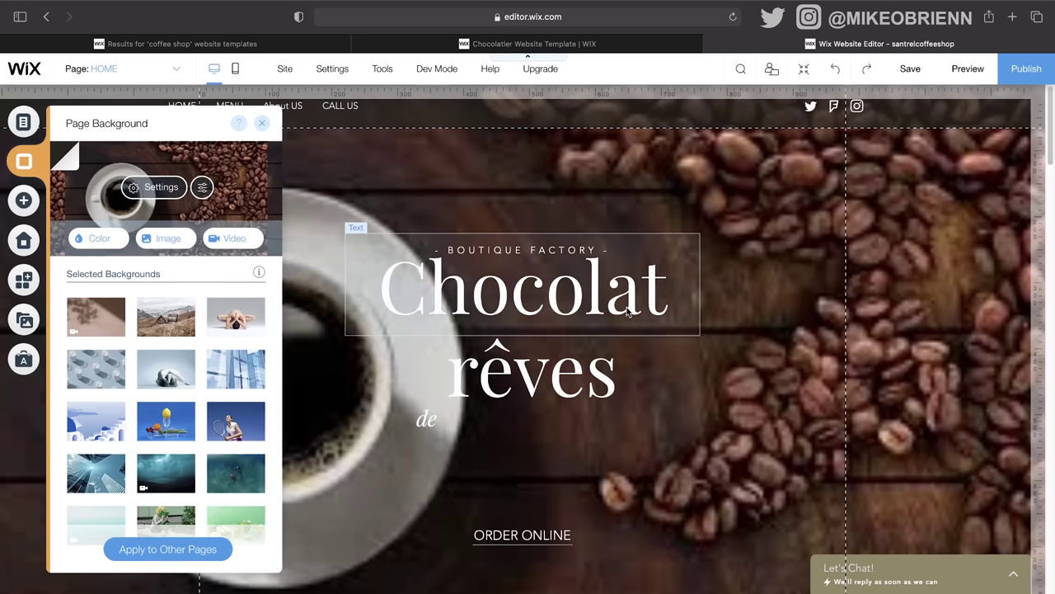
scroll(625, 306, "down", 4)
scroll(626, 306, "up", 3)
scroll(627, 307, "down", 1)
scroll(626, 312, "down", 5)
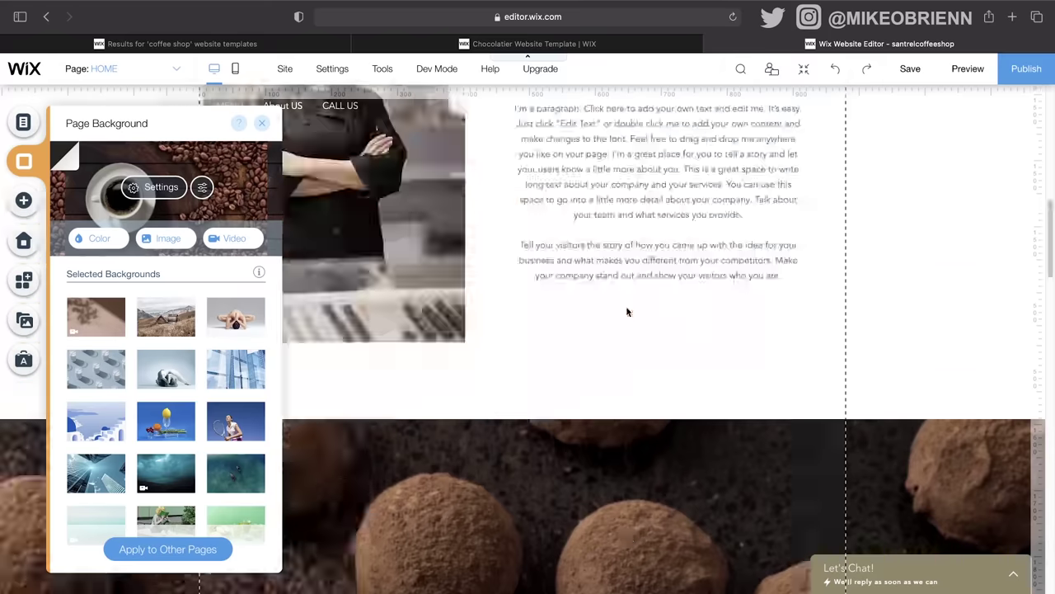
scroll(377, 224, "up", 8)
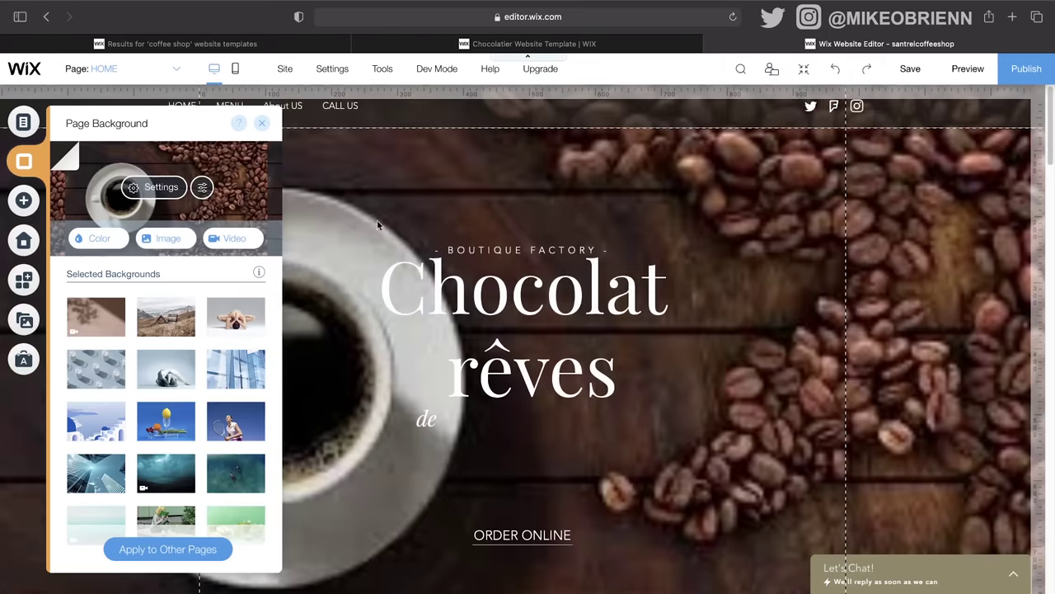
Step: Swap the background to the coffee-sack photo and try right and left anchoring
left_click(173, 238)
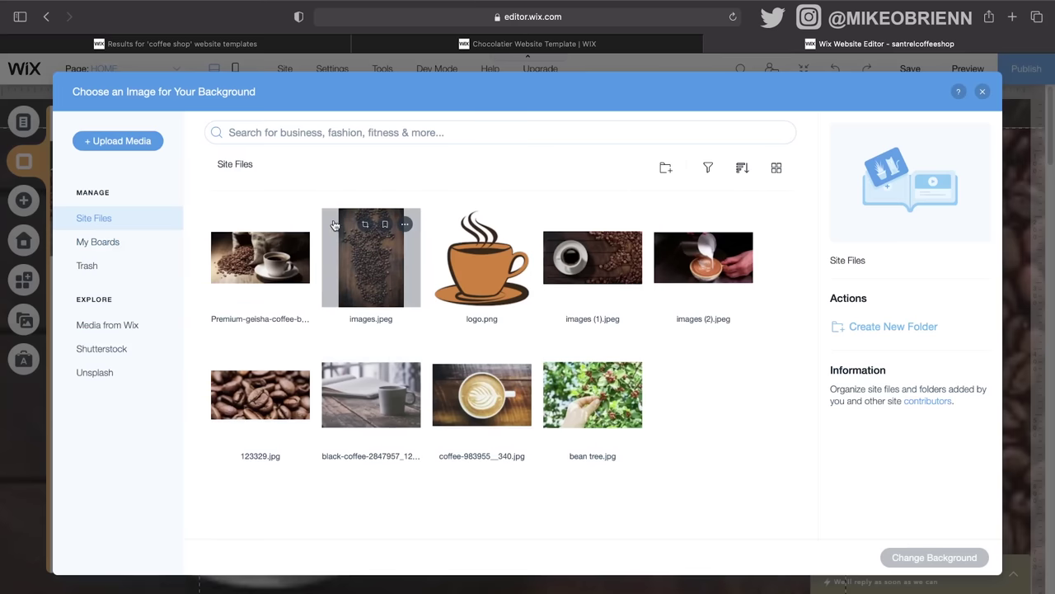
double_click(289, 256)
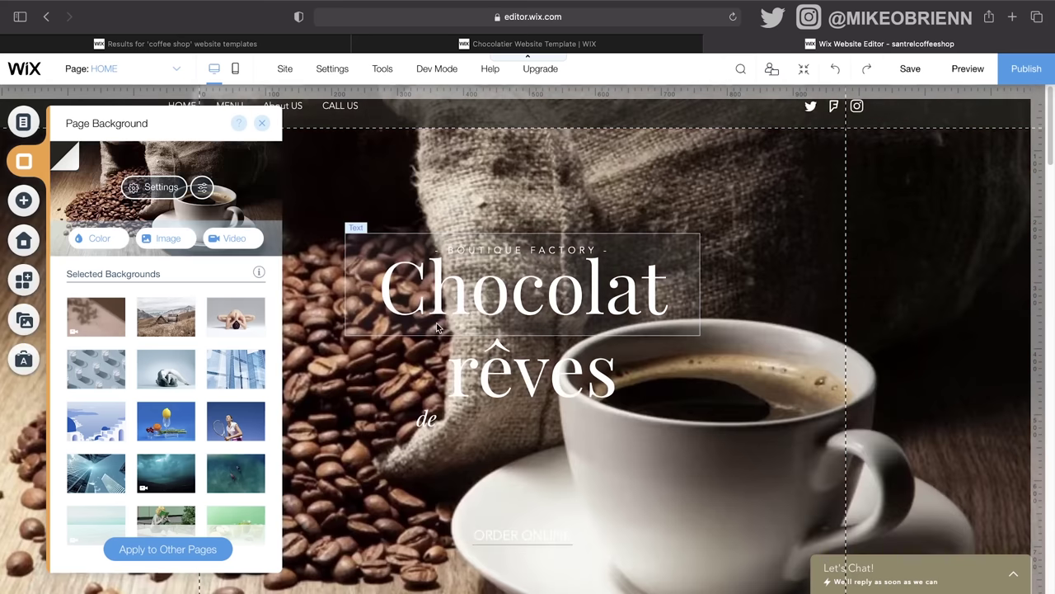
left_click(165, 188)
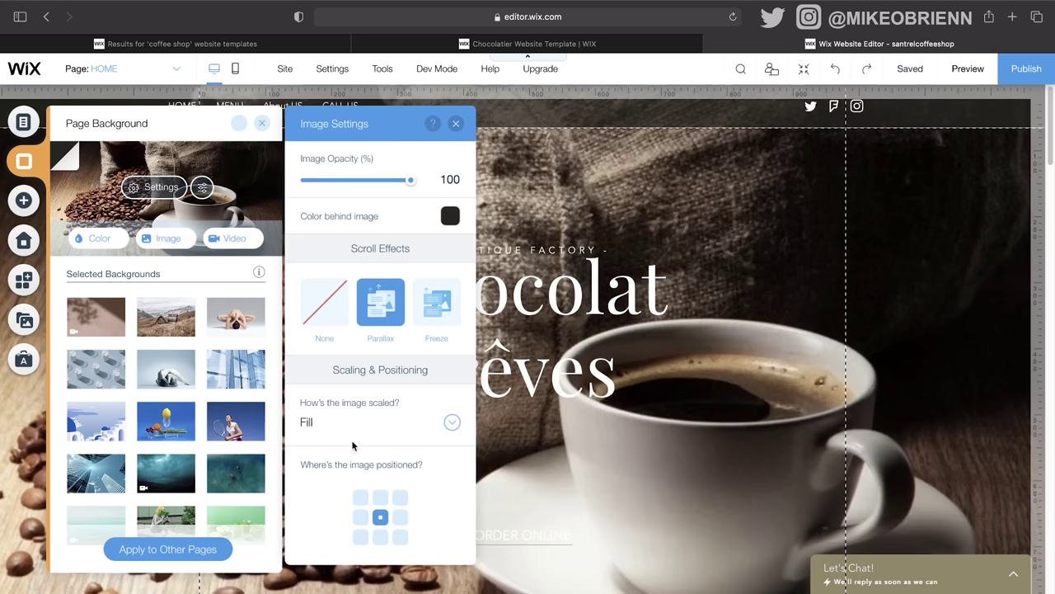
left_click(402, 520)
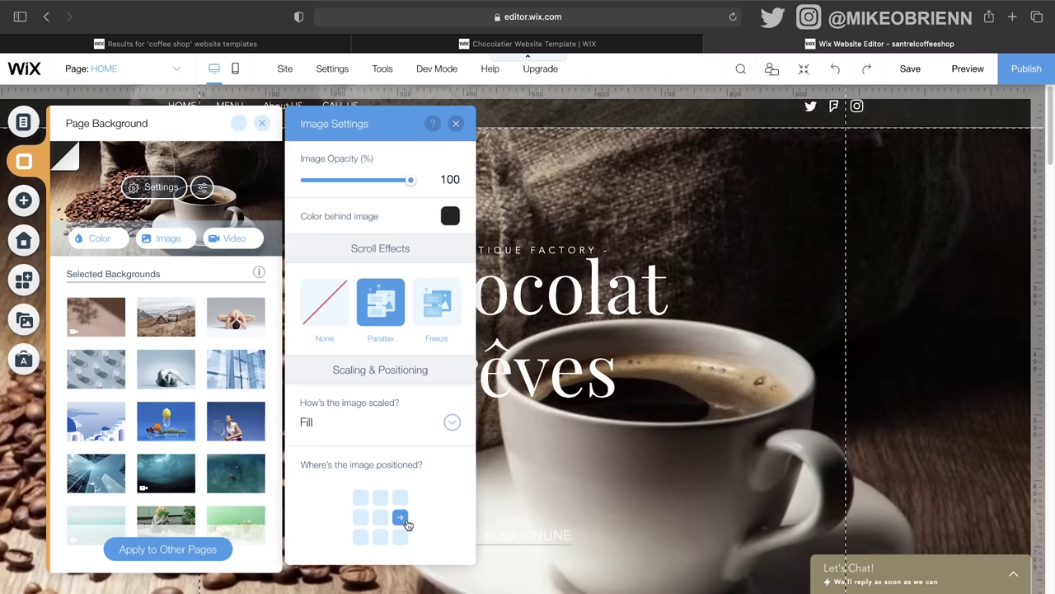
left_click(360, 521)
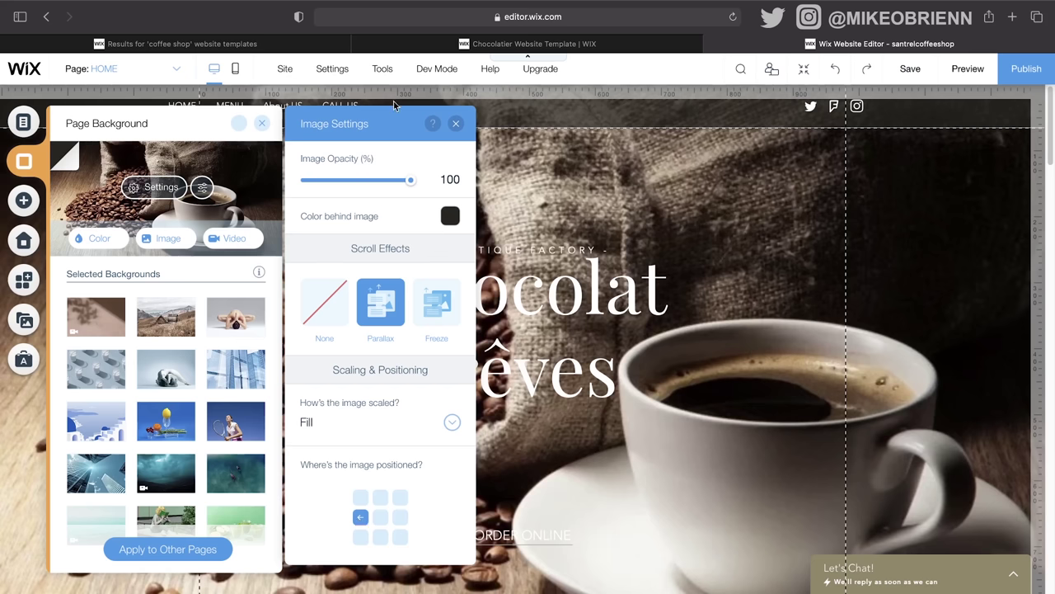
left_click(456, 123)
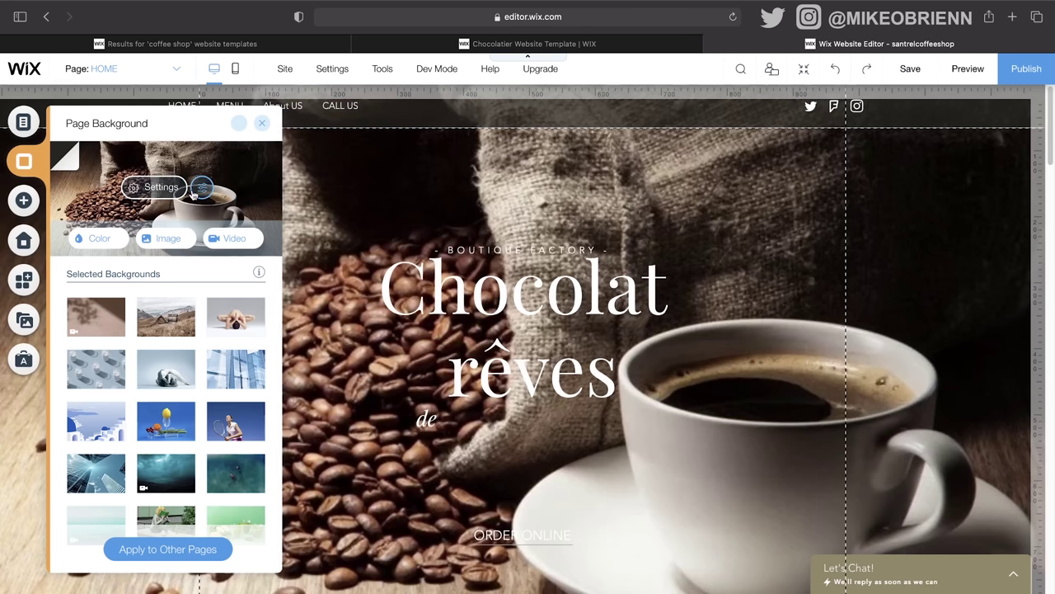
left_click(198, 190)
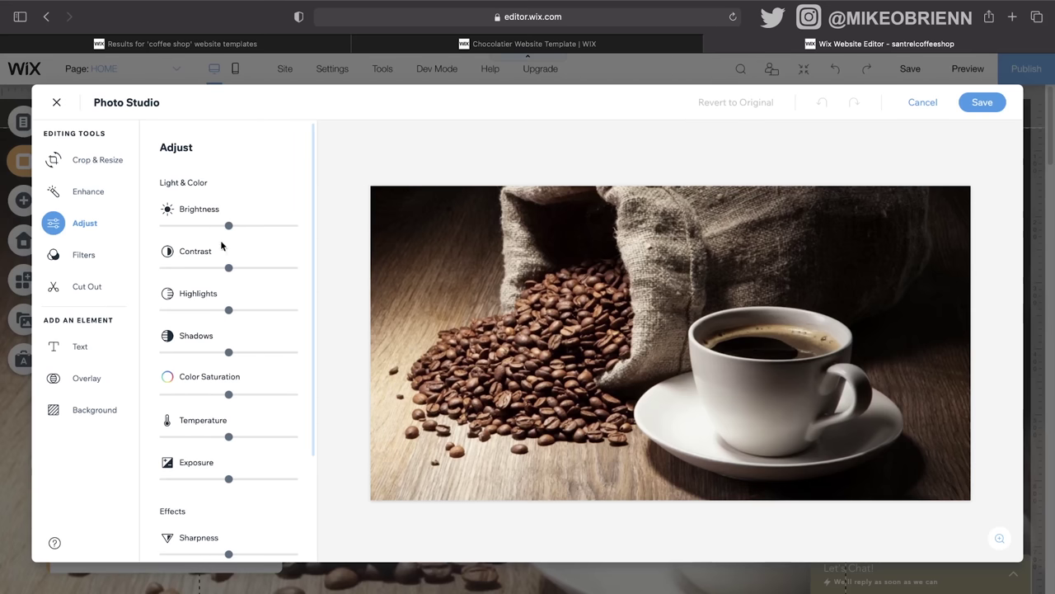
Step: Lower the coffee-sack photo's contrast and brightness, tweak its saturation and temperature, and save
left_click_drag(228, 270, 190, 271)
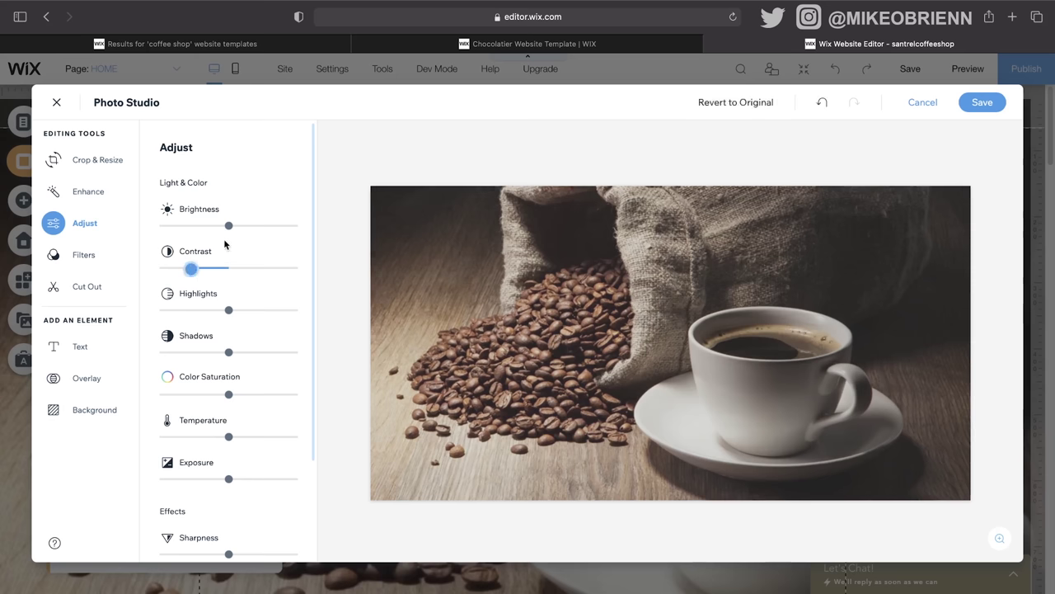
left_click_drag(227, 228, 220, 228)
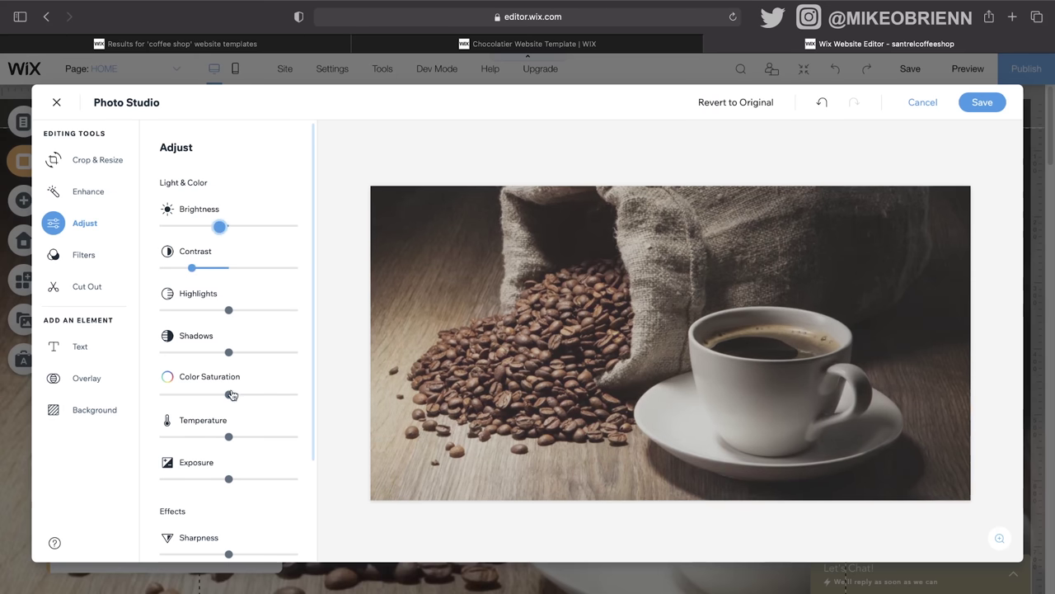
left_click_drag(230, 395, 243, 395)
left_click_drag(233, 441, 245, 436)
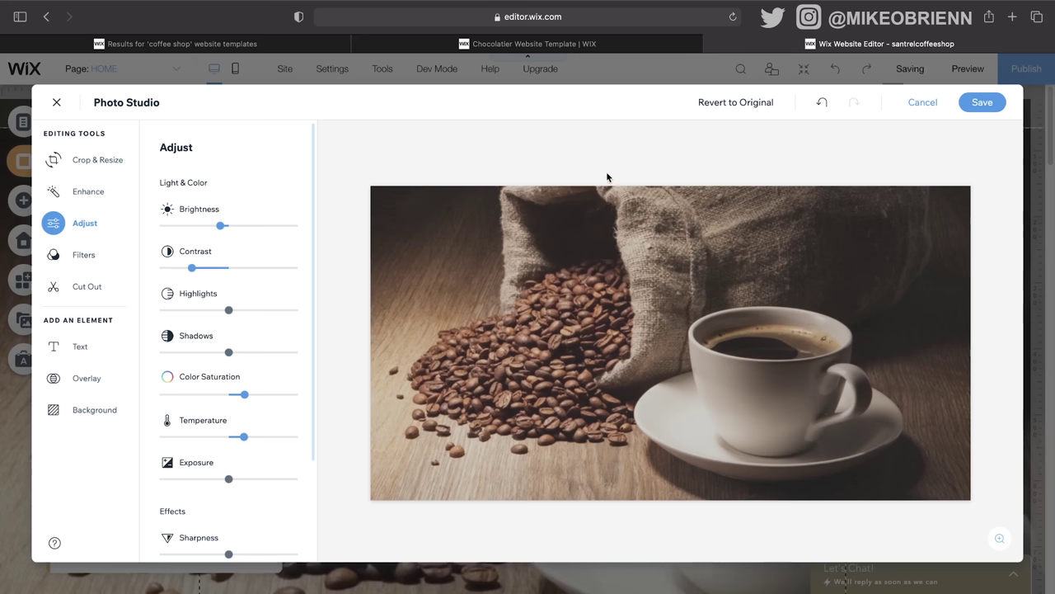
left_click(981, 102)
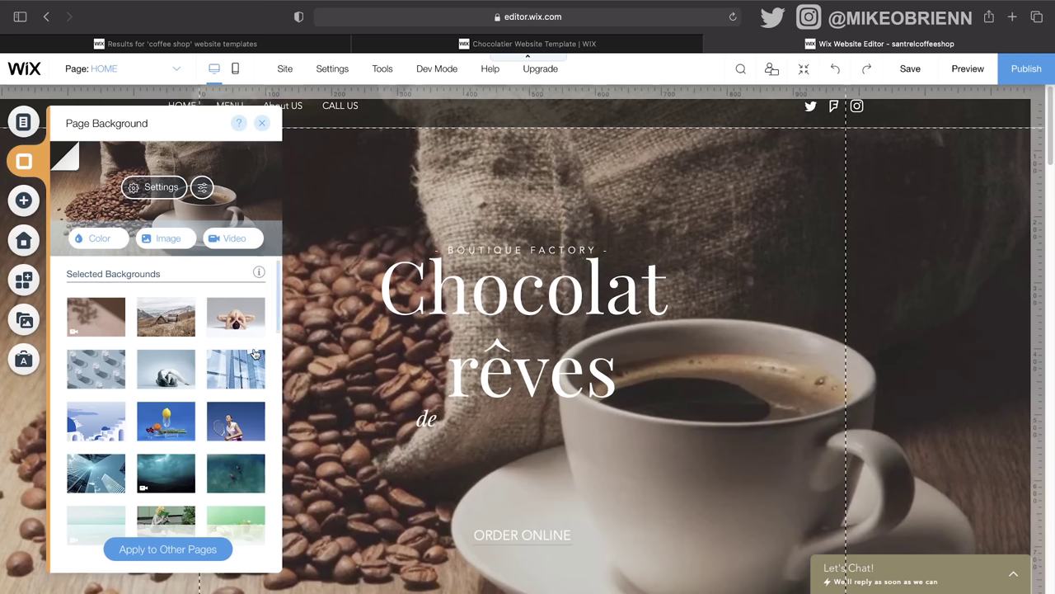
Step: Bring up the Add elements panel showing the Text heading and paragraph styles
scroll(247, 363, "down", 1)
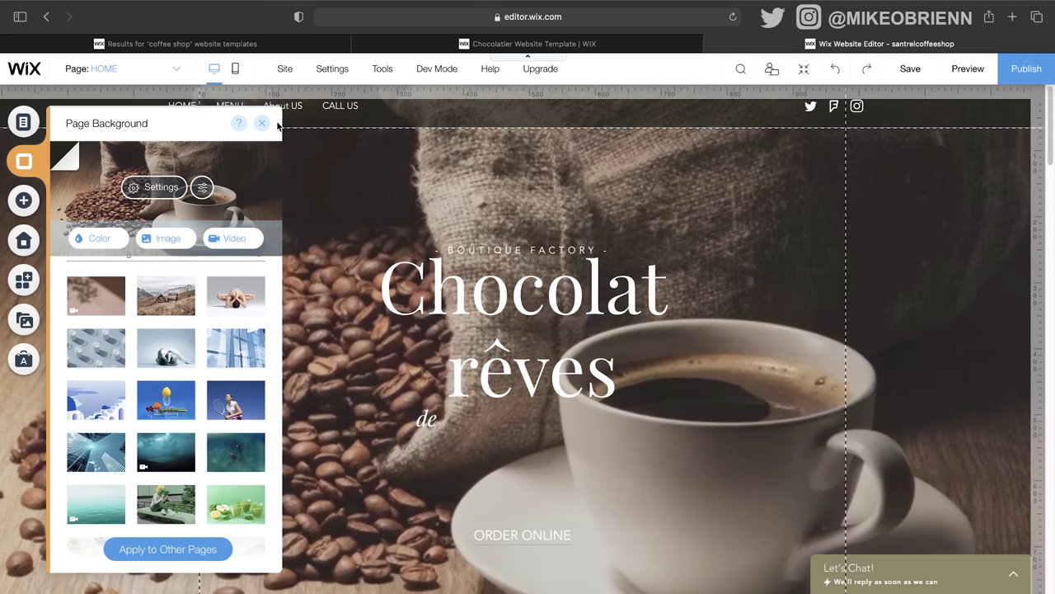
left_click(27, 203)
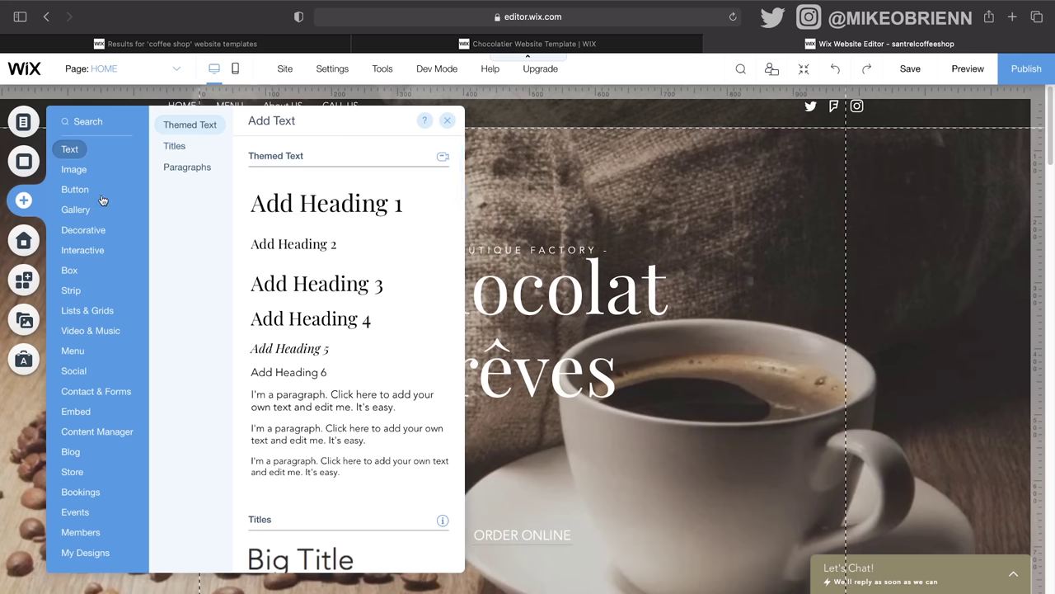
Step: Browse the Button, Gallery, Decorative and Interactive element categories
mouse_move(86, 191)
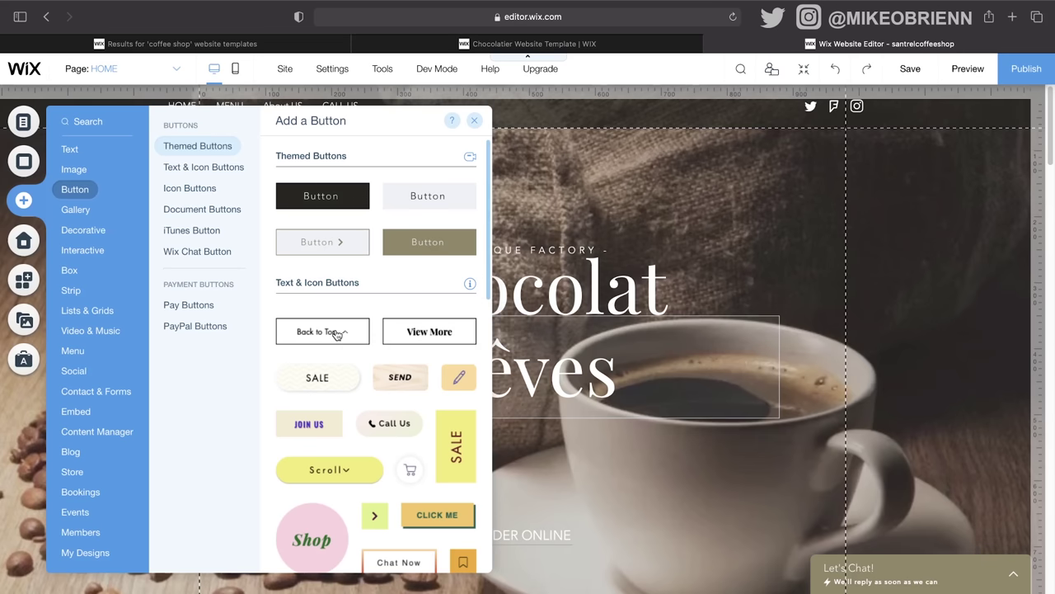
left_click(197, 250)
left_click(76, 209)
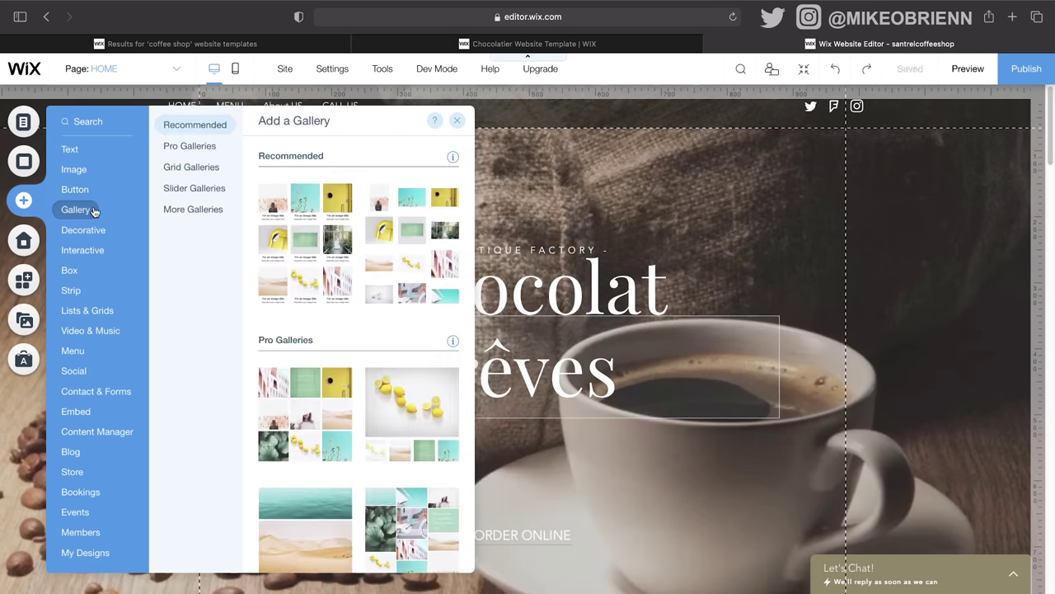
left_click(93, 230)
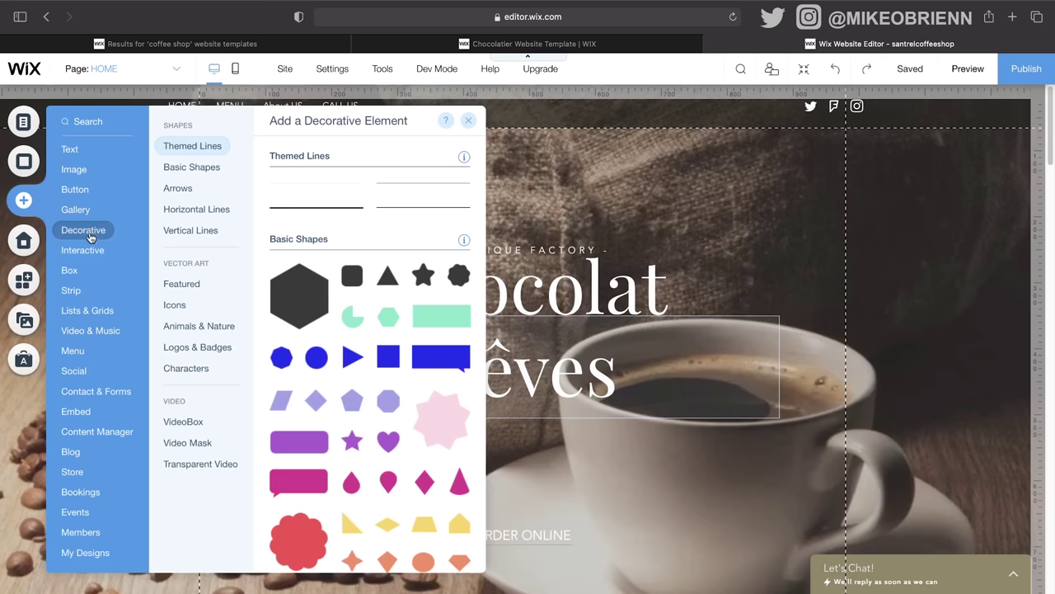
left_click(98, 250)
left_click(83, 230)
left_click(71, 252)
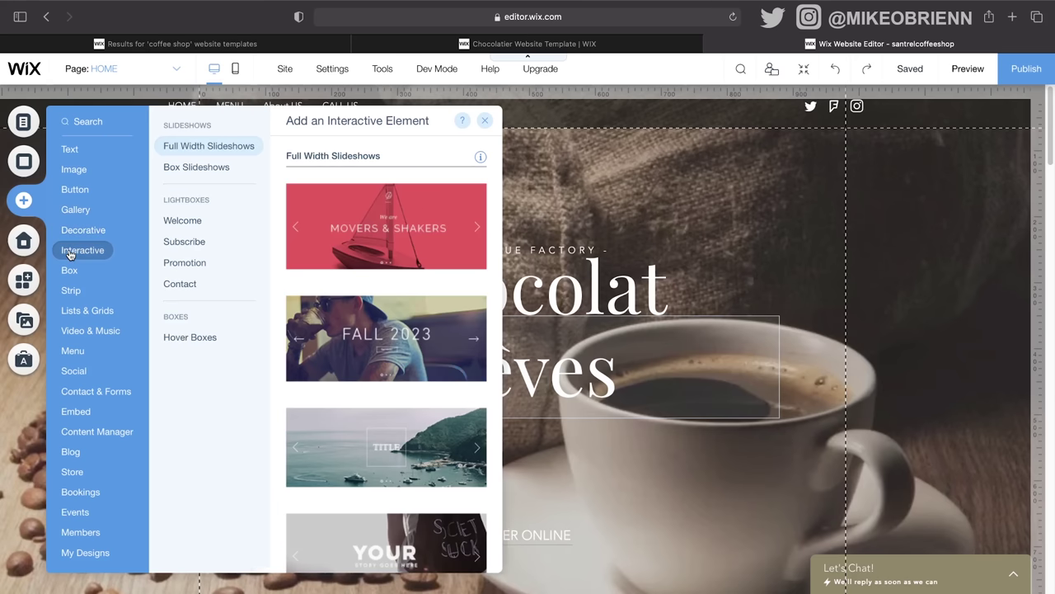
Step: Look through the subscribe lightboxes, Box and Events elements, then close the Add panel
left_click(178, 241)
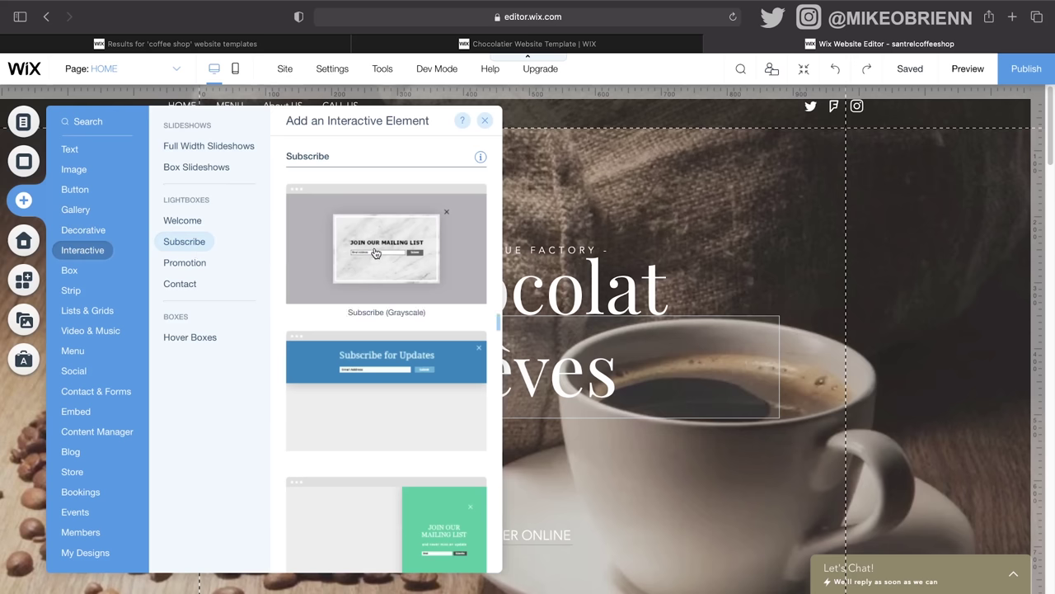
left_click(66, 271)
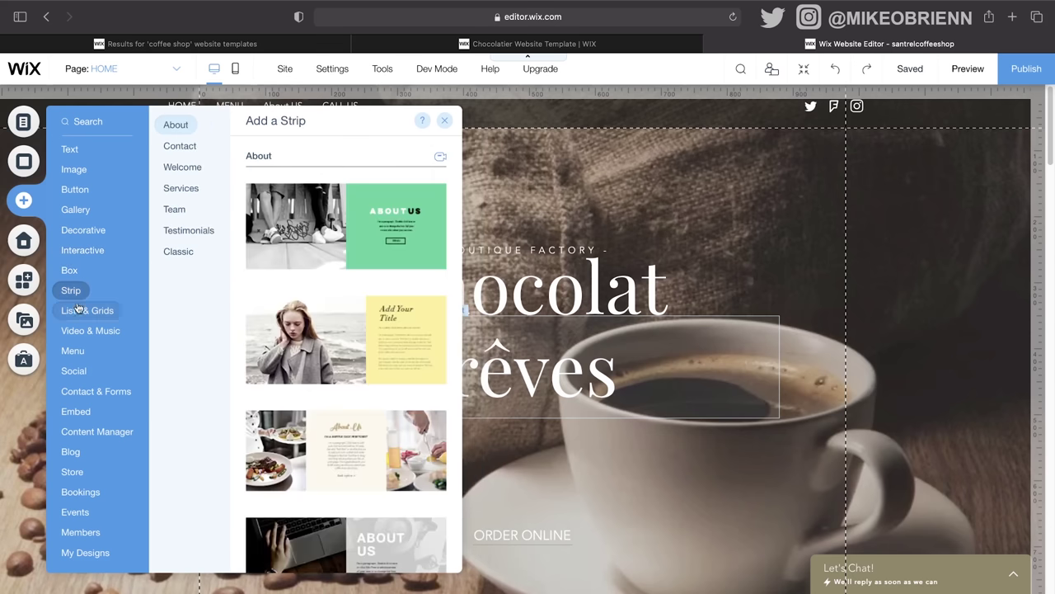
mouse_move(76, 310)
left_click(75, 510)
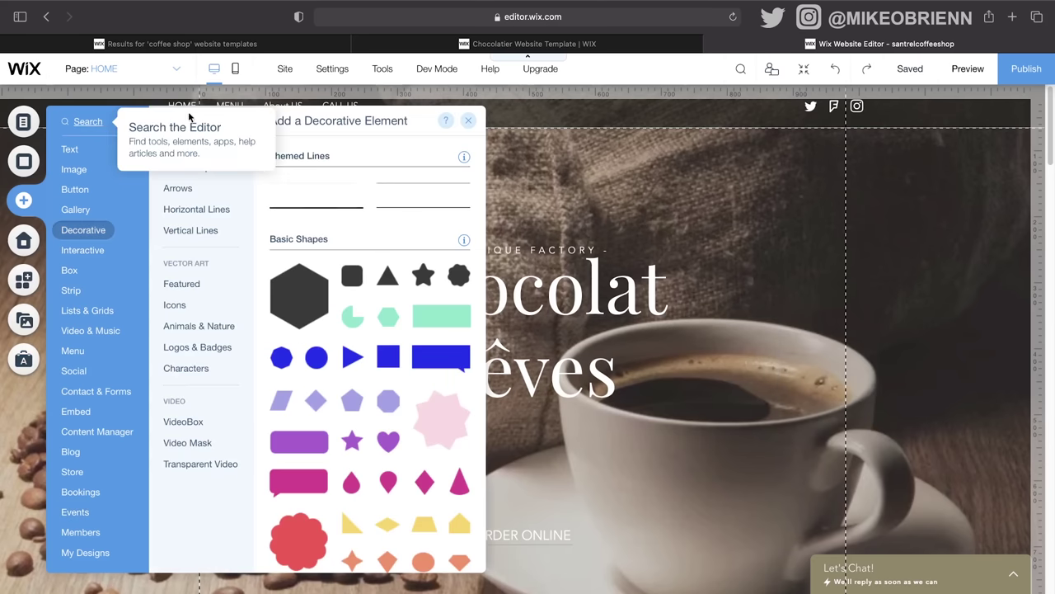
left_click(449, 120)
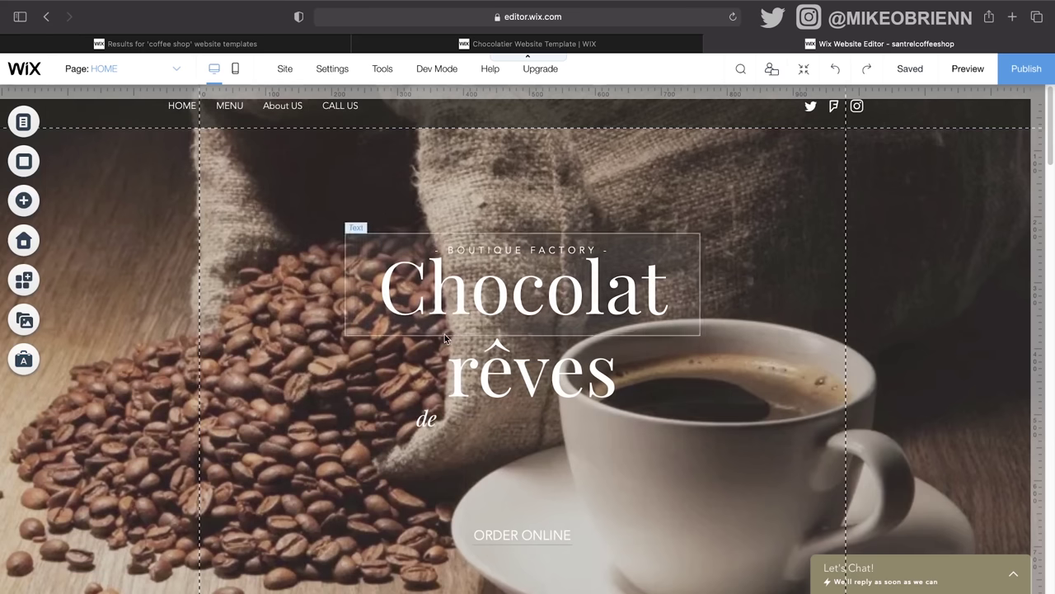
scroll(638, 321, "down", 8)
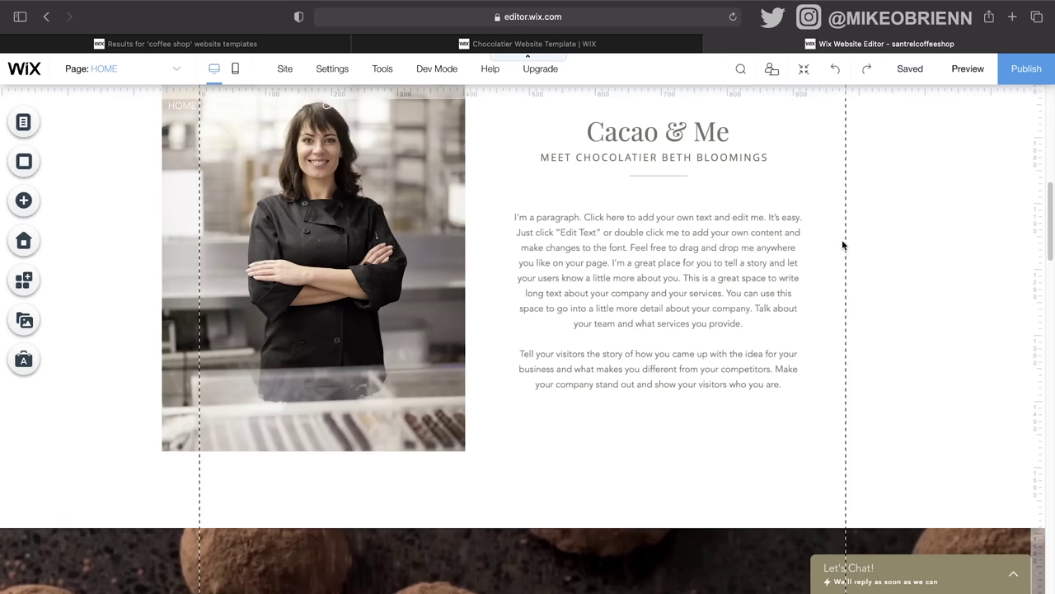
scroll(689, 317, "up", 3)
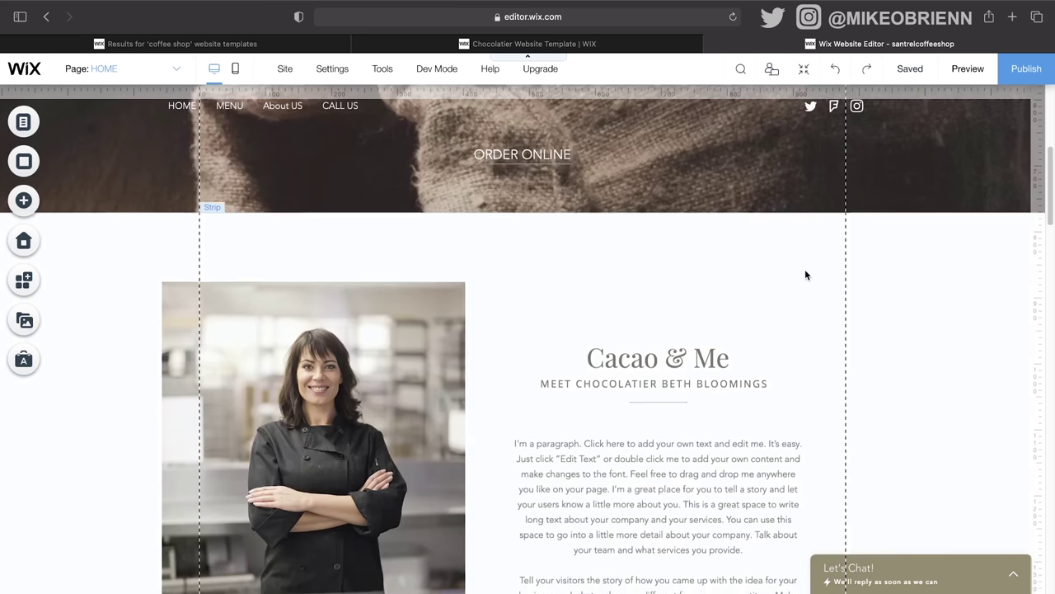
scroll(806, 275, "up", 5)
scroll(746, 398, "down", 2)
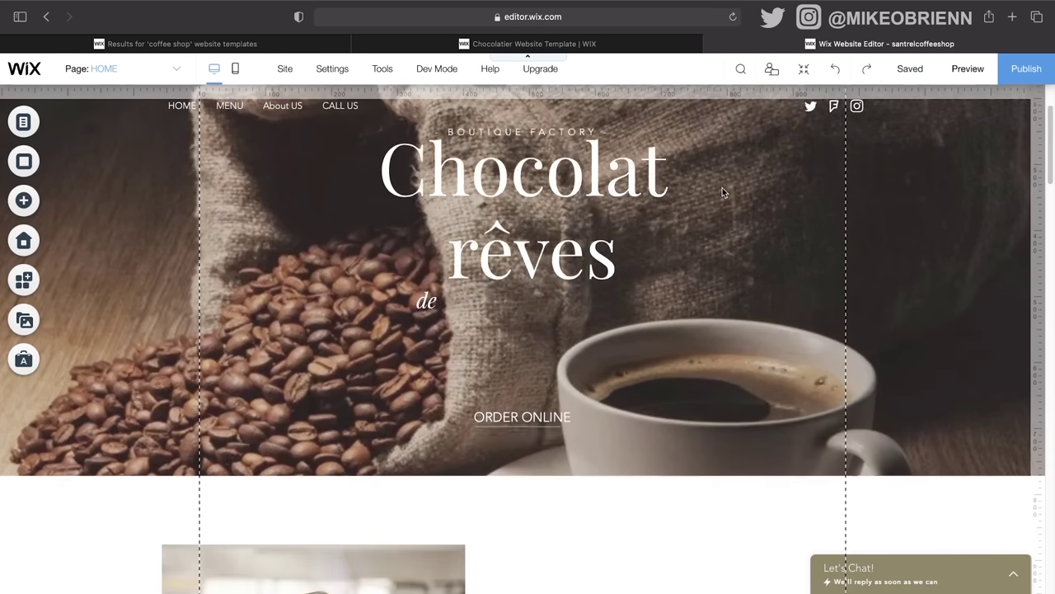
scroll(722, 188, "down", 6)
scroll(721, 186, "up", 1)
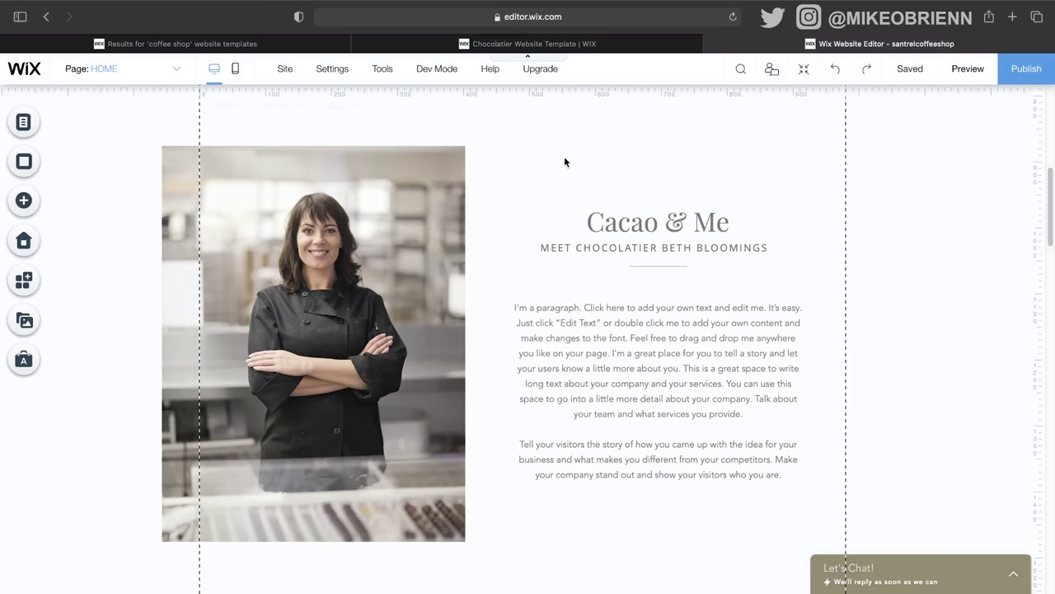
scroll(803, 532, "down", 8)
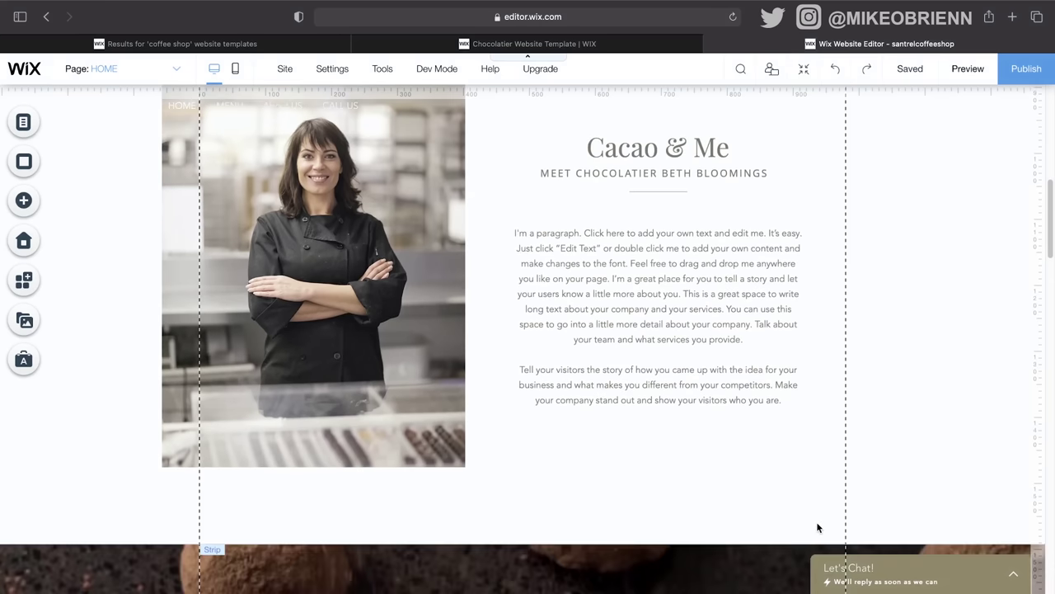
scroll(791, 487, "up", 2)
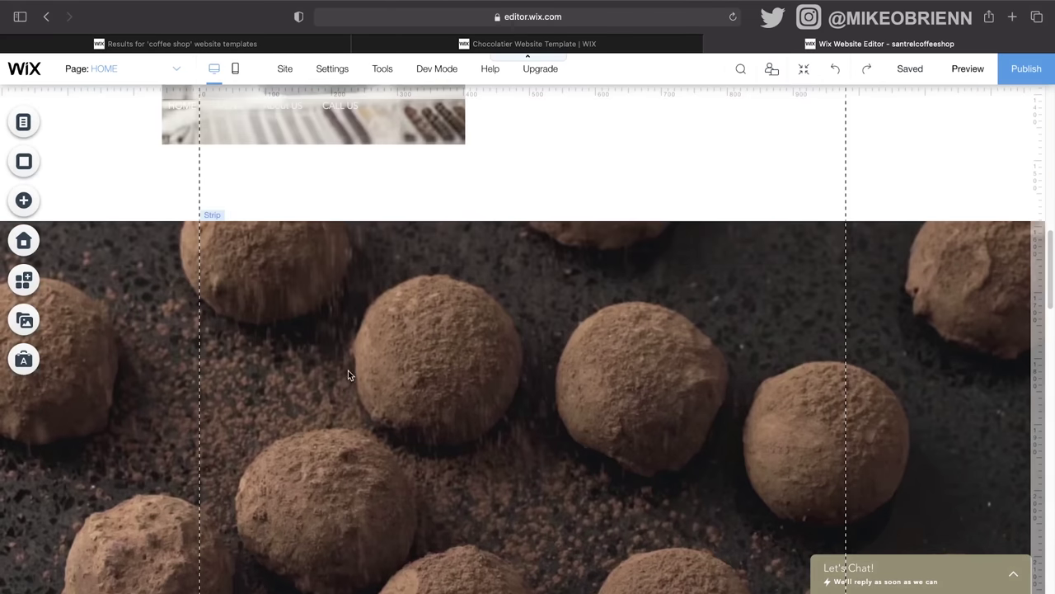
scroll(541, 422, "down", 3)
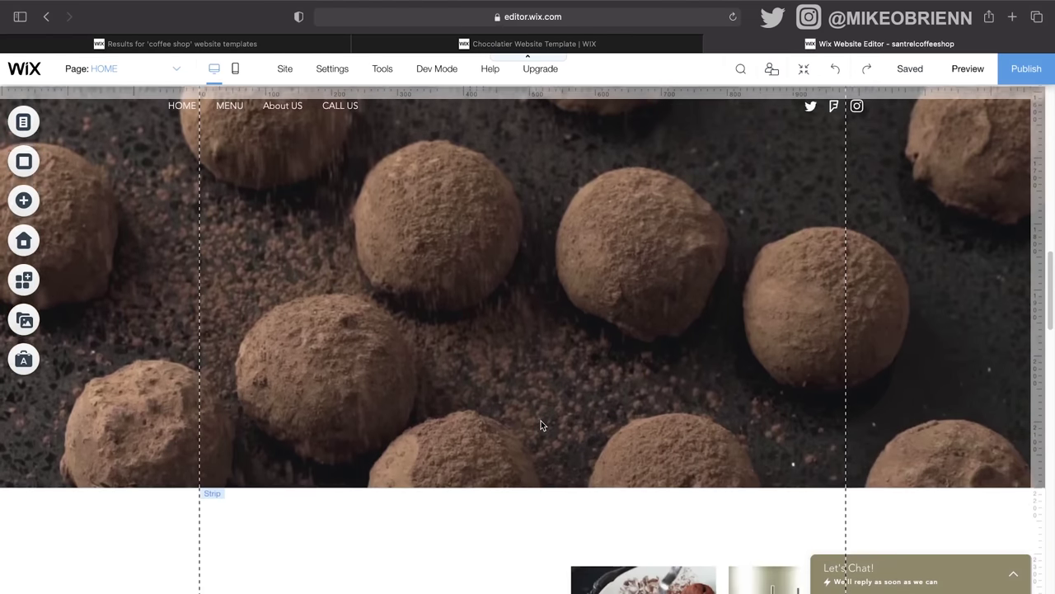
scroll(540, 426, "down", 2)
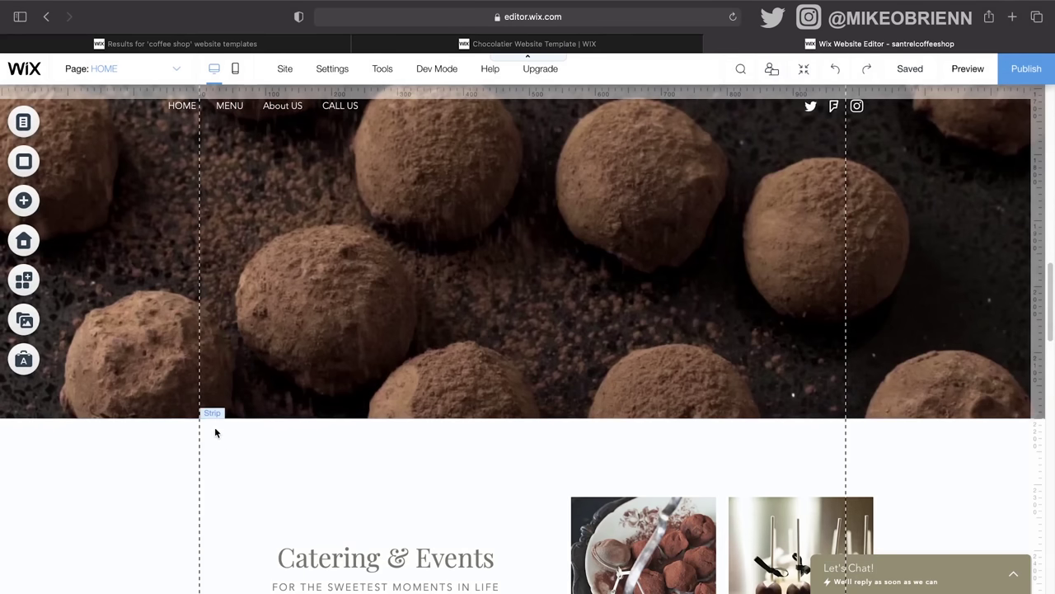
scroll(451, 444, "down", 1)
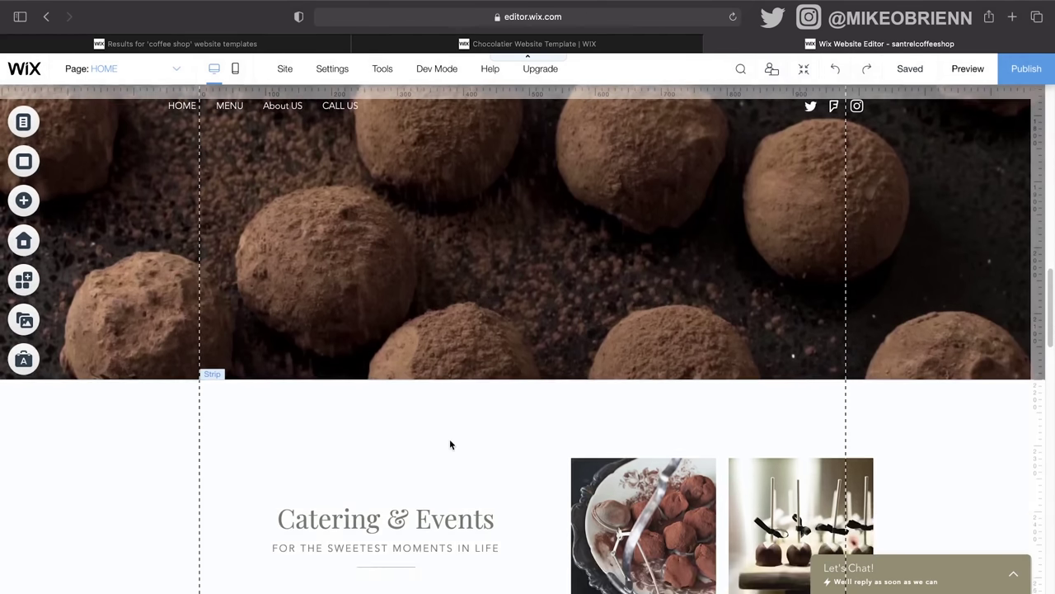
scroll(450, 443, "down", 6)
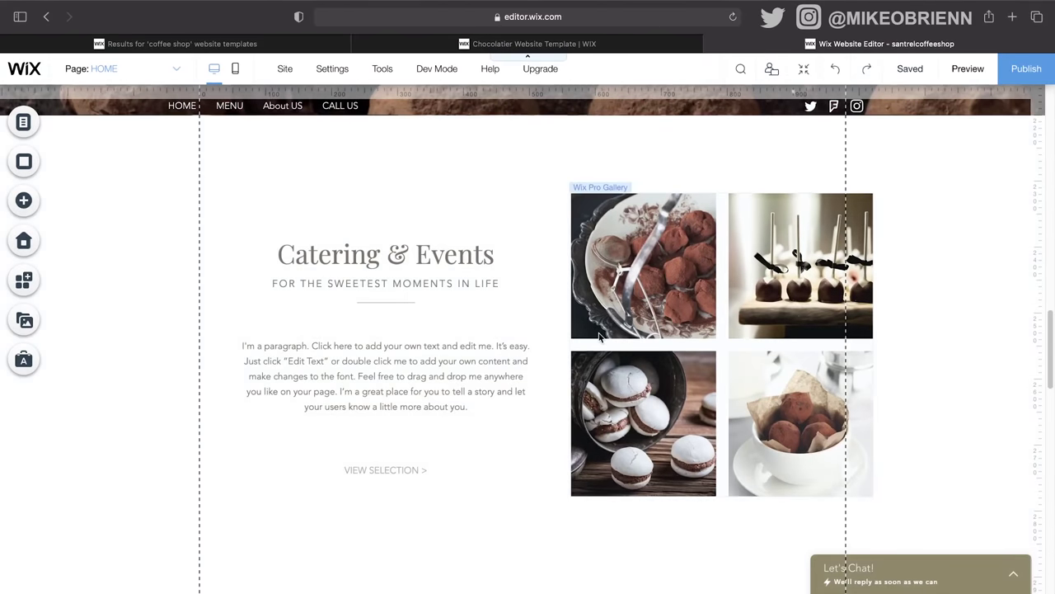
scroll(600, 335, "down", 10)
scroll(600, 335, "up", 13)
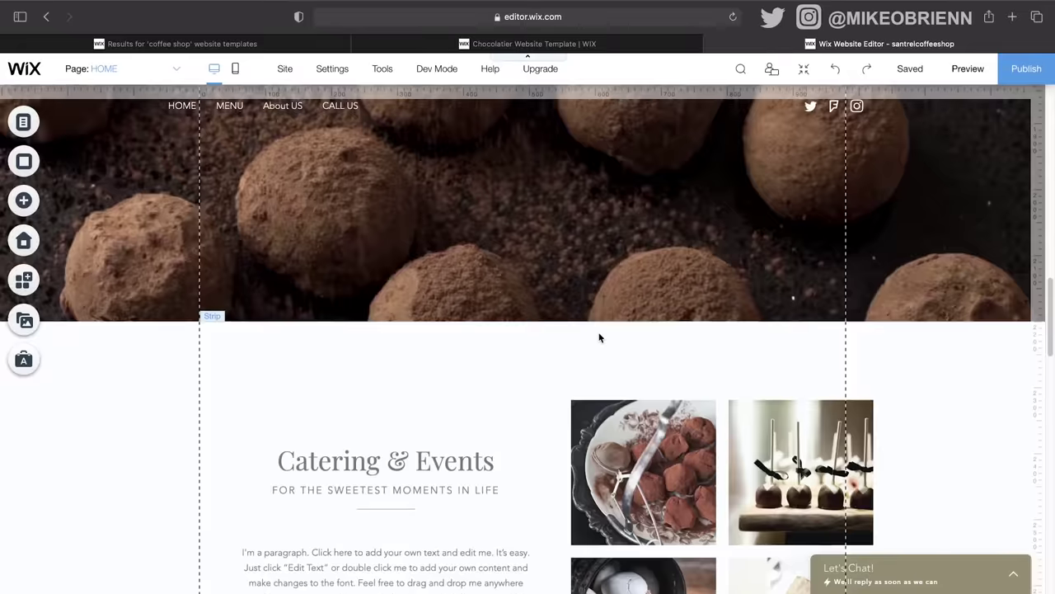
scroll(600, 336, "up", 10)
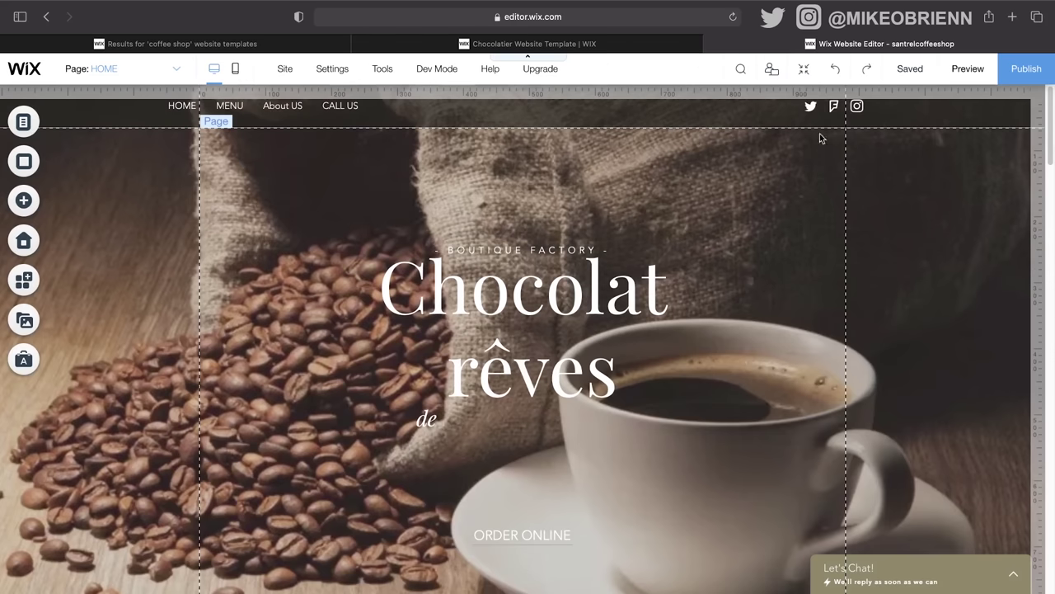
Step: Show the page as a zoomed-out section stack and make the hero section slightly taller
left_click(807, 74)
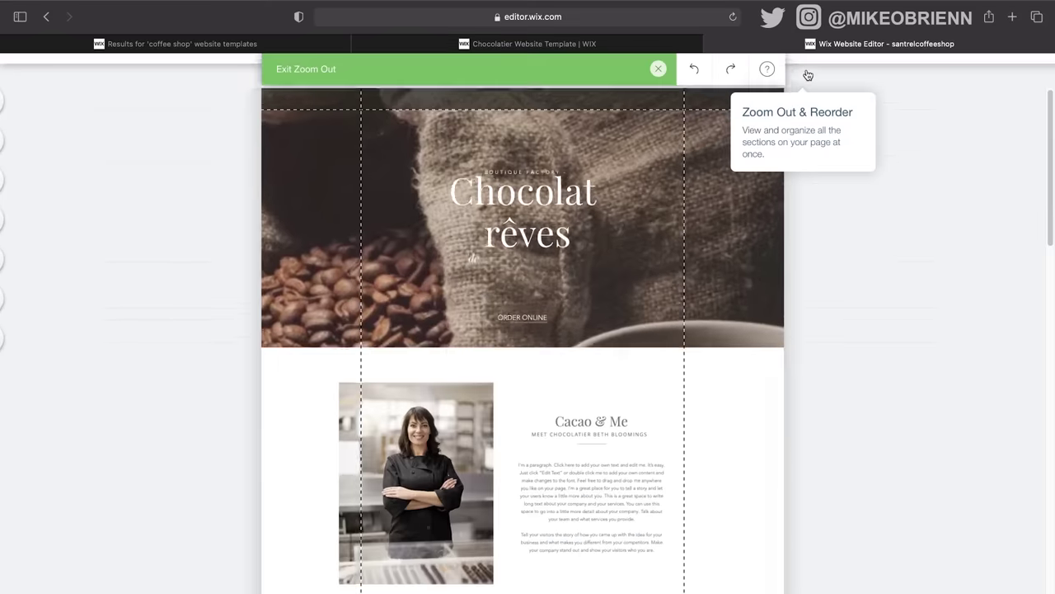
scroll(623, 410, "down", 10)
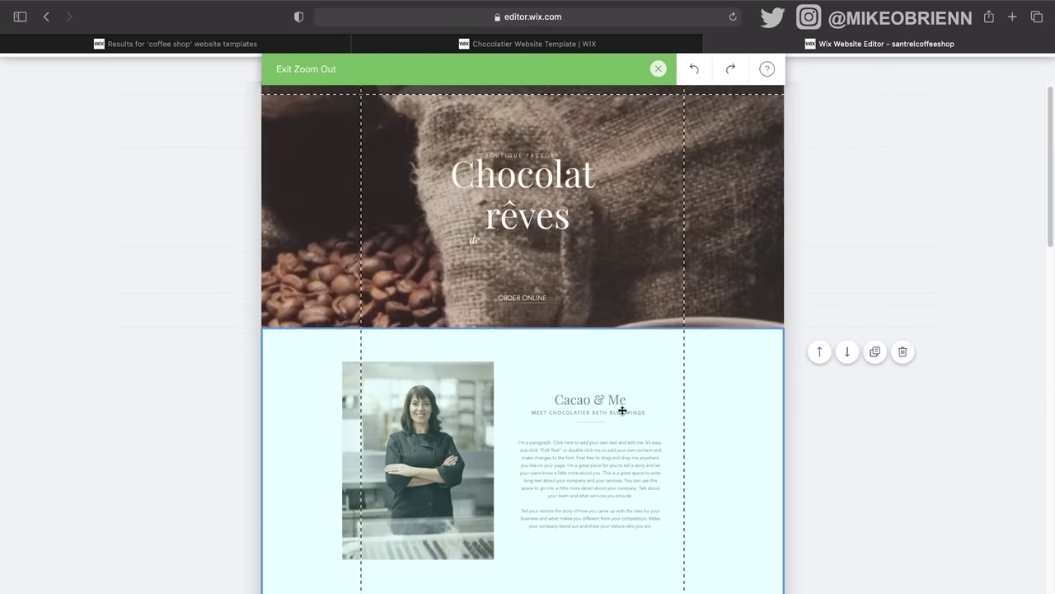
scroll(623, 413, "down", 10)
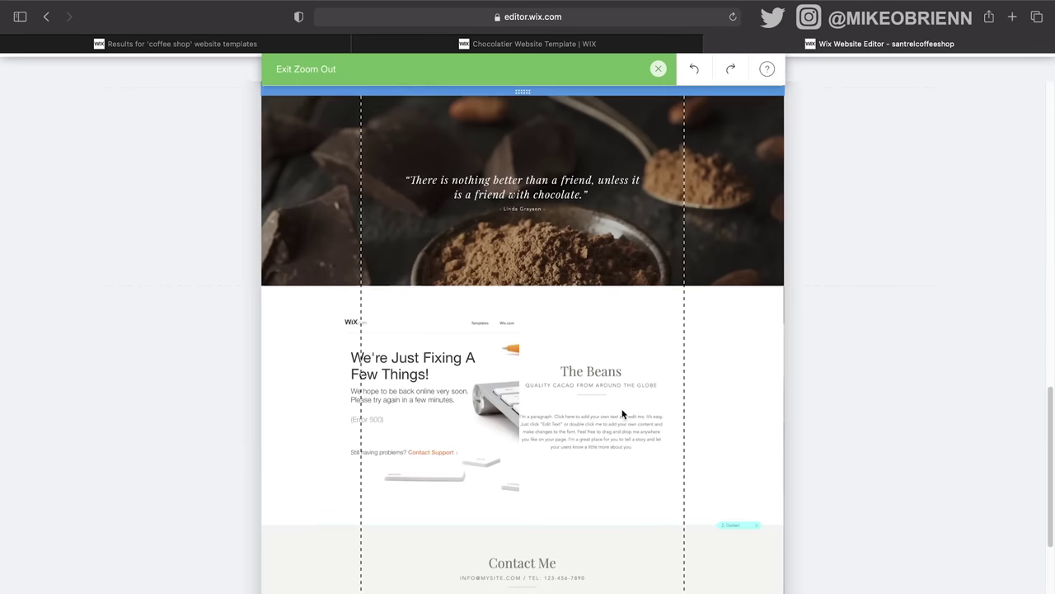
scroll(622, 414, "up", 20)
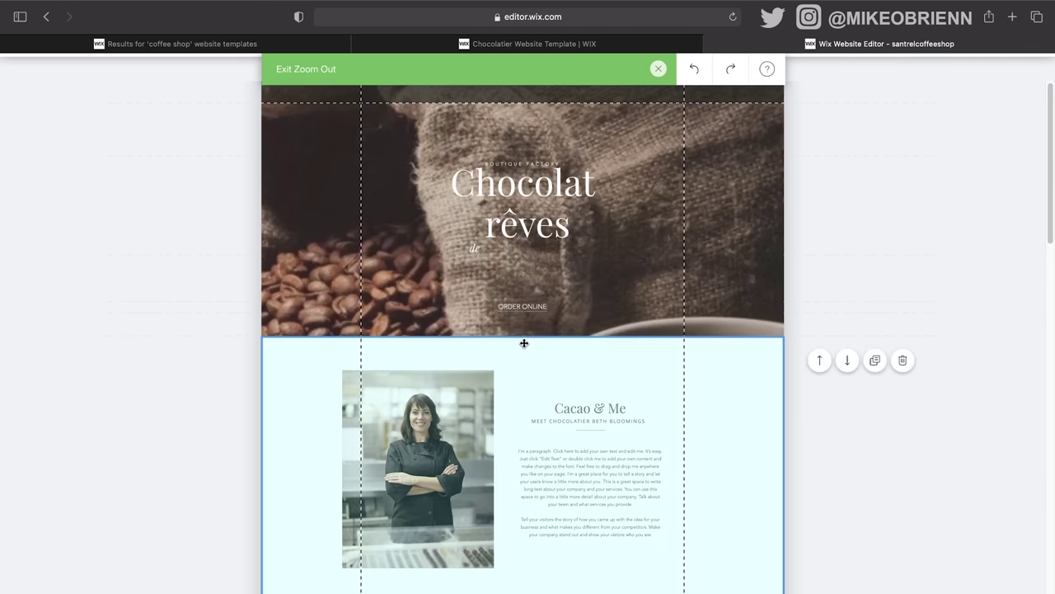
left_click_drag(522, 336, 523, 370)
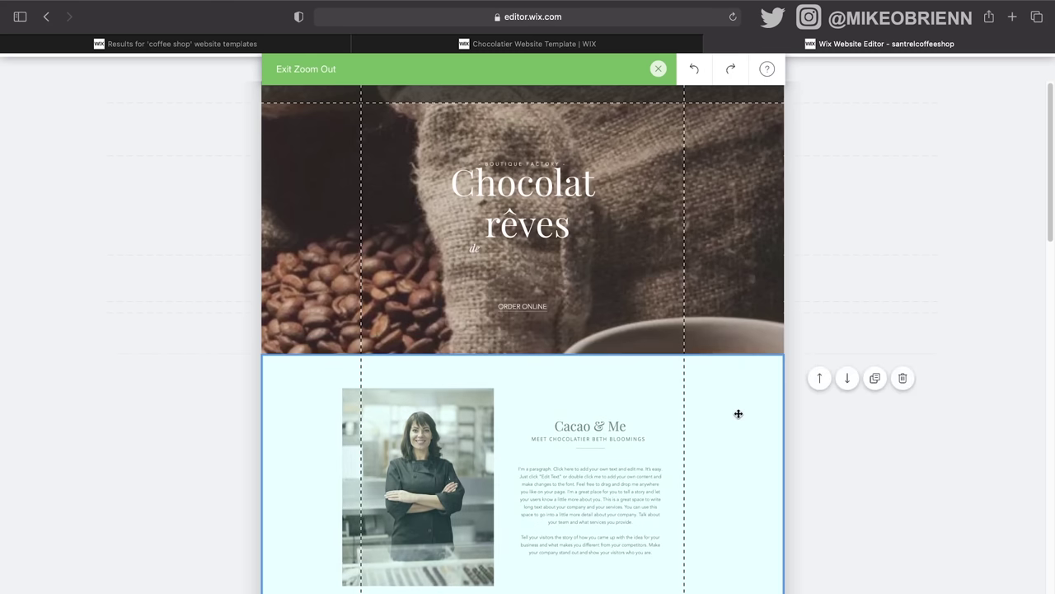
Step: Move the We're Just Fixing section above the chocolate-quote strip
scroll(738, 413, "down", 3)
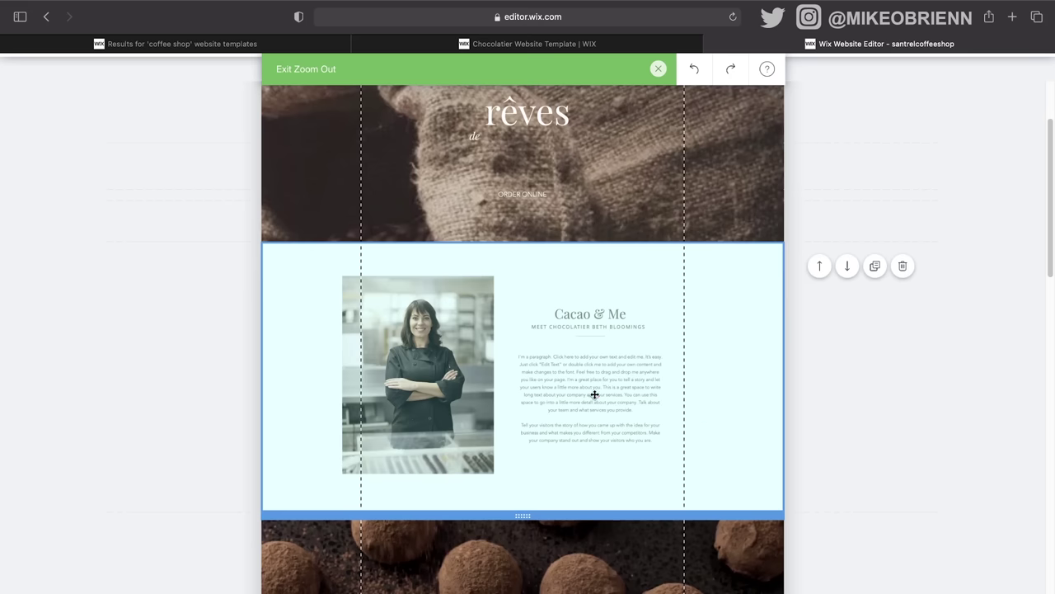
scroll(598, 397, "down", 10)
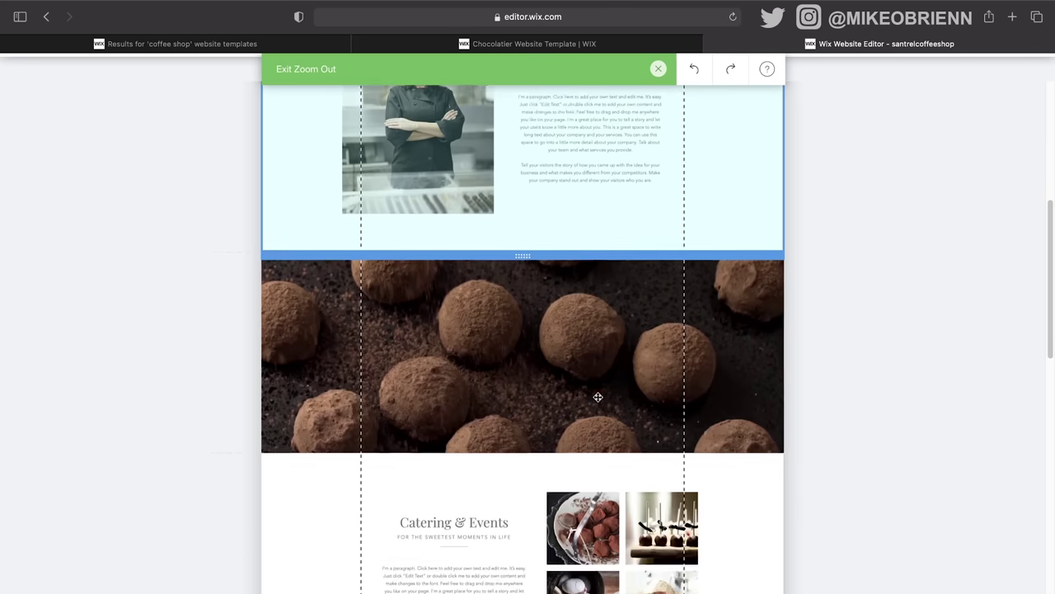
scroll(597, 400, "down", 15)
scroll(597, 400, "up", 13)
scroll(598, 400, "down", 6)
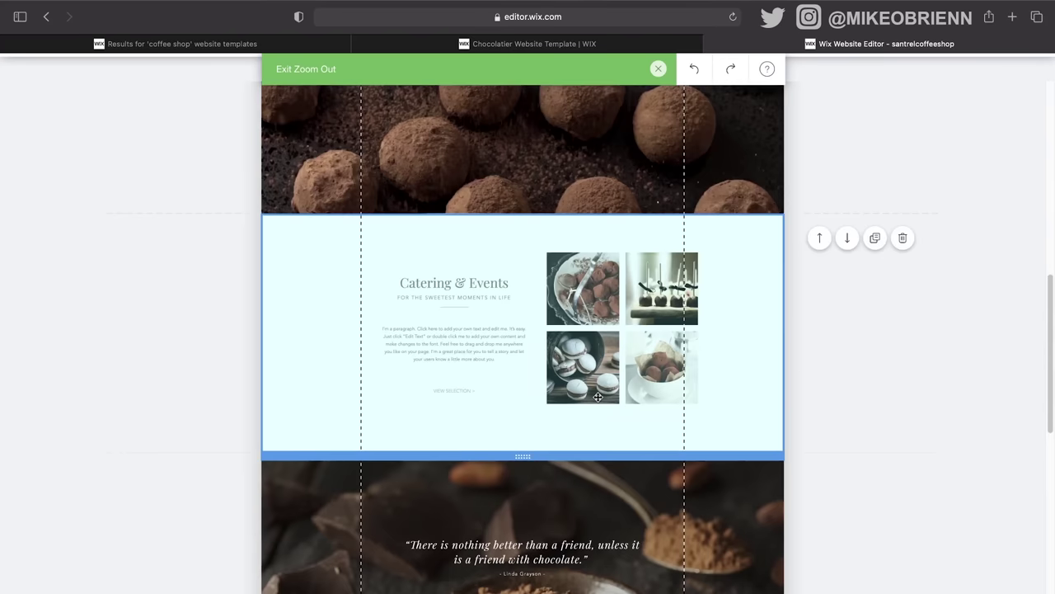
scroll(598, 400, "down", 1)
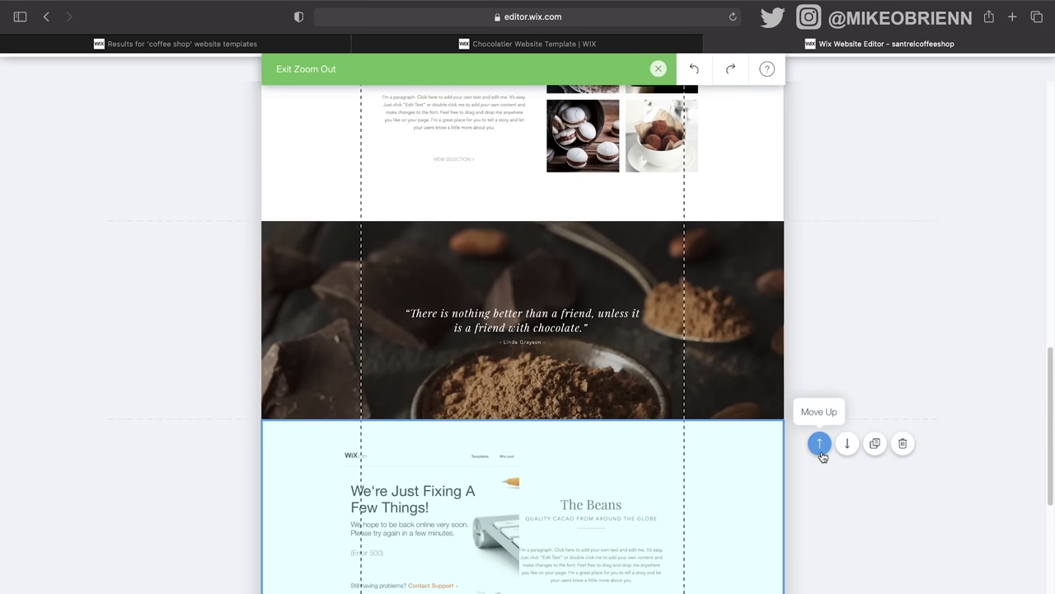
left_click(821, 453)
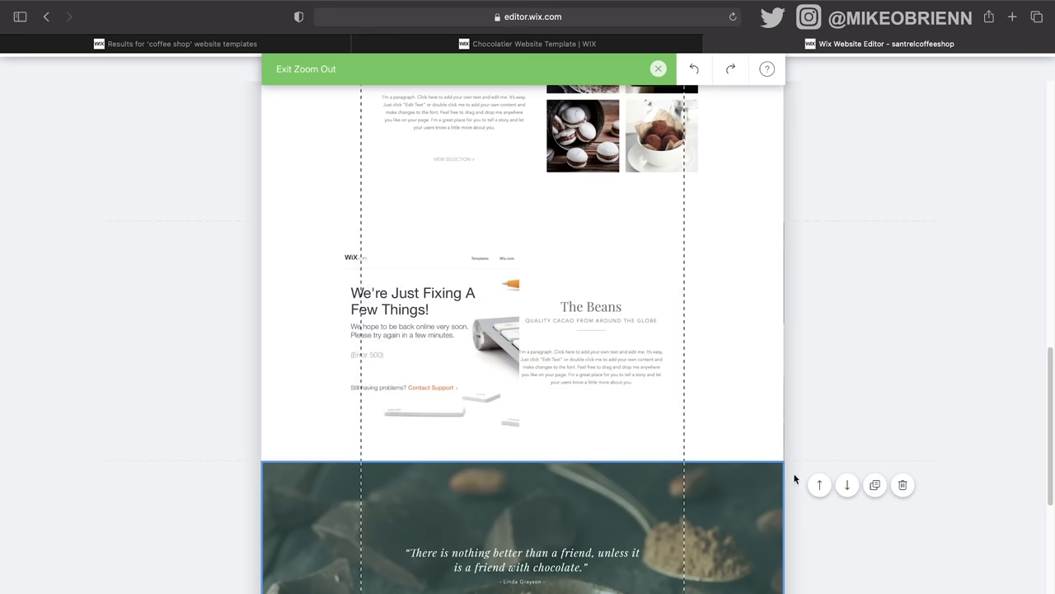
Step: Put the Fixing section back below the quote, duplicate the quote section, and adjust their divider
left_click(847, 245)
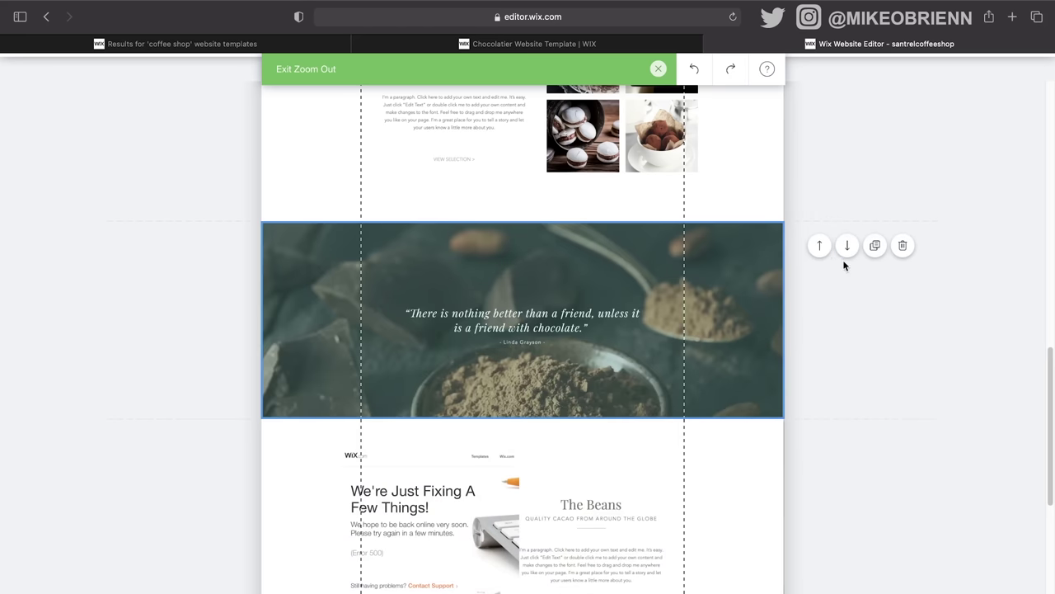
scroll(491, 349, "down", 3)
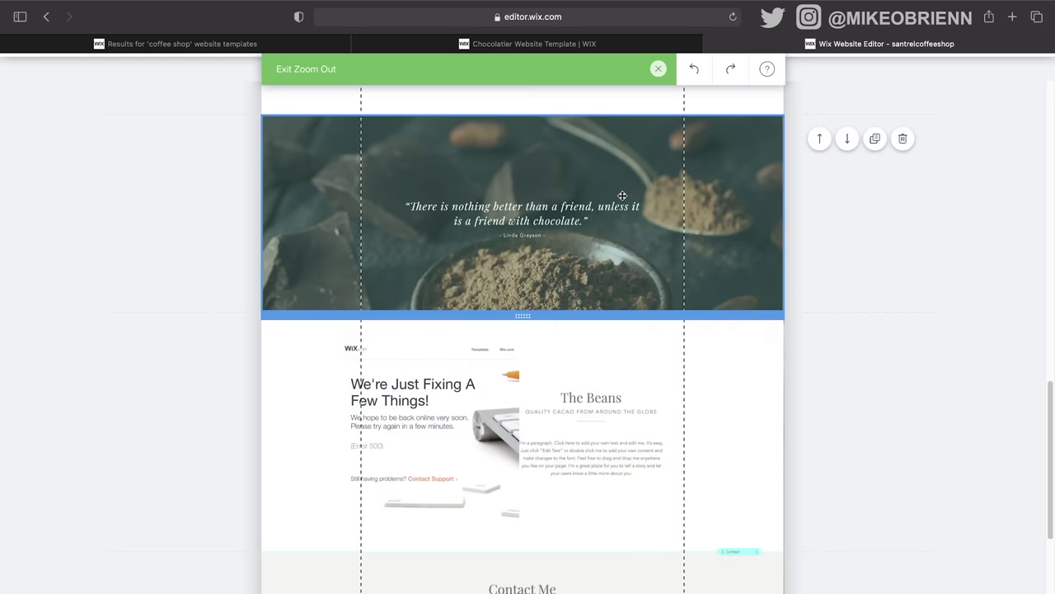
left_click(874, 139)
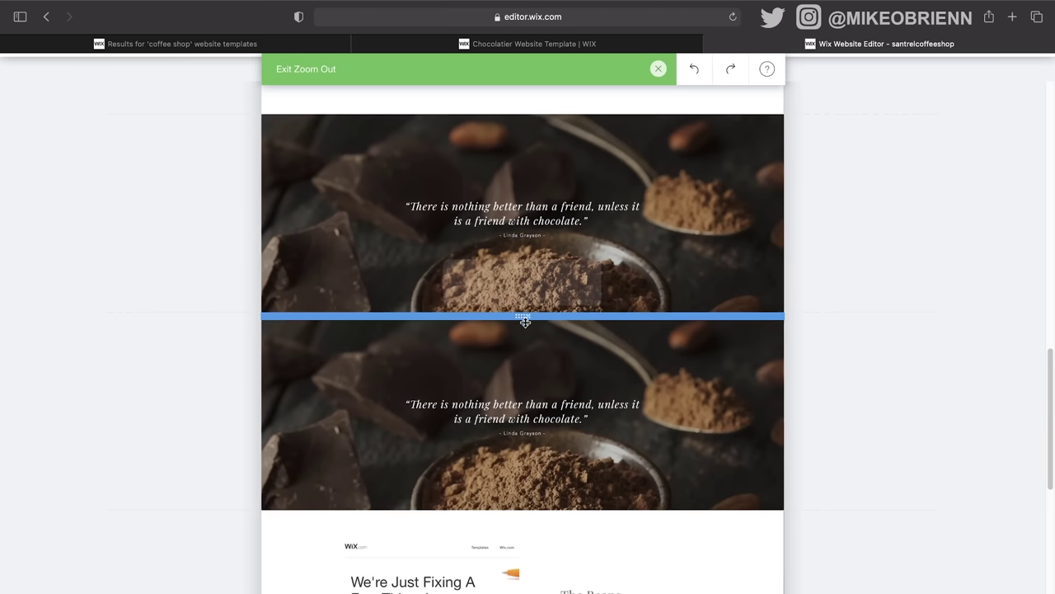
left_click_drag(523, 313, 525, 261)
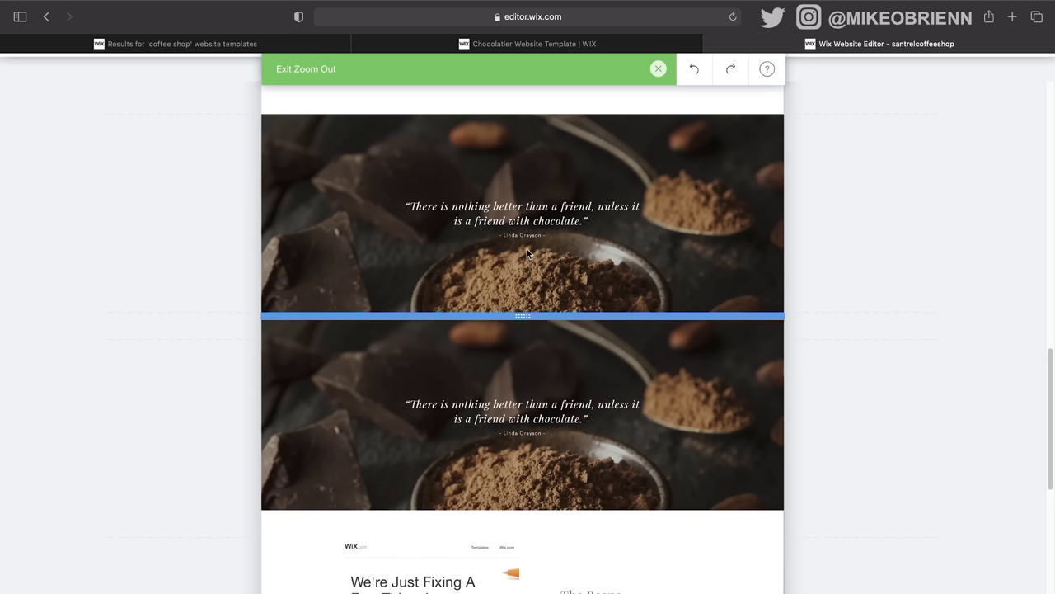
Step: Leave the section-stack view and return to normal editing of the Home page
mouse_move(388, 196)
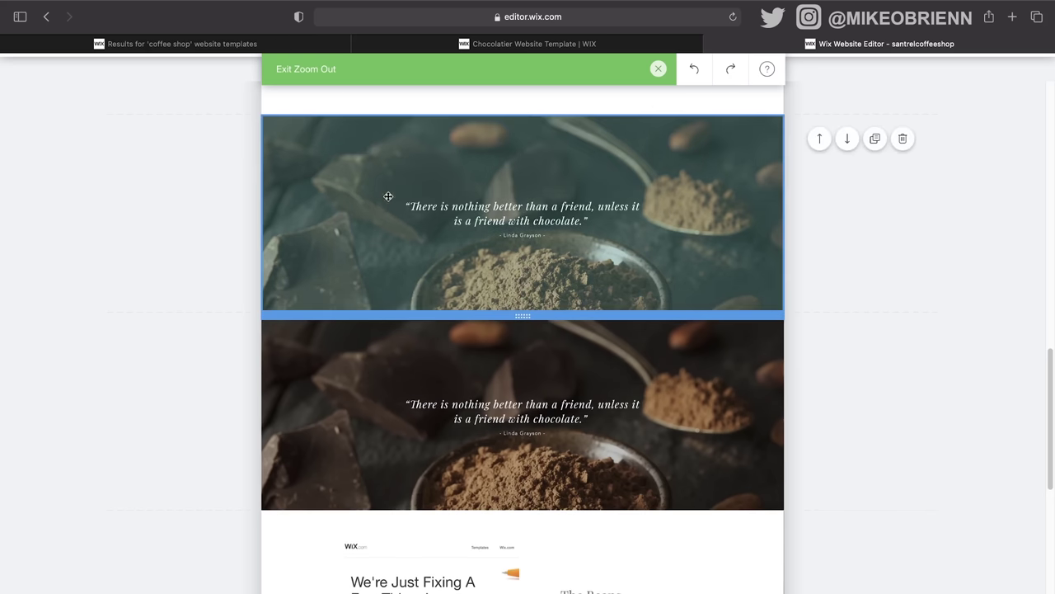
scroll(963, 417, "down", 5)
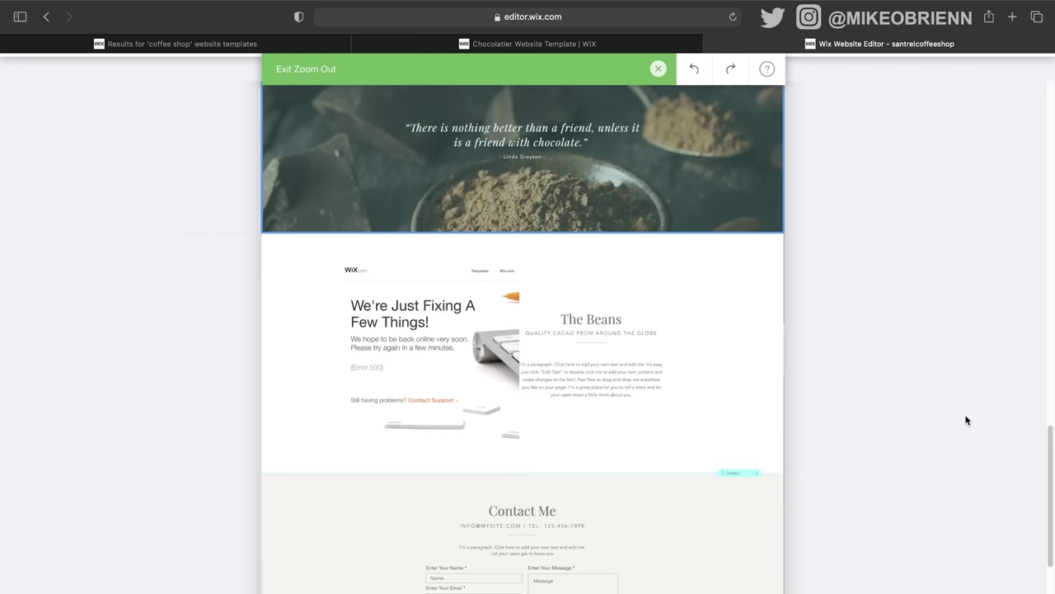
scroll(967, 420, "up", 15)
scroll(966, 419, "up", 3)
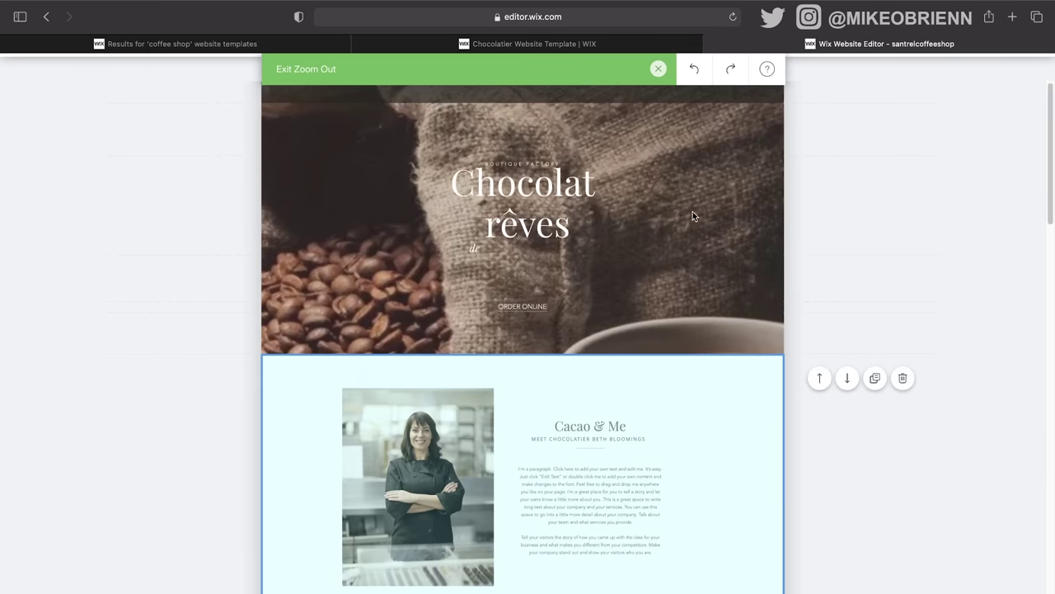
left_click(658, 70)
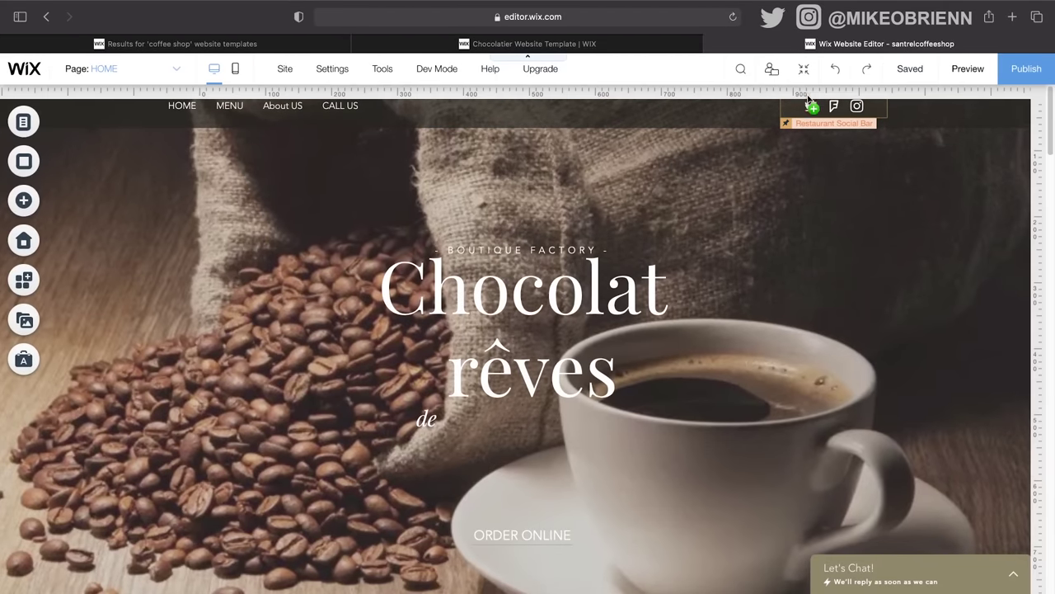
Step: Undo the latest change, then redo it to bring back the social icons
left_click(838, 73)
left_click(864, 72)
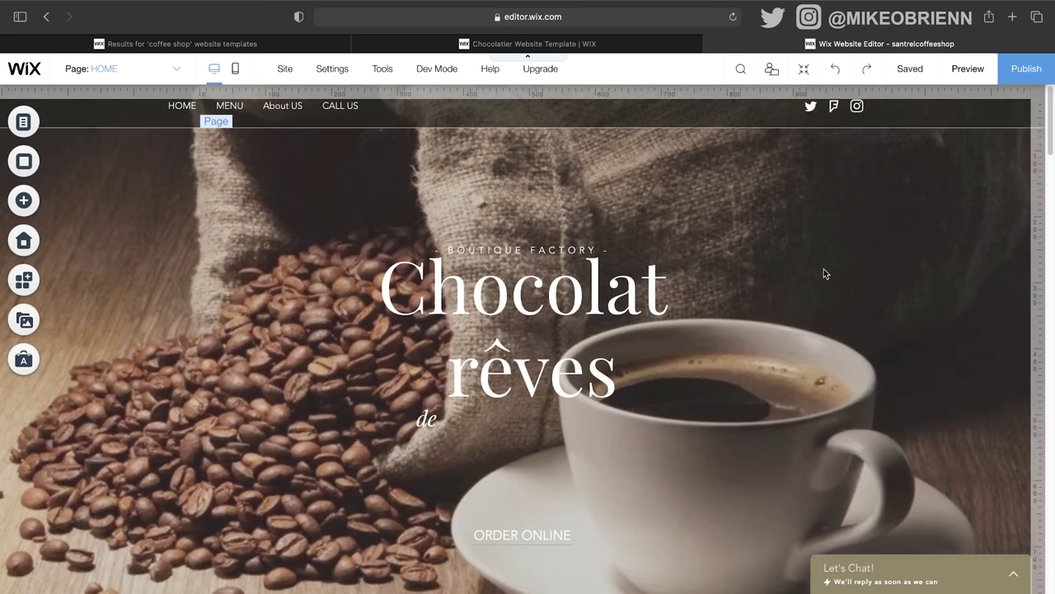
scroll(668, 344, "down", 3)
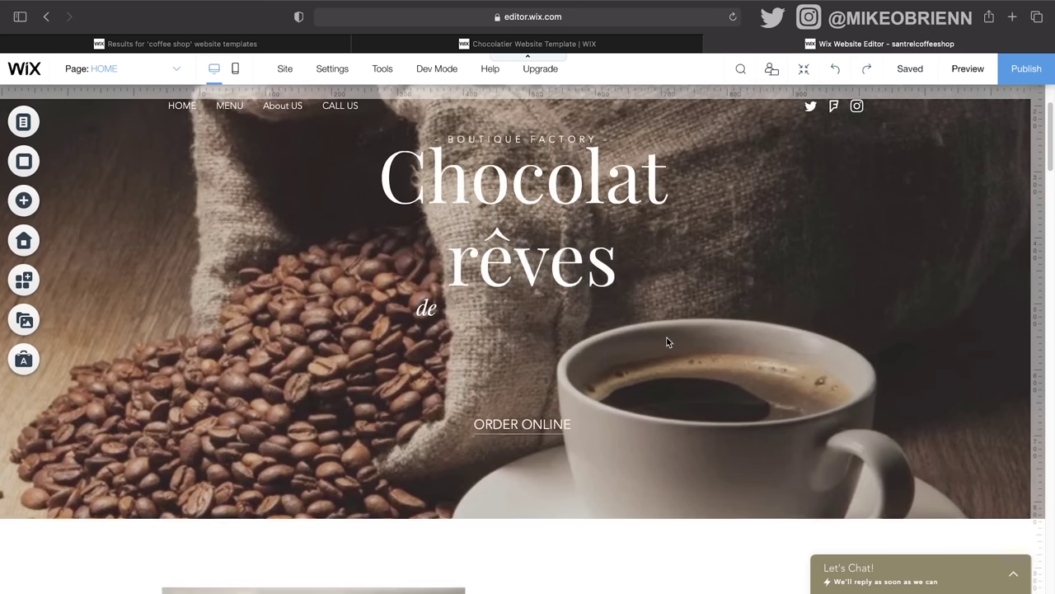
scroll(668, 342, "down", 5)
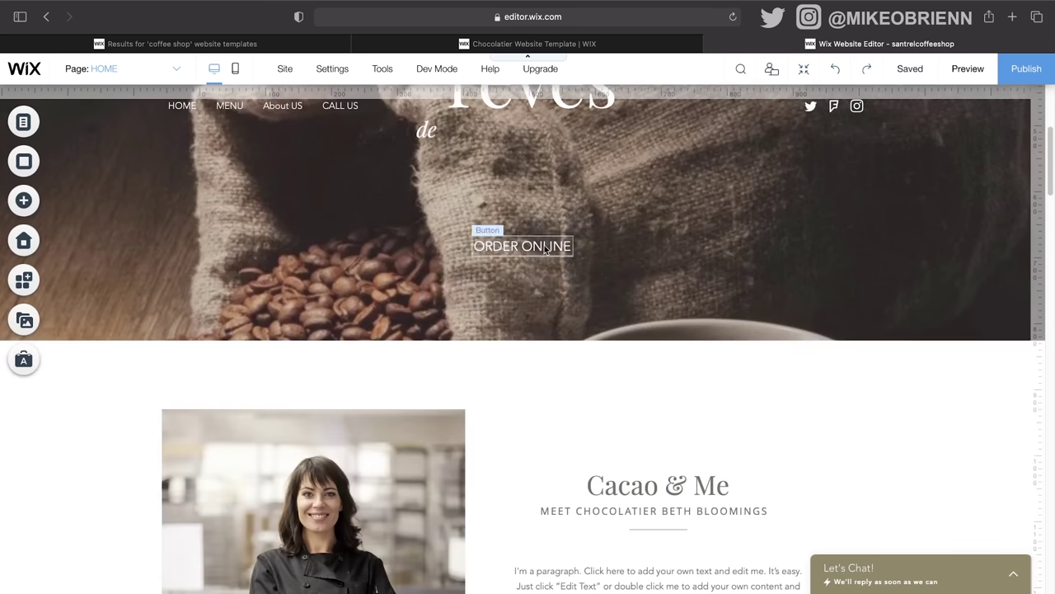
Step: Try moving ORDER ONLINE up and right, then revert it to its earlier hero position
left_click_drag(544, 249, 736, 205)
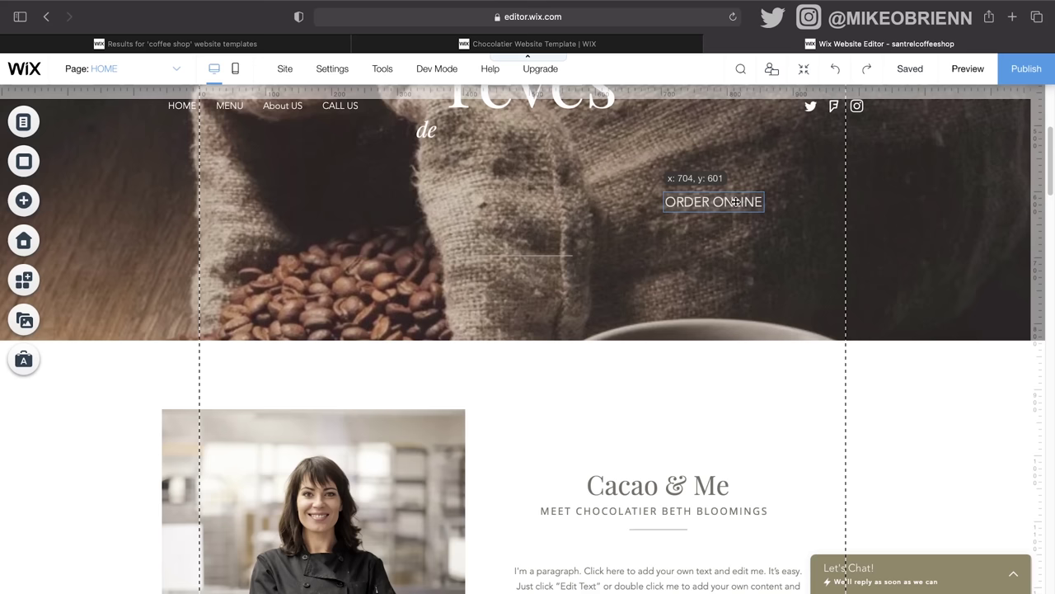
left_click(835, 69)
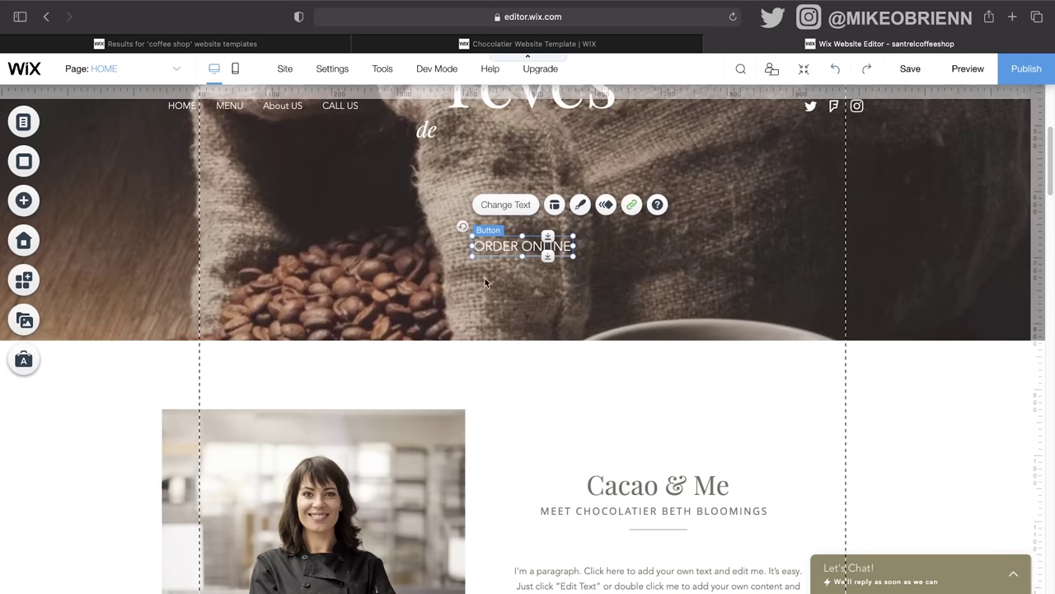
scroll(435, 346, "down", 7)
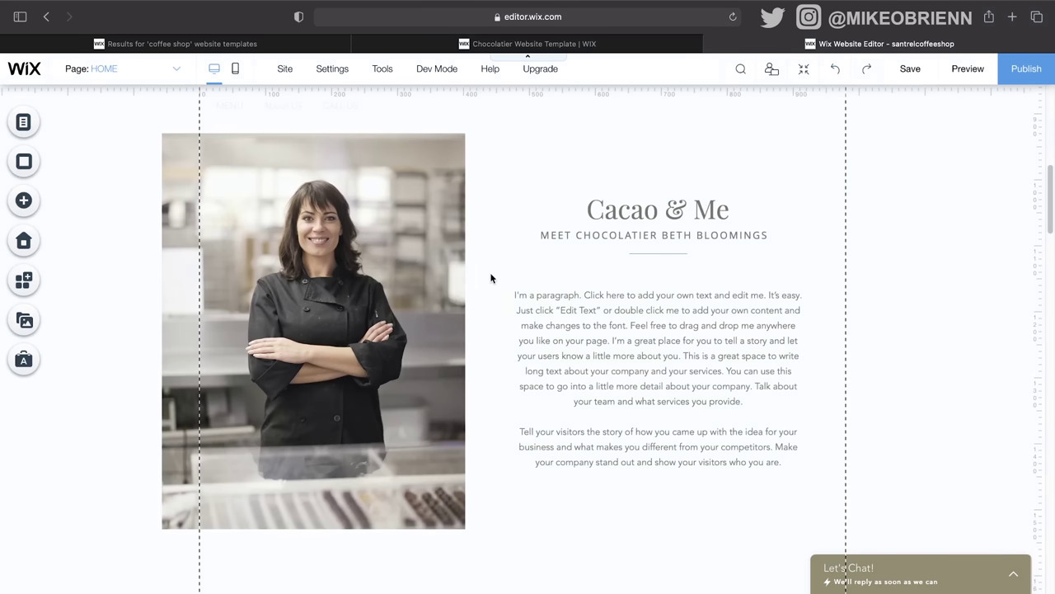
scroll(495, 284, "up", 3)
scroll(500, 292, "down", 1)
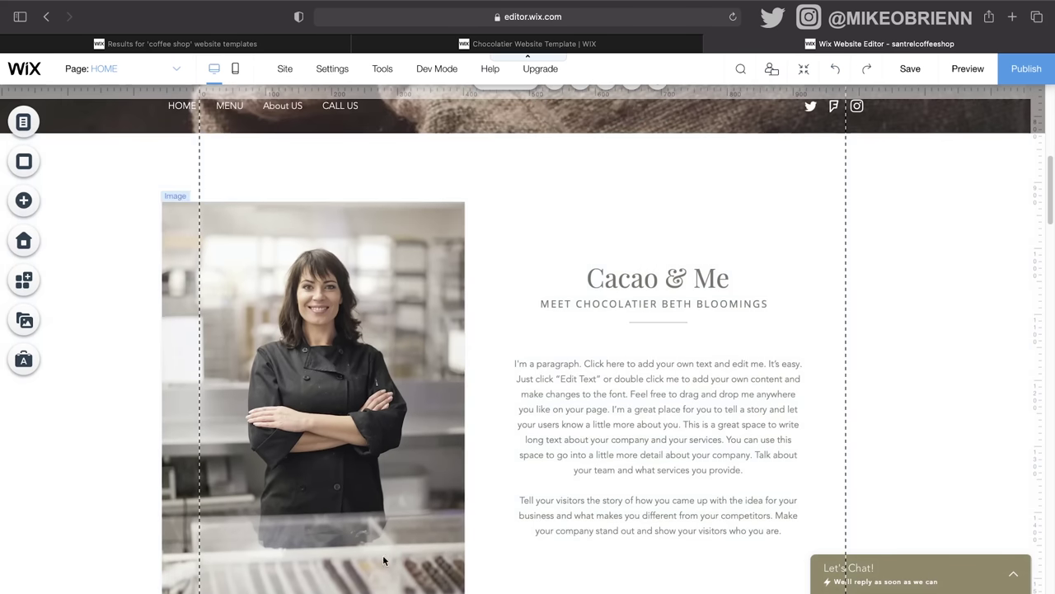
Step: Try repositioning the chef photo left, then back right beside the Cacao & Me text
scroll(660, 261, "down", 1)
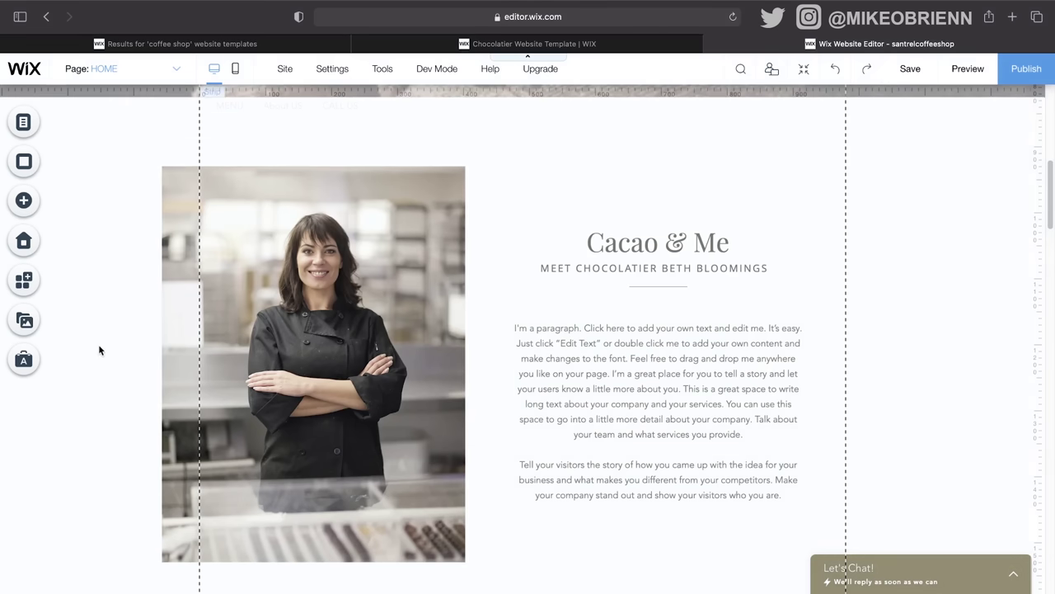
left_click_drag(421, 277, 280, 258)
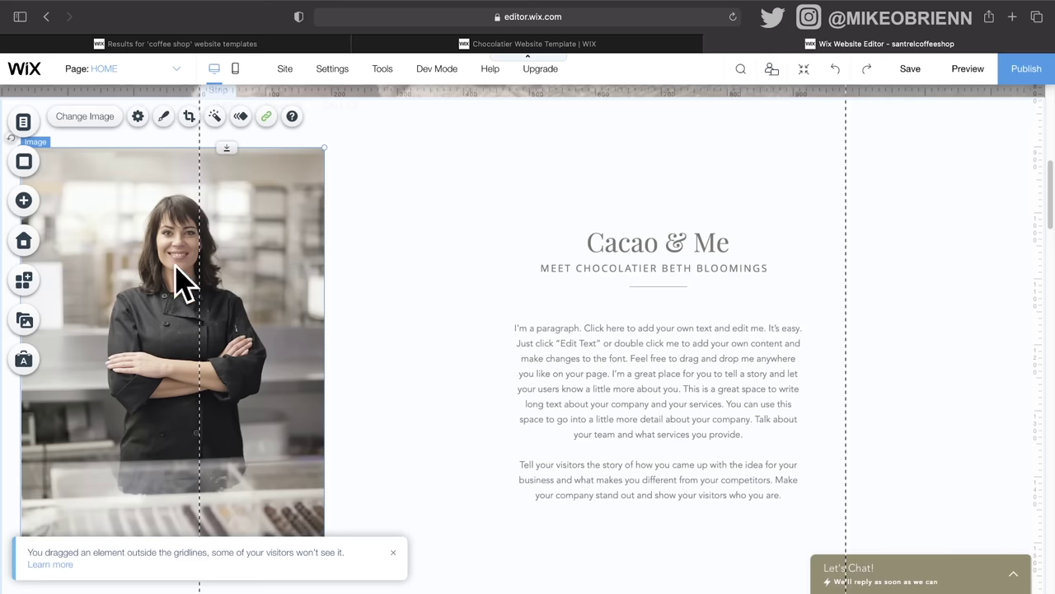
left_click_drag(262, 290, 432, 312)
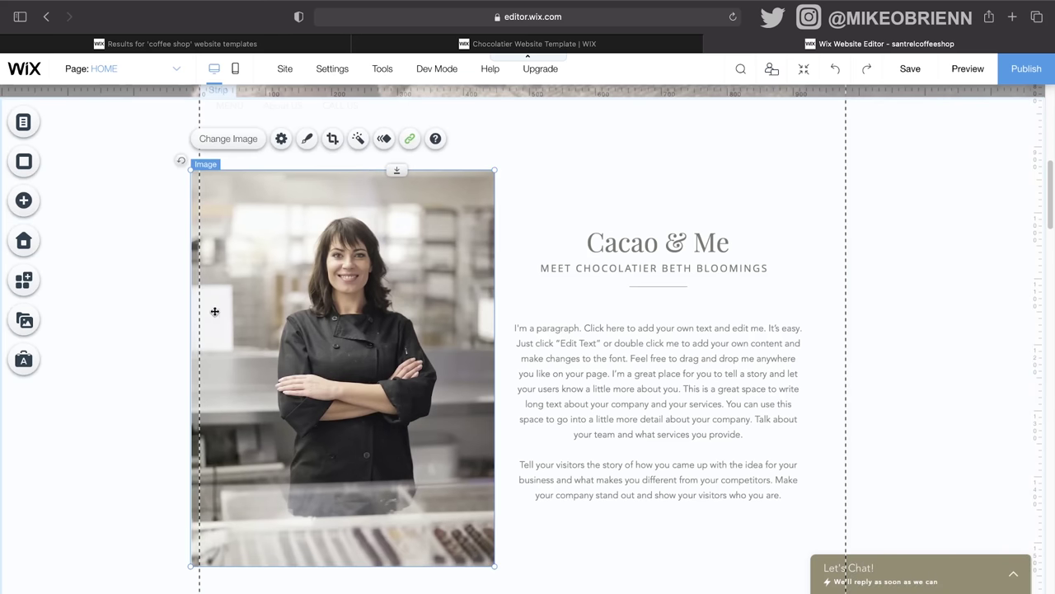
left_click_drag(226, 318, 208, 325)
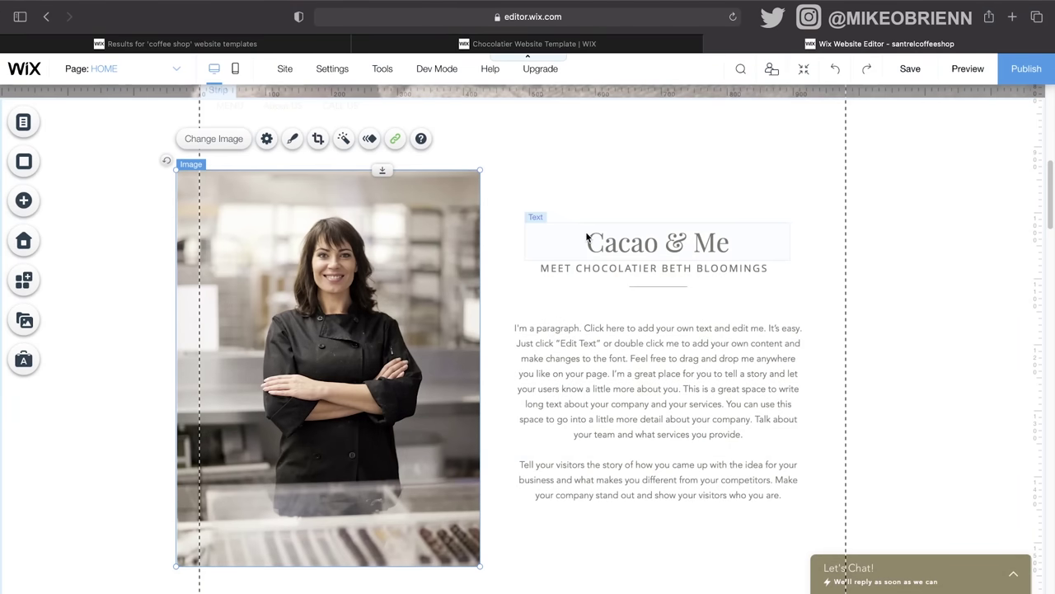
Step: Shift the chef photo slightly right into place and open the Cacao & Me paragraph for editing
left_click(534, 186)
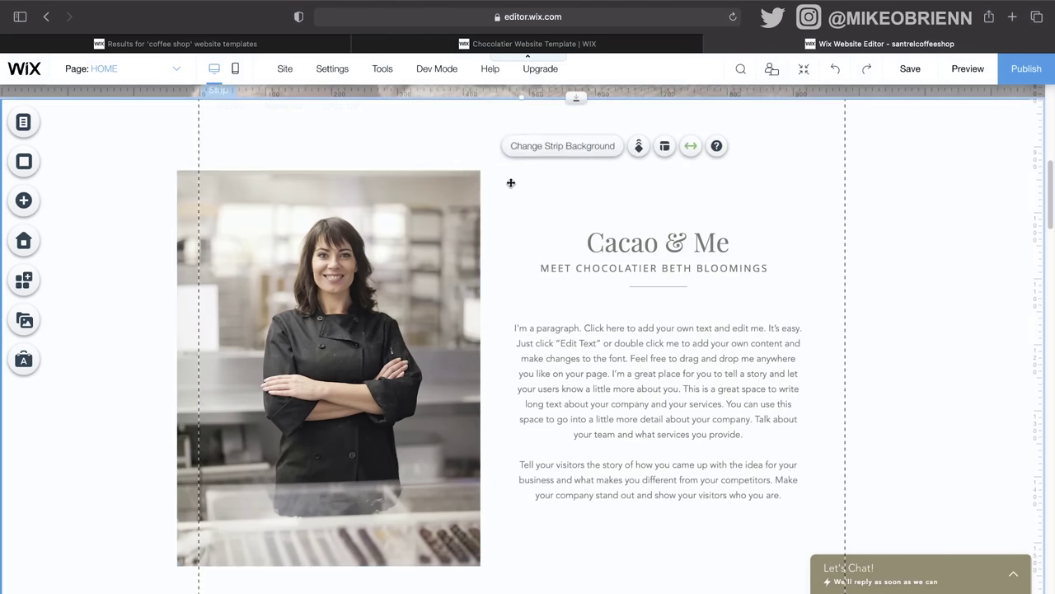
left_click(441, 199)
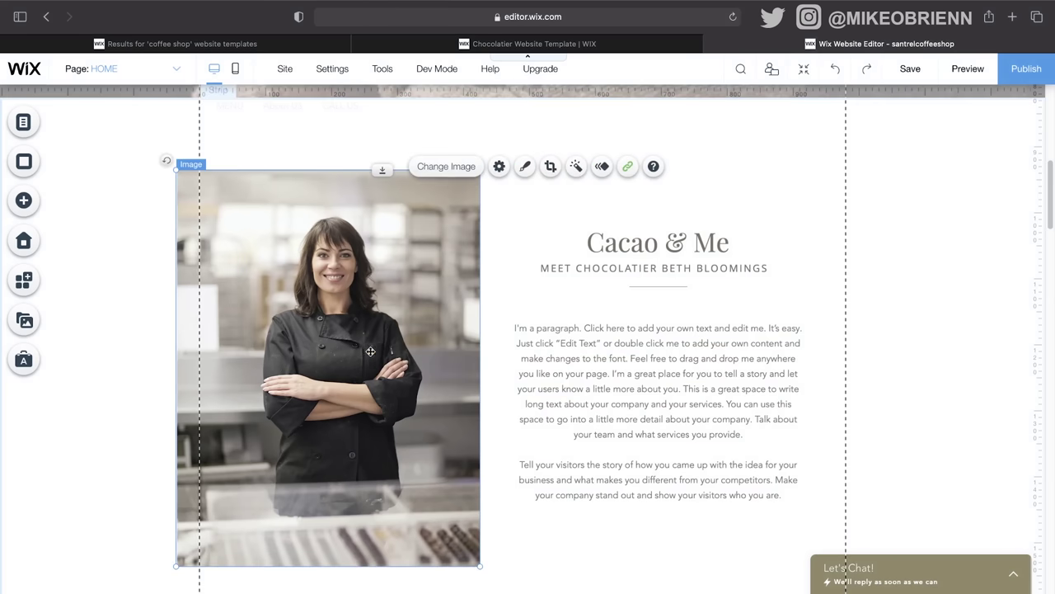
left_click(366, 365)
left_click_drag(366, 364, 378, 352)
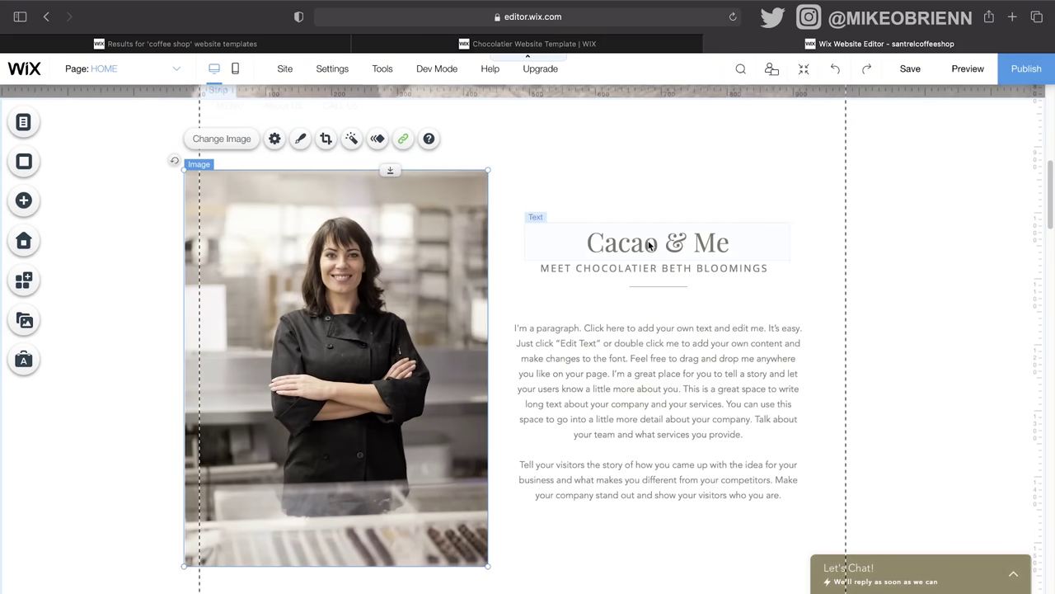
left_click(648, 374)
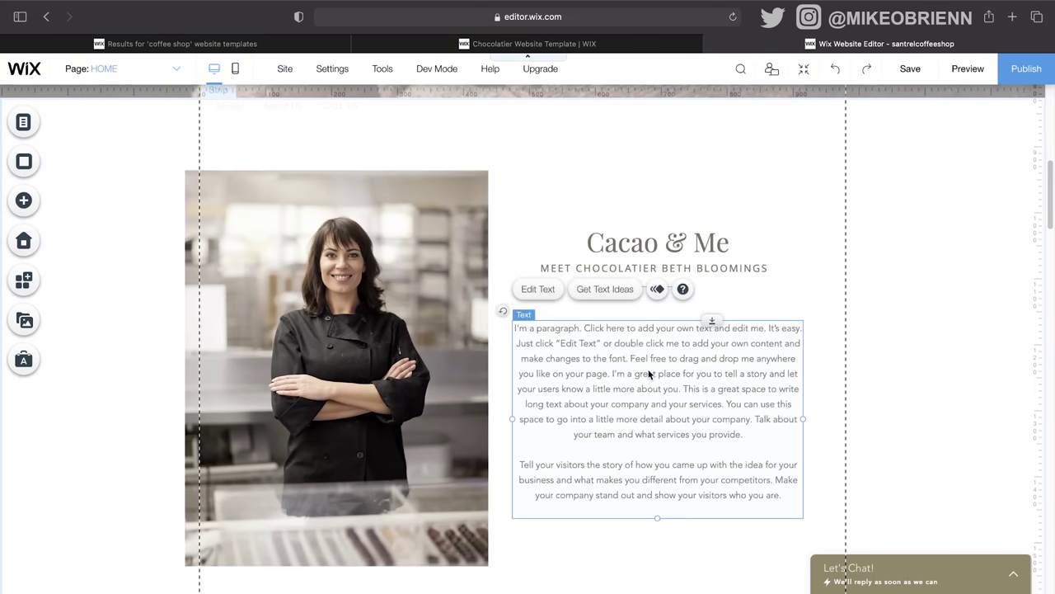
double_click(649, 374)
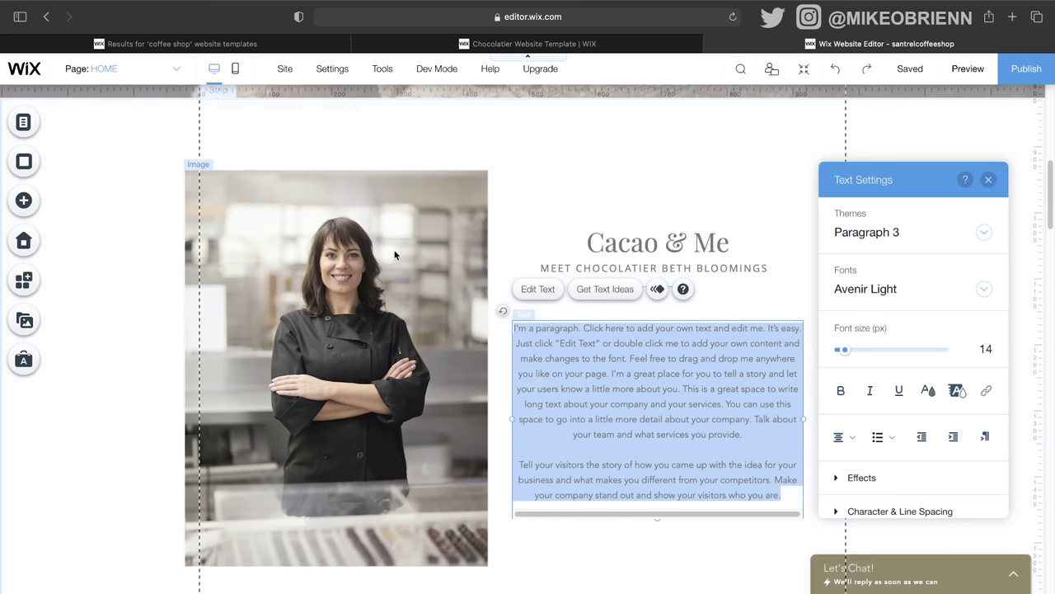
Step: Give the Cacao & Me title a Fade-In animation and recentre it above the subtitle
left_click(526, 212)
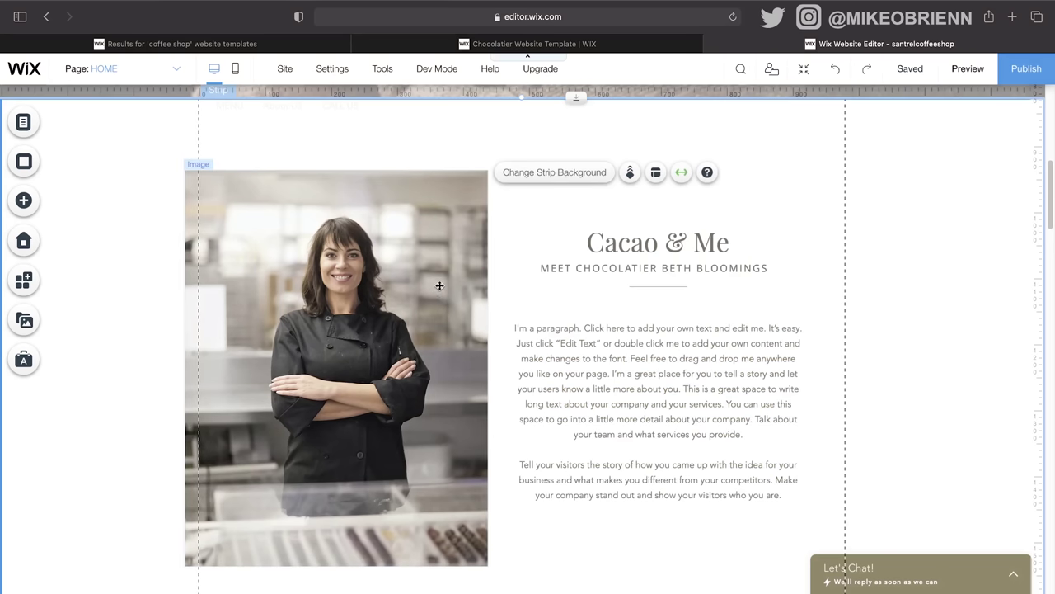
left_click_drag(610, 242, 408, 232)
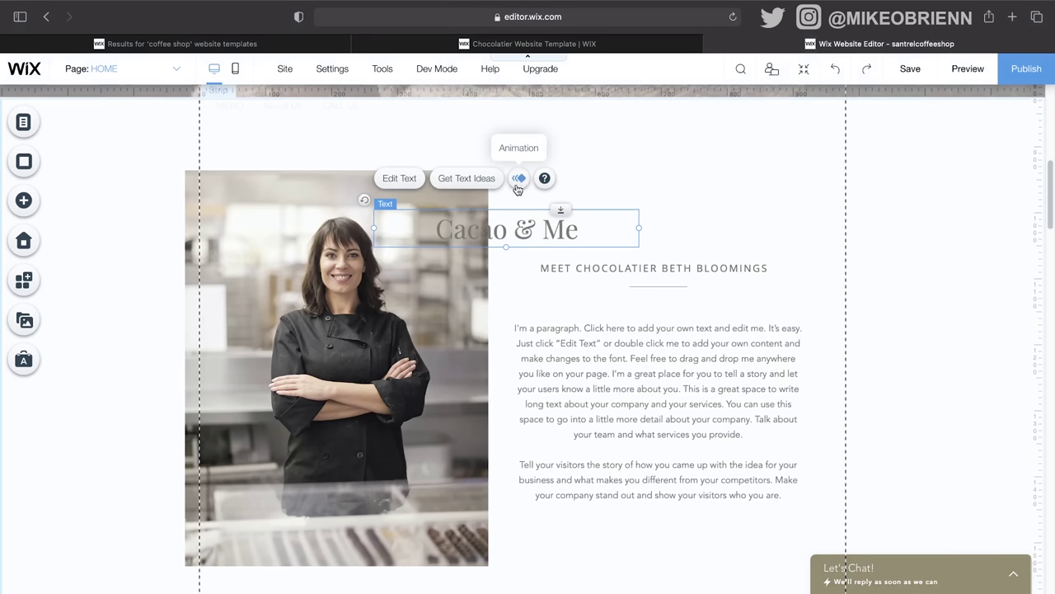
left_click(520, 179)
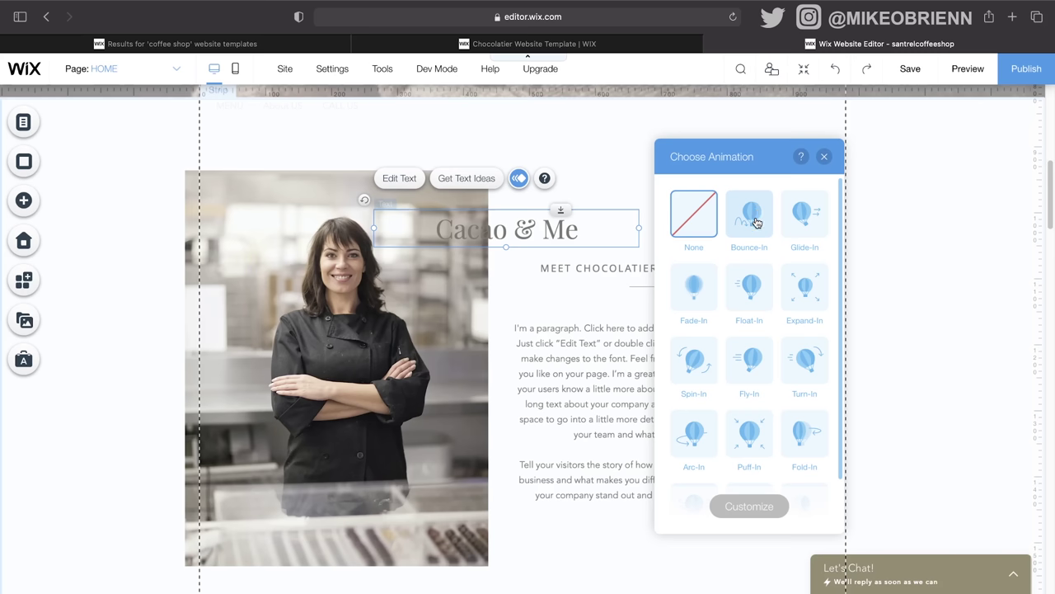
left_click(697, 289)
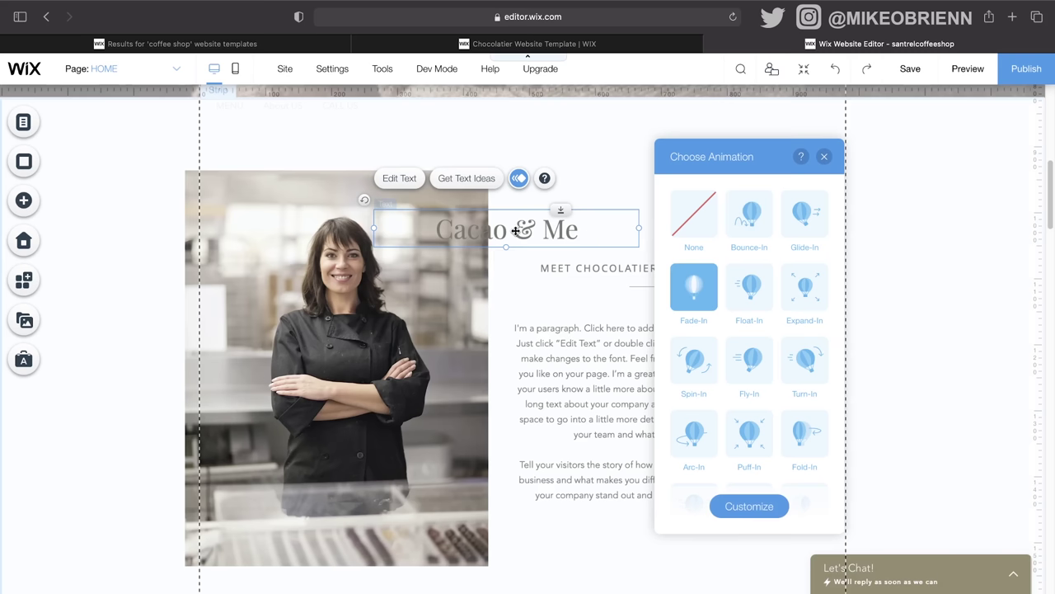
left_click_drag(515, 231, 667, 236)
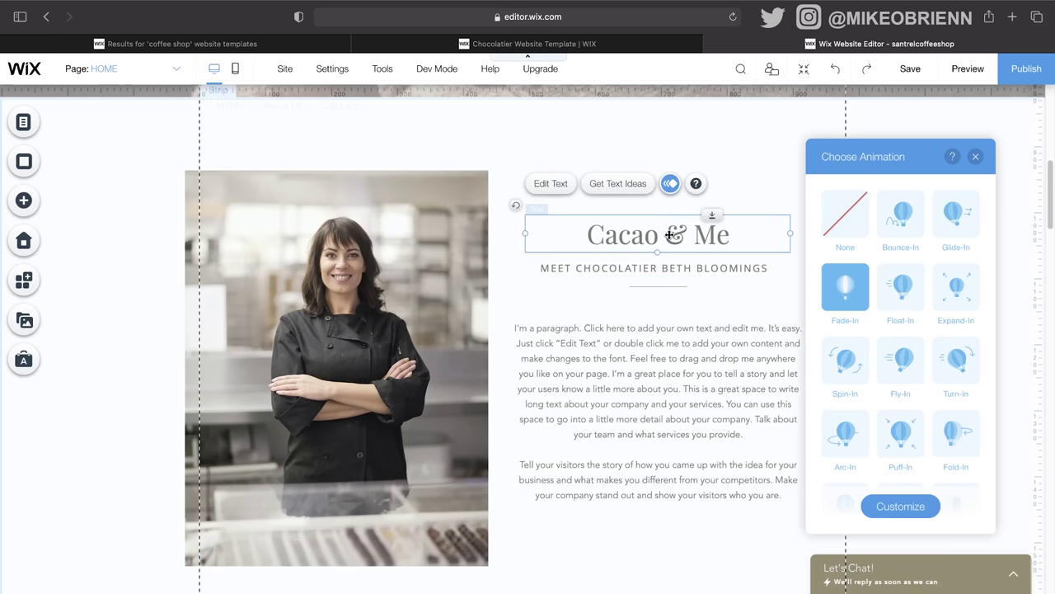
Step: Retitle the heading 'Our Story' with subtitle 'A LOCAL COFFEE SHOP BORN IN NORTH PHILLY'
double_click(669, 235)
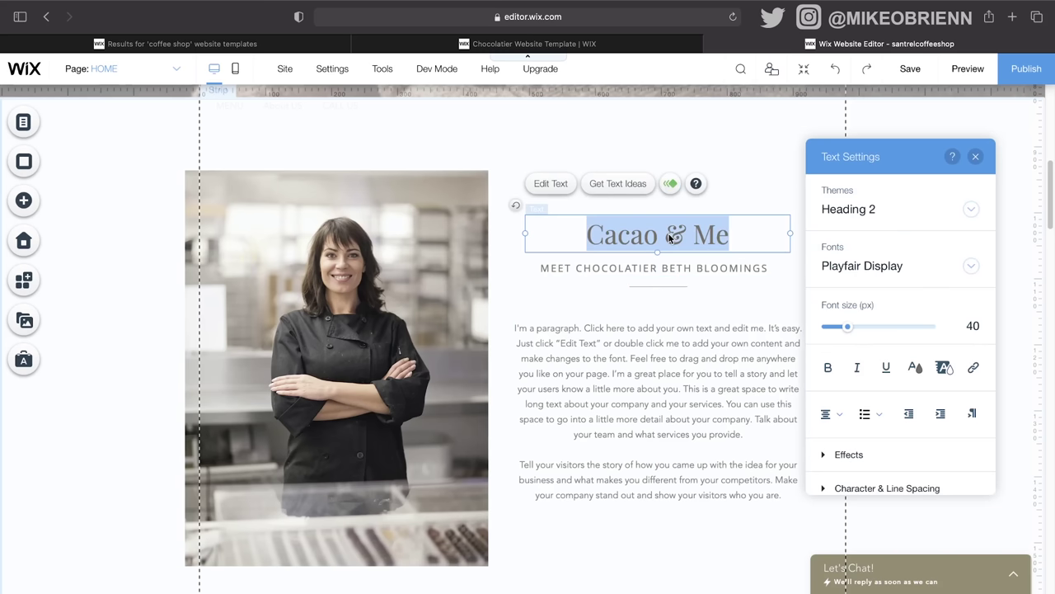
type("Our Story")
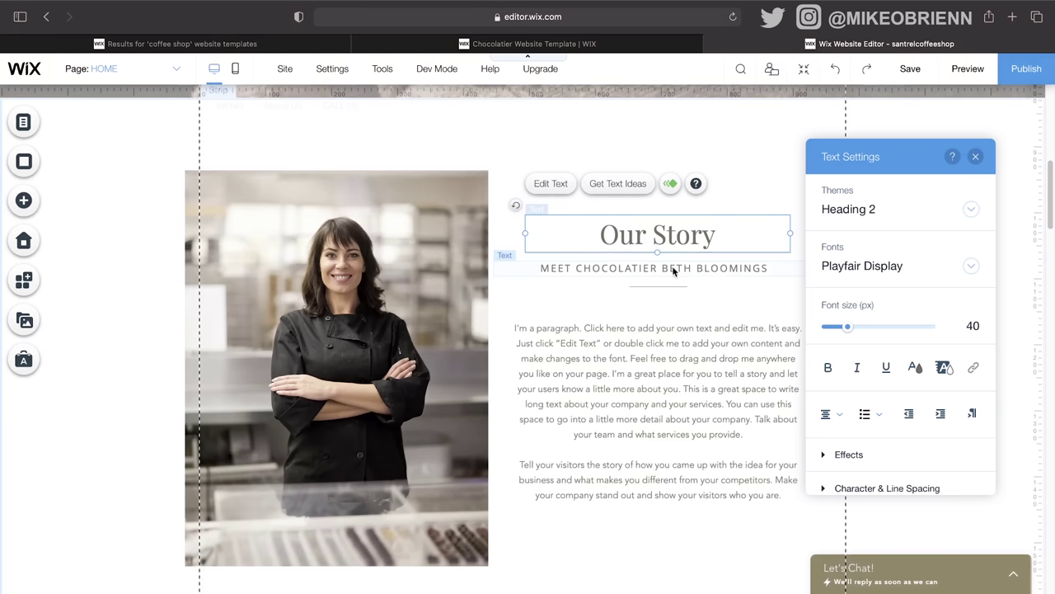
left_click(678, 269)
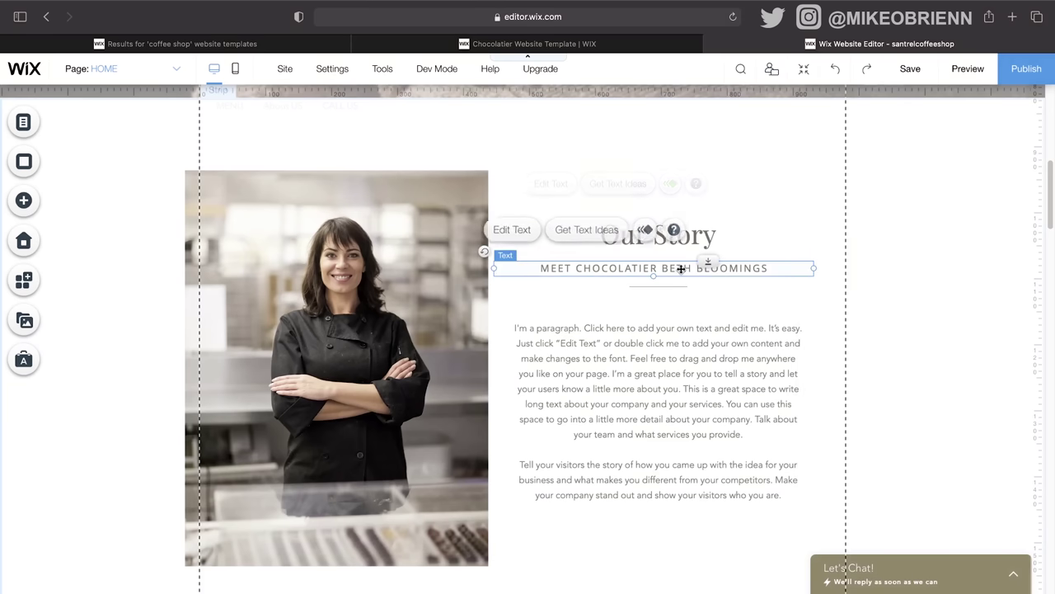
double_click(681, 268)
type("A")
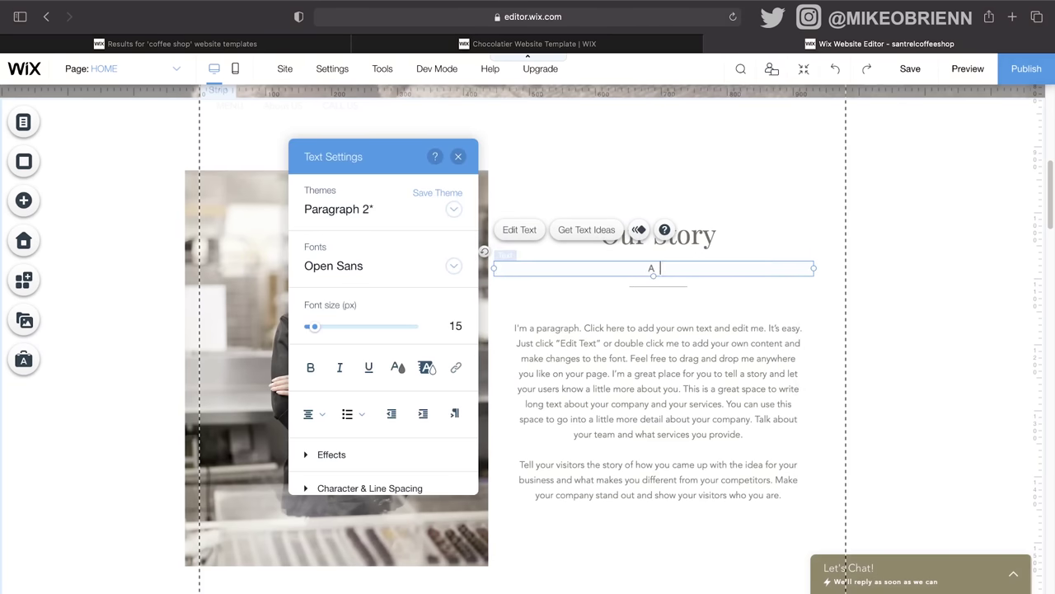
type(" LOCAL COFFEE SHOP")
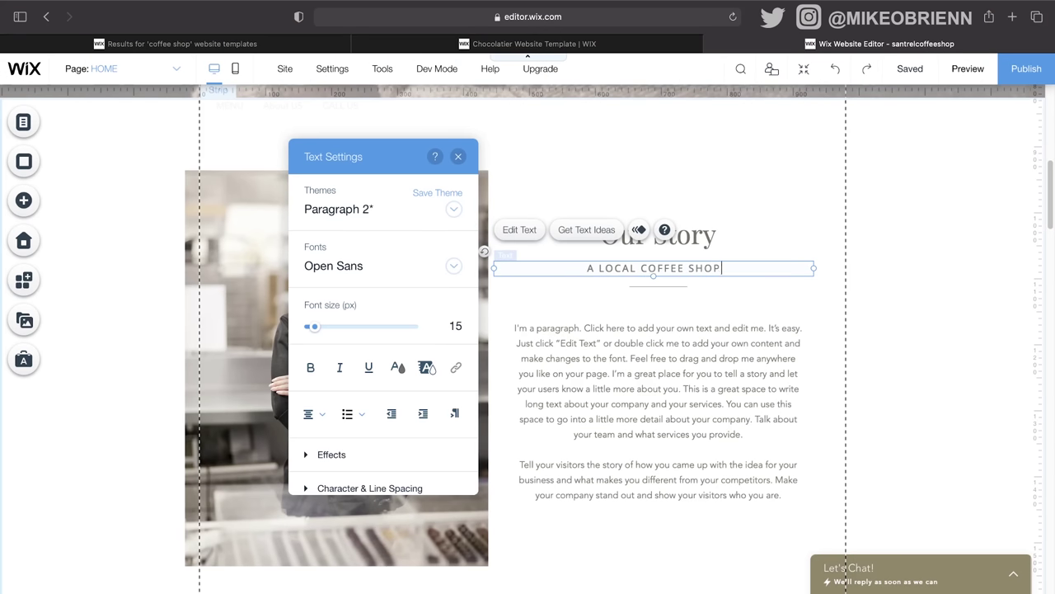
type(" BORN IN NORTH PH")
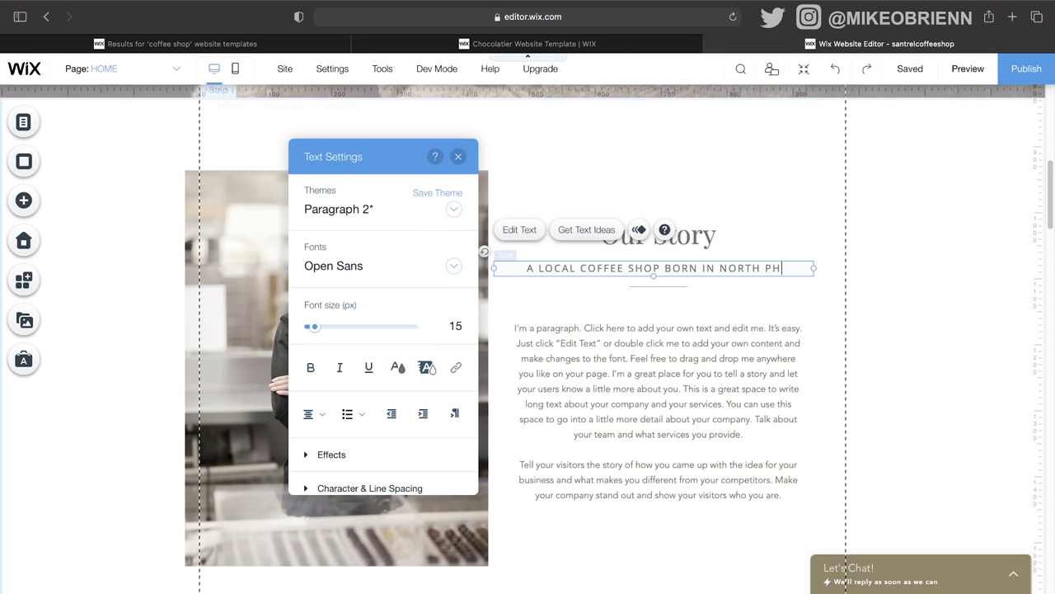
type("ILLY")
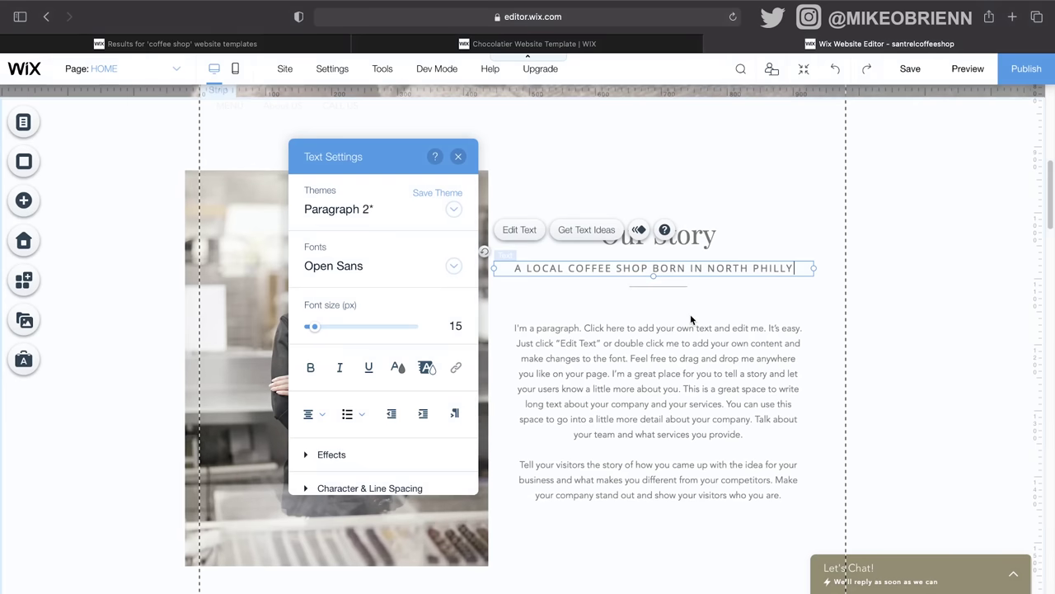
left_click(690, 314)
Step: Replace the paragraph with pasted lorem ipsum text, then request text ideas for the Our Story heading
left_click(691, 349)
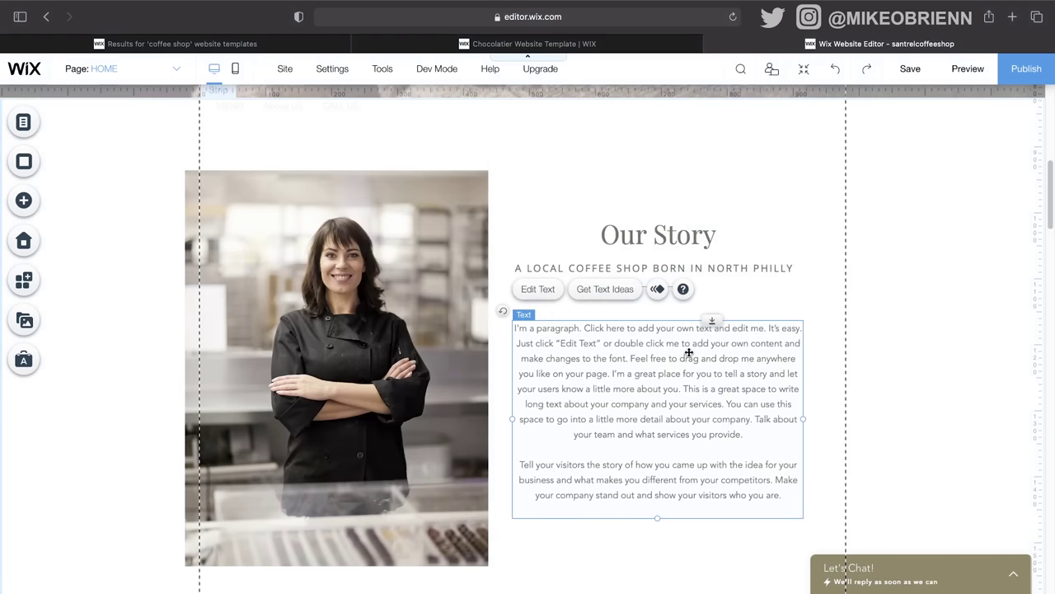
double_click(688, 352)
scroll(693, 364, "down", 1)
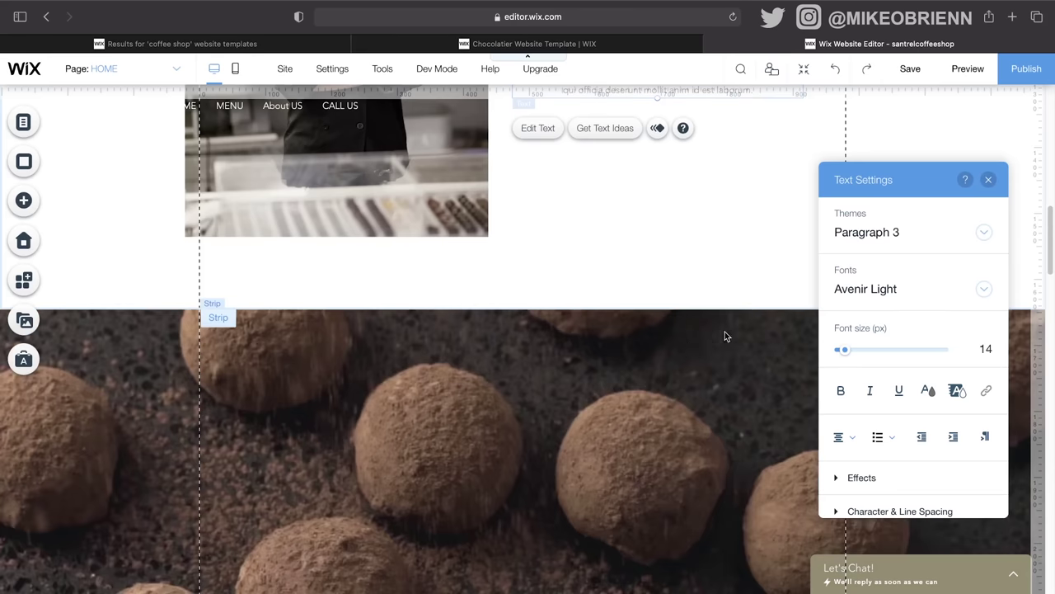
scroll(725, 331, "up", 4)
scroll(725, 331, "down", 4)
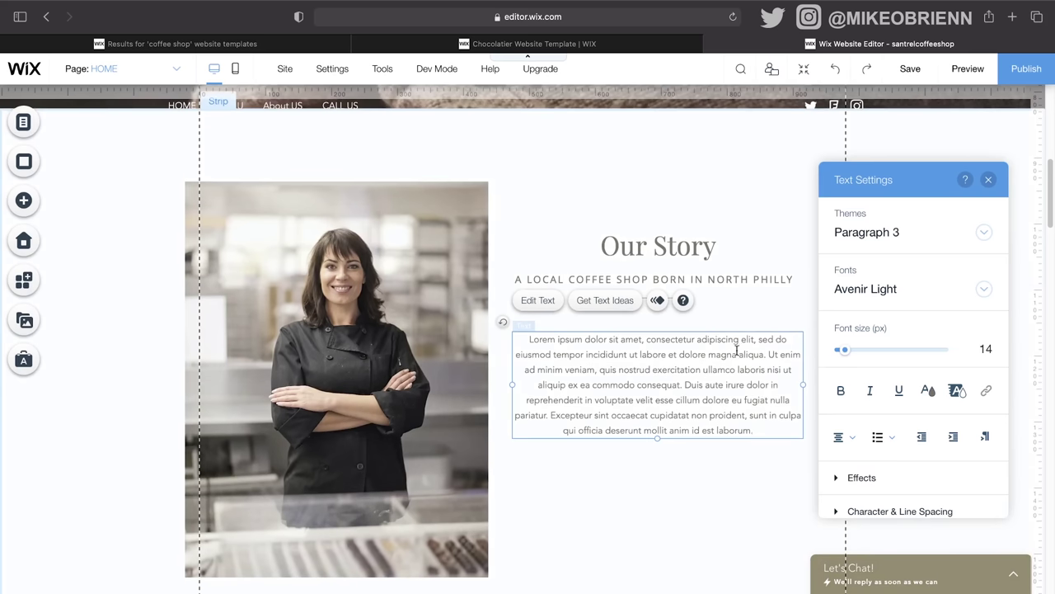
type("Lorem ipsum dolor sit amet, consectetur adipiscing elit, sed do eiusmod tempor incididunt ut labore et dolore magna aliqua. Ut enim ad minim veniam, quis nostrud exercitation ullamco laboris nisi ut aliquip ex ea commodo consequat. Duis aute irure dolor in reprehenderit in voluptate velit esse cillum dolore eu fugiat nulla pariatur. Excepteur sint occaecat cupidatat non proident, sunt in culpa qui officia deserunt mollit anim id est laborum.")
scroll(766, 411, "down", 4)
scroll(789, 367, "up", 5)
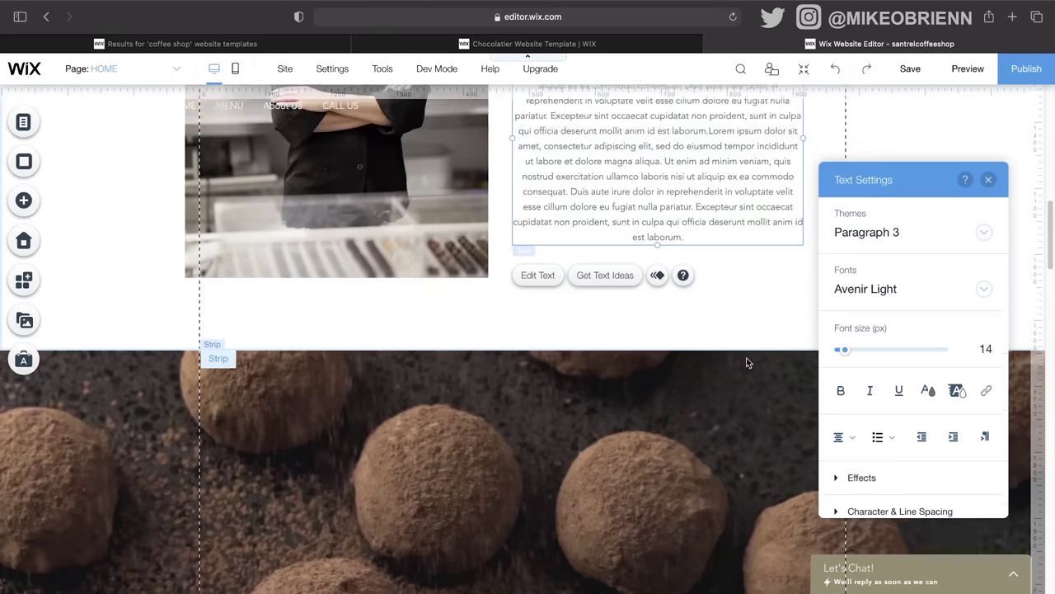
scroll(789, 366, "down", 2)
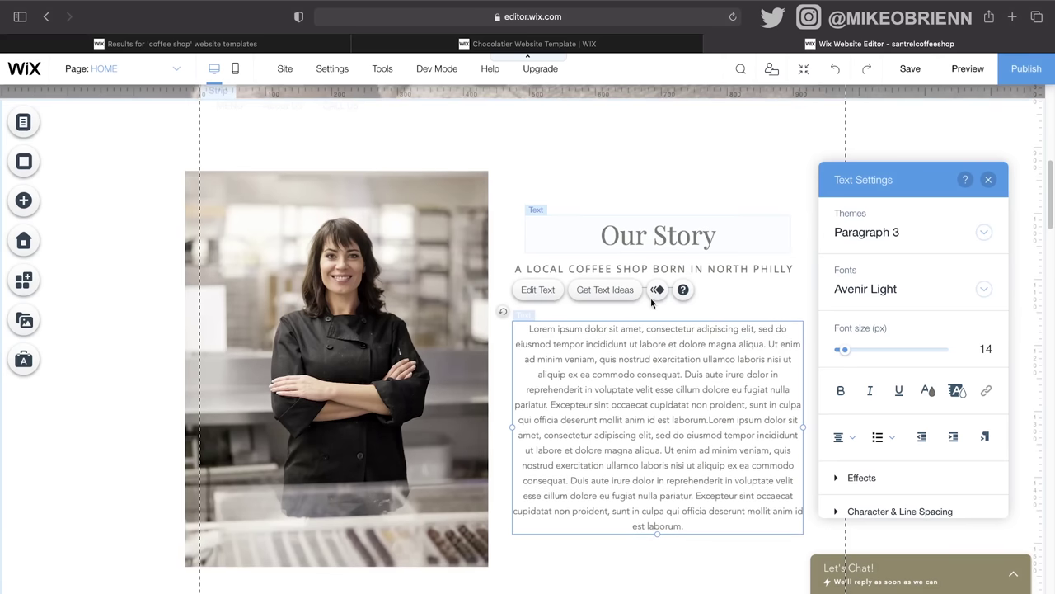
left_click(643, 237)
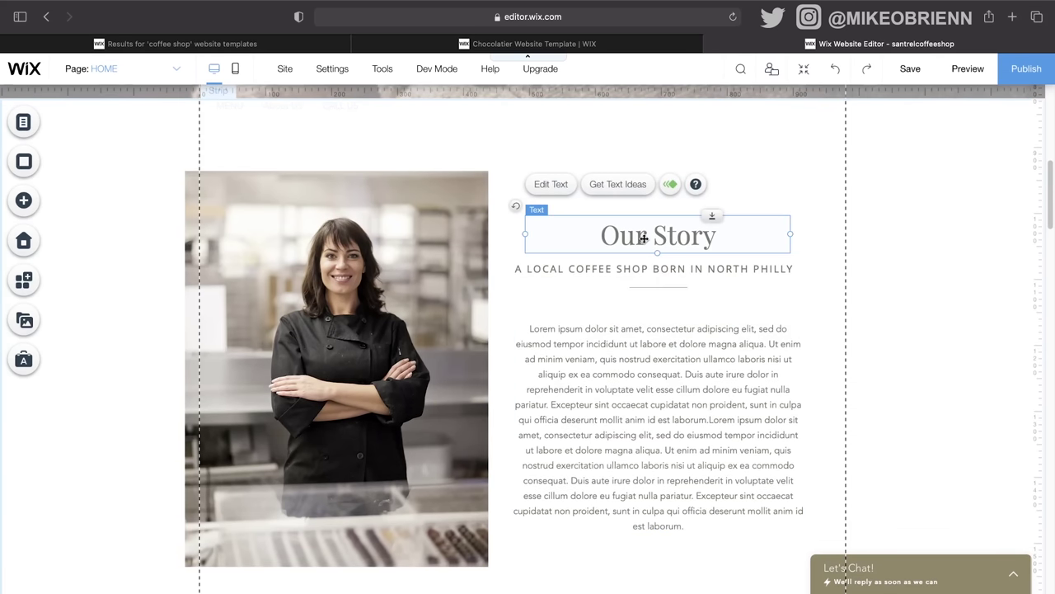
left_click(632, 189)
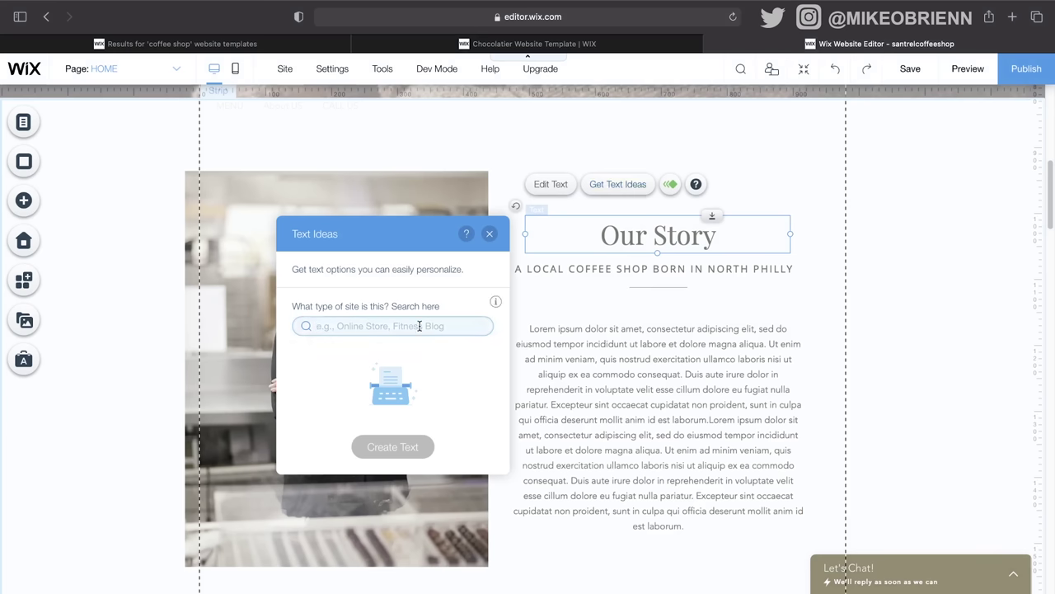
Step: Dismiss the text ideas and make the Our Story heading bold, keeping Heading 2 and Playfair Display
left_click(489, 233)
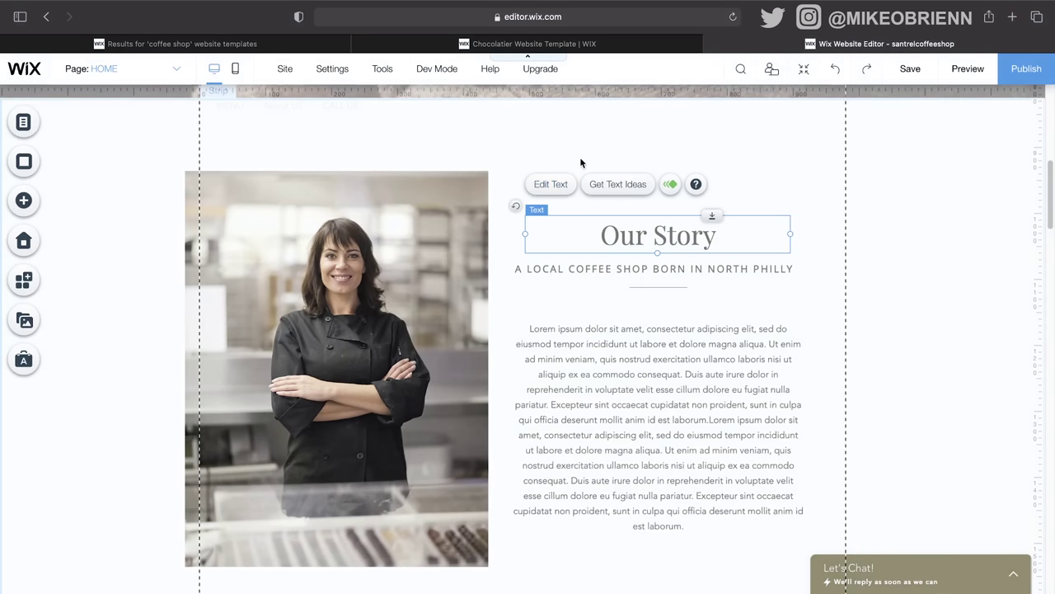
left_click(567, 187)
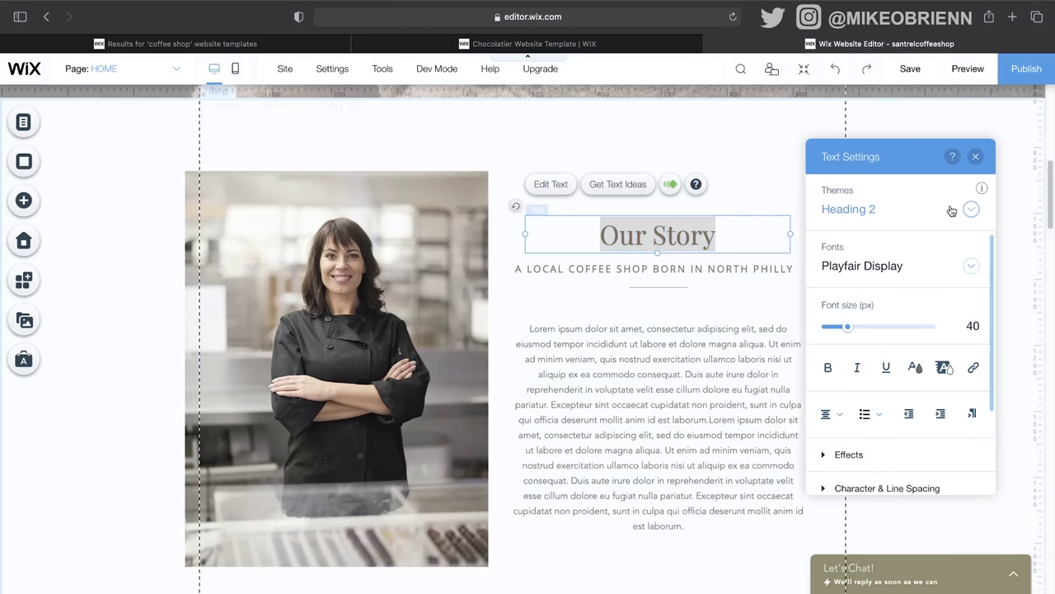
left_click(952, 210)
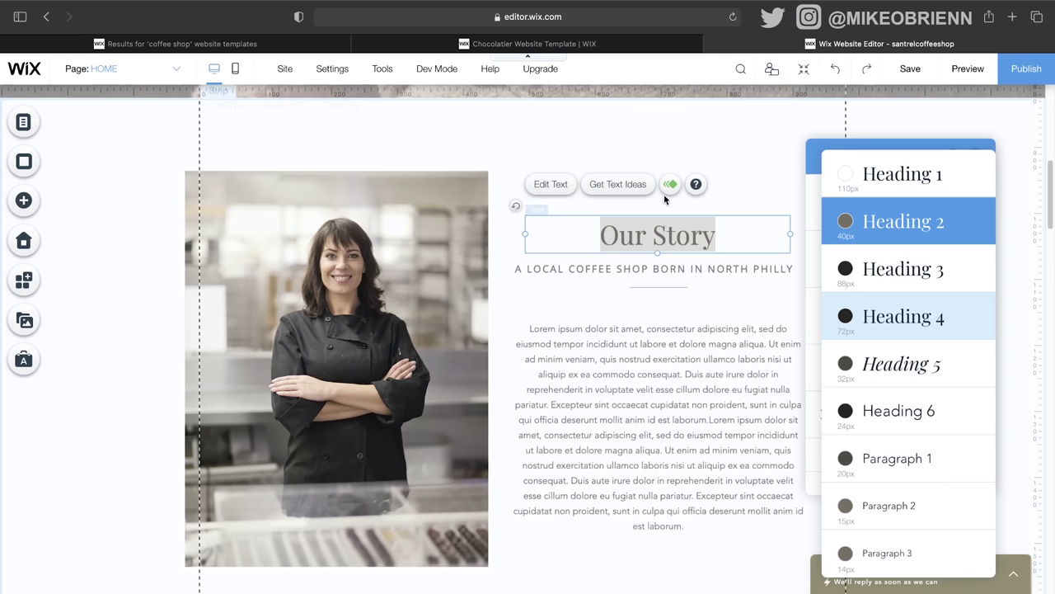
left_click(887, 228)
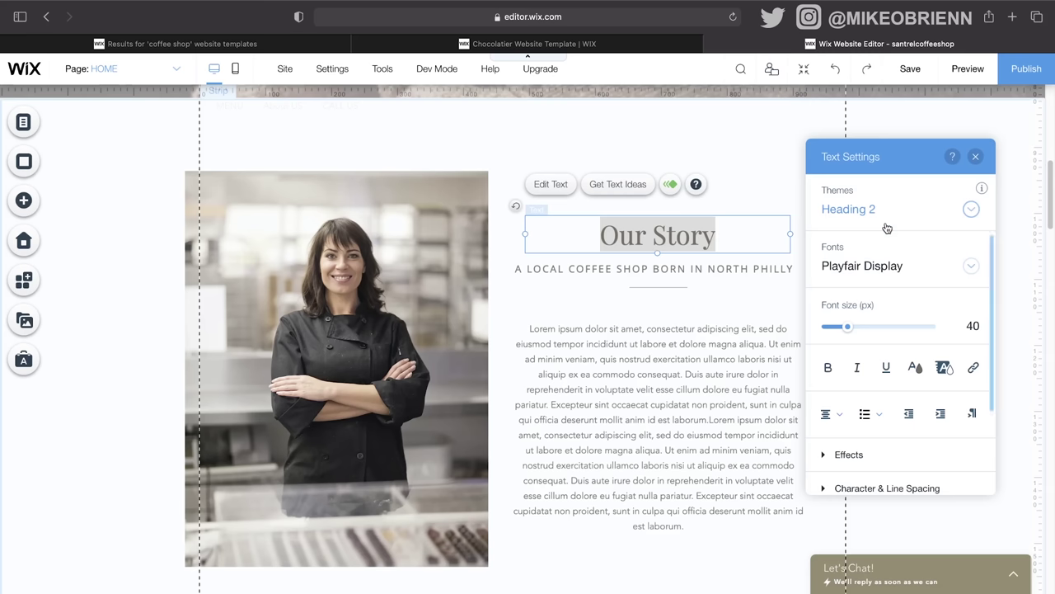
left_click(936, 265)
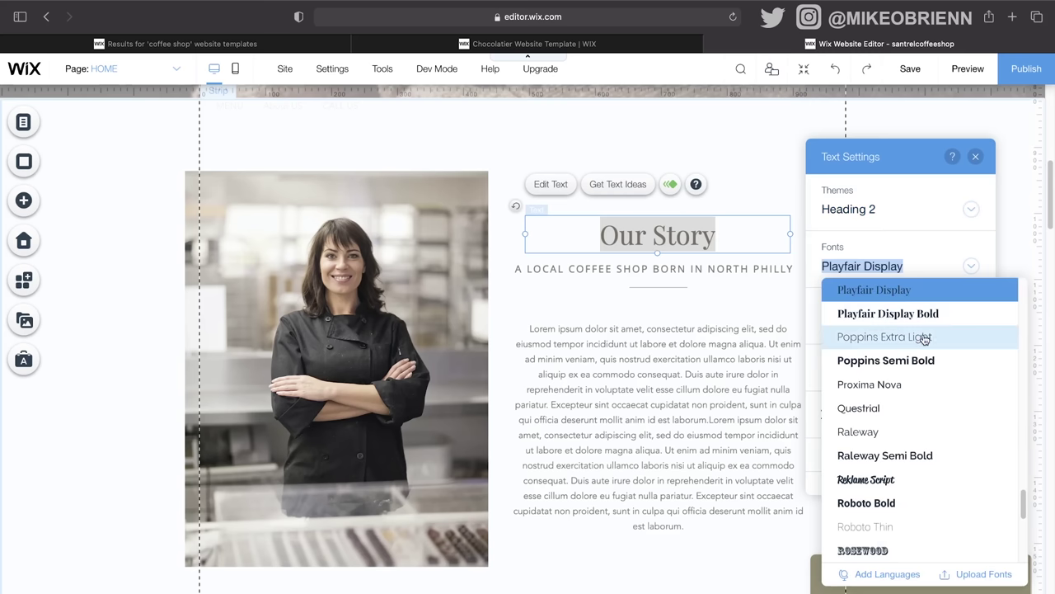
scroll(925, 440, "down", 5)
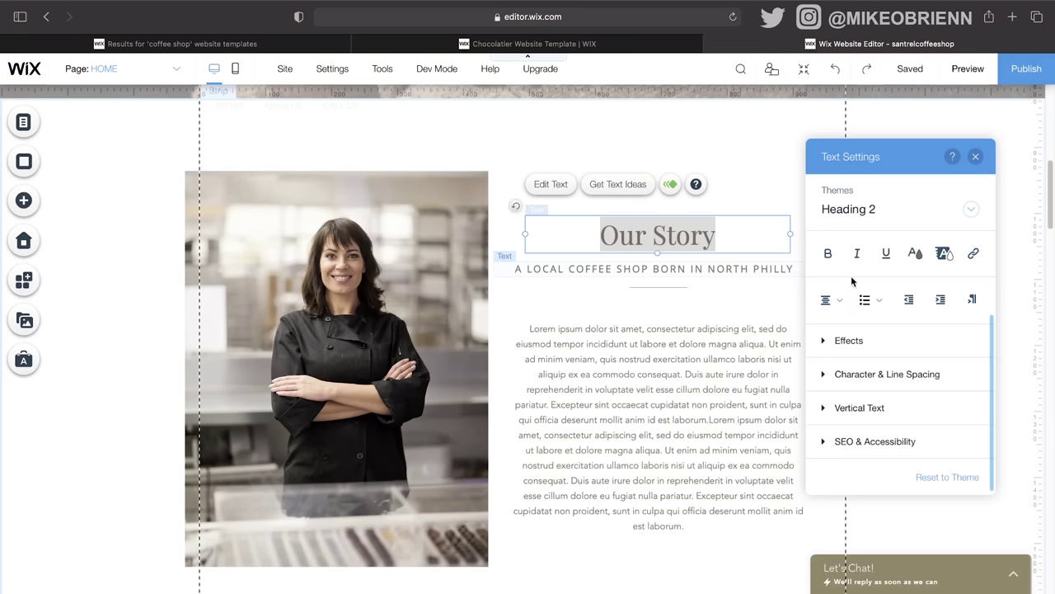
left_click(829, 253)
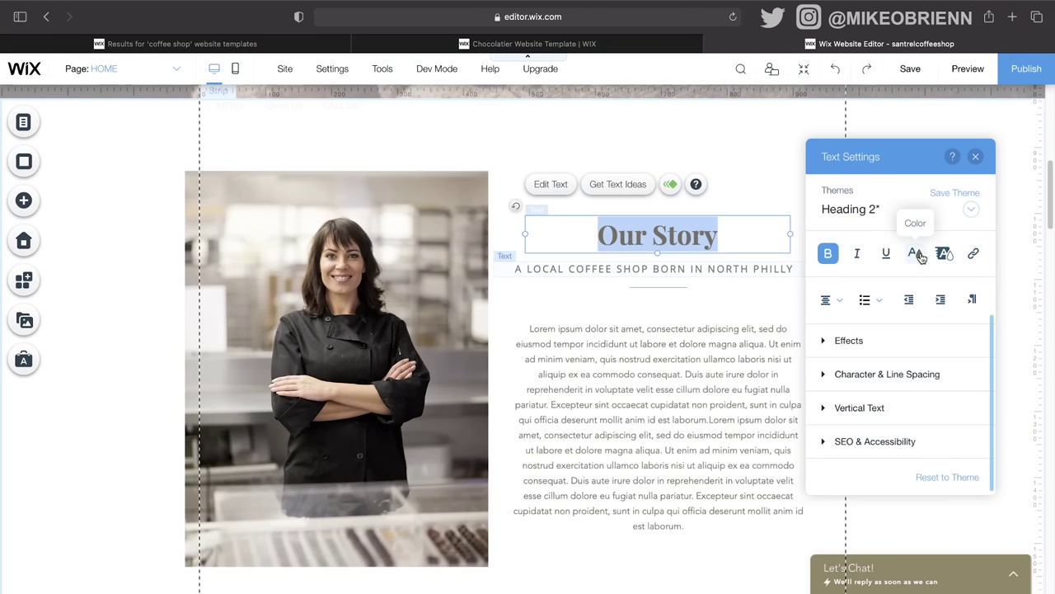
Step: Try an Anchor link on the Our Story heading, cancel without linking, and show the text Effects choices
left_click(974, 255)
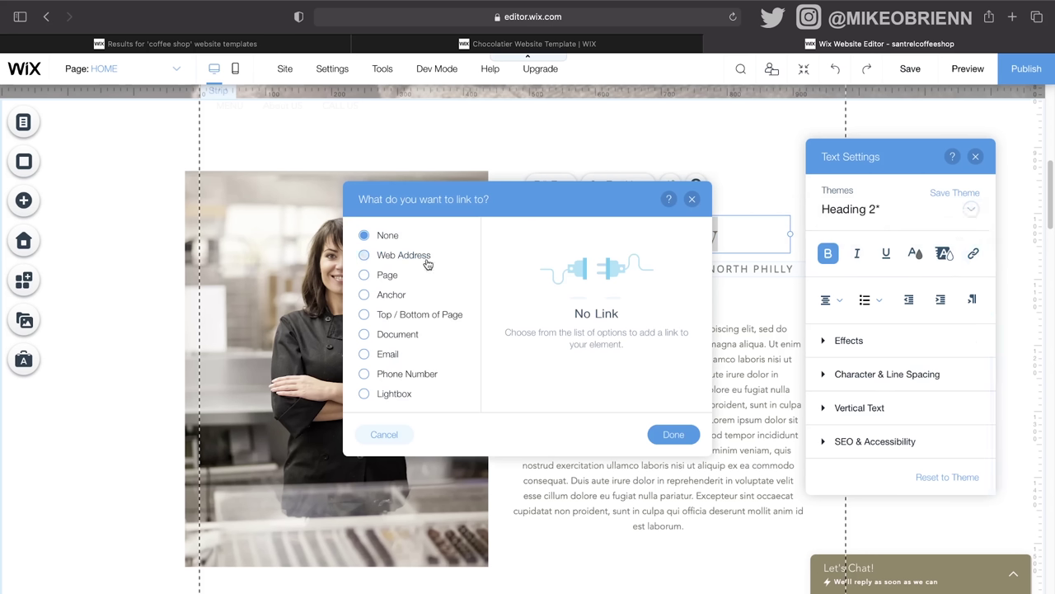
left_click(390, 300)
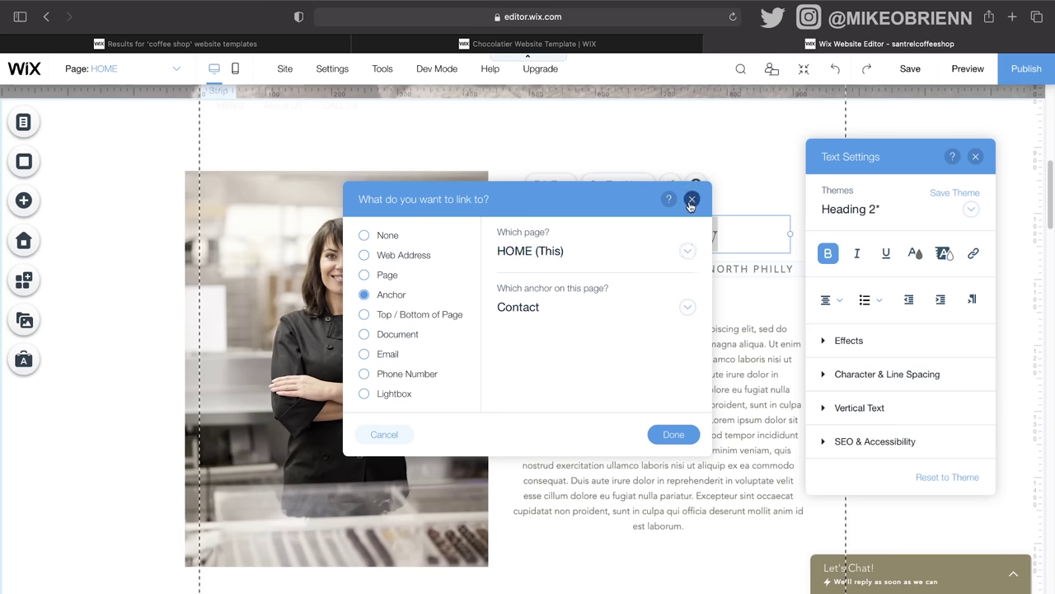
key("Return")
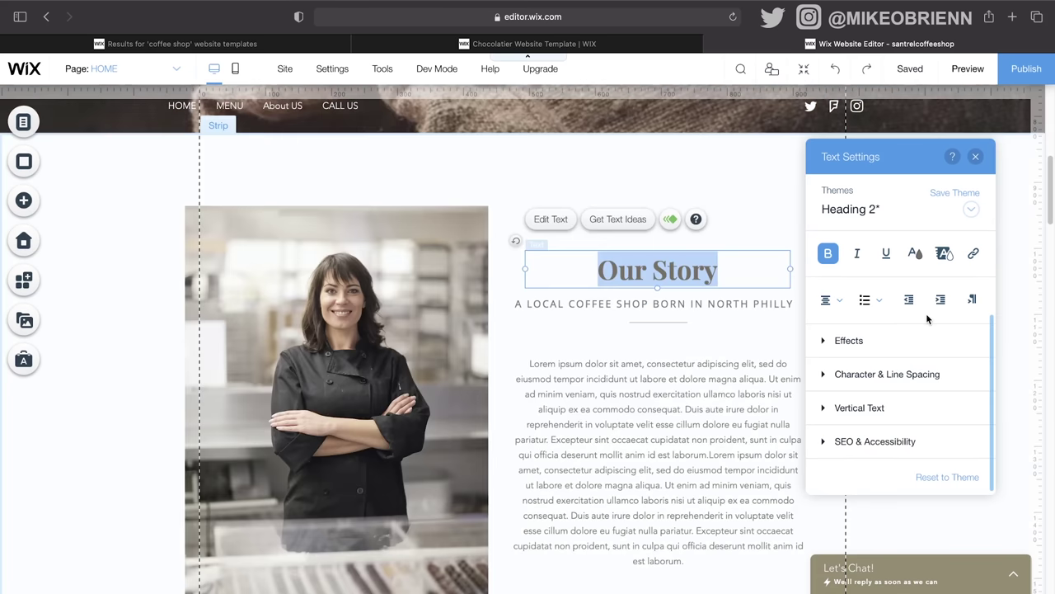
left_click(844, 341)
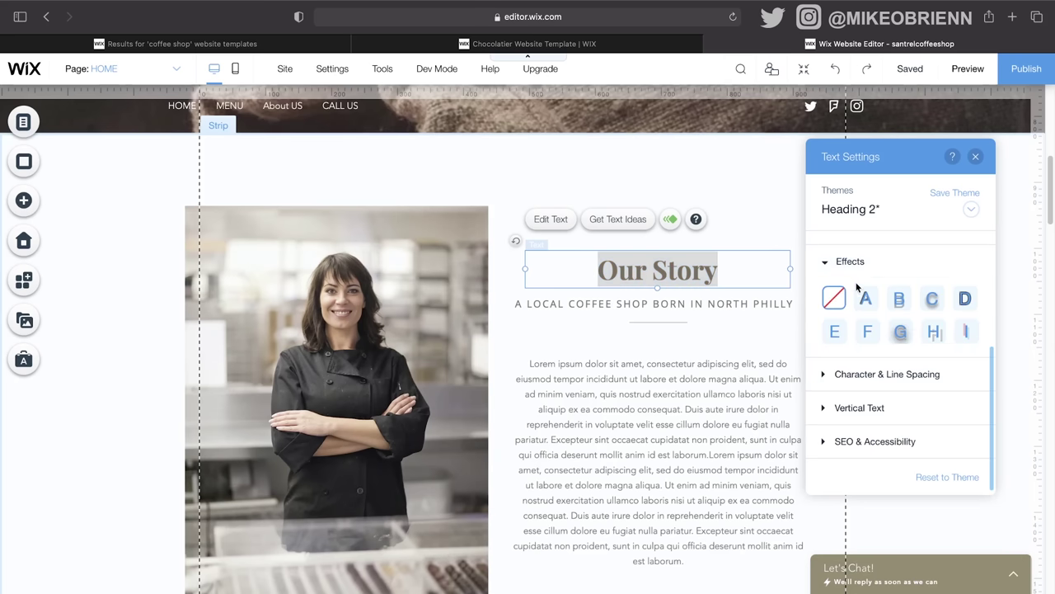
left_click(834, 269)
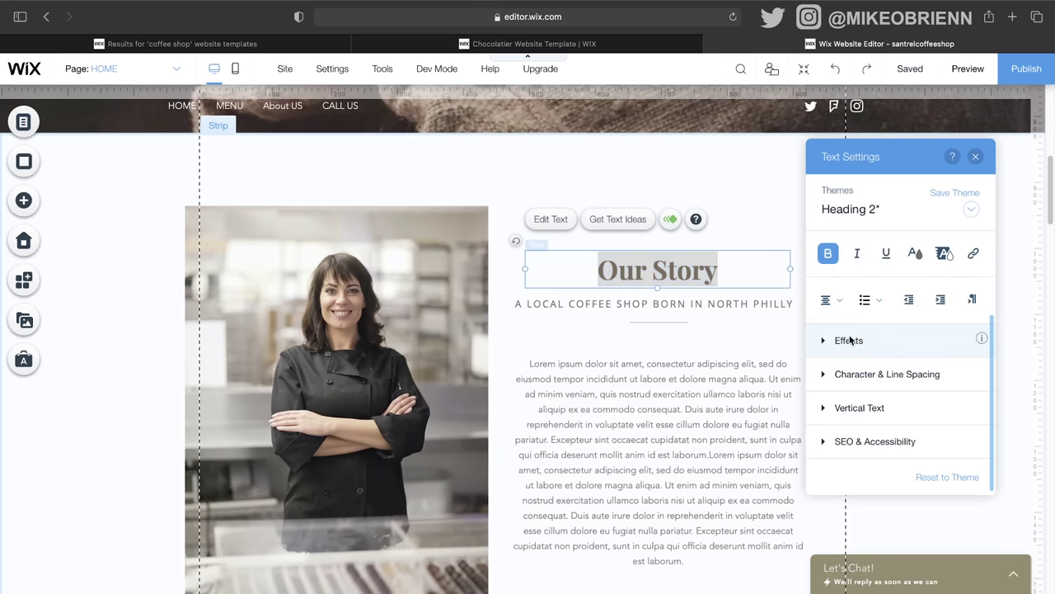
left_click(850, 339)
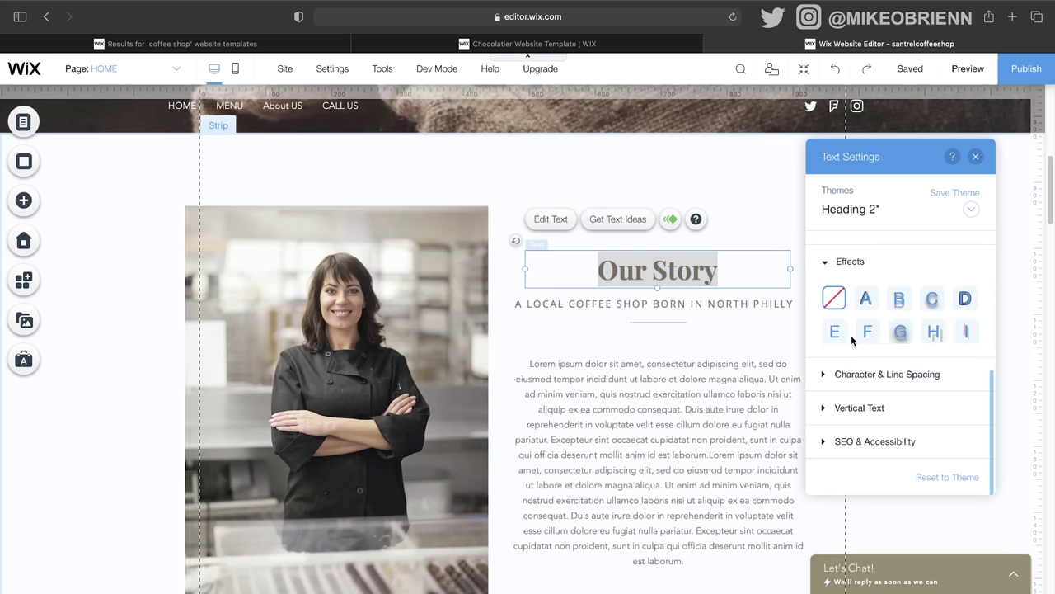
left_click(929, 298)
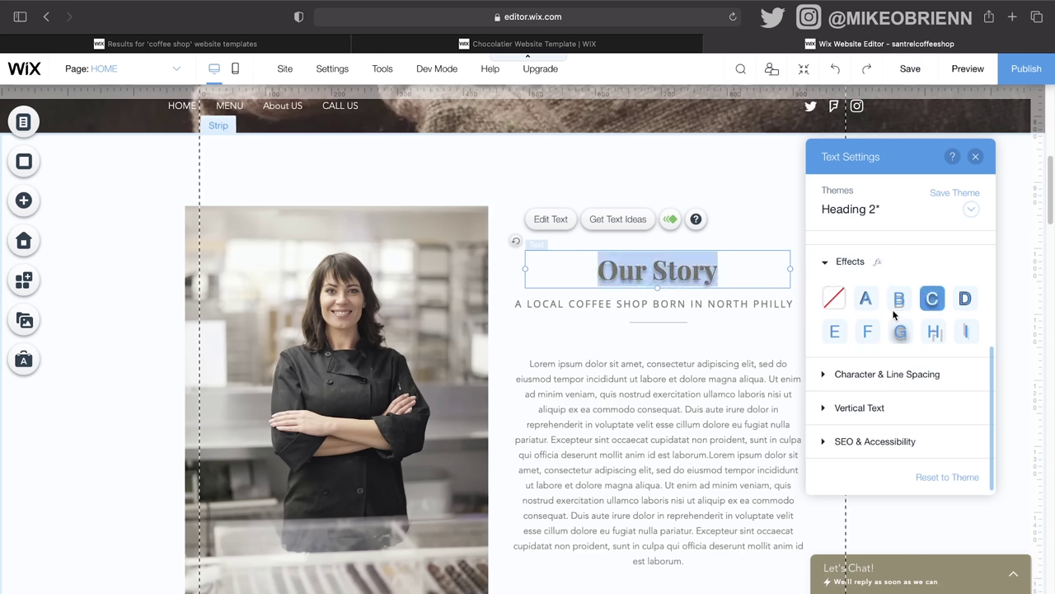
left_click(897, 307)
left_click(900, 332)
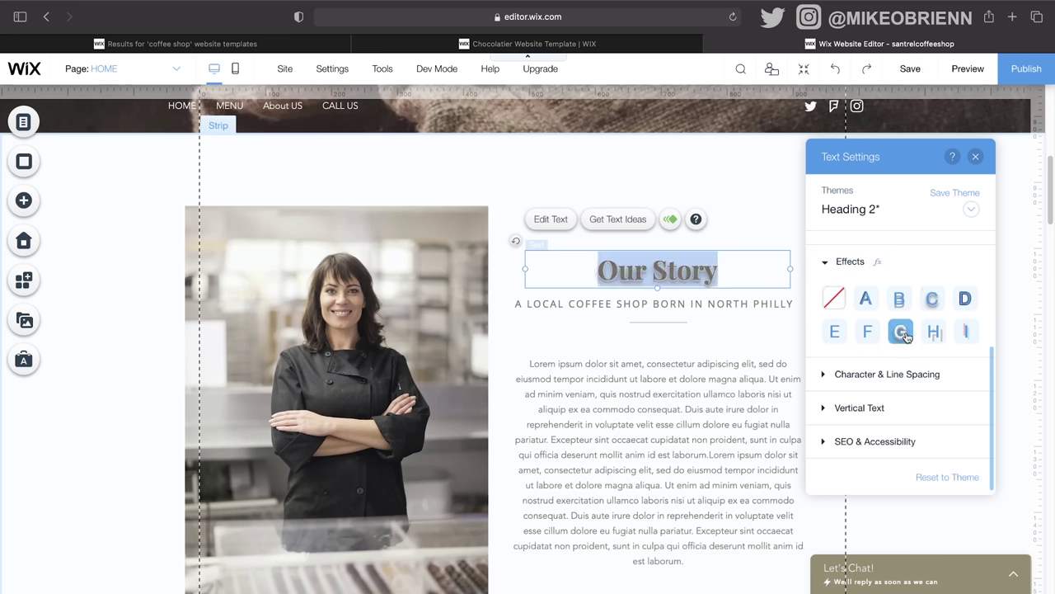
left_click(934, 332)
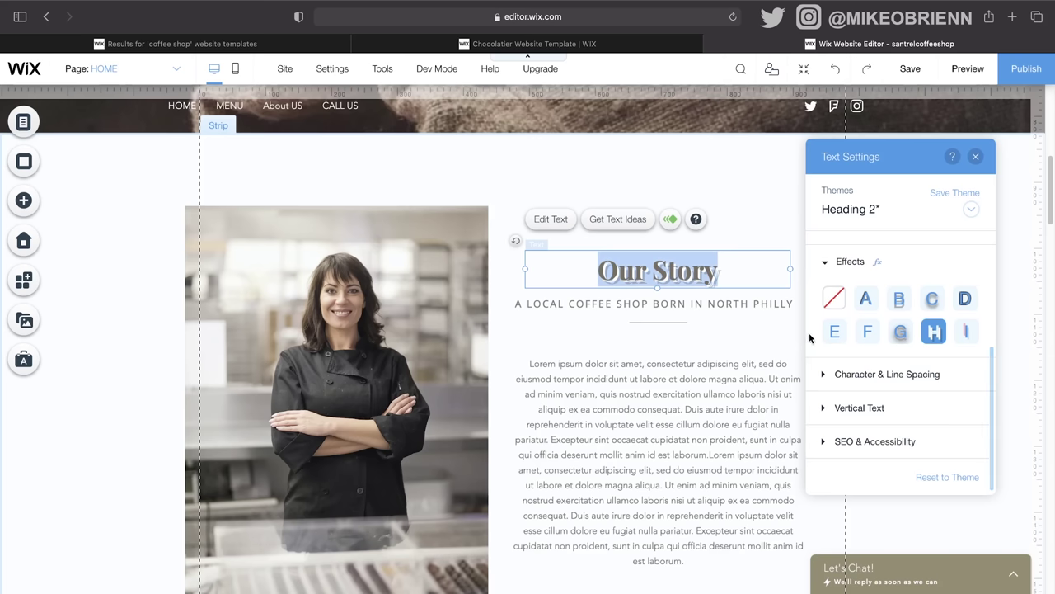
left_click(835, 332)
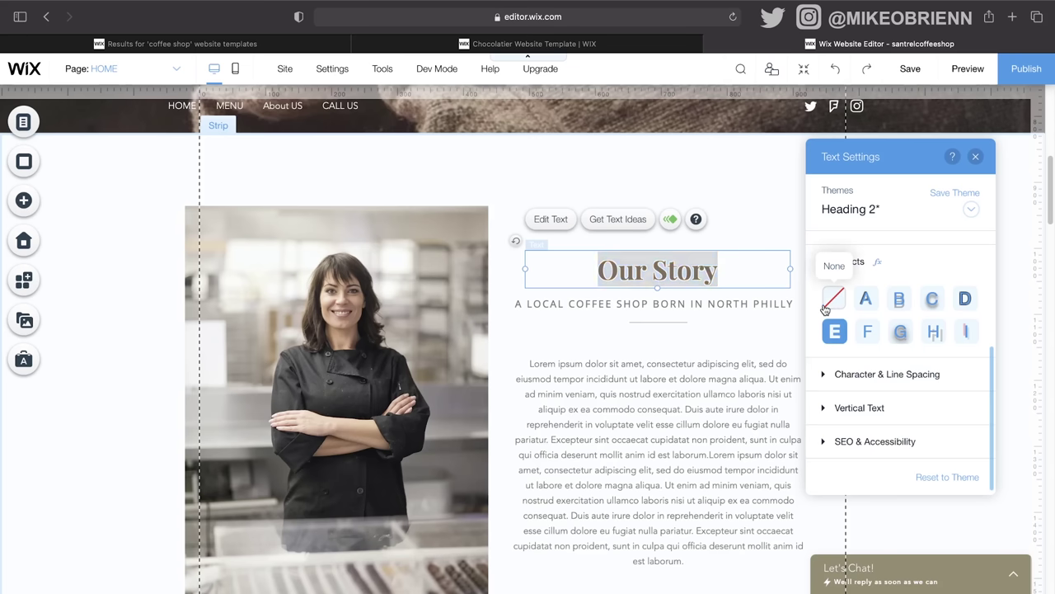
left_click(833, 298)
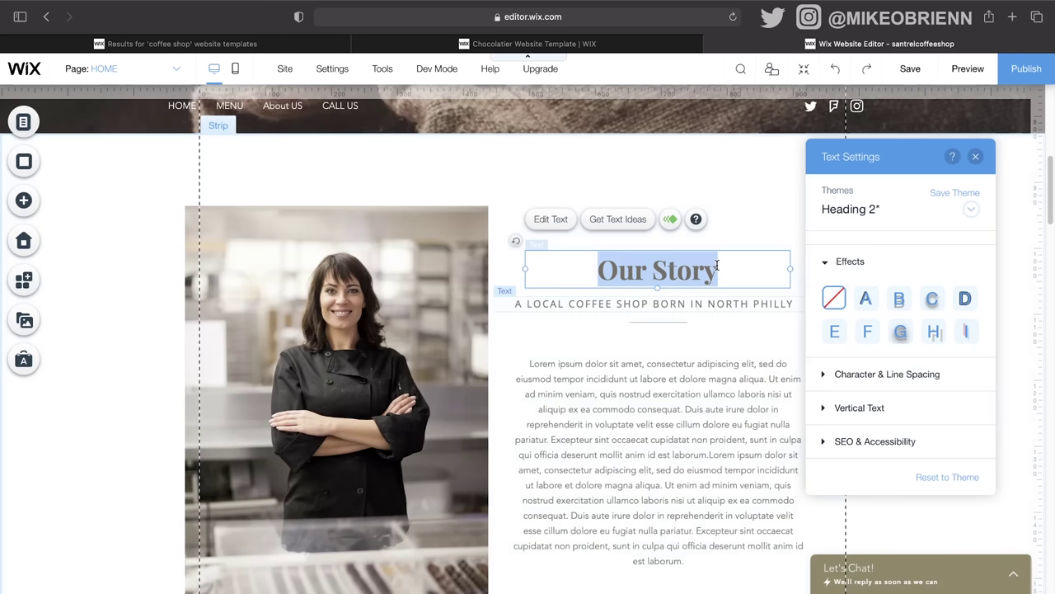
left_click(839, 374)
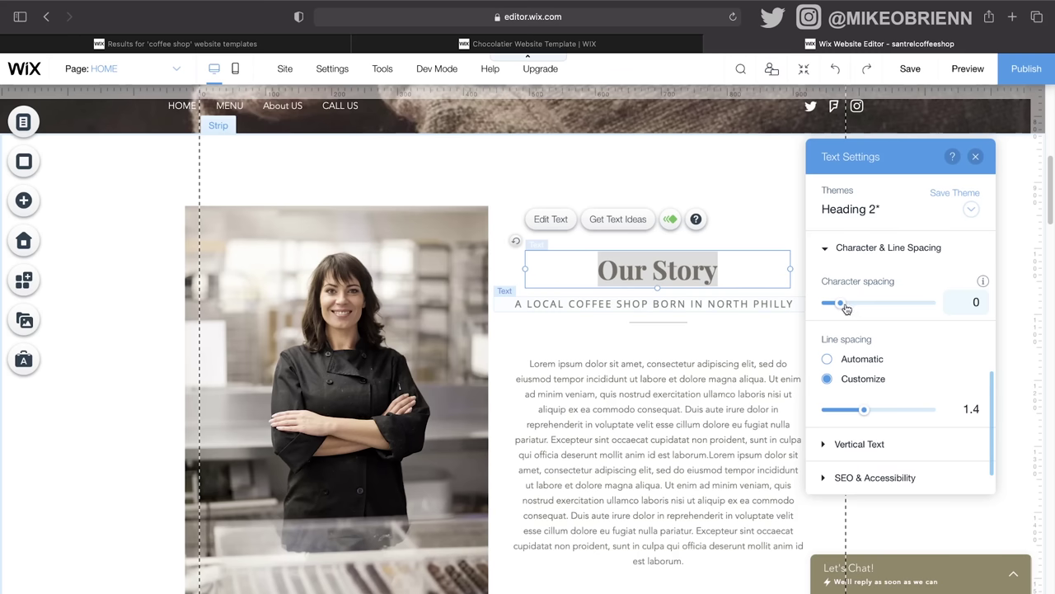
Step: Set the Our Story heading's character spacing to 0.25, then reveal the Vertical Text and heading tag settings
left_click_drag(841, 309, 871, 306)
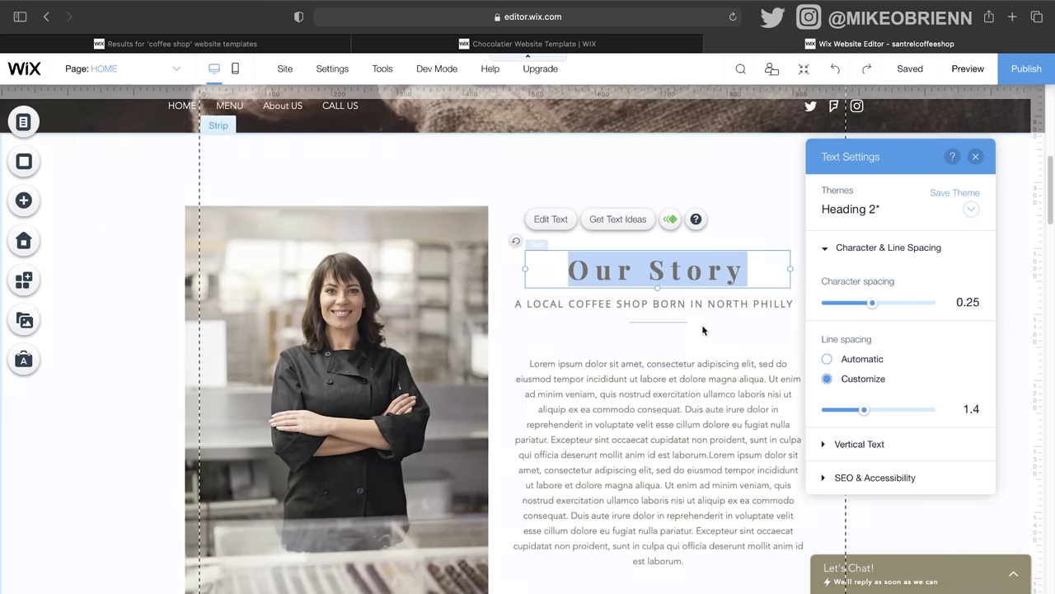
scroll(903, 386, "down", 1)
scroll(903, 386, "down", 2)
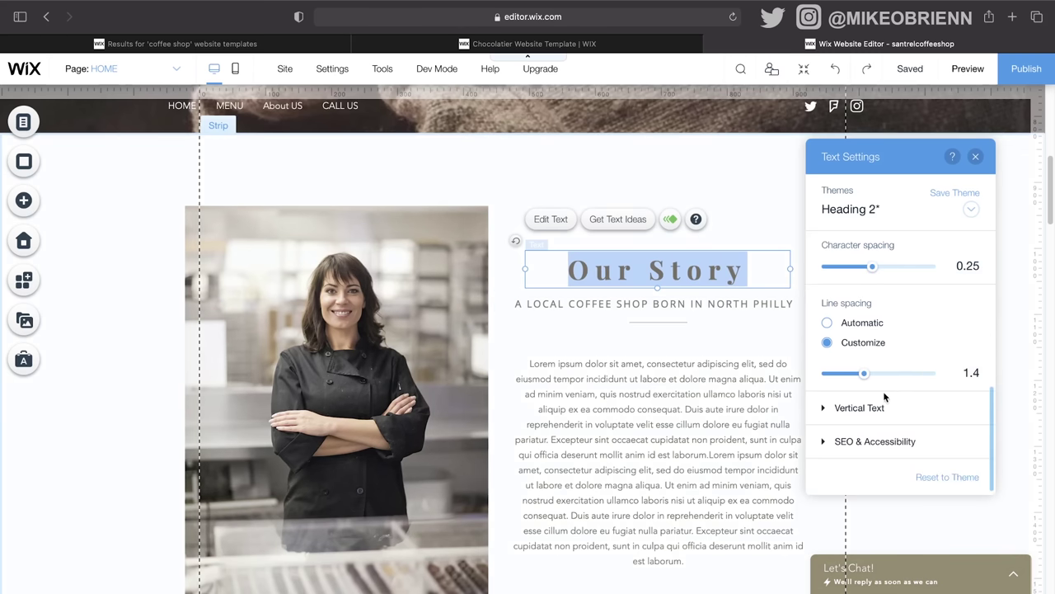
left_click(882, 407)
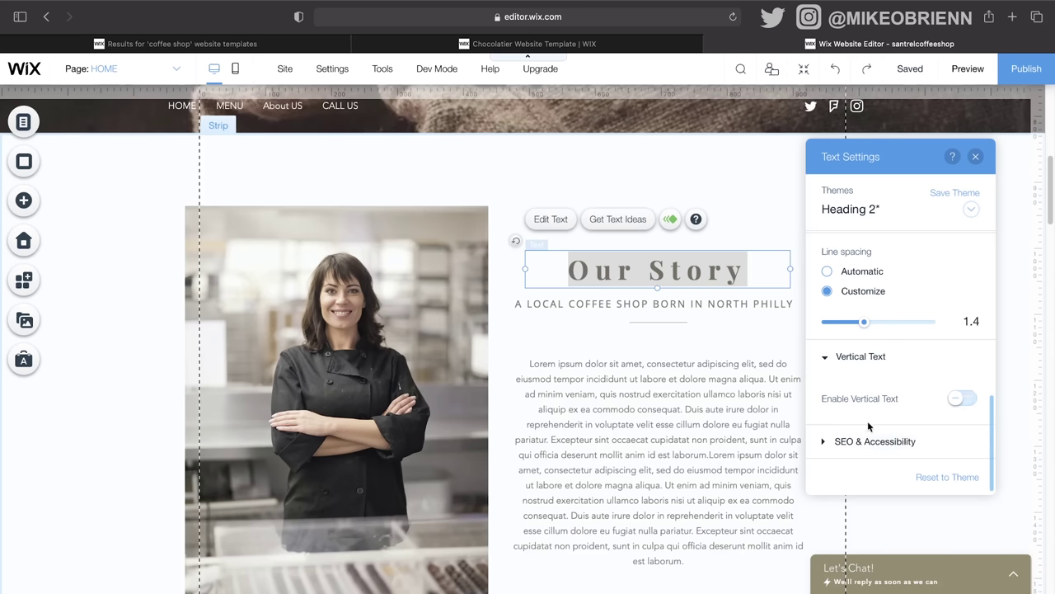
left_click(840, 441)
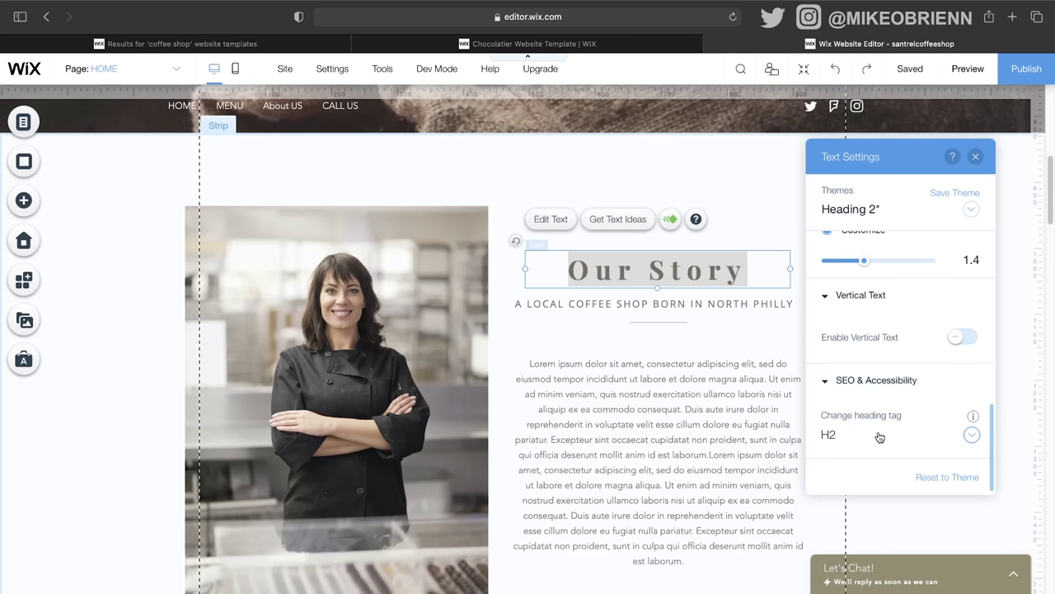
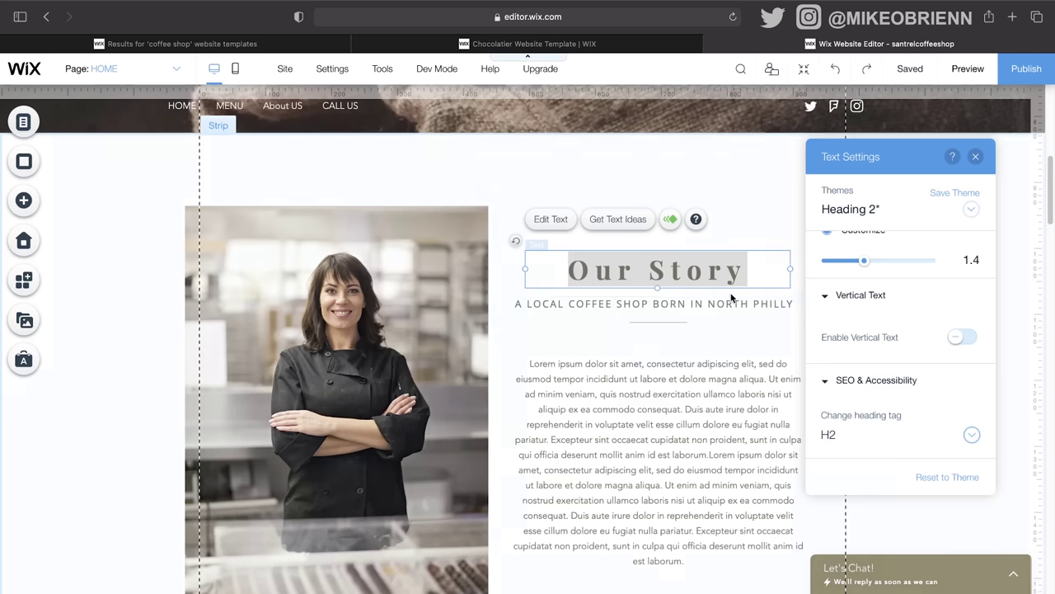
Step: Select the Our Story strip and open its layout and background options
left_click(731, 323)
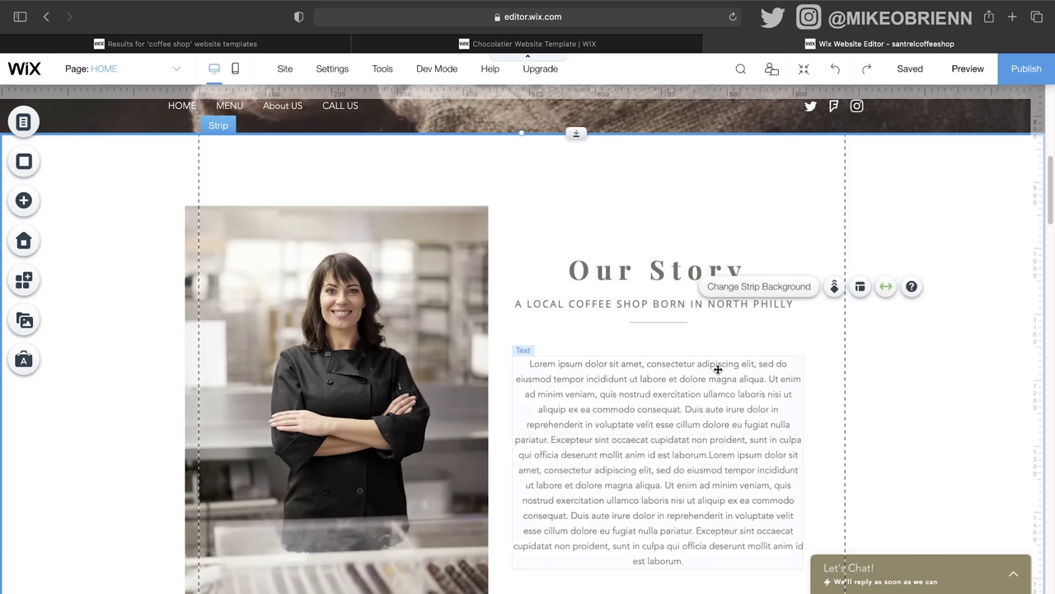
scroll(729, 322, "down", 2)
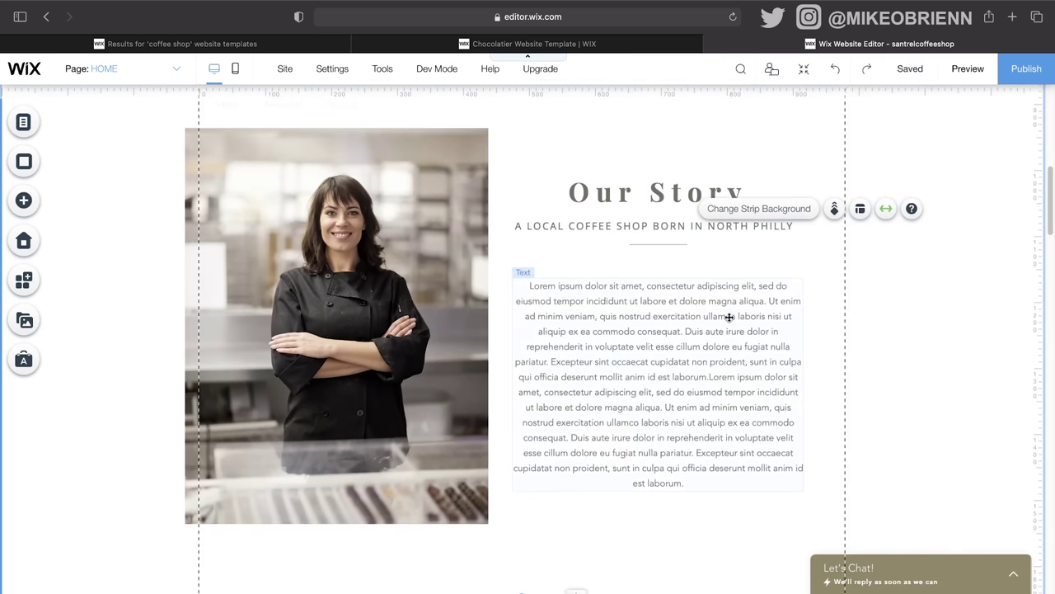
scroll(729, 316, "up", 1)
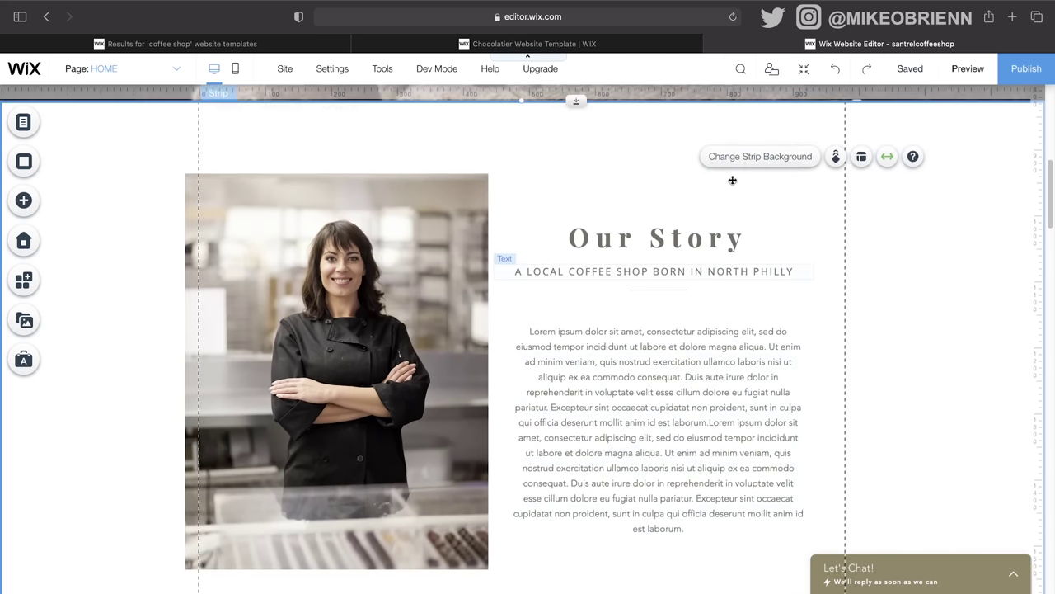
left_click_drag(626, 132, 522, 141)
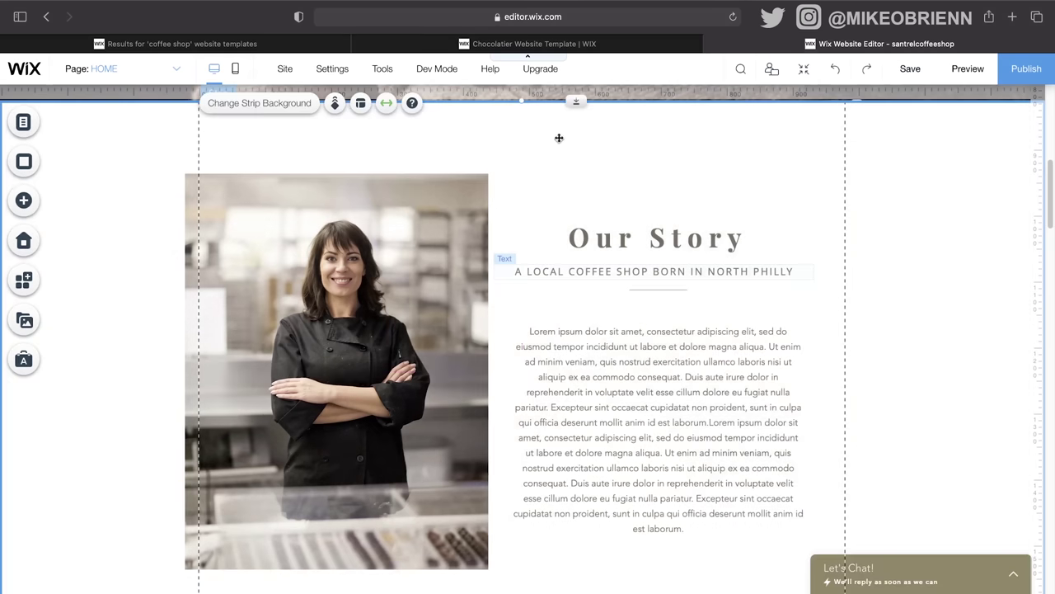
left_click(559, 138)
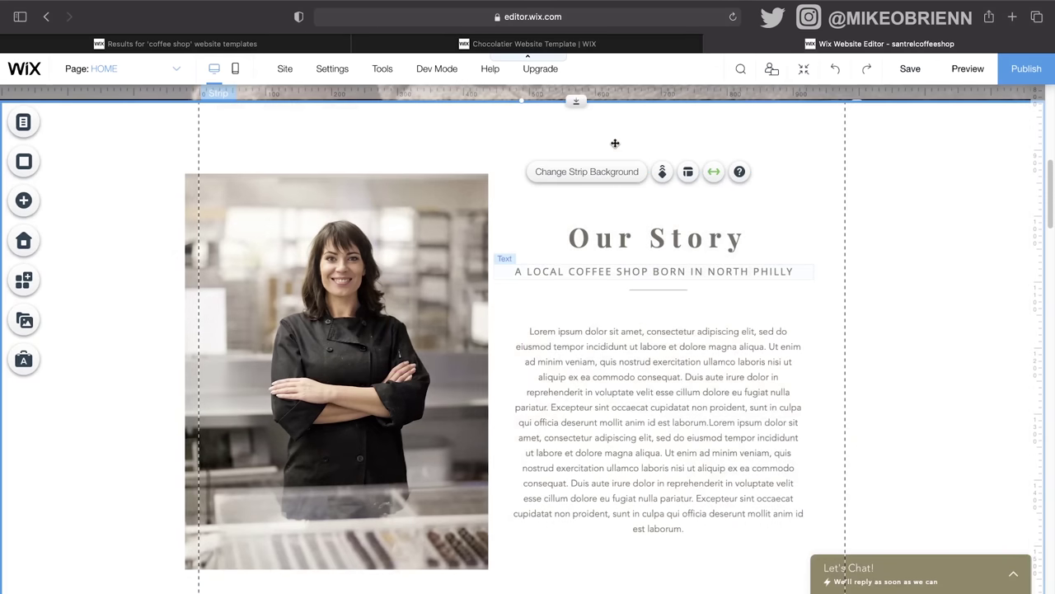
left_click(687, 173)
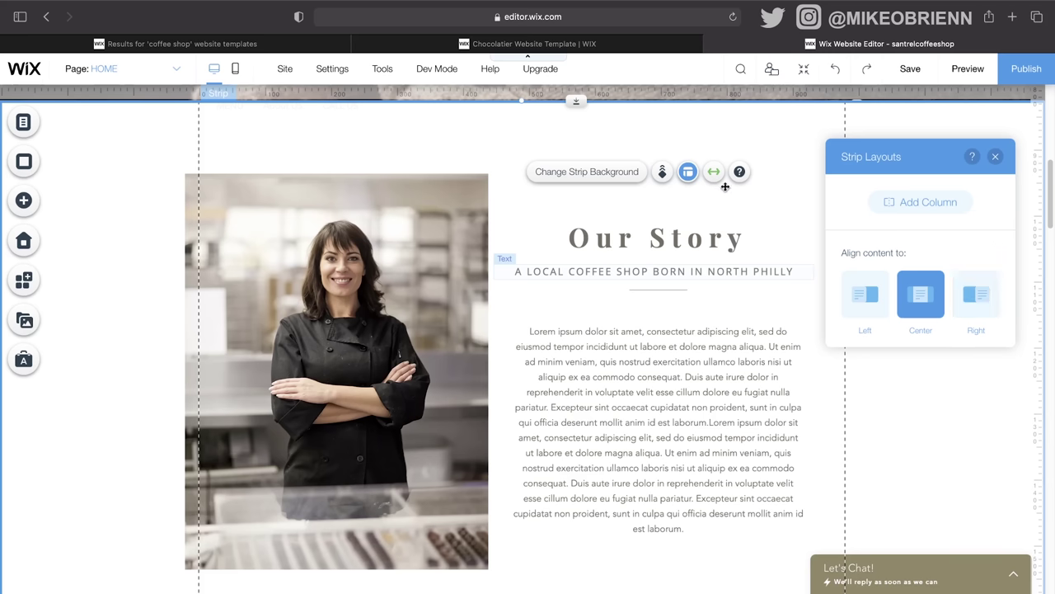
left_click(625, 175)
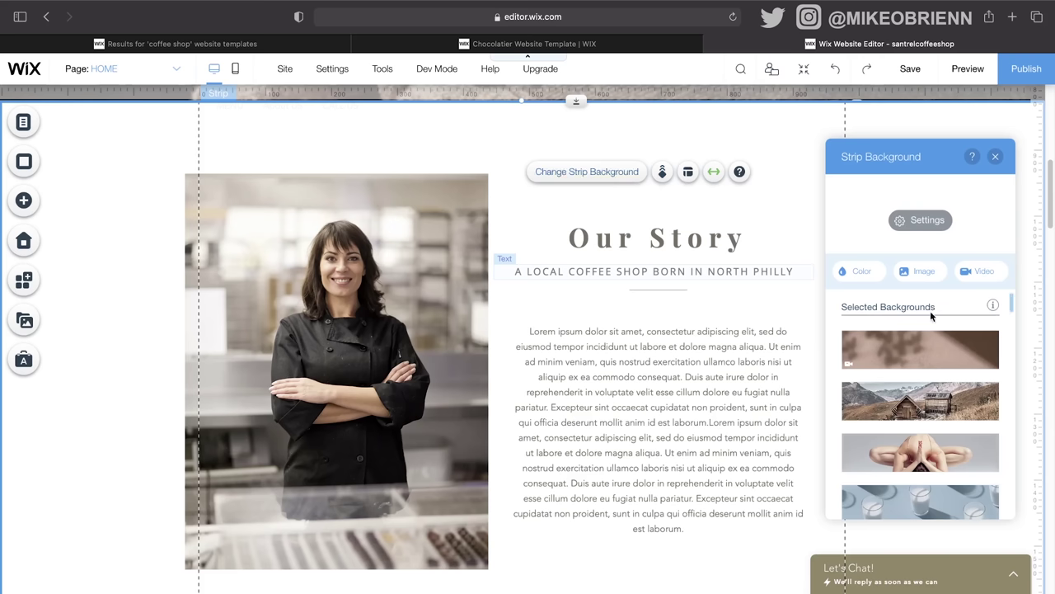
Step: Set the Our Story strip background to the dark brown #302D22 colour
scroll(927, 351, "down", 3)
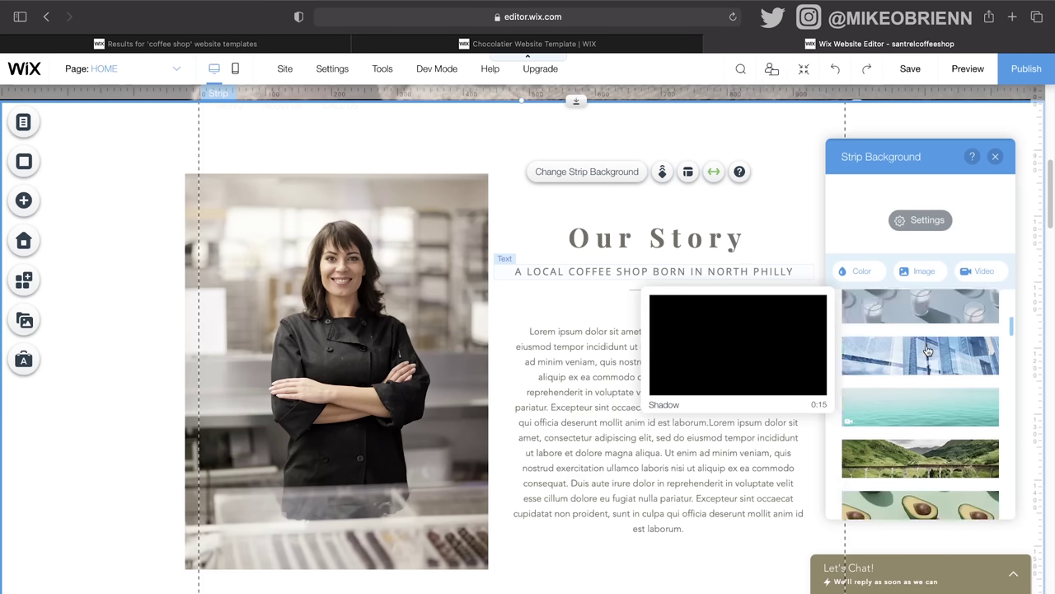
left_click(850, 272)
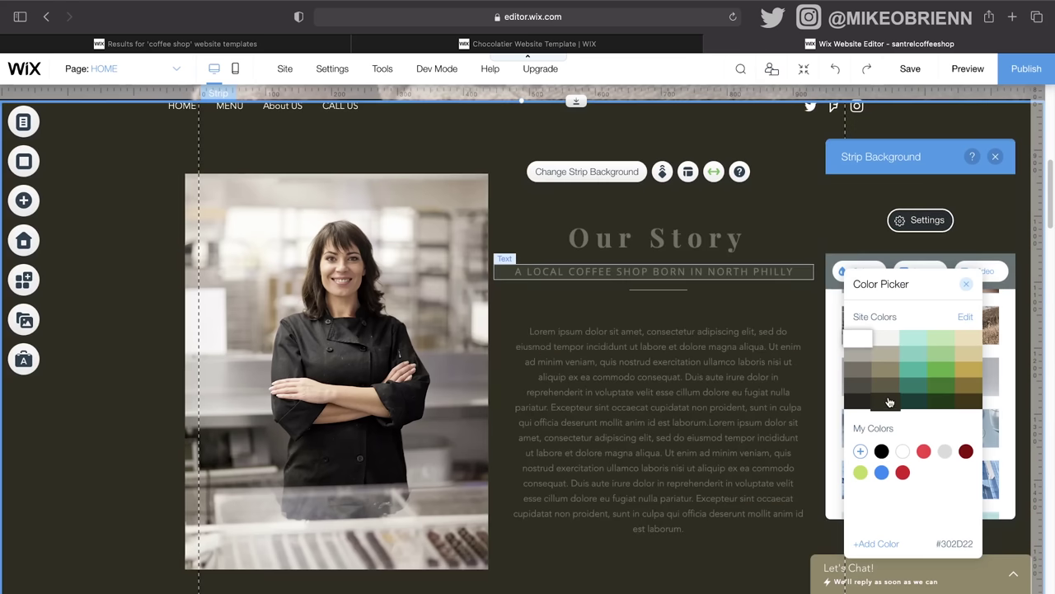
left_click(889, 401)
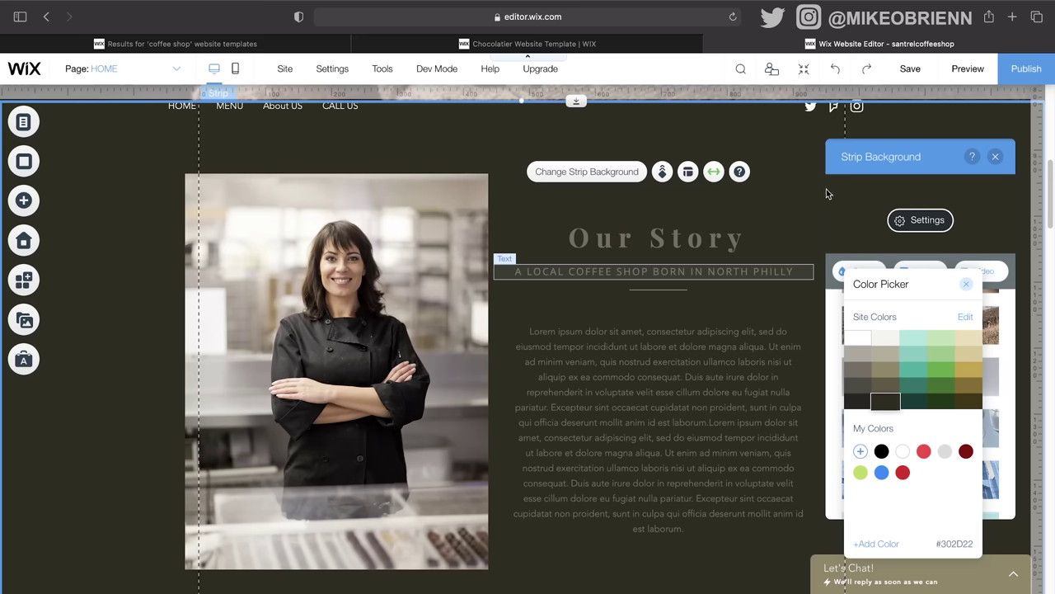
left_click(996, 158)
left_click(996, 158)
scroll(952, 265, "up", 10)
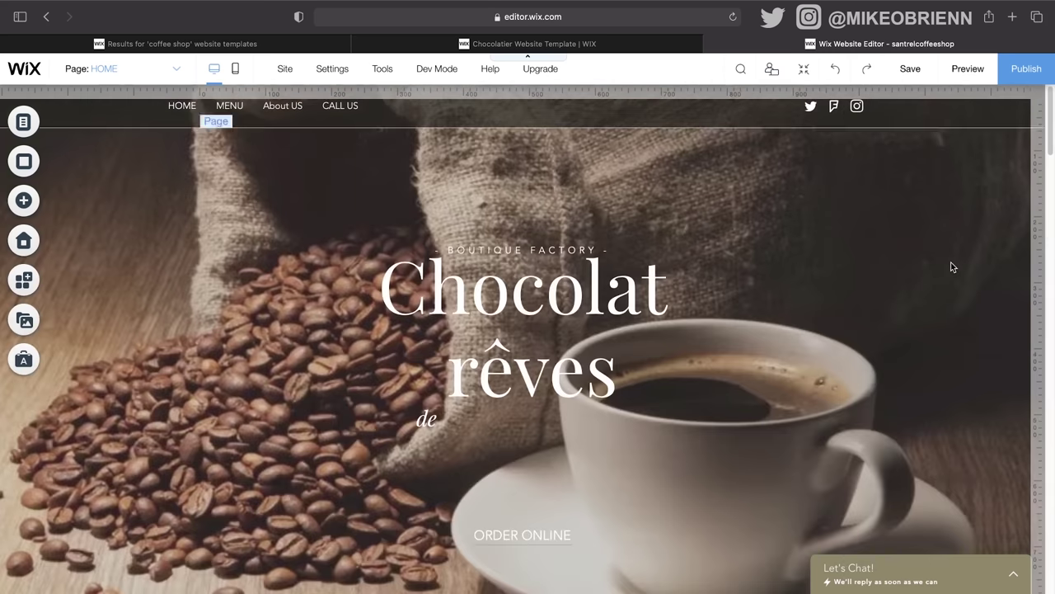
scroll(951, 267, "down", 10)
scroll(806, 332, "down", 2)
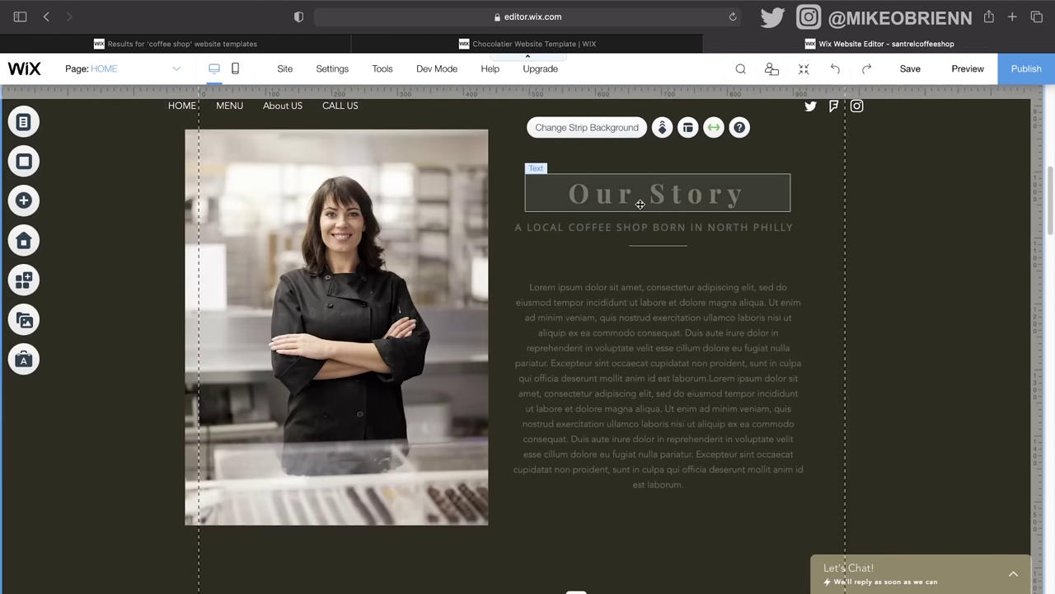
left_click(598, 192)
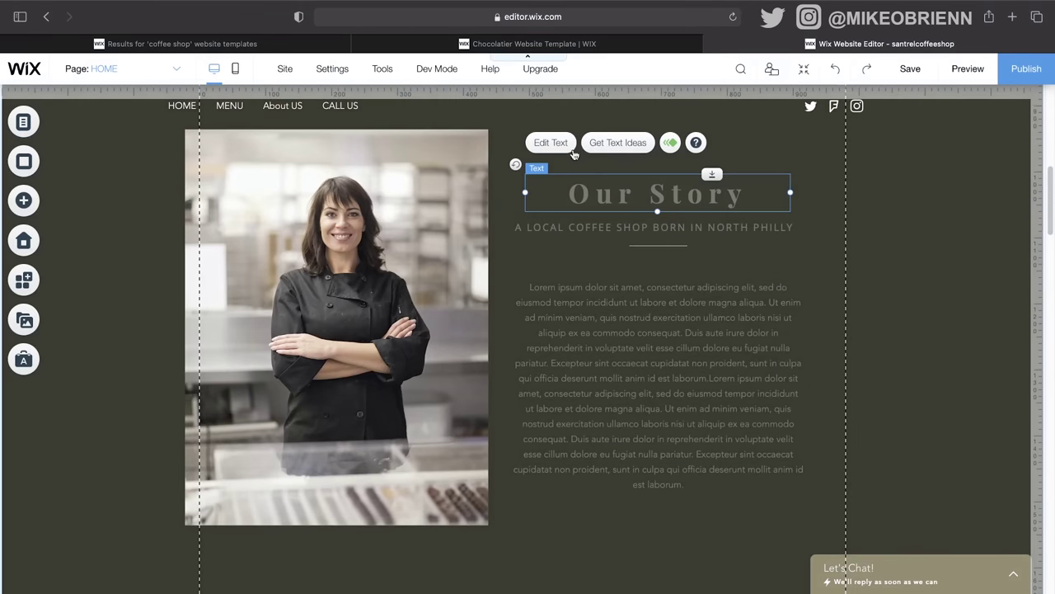
Step: Make the Our Story heading text white
left_click(559, 145)
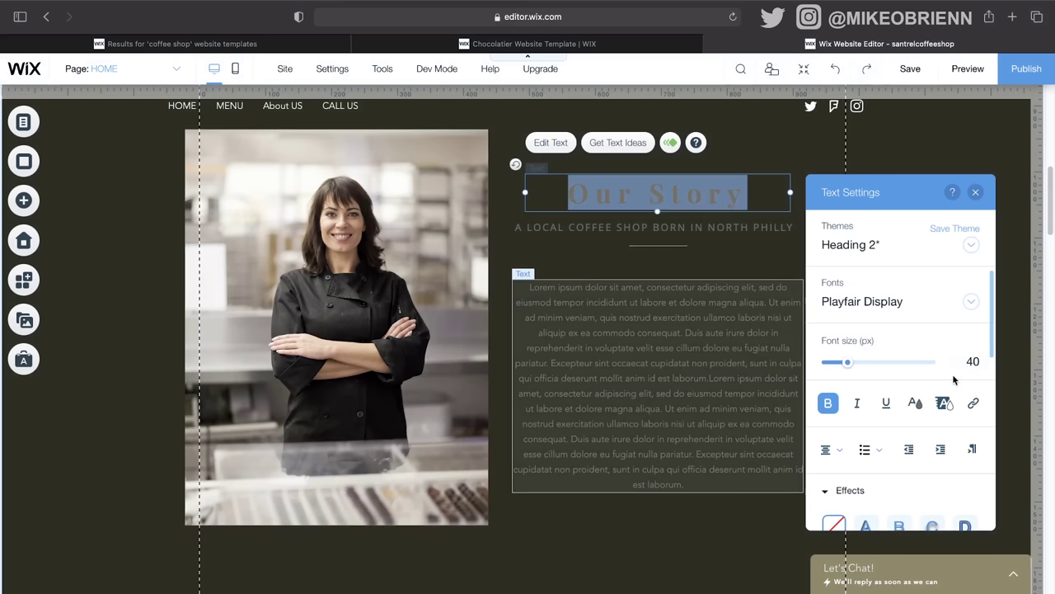
scroll(948, 412, "down", 3)
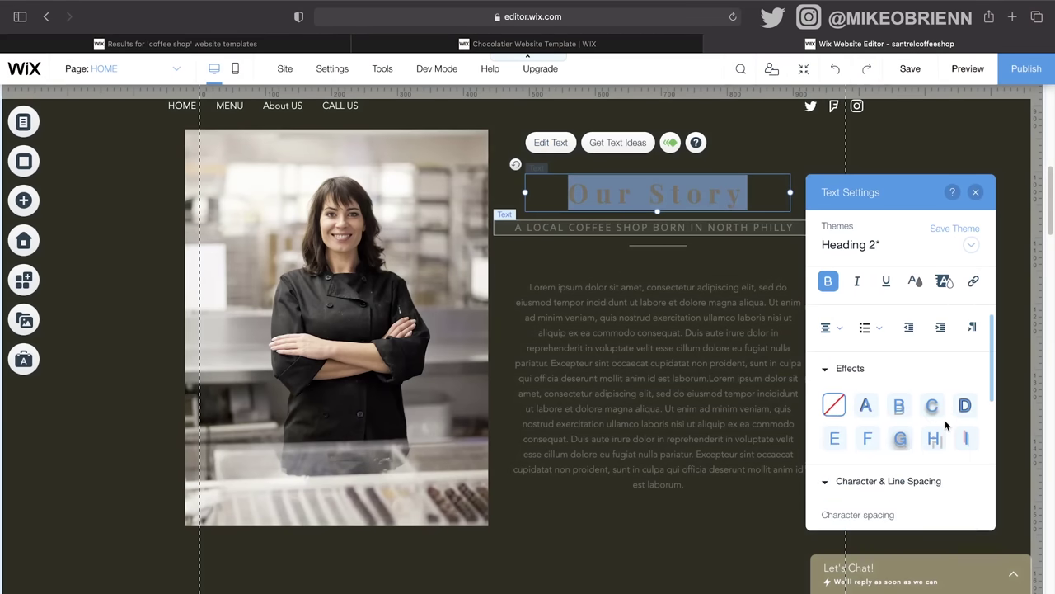
scroll(945, 424, "up", 3)
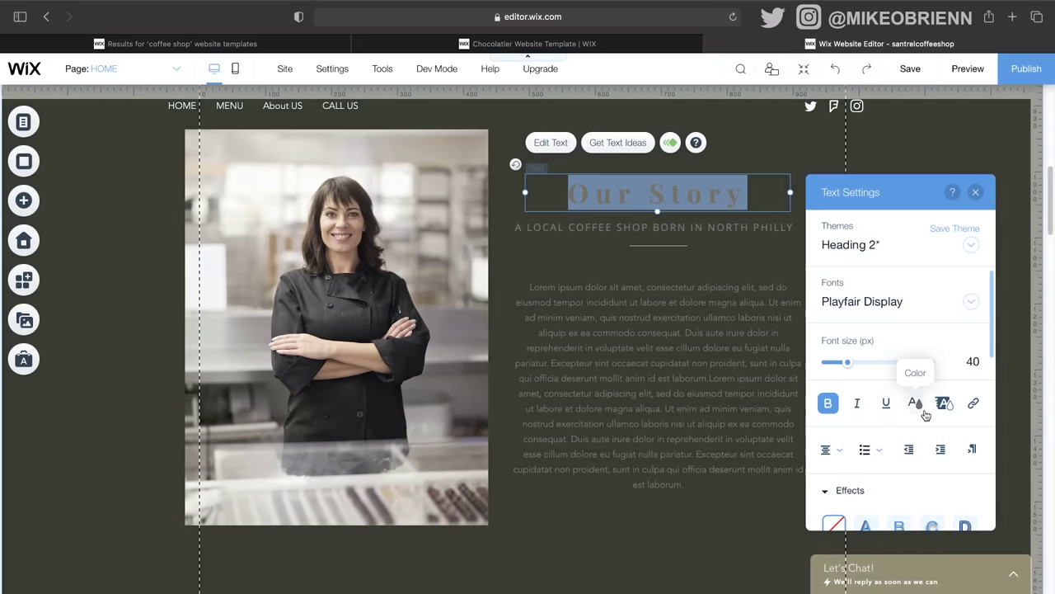
left_click(915, 402)
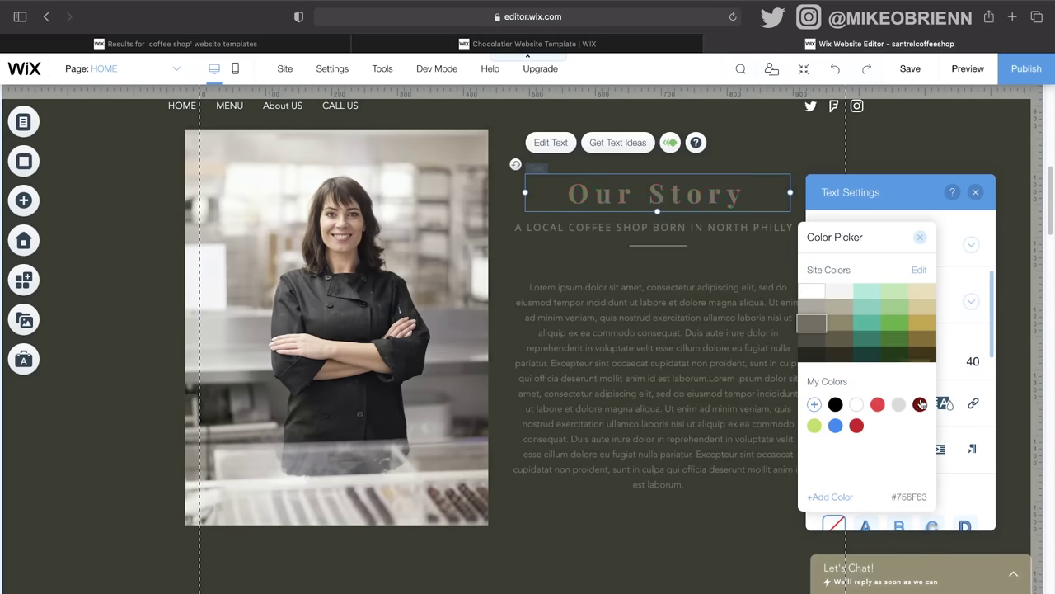
left_click(815, 290)
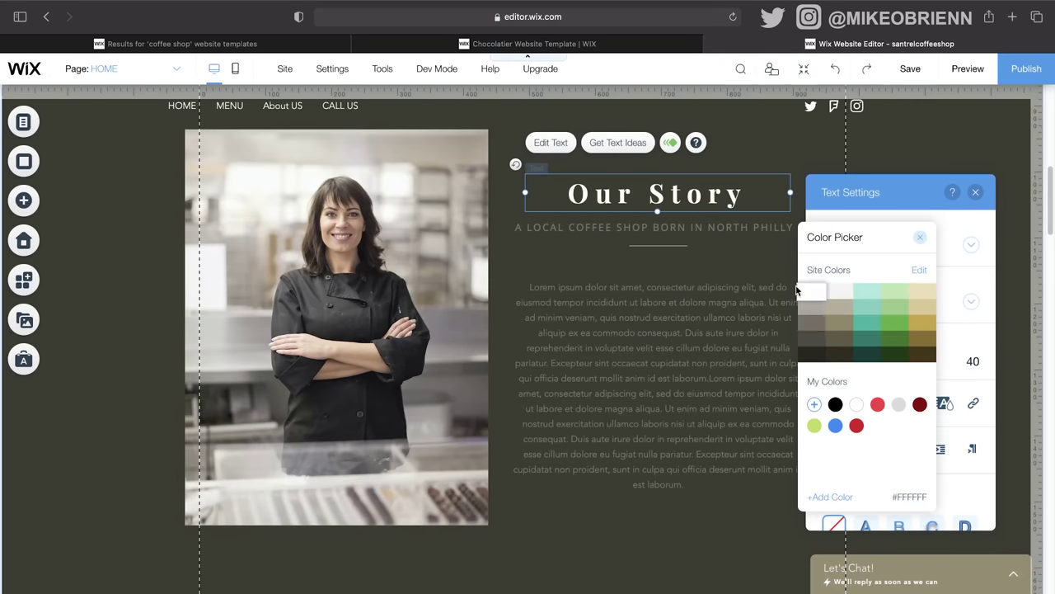
left_click(725, 237)
left_click(724, 333)
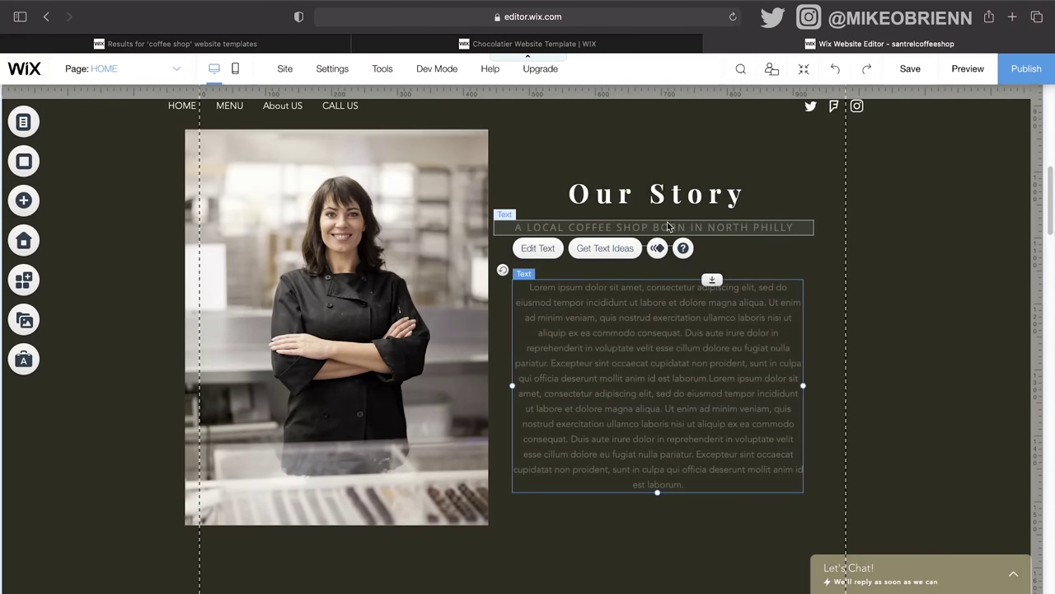
Step: Change the subtitle text colour to light grey #ADA9A0
left_click(587, 227)
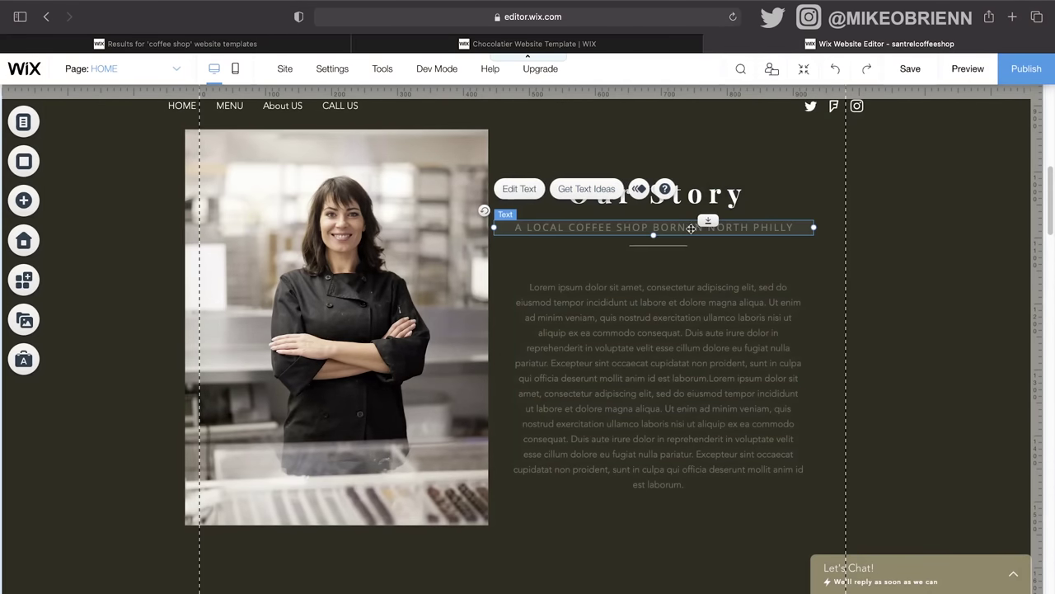
left_click(509, 190)
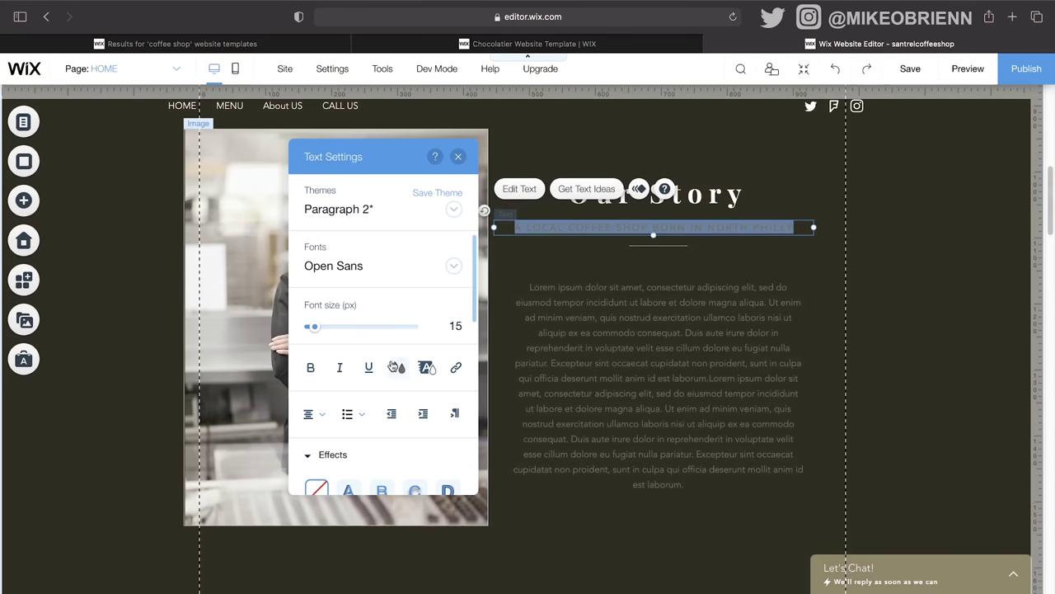
left_click(395, 367)
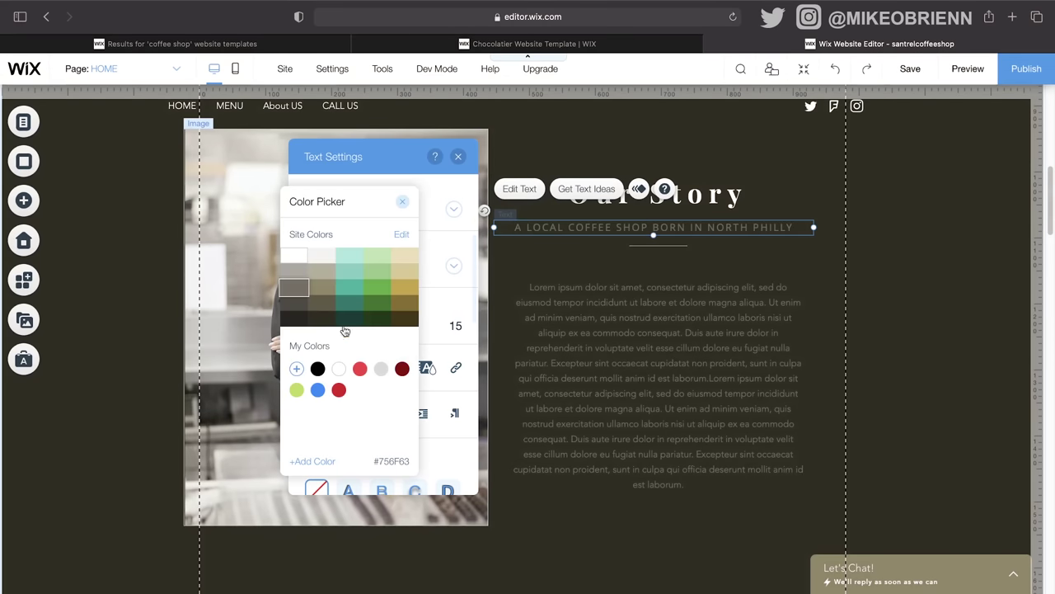
left_click(303, 269)
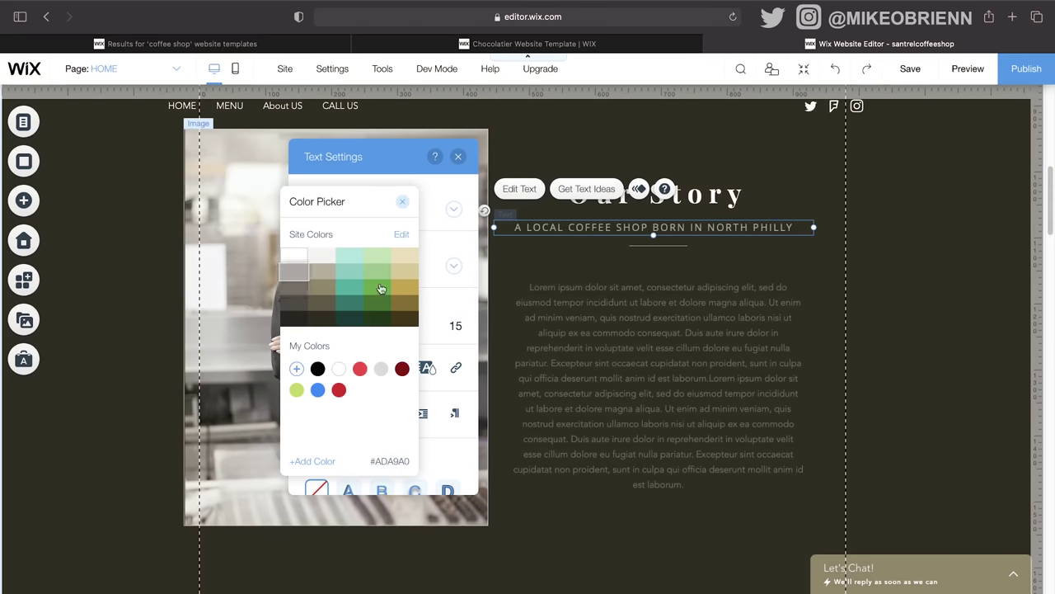
left_click(405, 203)
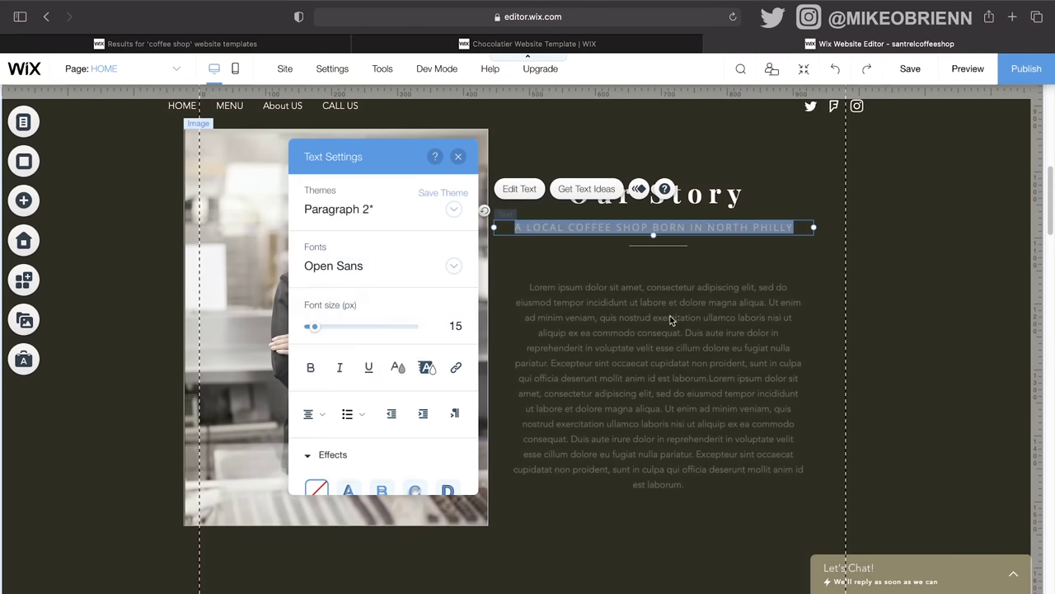
left_click(629, 326)
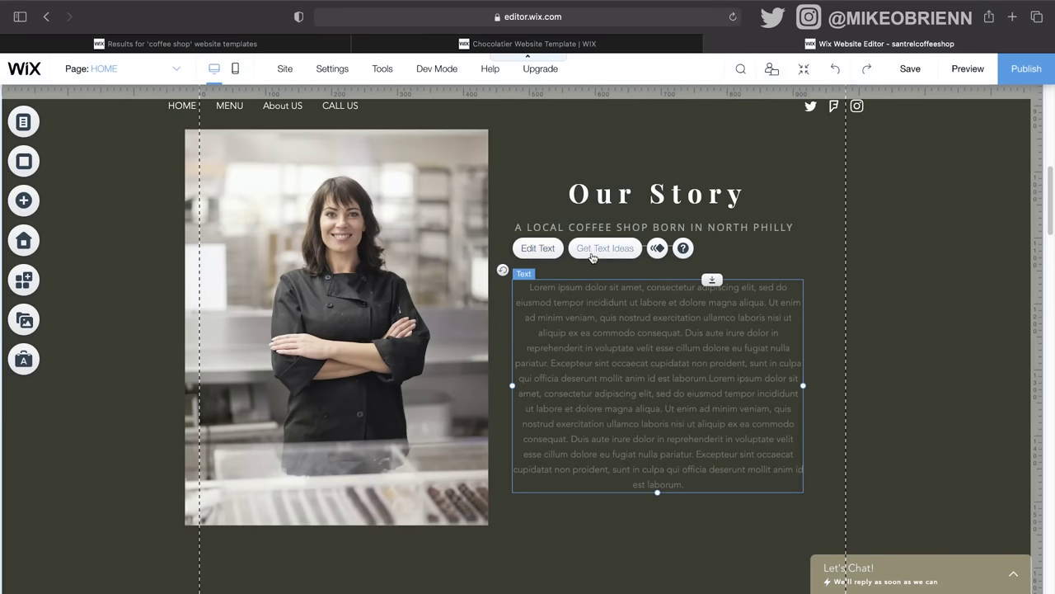
Step: Give the lorem ipsum paragraph light grey #ADA9A0 text
left_click(537, 248)
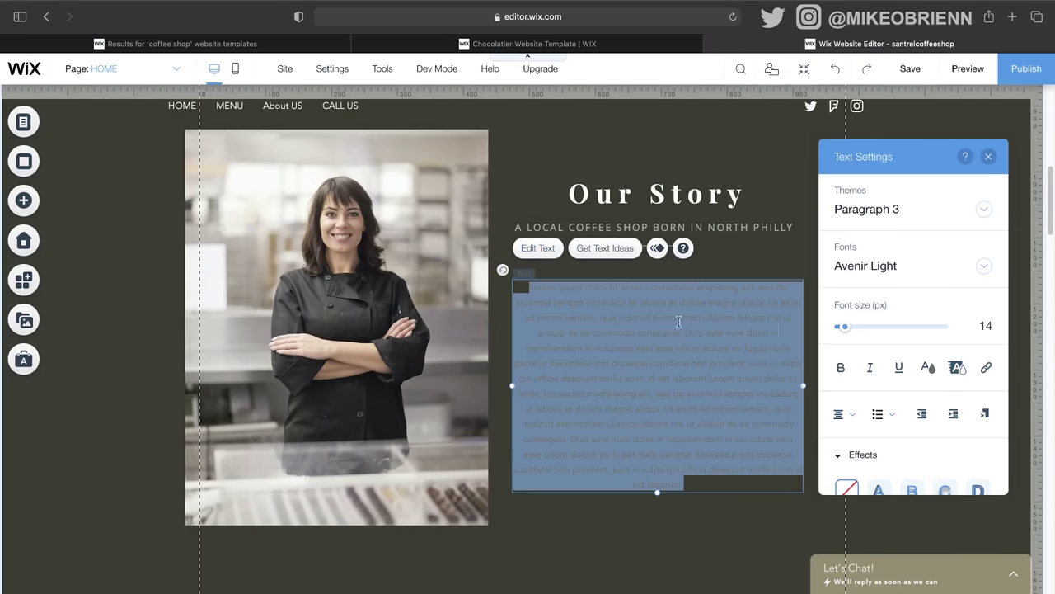
left_click(925, 366)
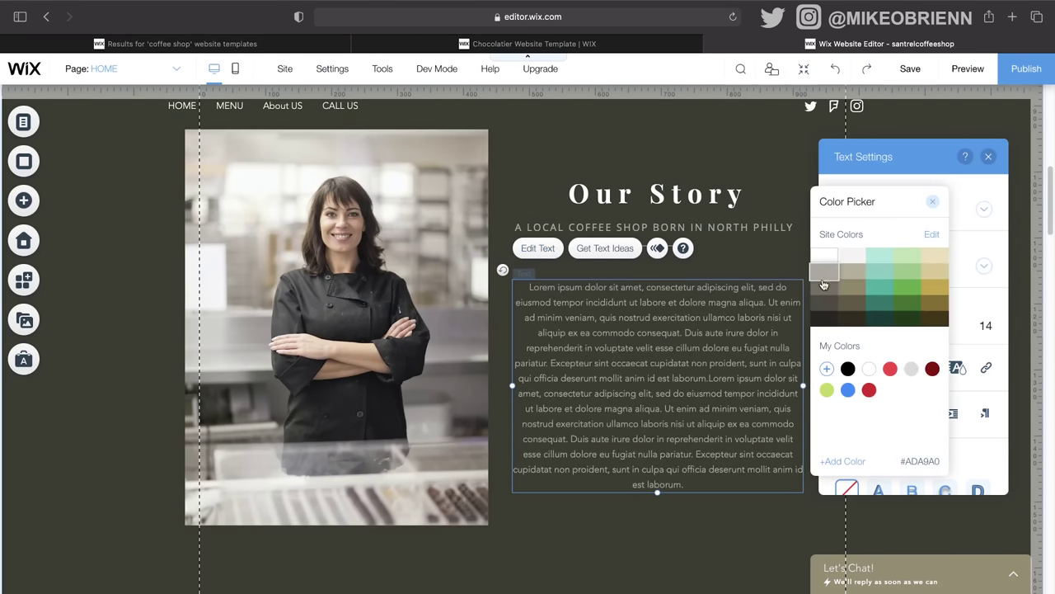
left_click(987, 158)
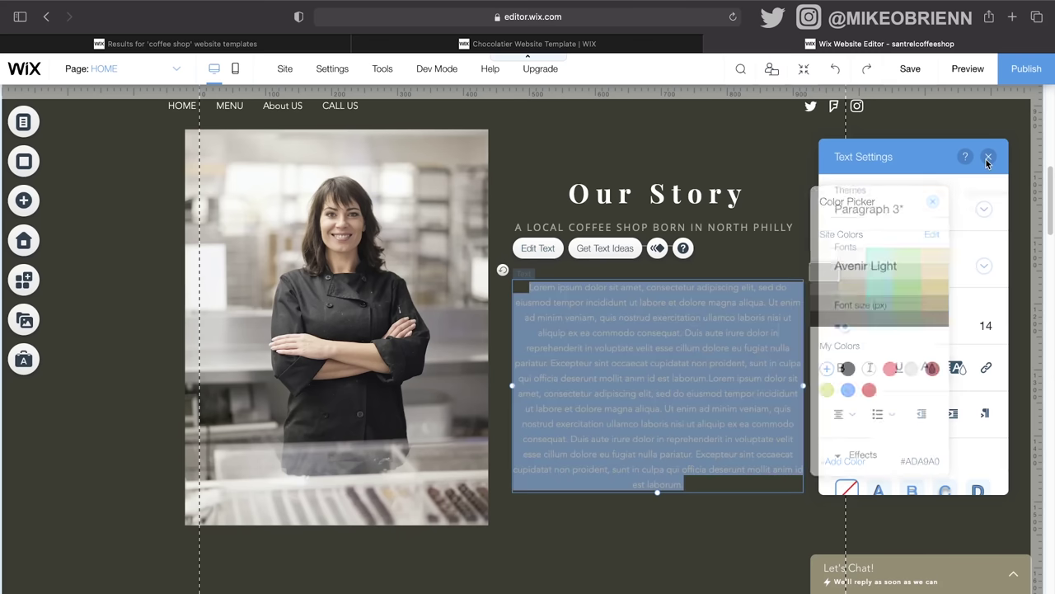
left_click(987, 157)
scroll(773, 322, "up", 5)
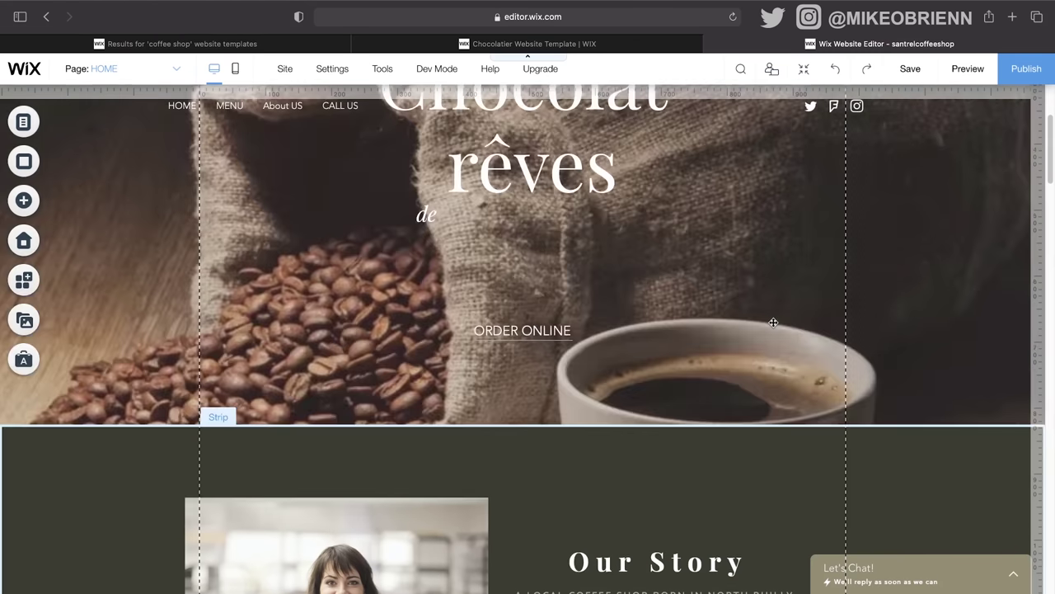
scroll(773, 322, "down", 5)
left_click(907, 452)
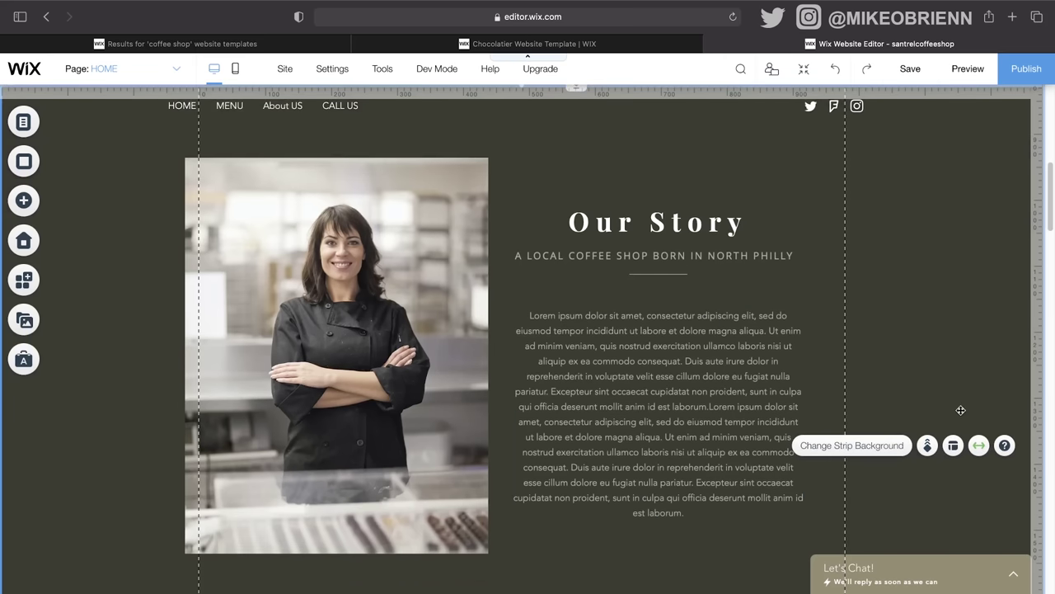
scroll(960, 410, "up", 1)
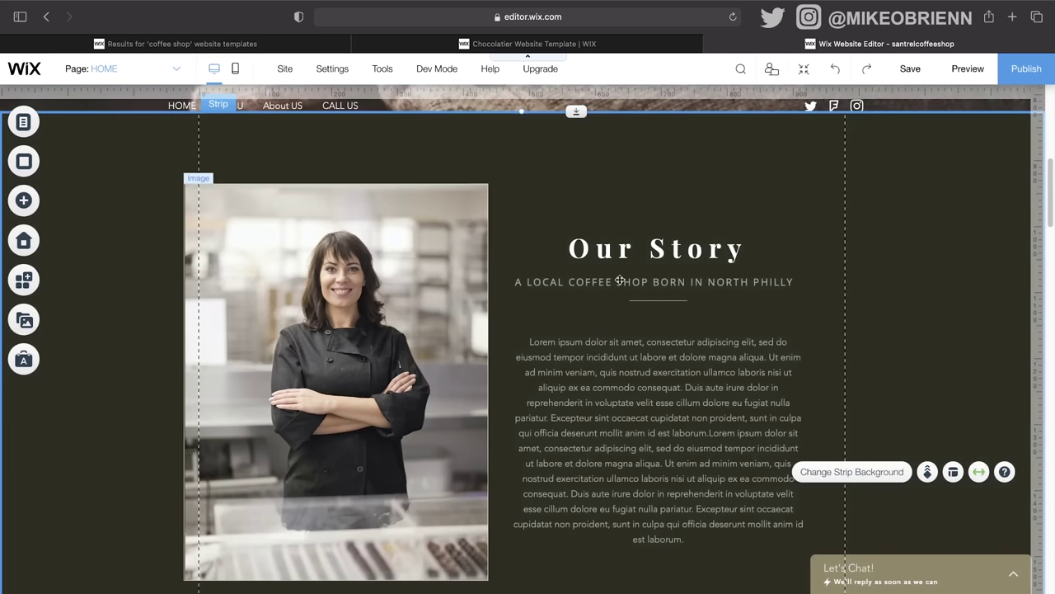
scroll(397, 380, "up", 5)
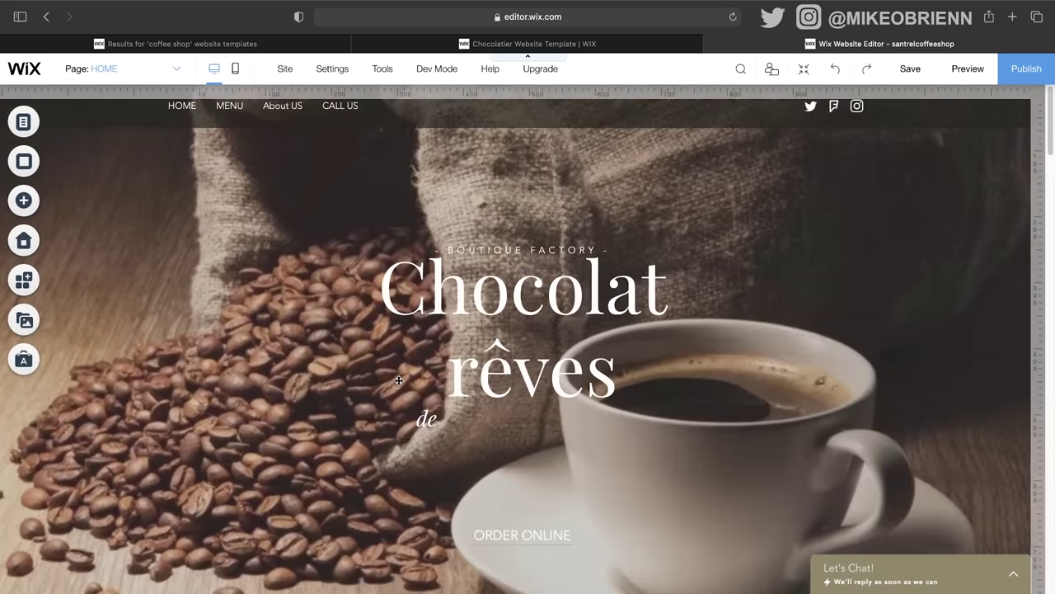
scroll(398, 380, "down", 6)
scroll(574, 401, "up", 1)
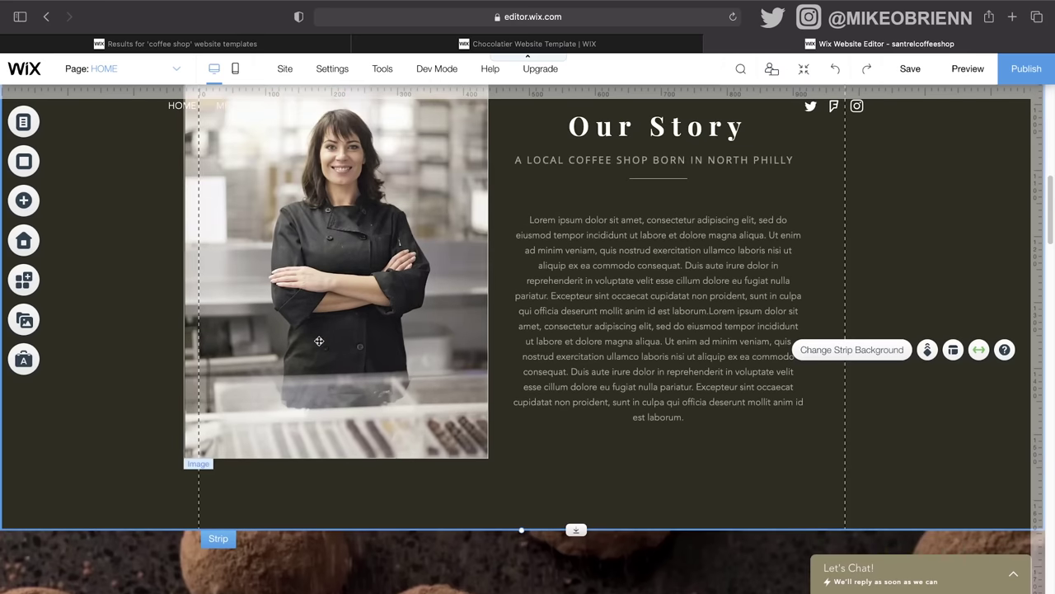
scroll(738, 360, "down", 5)
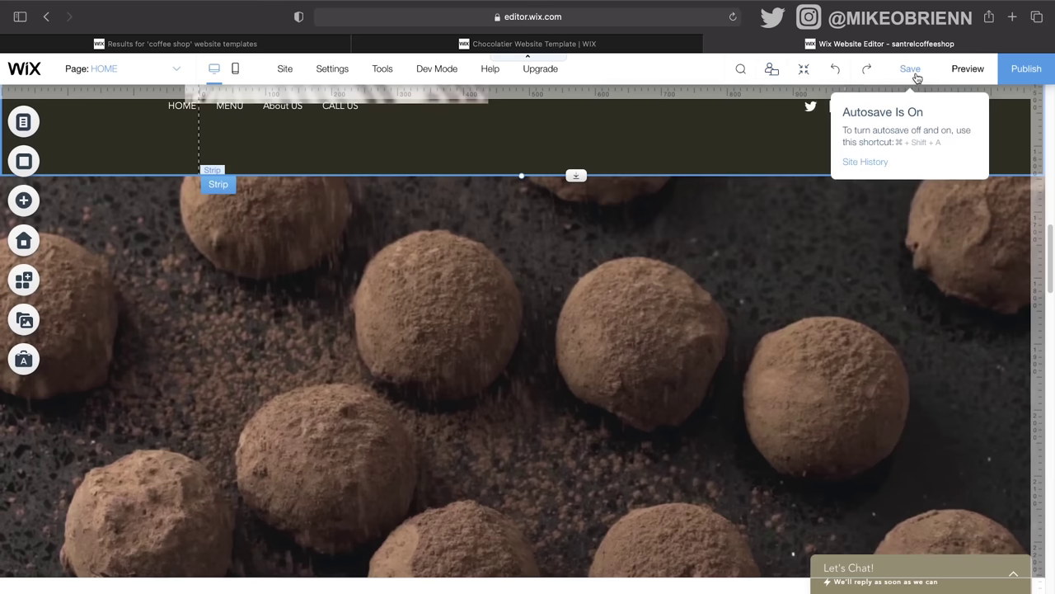
left_click(807, 71)
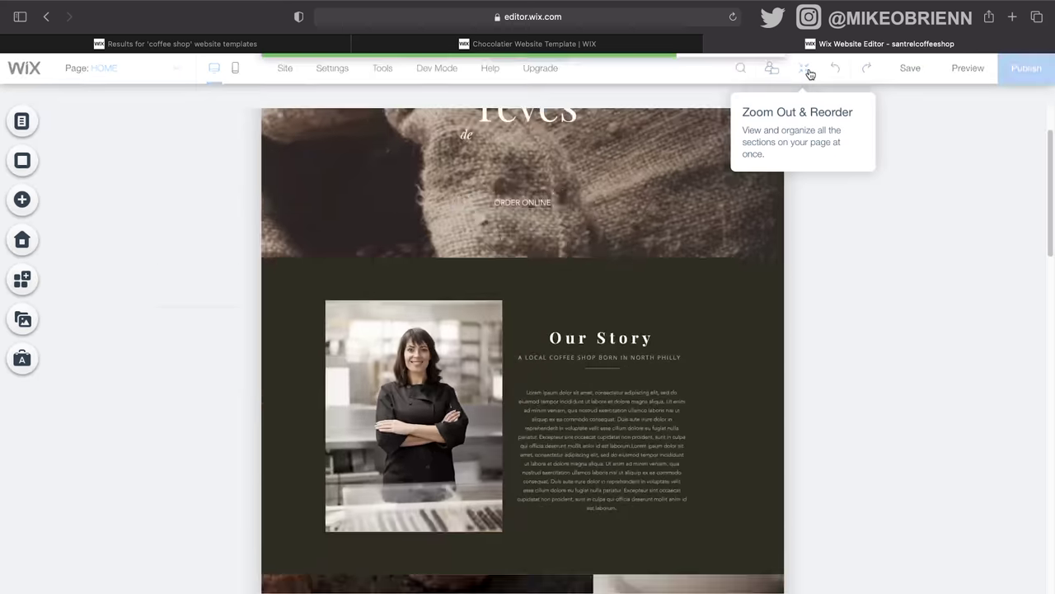
mouse_move(766, 353)
mouse_move(777, 372)
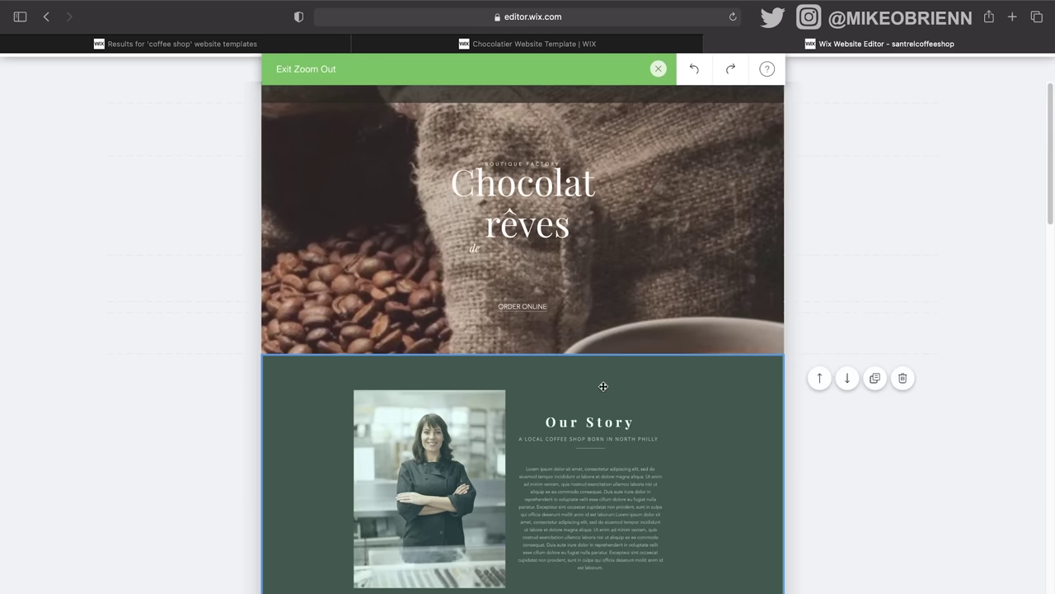
scroll(742, 288, "down", 3)
scroll(742, 288, "up", 3)
mouse_move(645, 116)
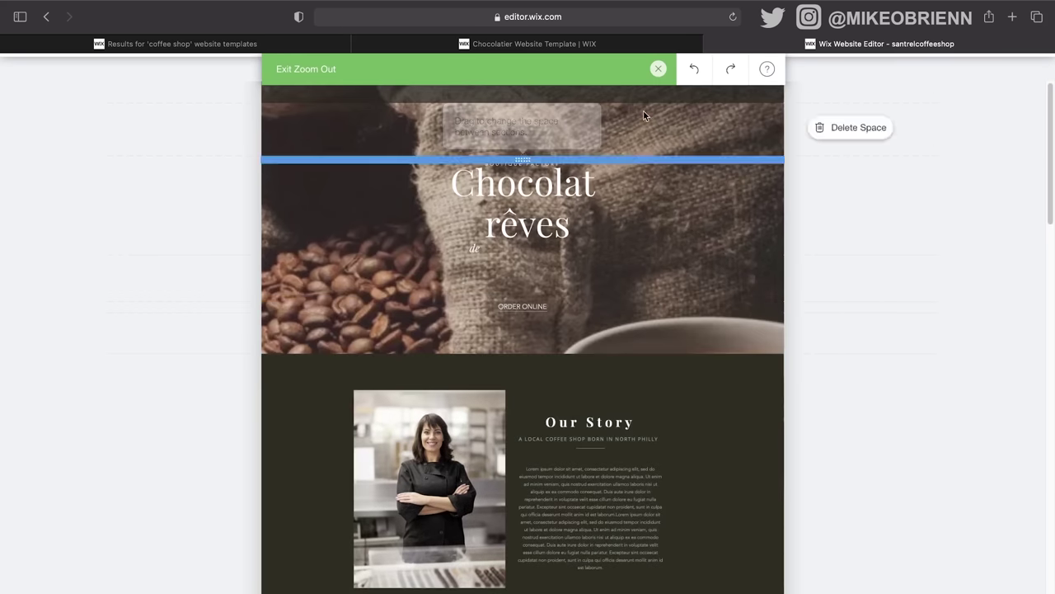
left_click(659, 71)
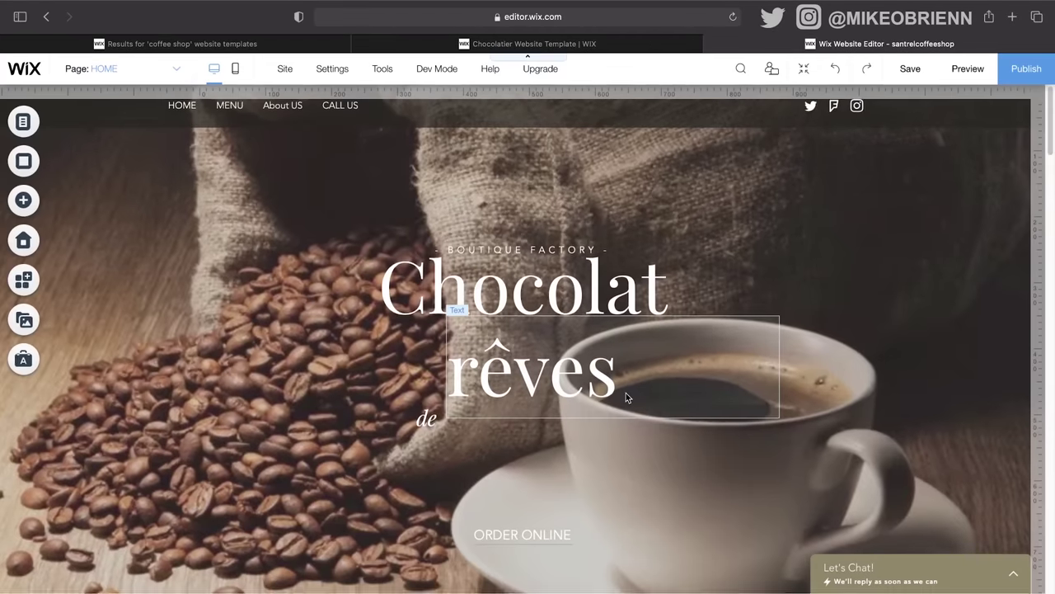
scroll(626, 392, "down", 5)
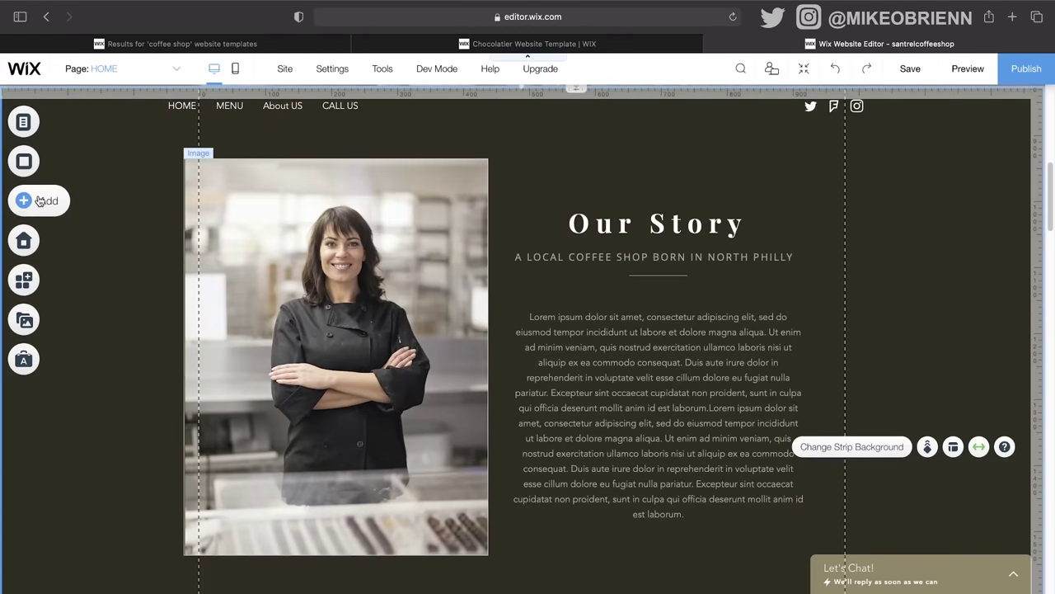
Step: Add the Meet The Team strip design from the Team strips to the page
left_click(41, 200)
left_click(112, 316)
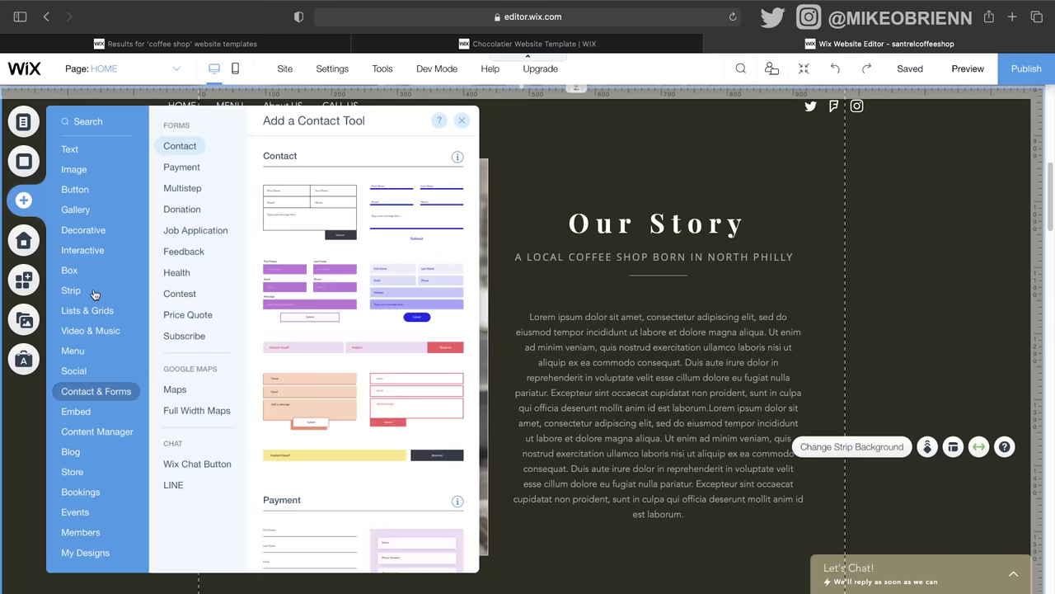
mouse_move(84, 294)
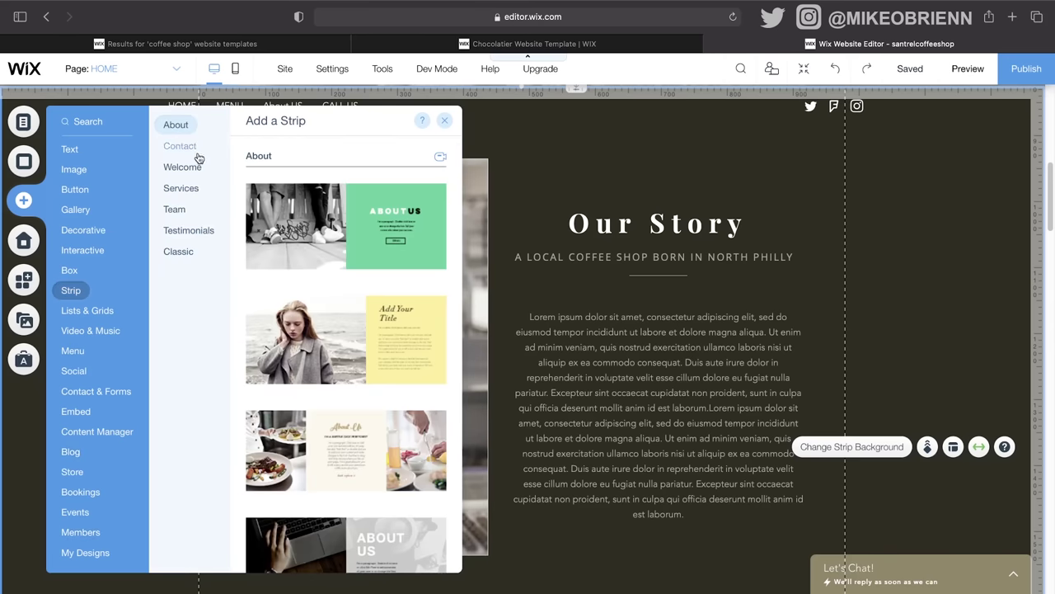
left_click(198, 189)
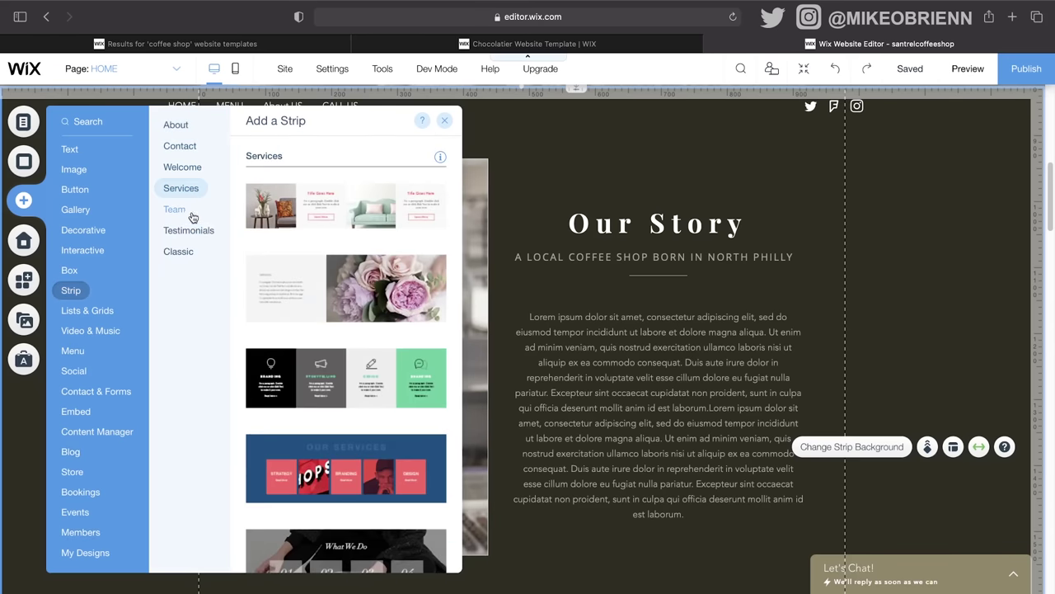
left_click(175, 210)
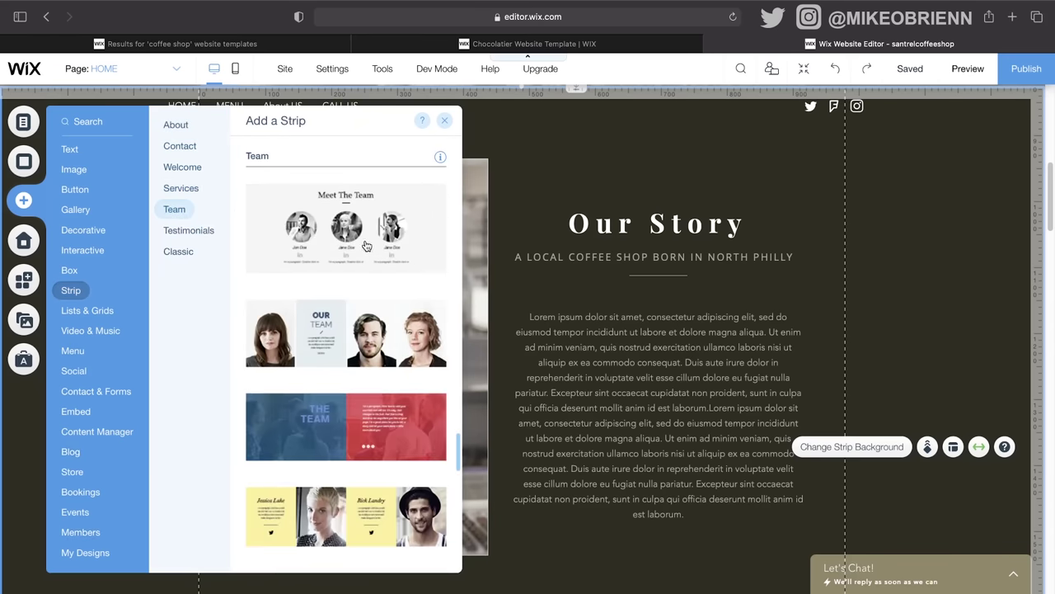
scroll(301, 247, "down", 6)
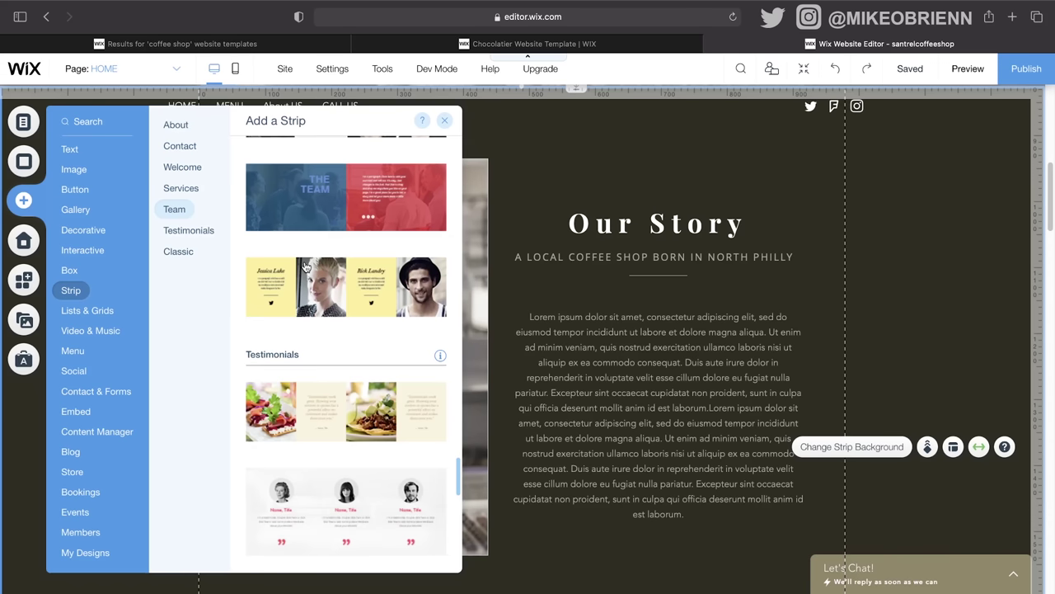
scroll(344, 350, "down", 5)
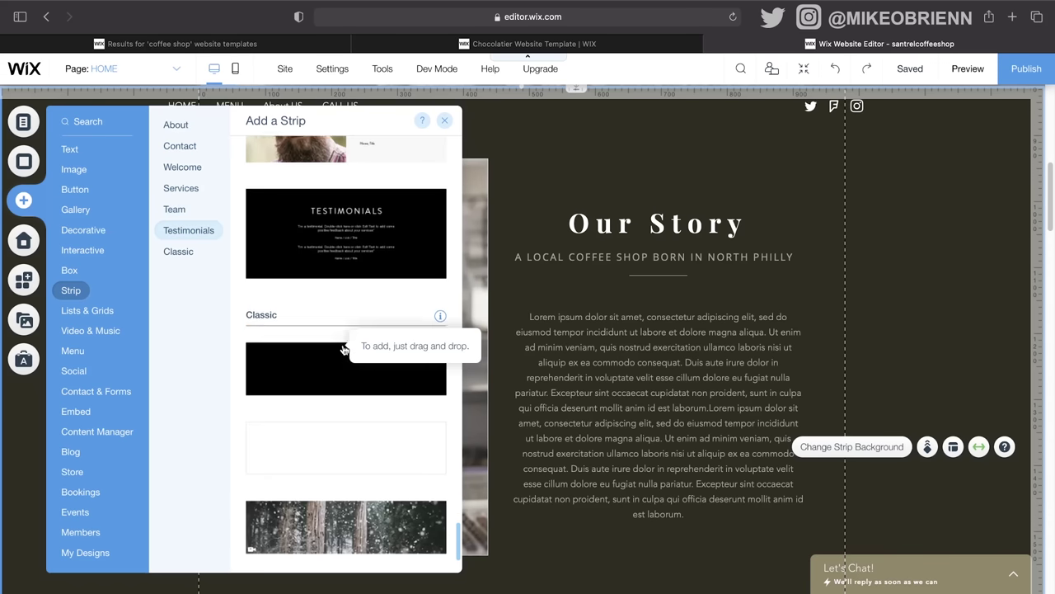
scroll(343, 351, "up", 10)
scroll(344, 350, "down", 1)
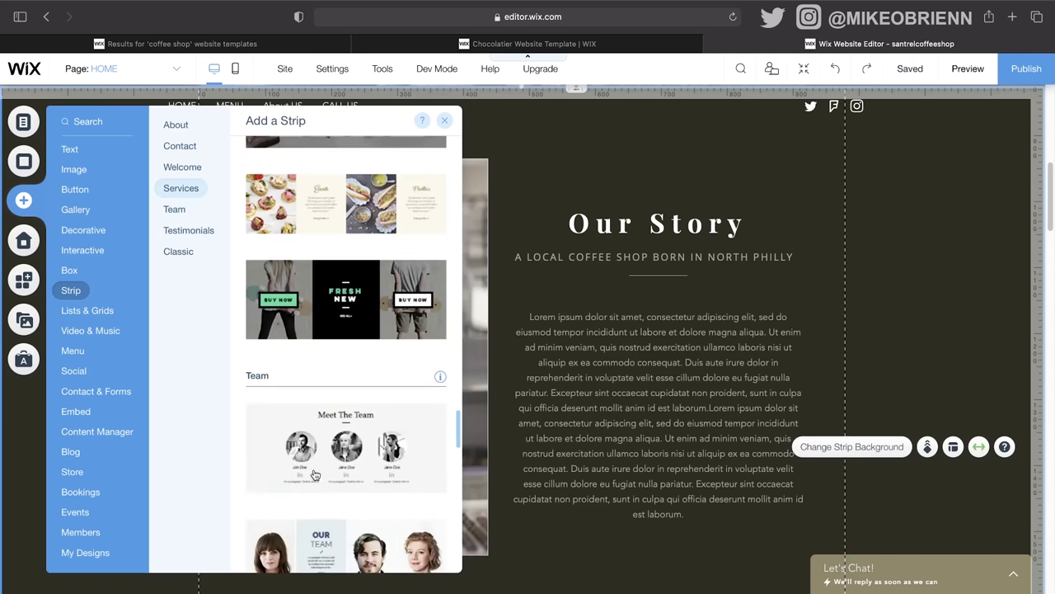
left_click(586, 440)
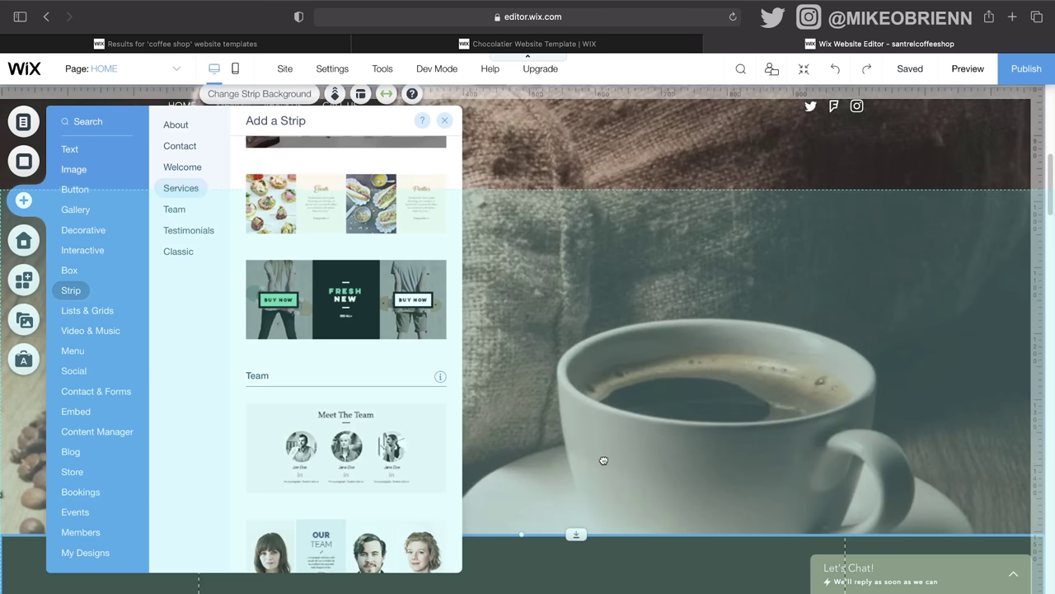
left_click_drag(604, 460, 596, 538)
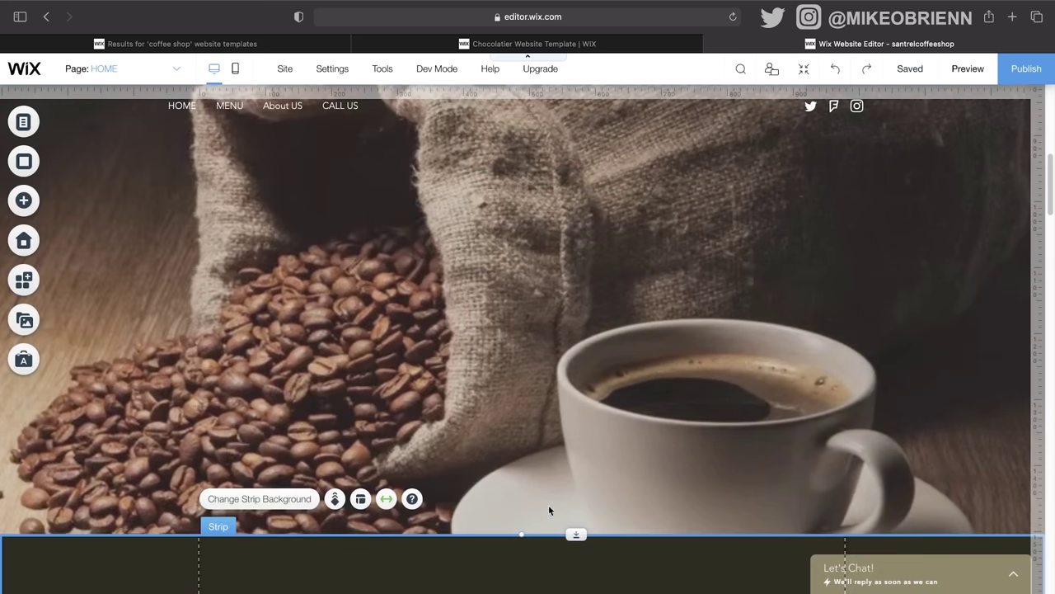
Step: Place Meet The Team above Our Story and switch to the zoomed-out section view
scroll(548, 510, "down", 10)
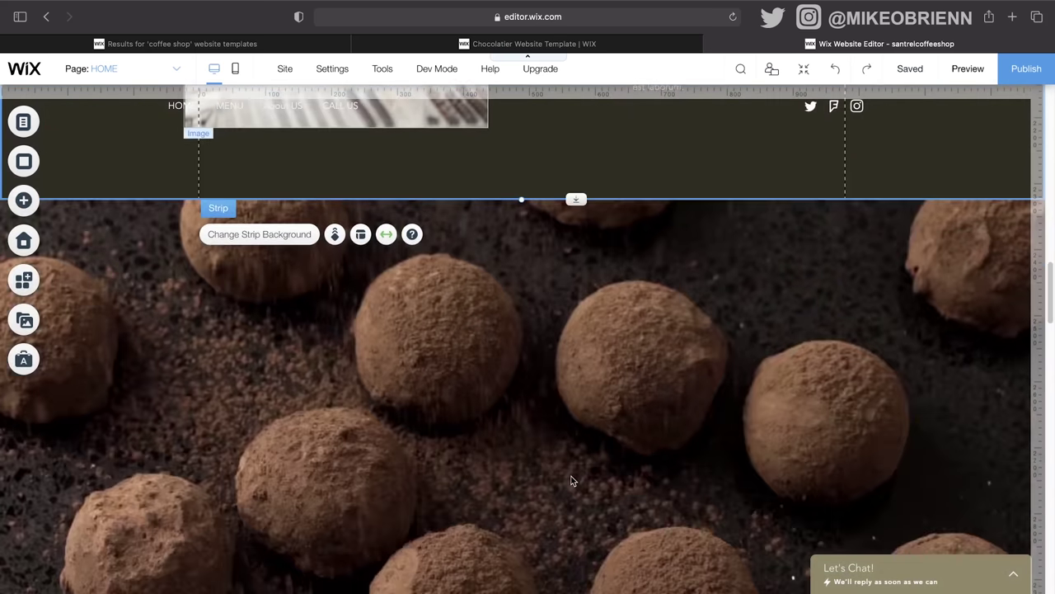
scroll(572, 479, "down", 15)
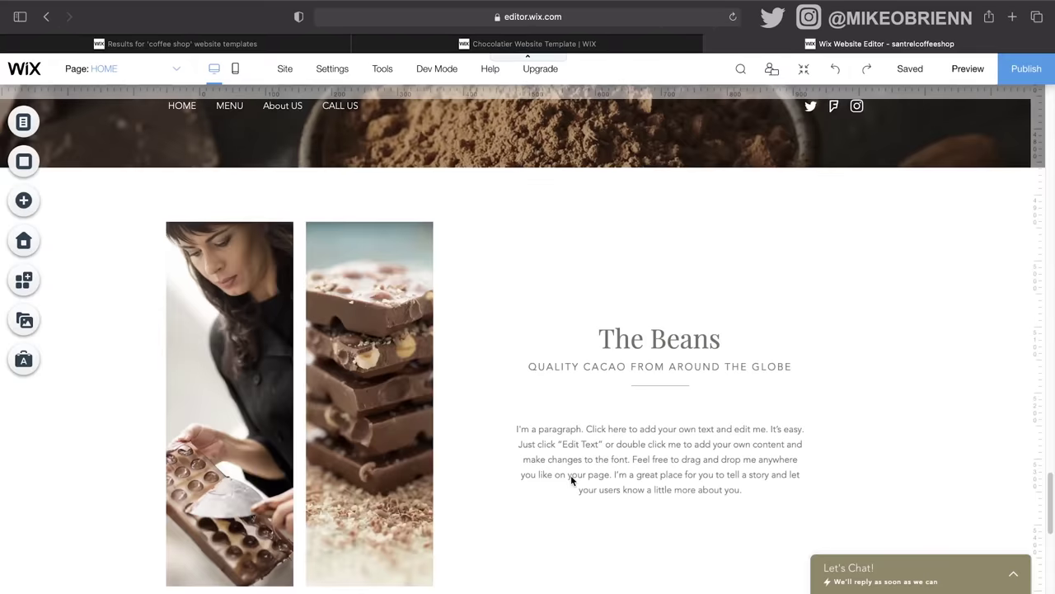
scroll(571, 475, "up", 20)
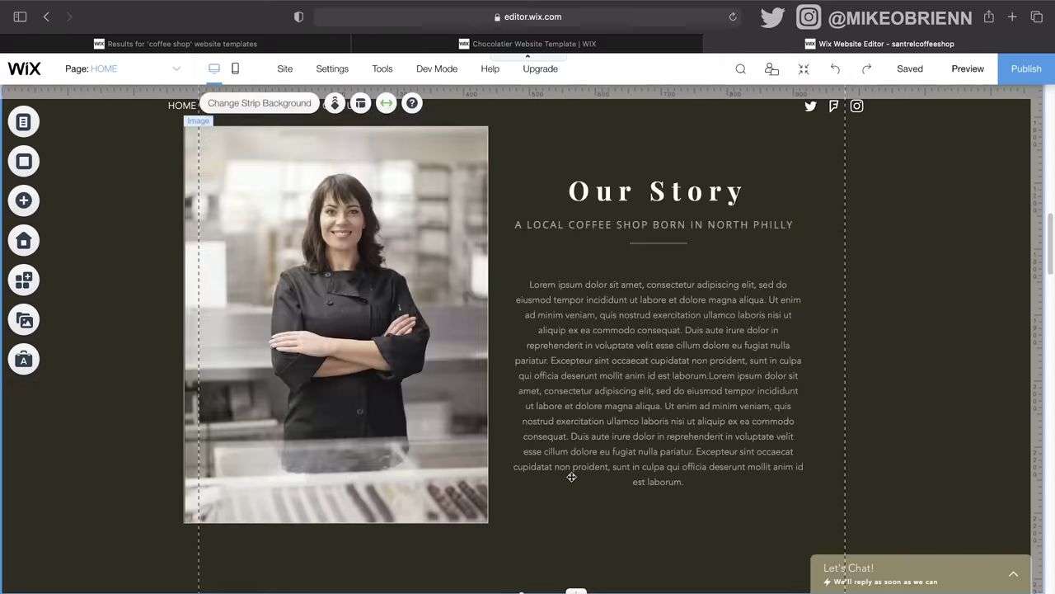
scroll(571, 476, "up", 4)
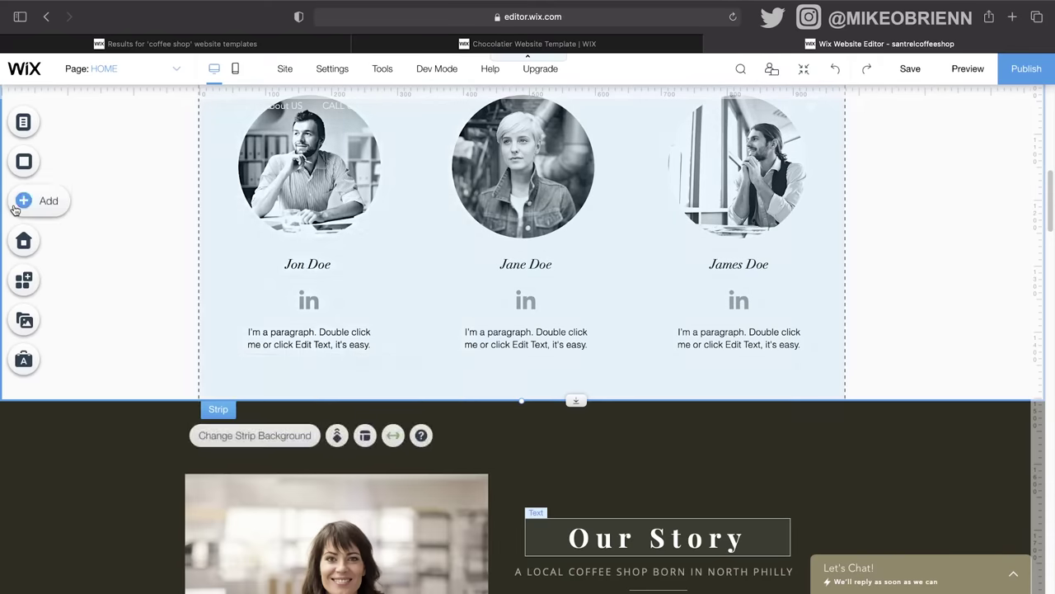
left_click(25, 201)
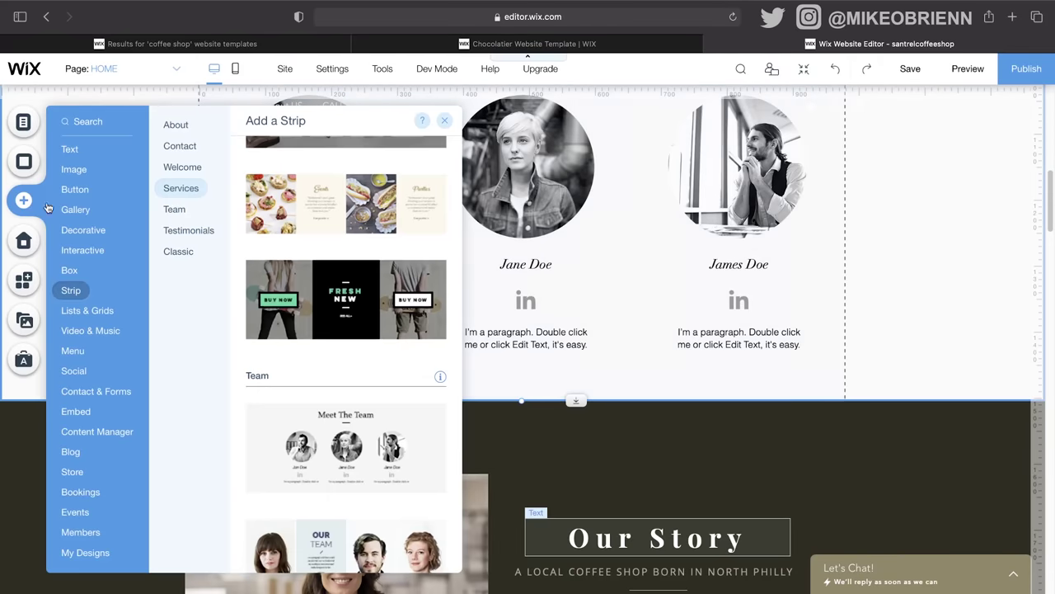
left_click(775, 165)
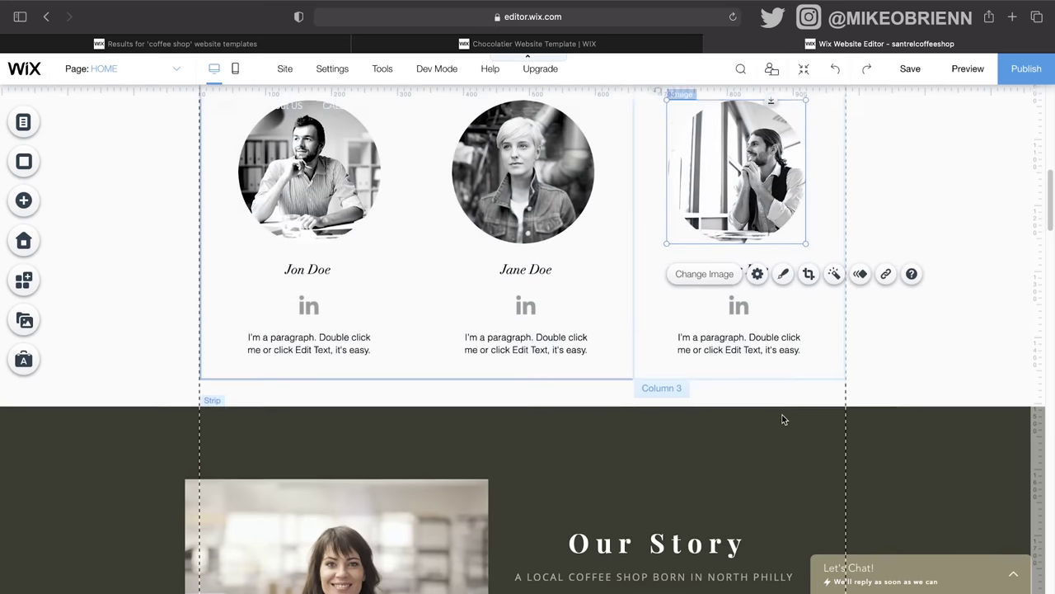
scroll(671, 485, "up", 7)
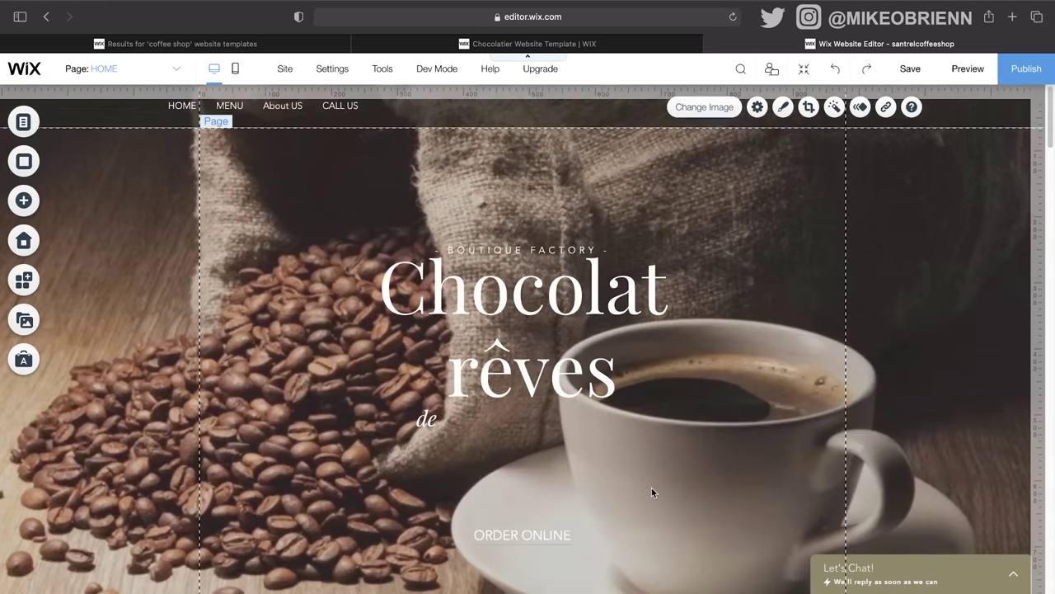
scroll(651, 492, "down", 7)
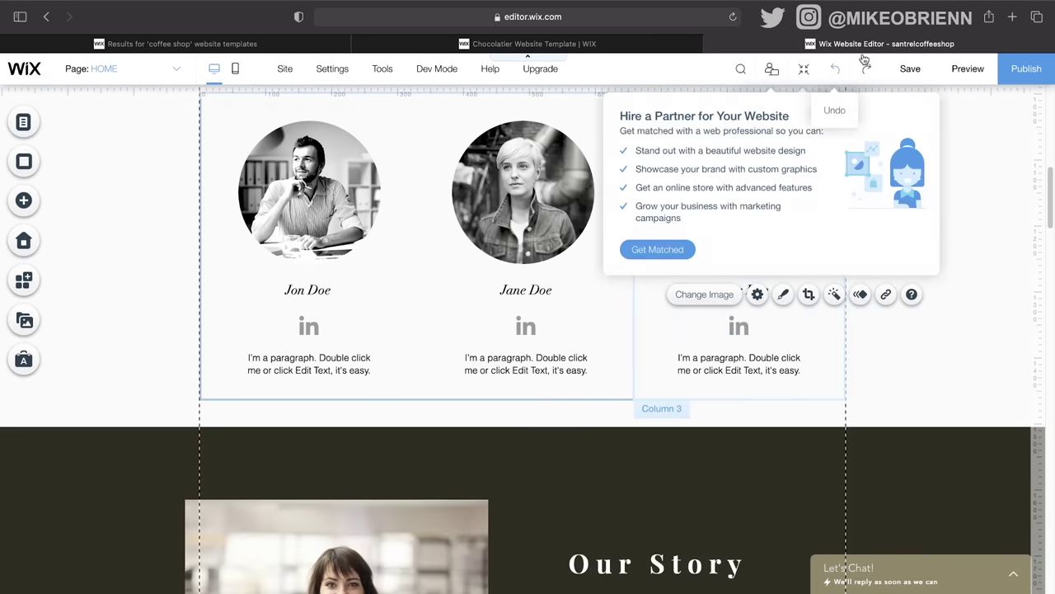
left_click(804, 68)
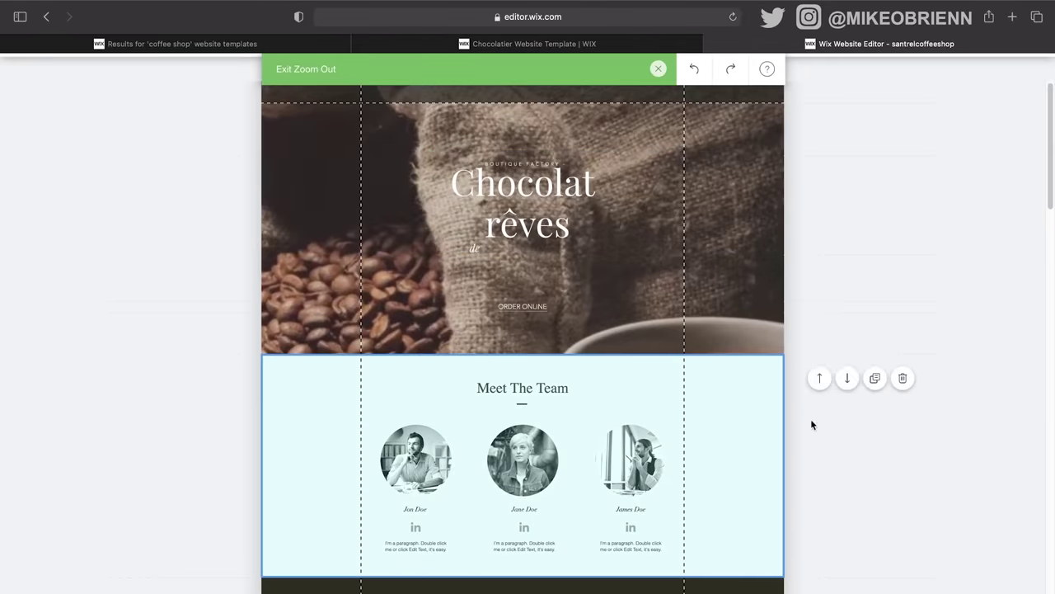
Step: Move Meet The Team below the truffles strip and add space before Catering & Events
left_click(848, 377)
scroll(631, 397, "down", 5)
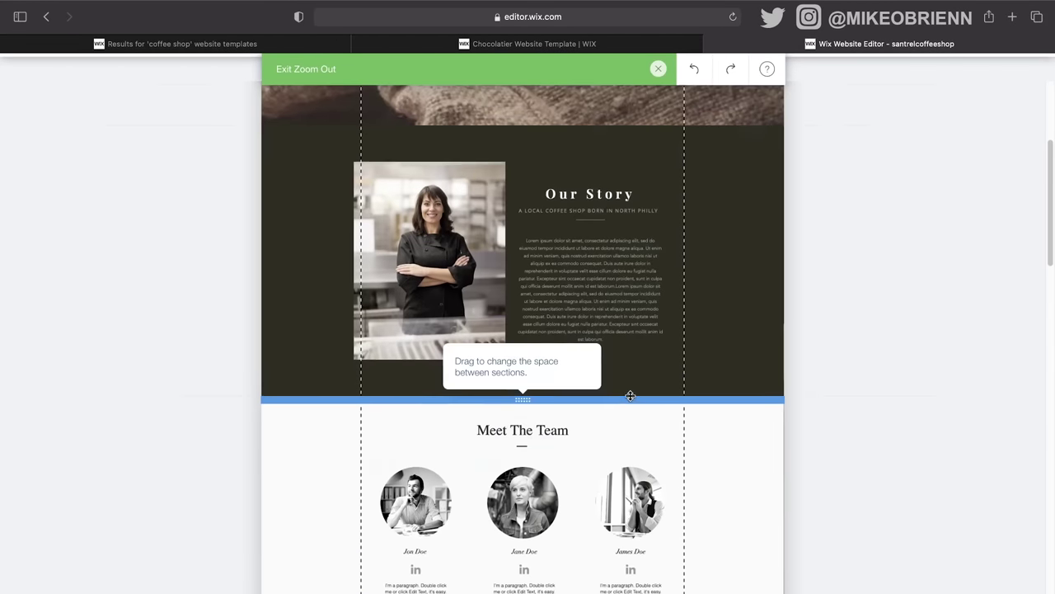
left_click(838, 387)
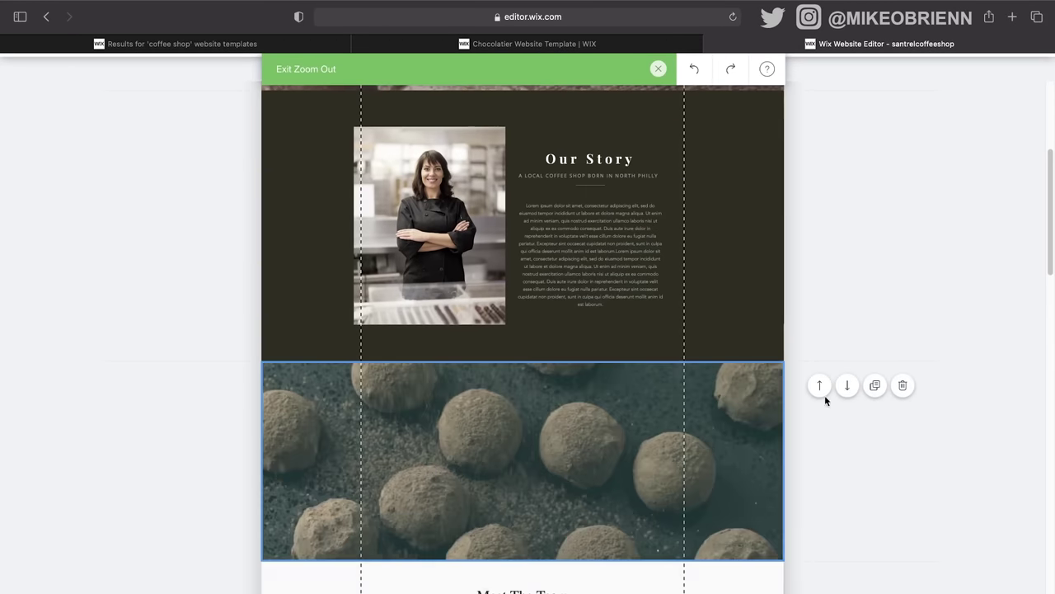
scroll(676, 430, "down", 5)
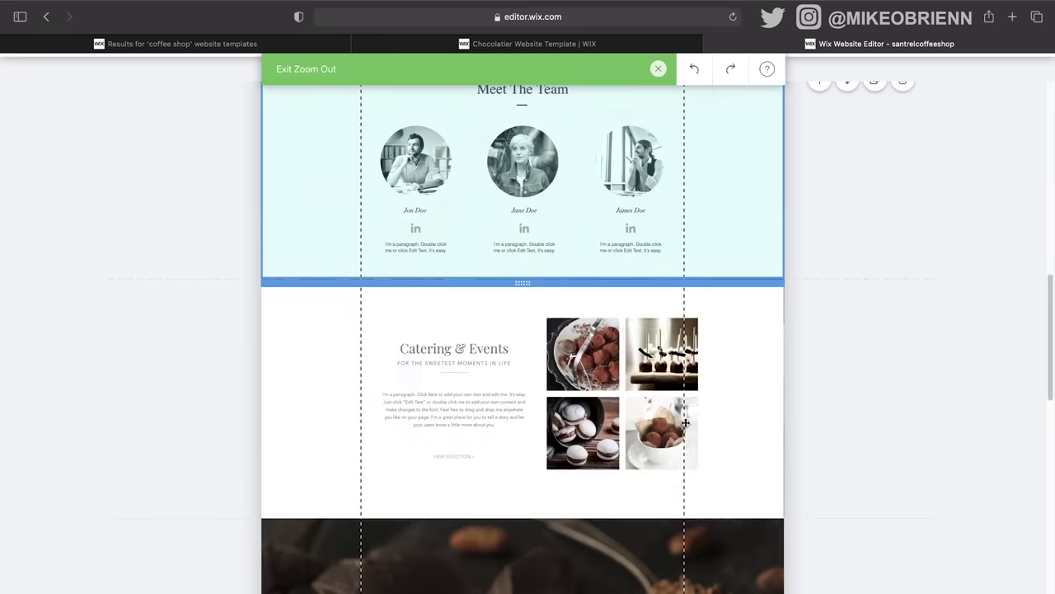
scroll(691, 354, "up", 2)
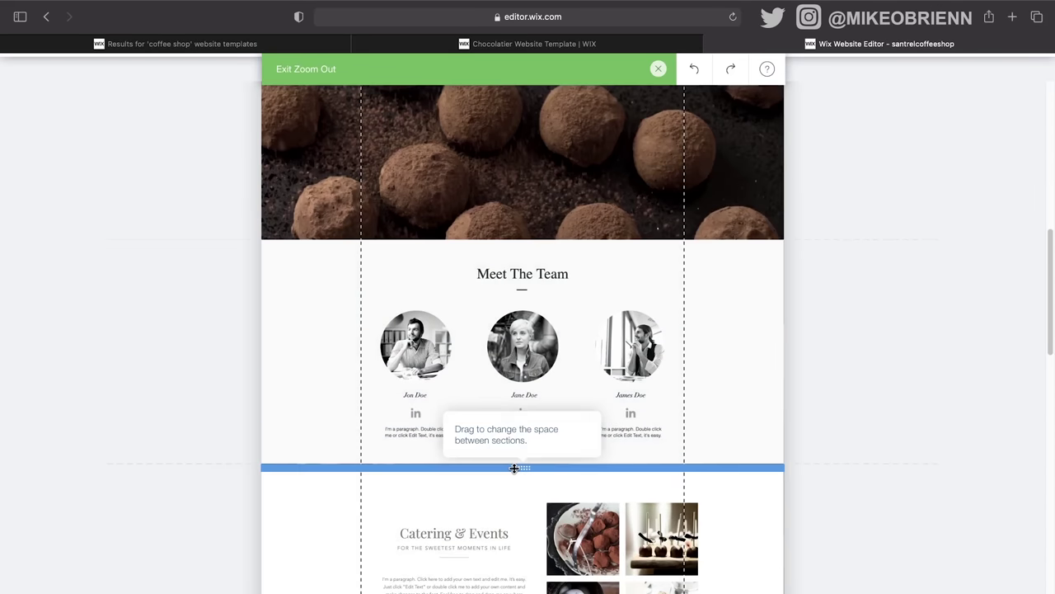
left_click_drag(513, 469, 511, 464)
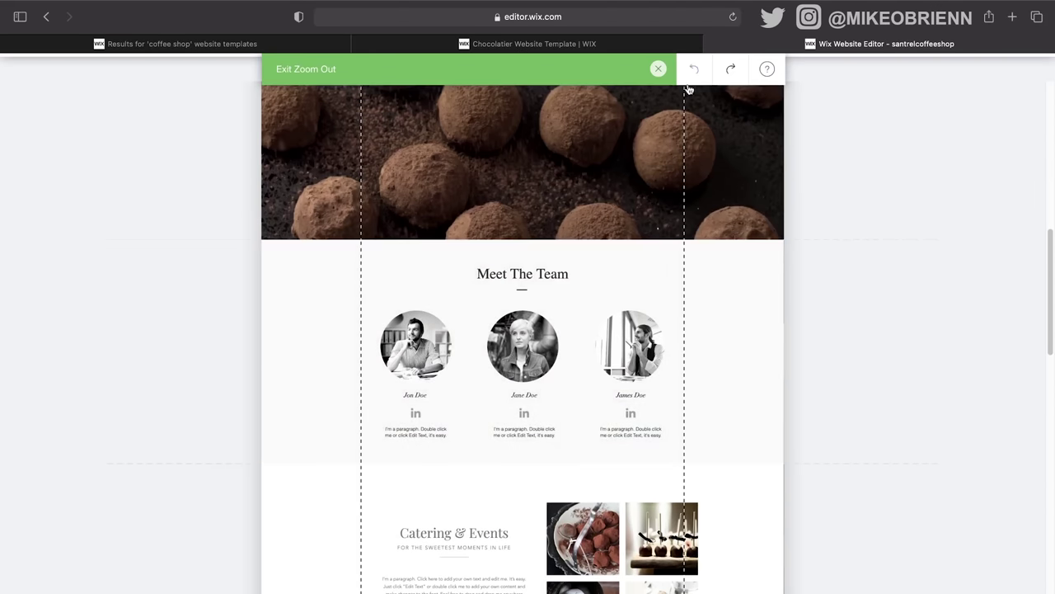
left_click(663, 70)
Step: Replace the truffle strip's background video with the Workspace laptop-and-coffee clip
scroll(558, 317, "down", 10)
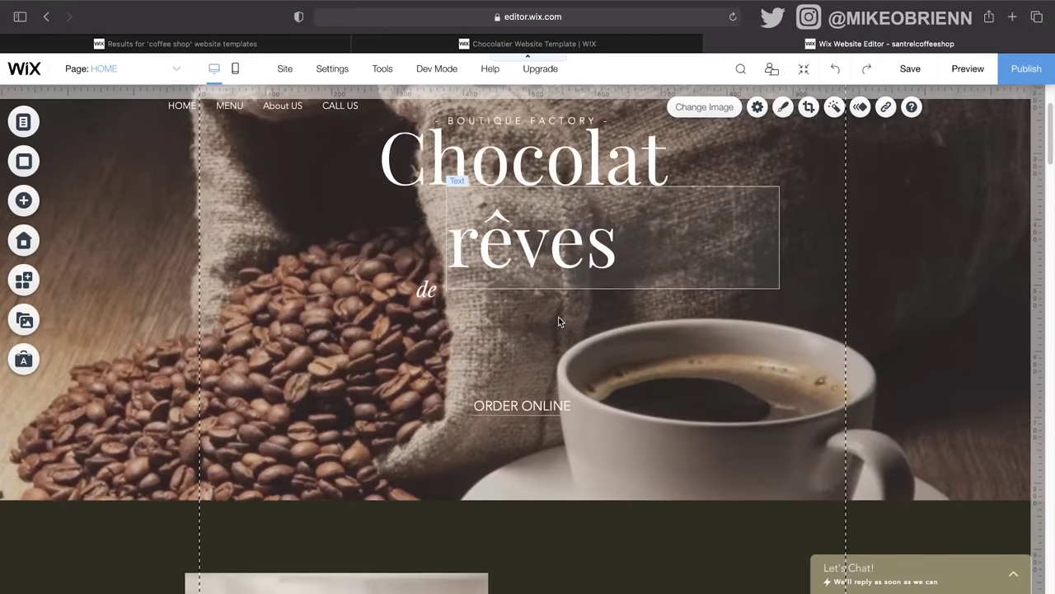
scroll(558, 321, "down", 2)
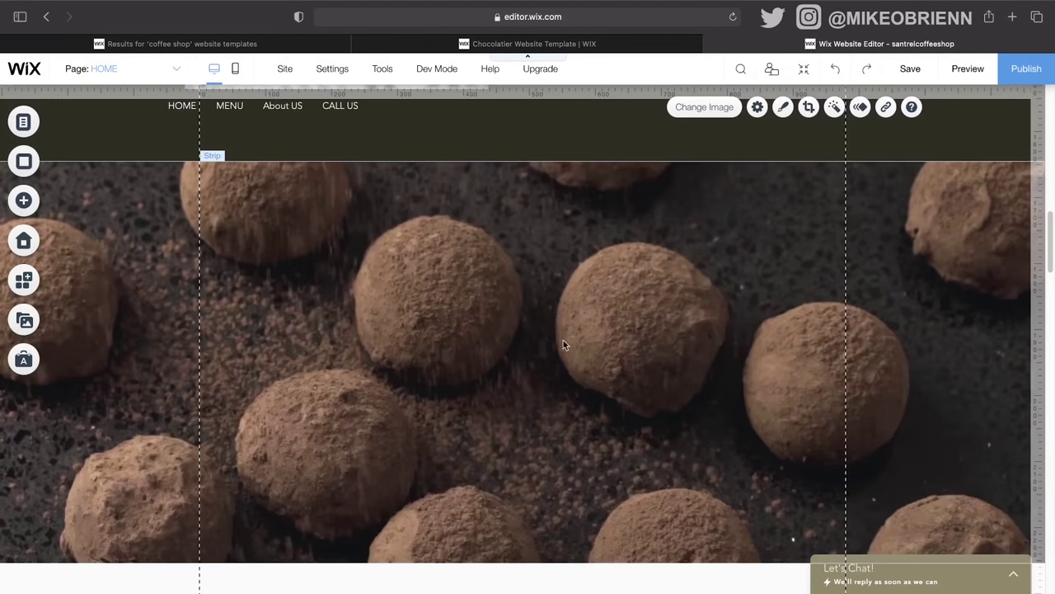
left_click(560, 349)
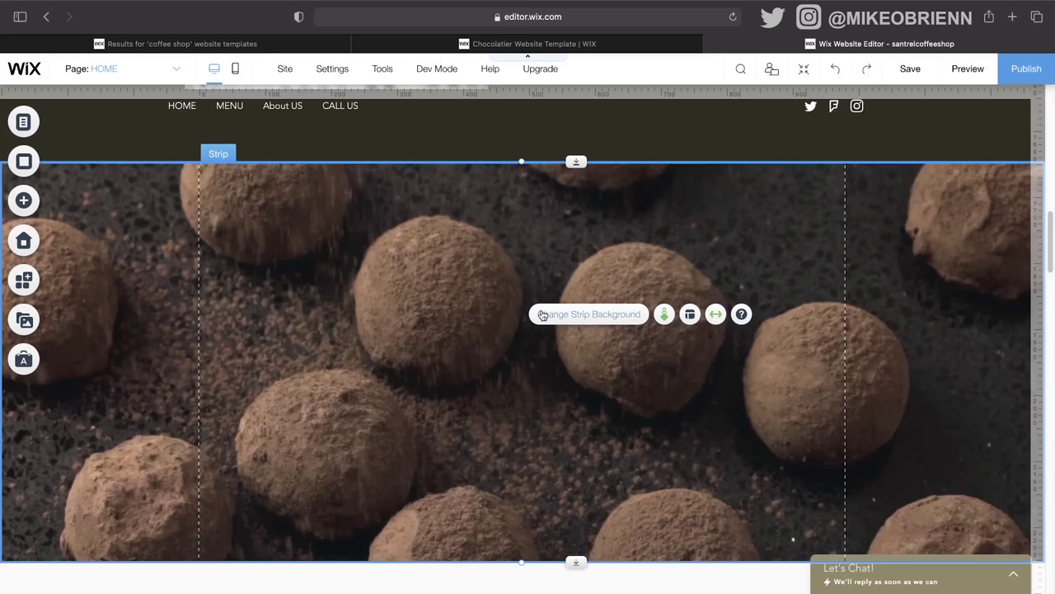
left_click(589, 314)
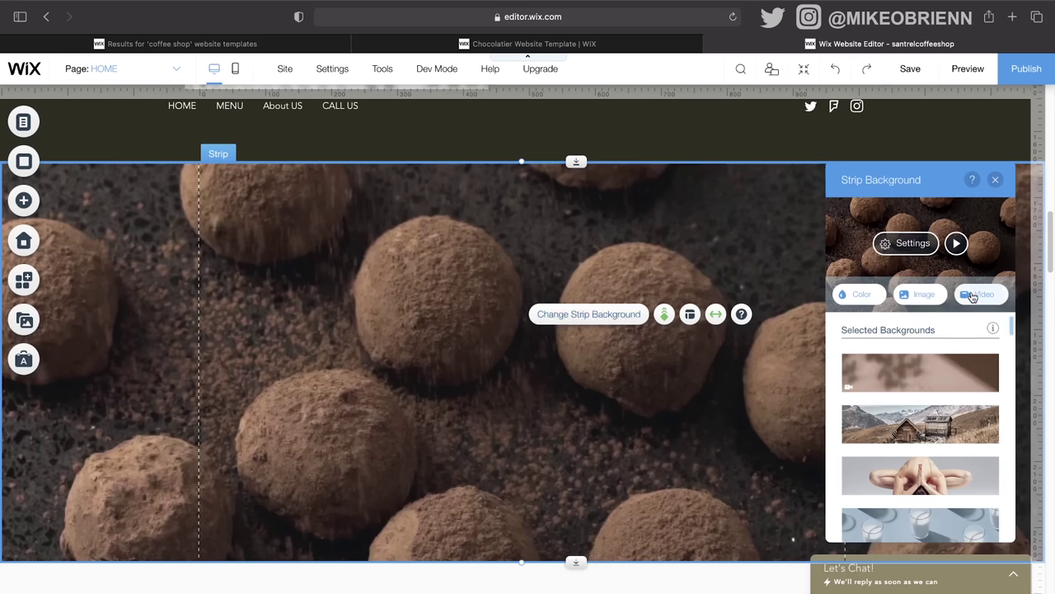
left_click(957, 244)
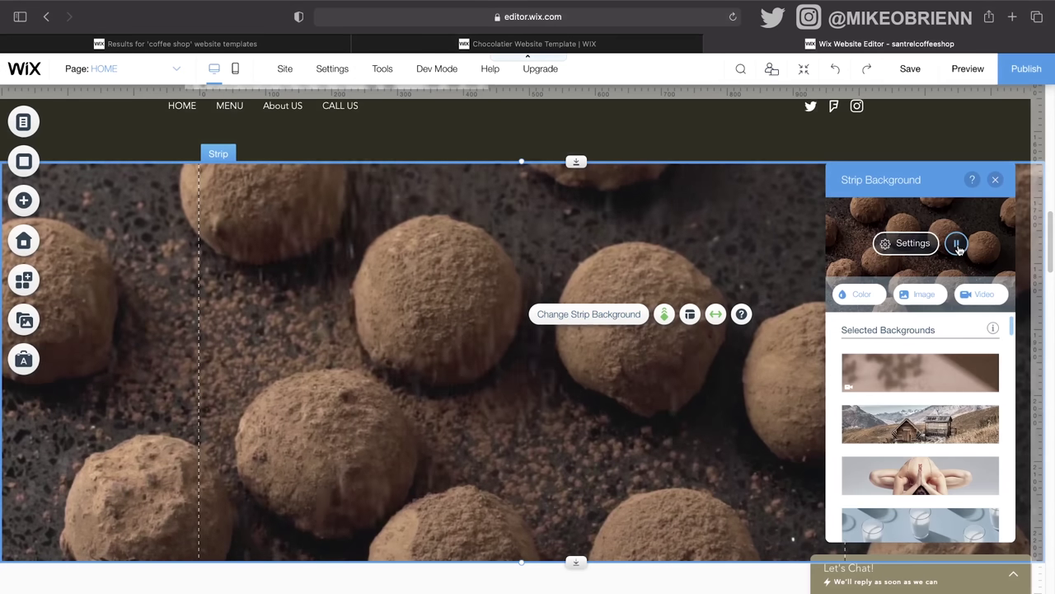
left_click(979, 297)
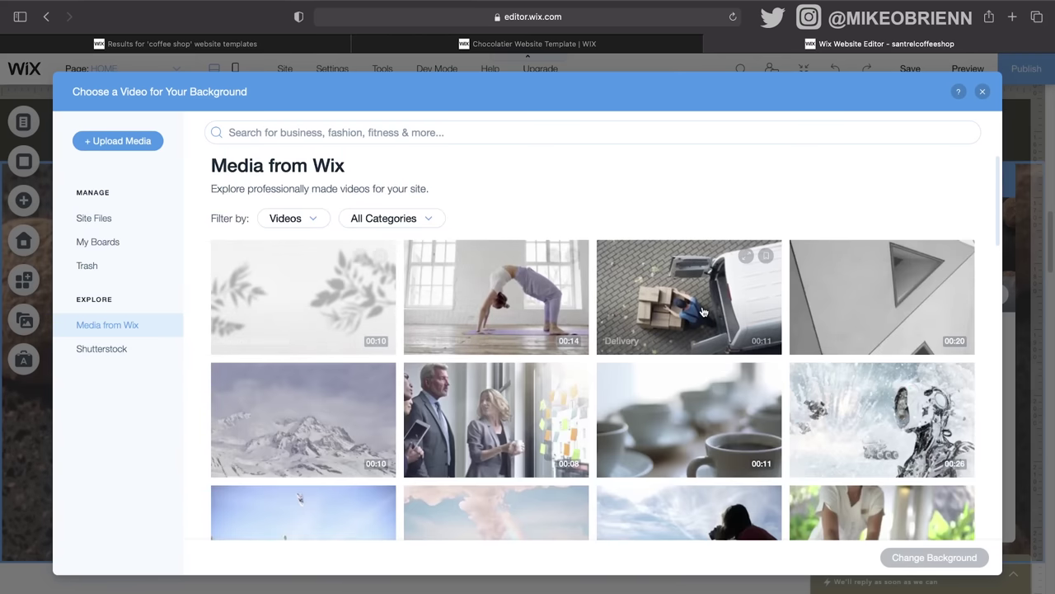
scroll(703, 311, "down", 1)
scroll(703, 311, "down", 5)
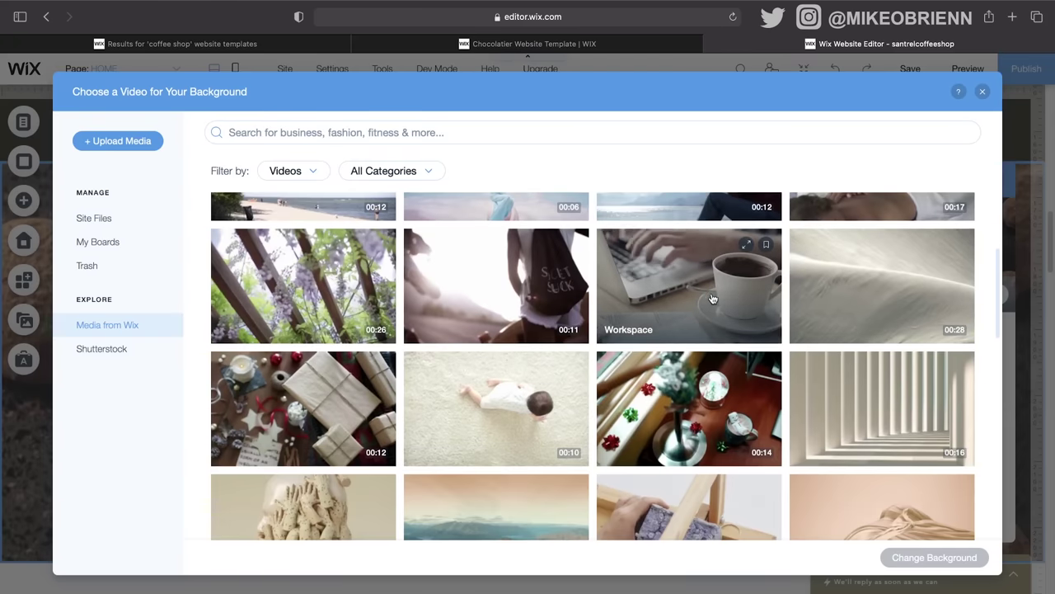
left_click(713, 290)
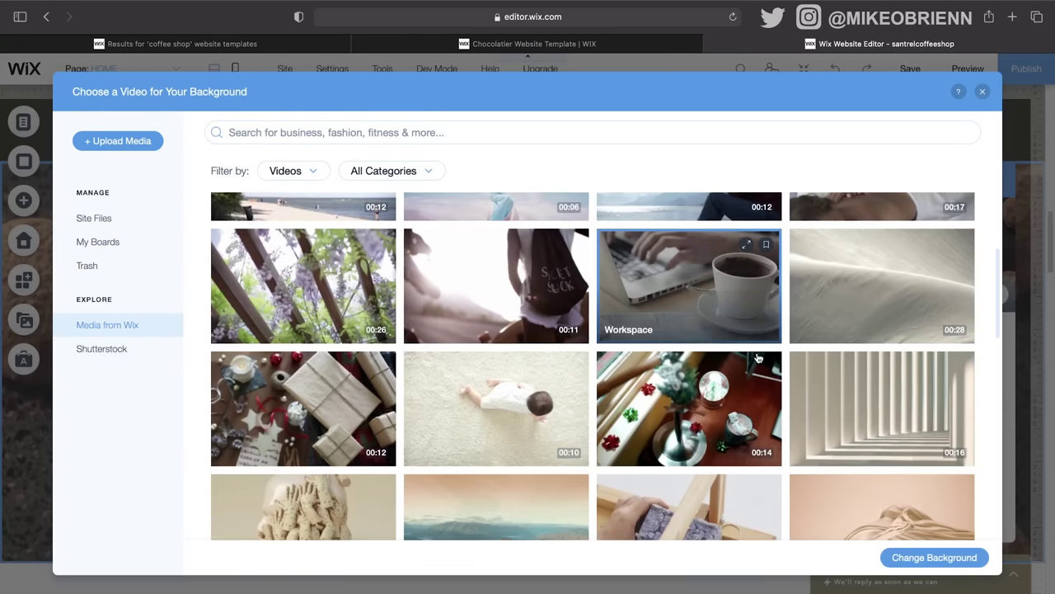
left_click(901, 555)
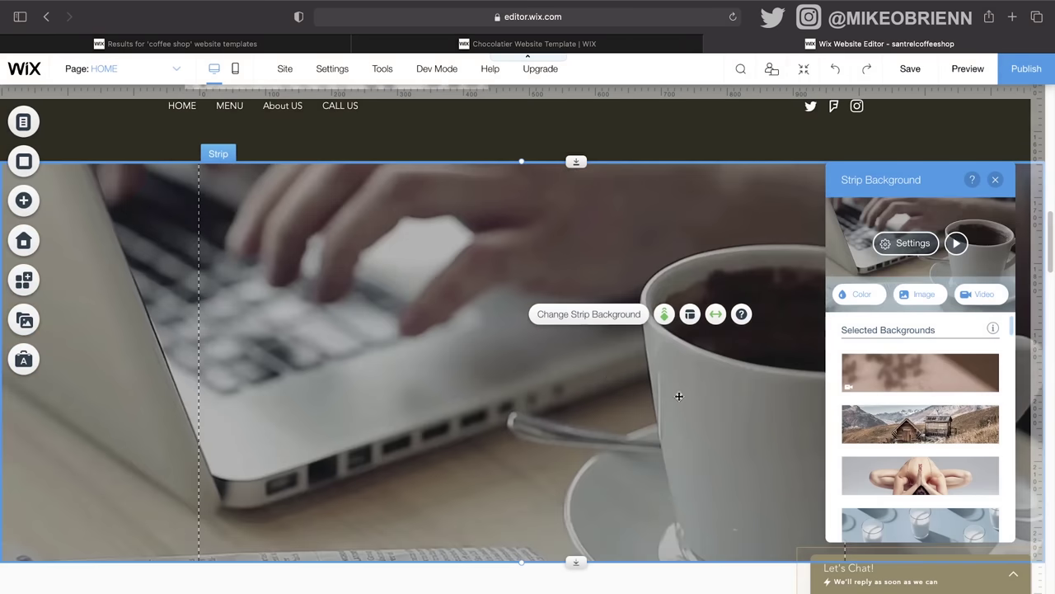
Step: Apply a darker textured overlay pattern to the strip's background video
left_click(956, 242)
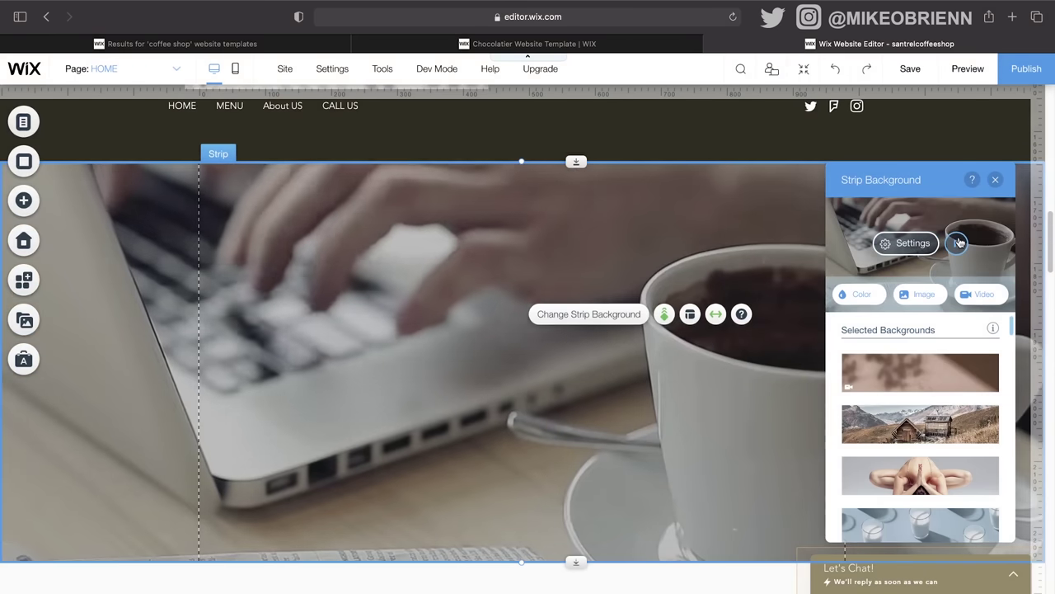
left_click(903, 243)
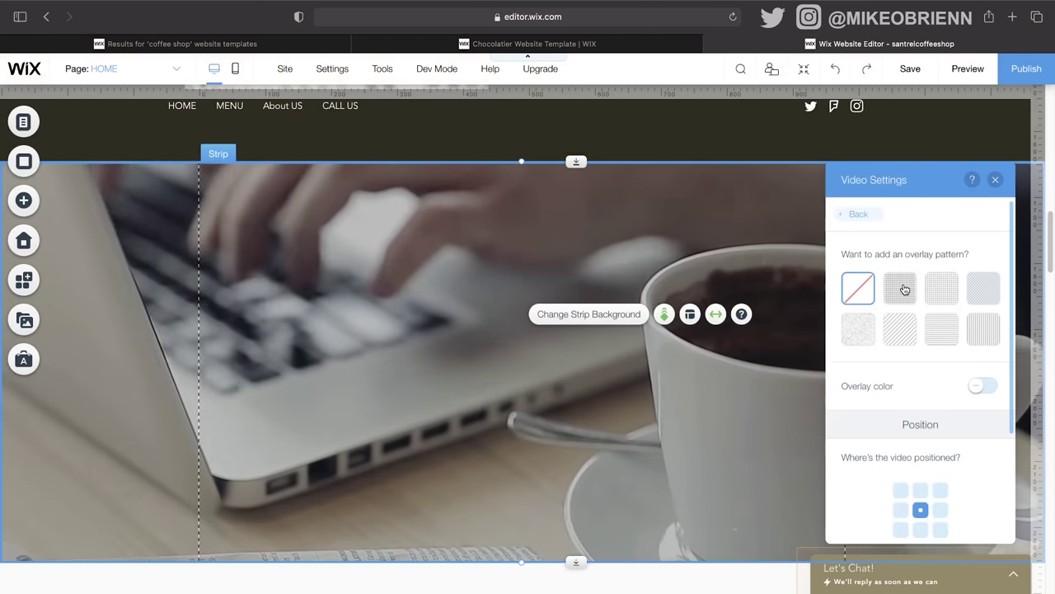
left_click(900, 287)
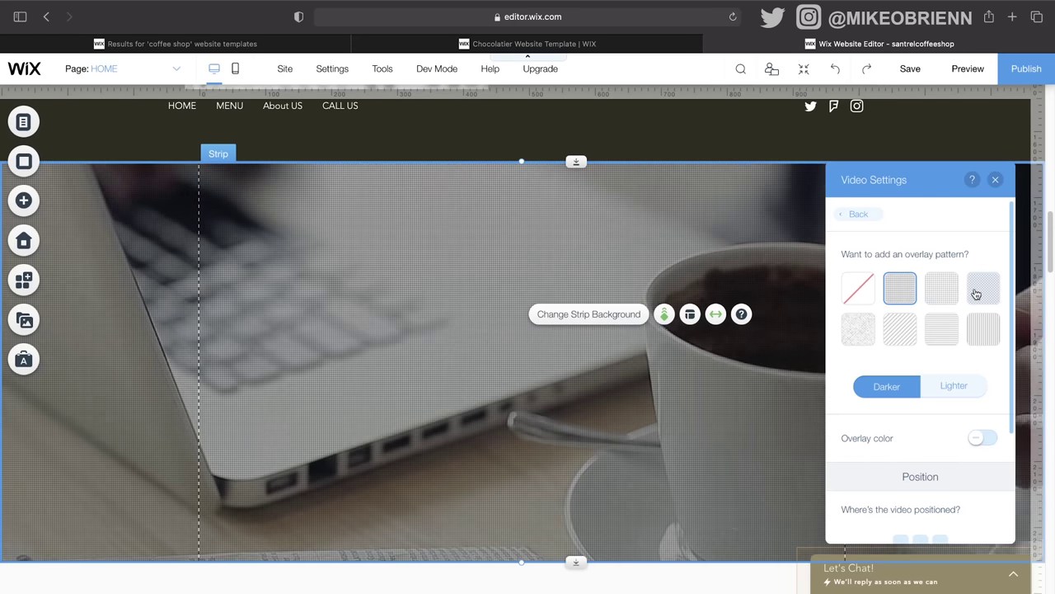
left_click(983, 288)
left_click(868, 335)
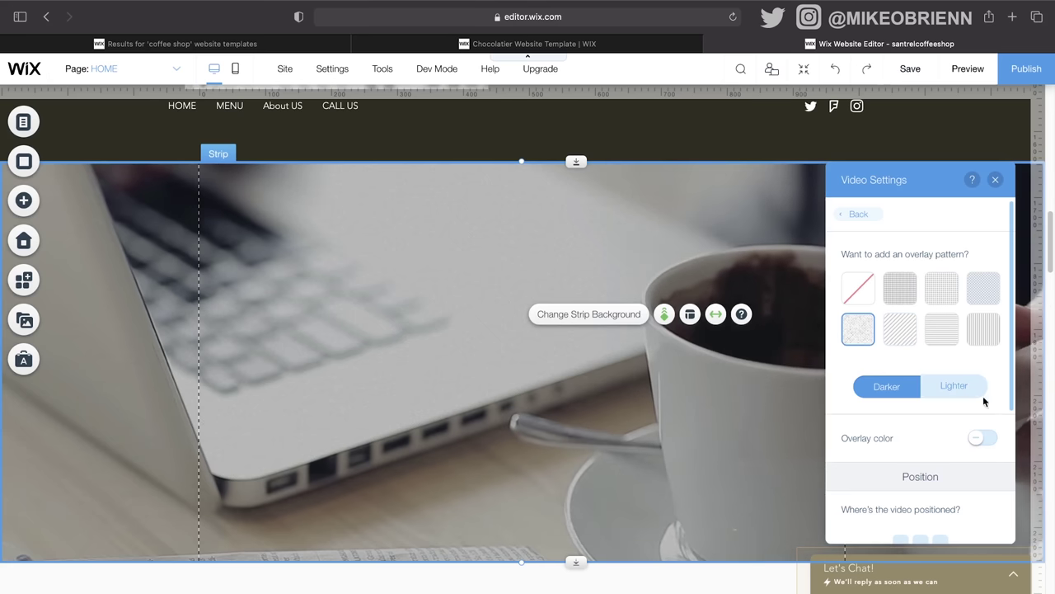
left_click(948, 389)
left_click(901, 391)
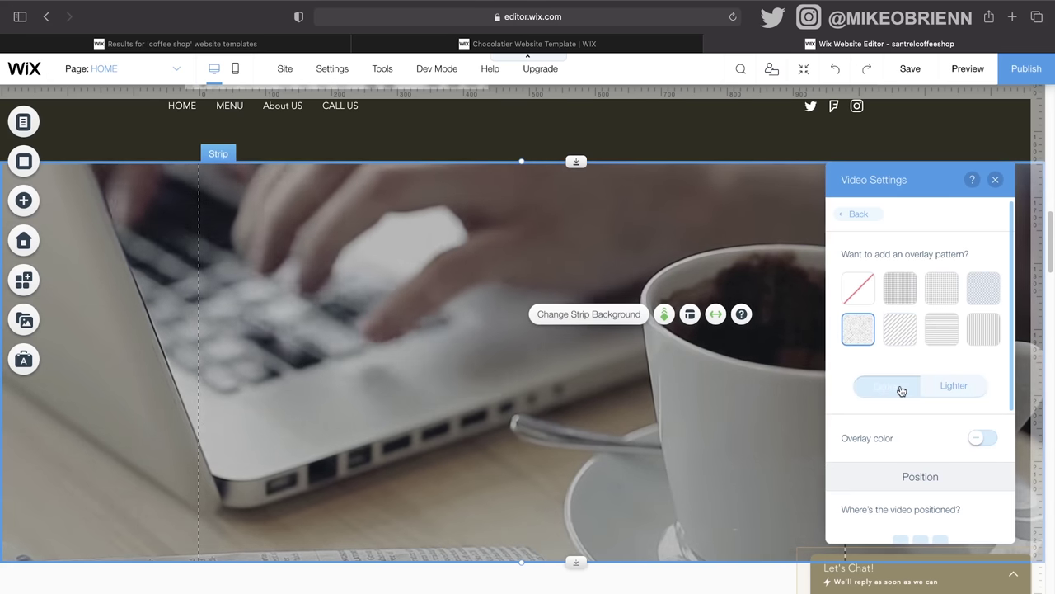
left_click(976, 389)
left_click(901, 398)
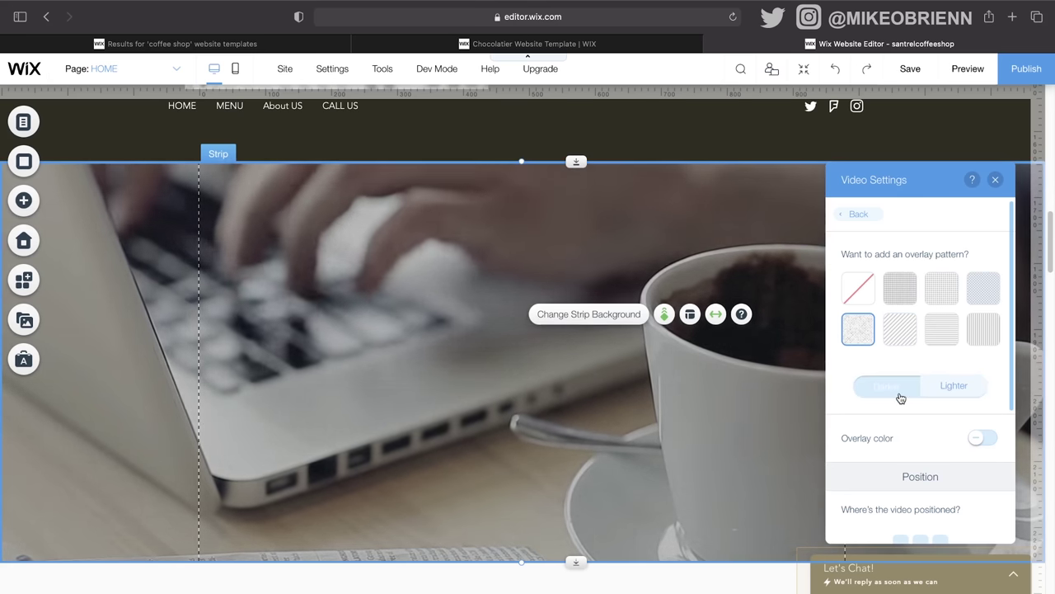
Step: Anchor the background video to the bottom-centre position
scroll(927, 445, "down", 3)
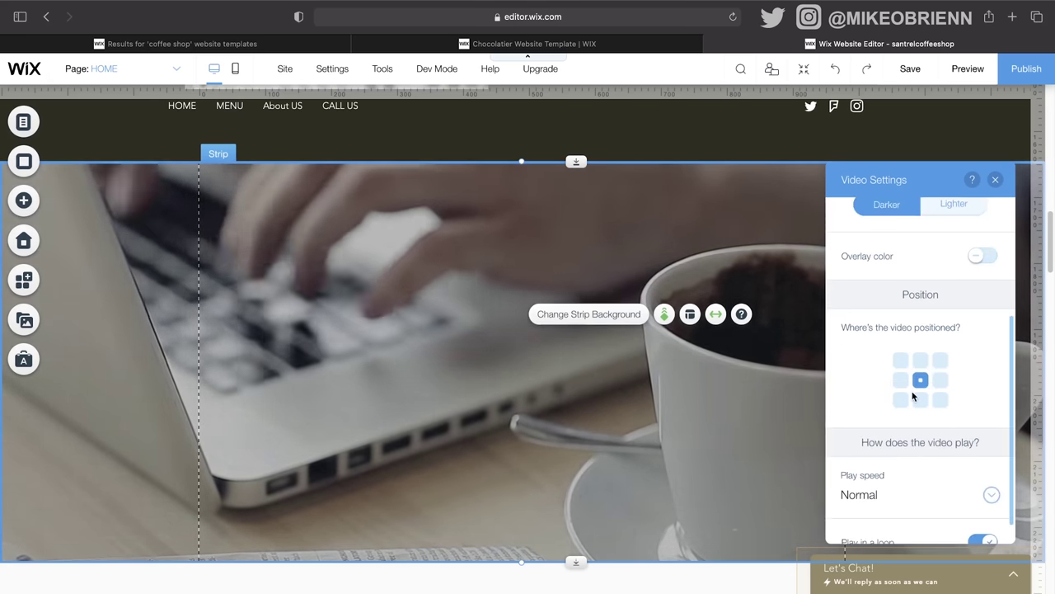
left_click(900, 380)
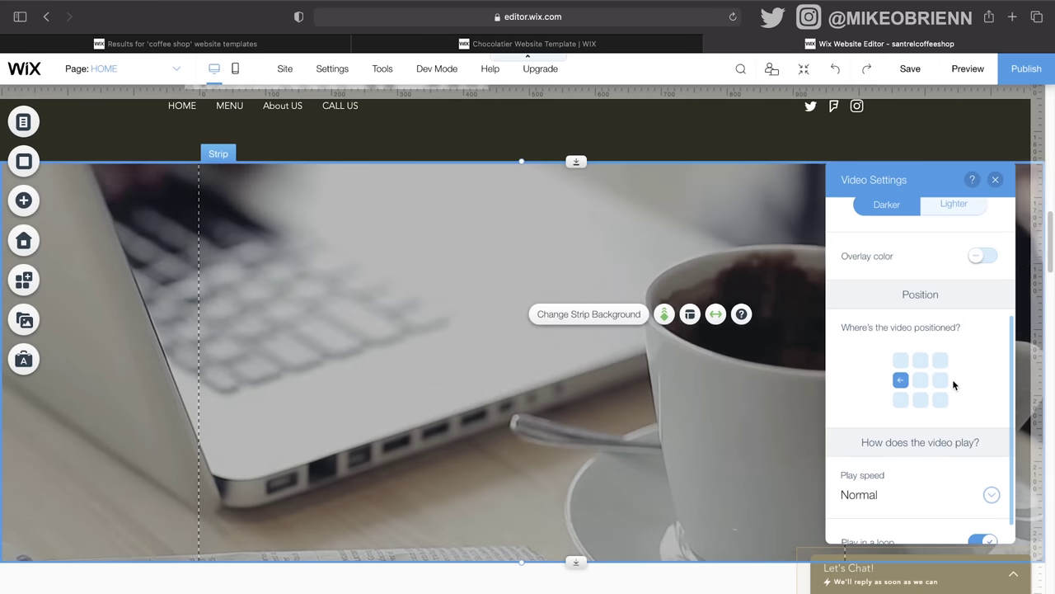
left_click(940, 380)
left_click(920, 361)
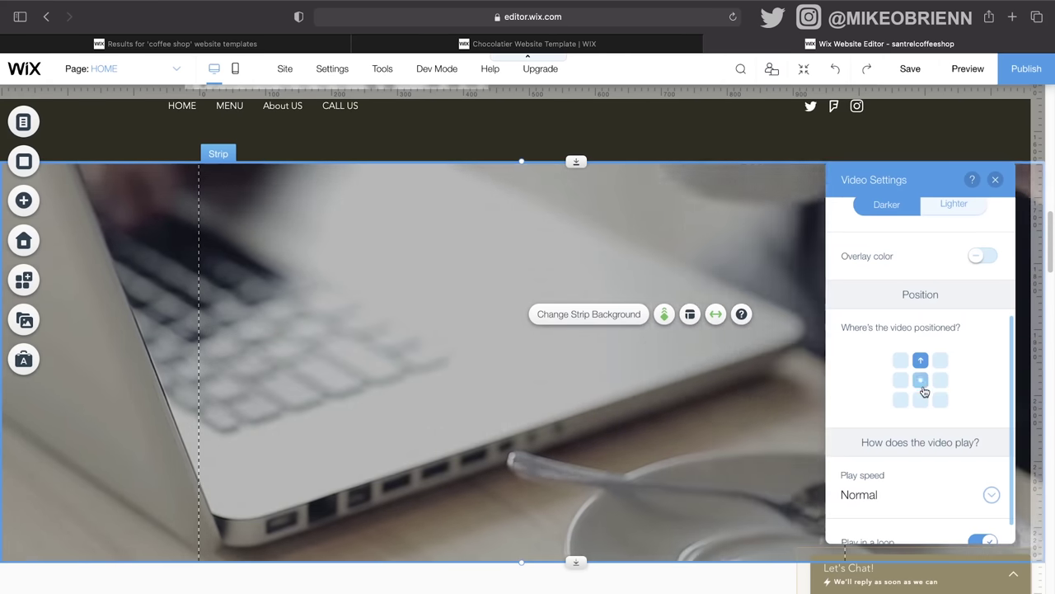
left_click(921, 399)
left_click(901, 380)
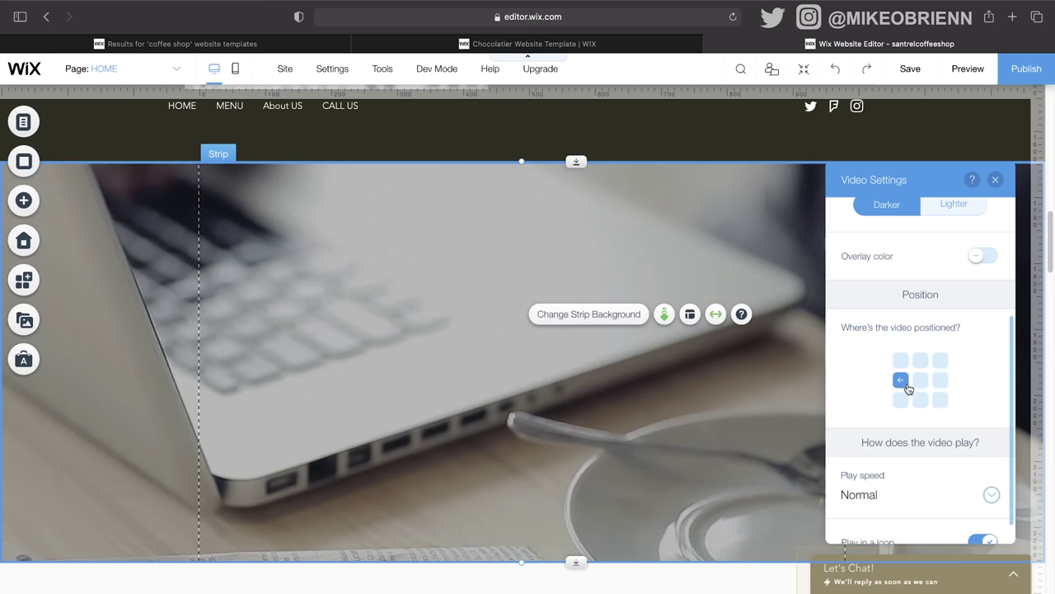
left_click(921, 400)
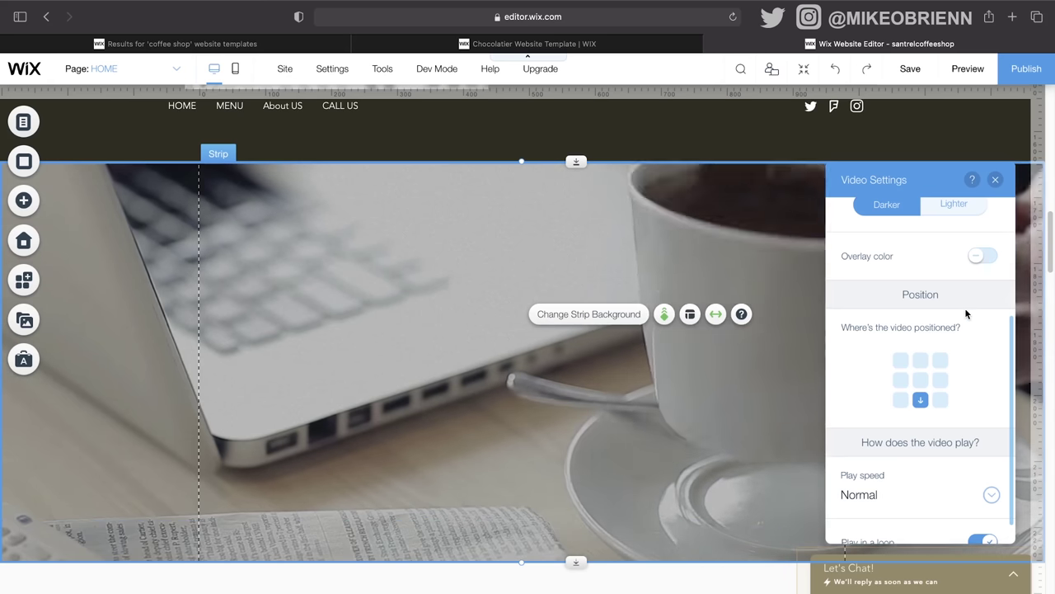
Step: Add a grey colour overlay at 39% opacity to the video
scroll(964, 307, "down", 1)
left_click(982, 233)
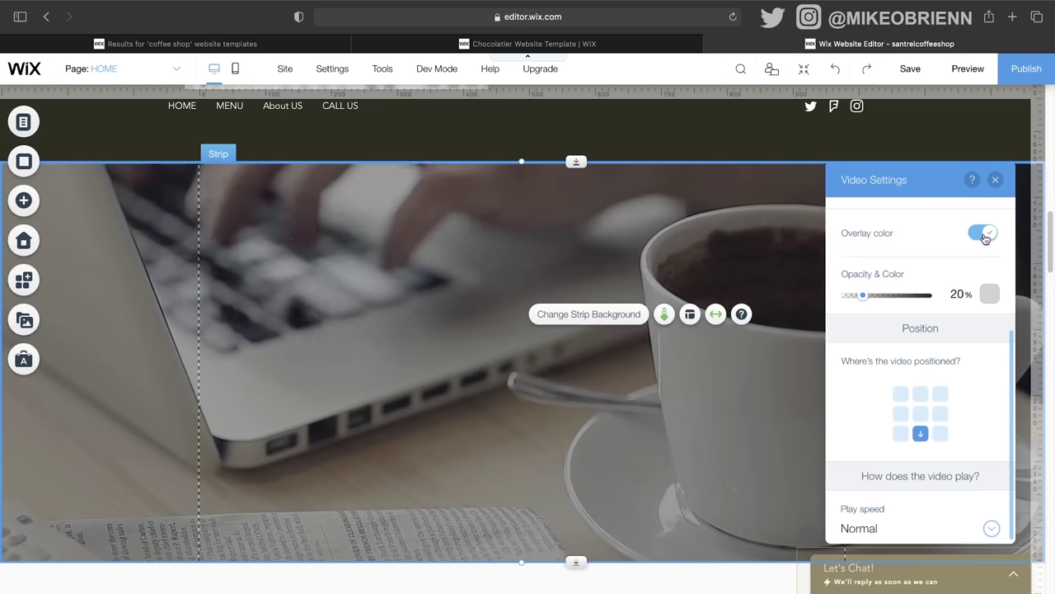
left_click(989, 294)
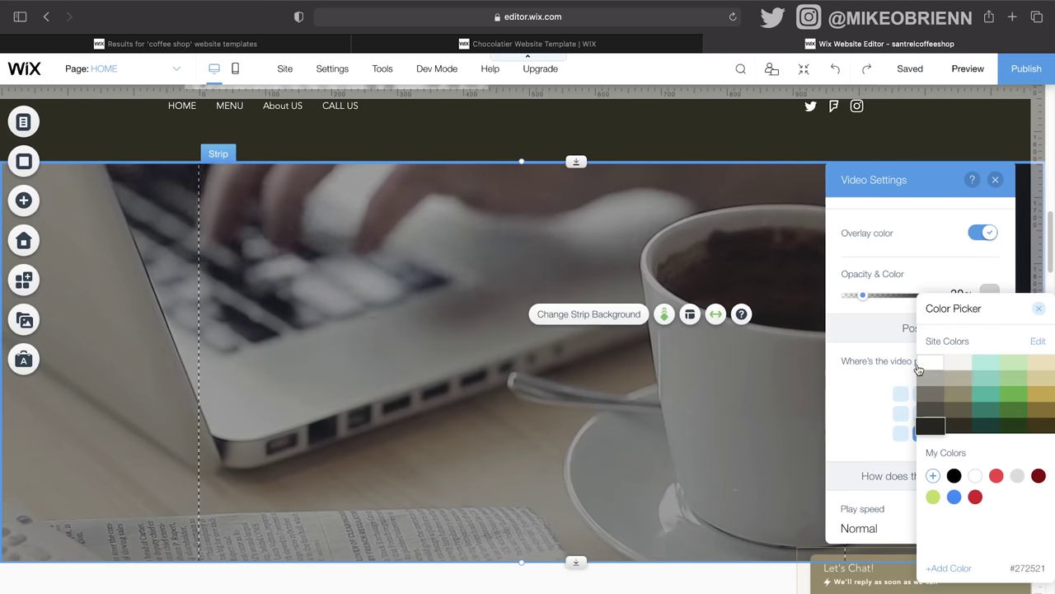
left_click(932, 394)
left_click(885, 302)
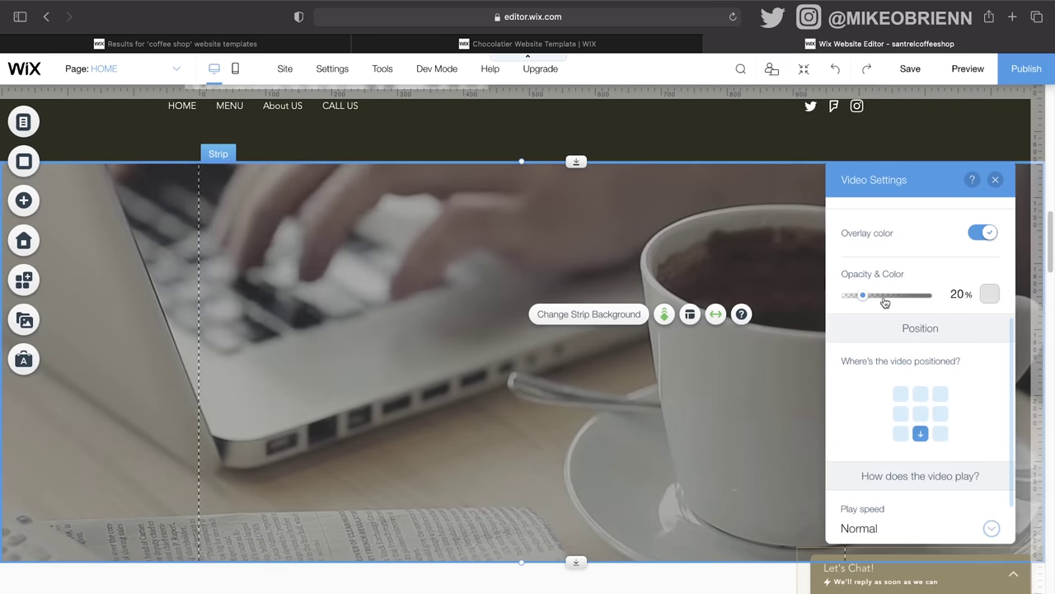
left_click_drag(850, 296, 877, 313)
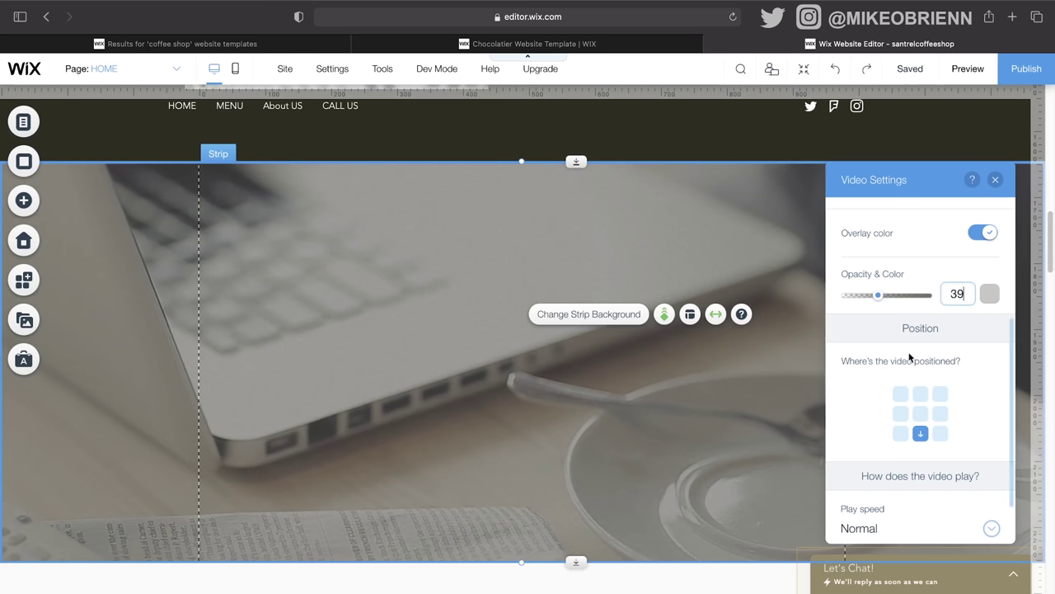
scroll(908, 365, "down", 2)
left_click(995, 179)
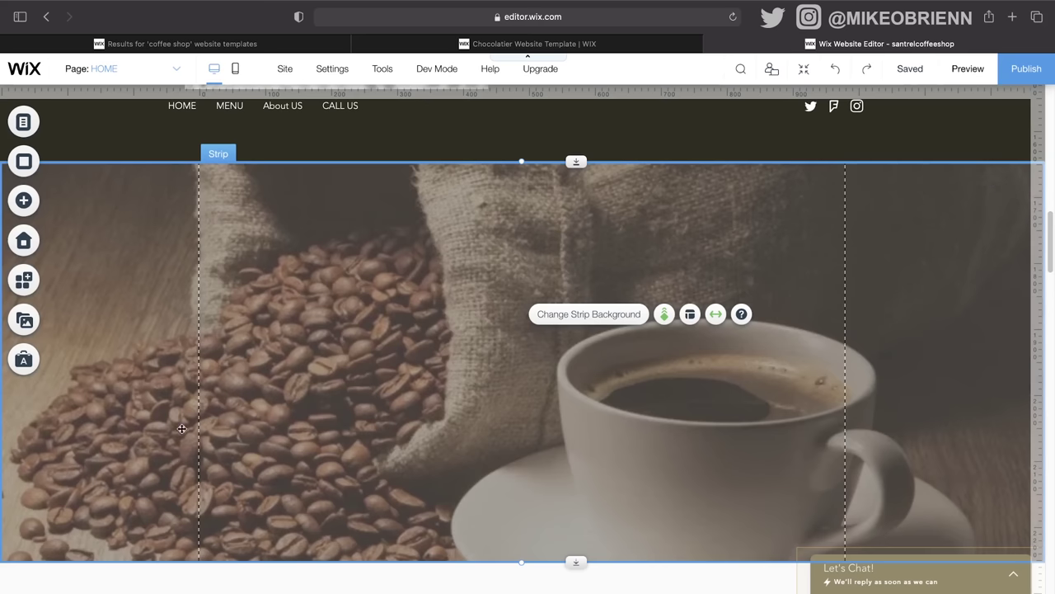
Step: Place a Heading 2 text box on the laptop video strip
scroll(429, 420, "down", 6)
scroll(518, 319, "up", 15)
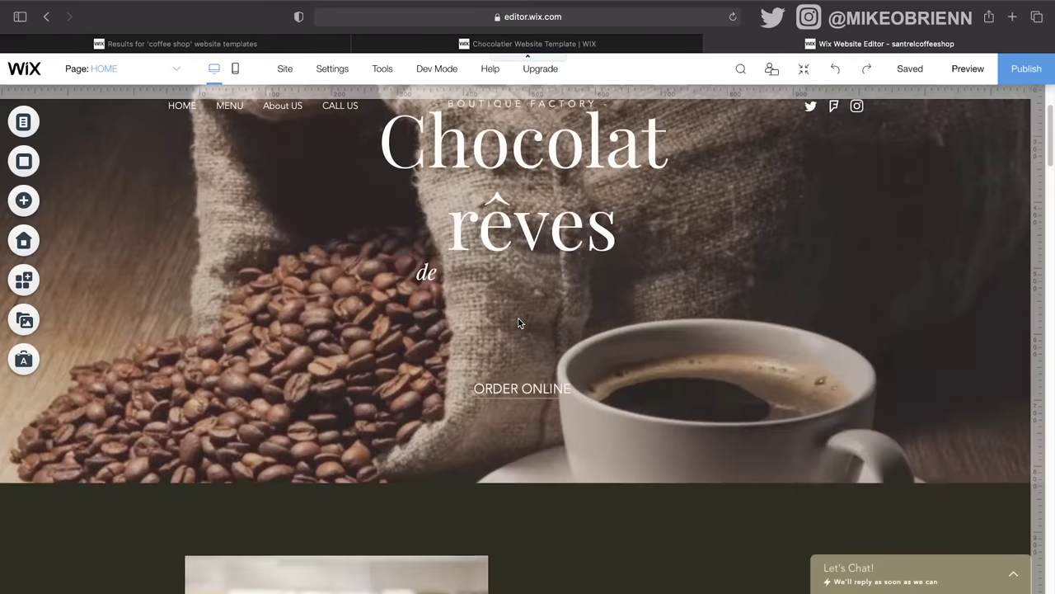
scroll(519, 320, "down", 10)
scroll(518, 322, "down", 1)
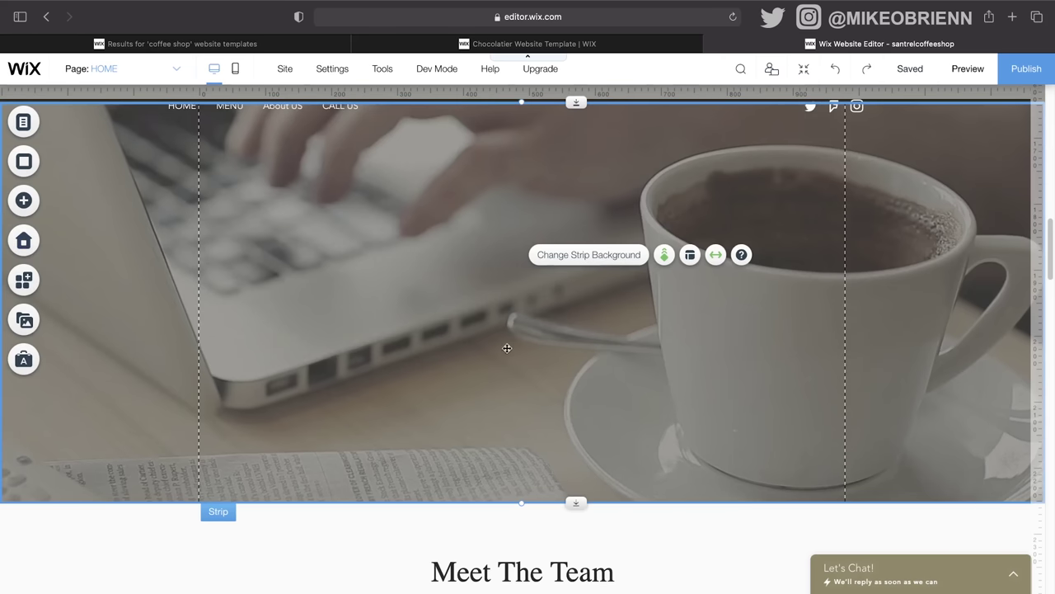
left_click(41, 206)
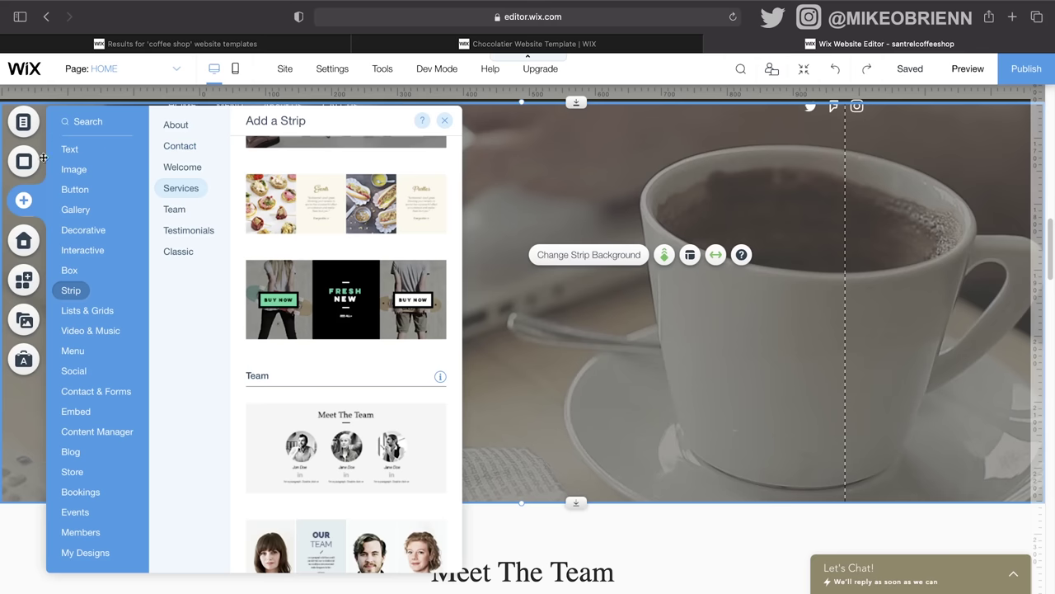
mouse_move(68, 157)
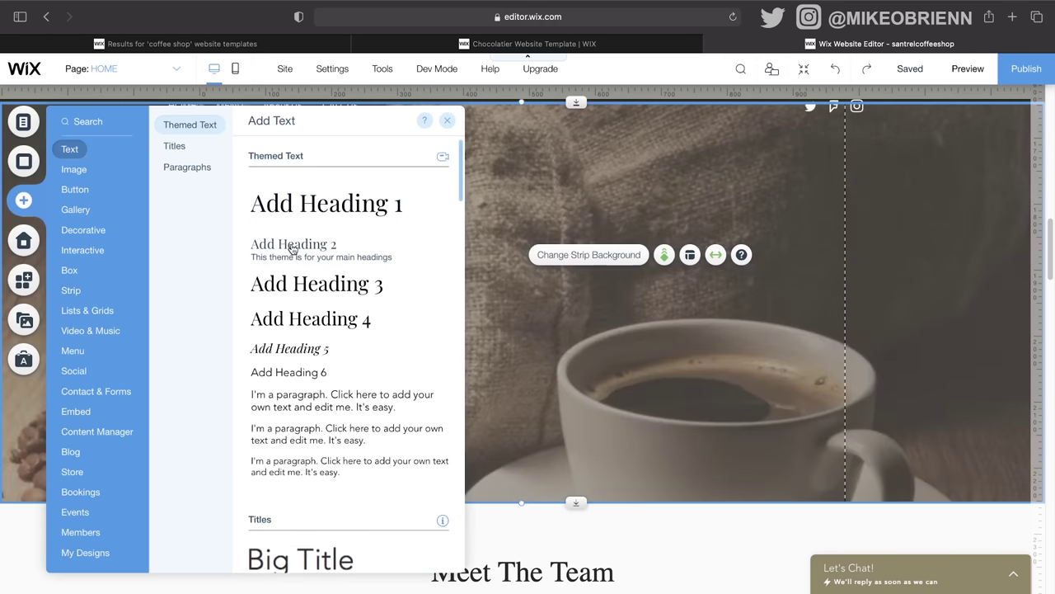
left_click_drag(292, 249, 318, 285)
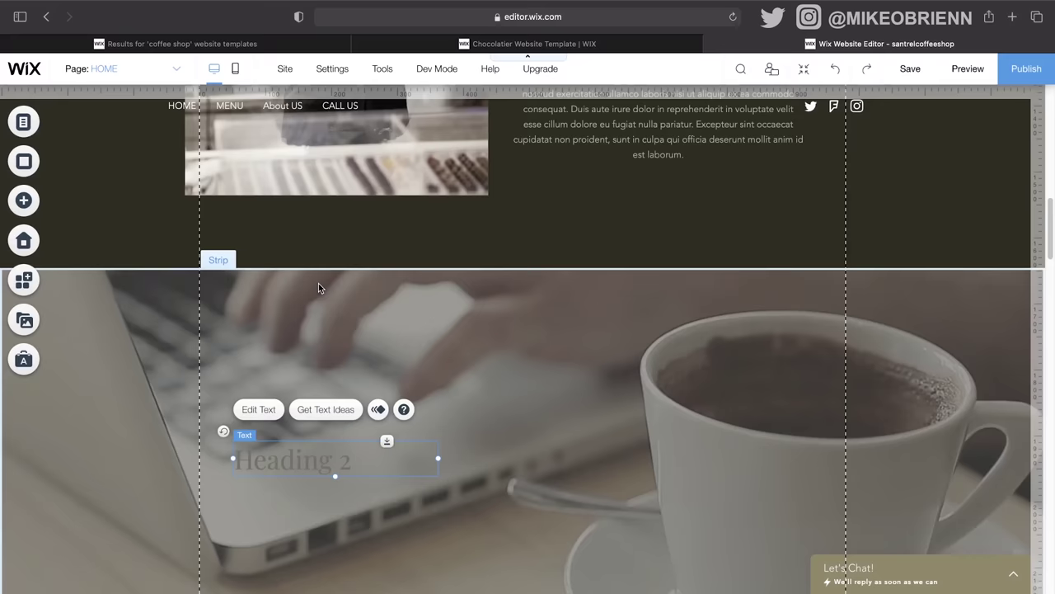
Step: Widen and heighten the heading text box to about 498 × 96
scroll(318, 288, "down", 3)
left_click_drag(321, 331, 334, 273)
left_click_drag(451, 270, 573, 269)
left_click_drag(408, 288, 408, 325)
Step: Replace the heading text with 'START YOUR DAY OFF RIGHT' and narrow its box
double_click(313, 269)
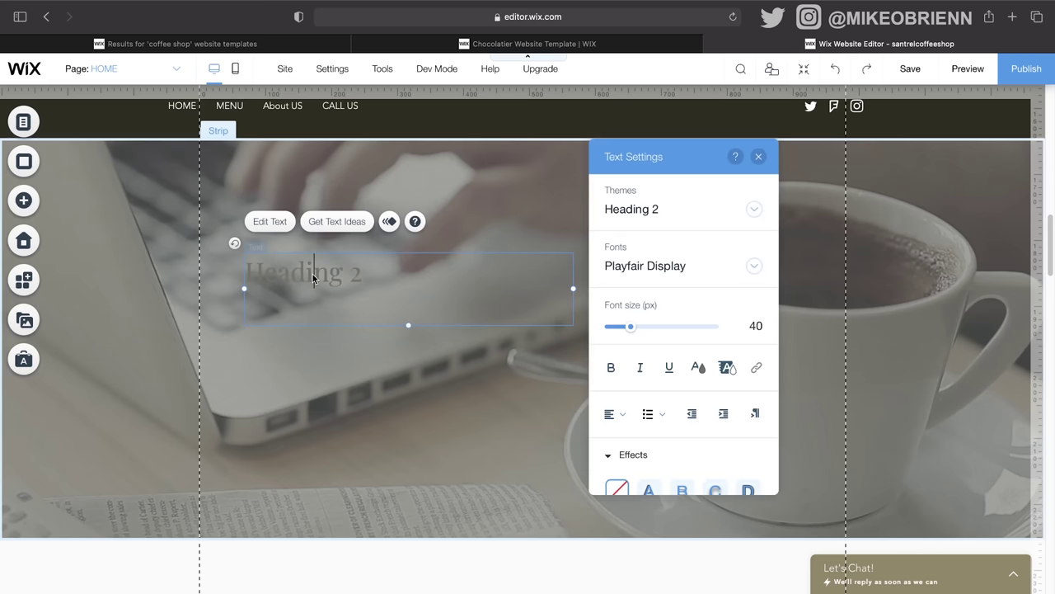
key("super+a")
type("S")
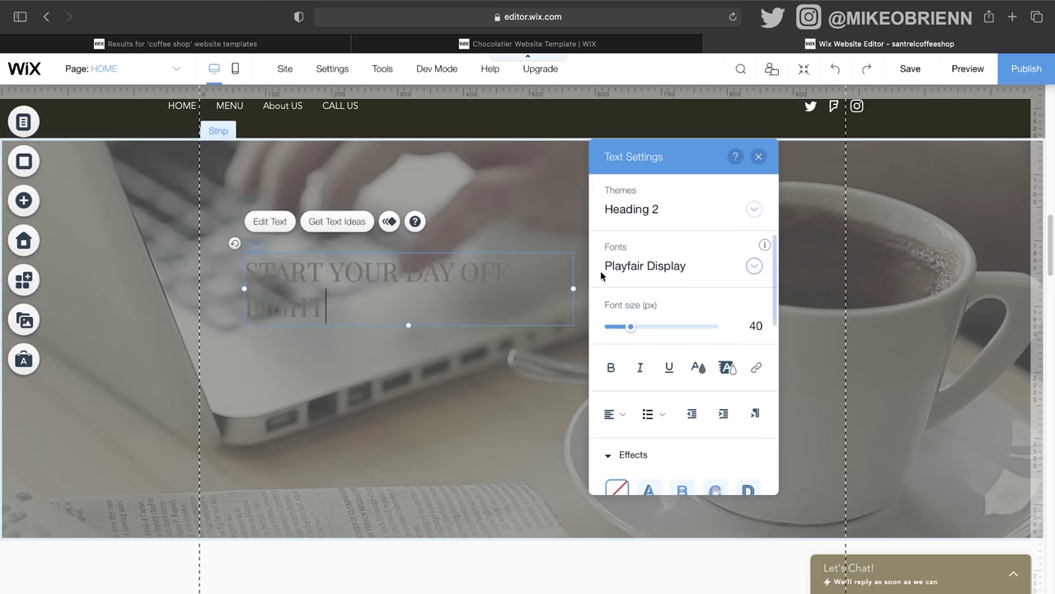
left_click_drag(573, 290, 525, 300)
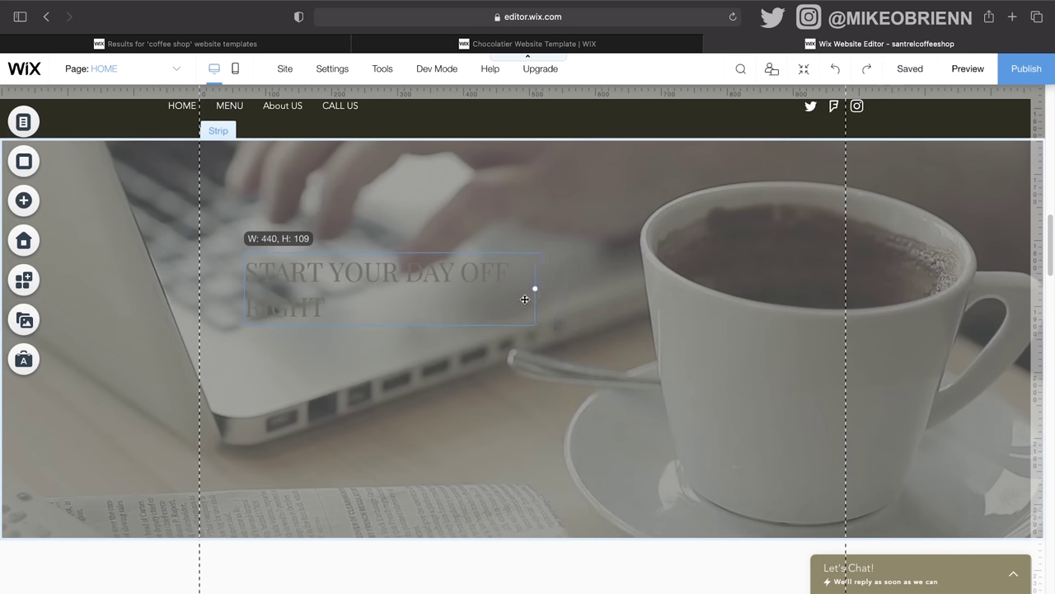
left_click_drag(459, 307, 459, 306)
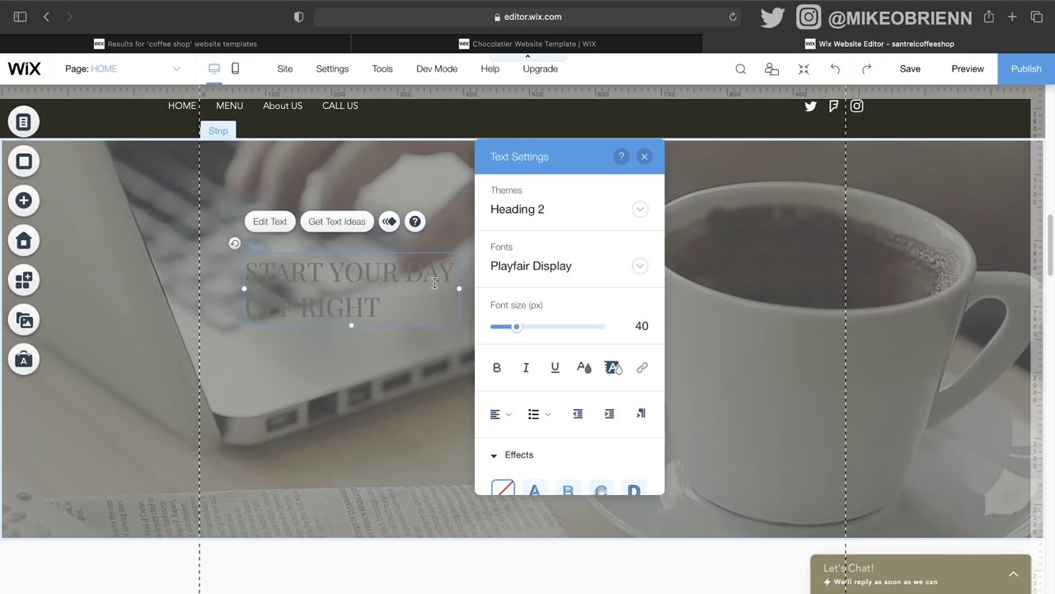
Step: Format the heading bold, white, 56 px, in Poppins Semi Bold
key("super+a")
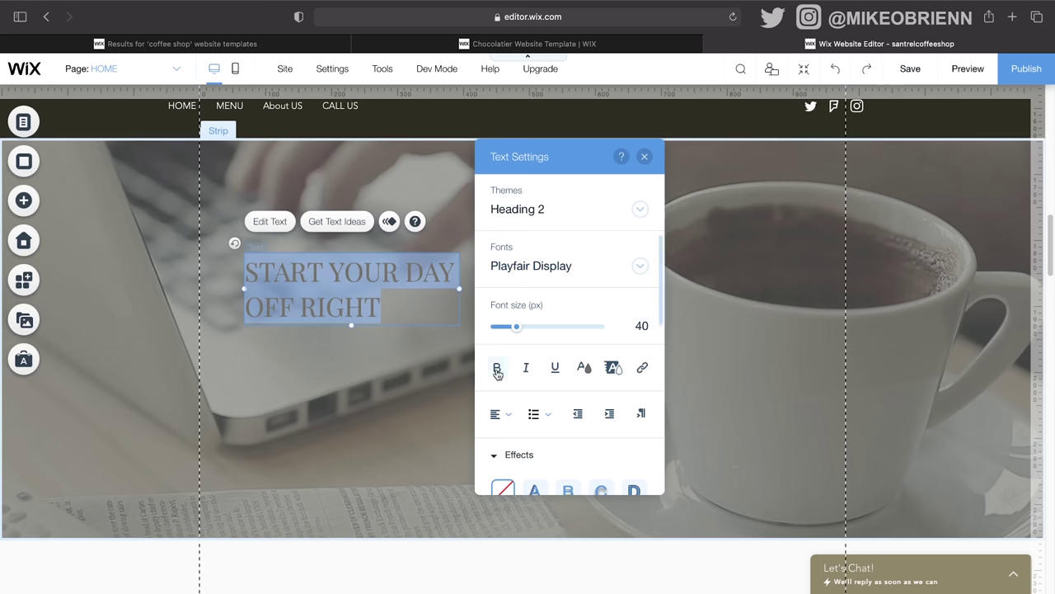
left_click(497, 368)
left_click(582, 366)
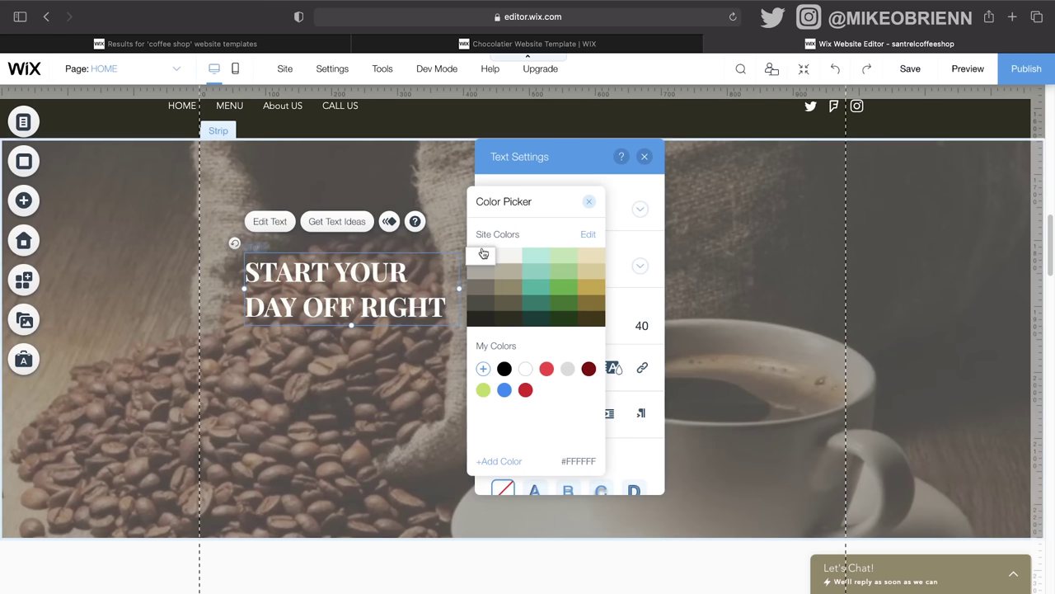
left_click(586, 203)
left_click_drag(517, 328, 526, 328)
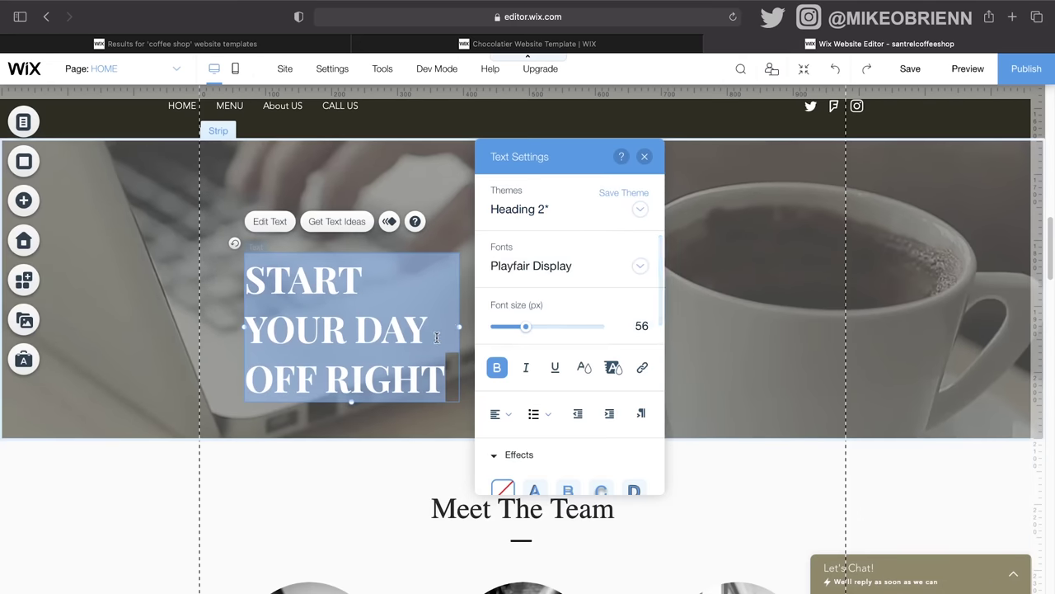
left_click_drag(459, 328, 578, 336)
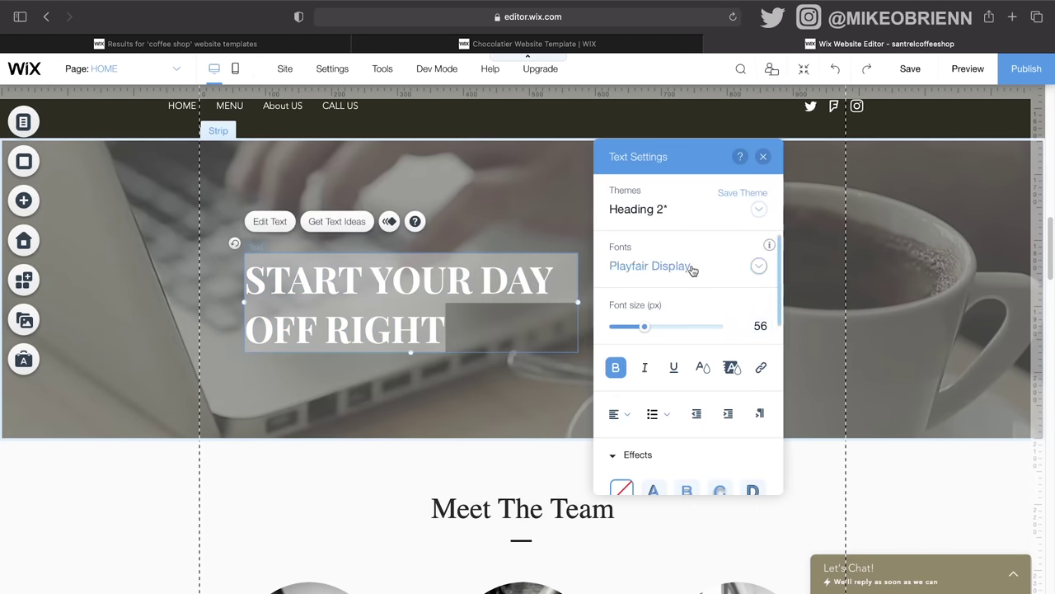
left_click(693, 271)
left_click(719, 361)
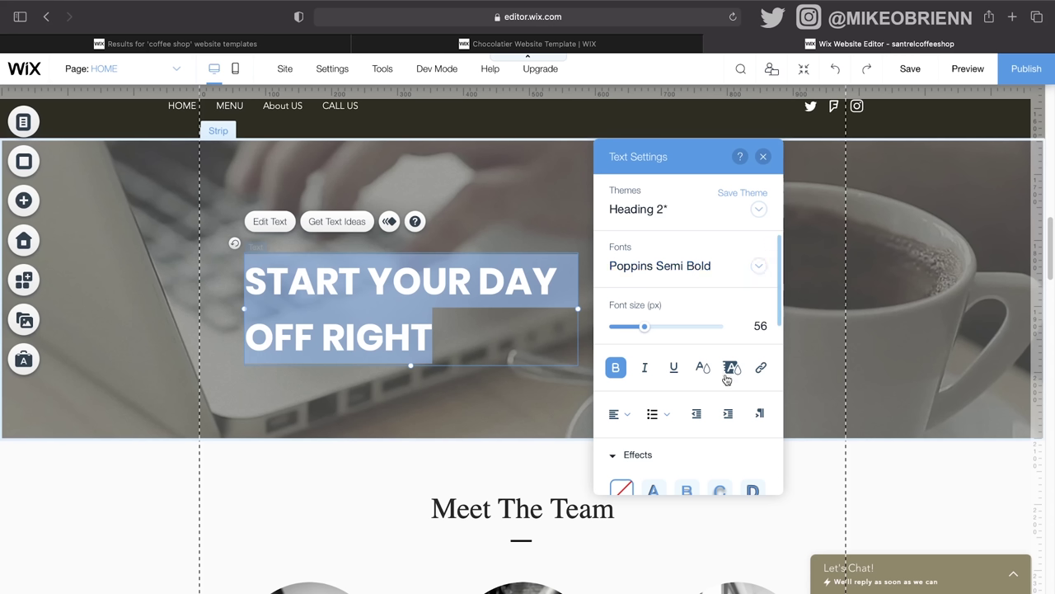
Step: Make the video strip taller by dragging its bottom edge down
scroll(726, 441, "down", 5)
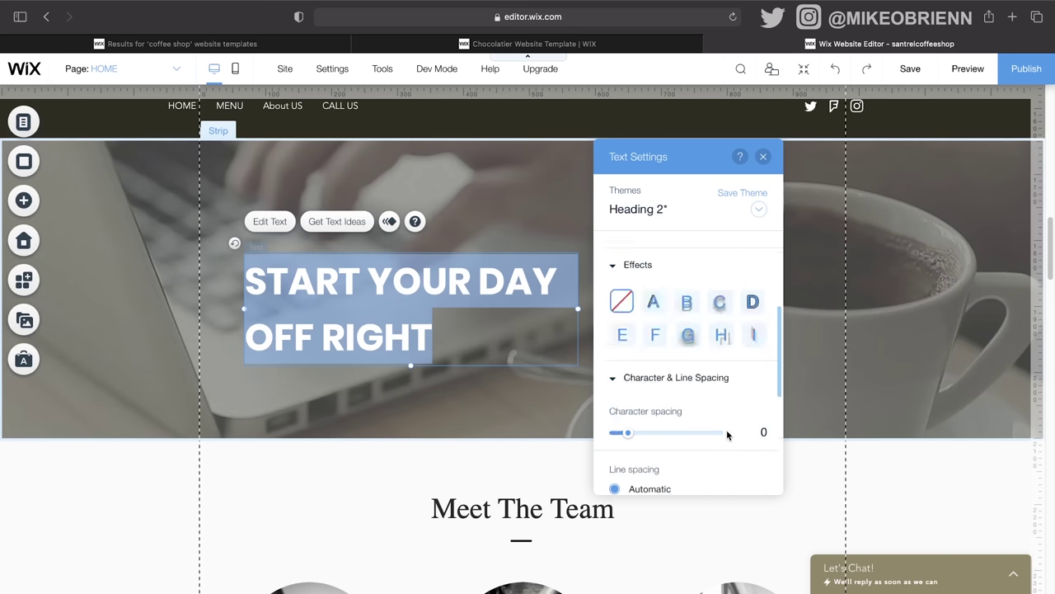
scroll(727, 435, "down", 3)
scroll(747, 233, "up", 3)
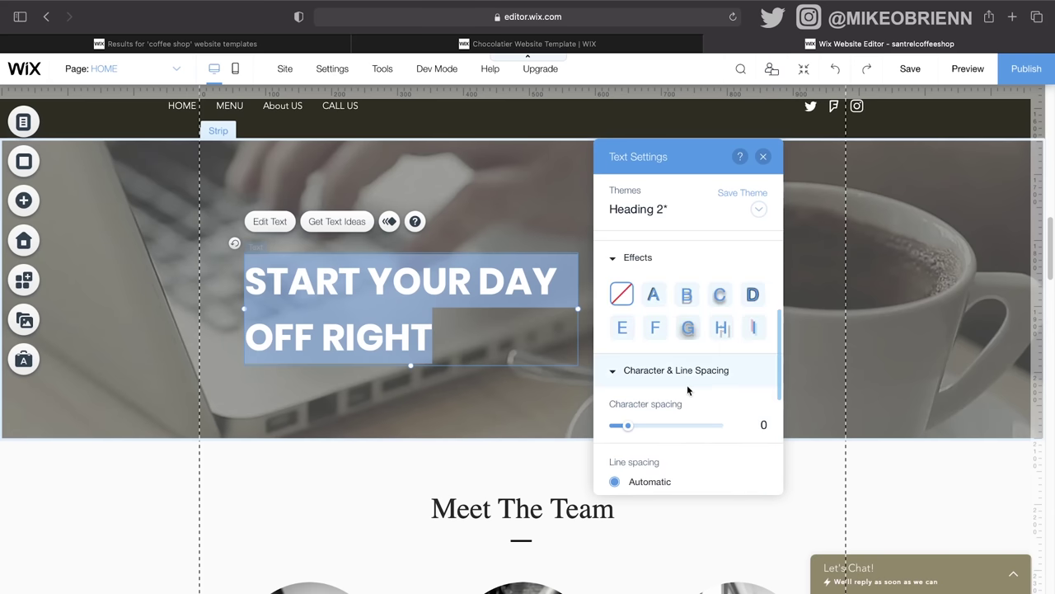
left_click(764, 158)
left_click(481, 373)
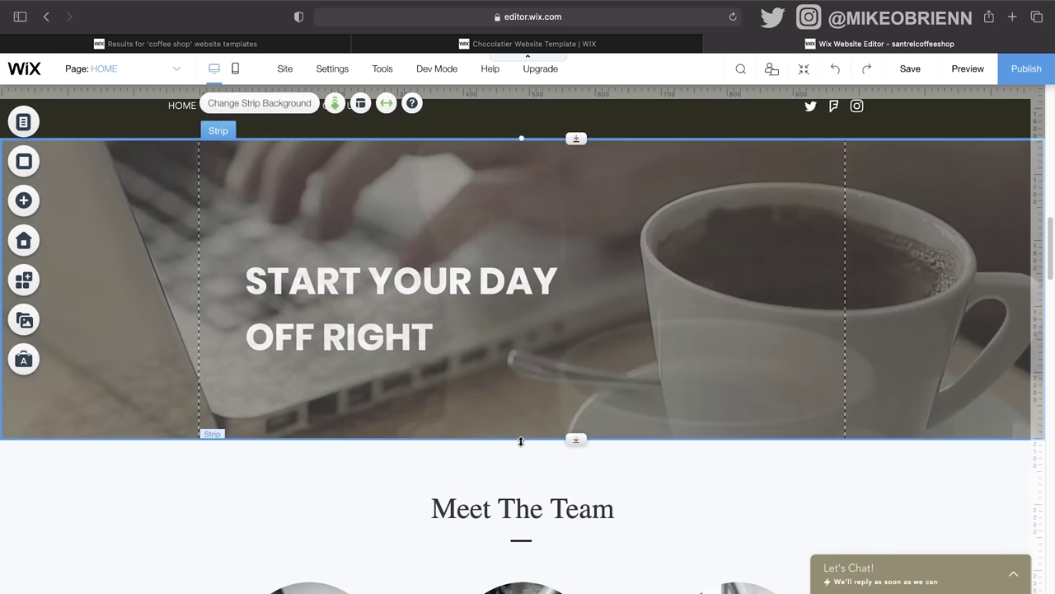
left_click_drag(521, 439, 519, 472)
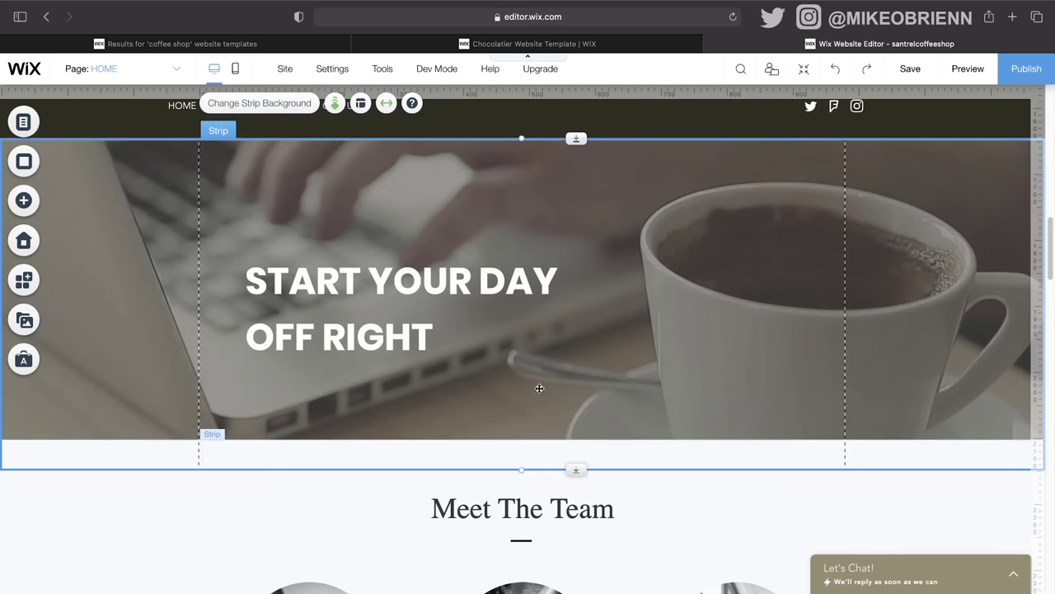
left_click(959, 70)
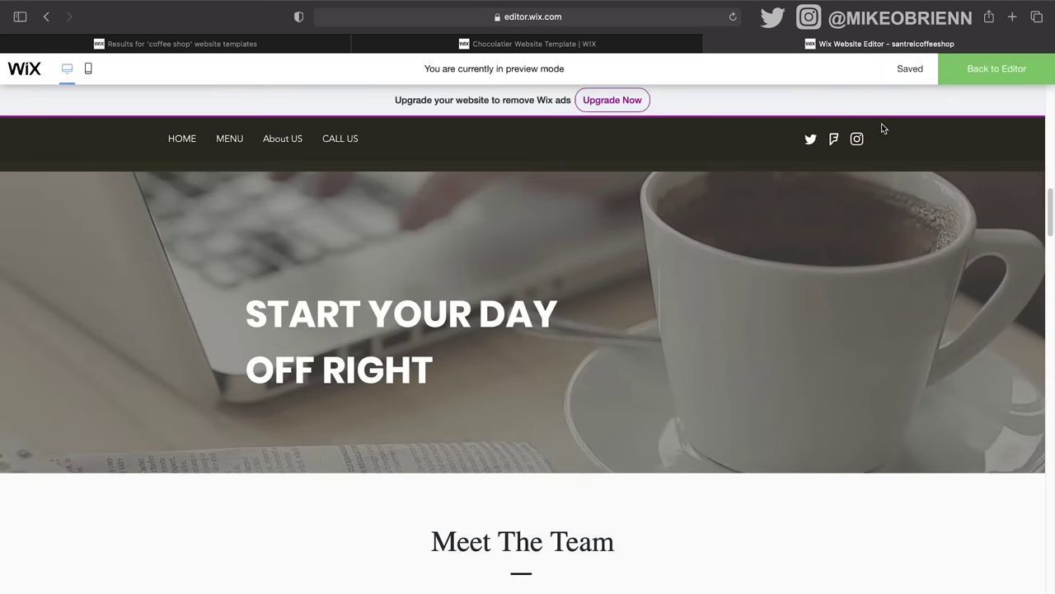
scroll(673, 355, "up", 5)
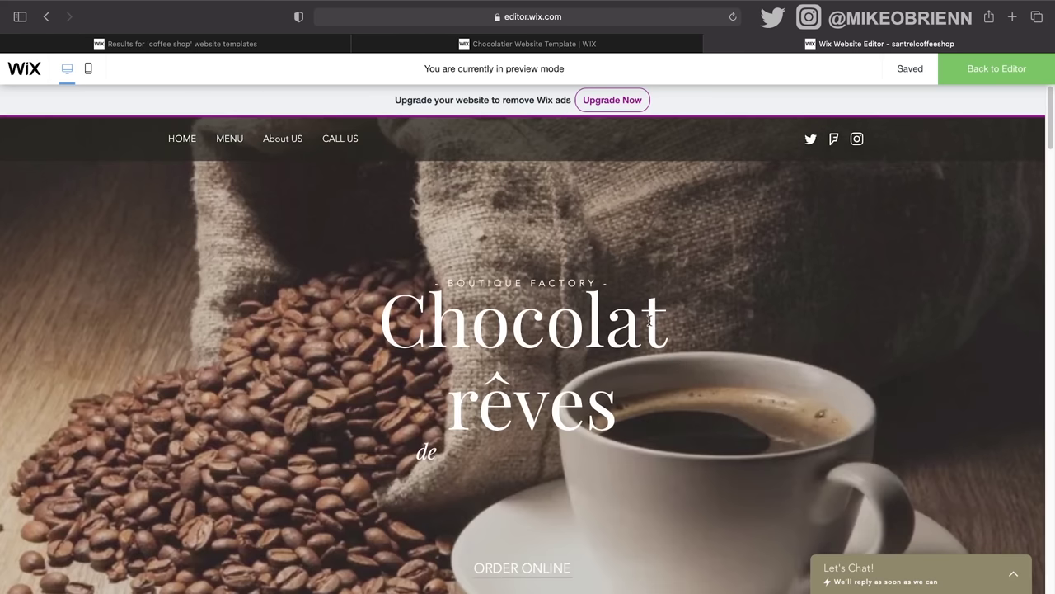
scroll(651, 323, "down", 2)
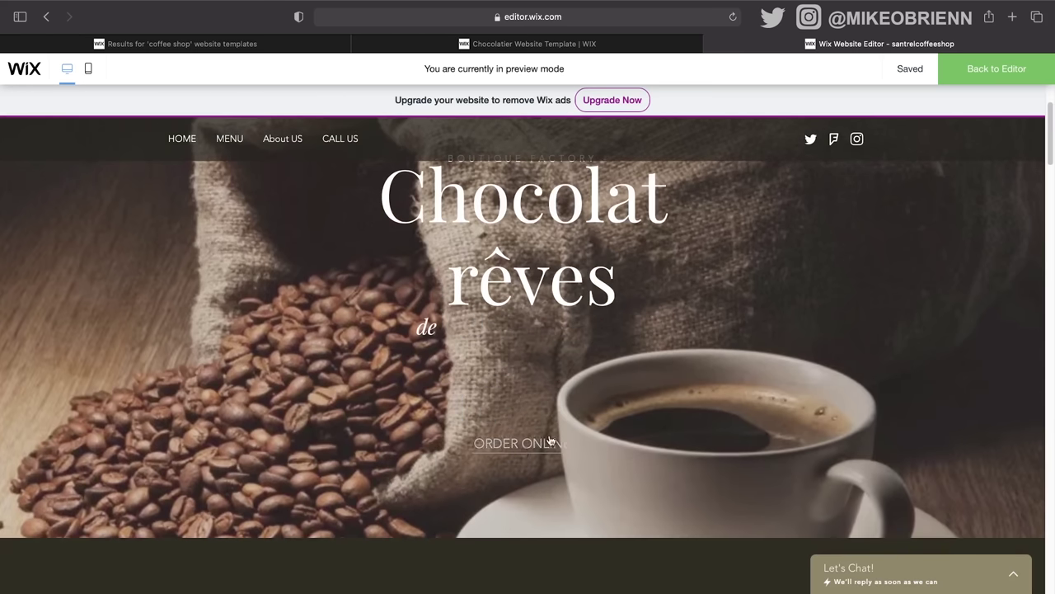
scroll(674, 401, "down", 5)
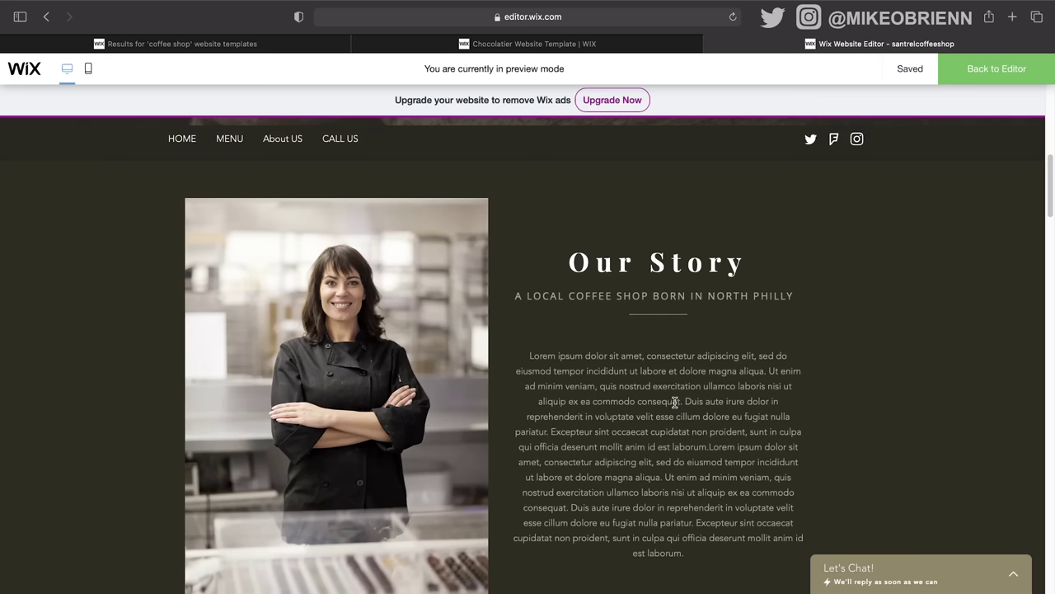
scroll(648, 397, "down", 6)
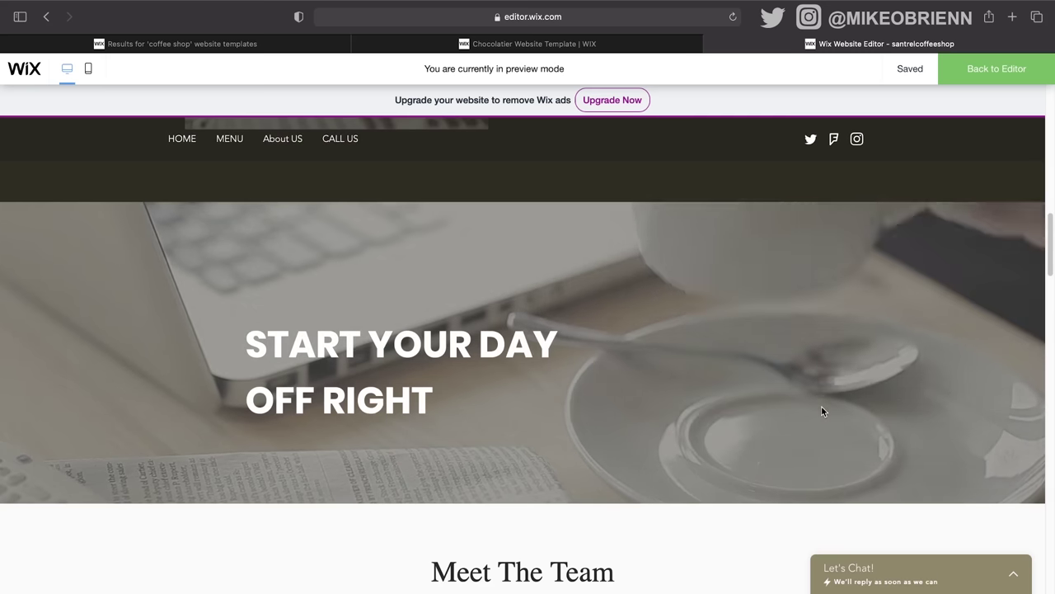
scroll(821, 449, "down", 3)
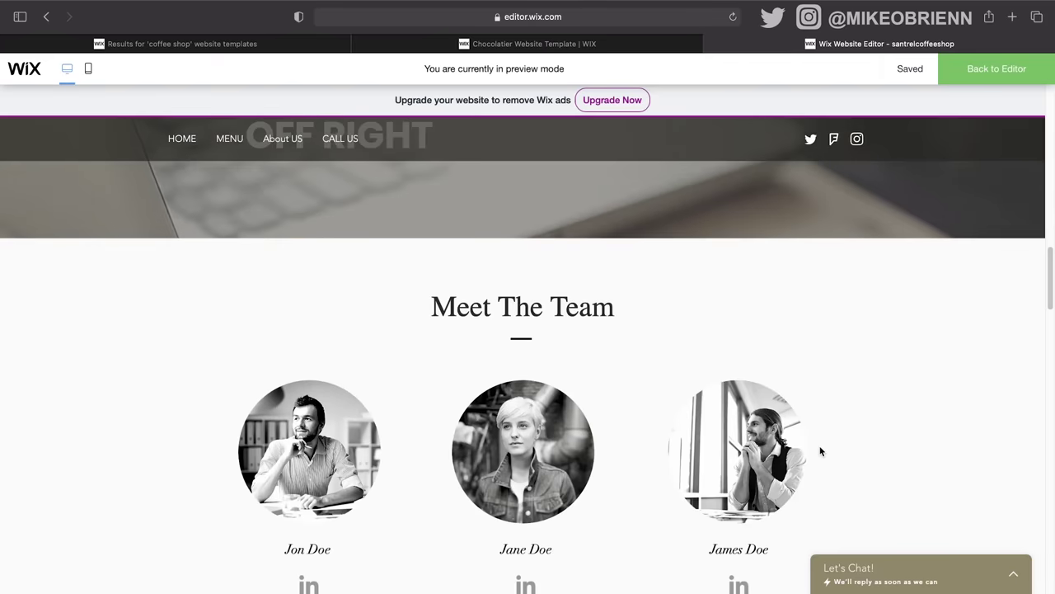
scroll(822, 451, "down", 4)
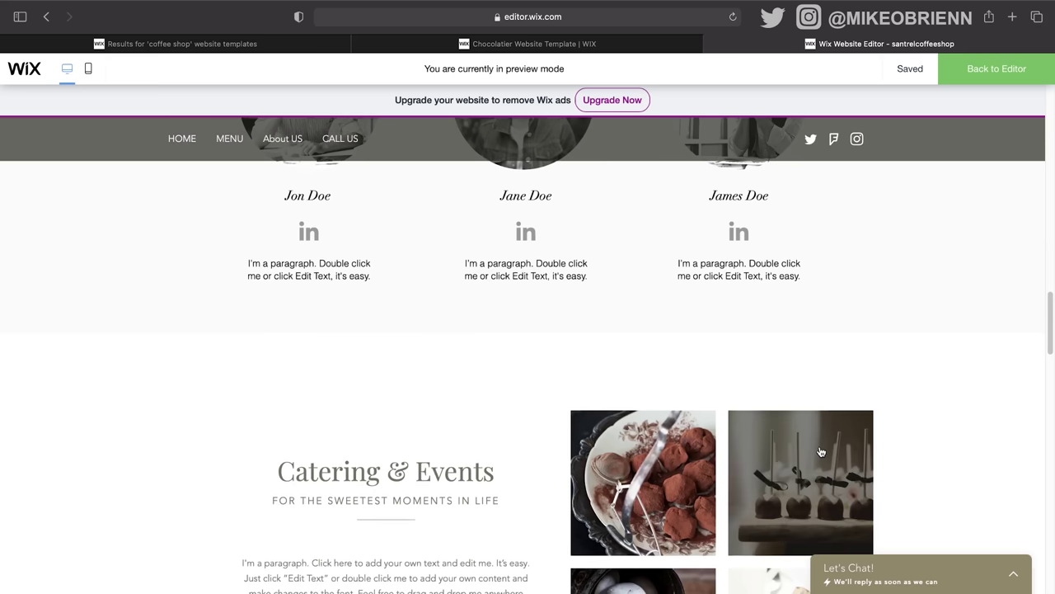
scroll(821, 452, "up", 7)
scroll(609, 467, "down", 5)
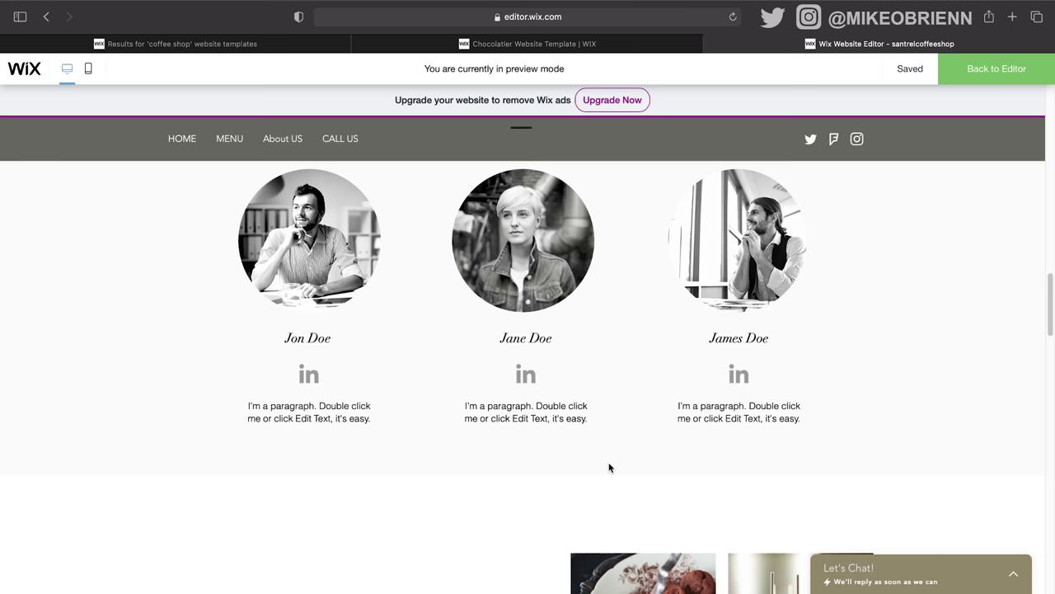
left_click(979, 73)
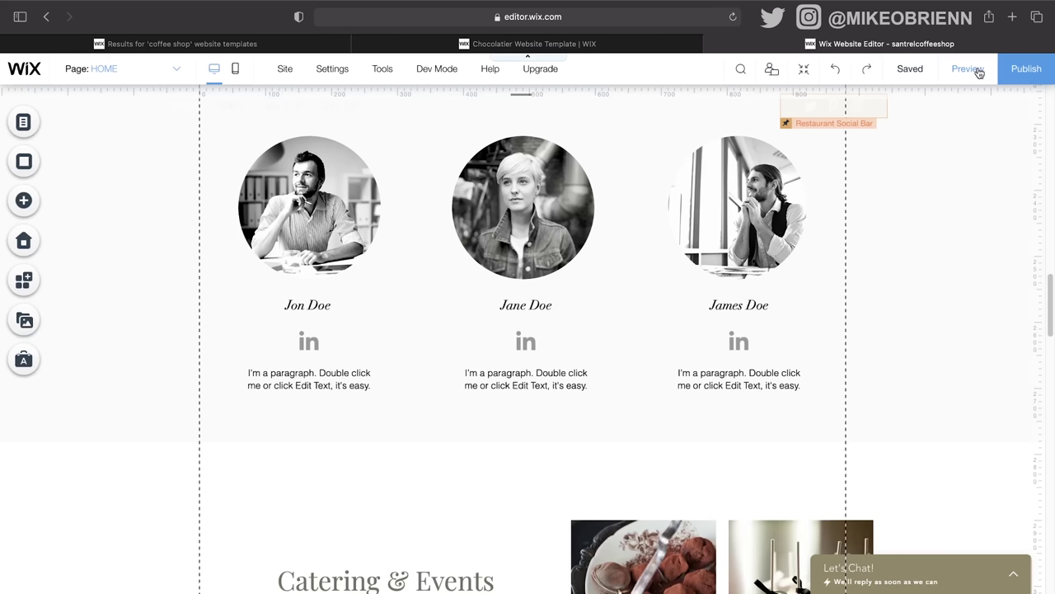
Step: Clear the hero: delete the rêves, de and BOUTIQUE FACTORY texts and move ORDER ONLINE out
scroll(591, 408, "up", 3)
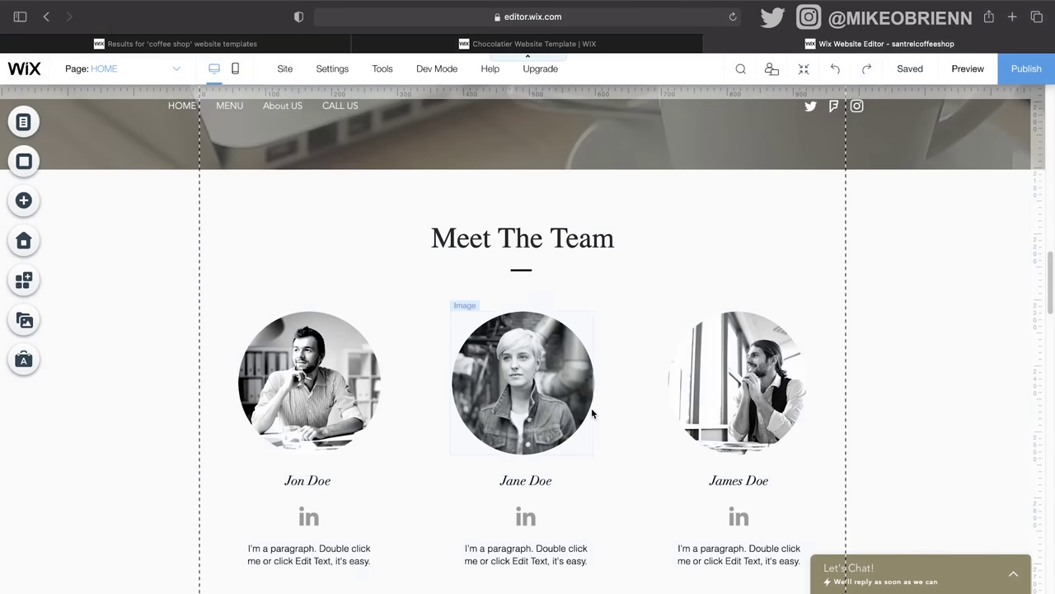
scroll(591, 407, "up", 12)
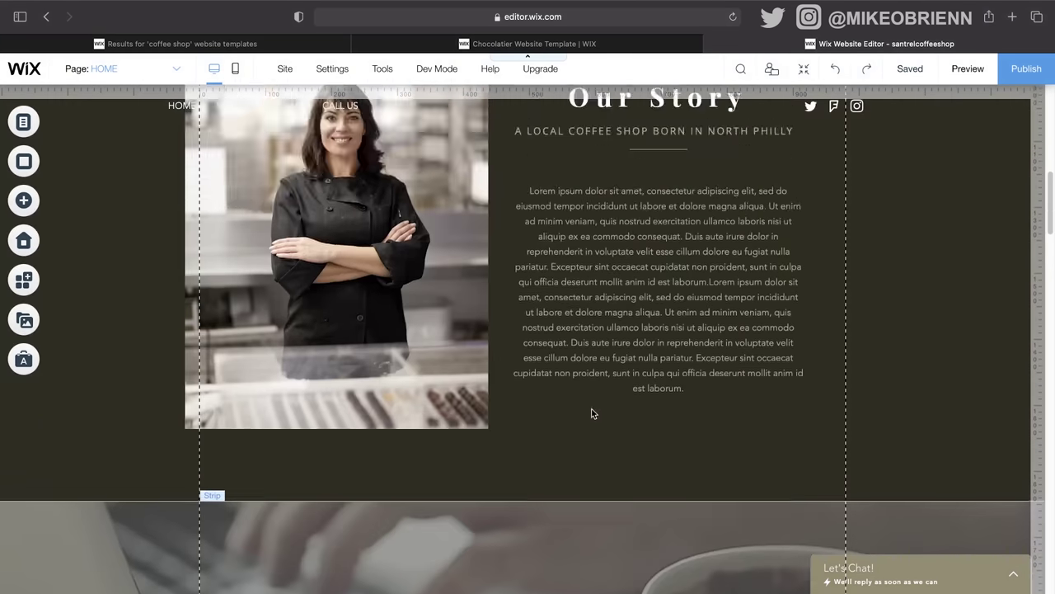
scroll(591, 408, "up", 5)
left_click(546, 288)
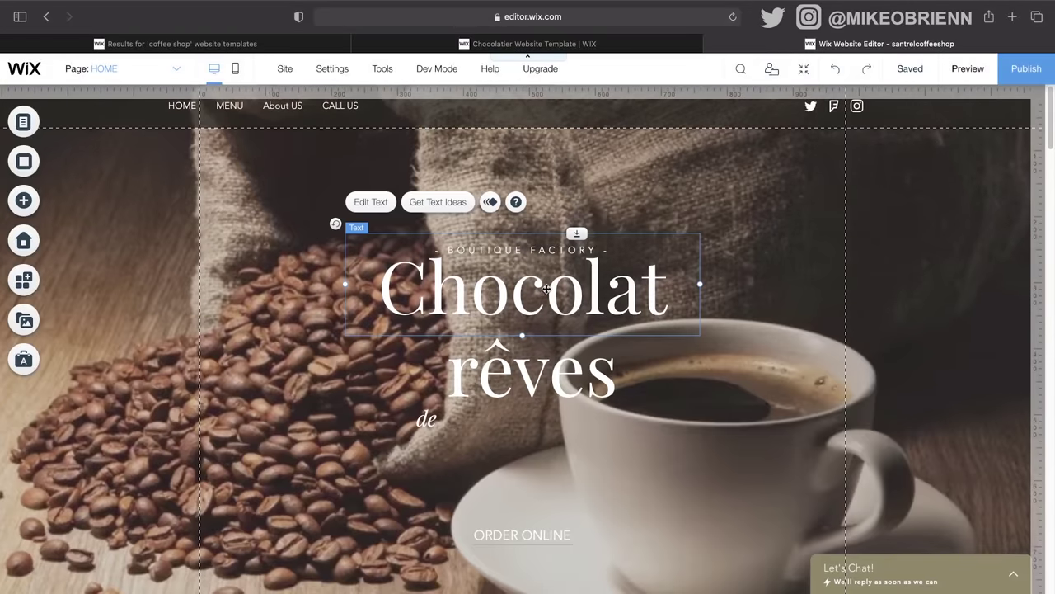
left_click_drag(539, 284, 498, 286)
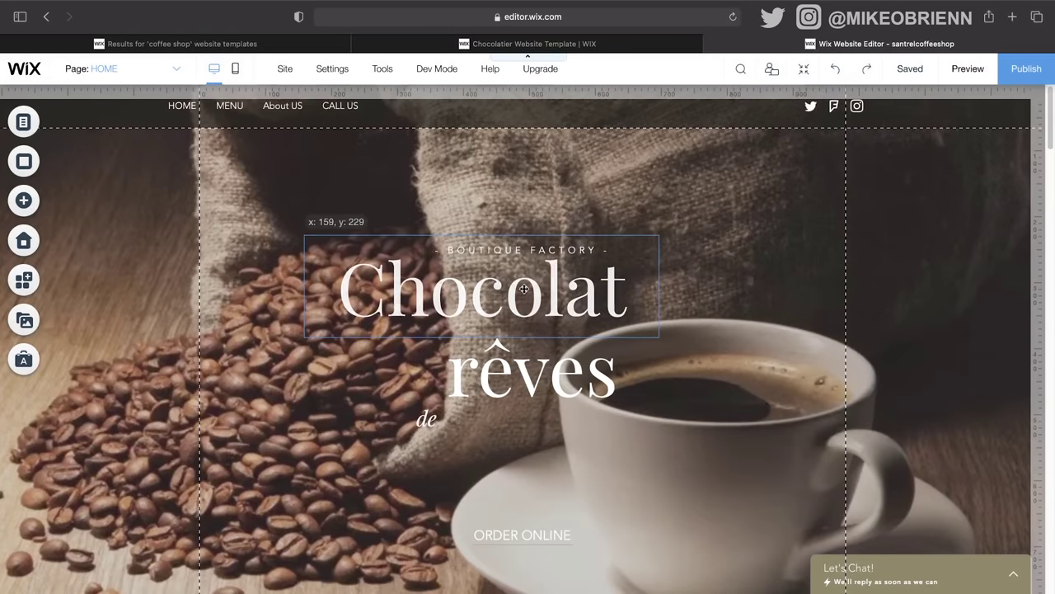
left_click(520, 375)
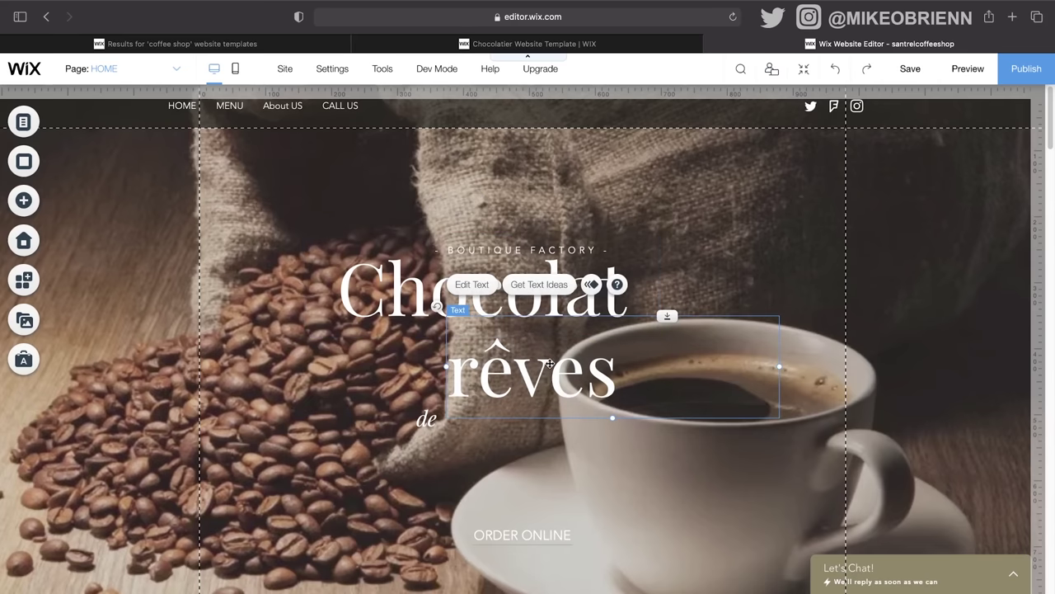
key("Delete")
left_click(422, 422)
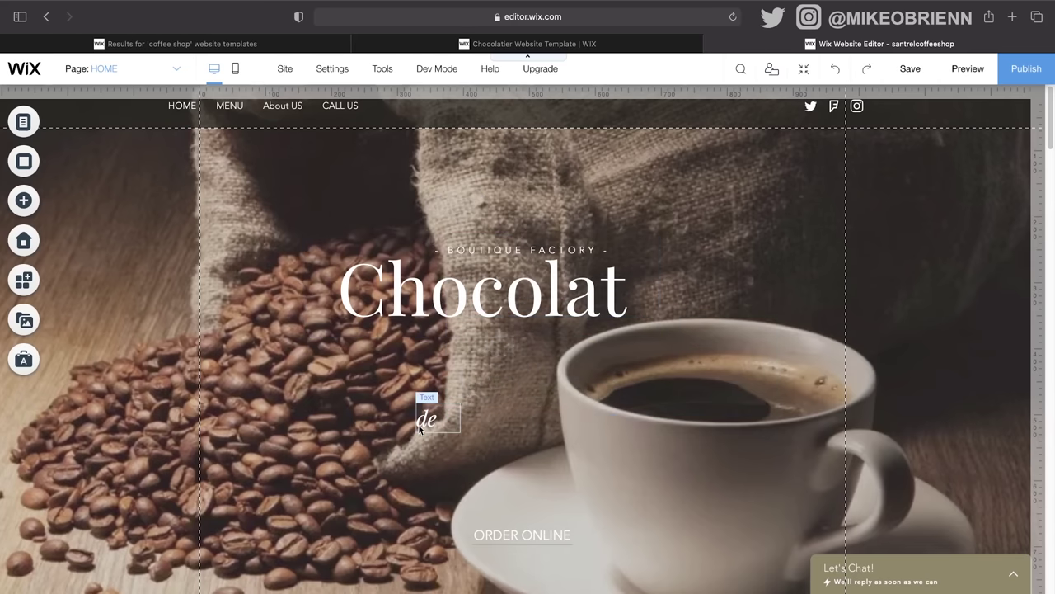
key("Delete")
left_click_drag(517, 533, 547, 541)
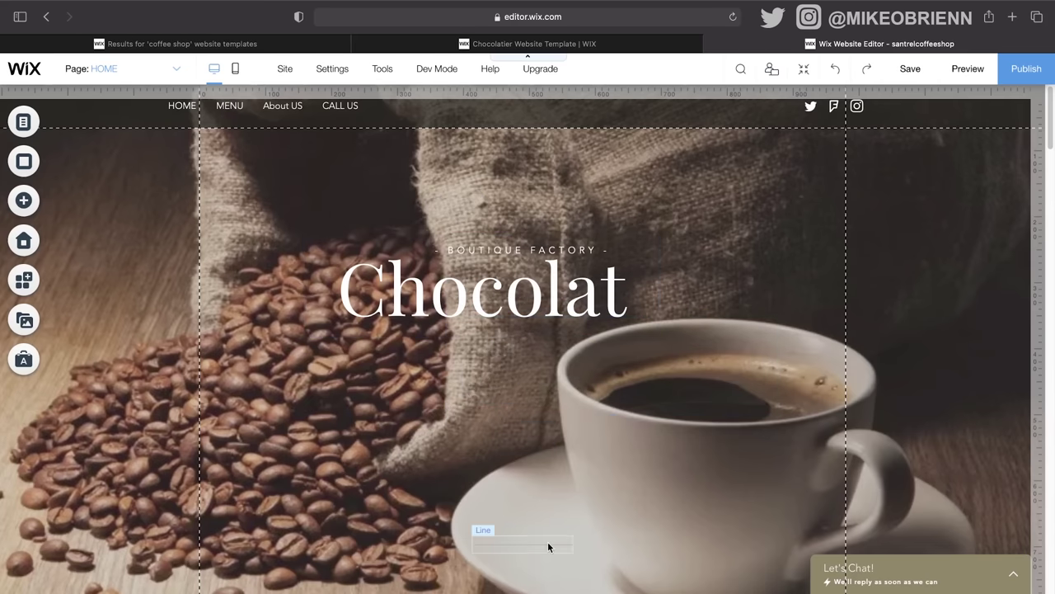
left_click(500, 250)
key("Delete")
Step: Retitle the Chocolat heading 'SANTREL COFFEE' in bold Poppins Semi Bold at 112 px
left_click(501, 292)
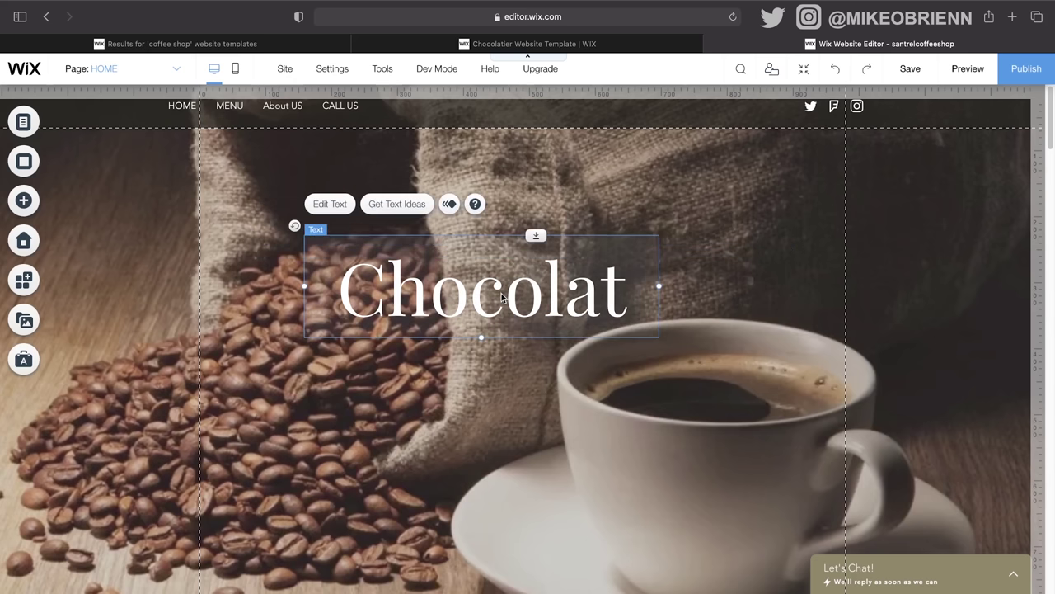
double_click(499, 295)
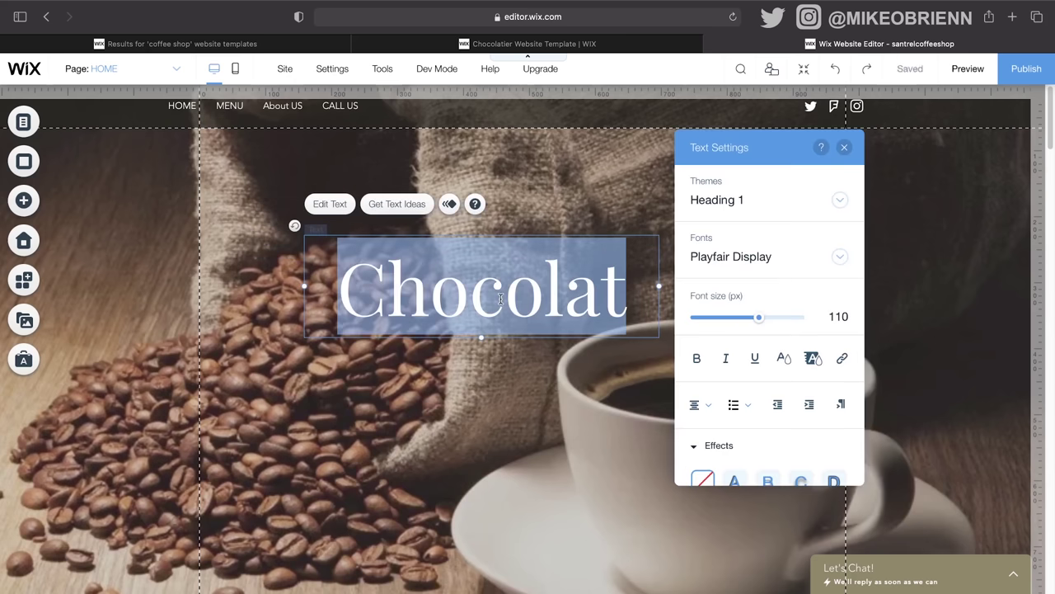
type("SANTREL COFFEE")
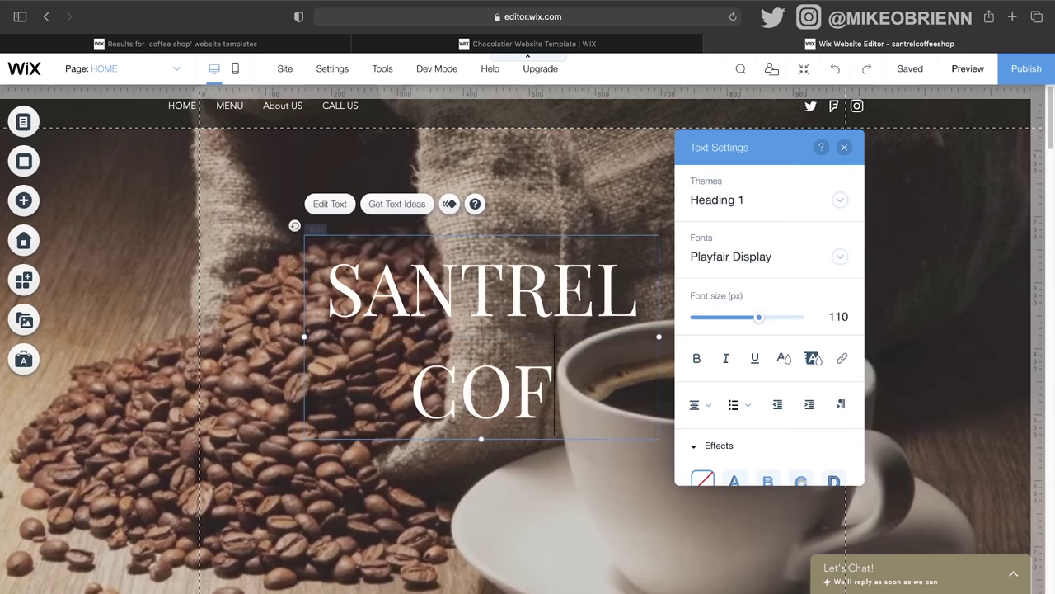
key("super+a")
left_click(750, 270)
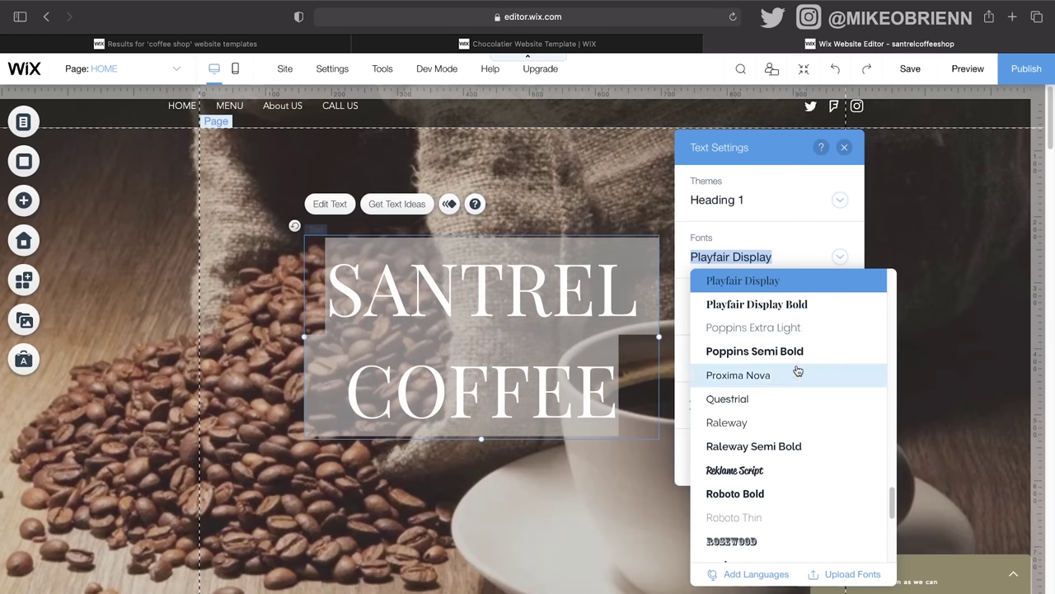
left_click(732, 353)
left_click(696, 358)
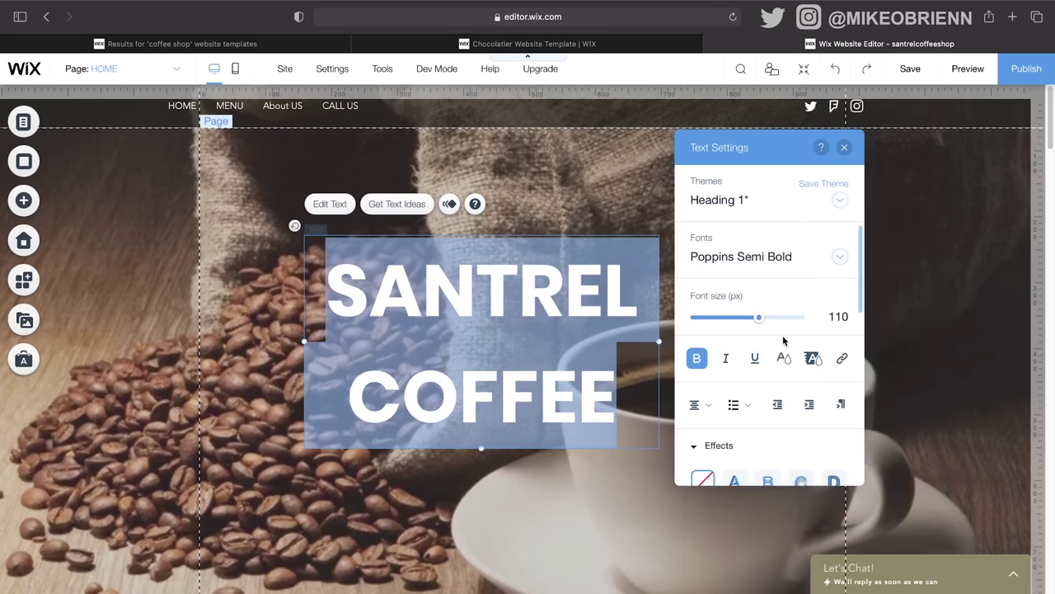
left_click_drag(760, 320, 758, 321)
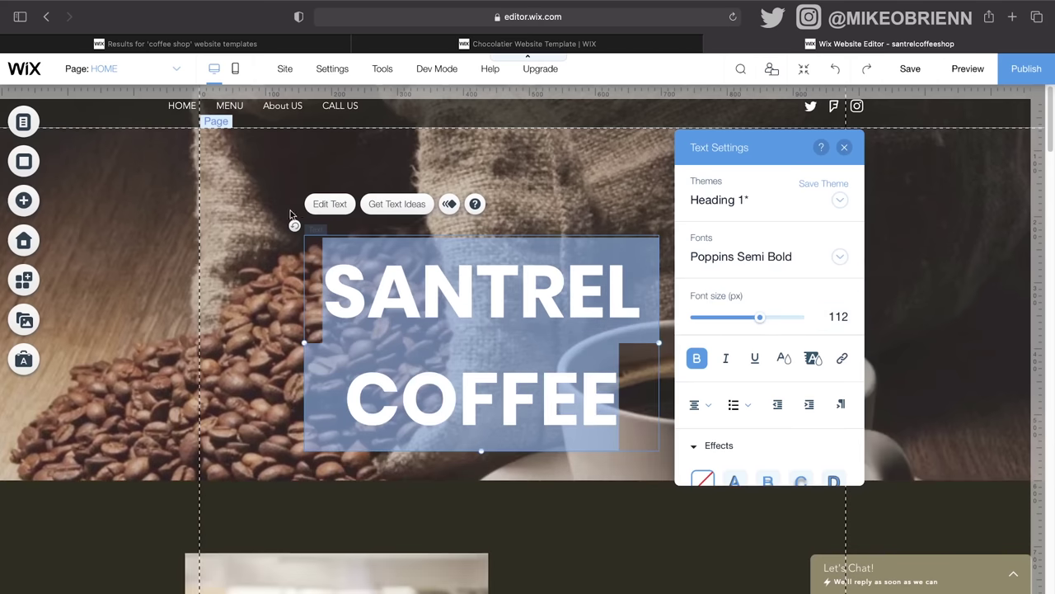
Step: Move the SANTREL COFFEE heading up-left and widen its box so it fits one line
left_click(505, 220)
left_click_drag(561, 366, 476, 292)
left_click_drag(576, 270, 845, 258)
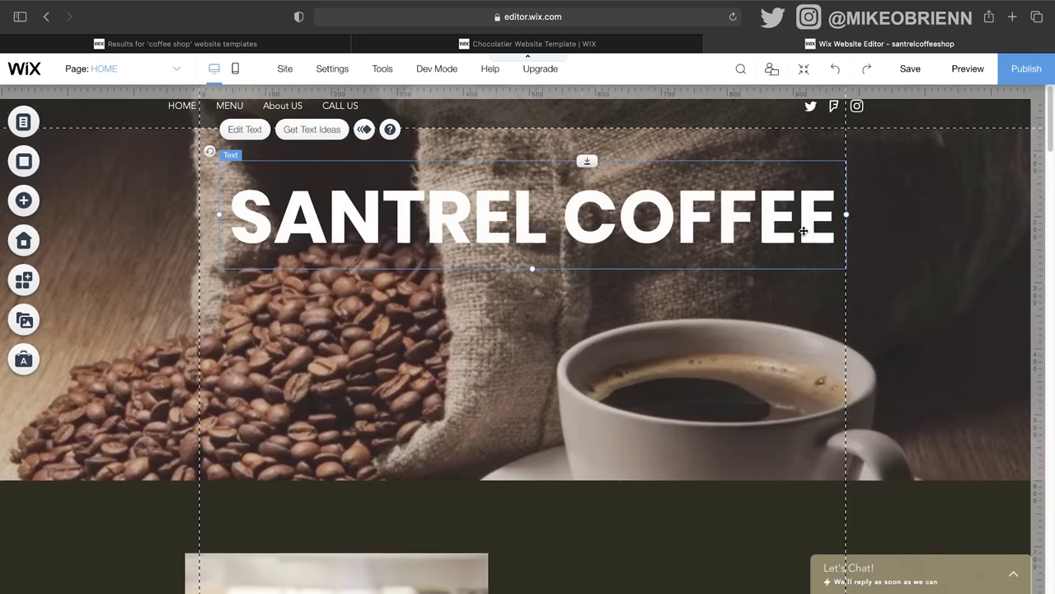
left_click_drag(793, 231, 779, 218)
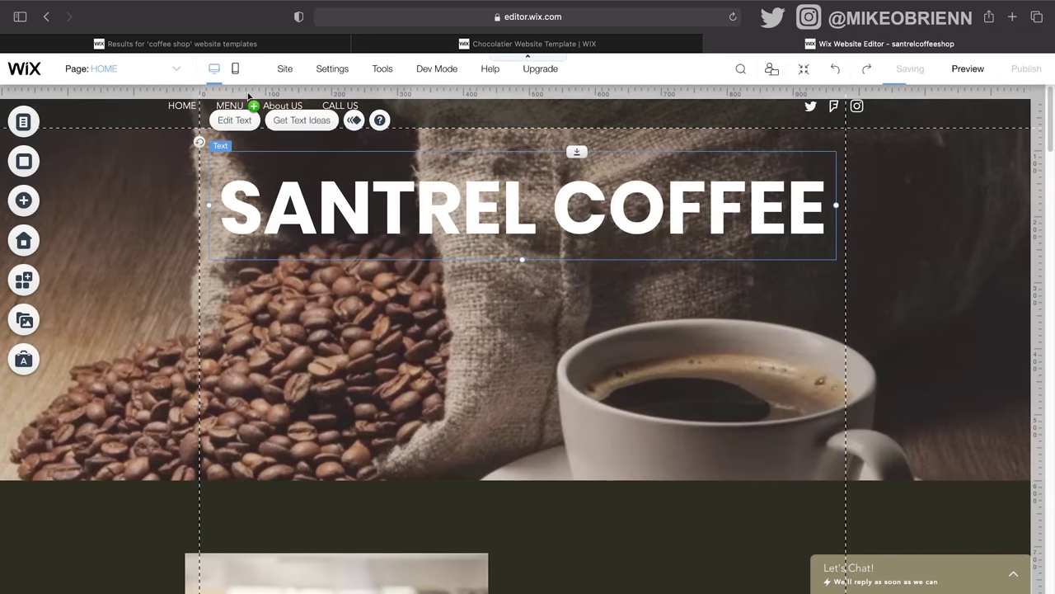
Step: Apply preset text effect C to the SANTREL COFFEE heading
double_click(704, 248)
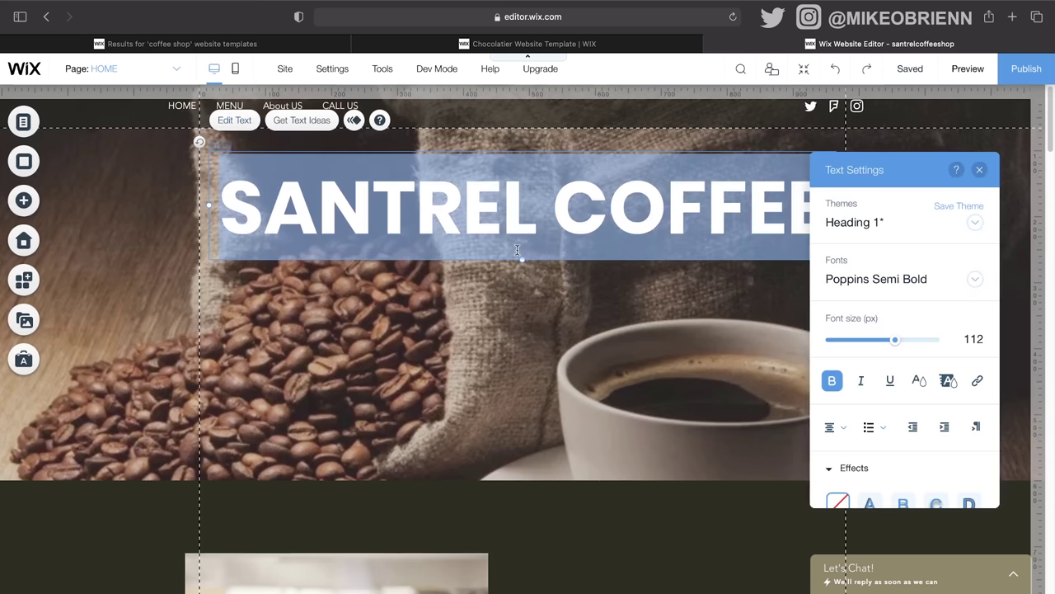
scroll(967, 503, "down", 1)
scroll(966, 503, "down", 3)
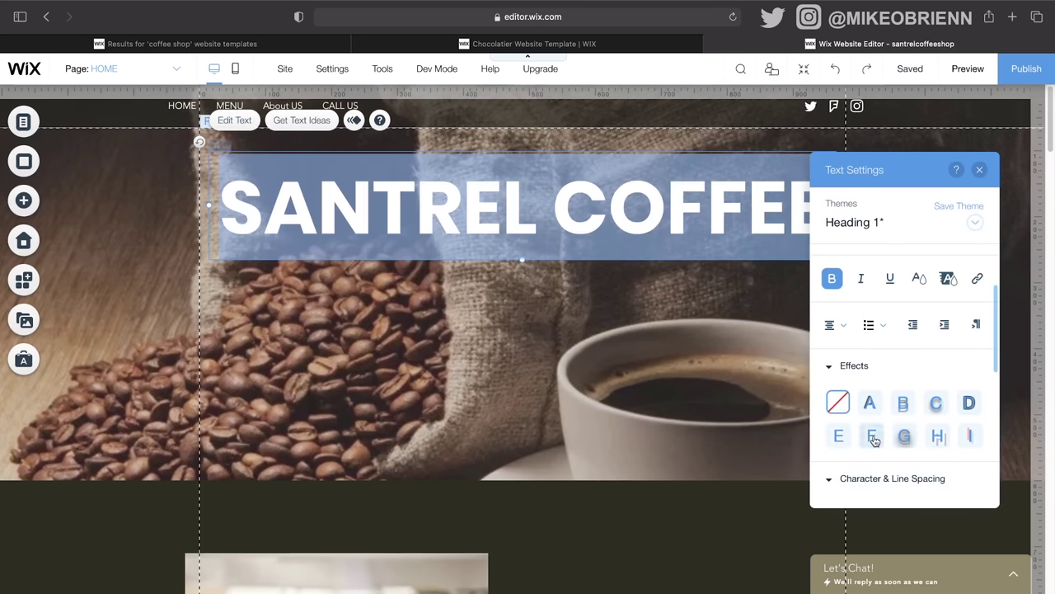
left_click(937, 402)
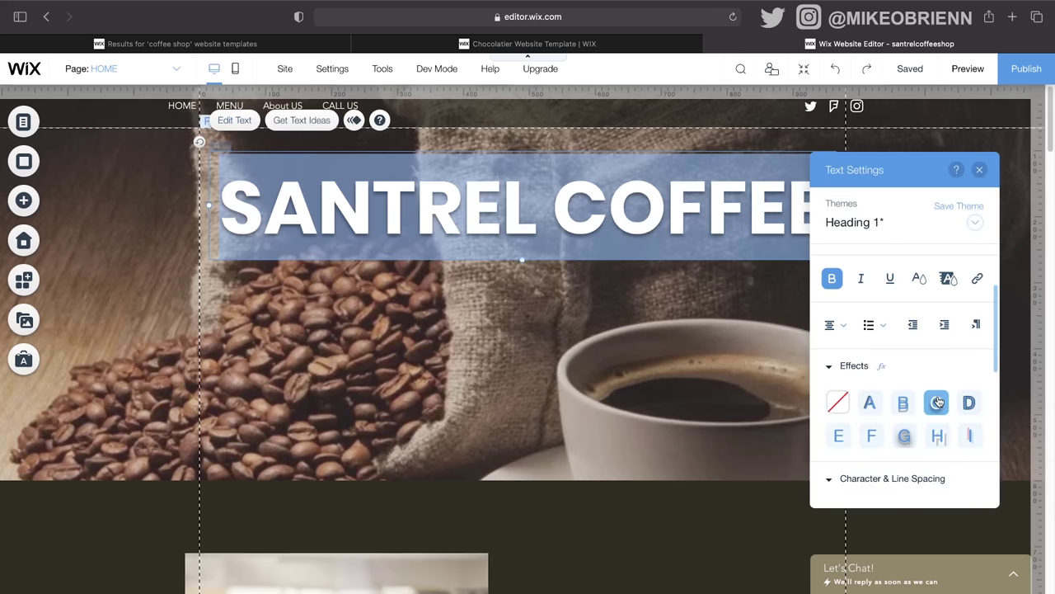
left_click(554, 391)
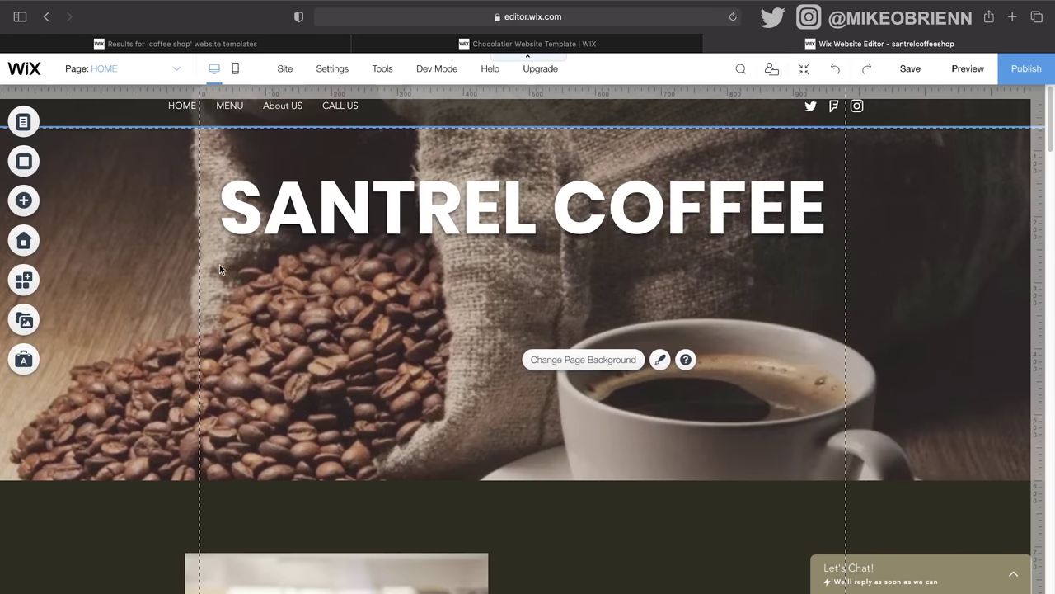
left_click(24, 201)
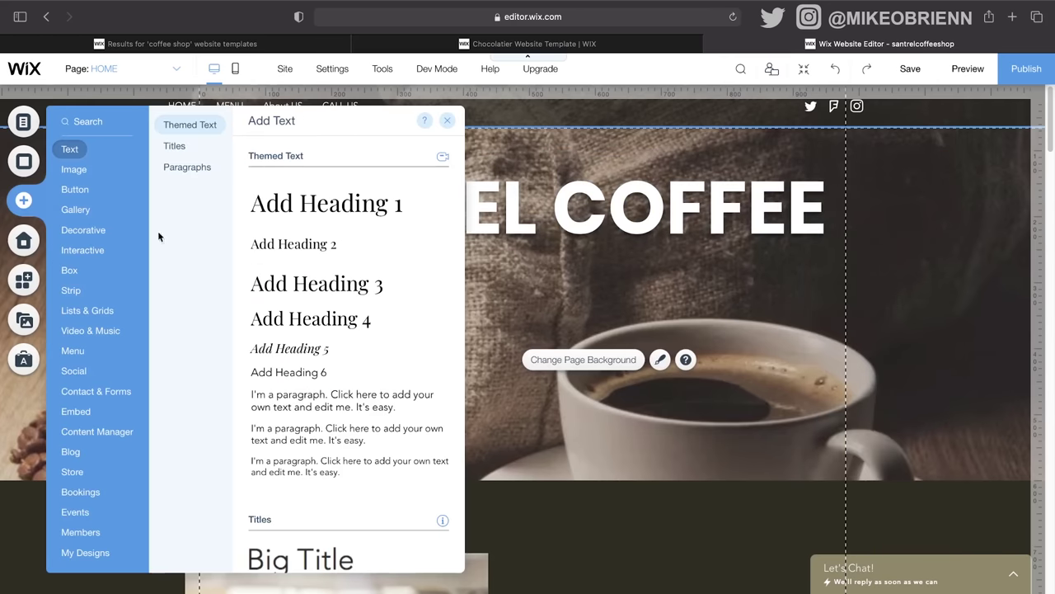
Step: Place the third Themed Button preset on the hero below the SANTREL COFFEE heading
left_click(74, 192)
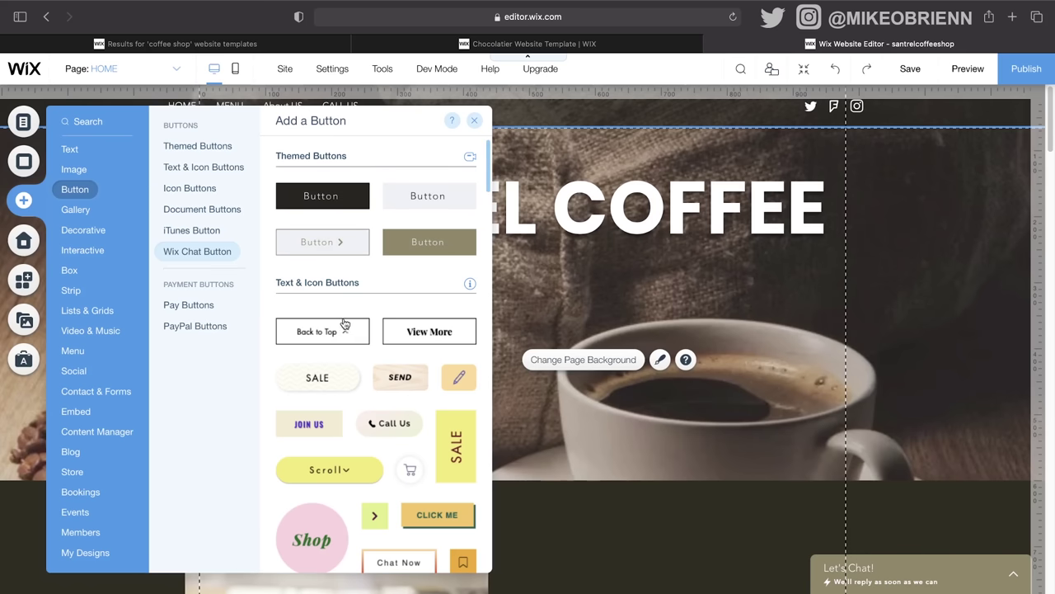
scroll(412, 401, "down", 3)
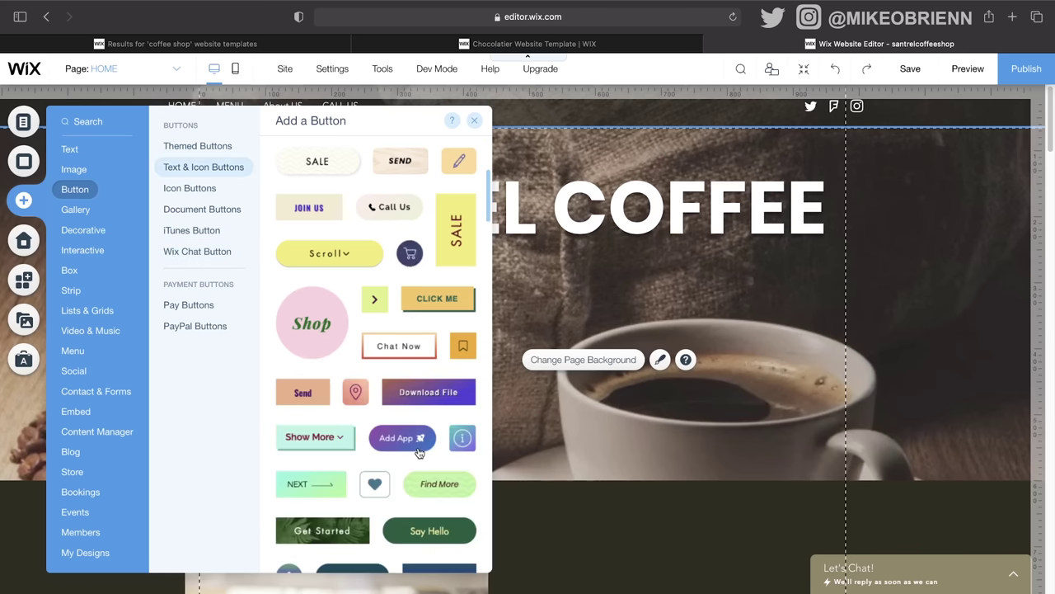
scroll(387, 330, "up", 1)
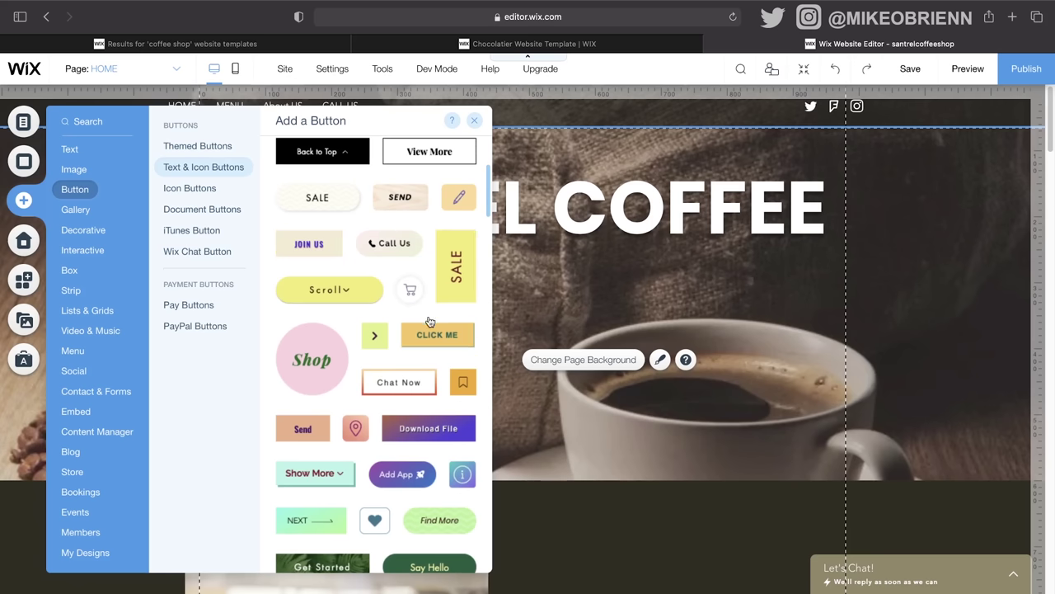
scroll(430, 322, "down", 5)
scroll(430, 322, "down", 1)
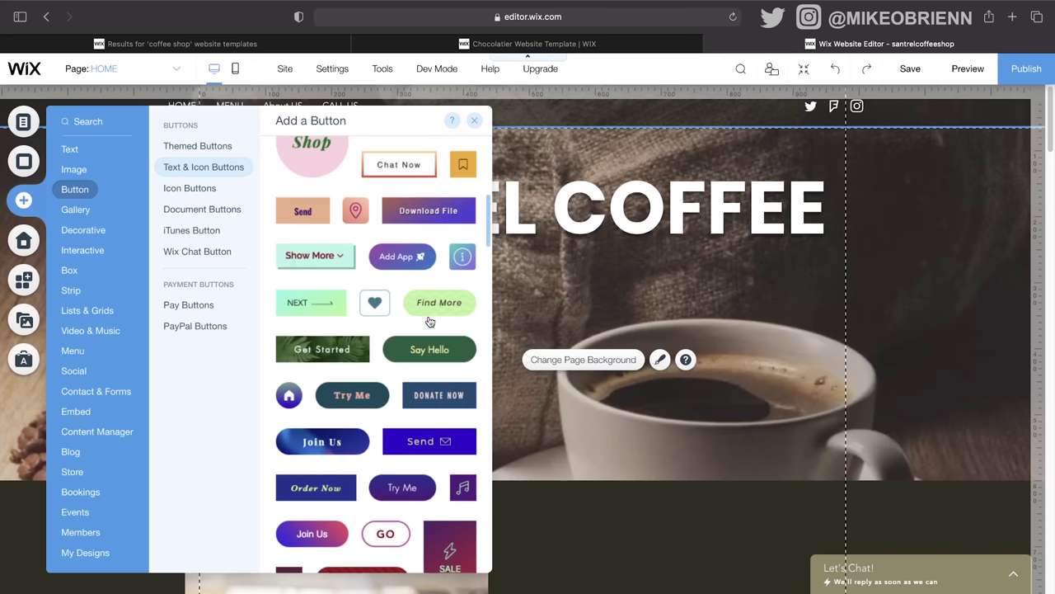
scroll(360, 350, "up", 10)
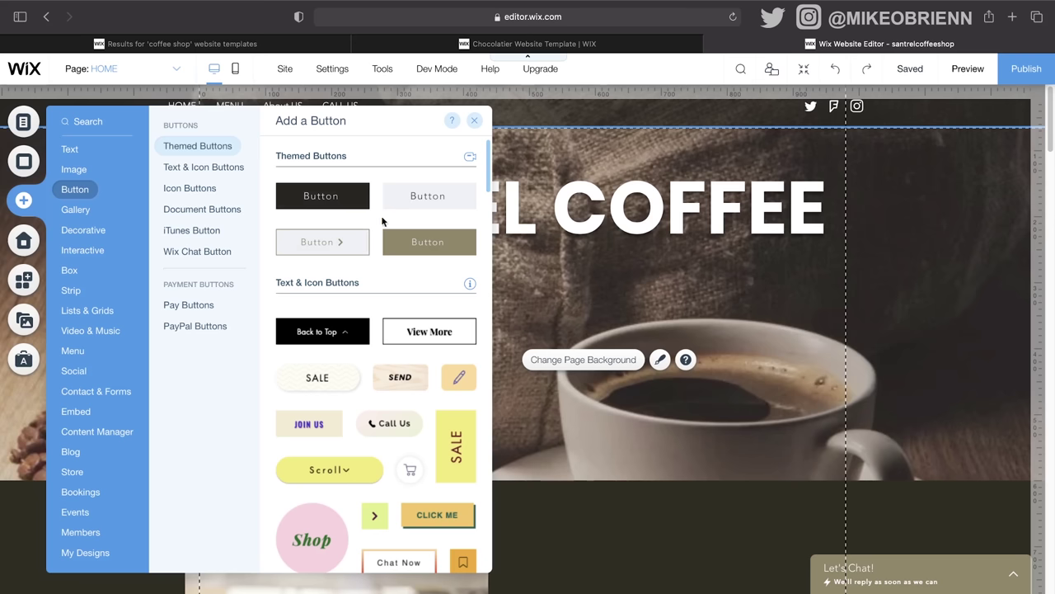
left_click_drag(311, 249, 396, 330)
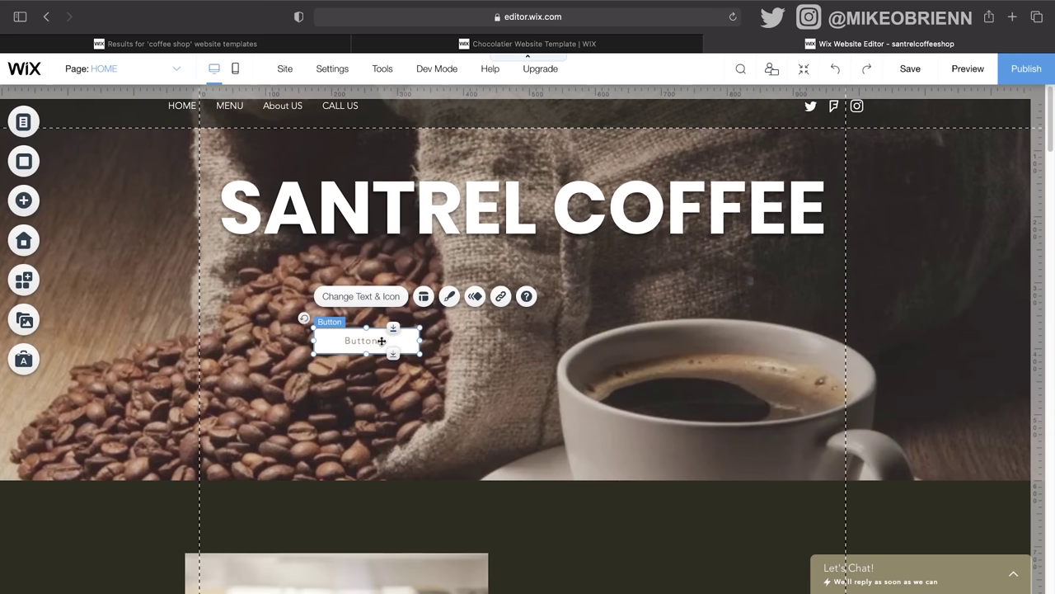
Step: Change the new button's label to 'ORDER NOW'
double_click(382, 340)
left_click(193, 258)
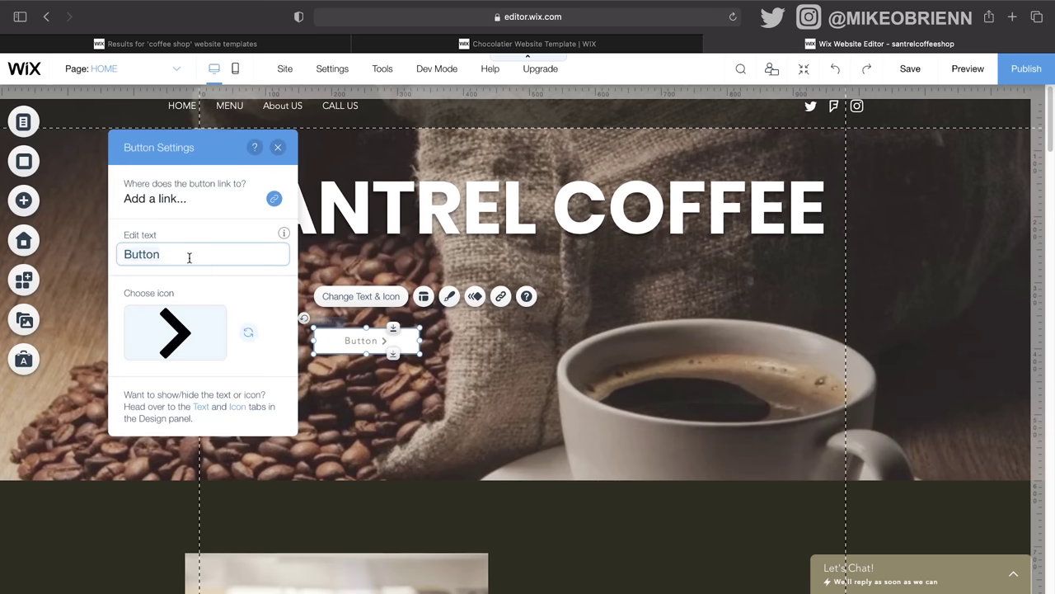
left_click(190, 258)
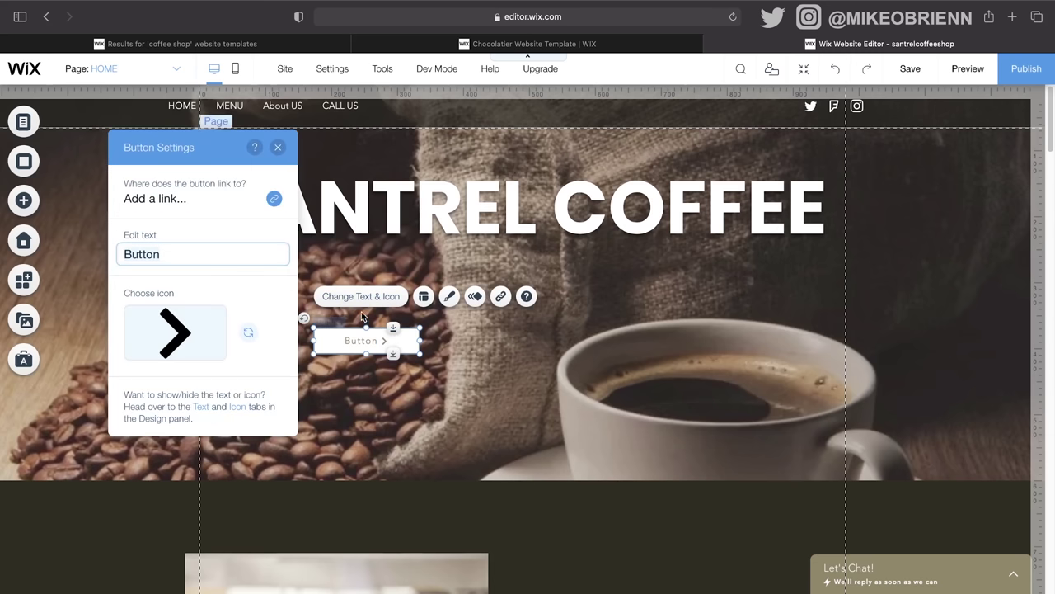
double_click(209, 261)
type("ORDER NOW")
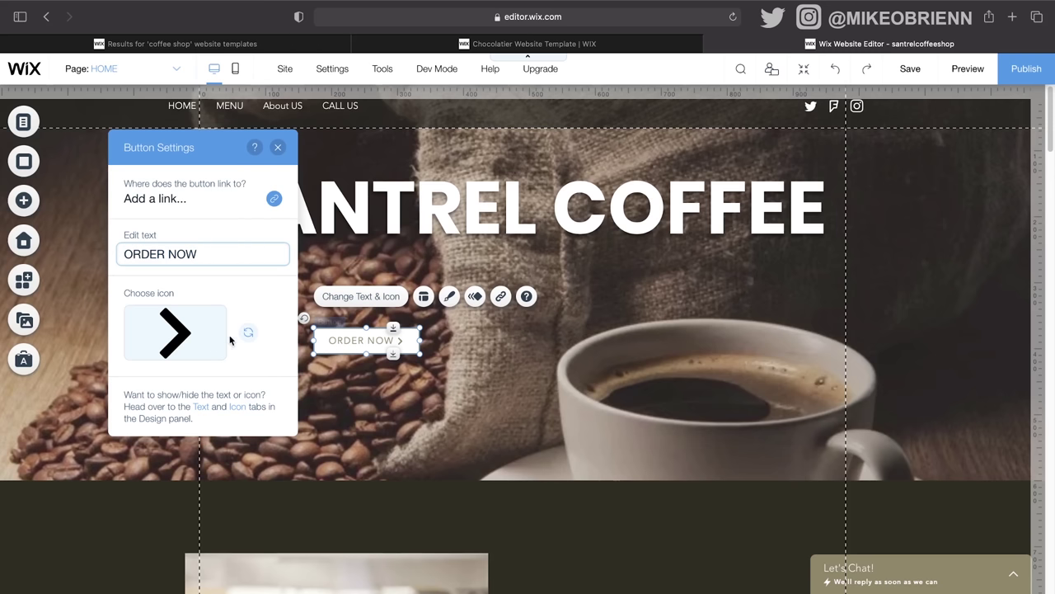
Step: Link the button to the ONLINE ORDERING page, opening in a new window
left_click(275, 199)
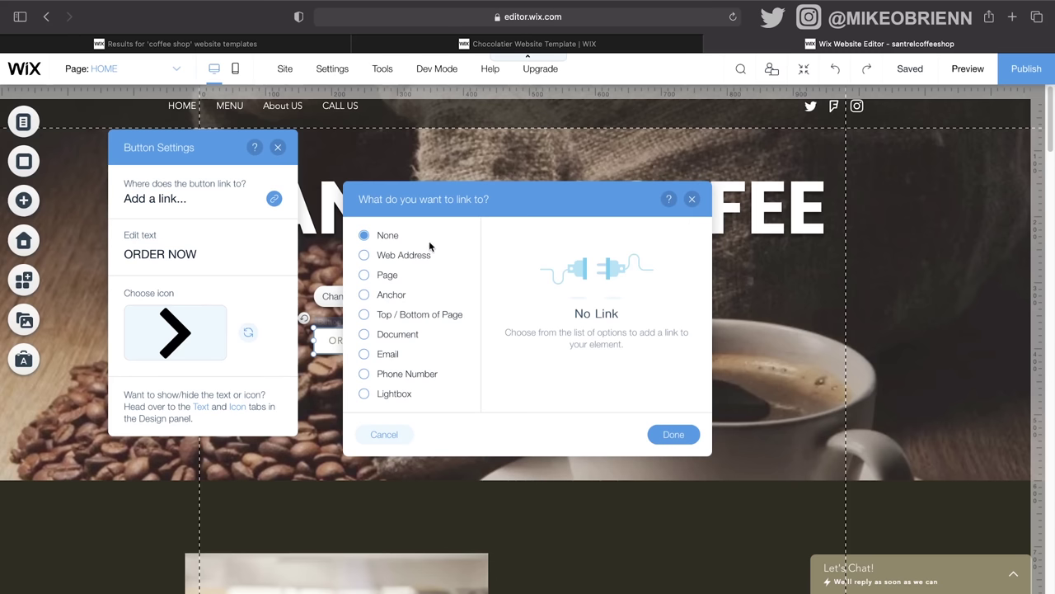
left_click(395, 281)
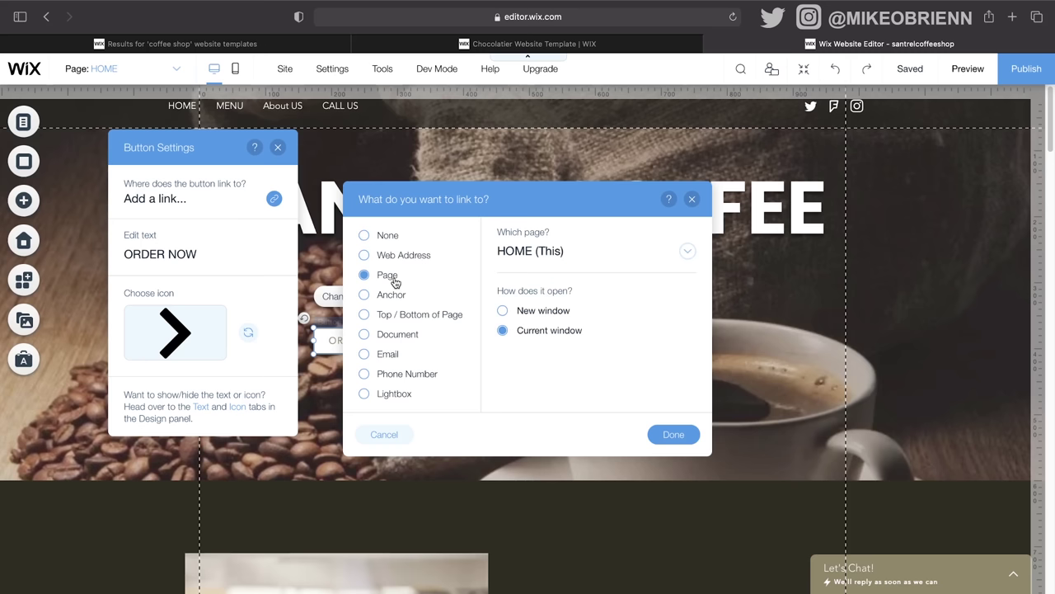
left_click(502, 313)
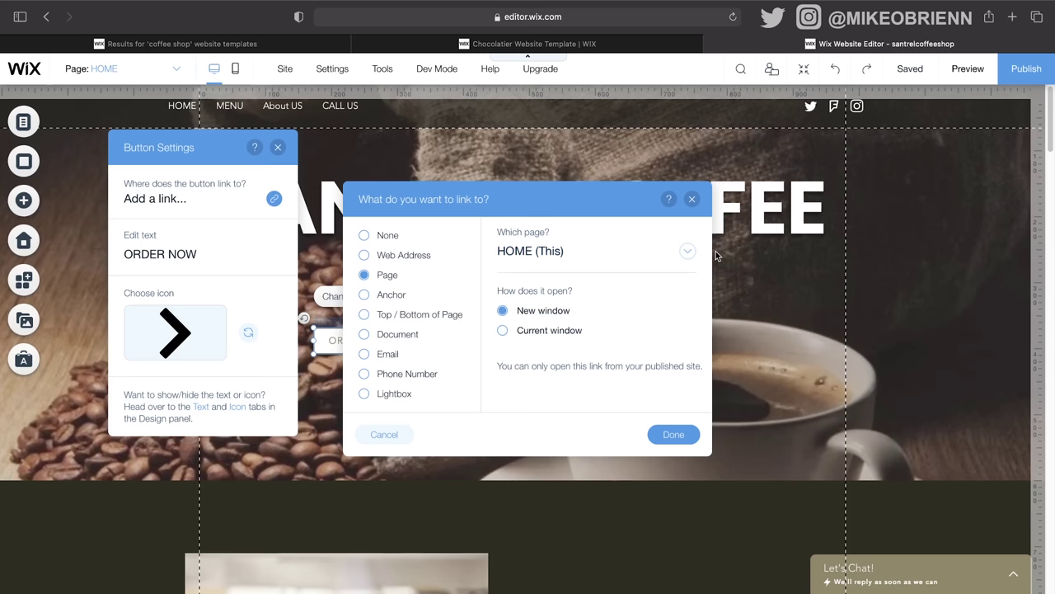
left_click(691, 260)
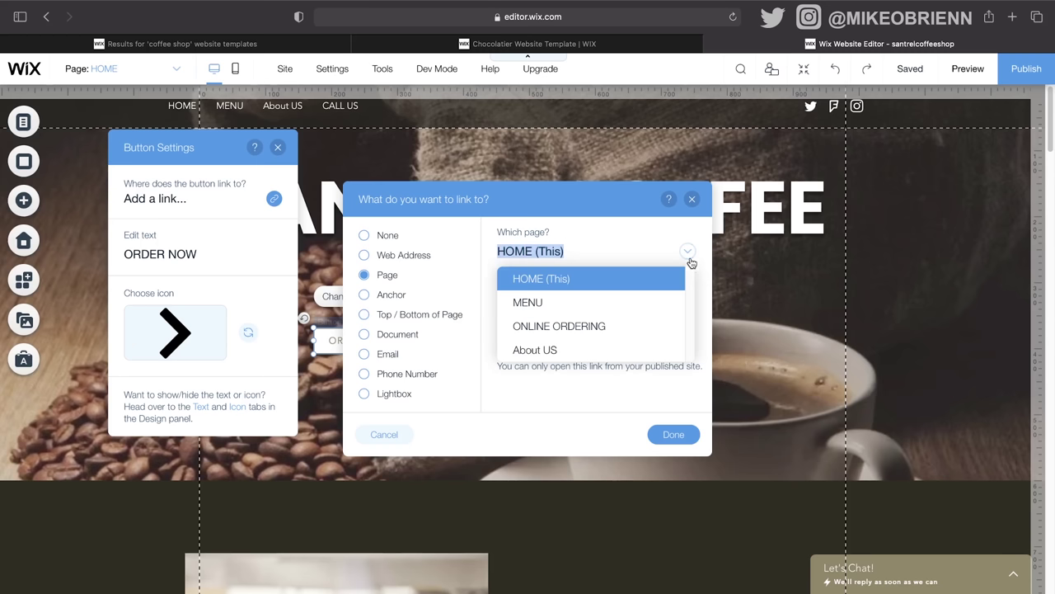
left_click(624, 325)
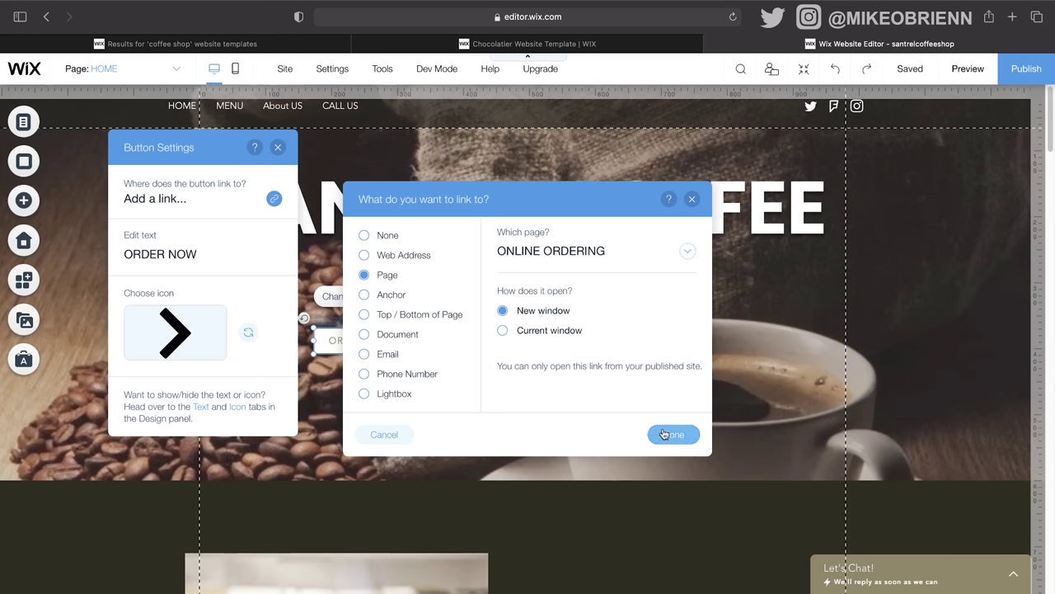
left_click(664, 435)
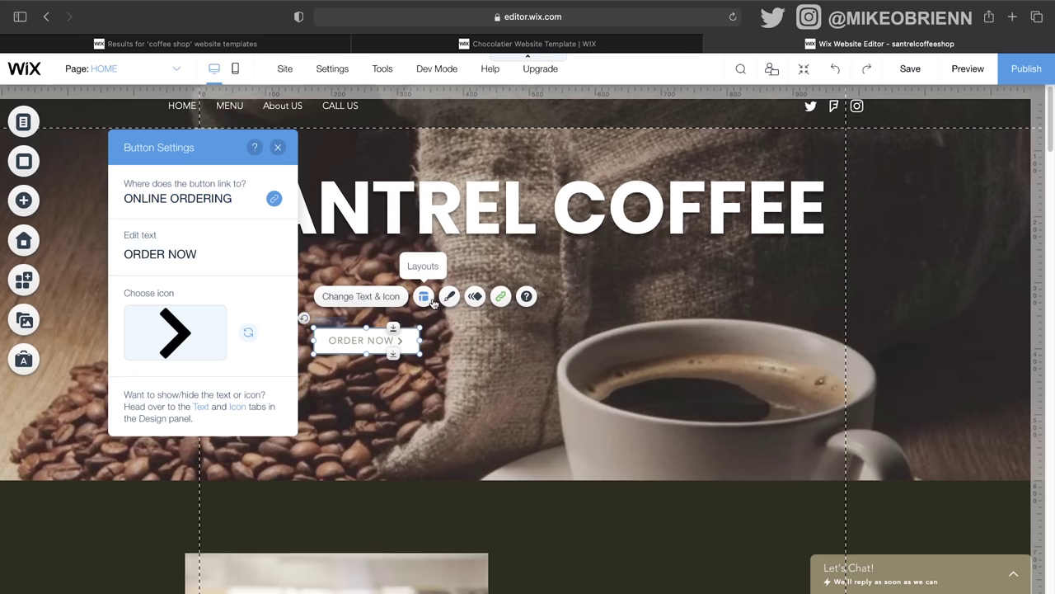
Step: Open the ORDER NOW button's design customization and review its border and corner radius settings
left_click(278, 148)
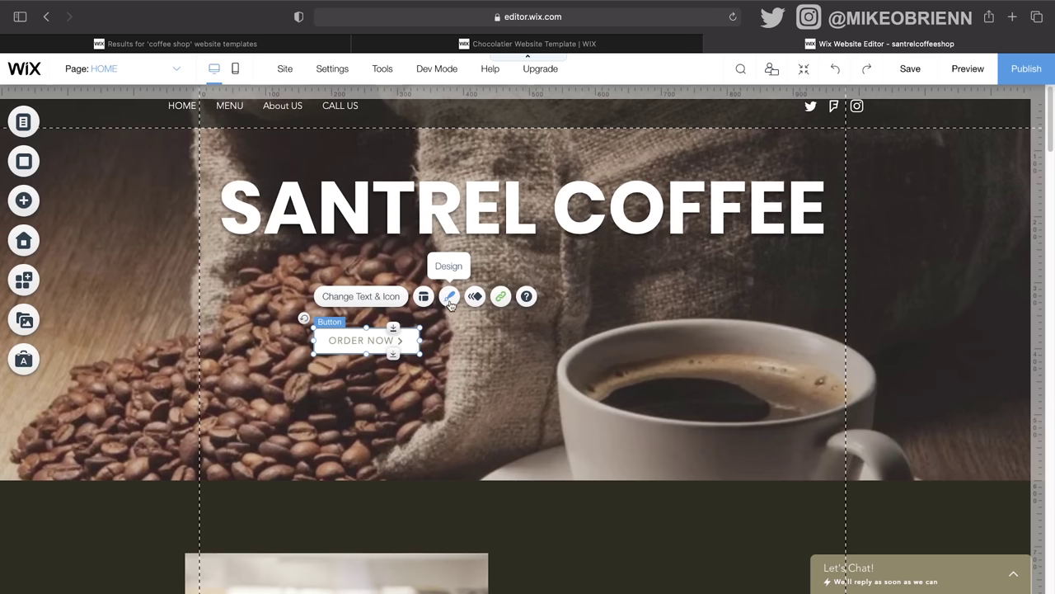
left_click(449, 302)
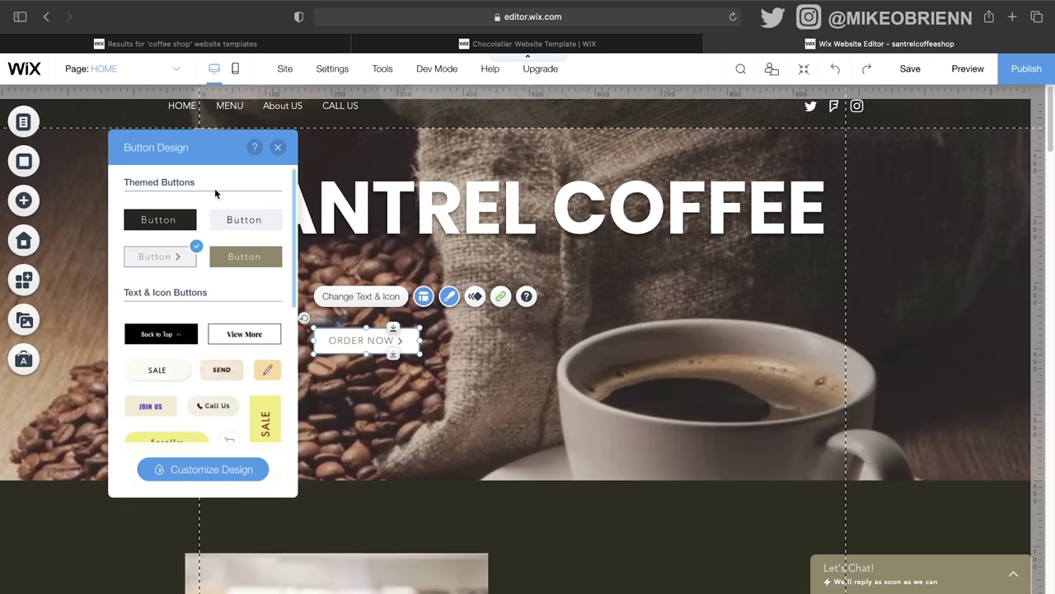
left_click(230, 470)
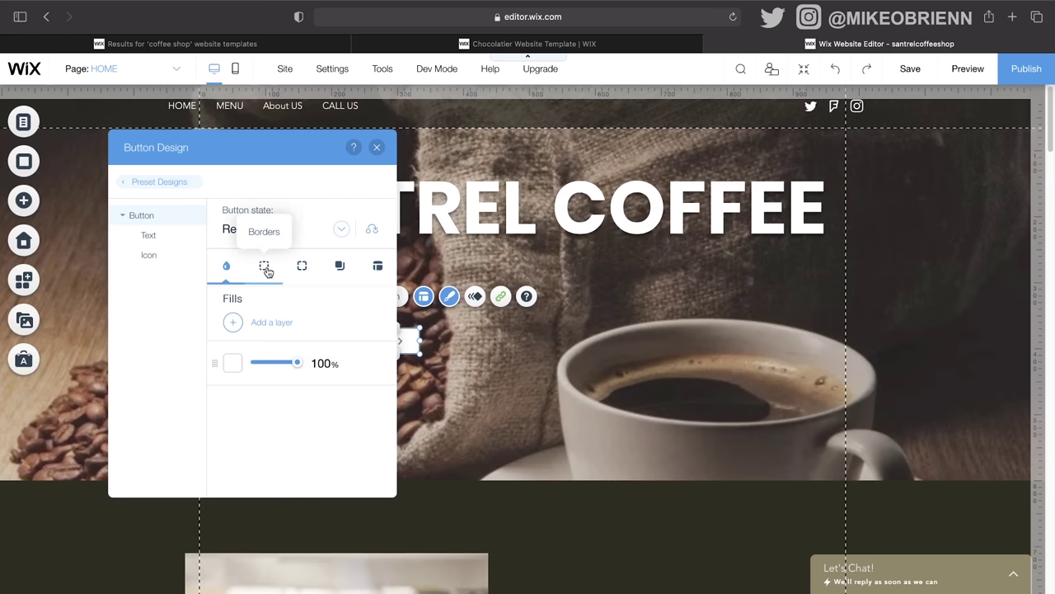
left_click_drag(291, 141, 698, 201)
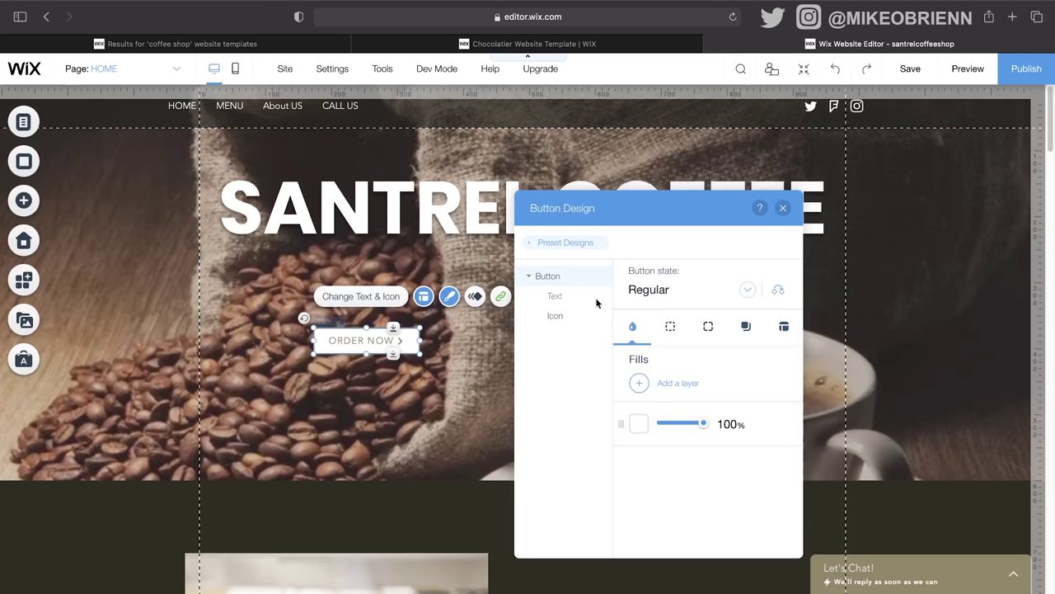
left_click(676, 334)
left_click(702, 336)
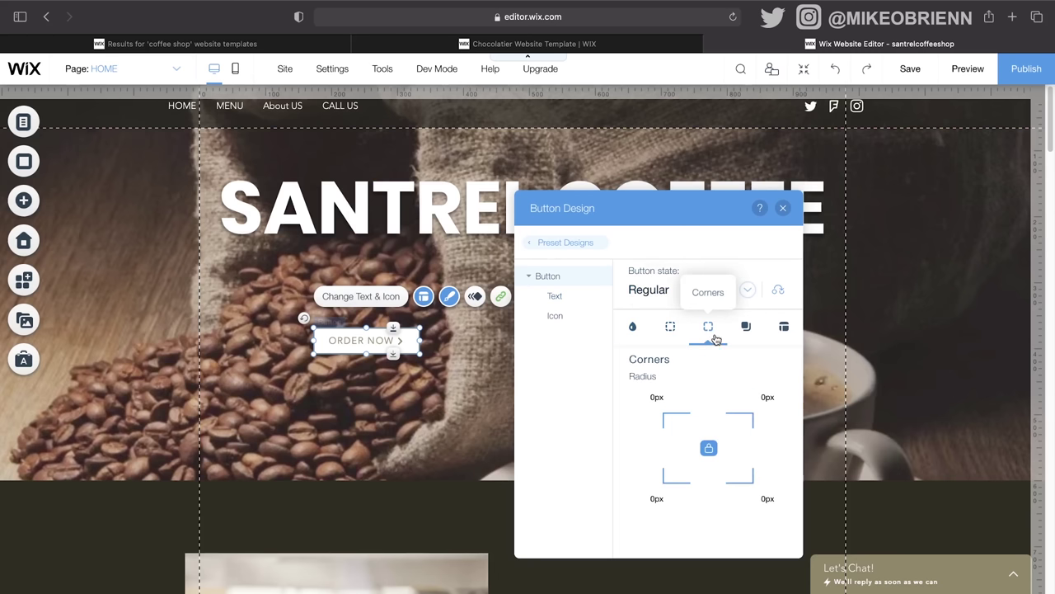
left_click(656, 397)
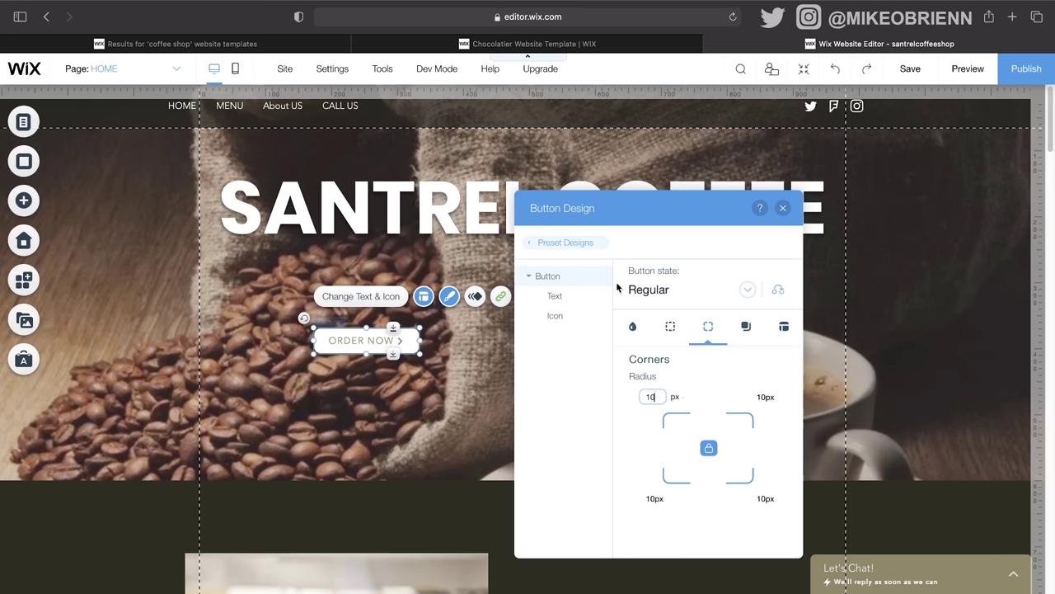
Step: Review the button's border width, shadow, layout, fill, text and icon settings, then close the panel
left_click(671, 327)
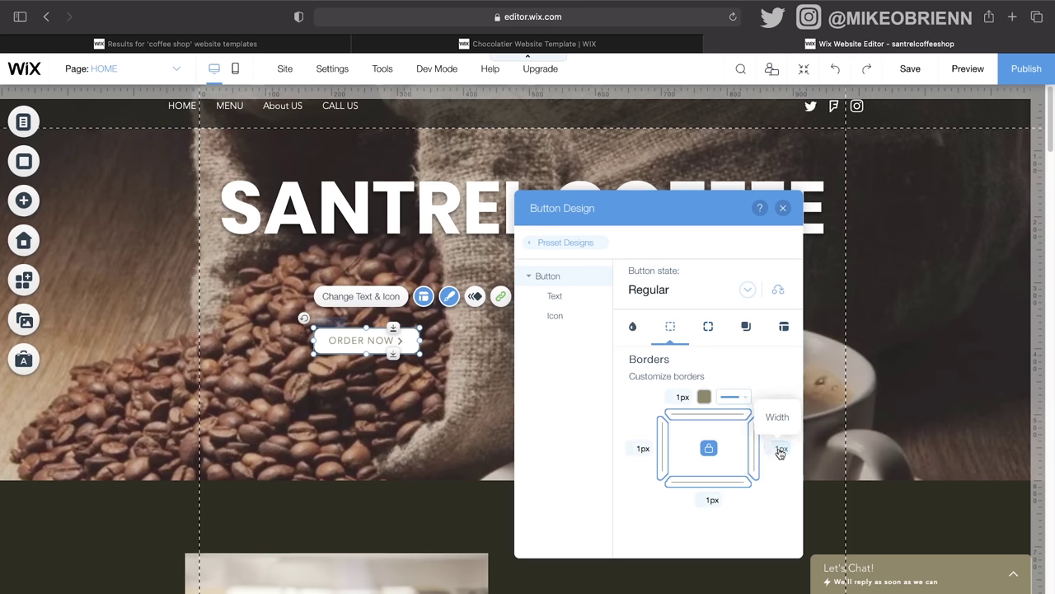
left_click(746, 327)
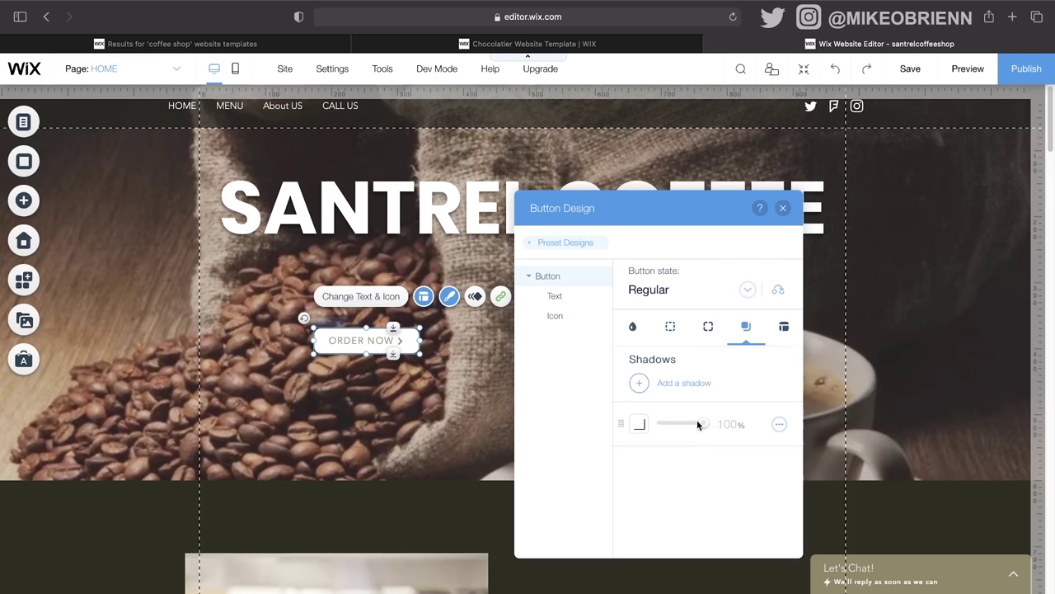
left_click(784, 328)
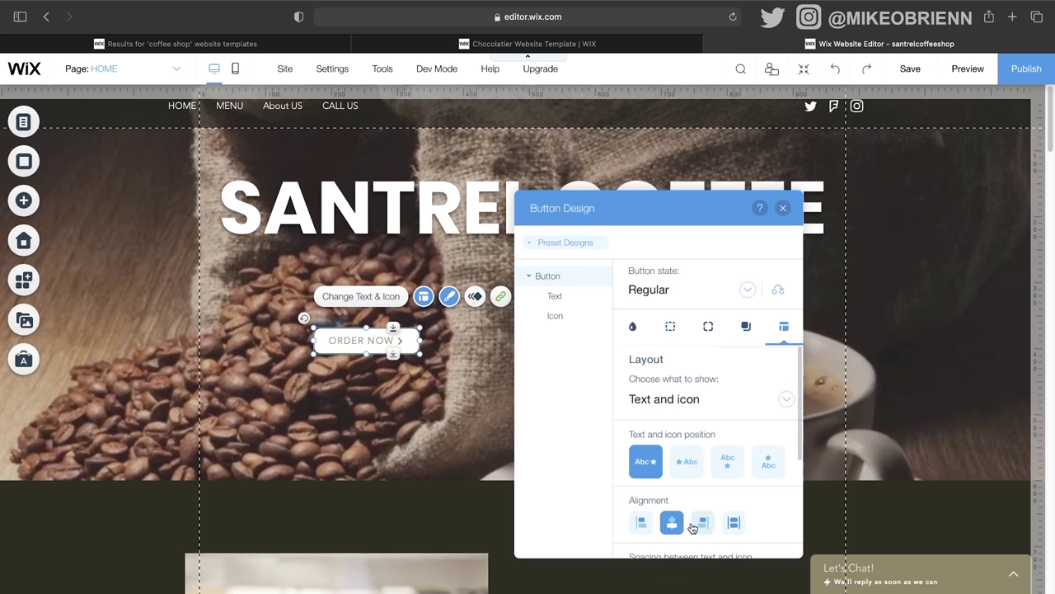
left_click(632, 327)
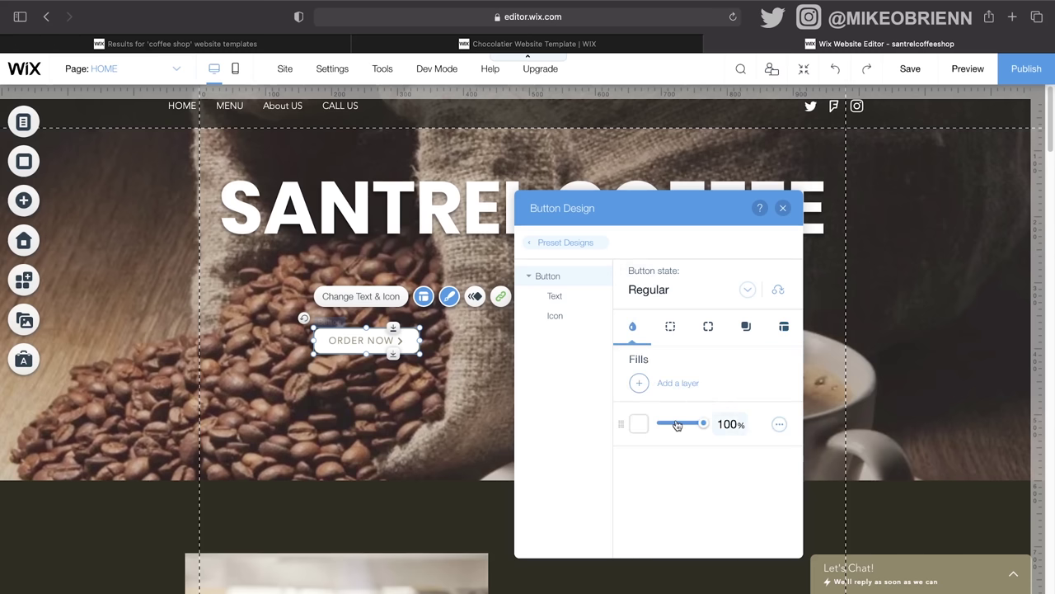
left_click(554, 297)
left_click(556, 321)
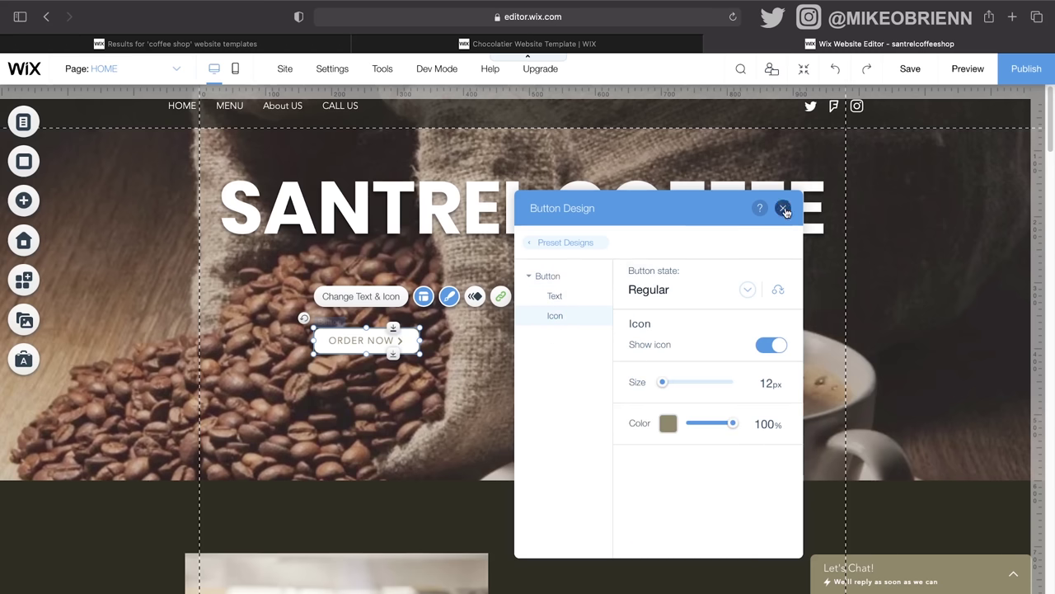
left_click(782, 208)
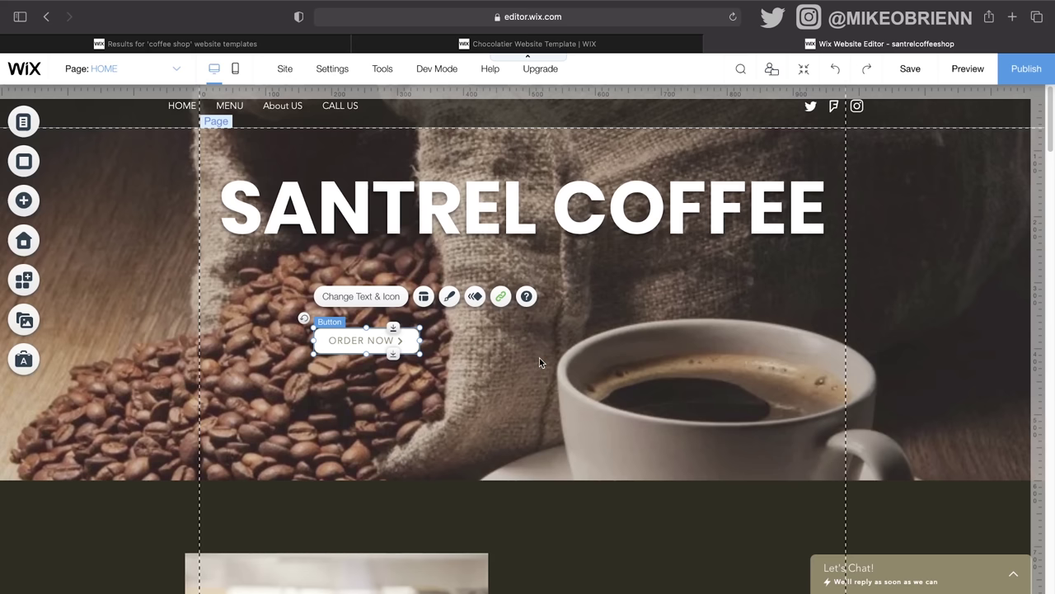
scroll(540, 361, "down", 6)
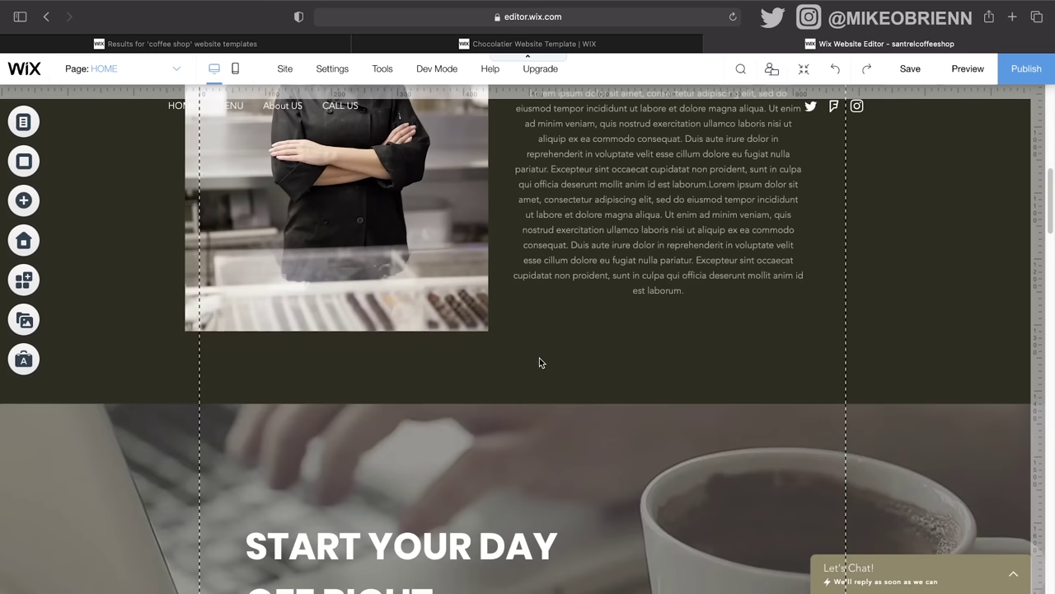
Step: Scroll the Home page past Our Story, Start Your Day and Meet The Team to the chocolate quote strip
scroll(540, 361, "up", 5)
scroll(540, 361, "down", 5)
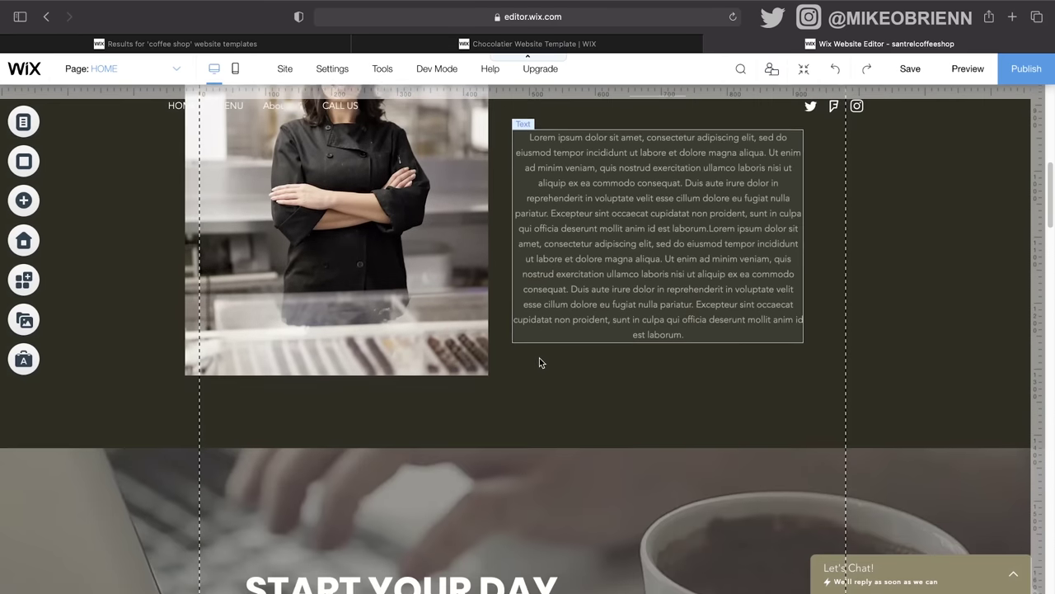
scroll(539, 358, "down", 9)
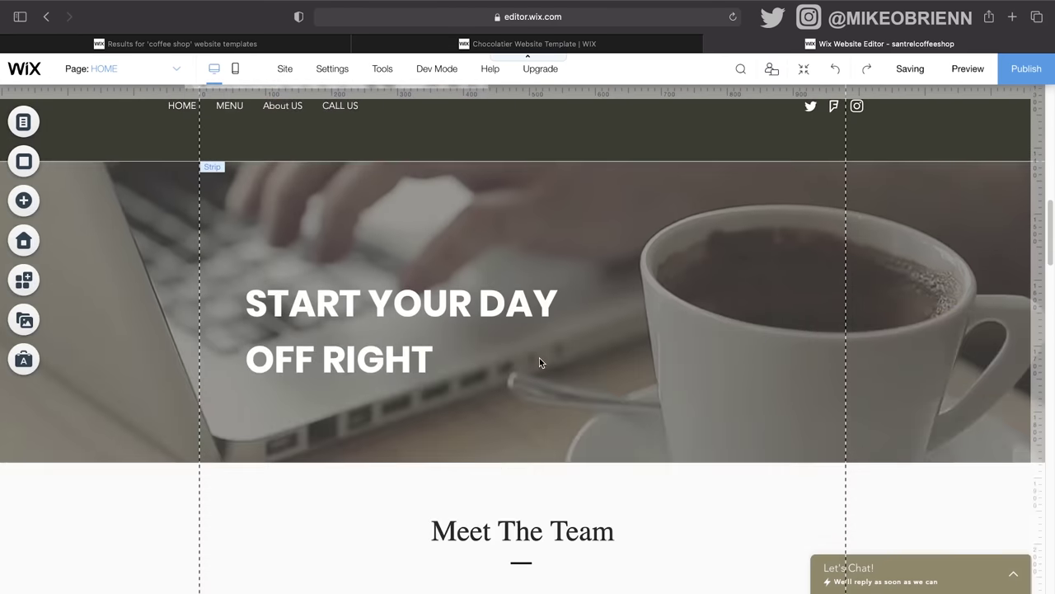
scroll(540, 361, "down", 20)
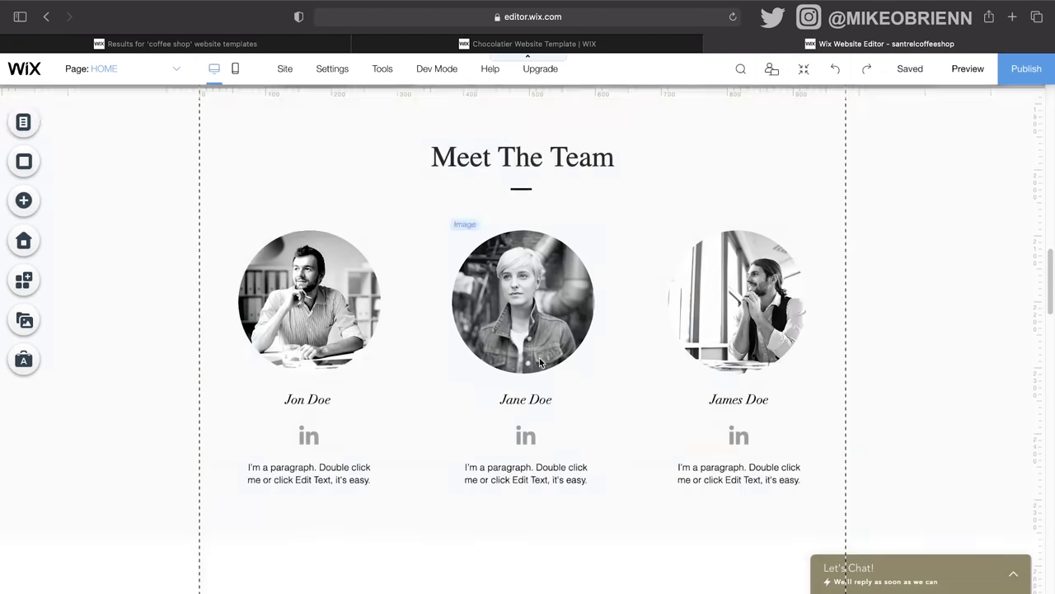
scroll(539, 361, "down", 3)
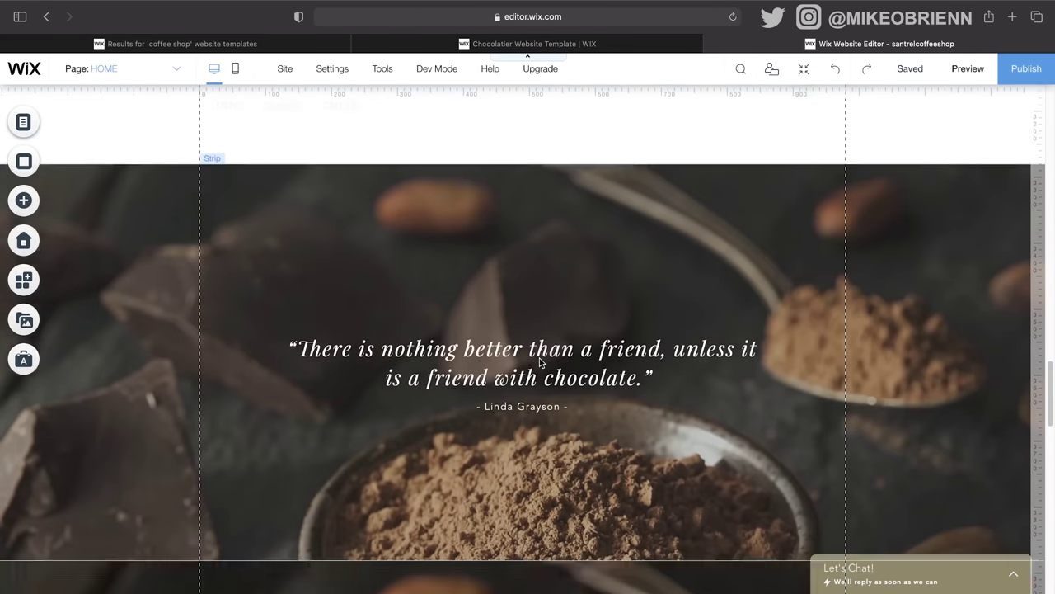
scroll(540, 358, "up", 1)
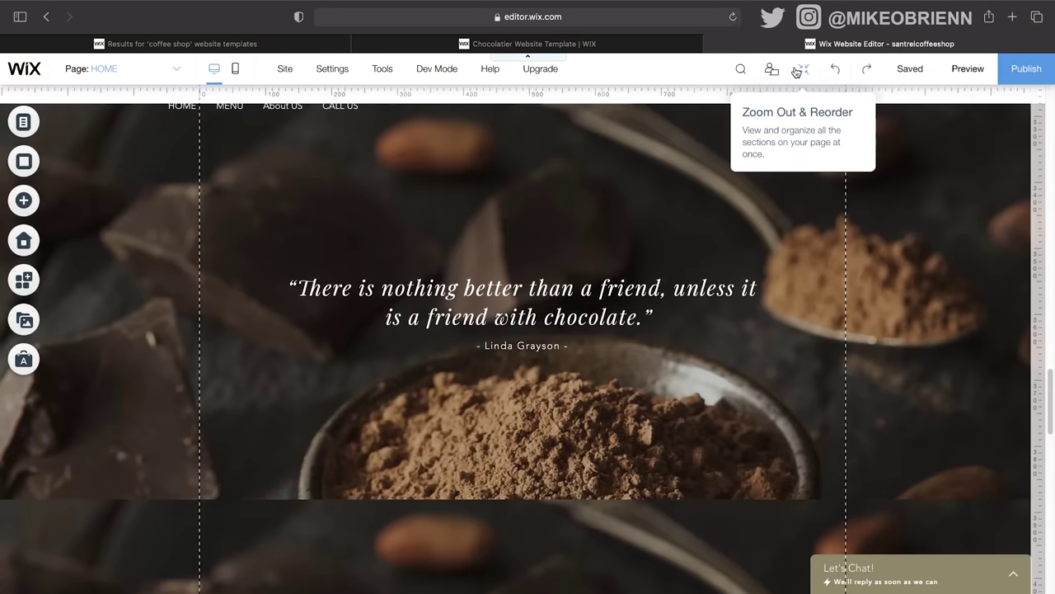
left_click(804, 69)
Step: Reorder the chocolate quote strip between Meet The Team and Catering & Events, then exit zoom-out view
scroll(737, 391, "down", 4)
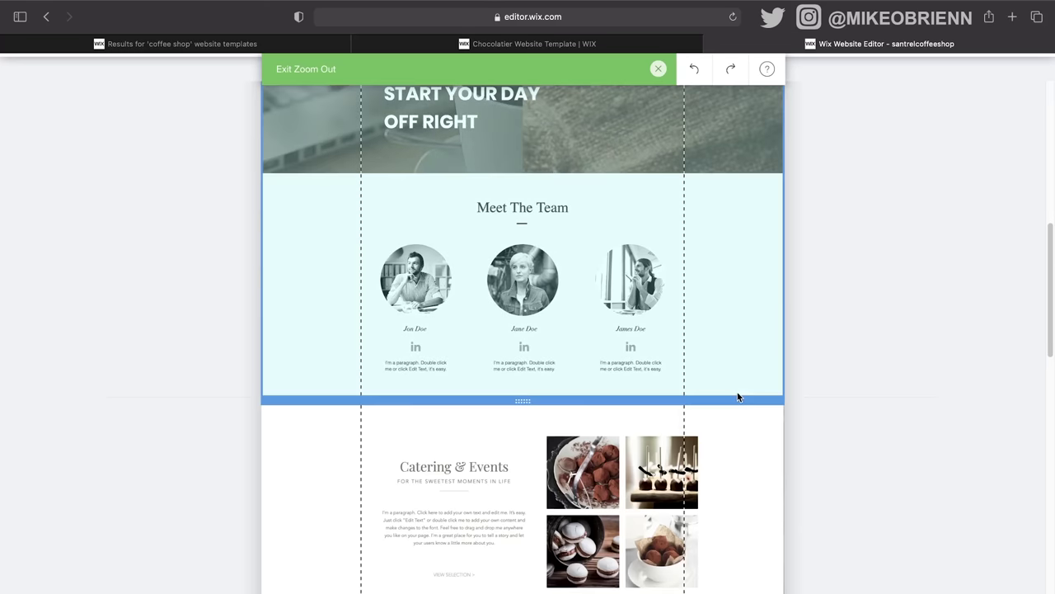
left_click(819, 417)
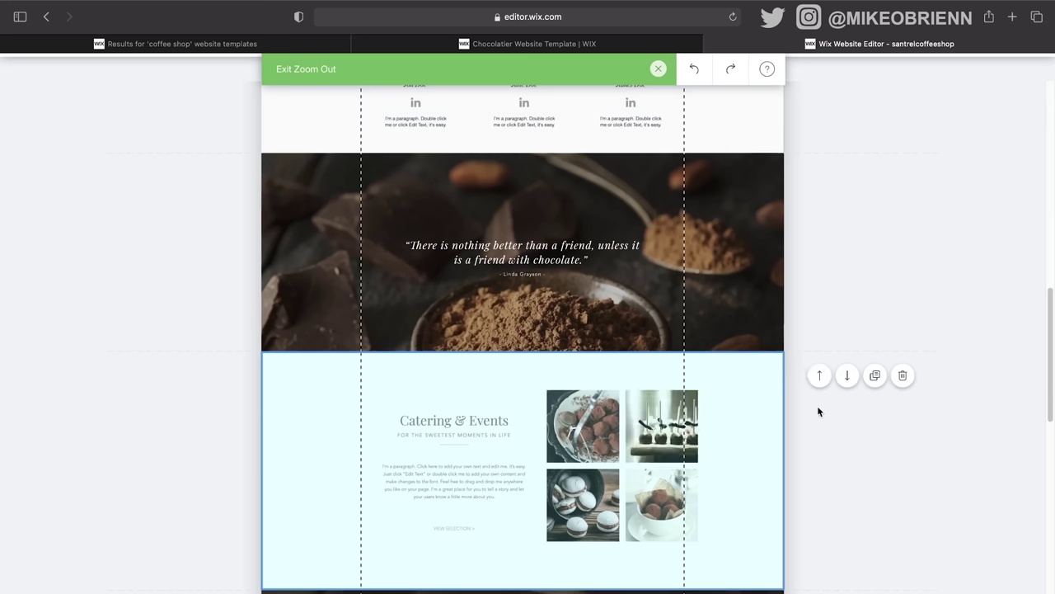
double_click(817, 176)
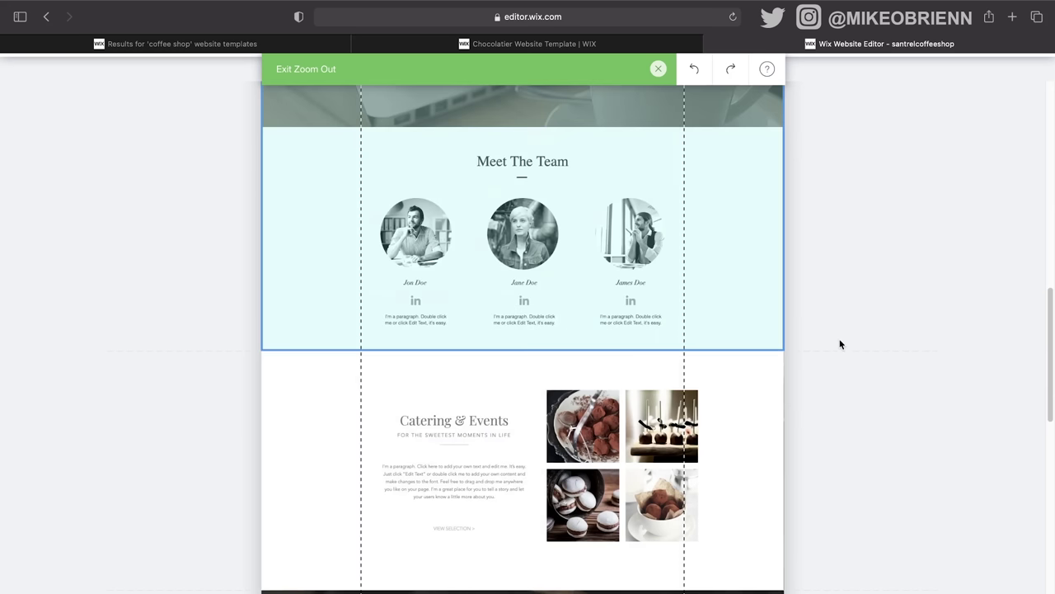
scroll(841, 344, "up", 5)
scroll(831, 383, "down", 2)
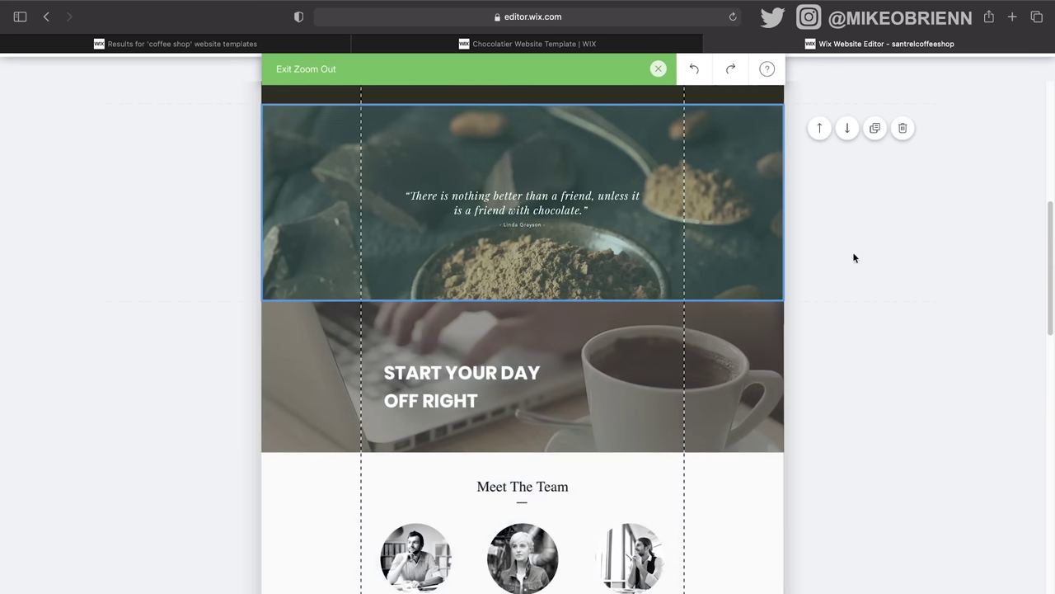
double_click(848, 129)
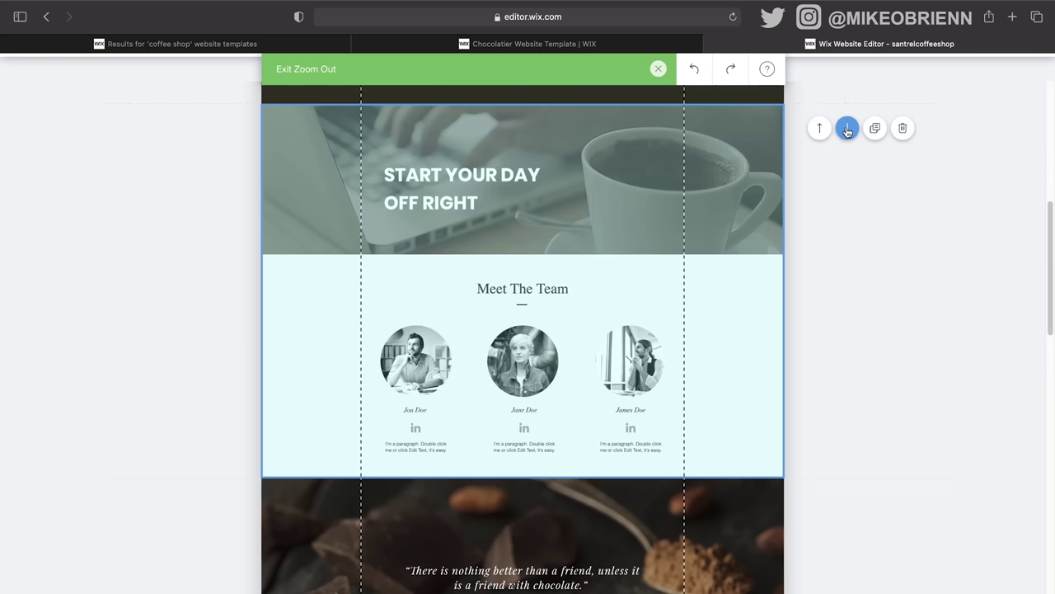
scroll(874, 253, "up", 2)
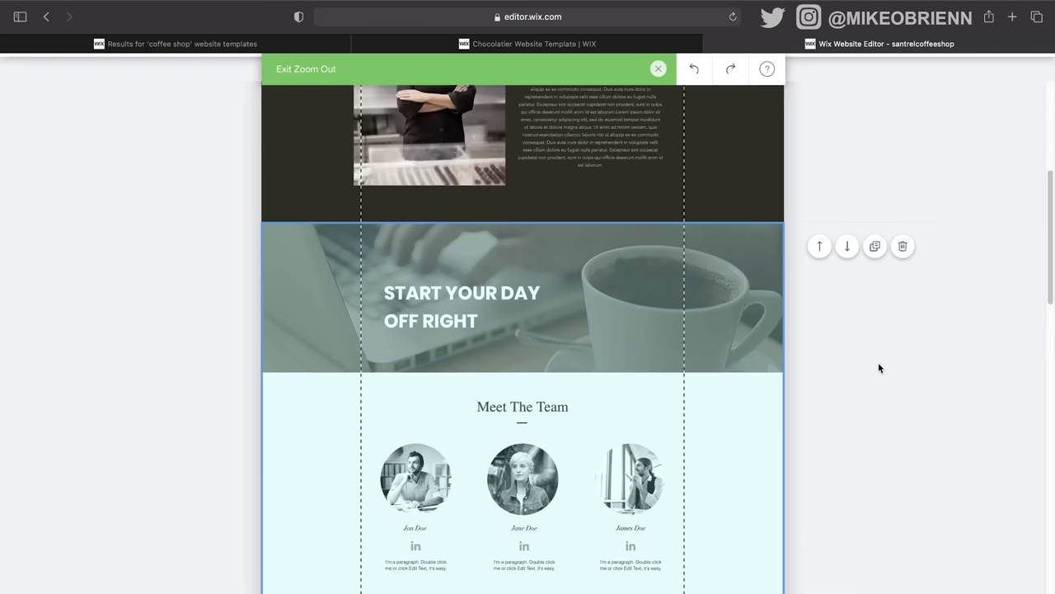
scroll(878, 362, "down", 6)
scroll(874, 371, "up", 6)
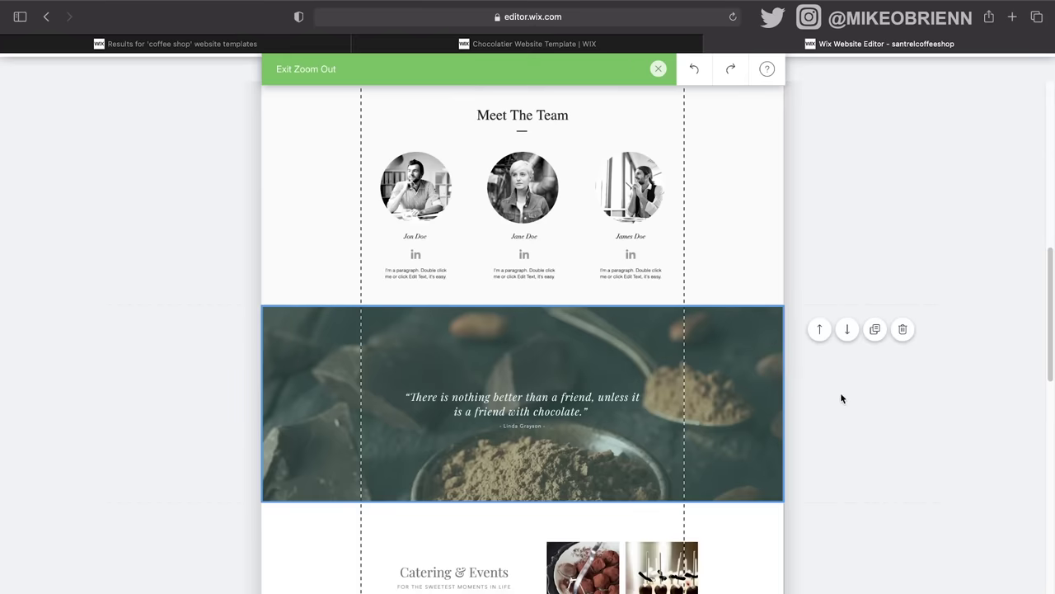
left_click(658, 68)
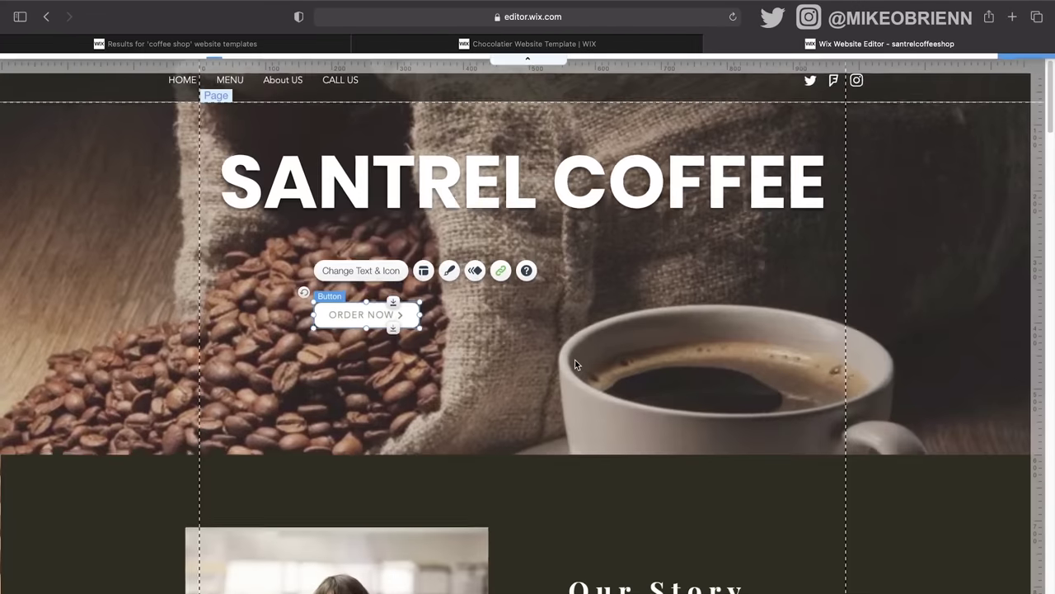
Step: Delete the quote text and its author credit from the chocolate strip
scroll(353, 300, "down", 15)
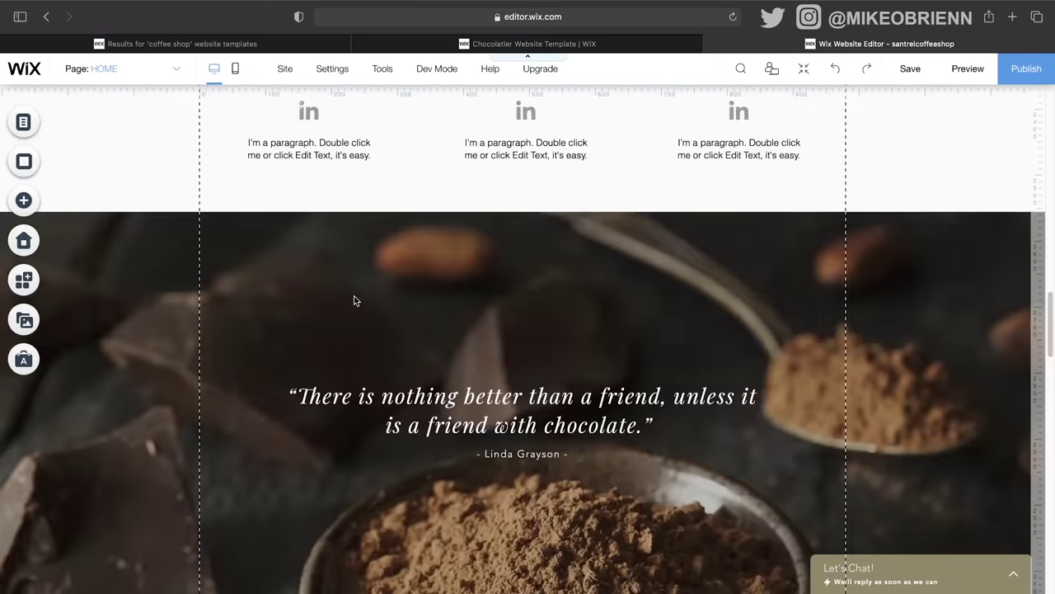
scroll(353, 295, "up", 10)
scroll(354, 294, "down", 3)
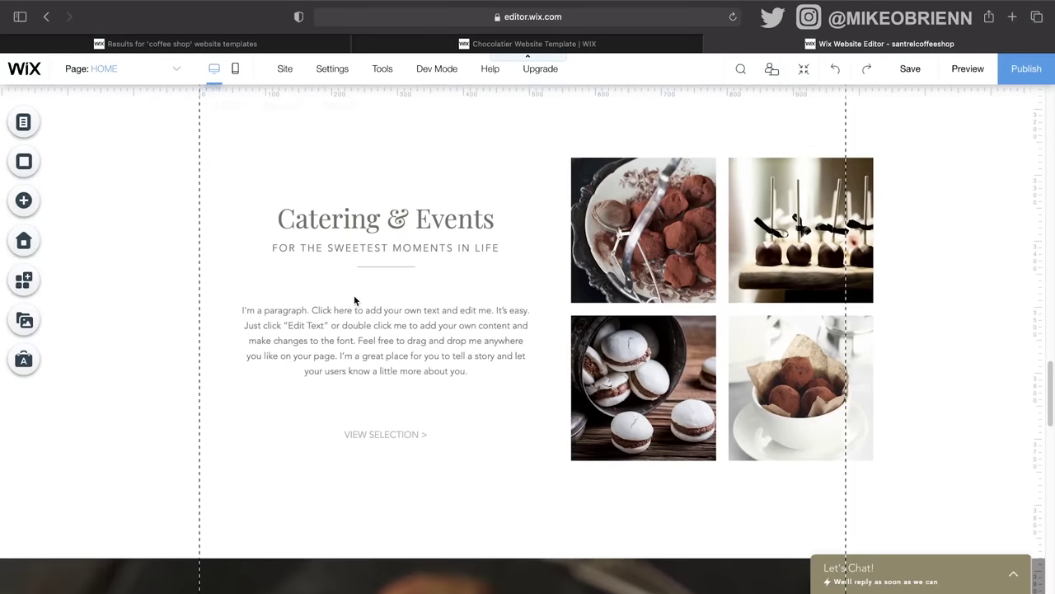
scroll(353, 296, "down", 7)
scroll(353, 295, "up", 4)
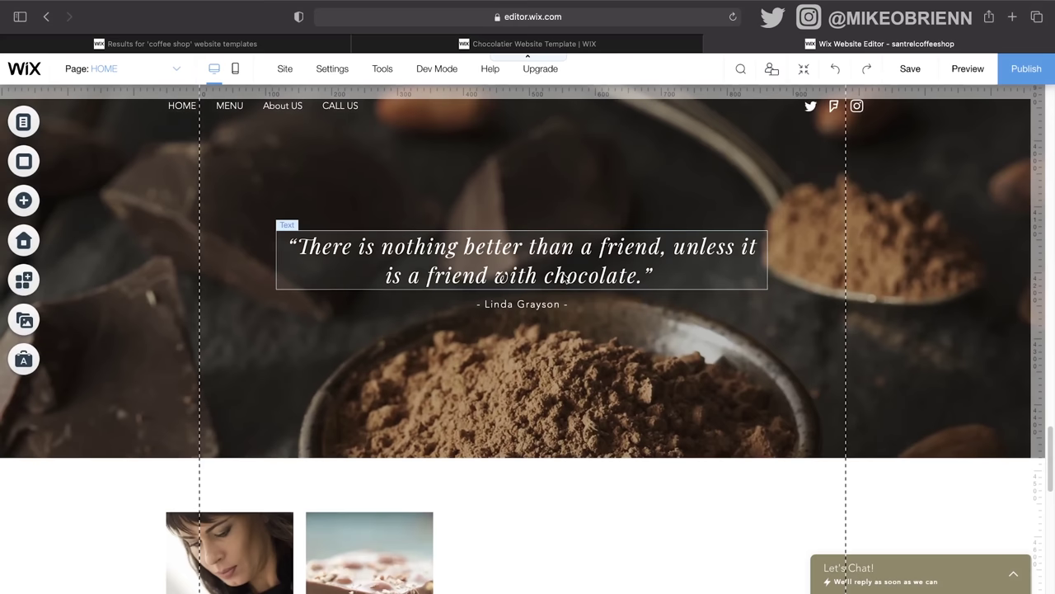
left_click(566, 279)
key("Delete")
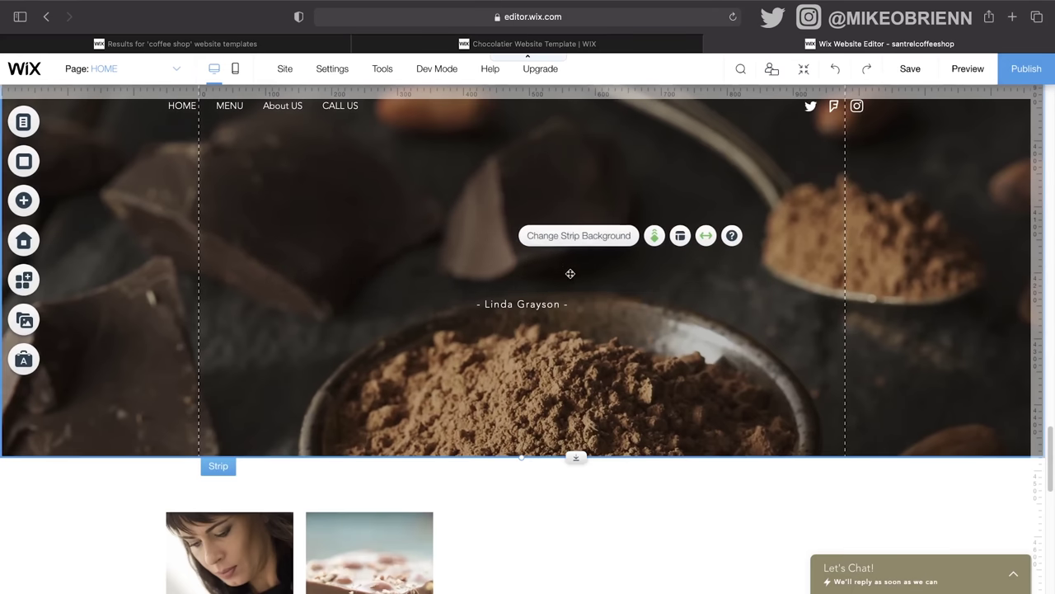
left_click(546, 302)
key("Delete")
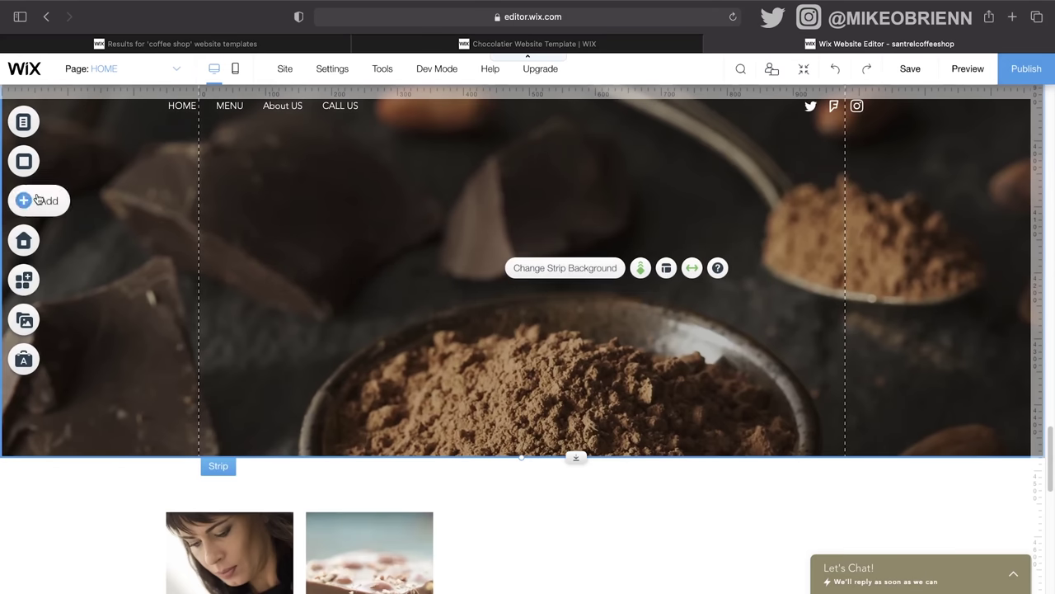
Step: Find the Anchor element under Menu > Anchors and drag it onto the cocoa strip
left_click(36, 203)
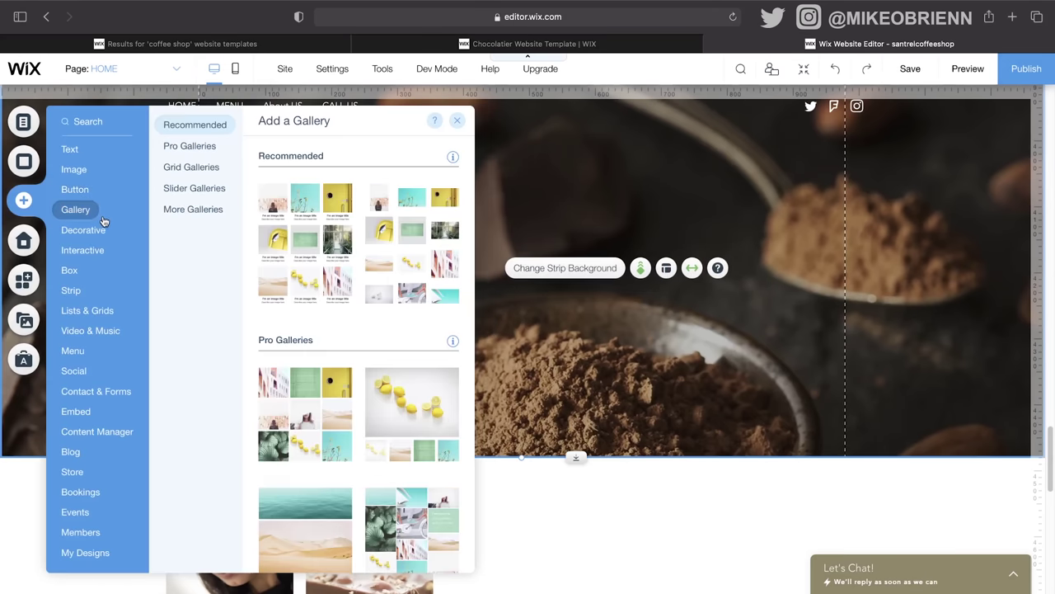
mouse_move(104, 230)
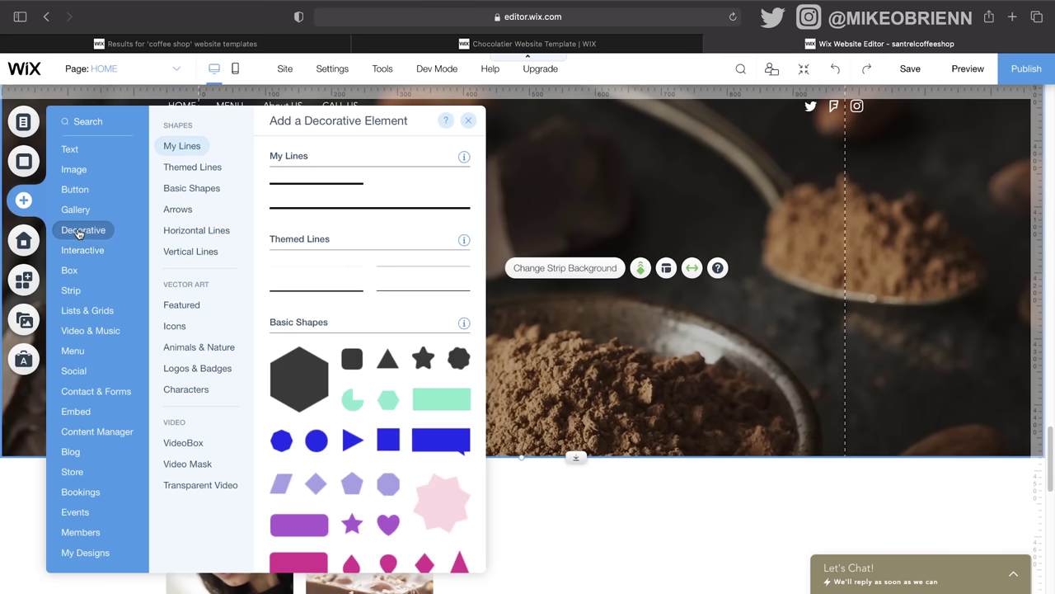
mouse_move(104, 255)
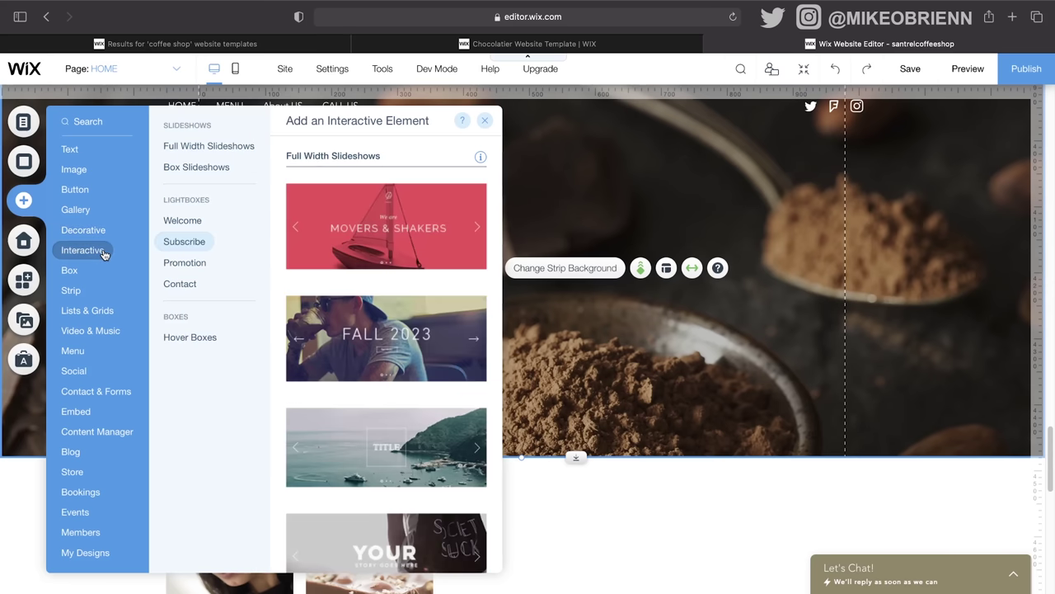
left_click(173, 284)
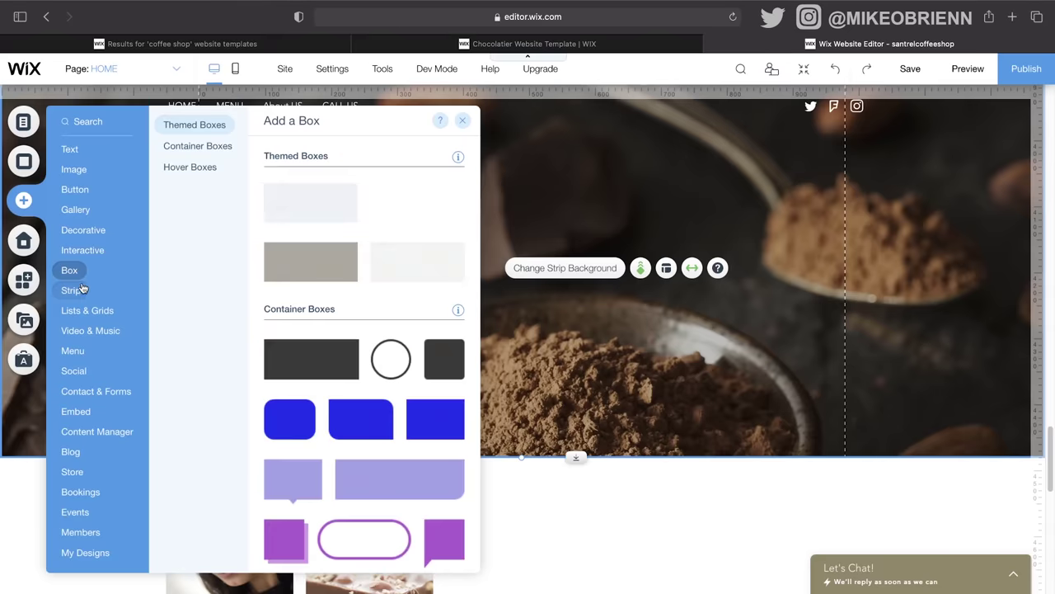
mouse_move(86, 400)
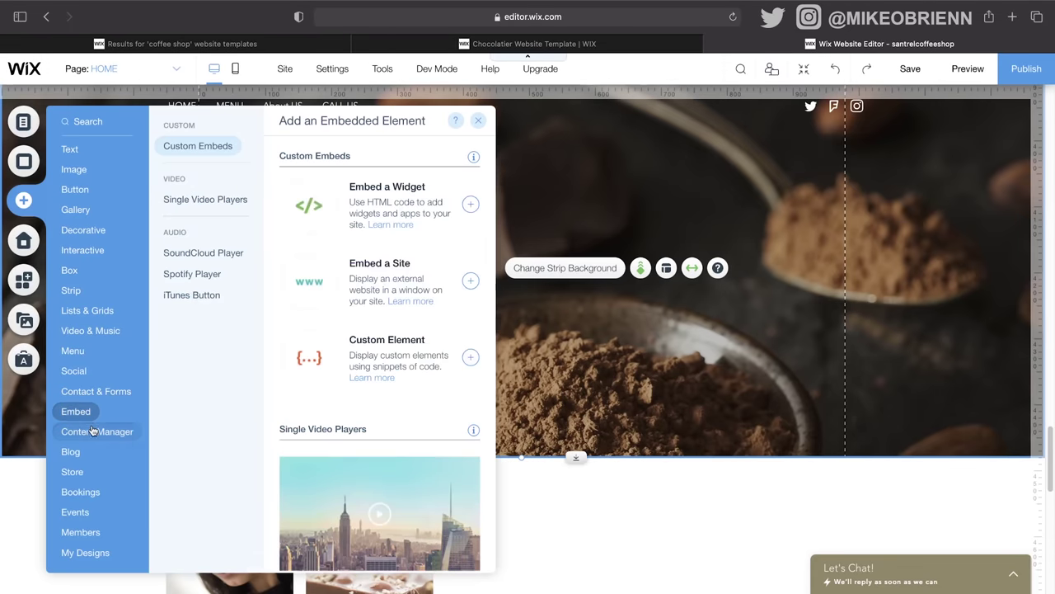
mouse_move(94, 428)
mouse_move(124, 501)
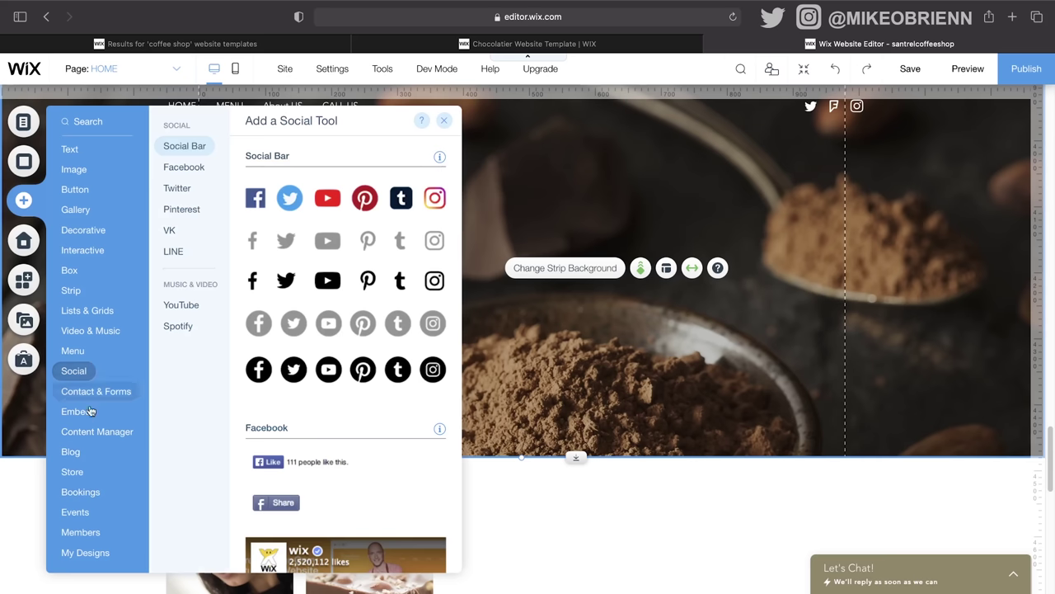
mouse_move(81, 558)
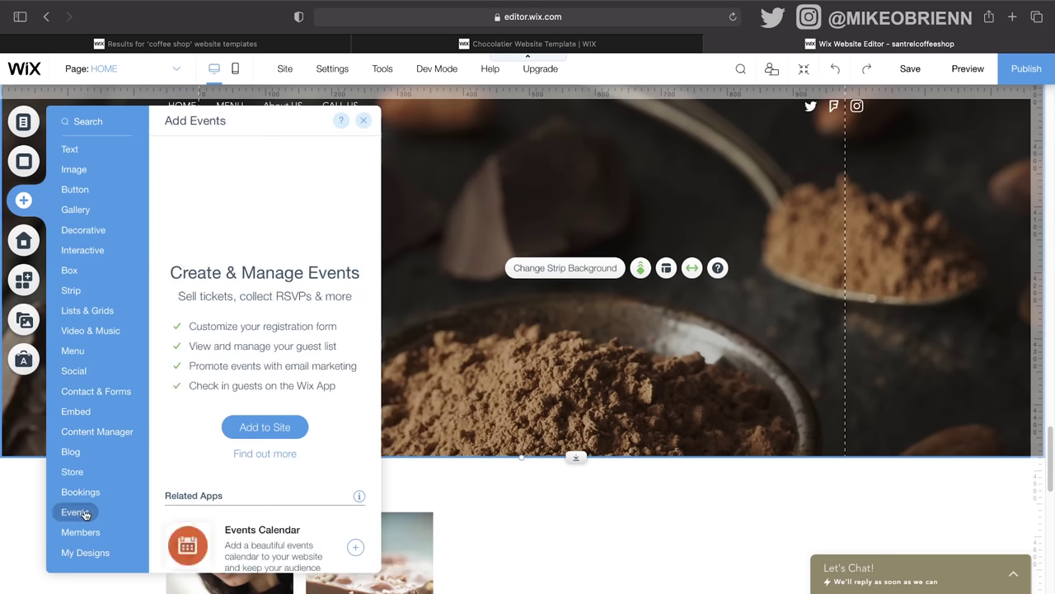
mouse_move(87, 359)
left_click(177, 252)
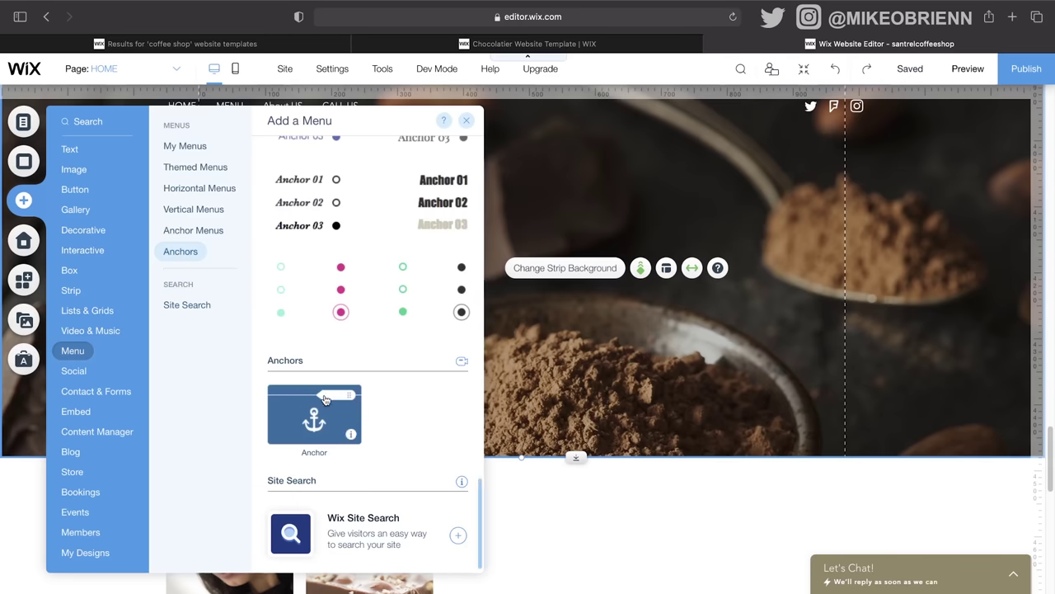
left_click_drag(327, 408, 730, 337)
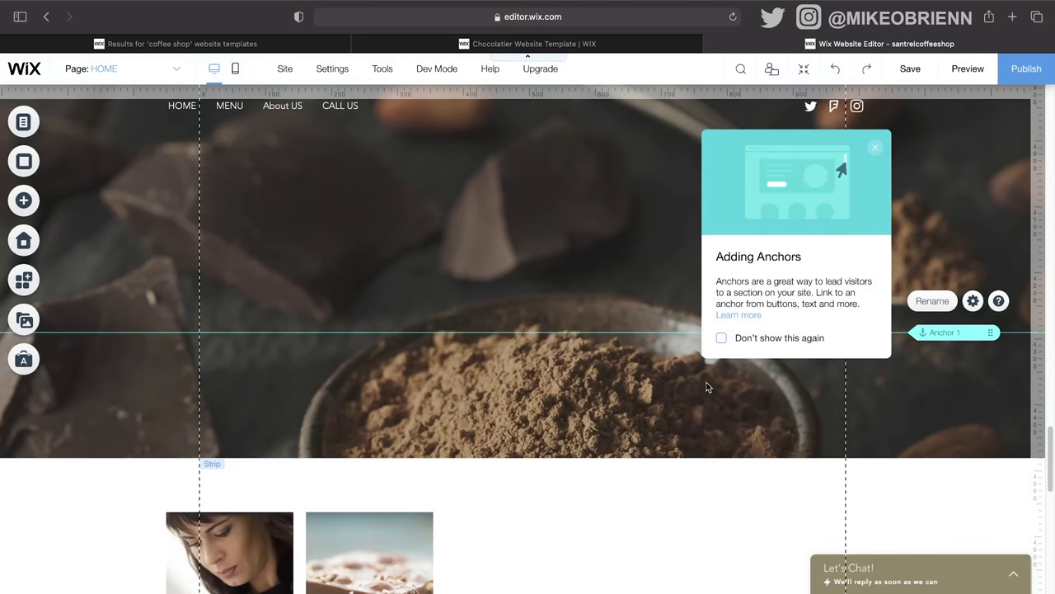
Step: Dismiss the Adding Anchors tip and drag Anchor 1 down to the cocoa strip's bottom edge
scroll(705, 387, "down", 2)
scroll(705, 387, "down", 2)
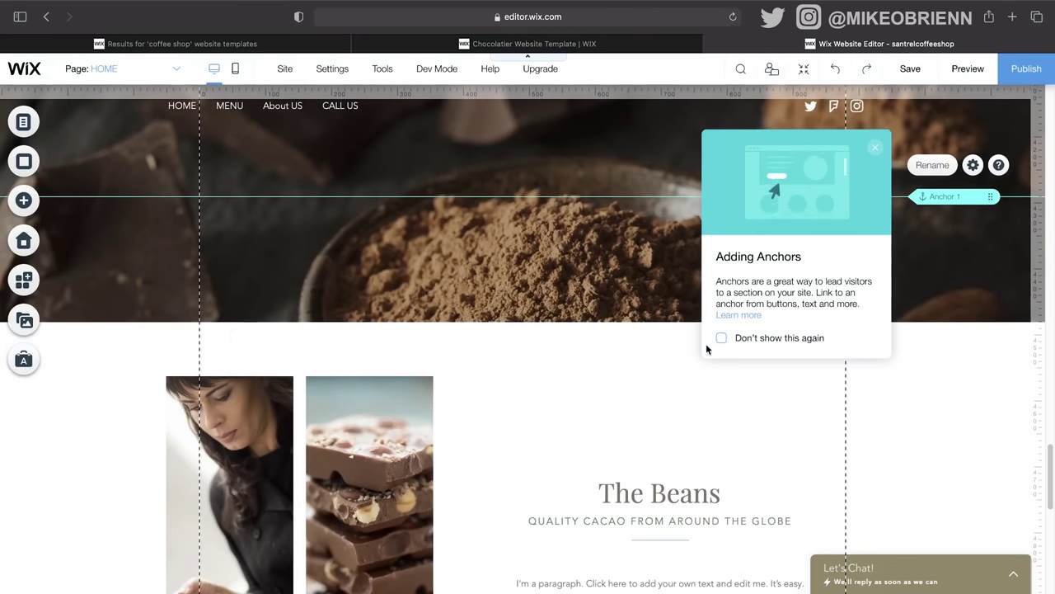
scroll(666, 414, "down", 6)
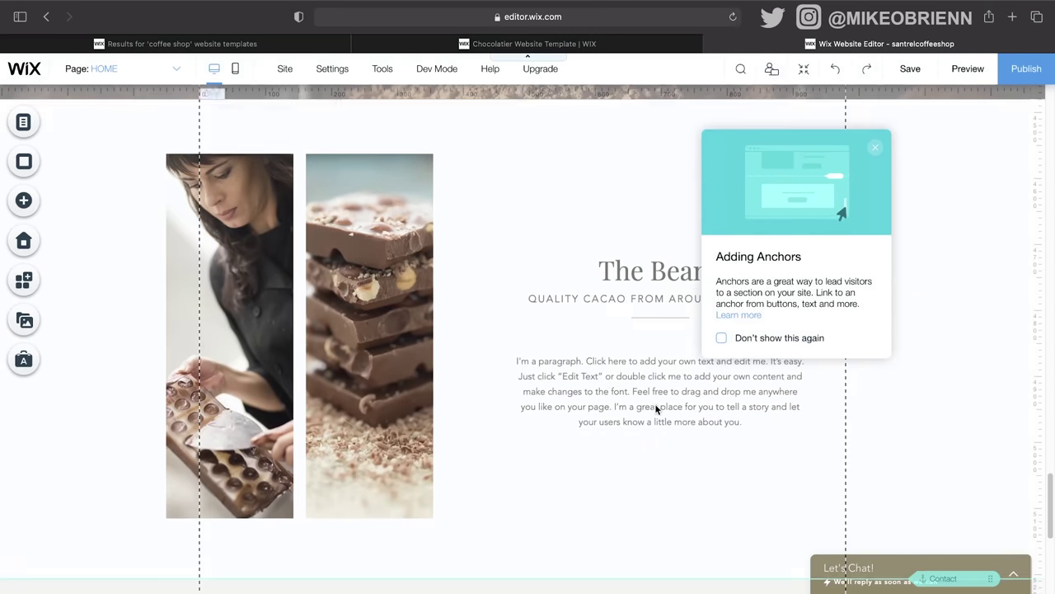
left_click(875, 149)
scroll(965, 226, "up", 9)
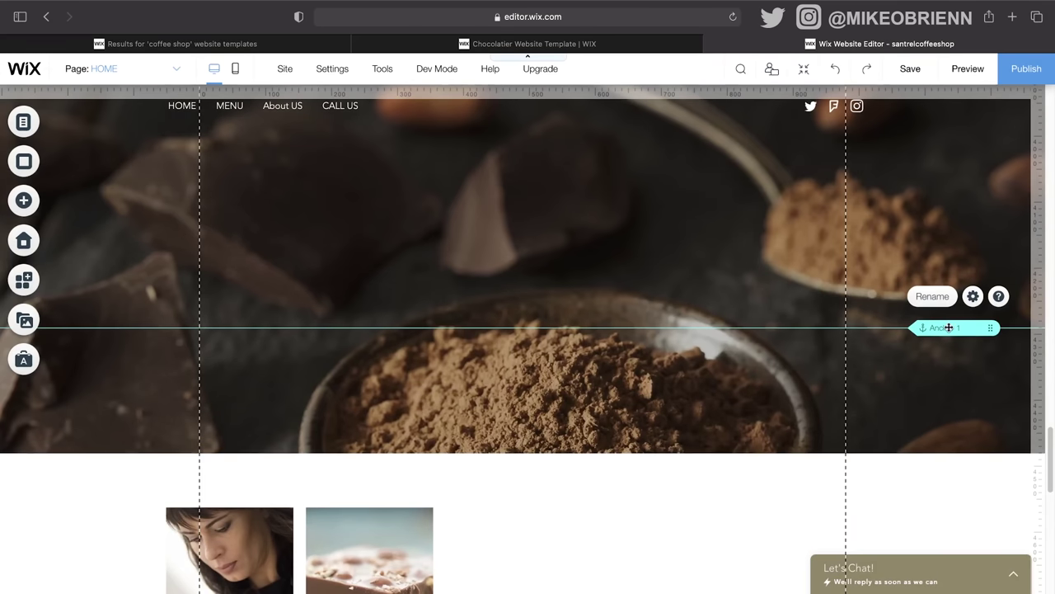
left_click_drag(949, 327, 942, 451)
scroll(915, 376, "down", 3)
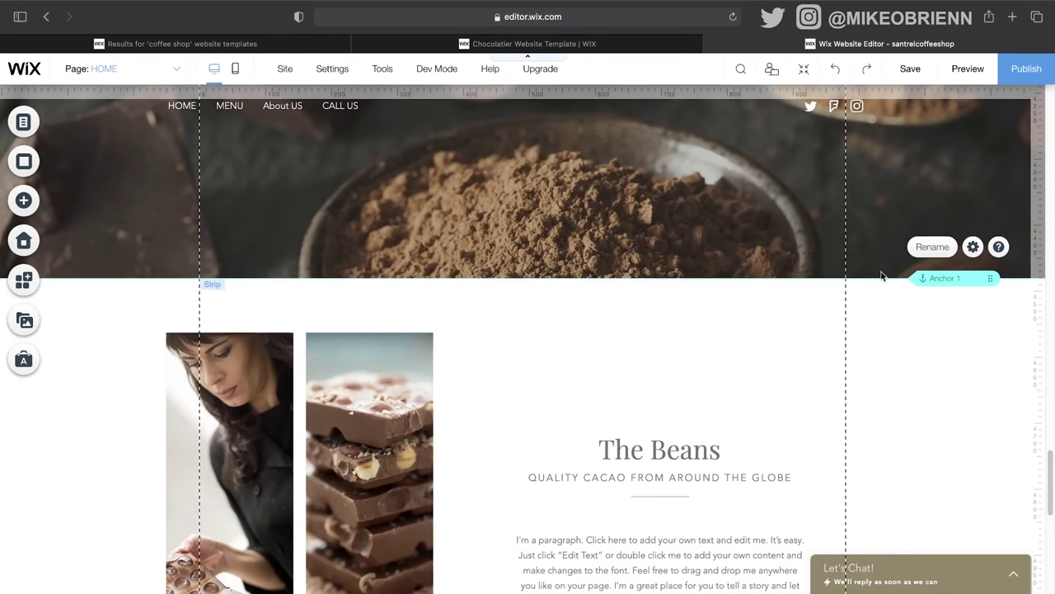
scroll(969, 321, "down", 3)
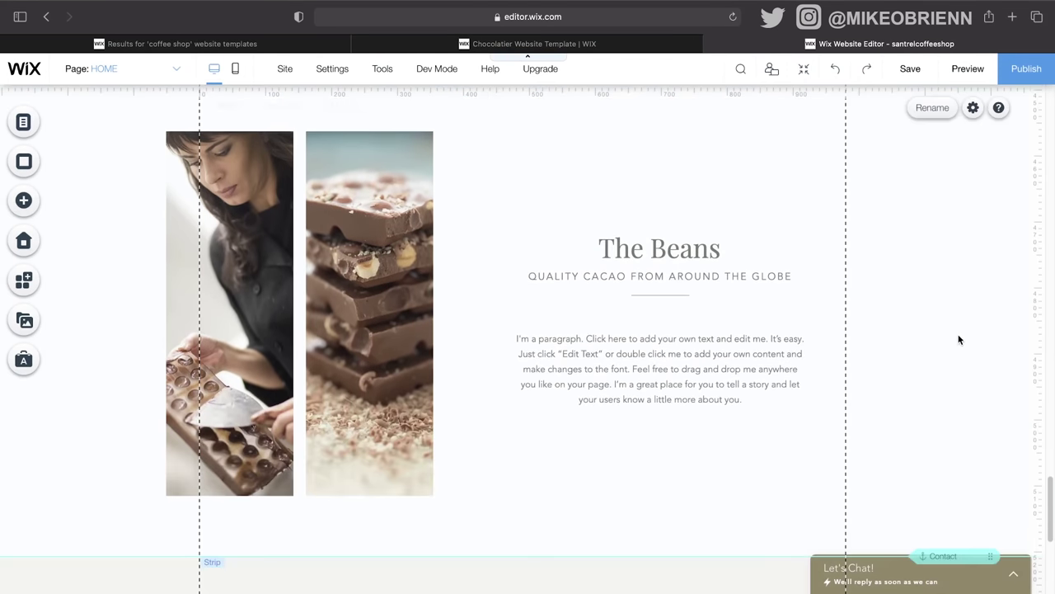
scroll(958, 338, "up", 6)
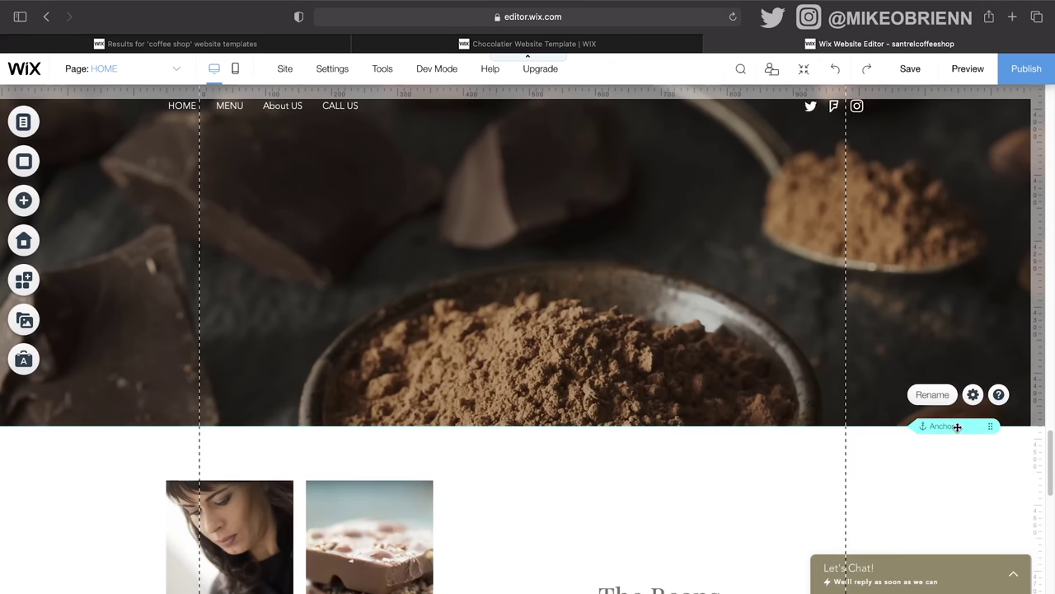
double_click(957, 426)
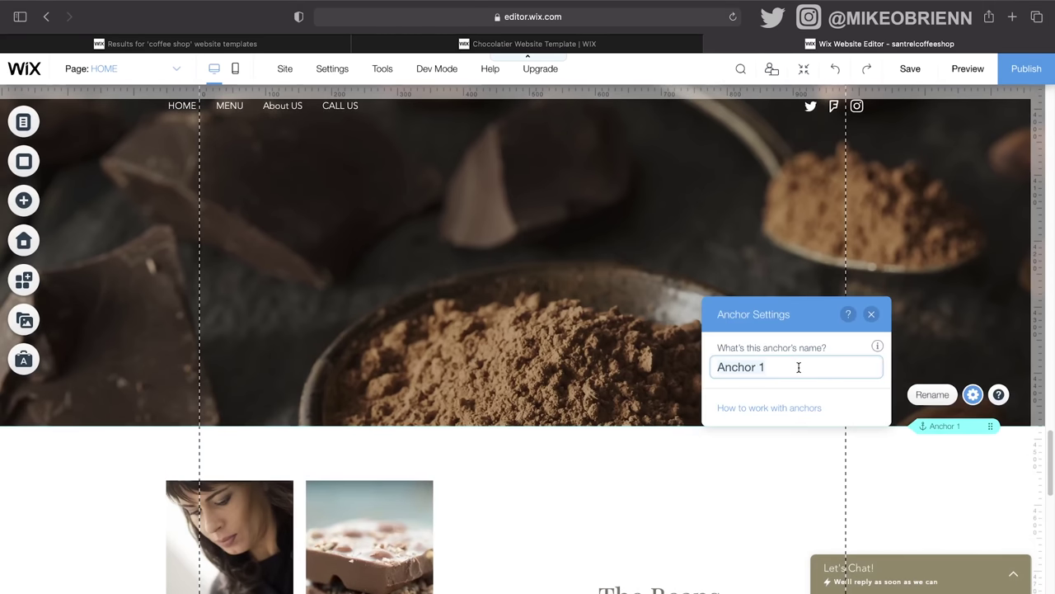
Step: Enter THEBEANS as the anchor's name, fixing the typo, and confirm it
type("THEBEAS")
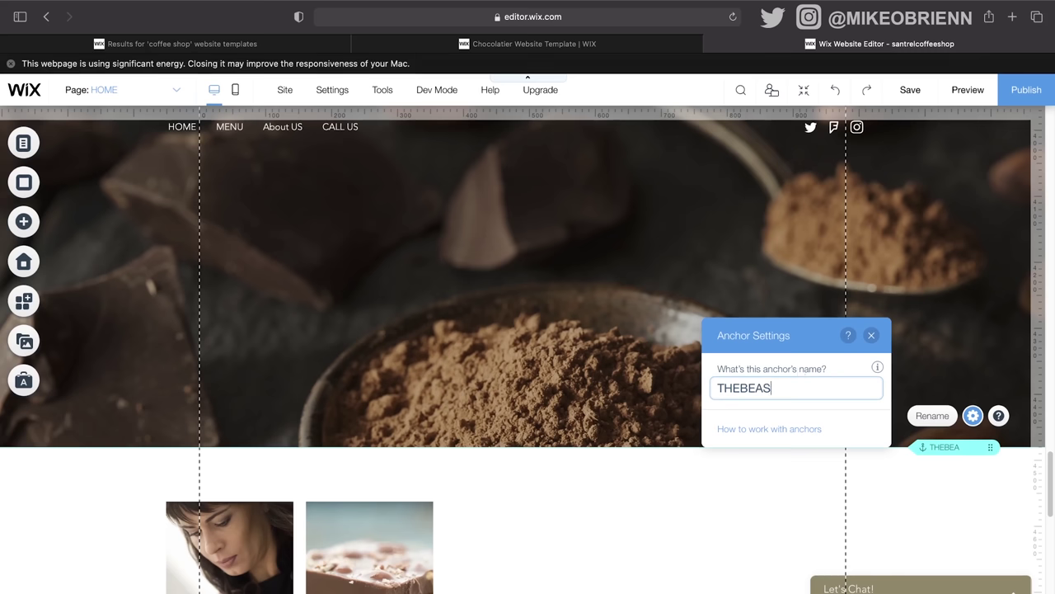
key("BackSpace")
type("NS")
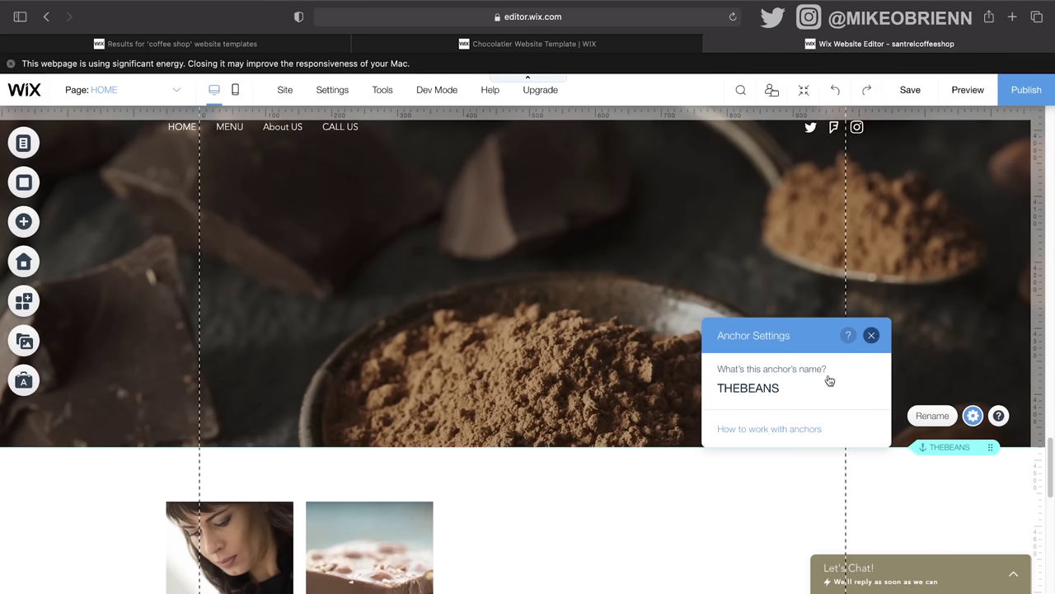
key("Return")
scroll(683, 468, "down", 2)
scroll(683, 468, "down", 5)
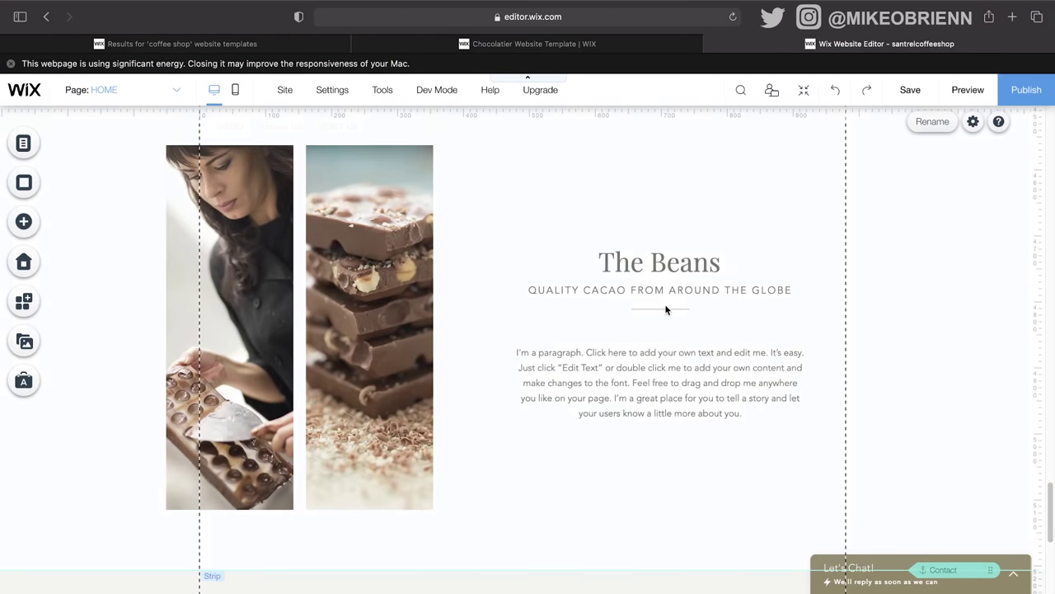
Step: Replace CACAO with COFFEE BEANS in The Beans subtitle
double_click(601, 289)
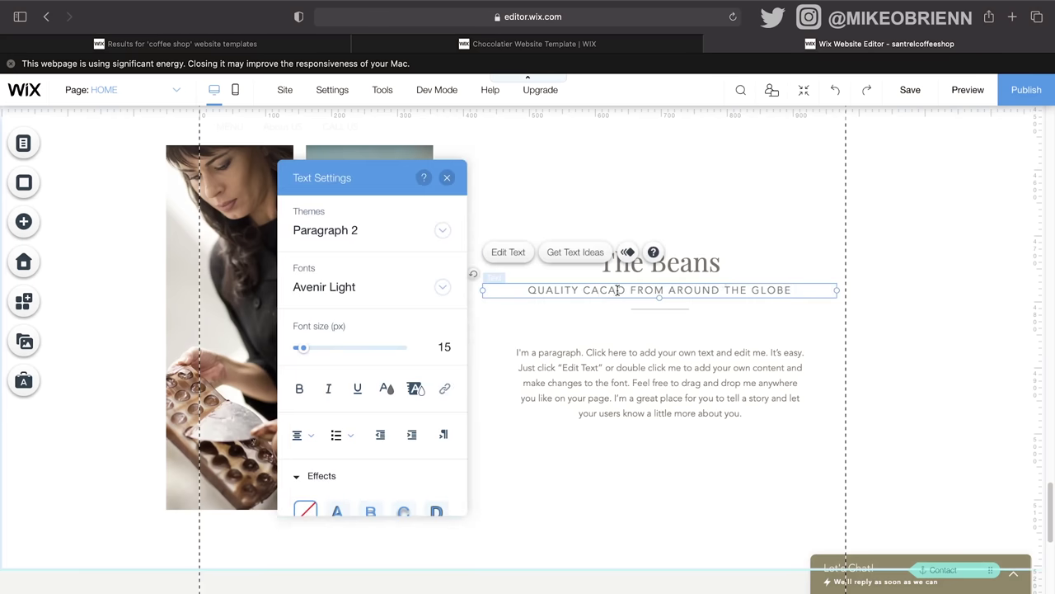
key("BackSpace")
key("BackSpace")
key("BackSpace")
key("BackSpace")
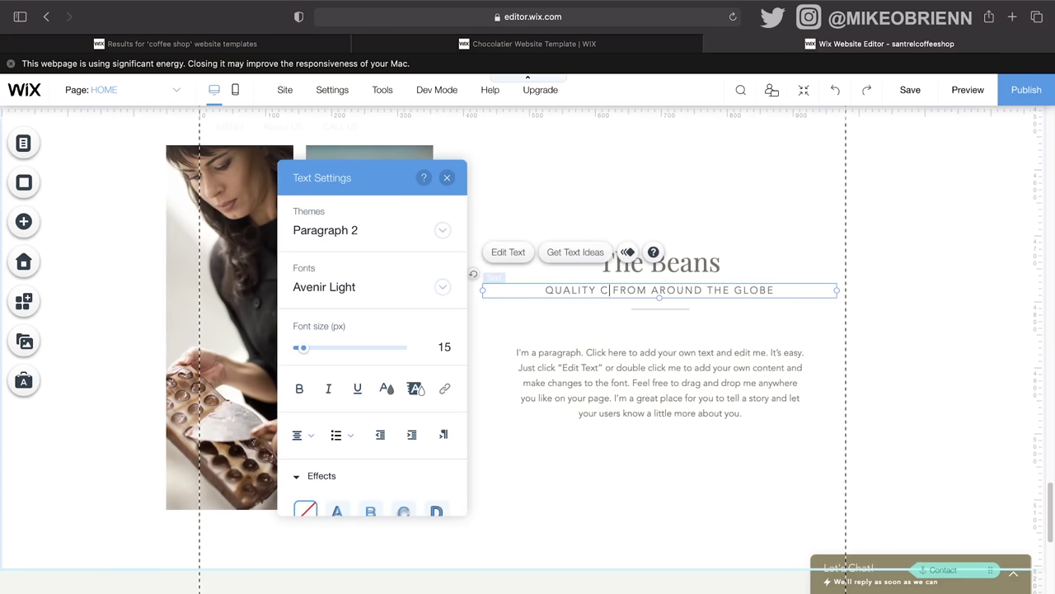
type("OFFEE")
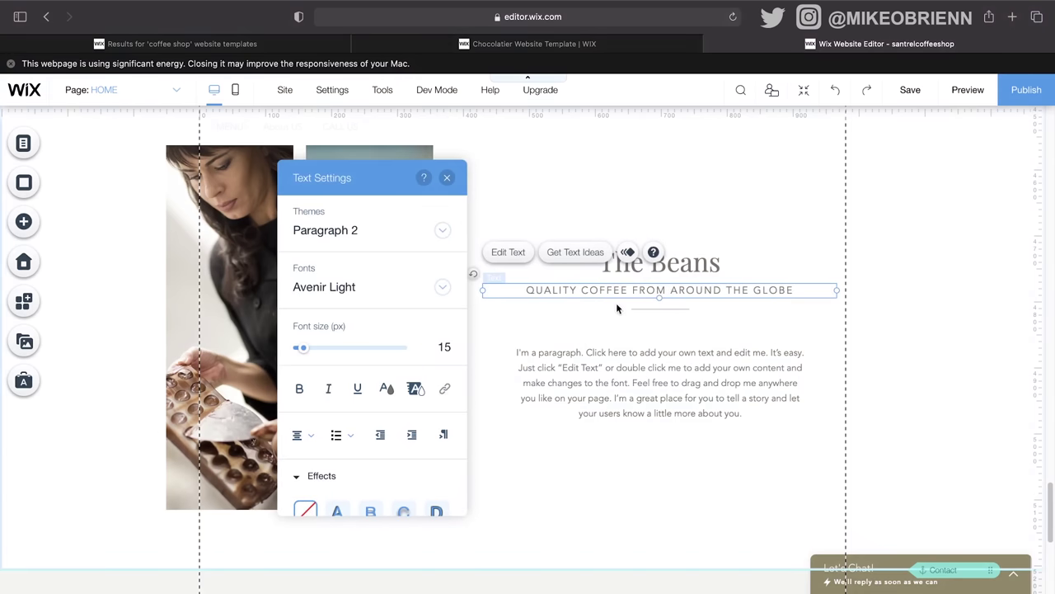
type(" NEAMS")
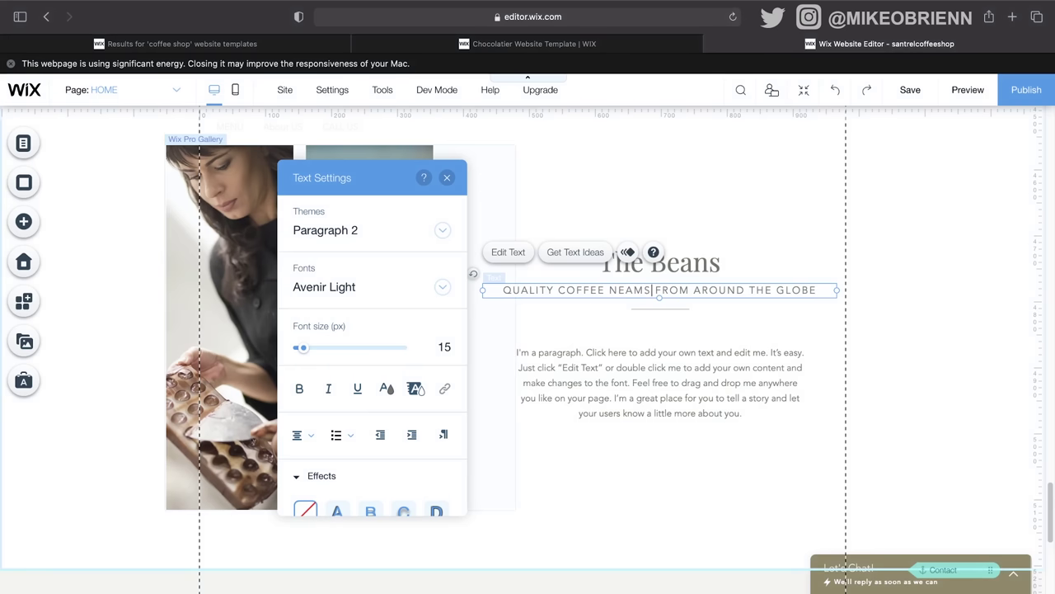
key("BackSpace")
key("BackSpace")
key("BackSpace")
key("BackSpace")
key("BackSpace")
type("BEANS")
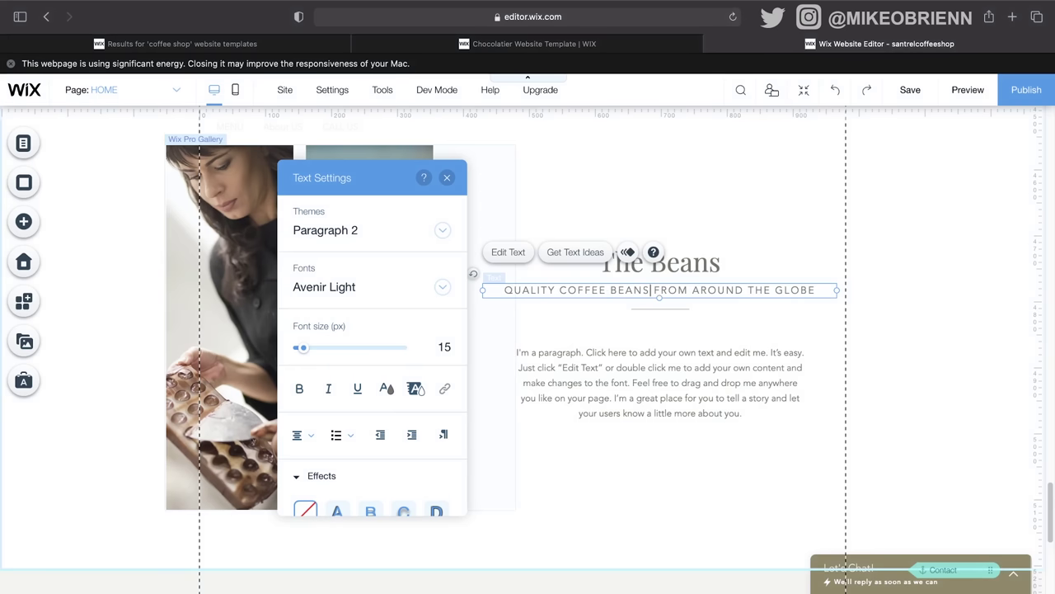
left_click(447, 178)
scroll(612, 271, "down", 5)
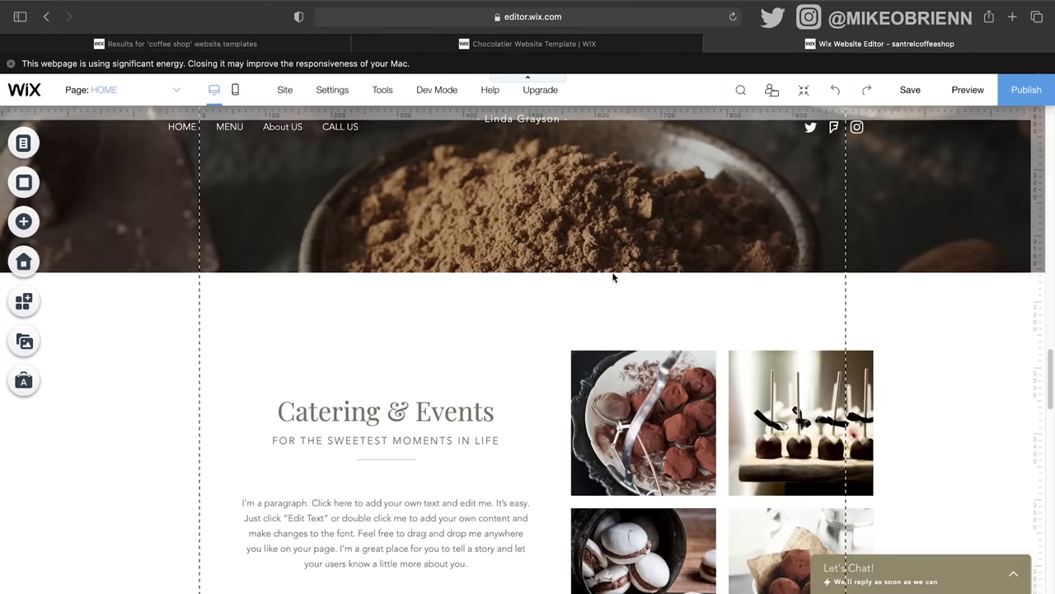
scroll(612, 277, "up", 15)
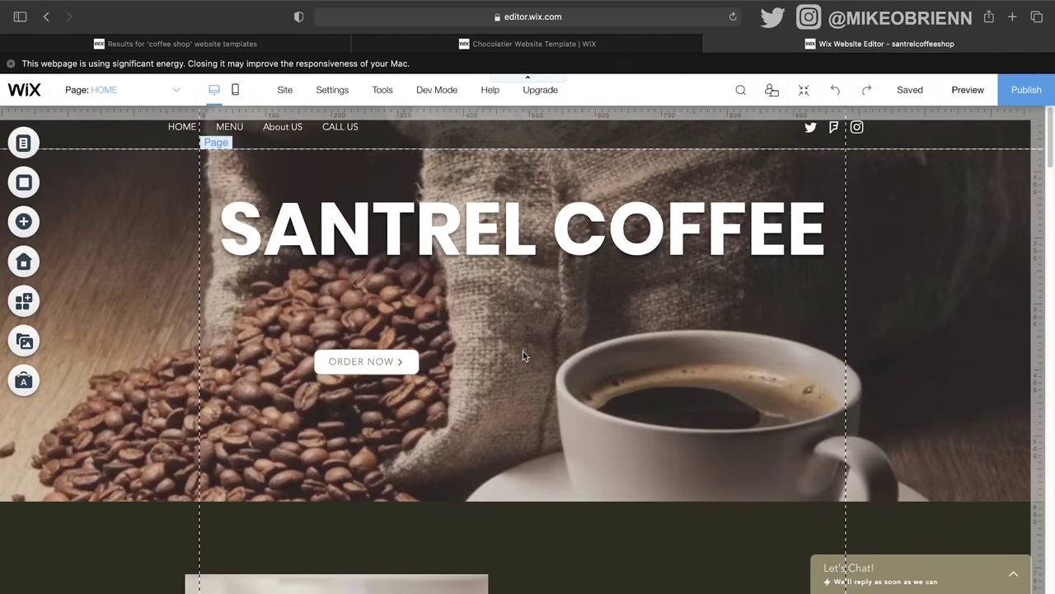
scroll(717, 394, "down", 5)
Step: Link the Our Story heading text to the THEBEANS anchor, then preview the site
scroll(717, 394, "up", 1)
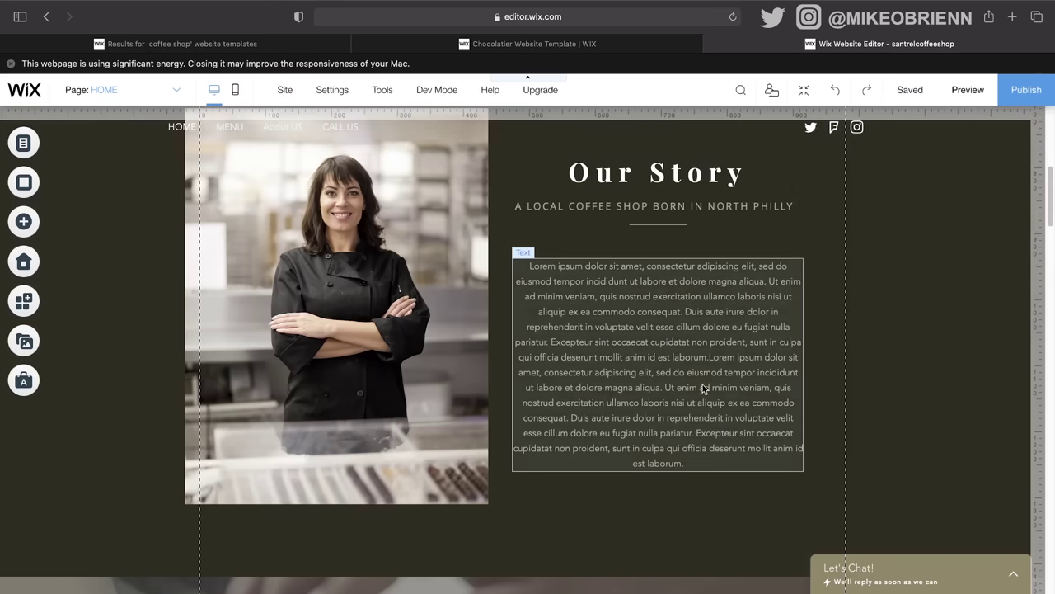
left_click(673, 170)
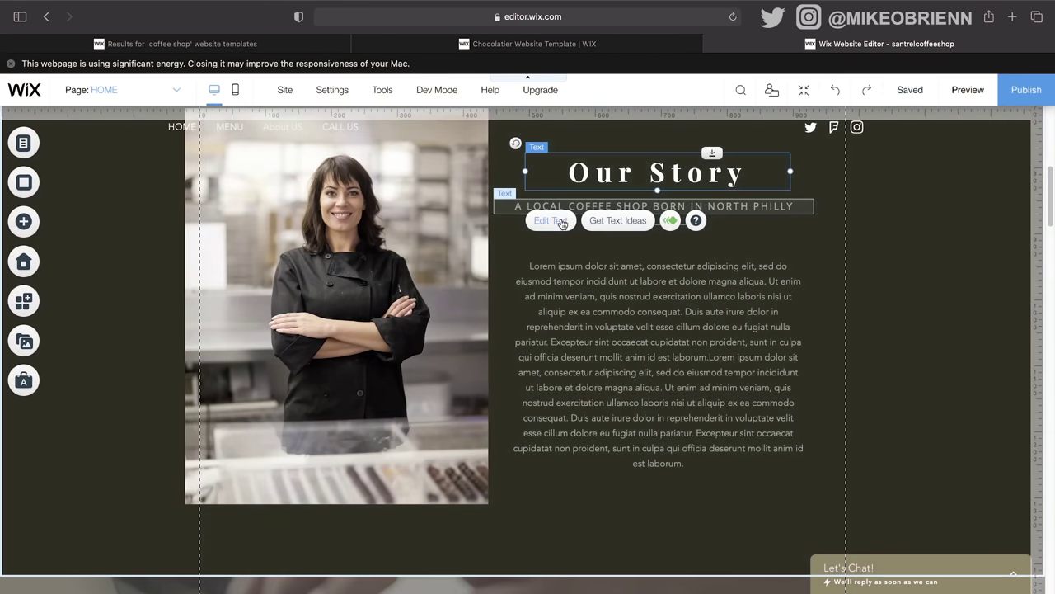
left_click(559, 222)
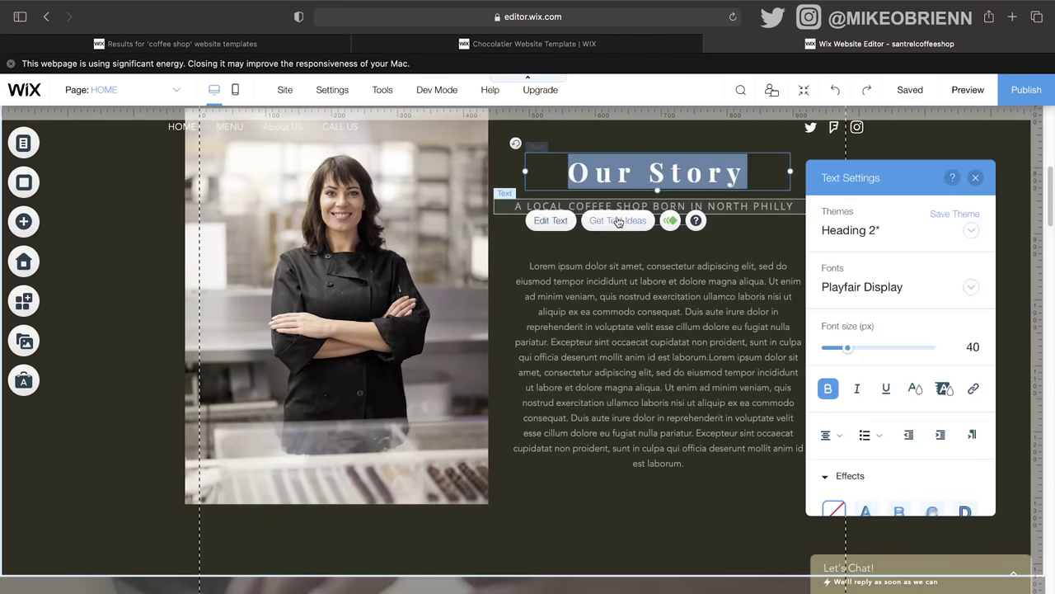
left_click(972, 388)
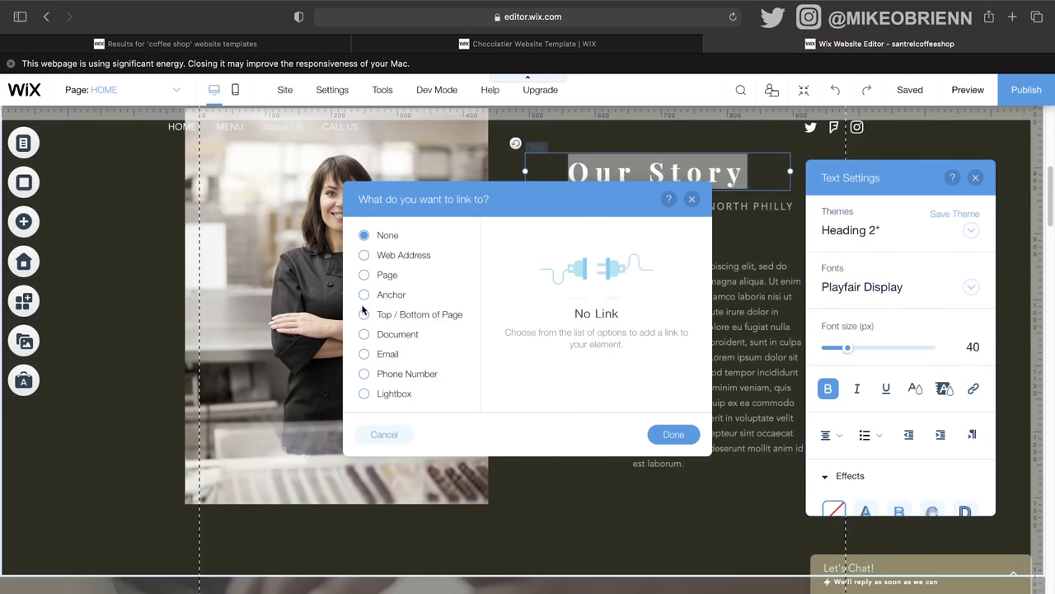
left_click(369, 295)
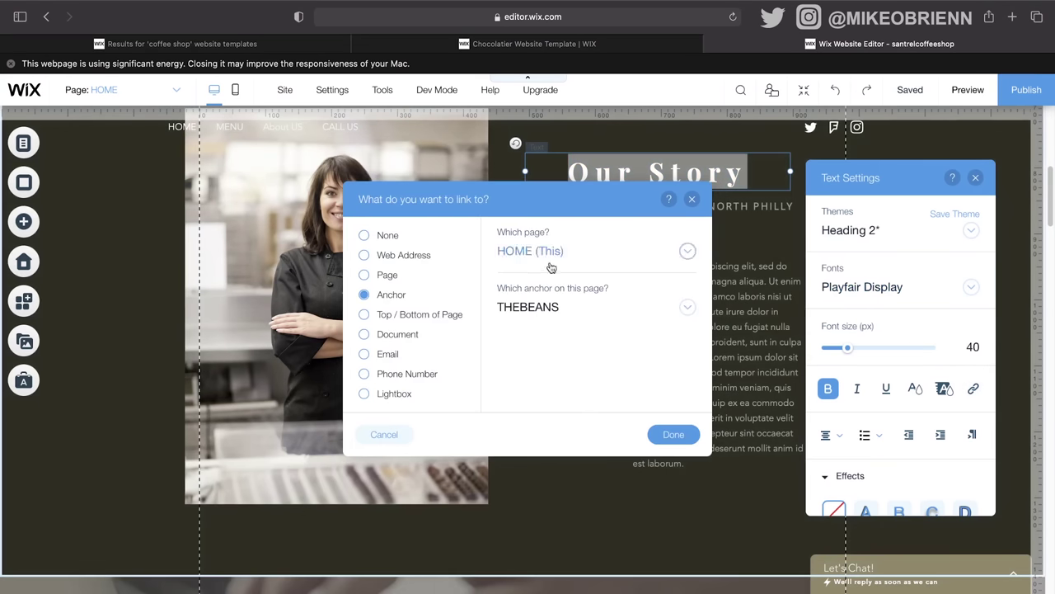
left_click(574, 306)
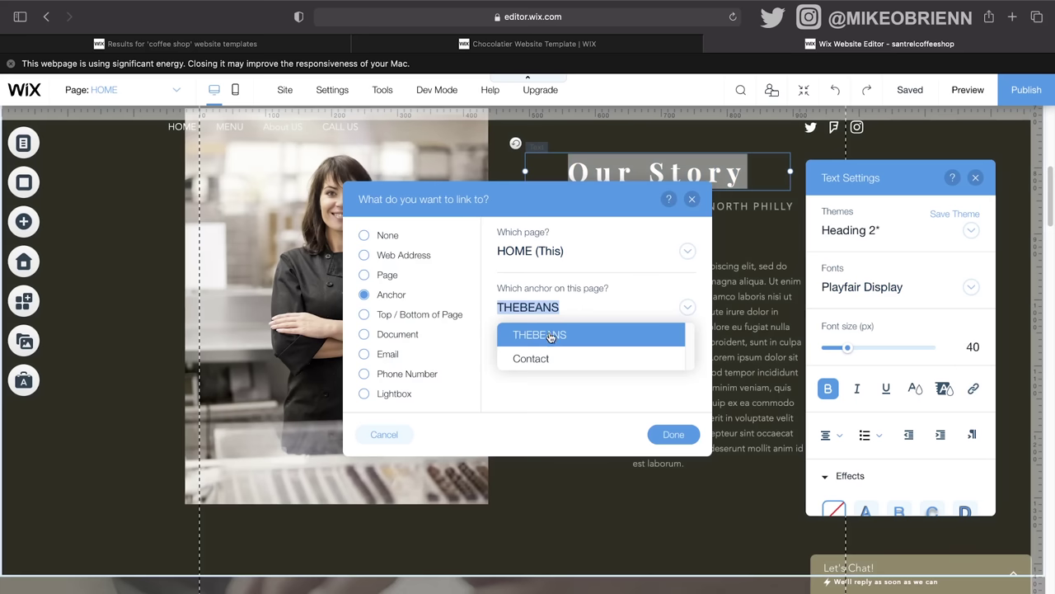
left_click(549, 336)
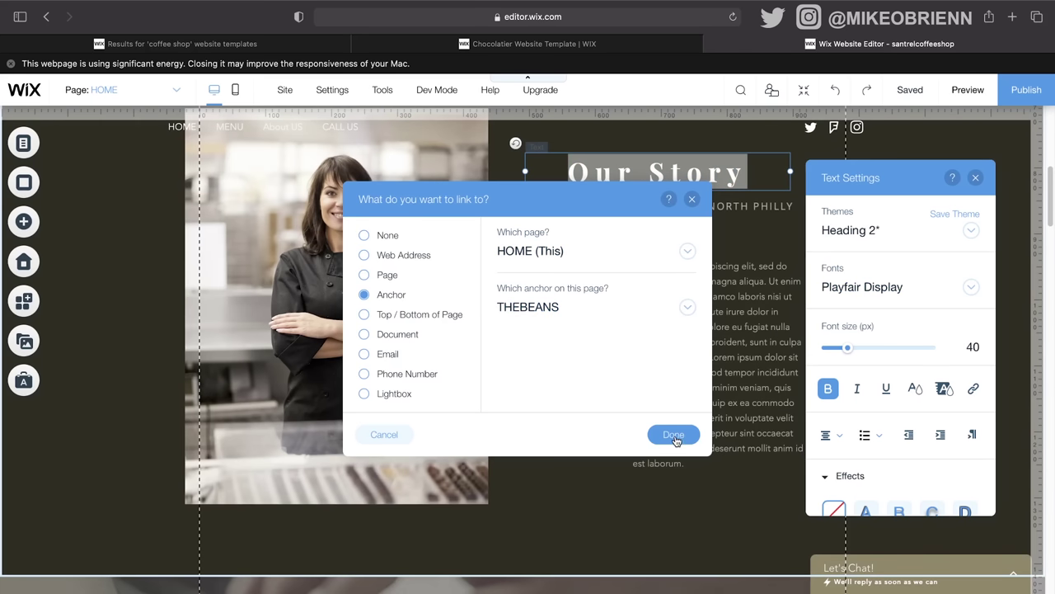
left_click(673, 436)
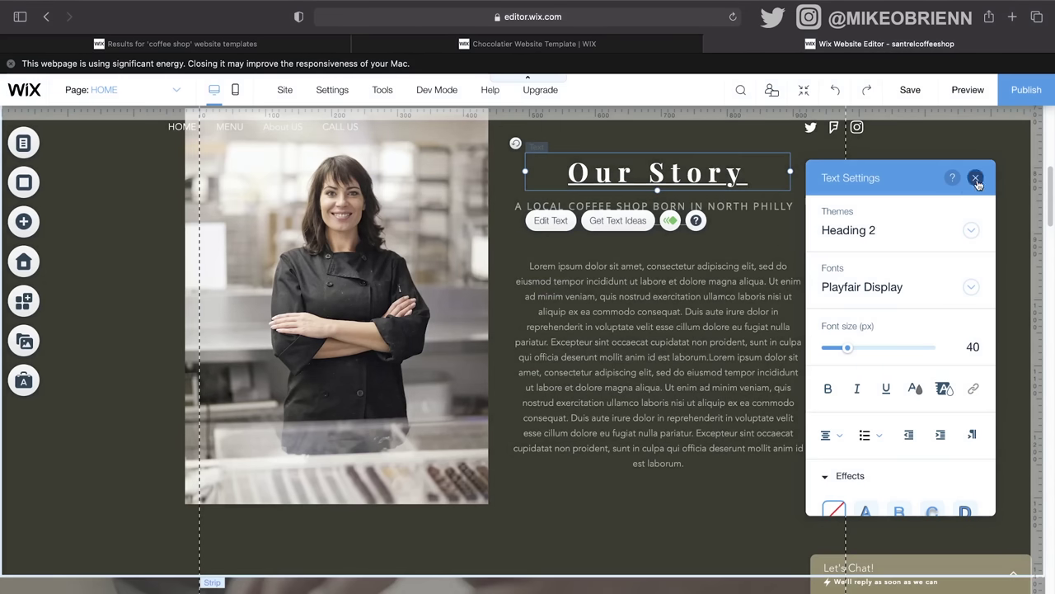
left_click(976, 180)
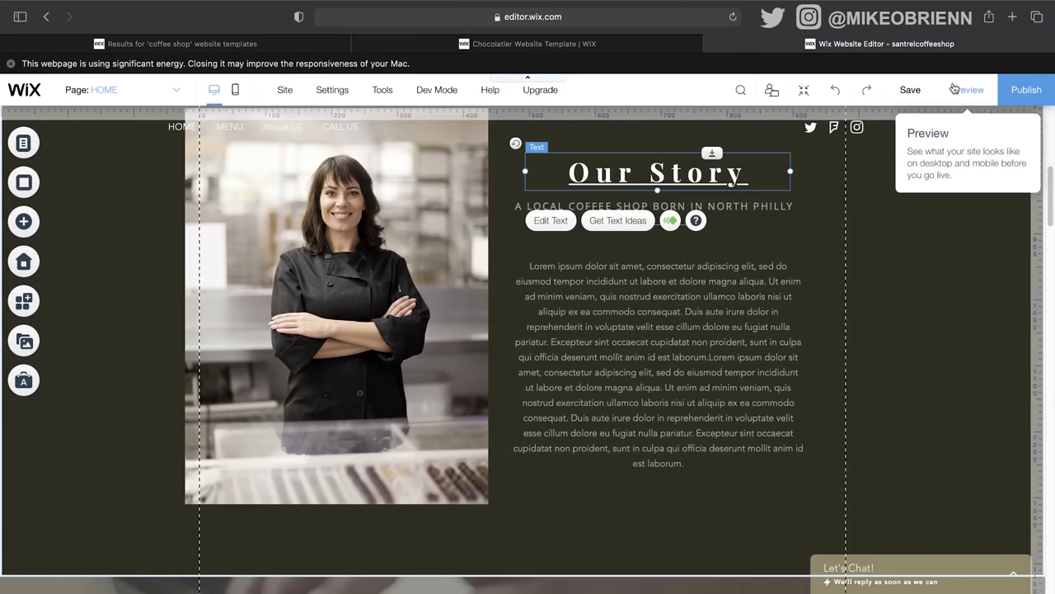
left_click(954, 89)
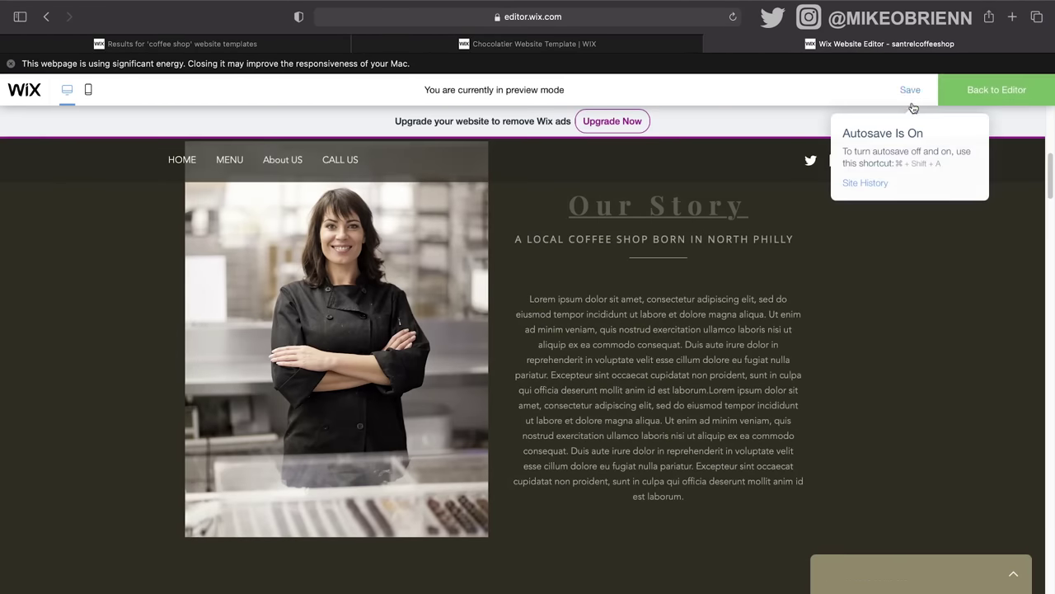
Step: Scroll down to The Beans section in preview, then save the site
scroll(687, 216, "down", 15)
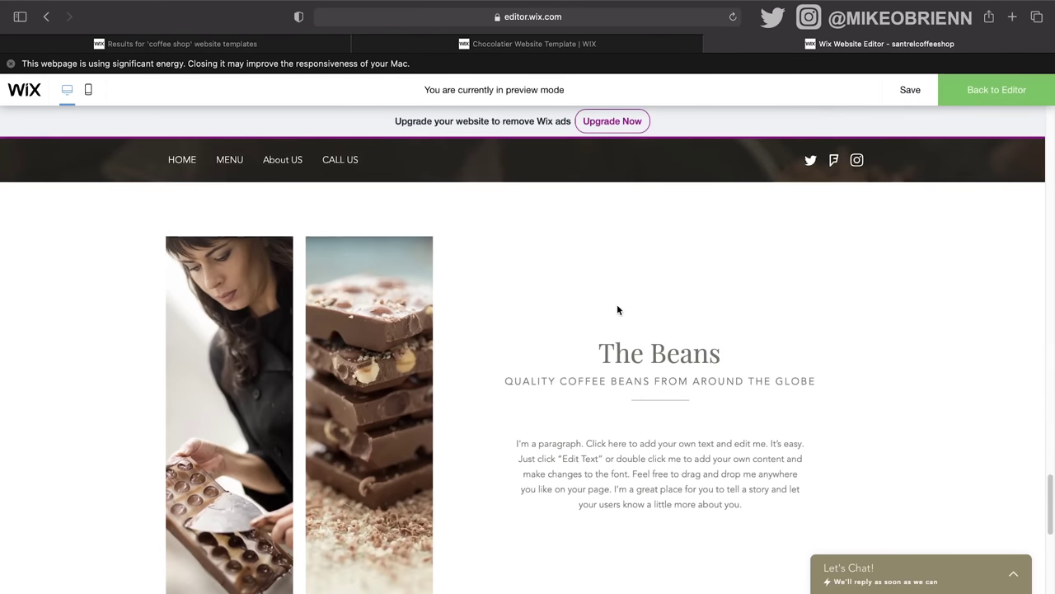
scroll(617, 303, "down", 2)
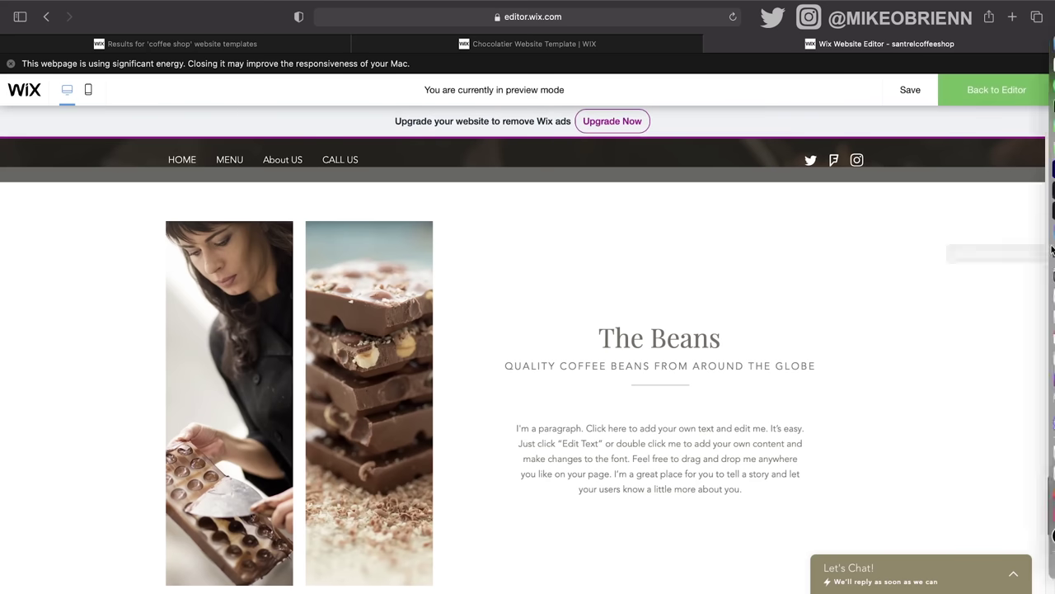
mouse_move(903, 92)
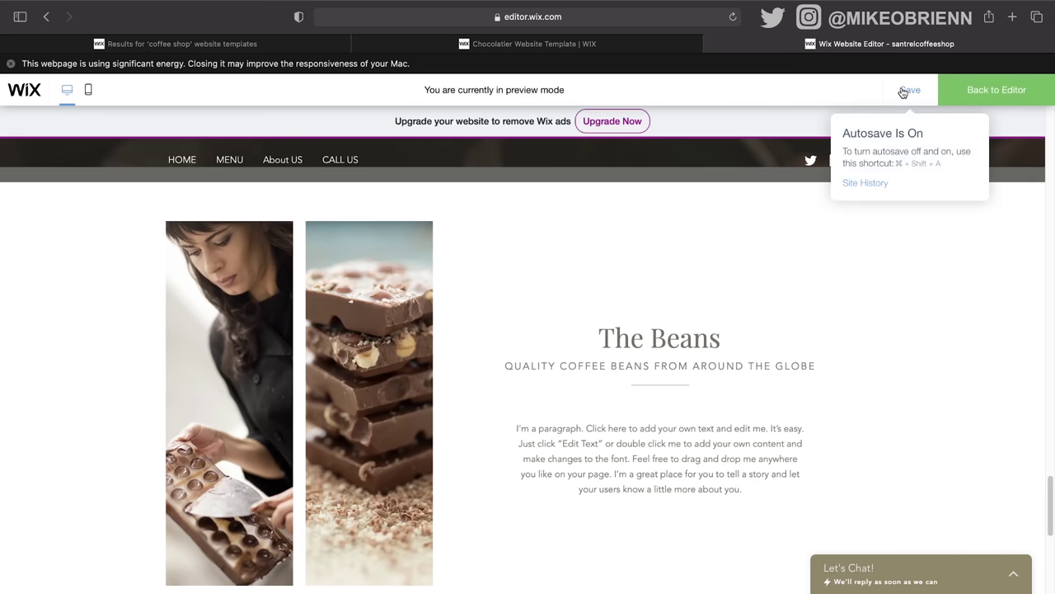
left_click(957, 92)
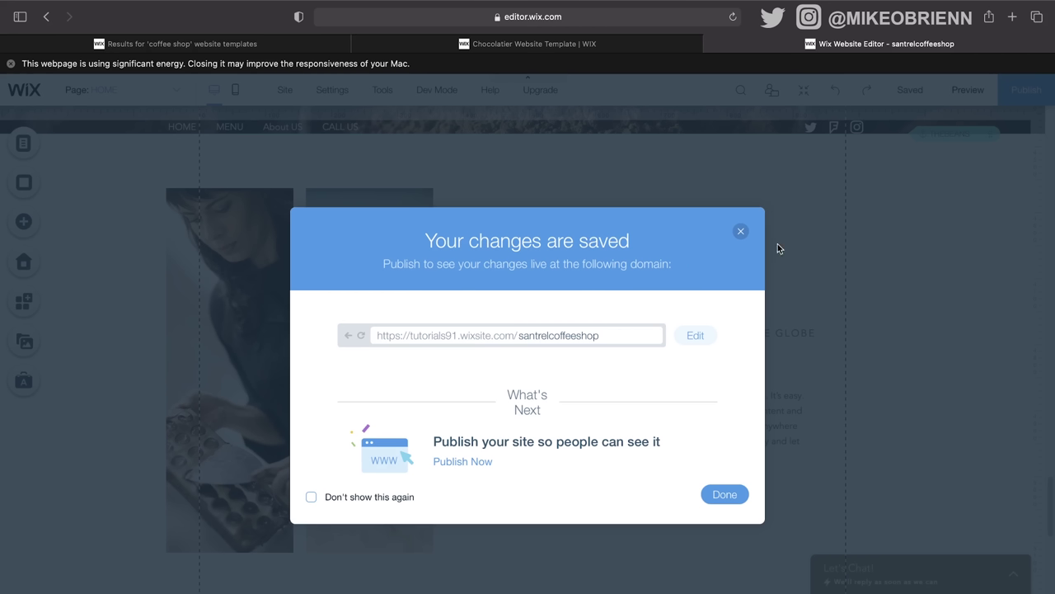
Step: Dismiss the saved-changes dialog and open the premium plan comparison from the Upgrade menu
left_click(742, 232)
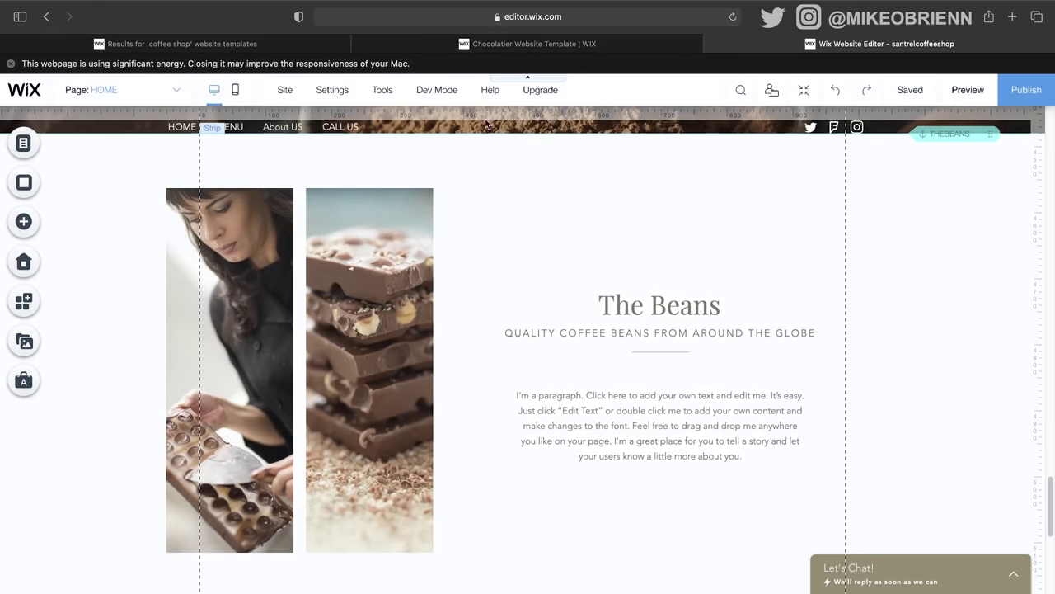
mouse_move(387, 92)
mouse_move(557, 101)
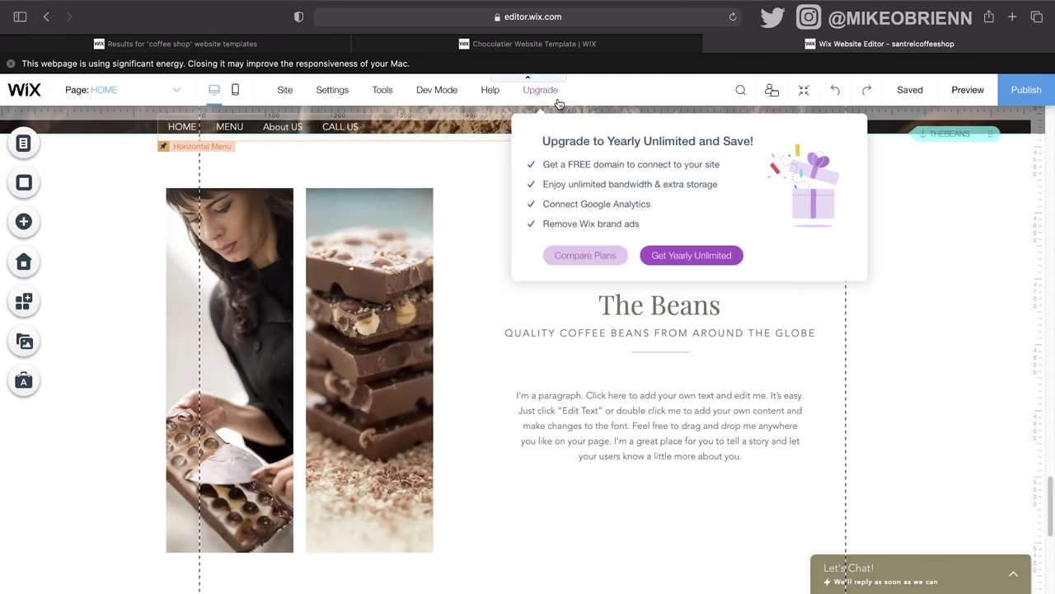
left_click(567, 255)
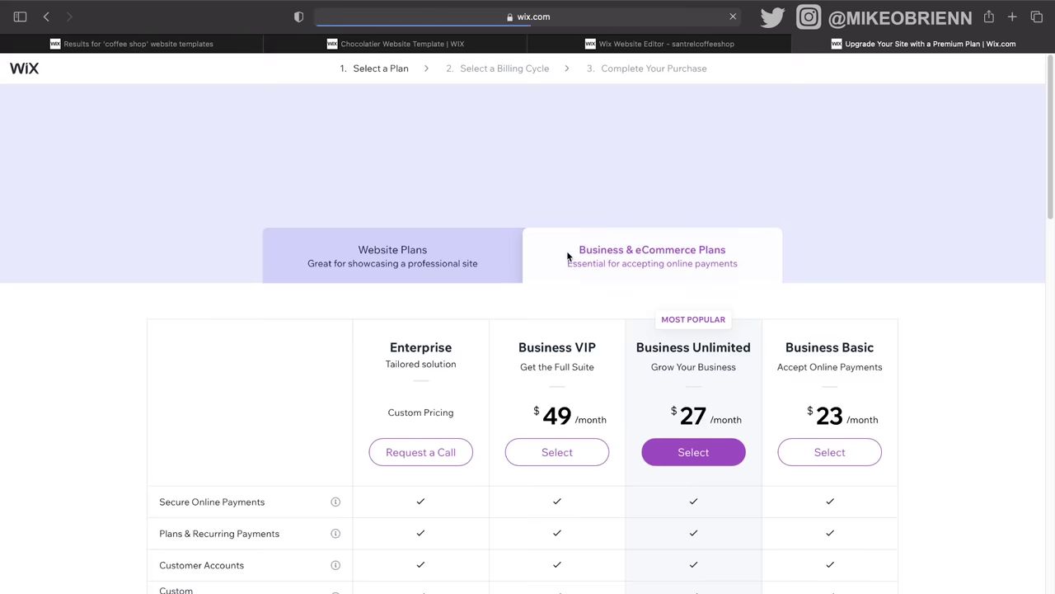
Step: Compare the Website Plans and Business & eCommerce Plans listings, ending on Website Plans
scroll(552, 277, "down", 1)
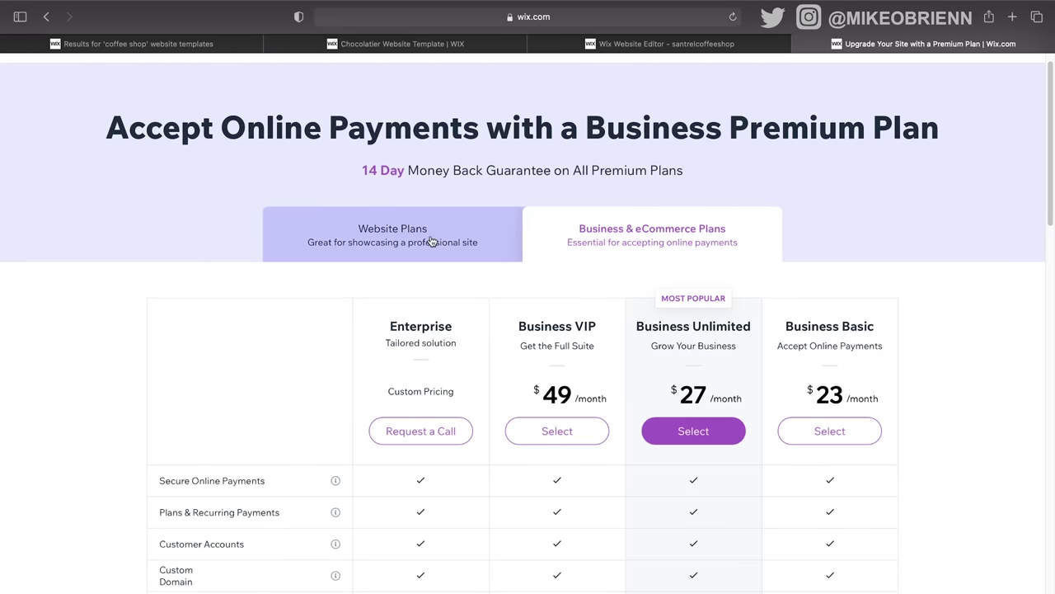
left_click(430, 241)
left_click(577, 246)
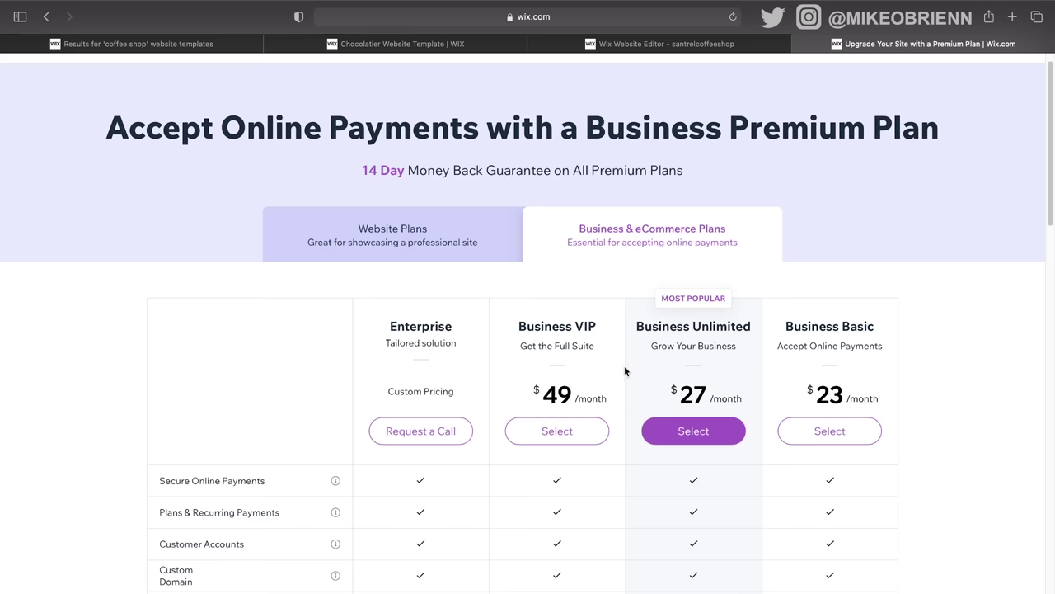
left_click(421, 247)
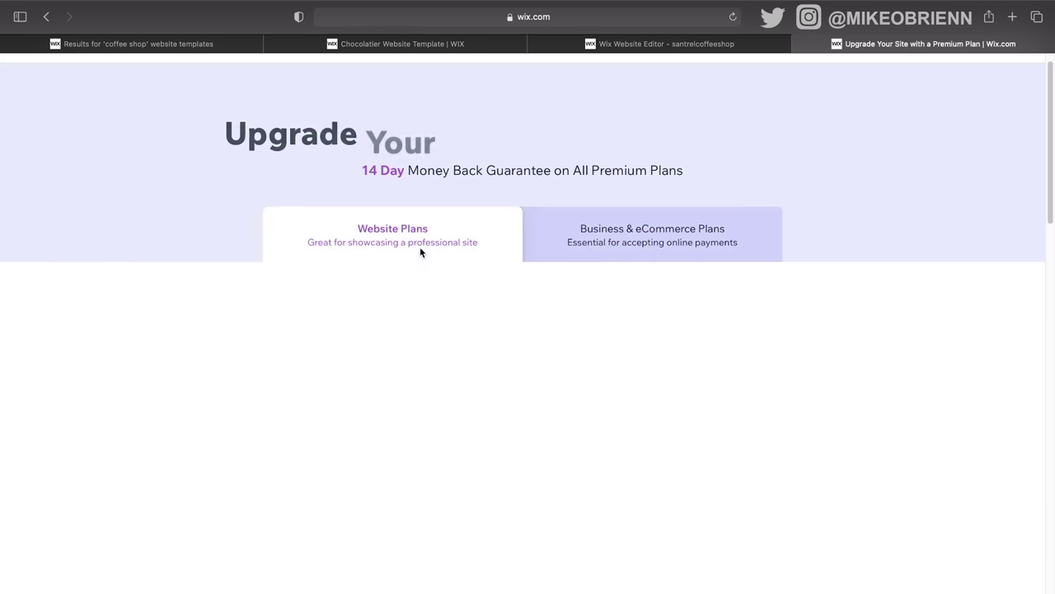
scroll(238, 389, "down", 1)
scroll(238, 389, "down", 1)
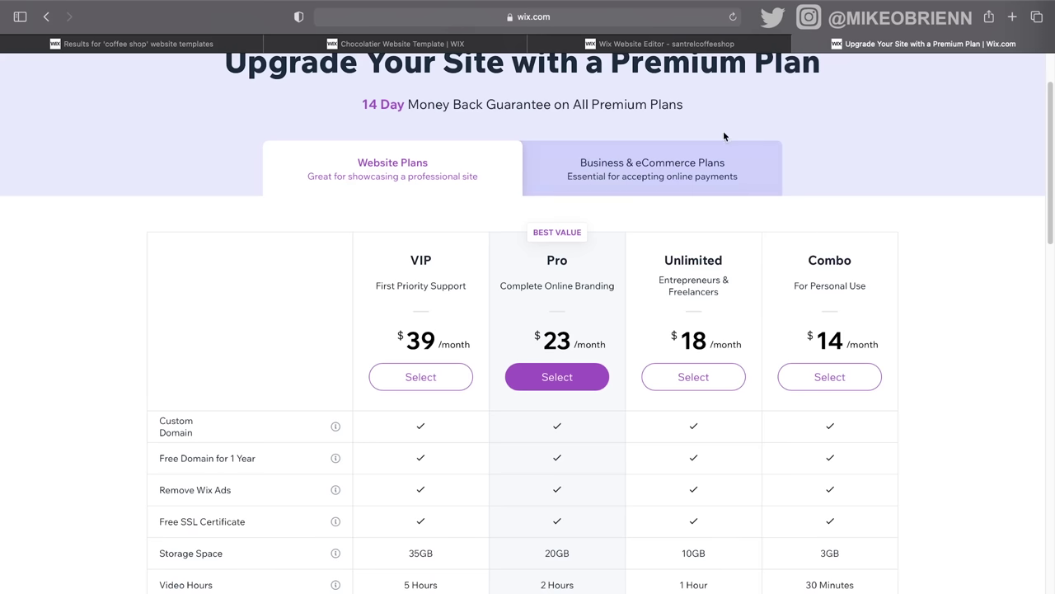
left_click(721, 172)
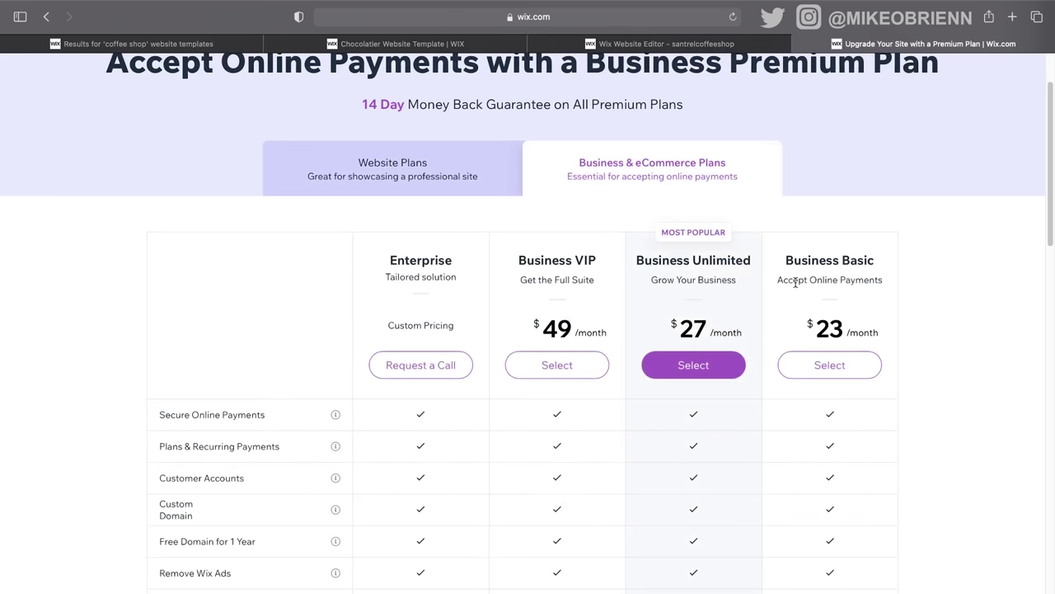
scroll(786, 342, "down", 5)
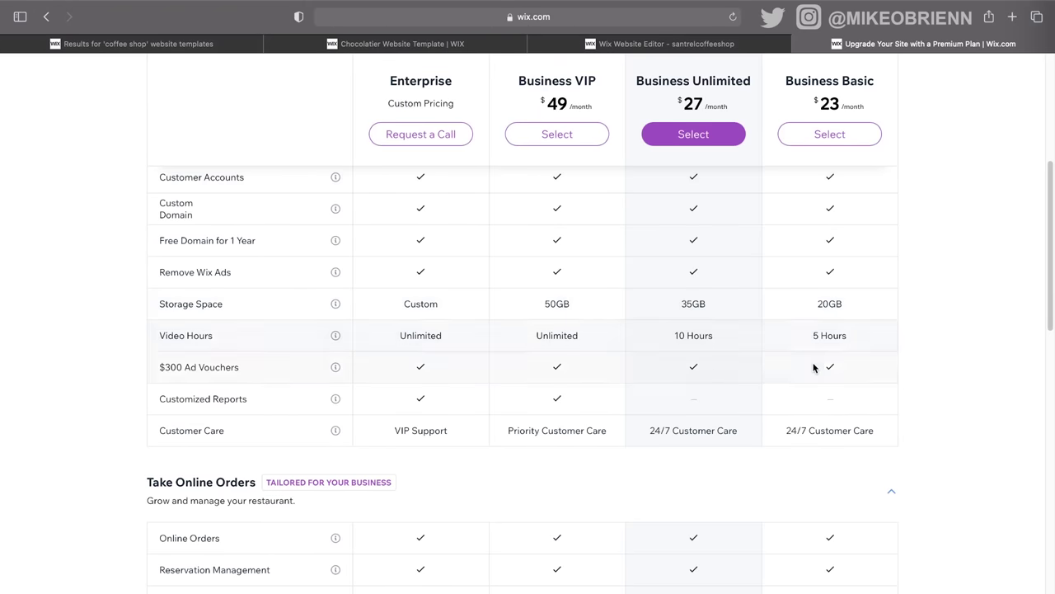
scroll(779, 379, "up", 10)
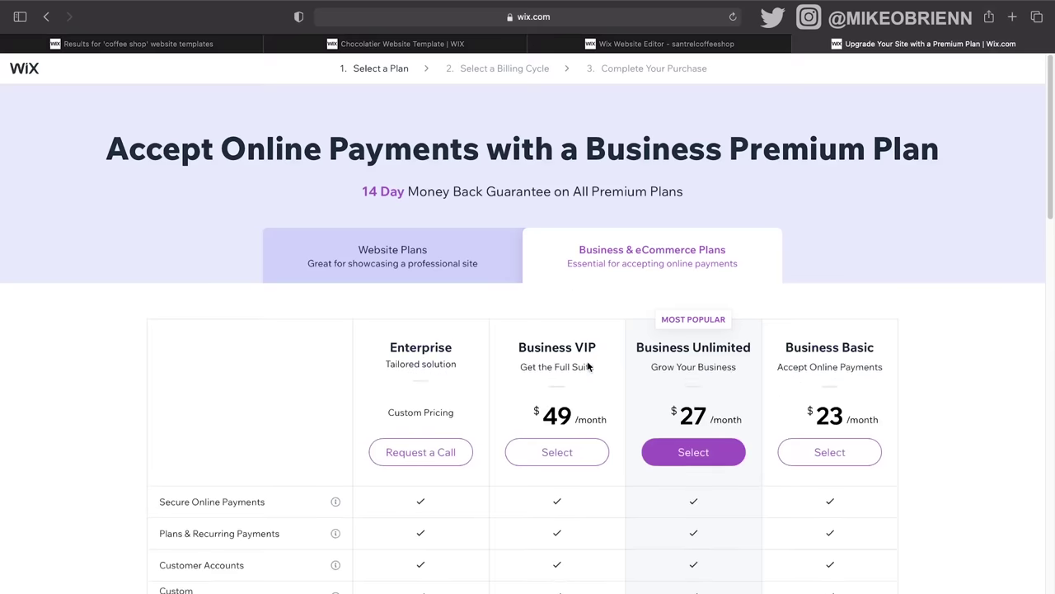
left_click(498, 264)
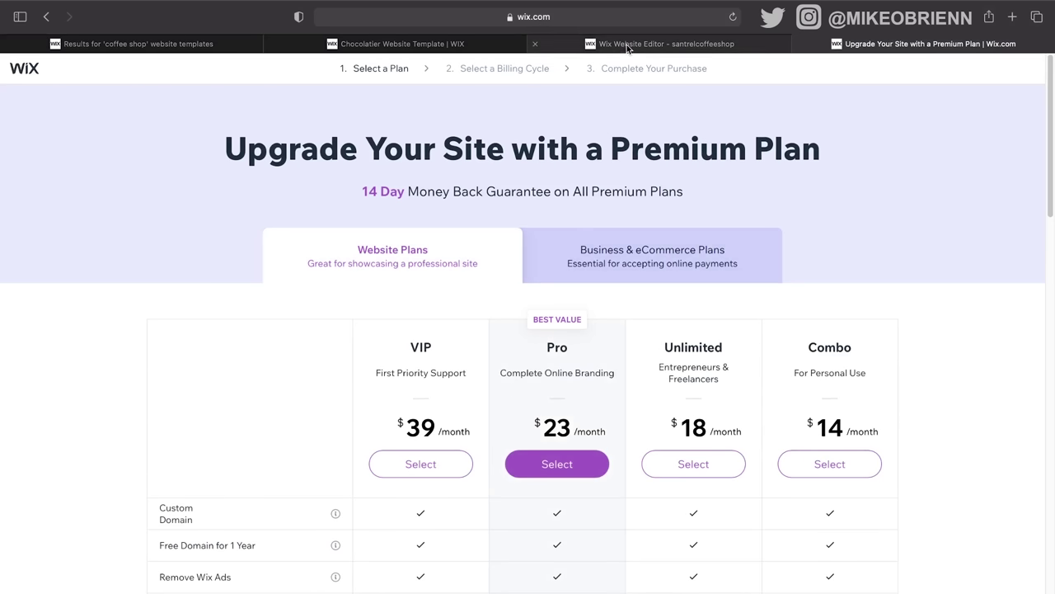
Step: Review the VIP, Pro, Unlimited and Combo feature table, then select the Unlimited plan
mouse_move(626, 45)
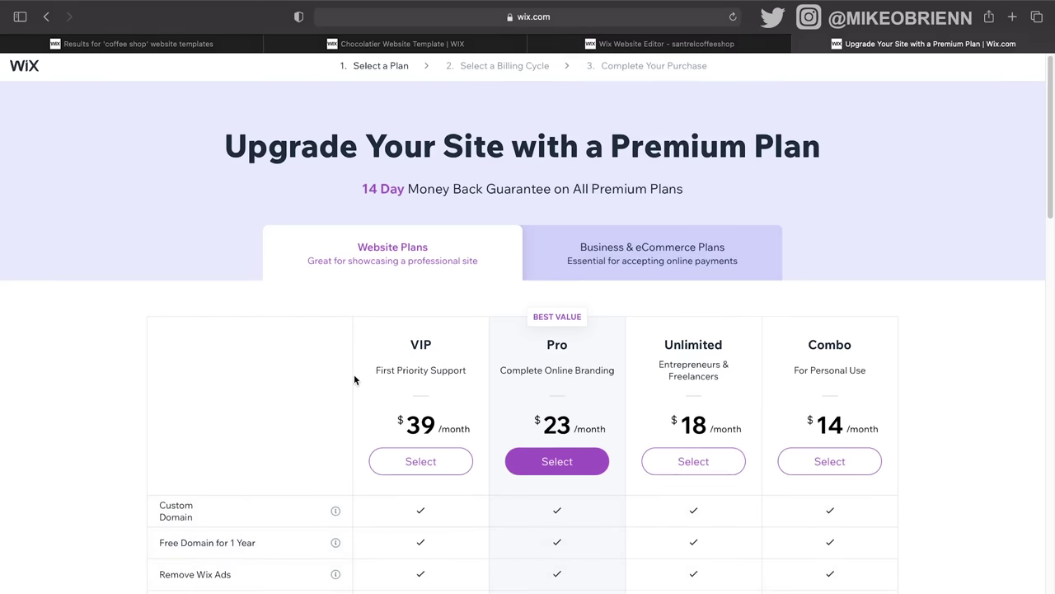
scroll(355, 379, "down", 2)
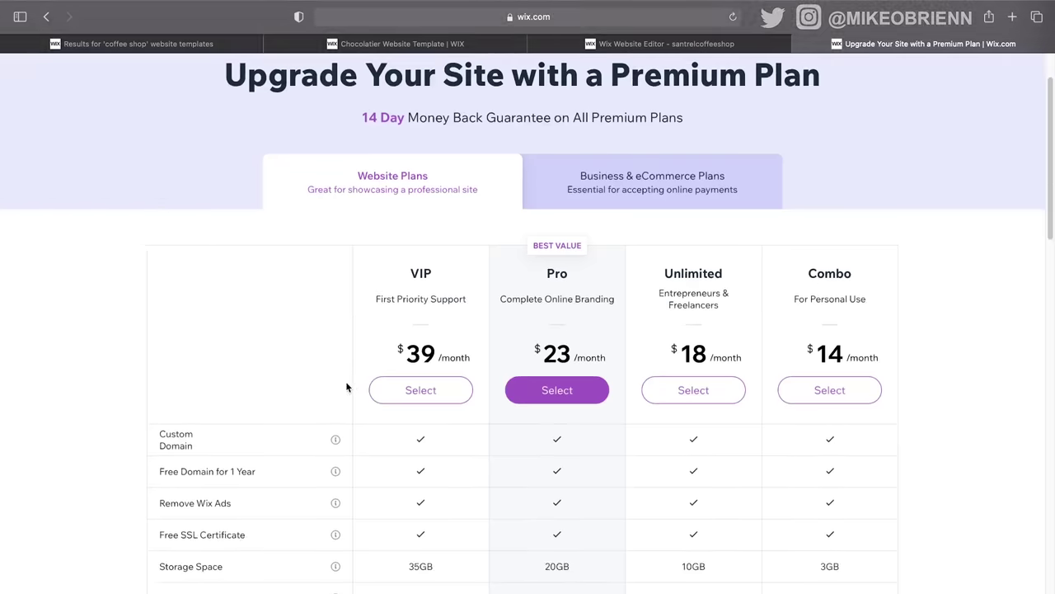
scroll(323, 379, "down", 3)
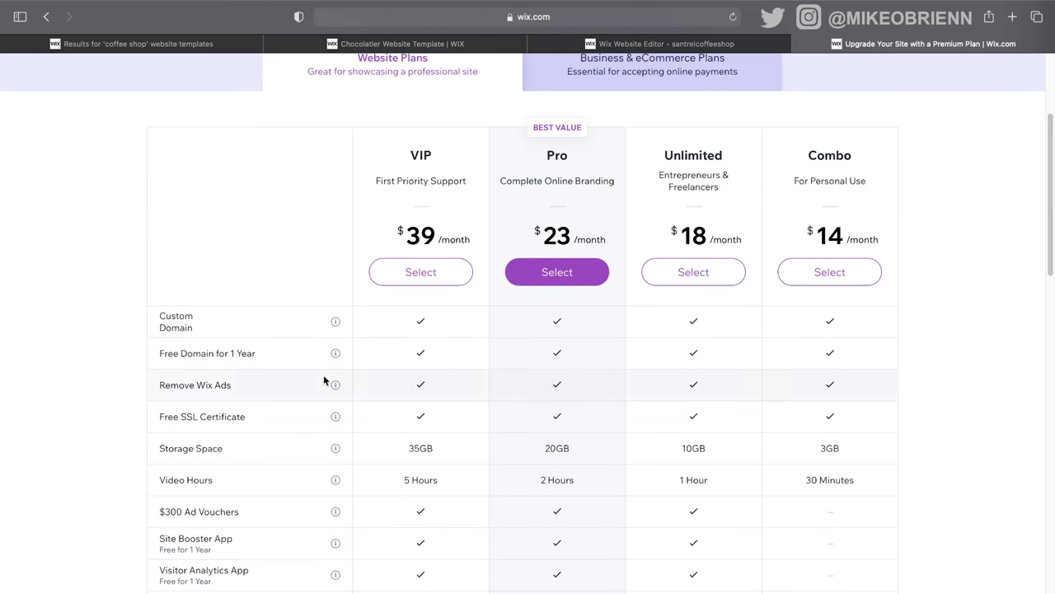
scroll(831, 272, "down", 4)
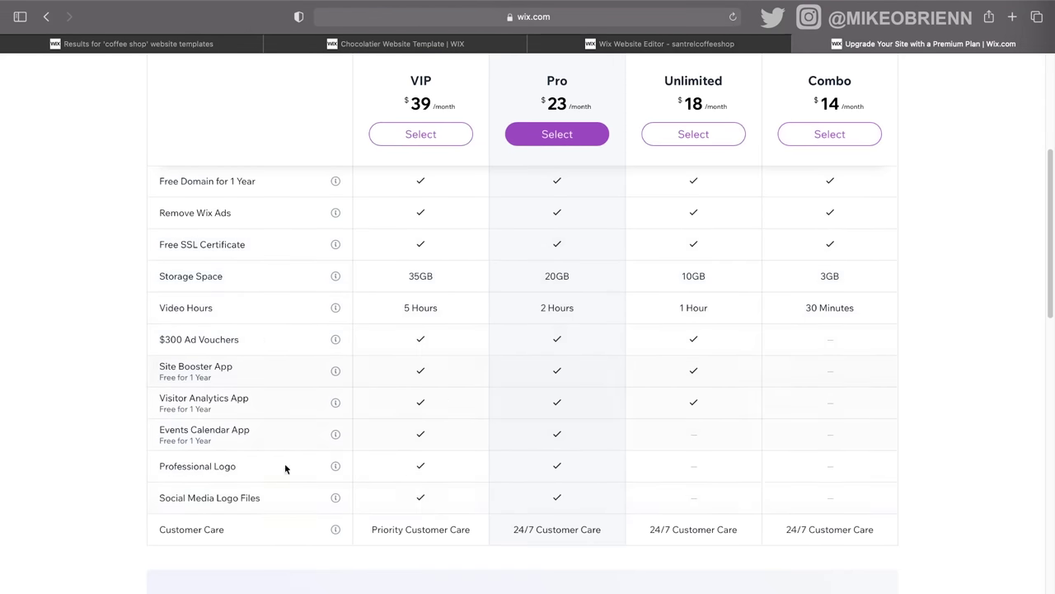
scroll(692, 496, "up", 8)
scroll(700, 495, "down", 12)
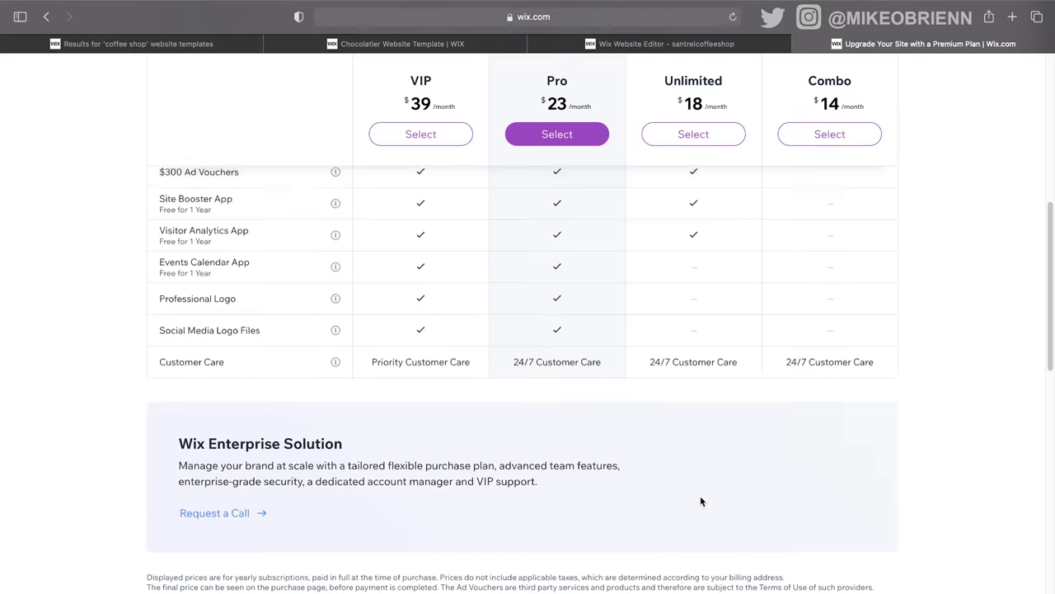
scroll(701, 500, "up", 10)
scroll(702, 445, "down", 6)
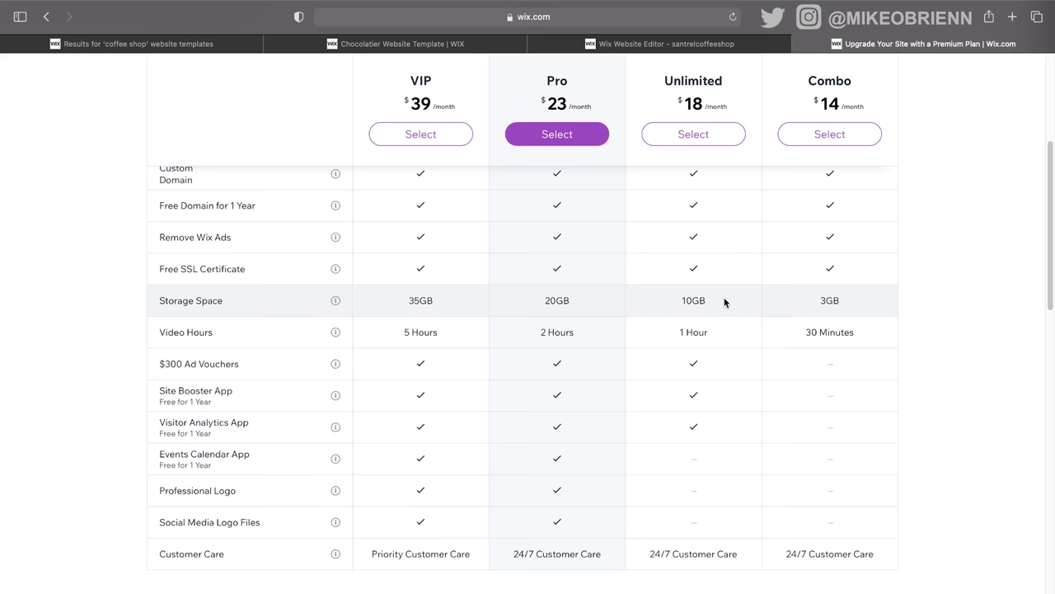
scroll(757, 199, "up", 1)
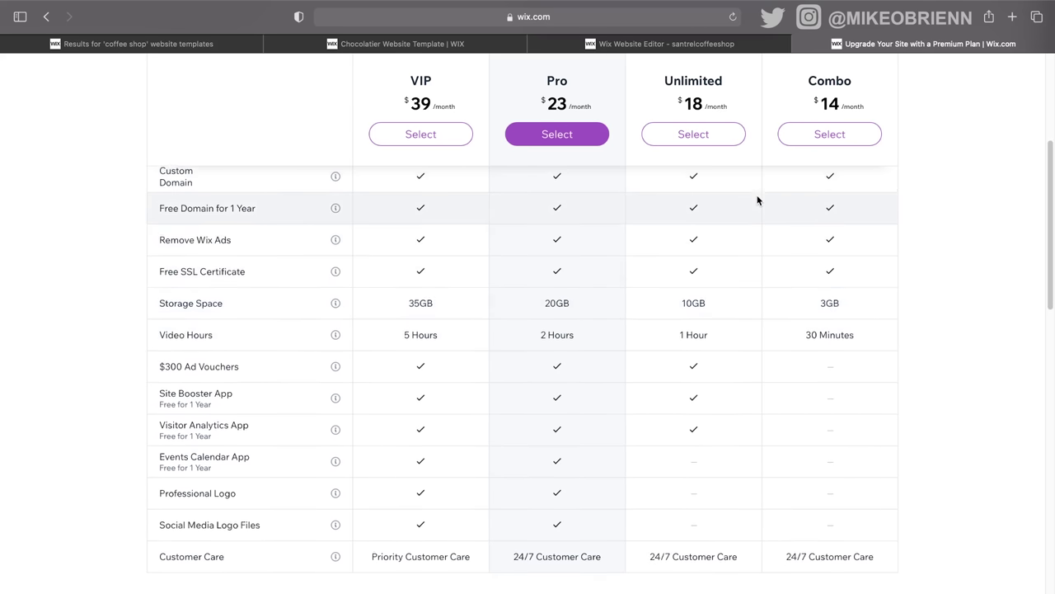
scroll(758, 199, "up", 3)
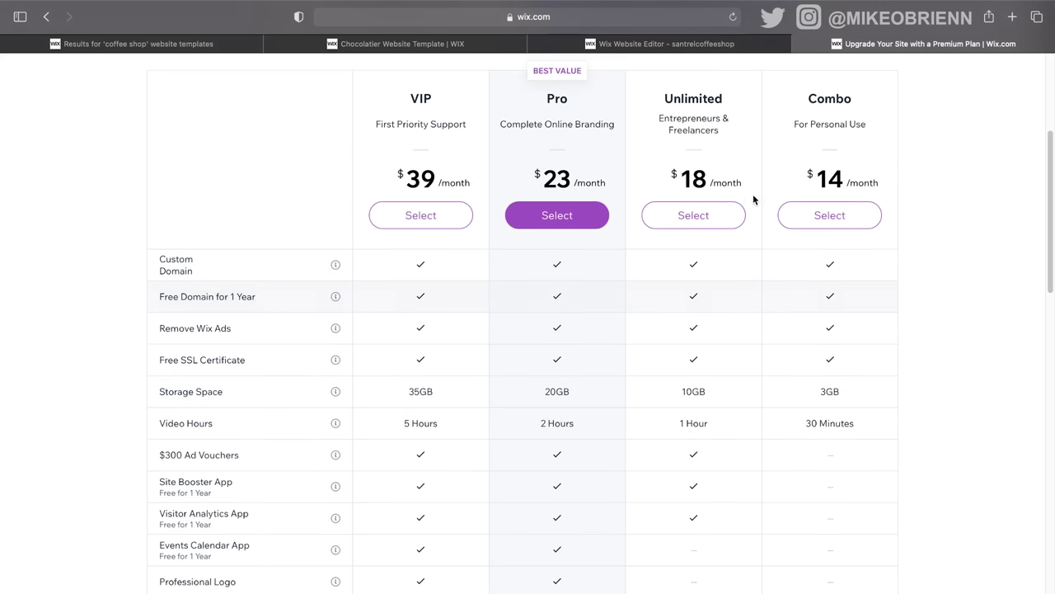
left_click(718, 218)
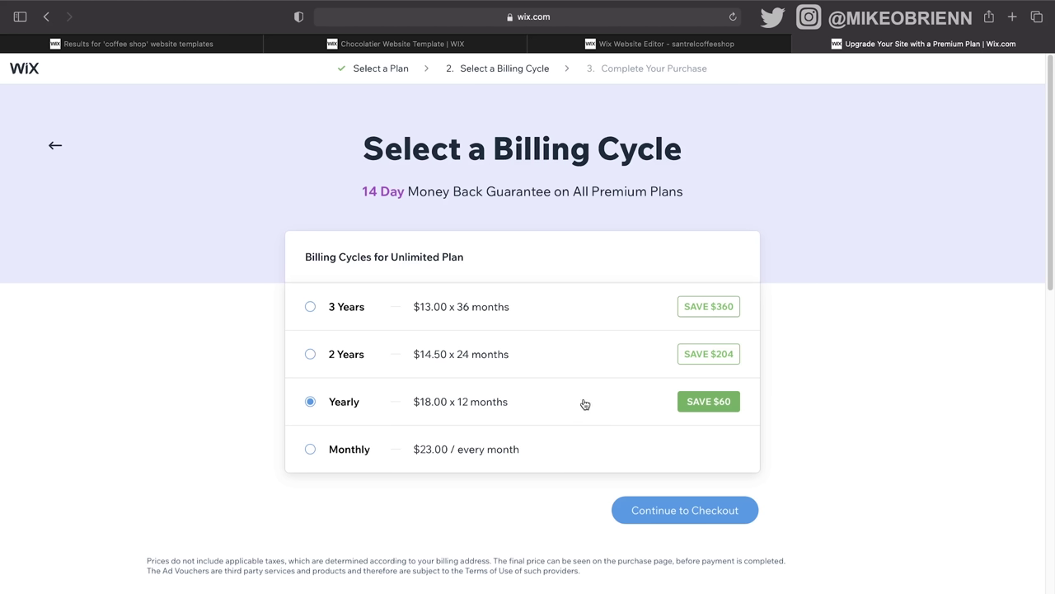
Step: Switch the Unlimited plan's billing cycle to Monthly at $23.00 per month
left_click(573, 450)
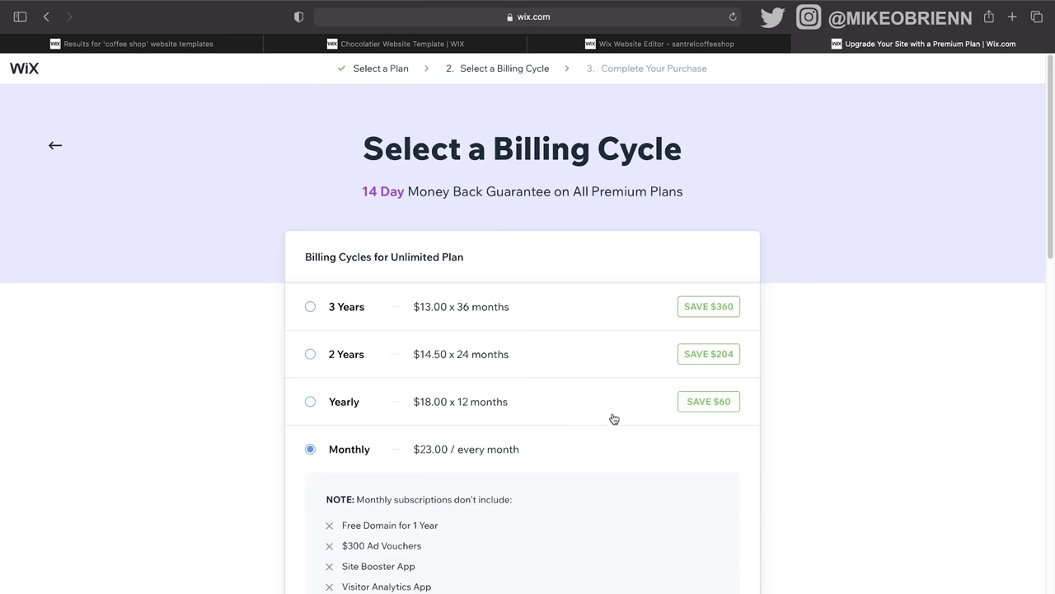
scroll(612, 419, "down", 5)
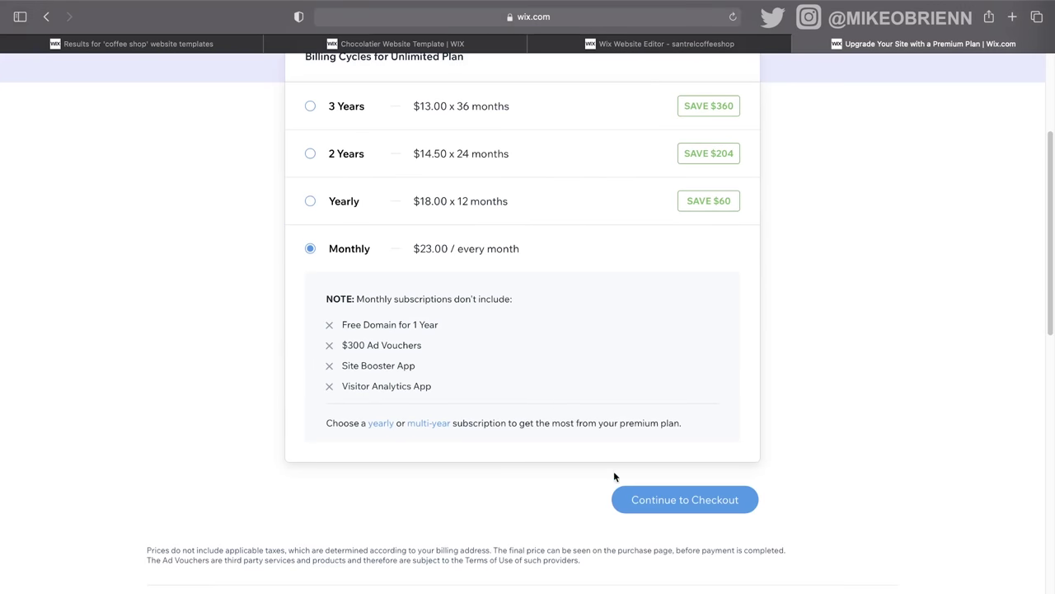
Step: Continue to checkout and scroll the Complete Your Purchase form for Unlimited at $23.00/month
left_click(650, 498)
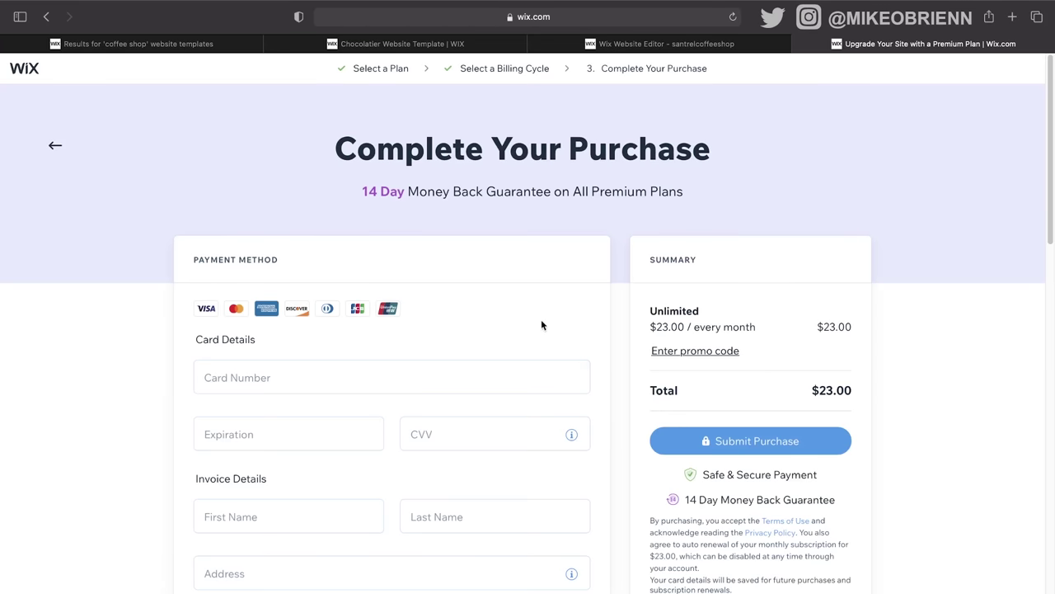
scroll(479, 346, "down", 2)
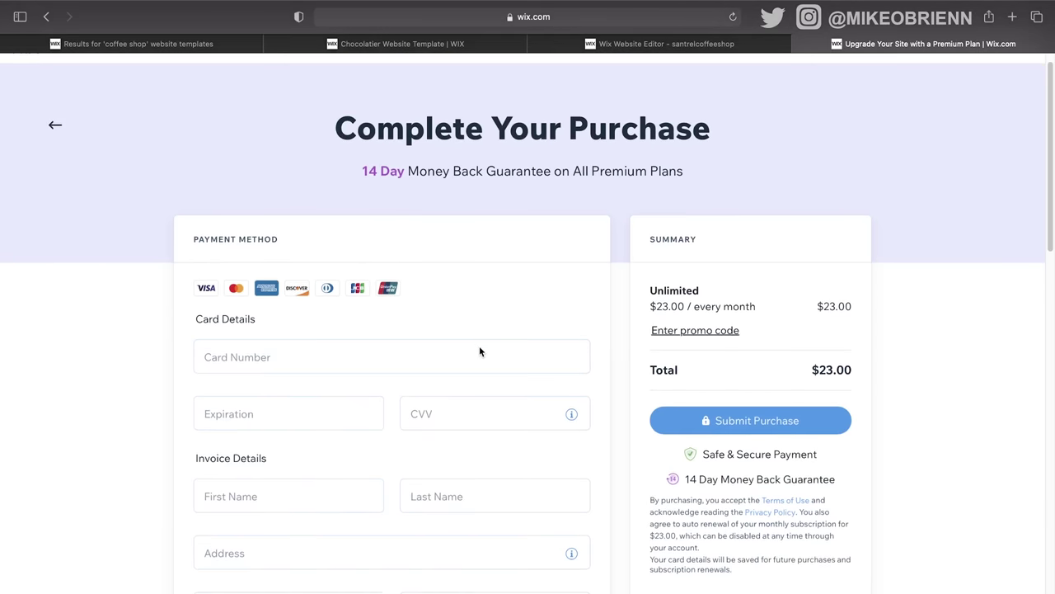
scroll(479, 351, "down", 2)
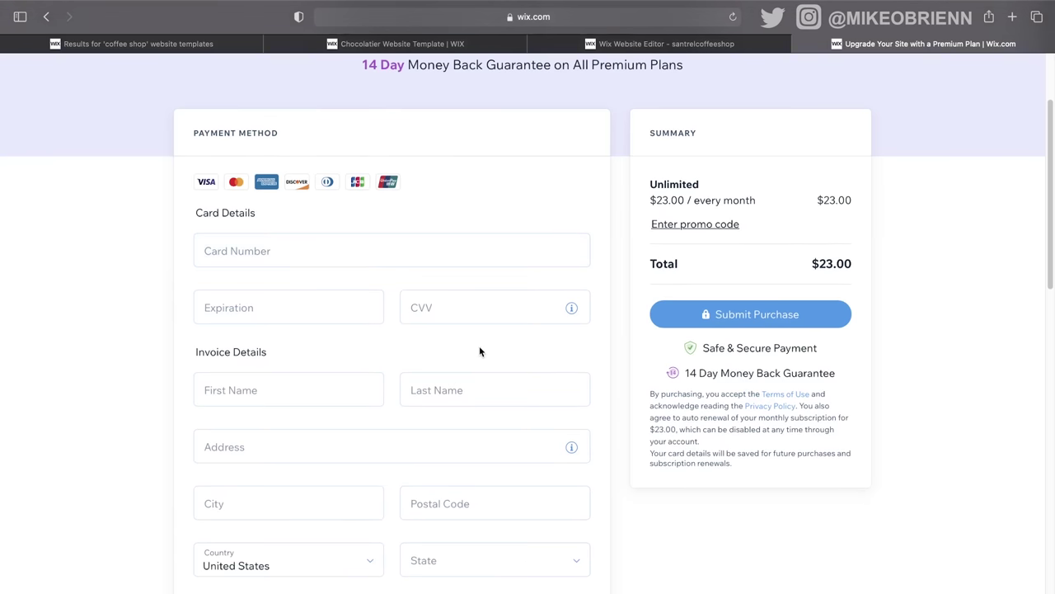
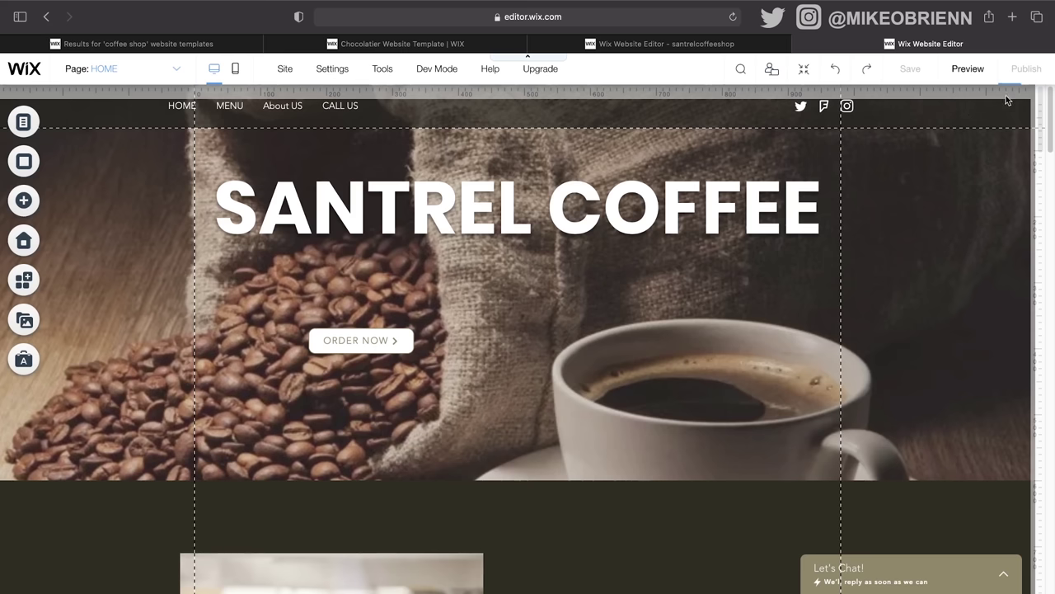
Step: Publish the Santrel Coffee site and try viewing it live, closing the tab that failed to load
left_click(1023, 69)
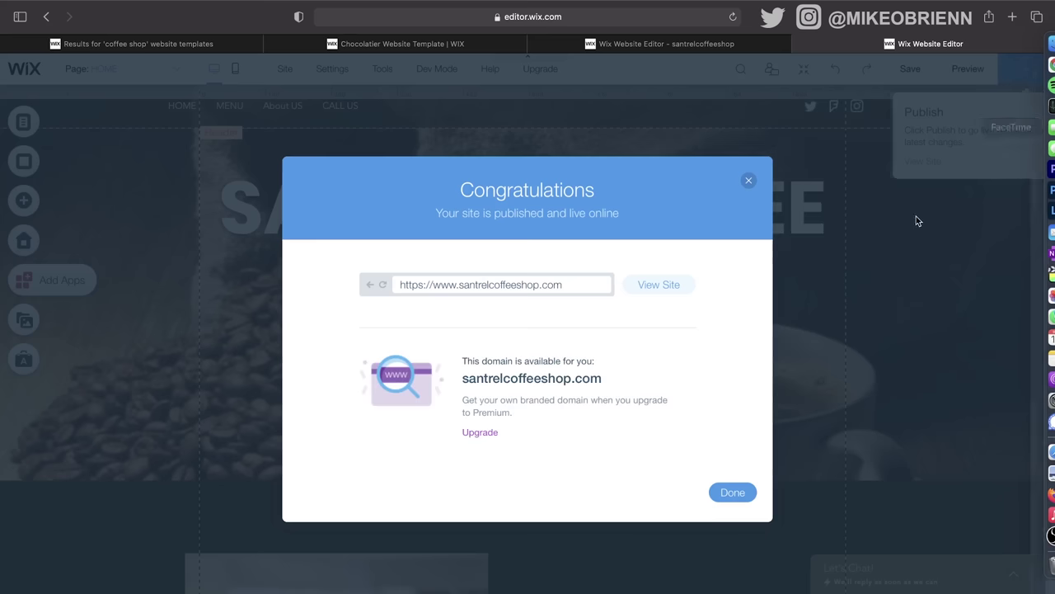
left_click(659, 286)
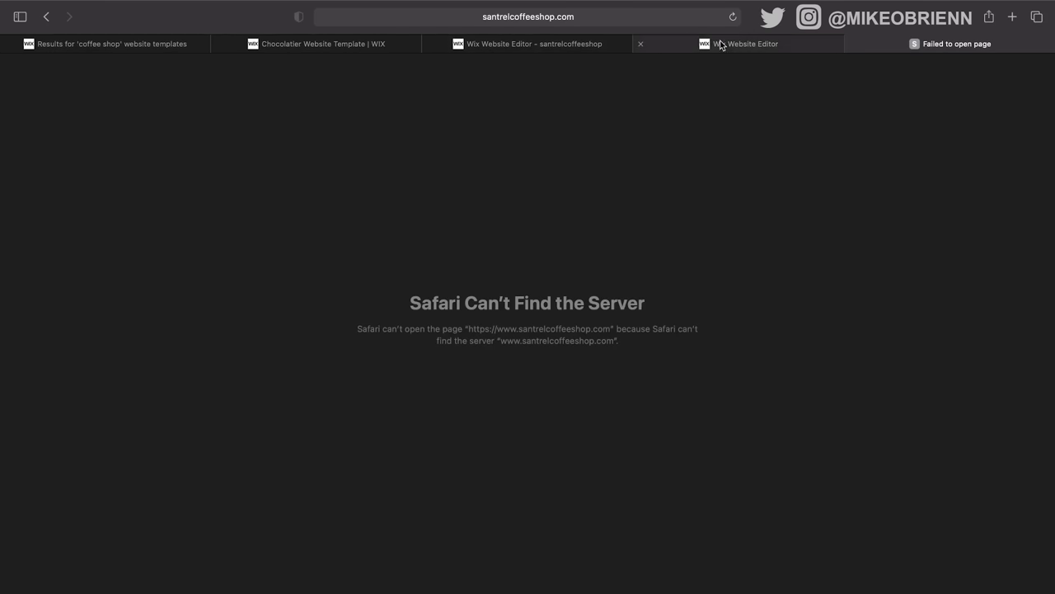
left_click(776, 45)
left_click(1017, 43)
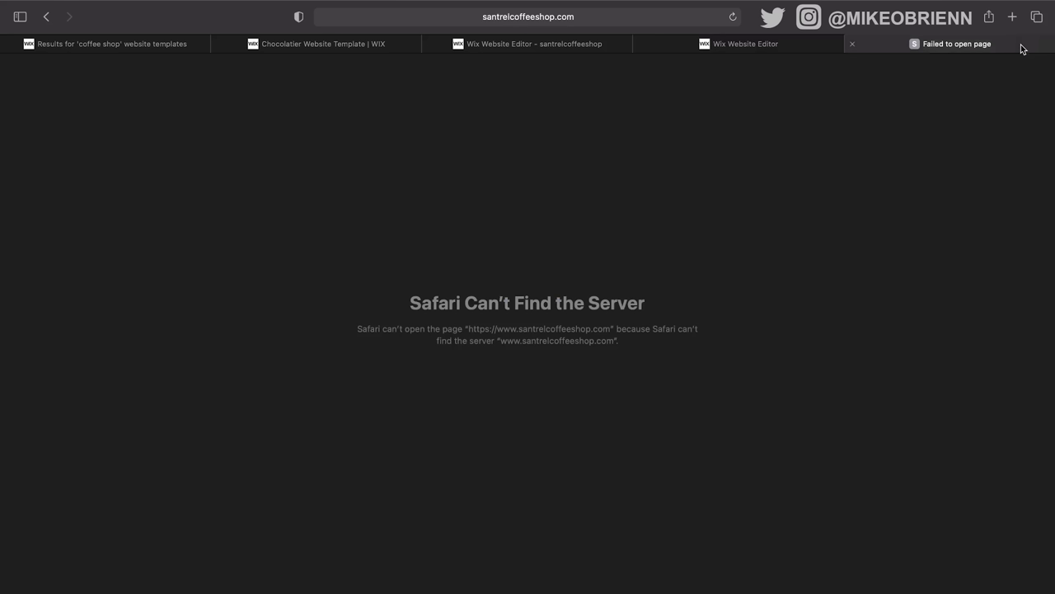
left_click(853, 43)
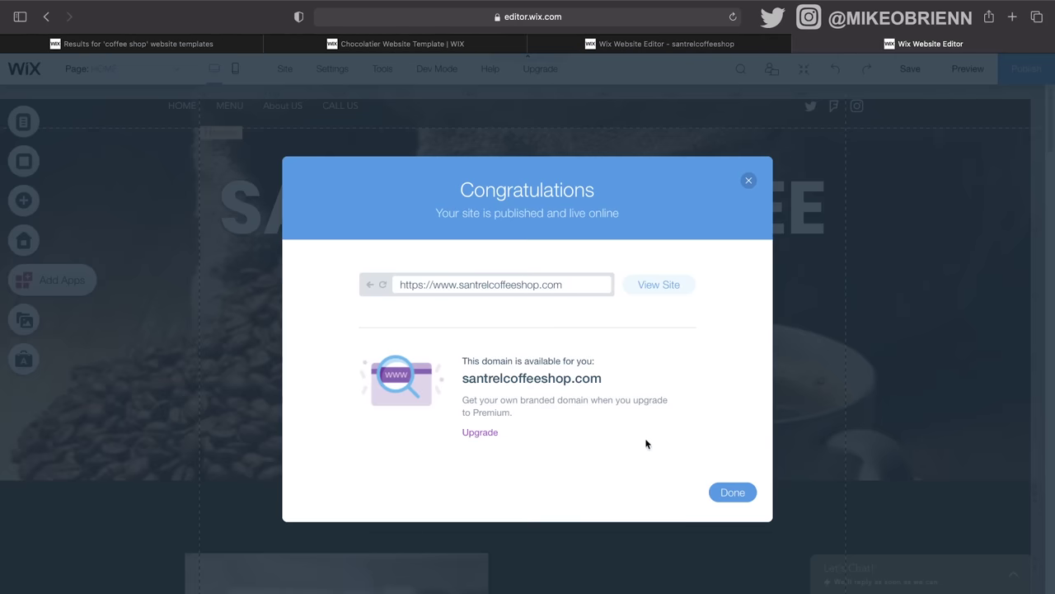
Step: Retry the live site, close its failed tab, and dismiss the publish confirmation
left_click(643, 285)
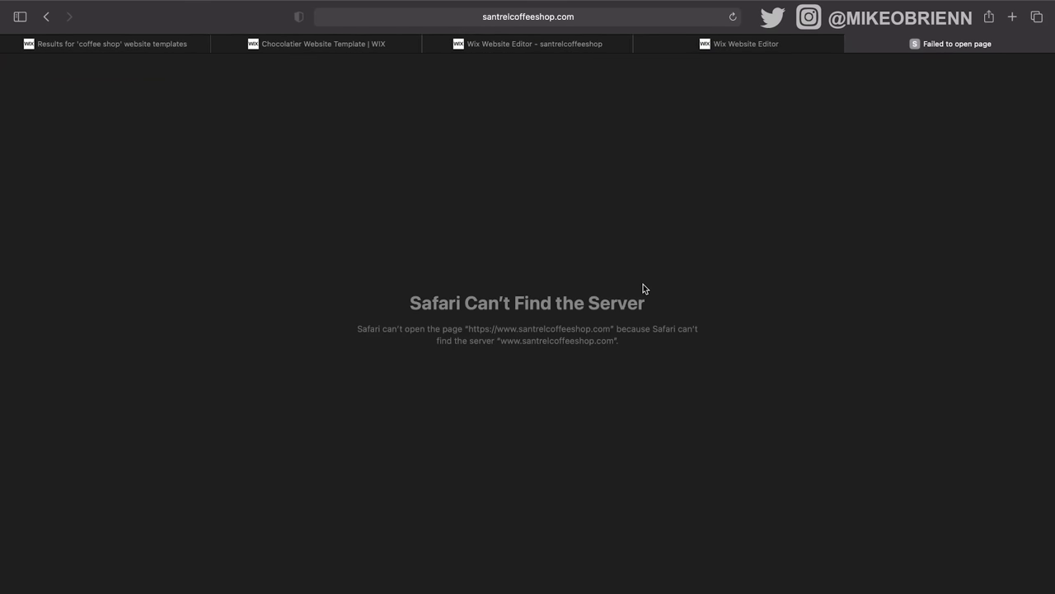
left_click(850, 45)
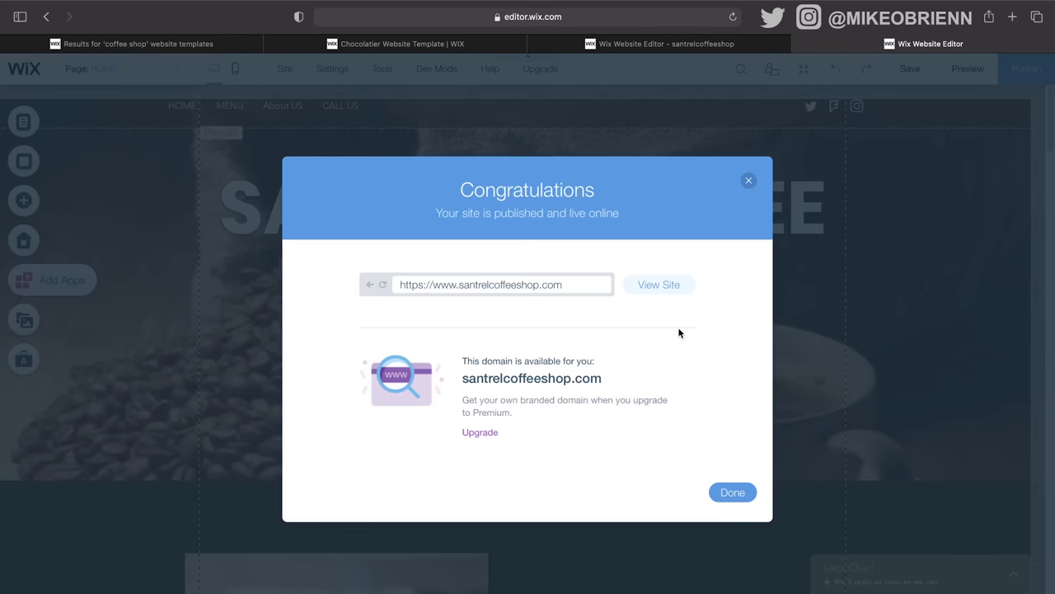
left_click(733, 494)
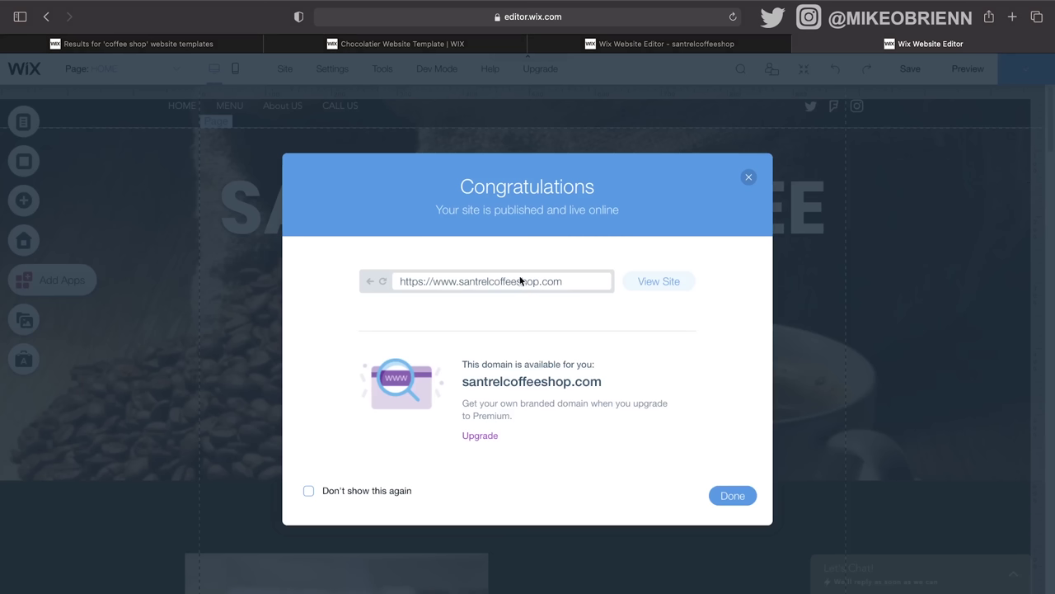
left_click(749, 176)
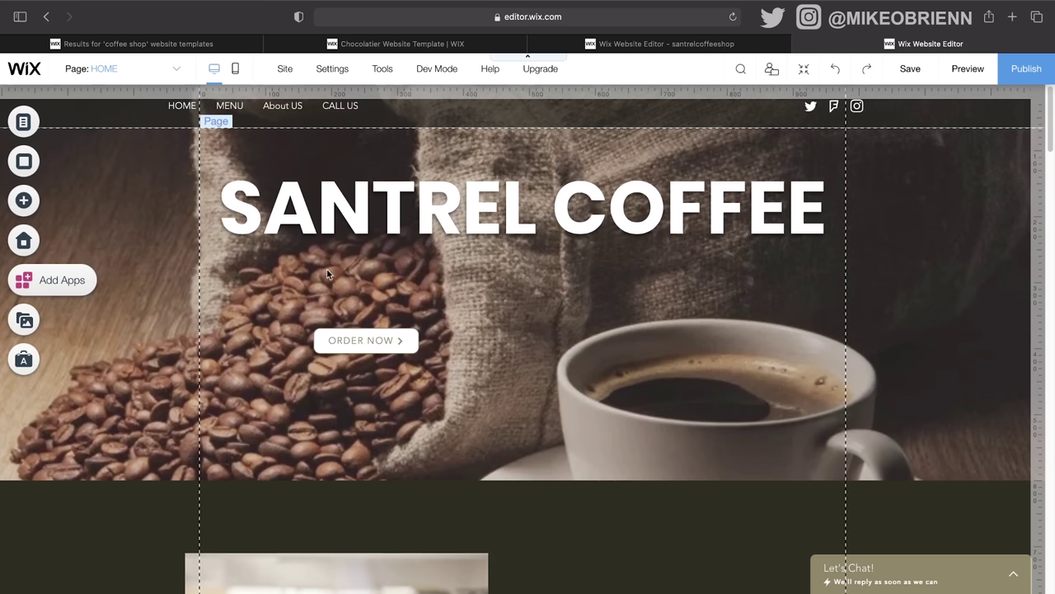
scroll(328, 250, "down", 10)
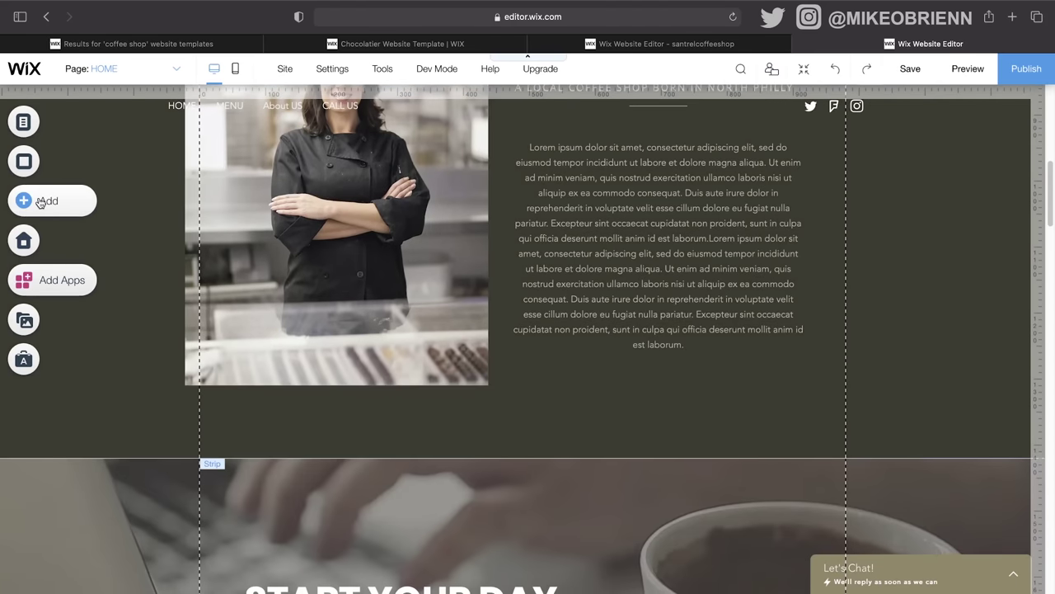
left_click(23, 200)
left_click(92, 413)
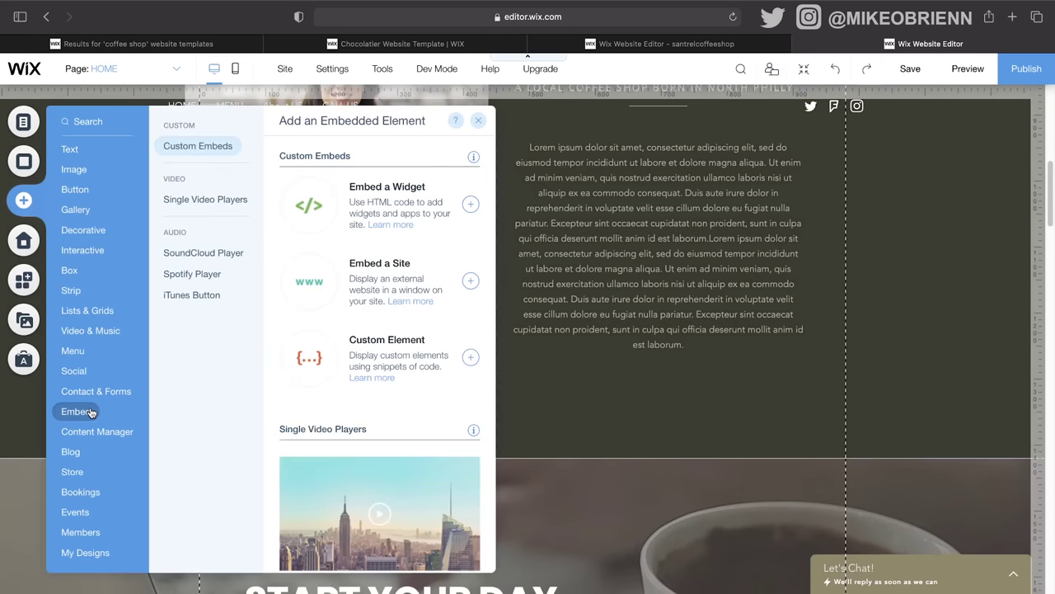
mouse_move(101, 422)
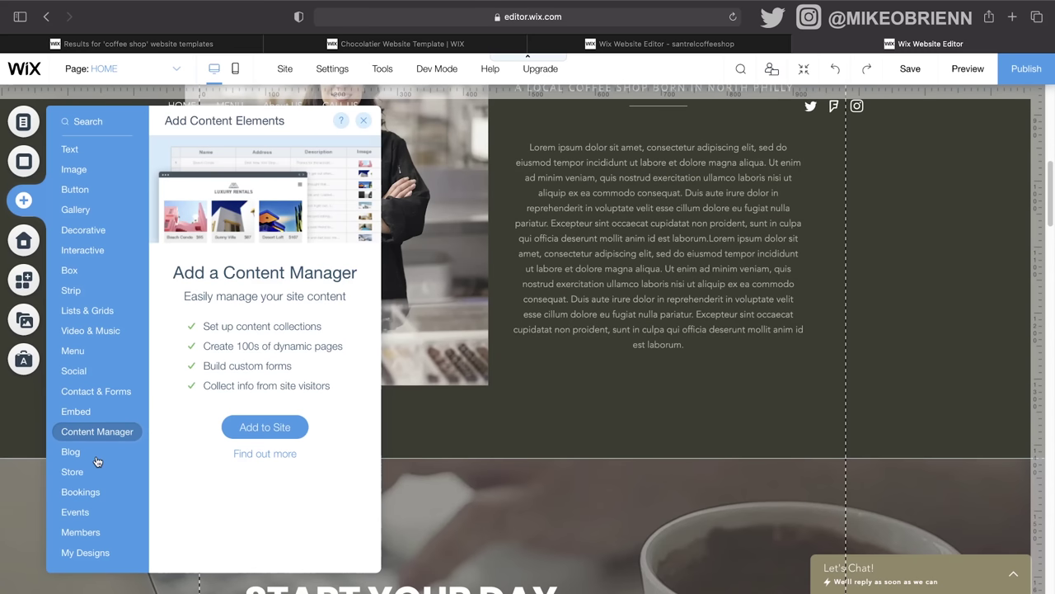
mouse_move(90, 498)
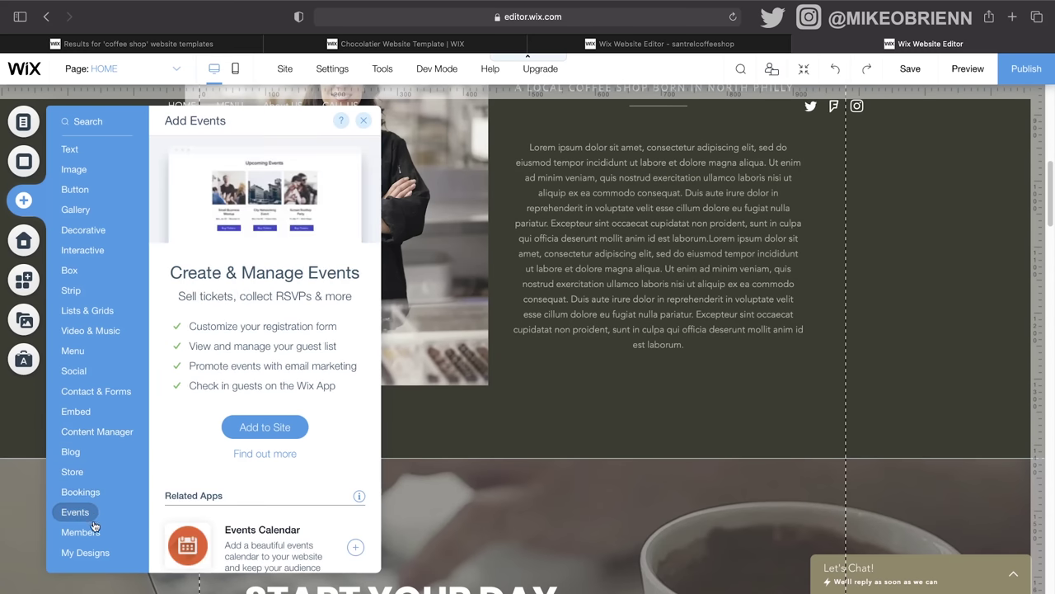
mouse_move(94, 534)
mouse_move(91, 559)
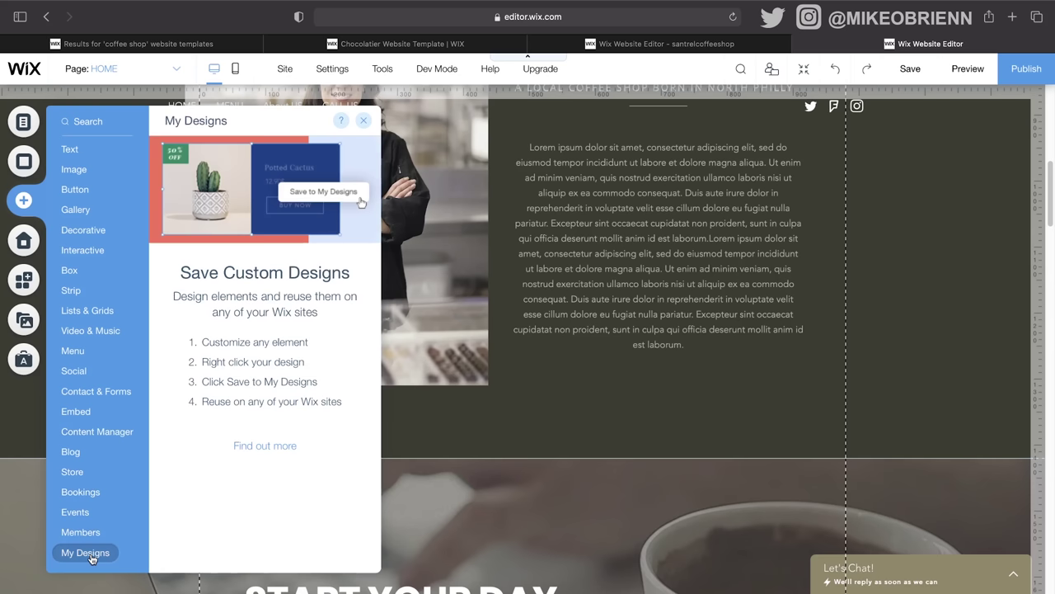
mouse_move(89, 247)
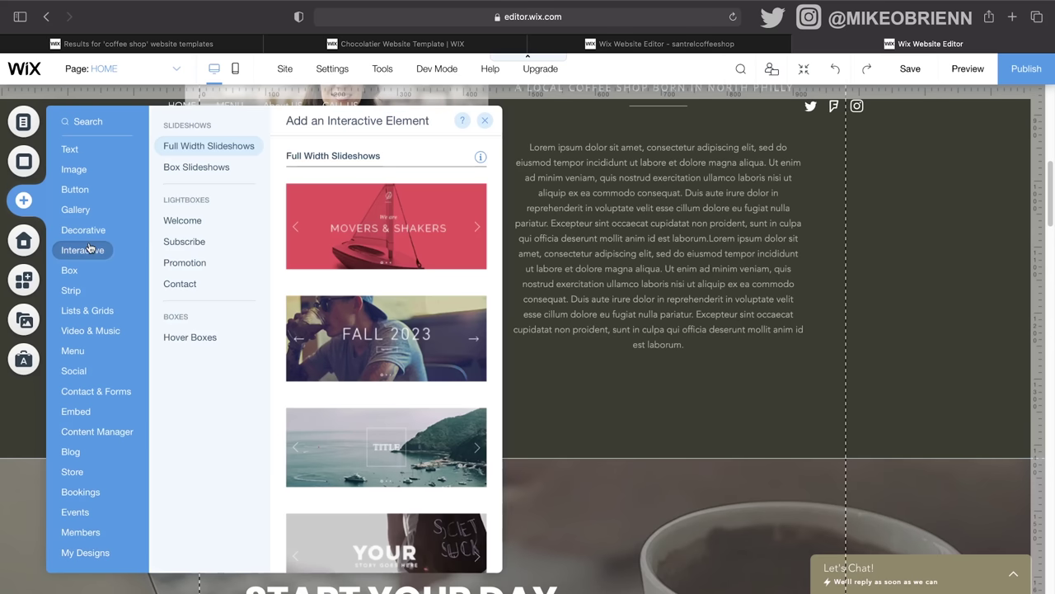
mouse_move(79, 373)
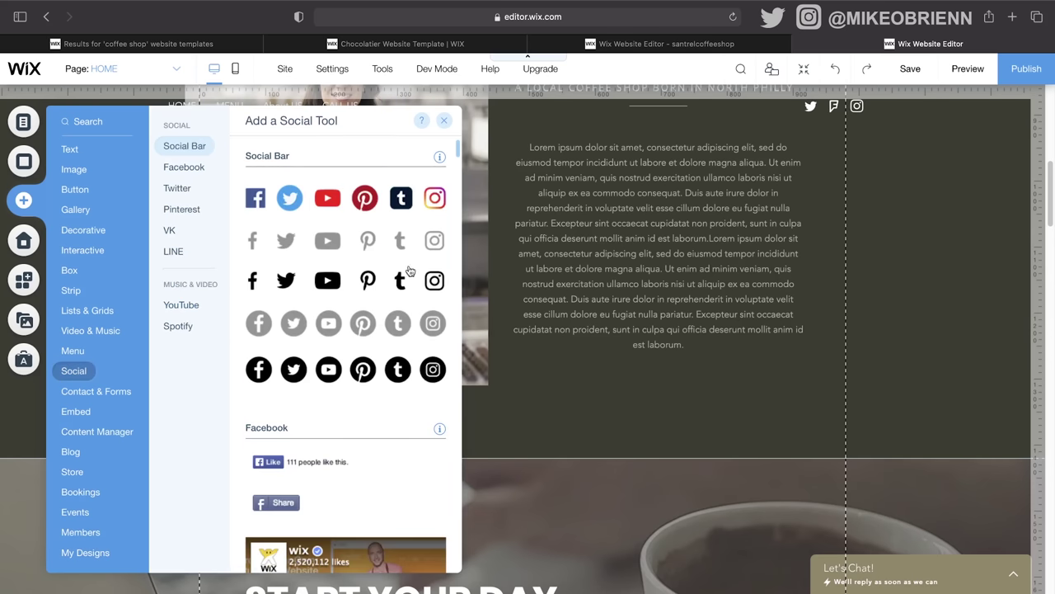
left_click(589, 377)
scroll(677, 458, "down", 3)
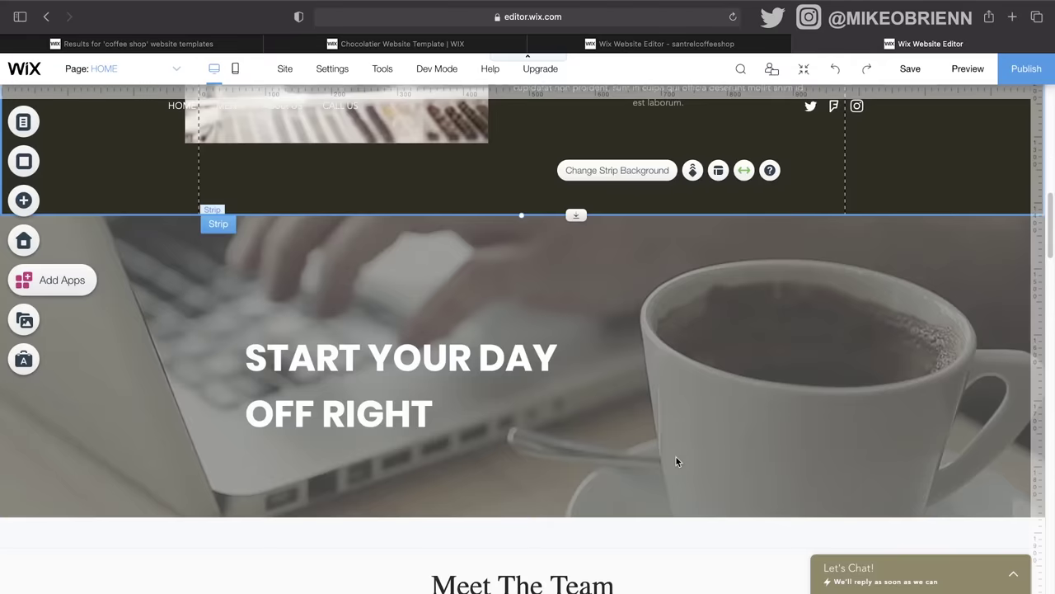
scroll(676, 458, "up", 5)
scroll(677, 460, "up", 5)
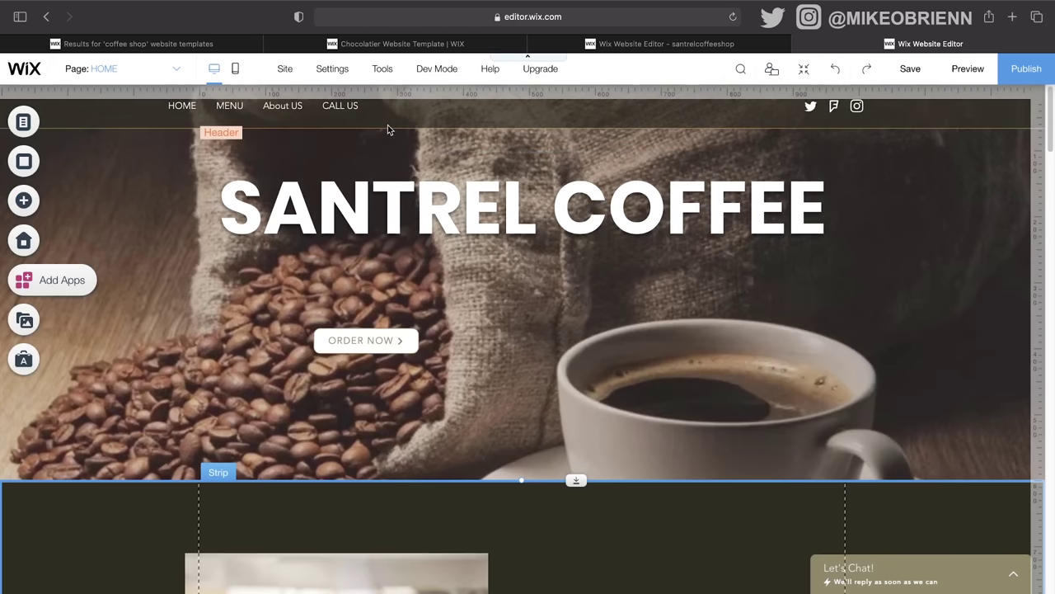
left_click(621, 121)
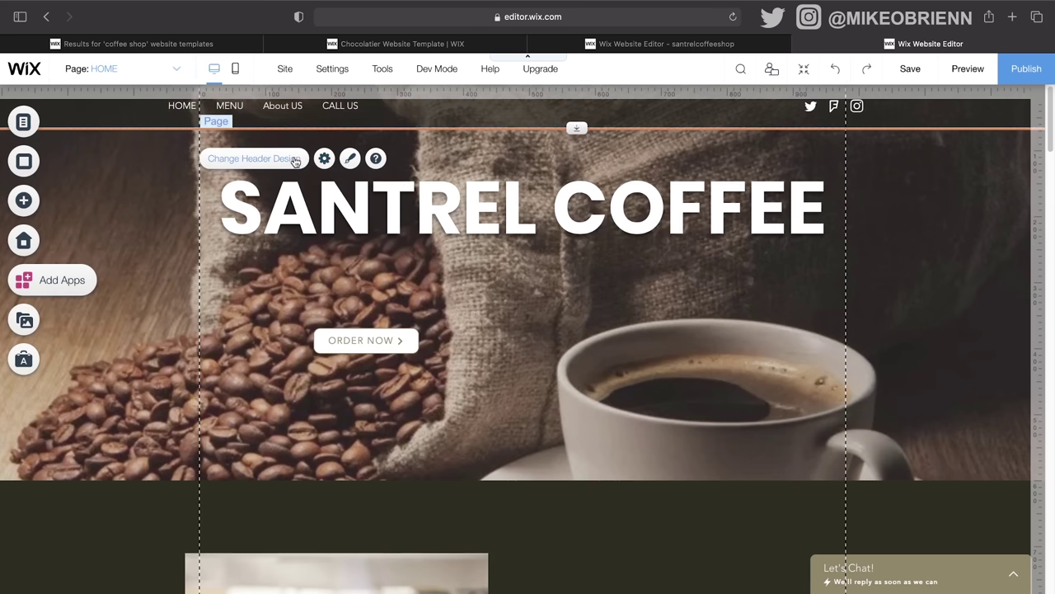
left_click(349, 159)
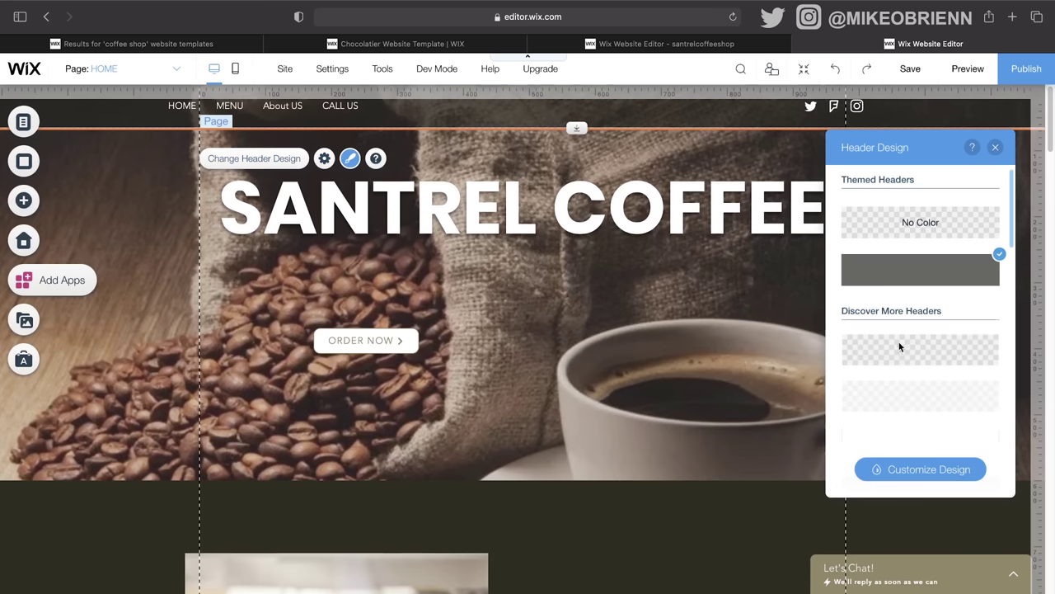
scroll(898, 341, "down", 5)
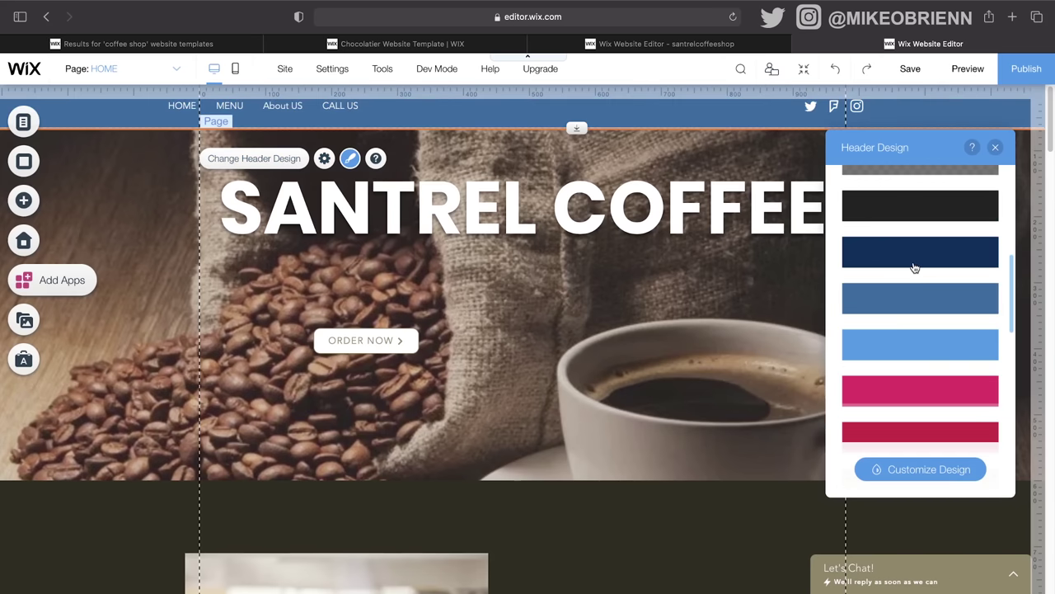
scroll(924, 262, "up", 5)
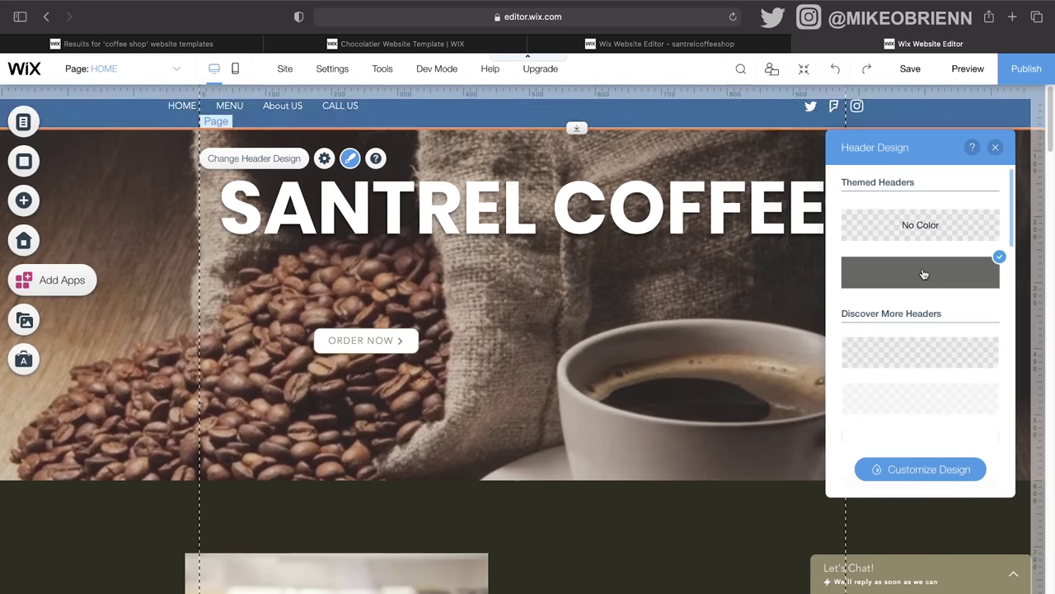
left_click(995, 148)
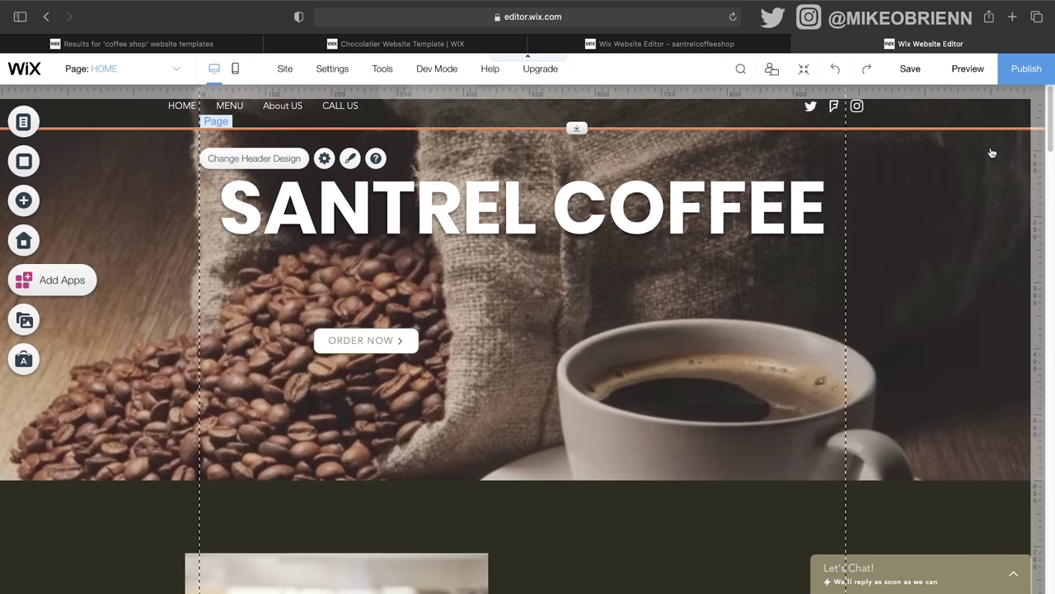
Step: Pin the horizontal menu to the screen and make it slightly taller
left_click(526, 115)
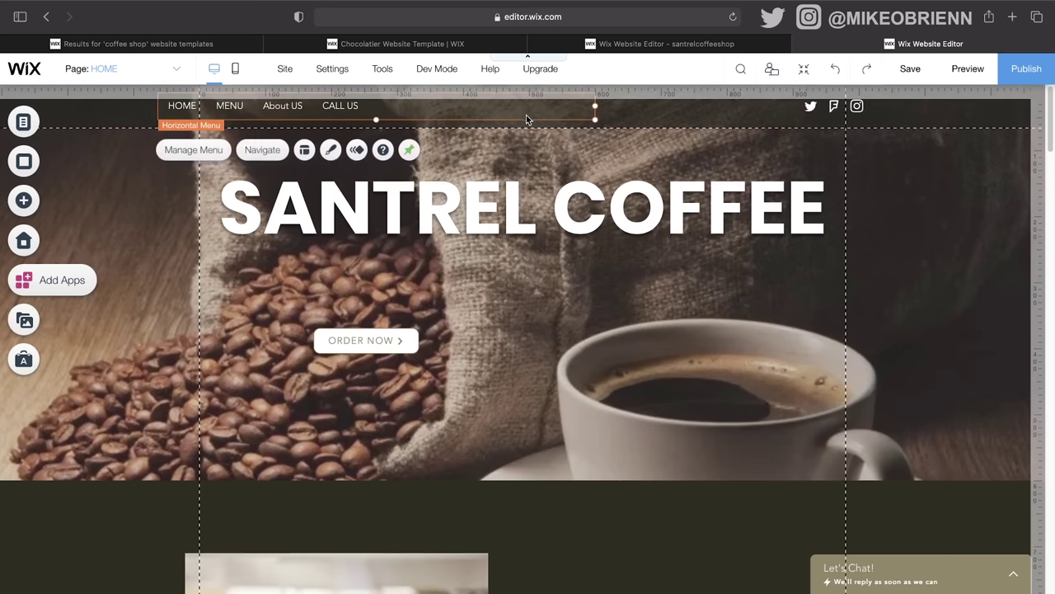
left_click(204, 157)
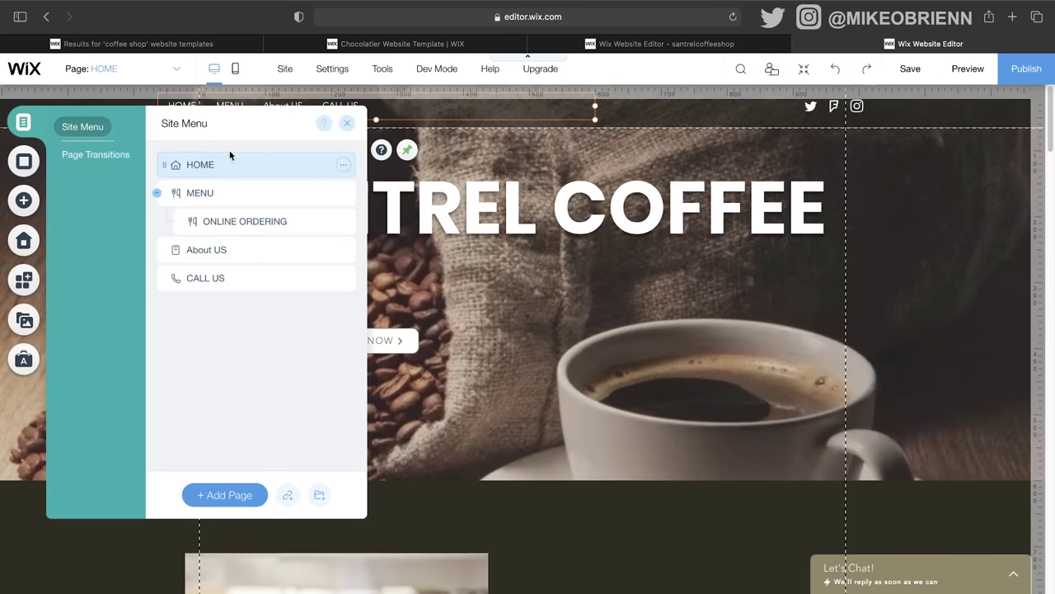
left_click(489, 144)
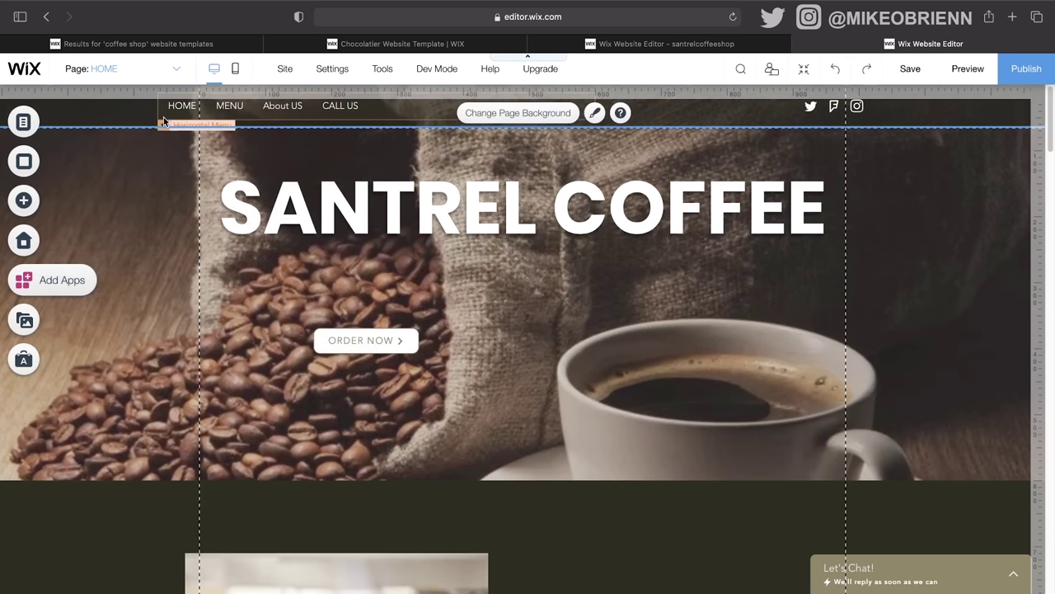
left_click(393, 115)
left_click(406, 150)
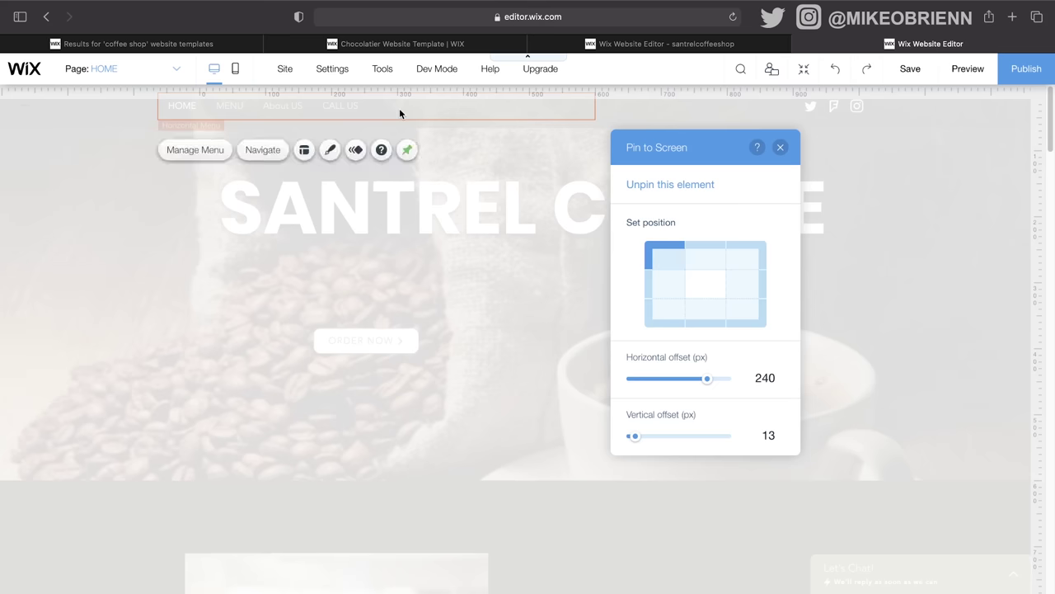
left_click(780, 147)
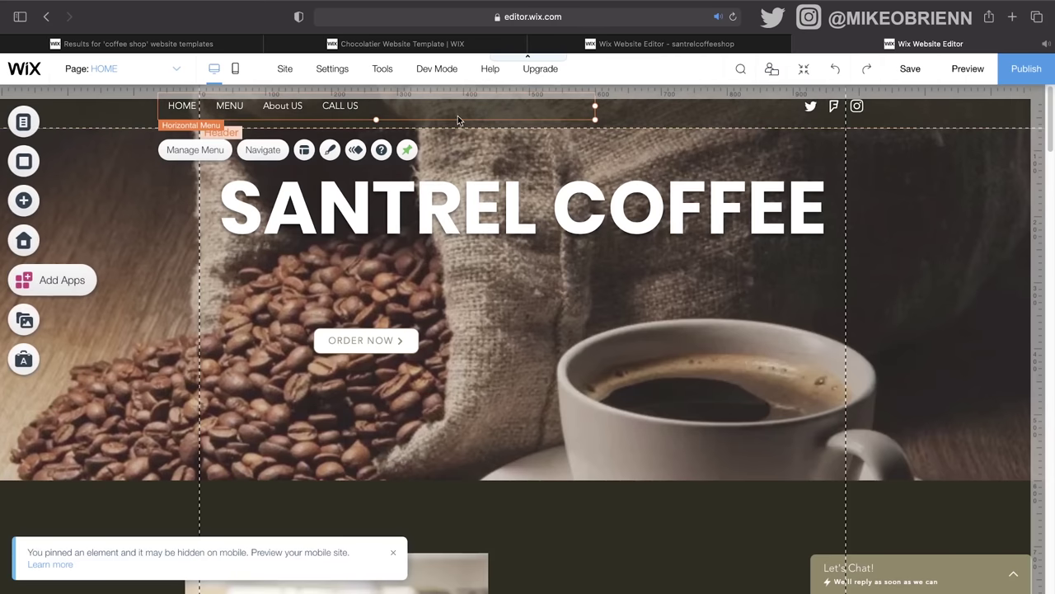
left_click_drag(462, 117, 366, 124)
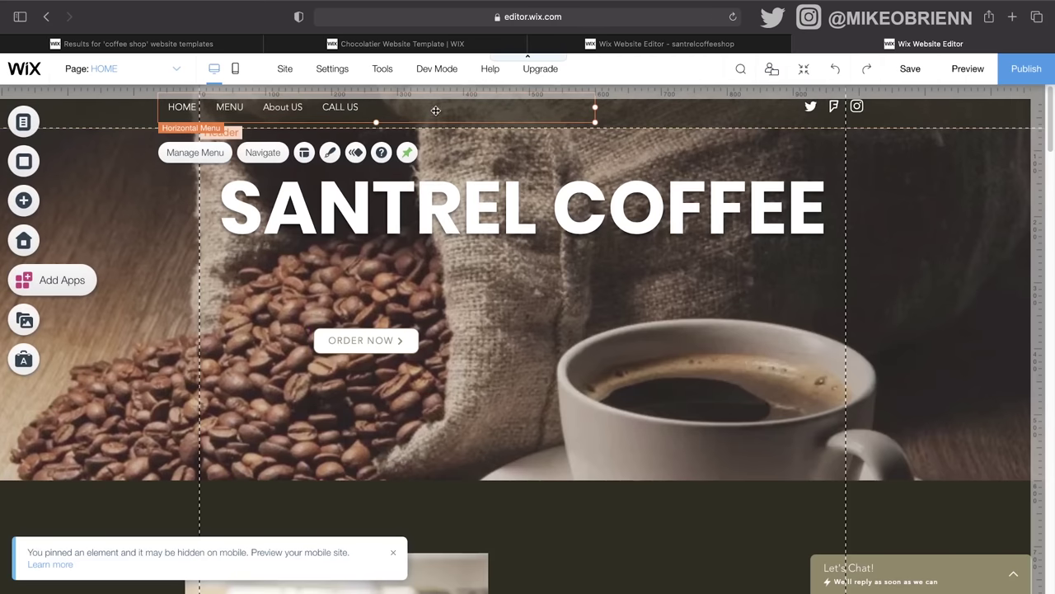
Step: Unpin the horizontal menu and move it right, attaching it to the header
left_click(474, 114)
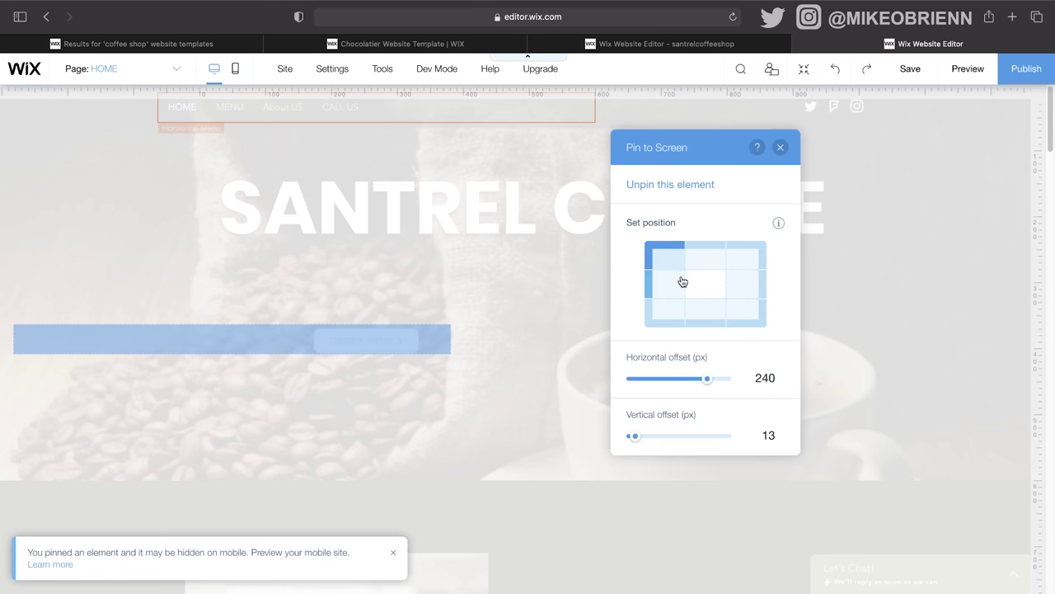
left_click(644, 187)
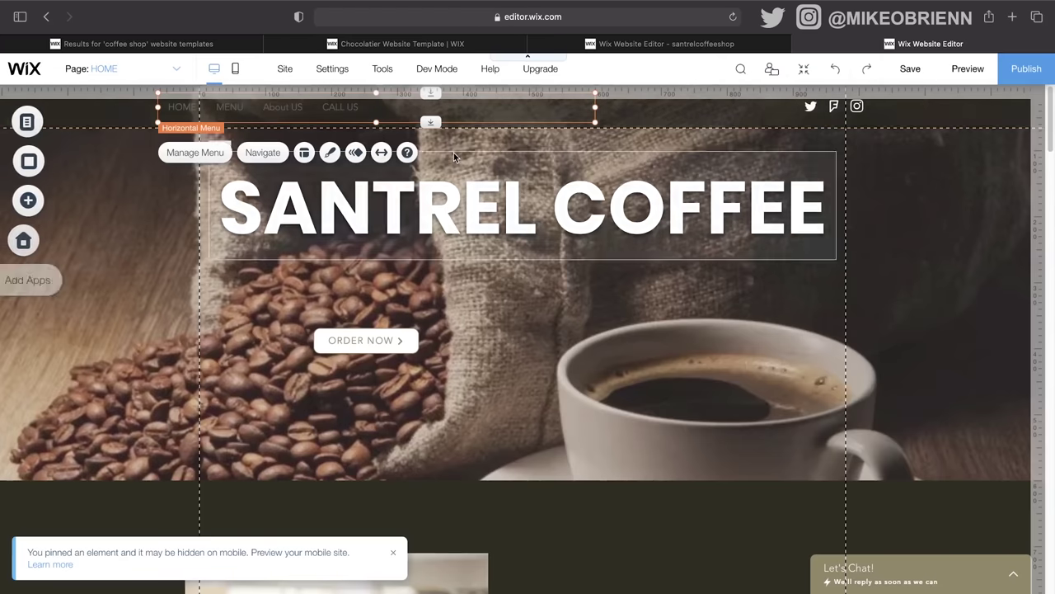
left_click_drag(241, 107, 282, 112)
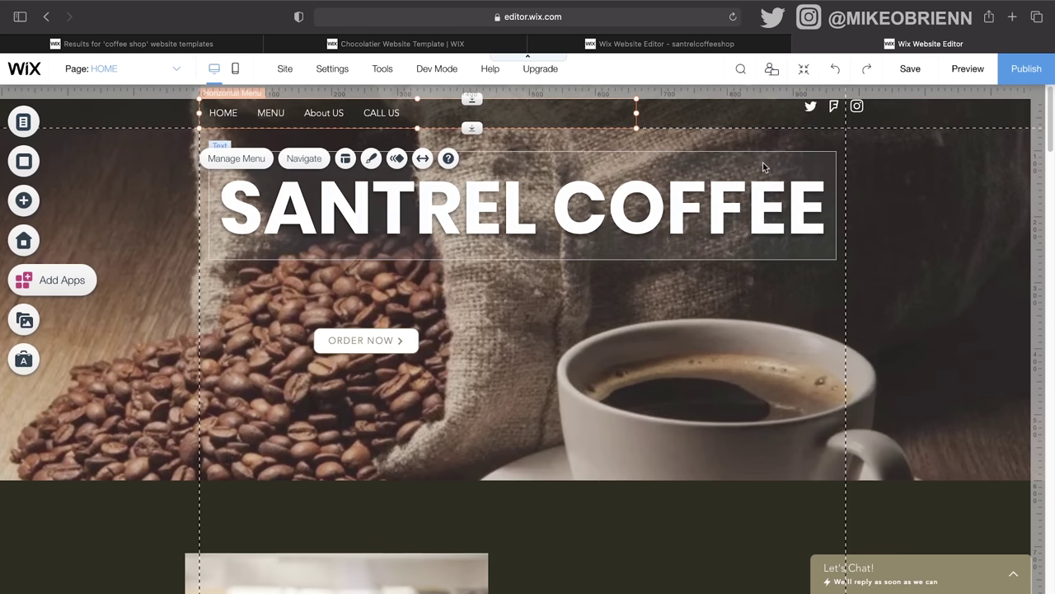
double_click(393, 113)
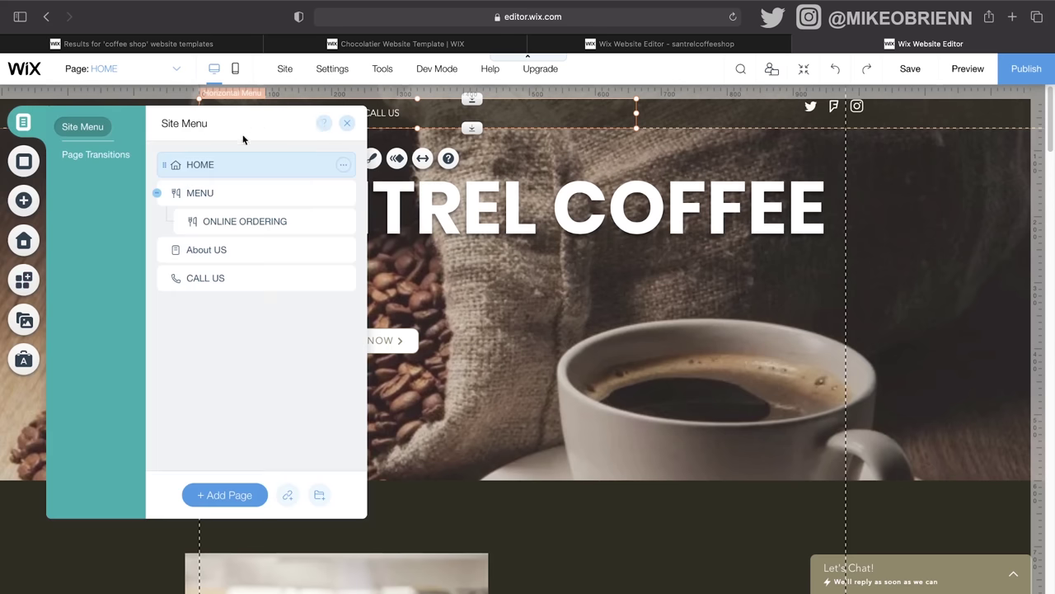
left_click(348, 123)
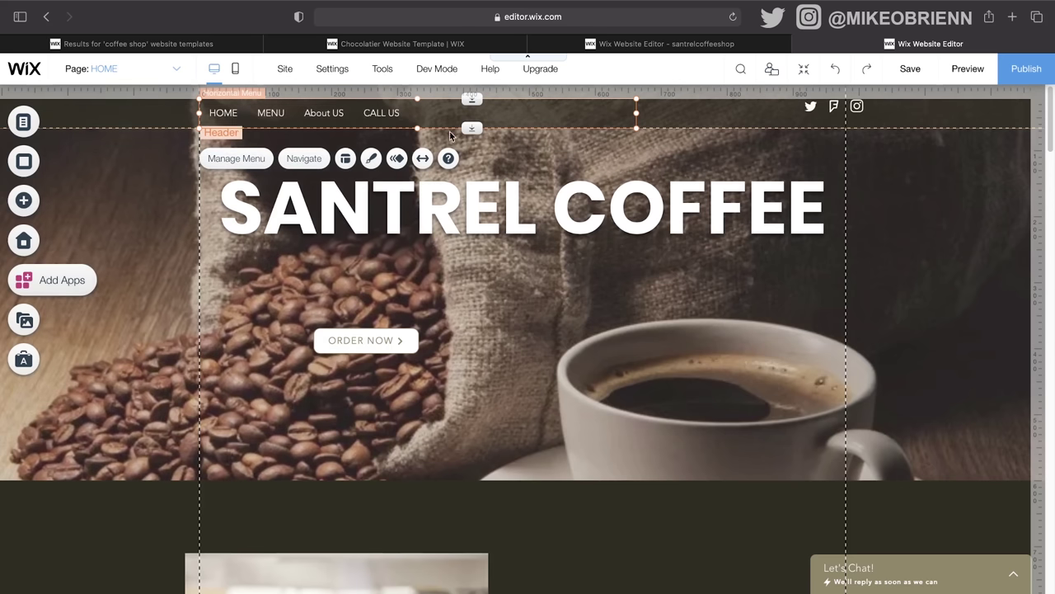
left_click(482, 121)
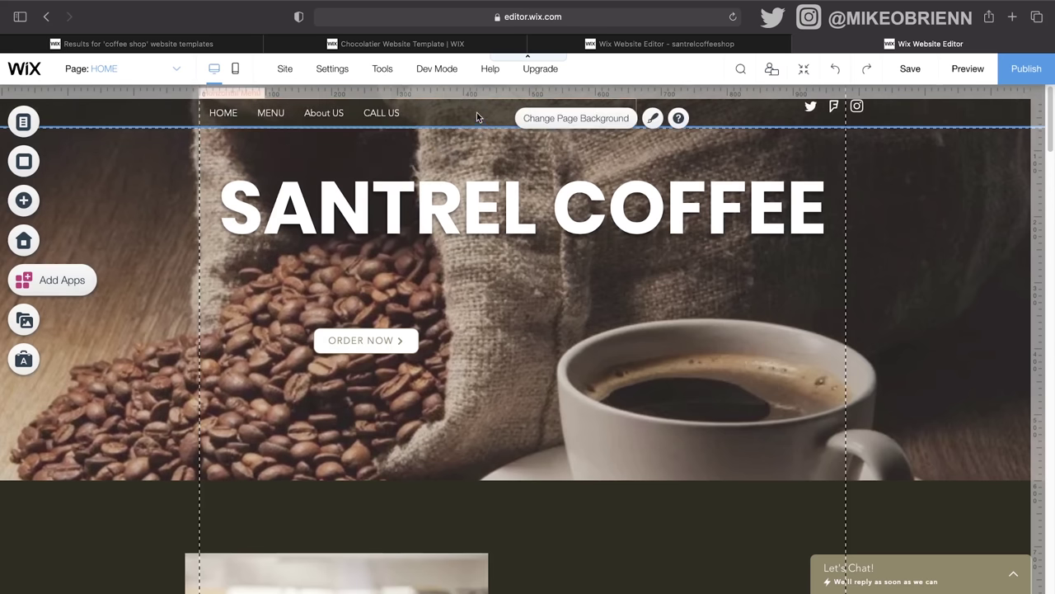
left_click(477, 117)
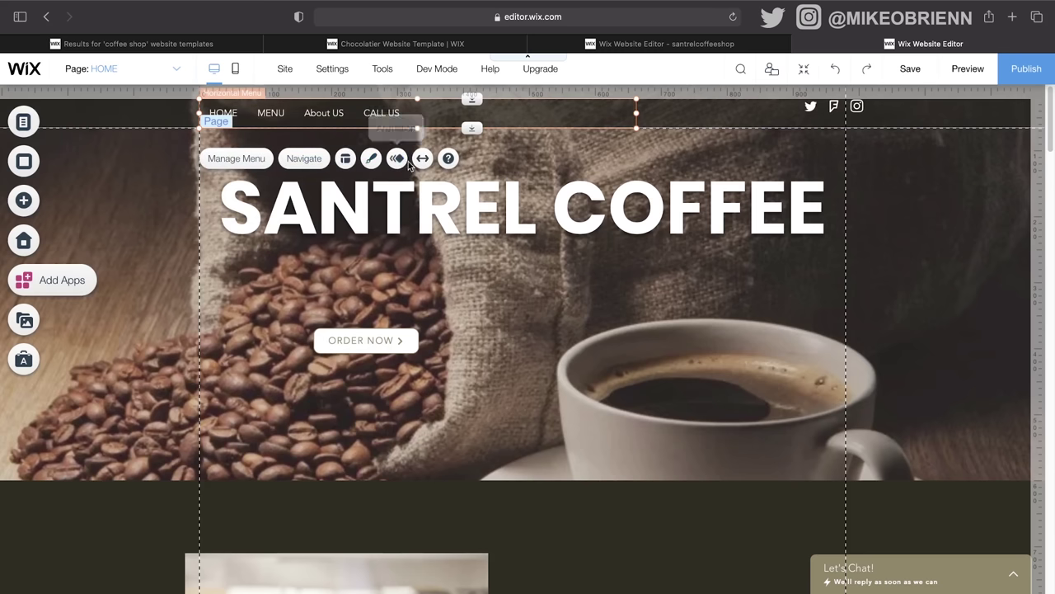
Step: Hide Foursquare in the Restaurant Social Bar settings and go to Set Your Links
left_click(838, 112)
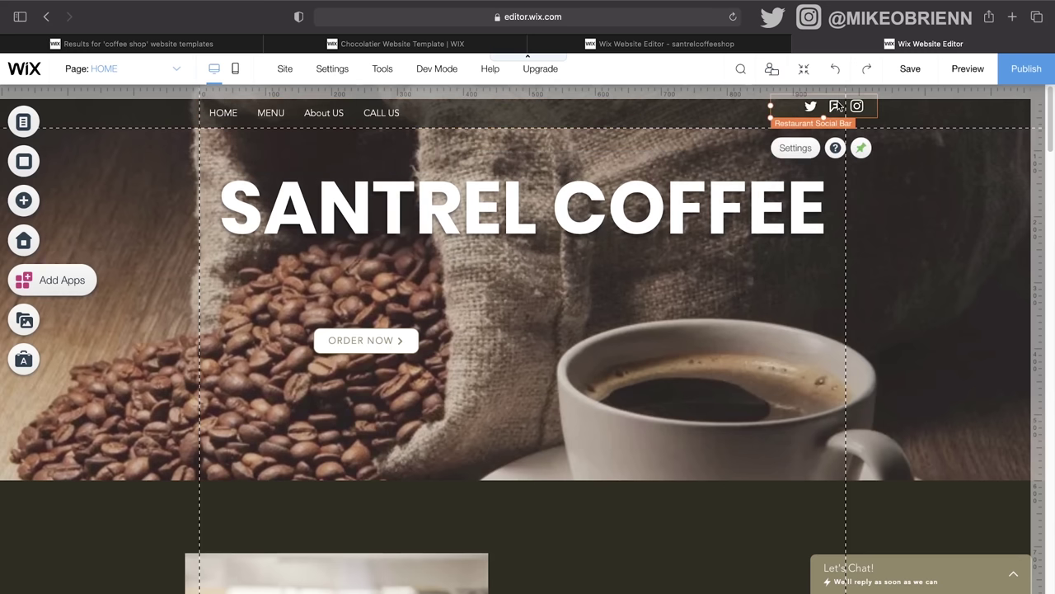
left_click(794, 147)
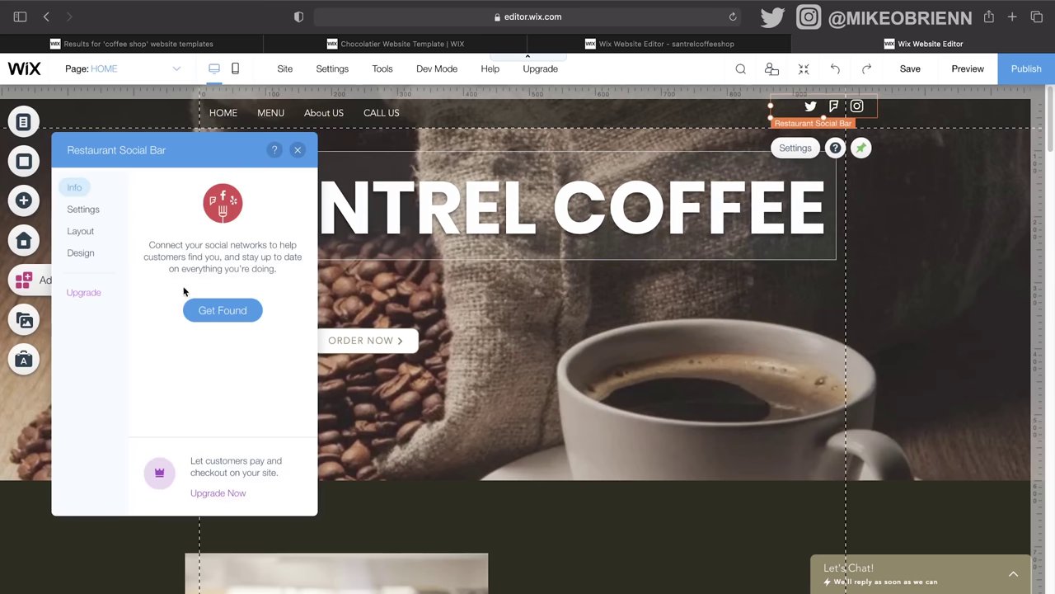
left_click(77, 212)
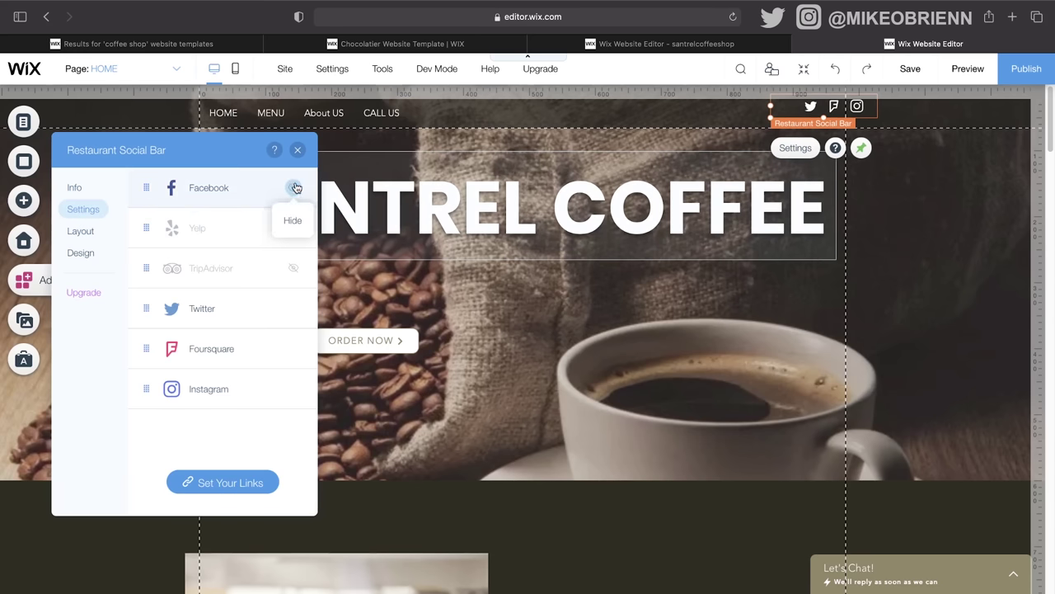
left_click(293, 351)
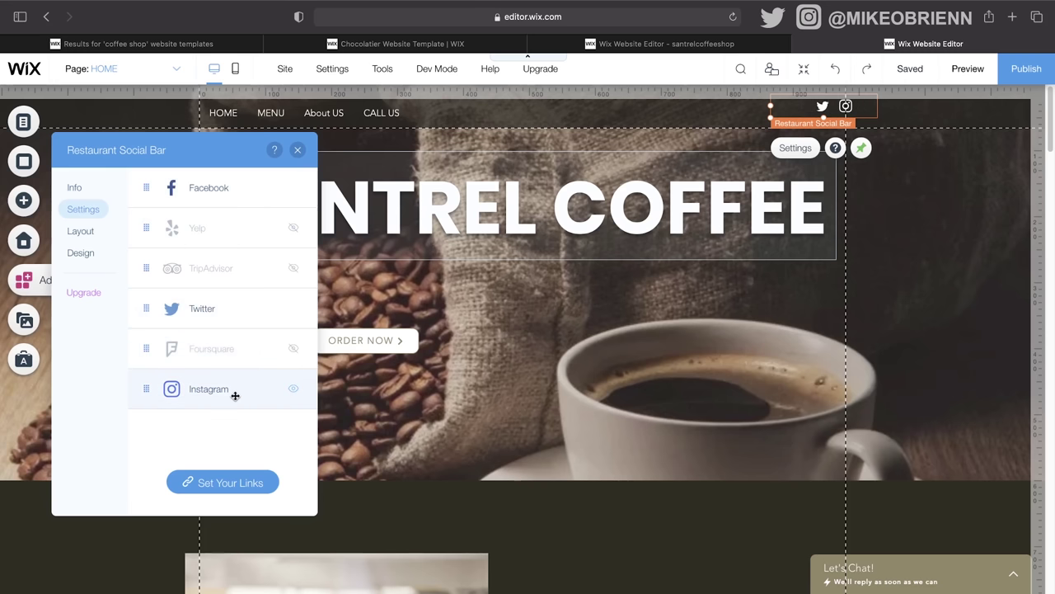
left_click(211, 480)
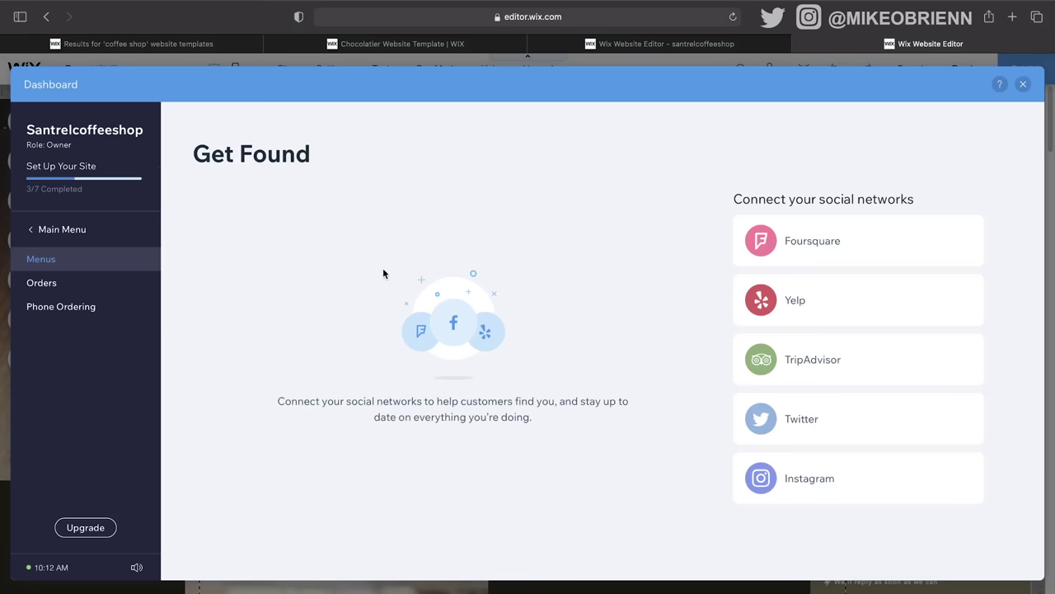
Step: Connect Instagram by entering the business page URL, then close the dashboard
mouse_move(945, 421)
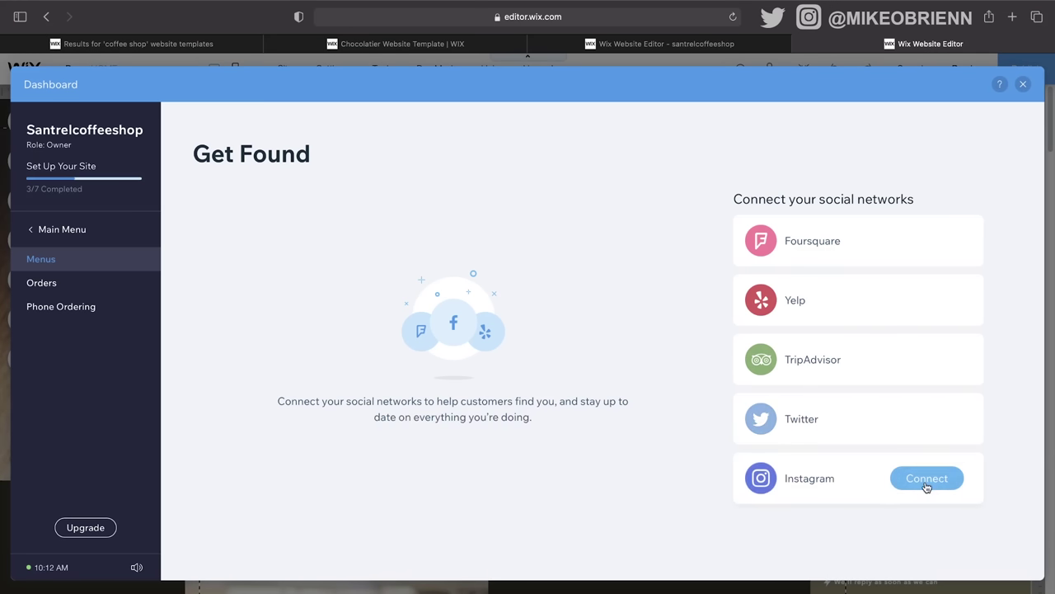
left_click(926, 479)
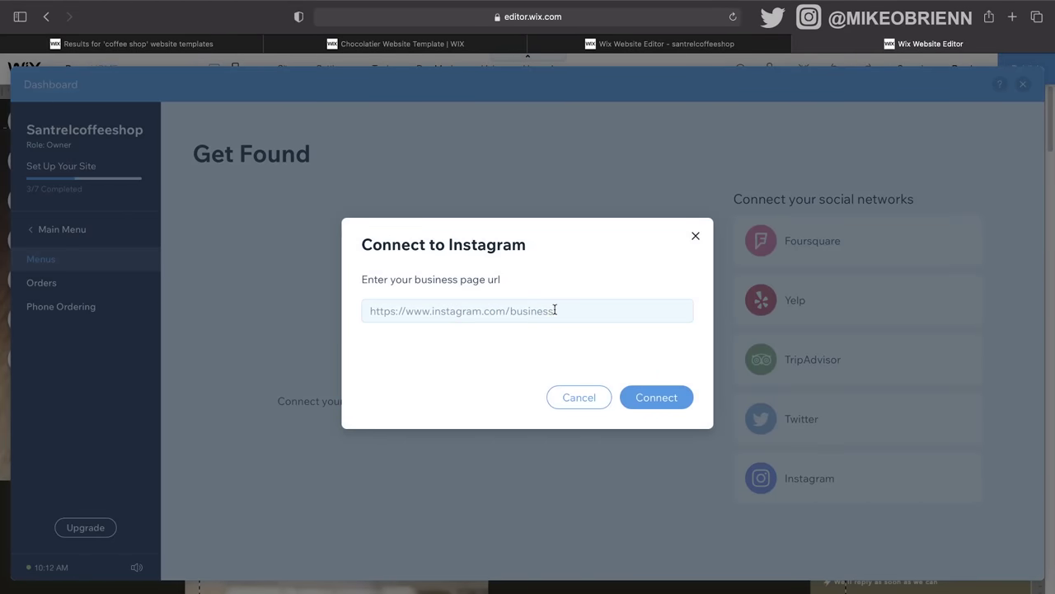
left_click(552, 311)
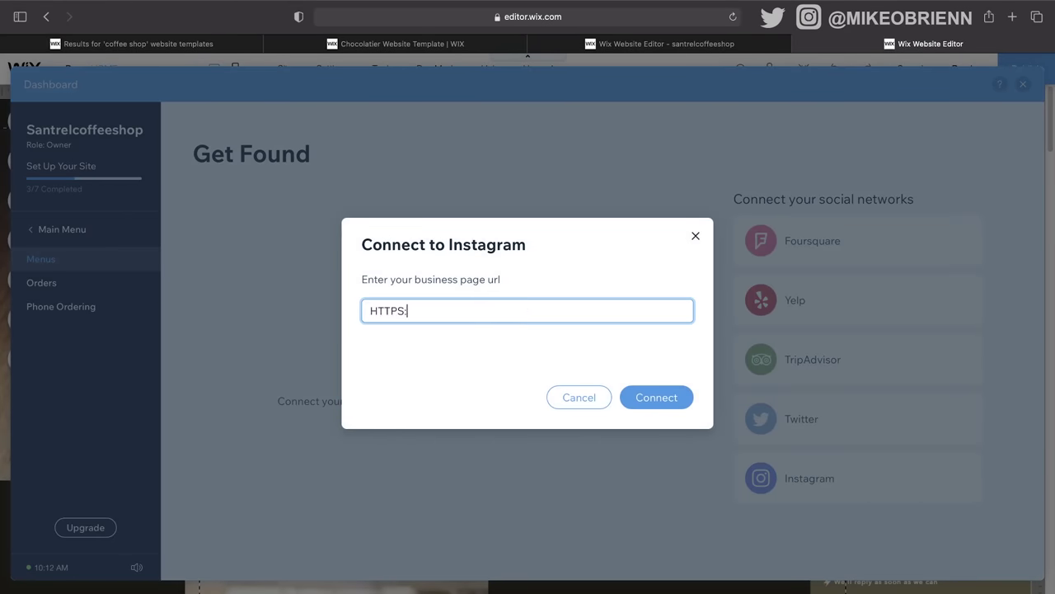
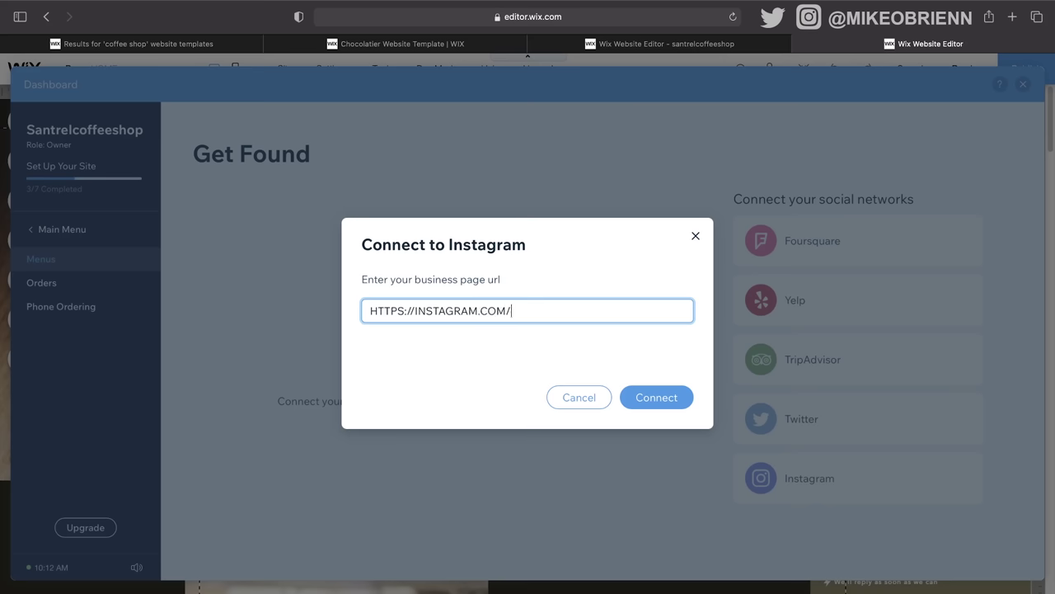
left_click(670, 398)
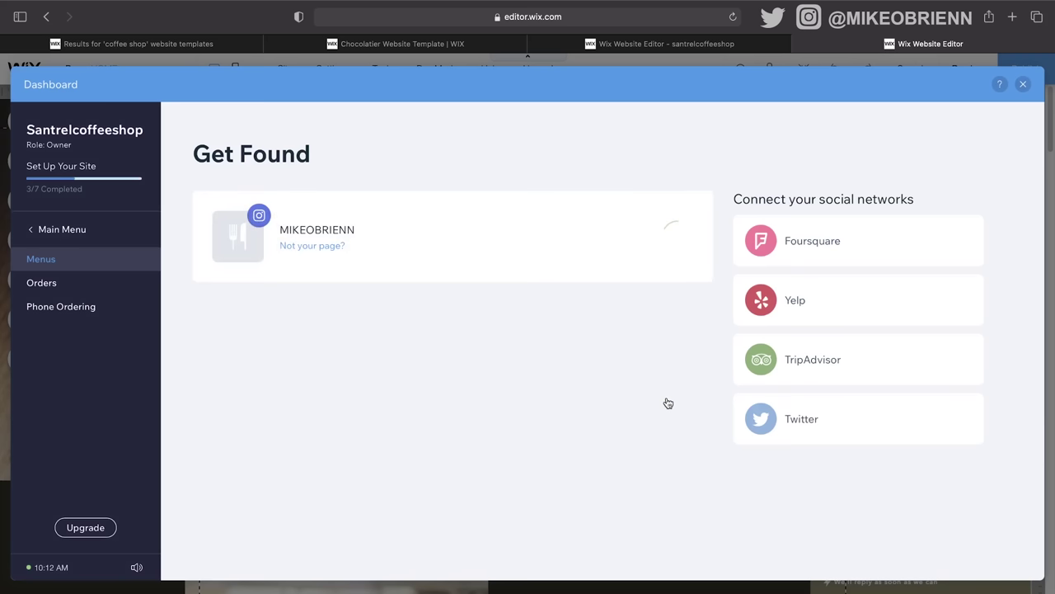
left_click(1023, 85)
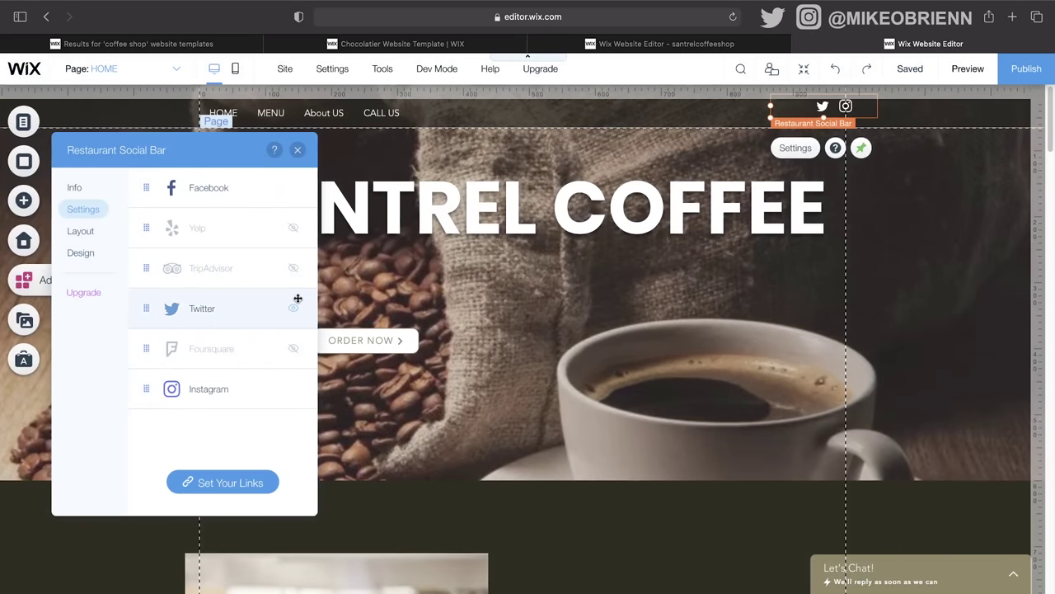
Step: Hide Facebook and Twitter in the social bar settings and close the panel
left_click(294, 187)
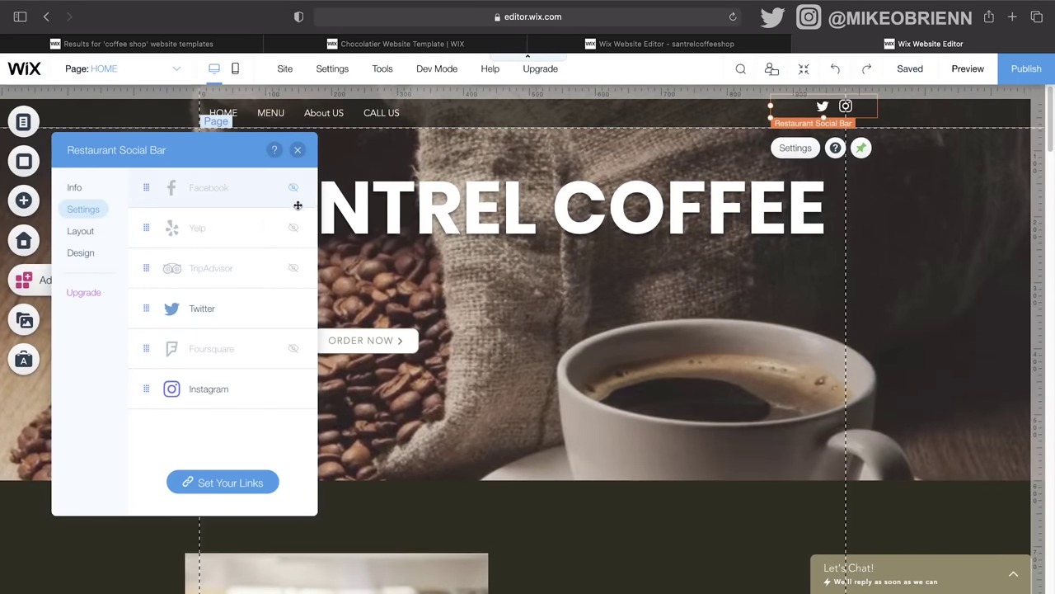
left_click(293, 310)
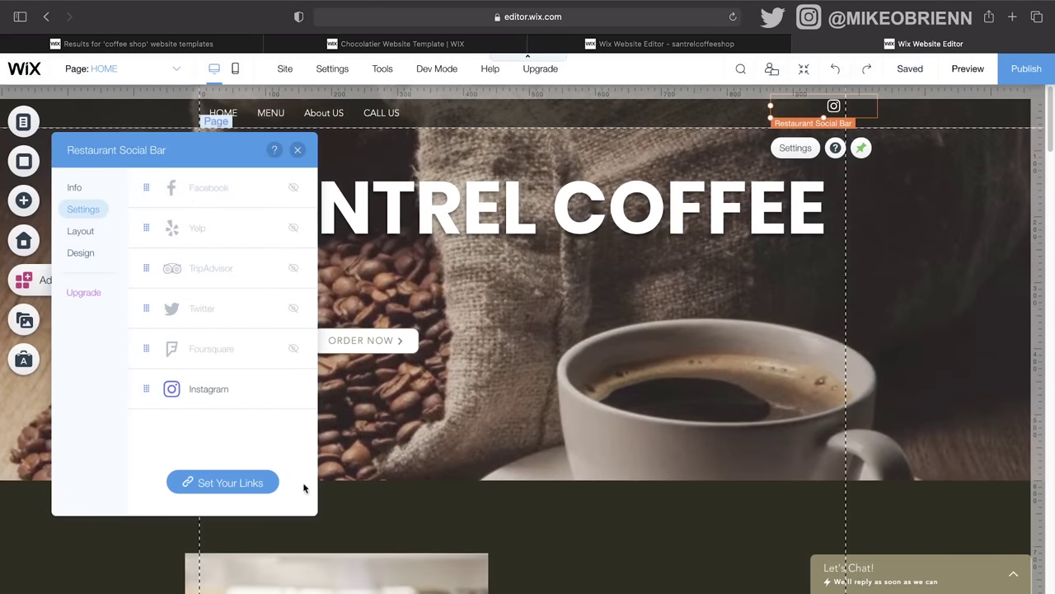
left_click(298, 150)
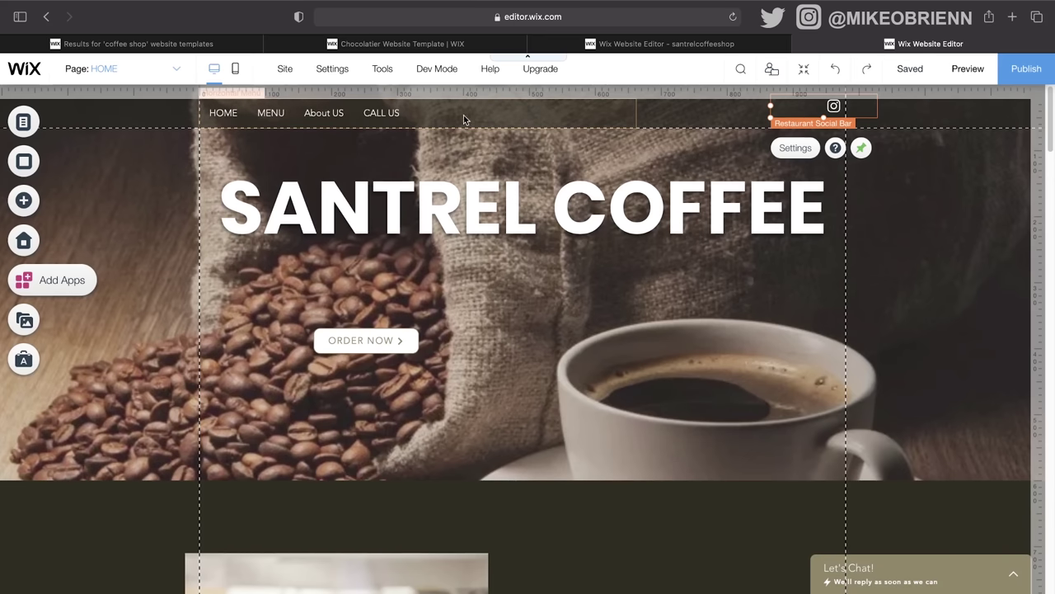
Step: Delete the footer's copyright text
scroll(474, 302, "down", 20)
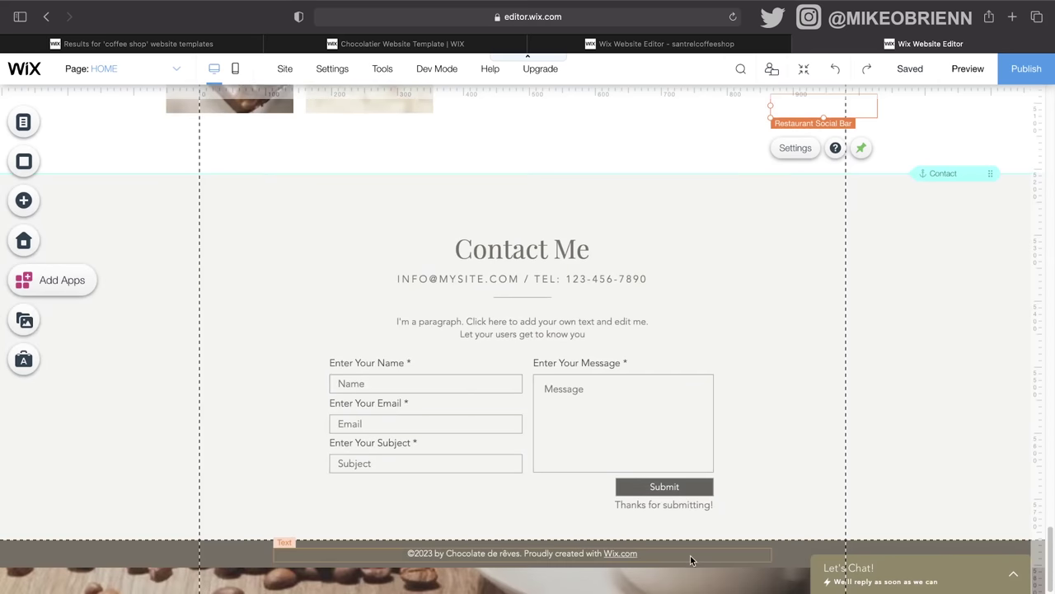
left_click_drag(689, 553, 685, 551)
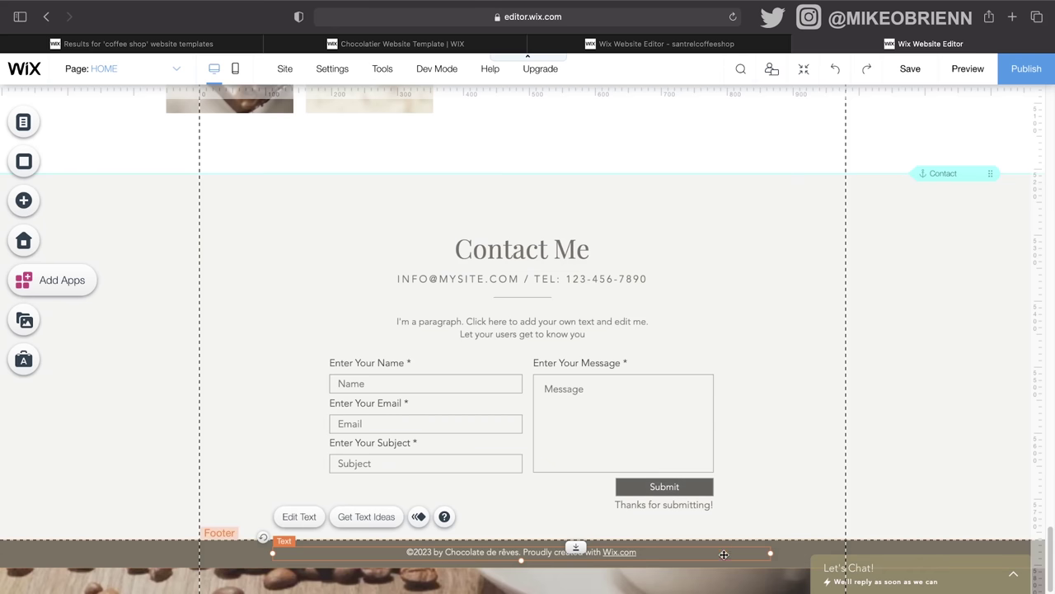
key("Delete")
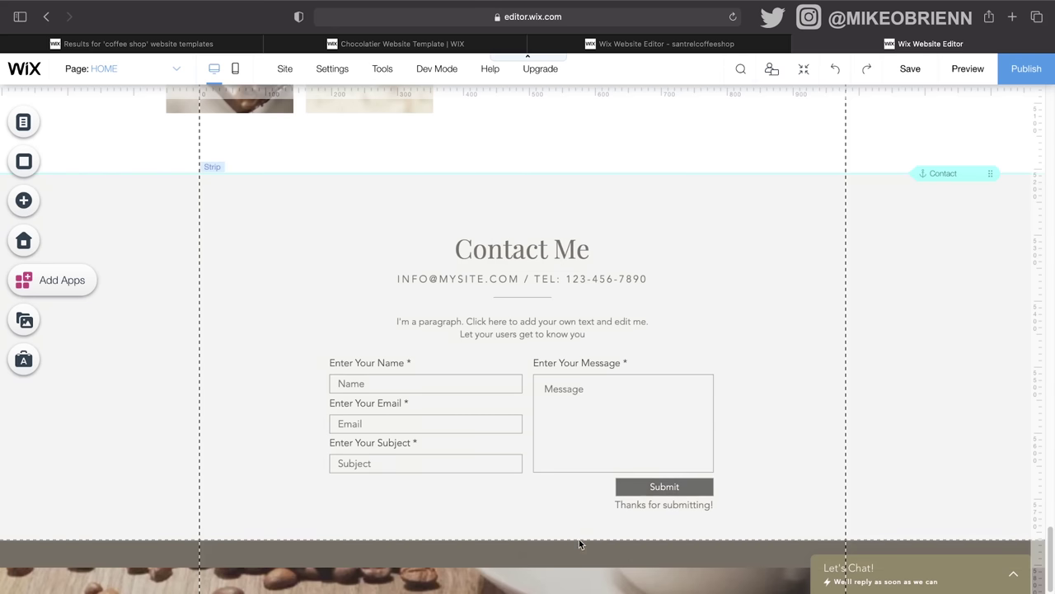
Step: Add a Heading 6 title text element to the footer
left_click(39, 204)
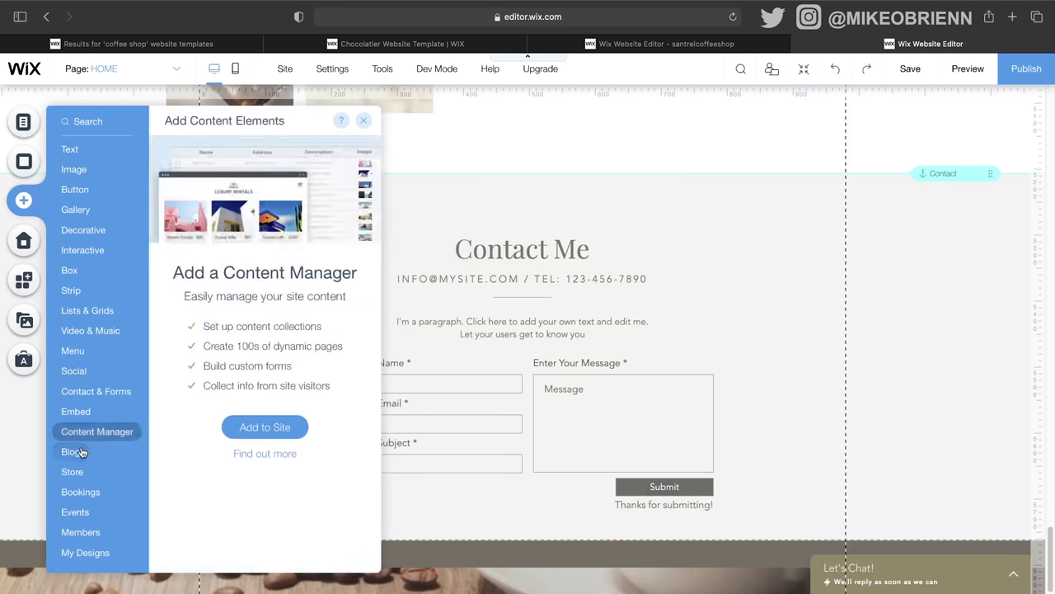
left_click(83, 412)
left_click(69, 149)
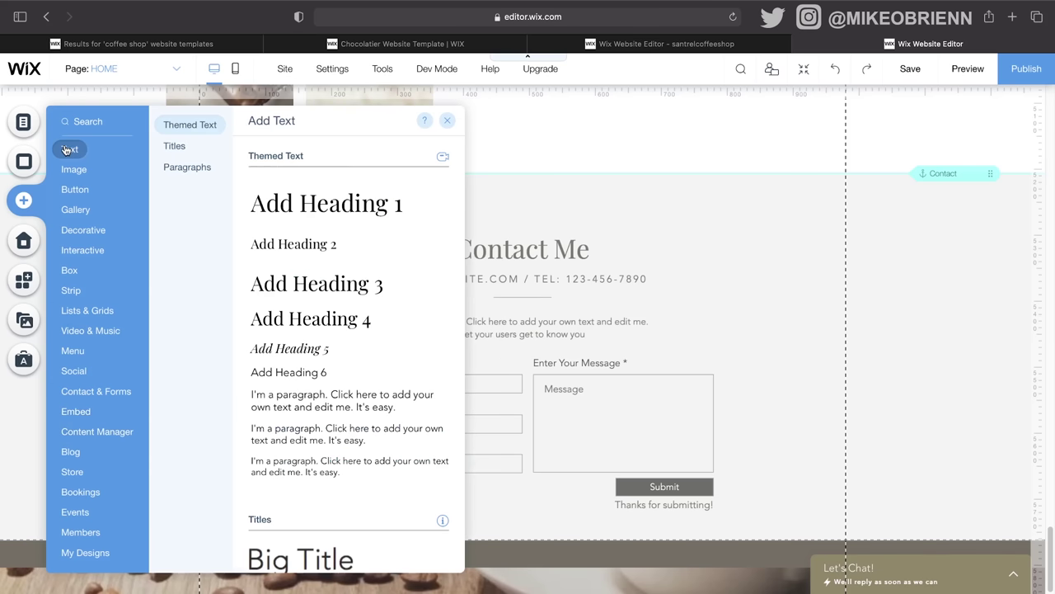
left_click(174, 145)
left_click_drag(302, 211, 263, 465)
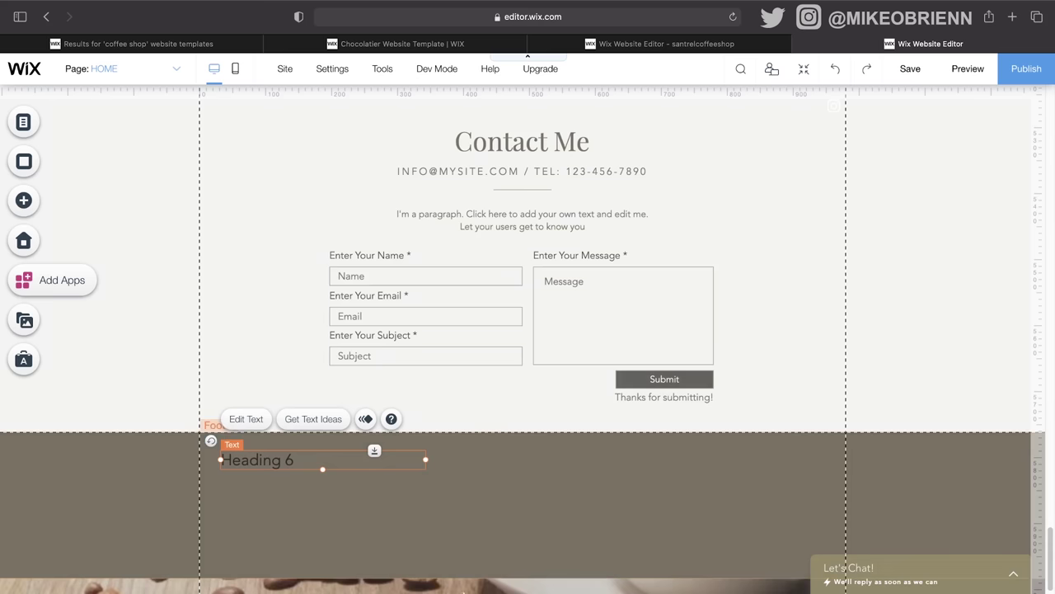
scroll(488, 390, "up", 20)
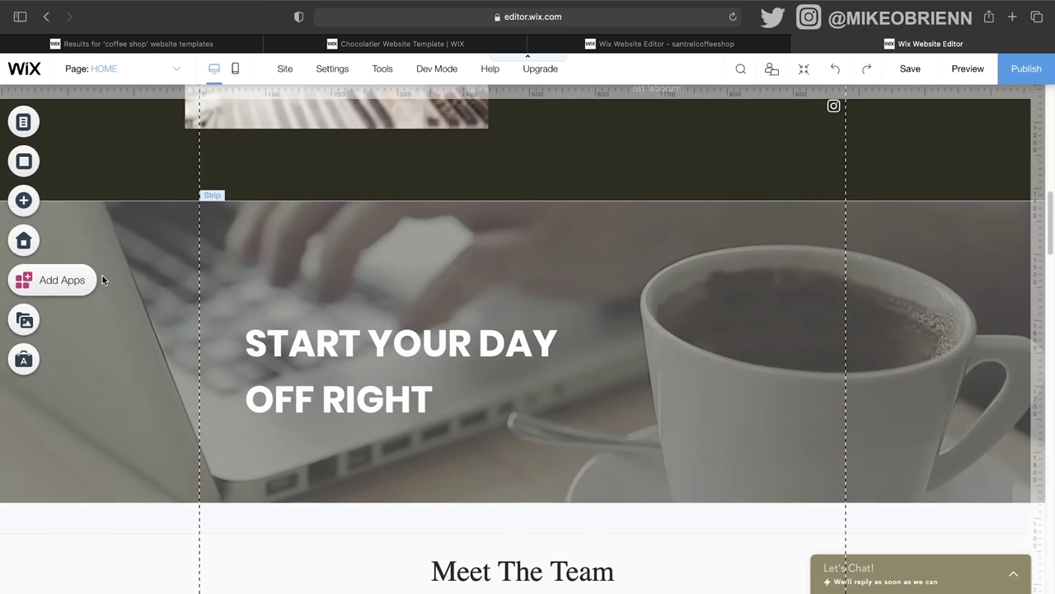
Step: Switch to the About US page from the Page dropdown and open the App Market
scroll(463, 444, "down", 6)
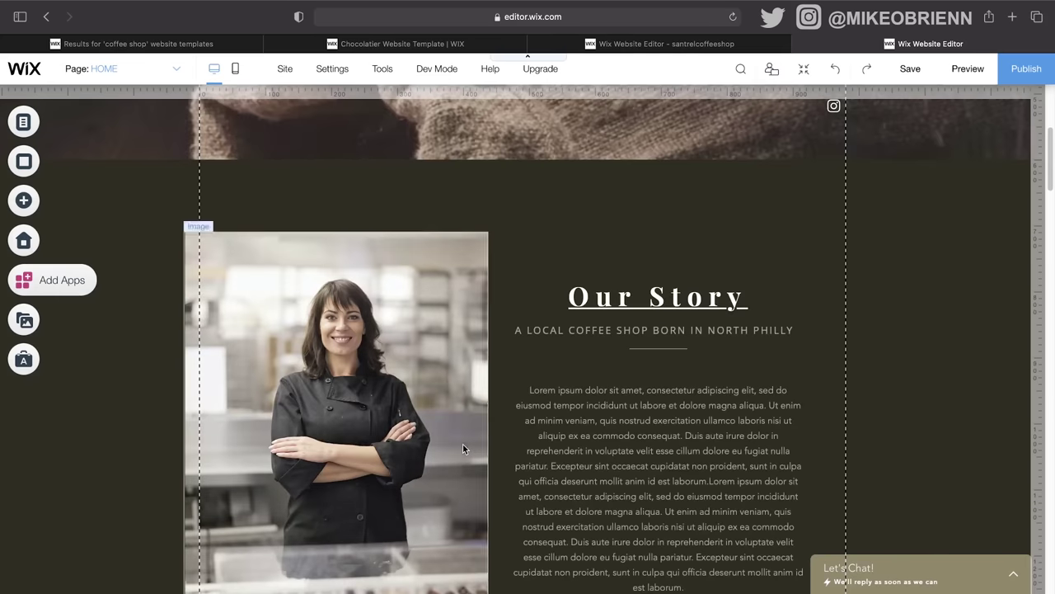
scroll(650, 424, "up", 5)
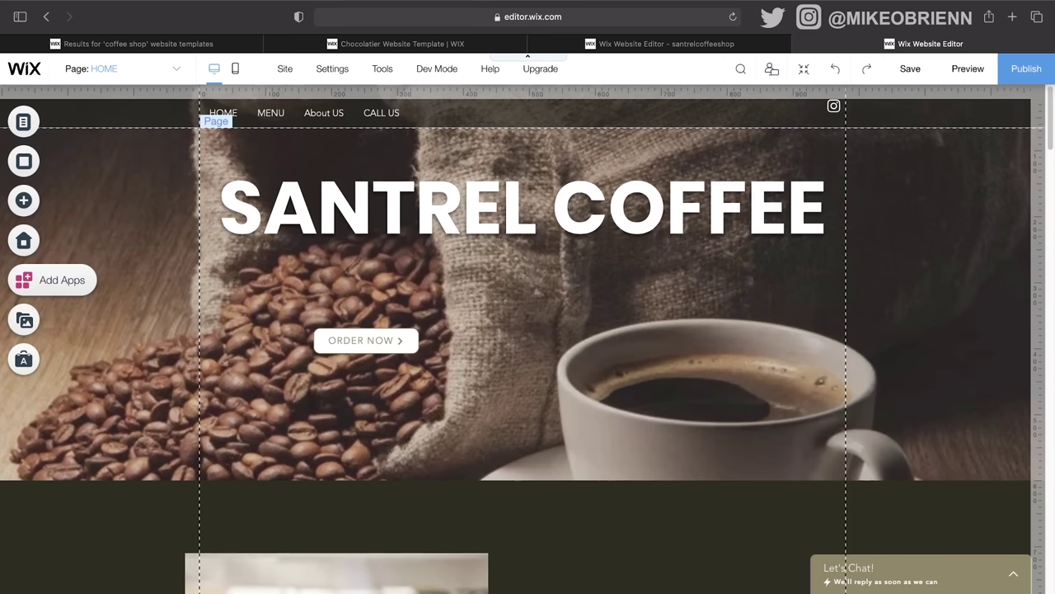
left_click(136, 75)
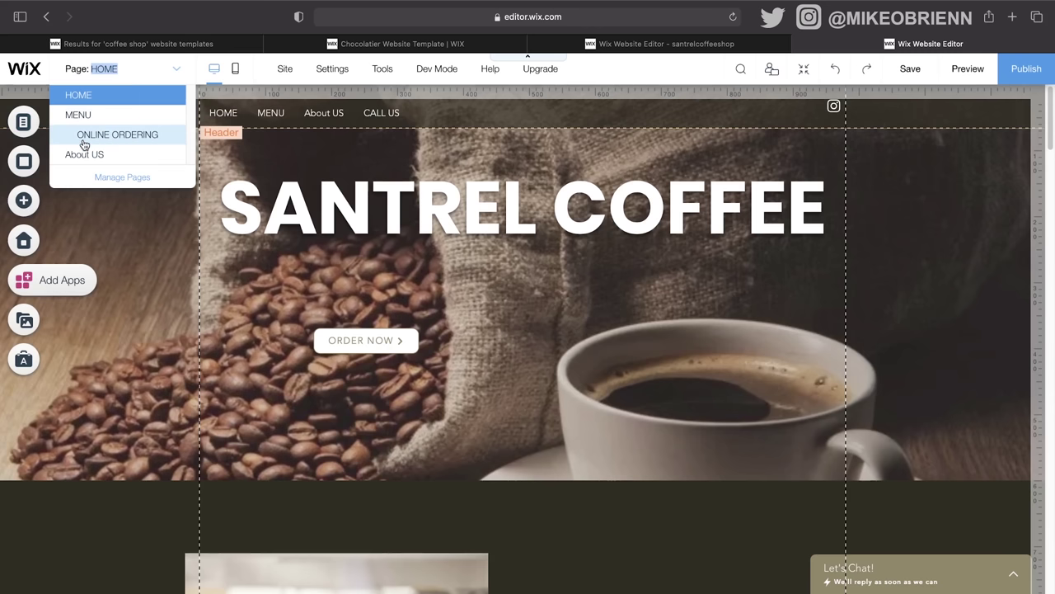
left_click(97, 154)
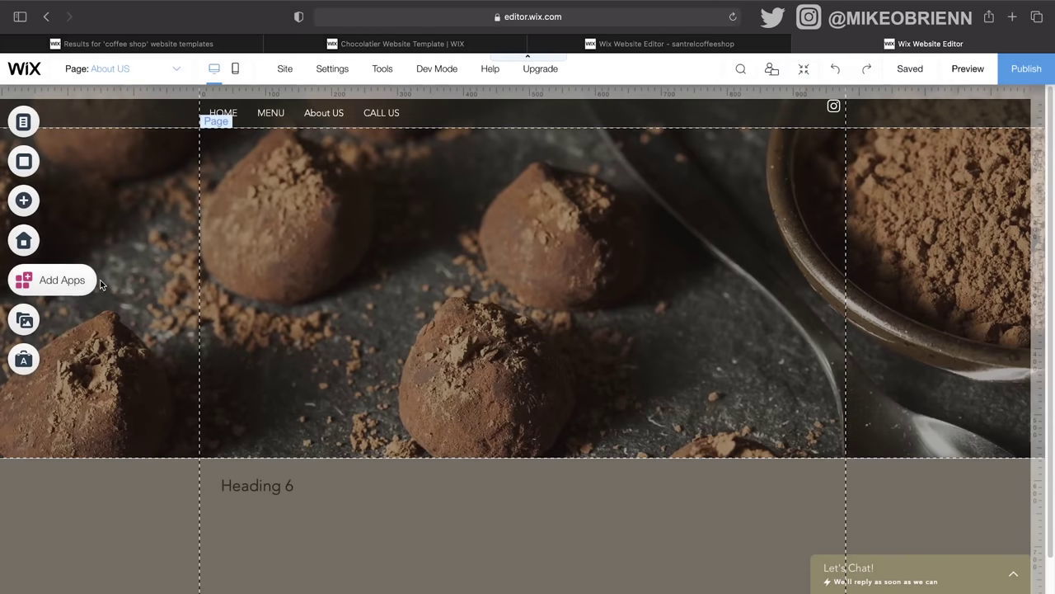
left_click(74, 288)
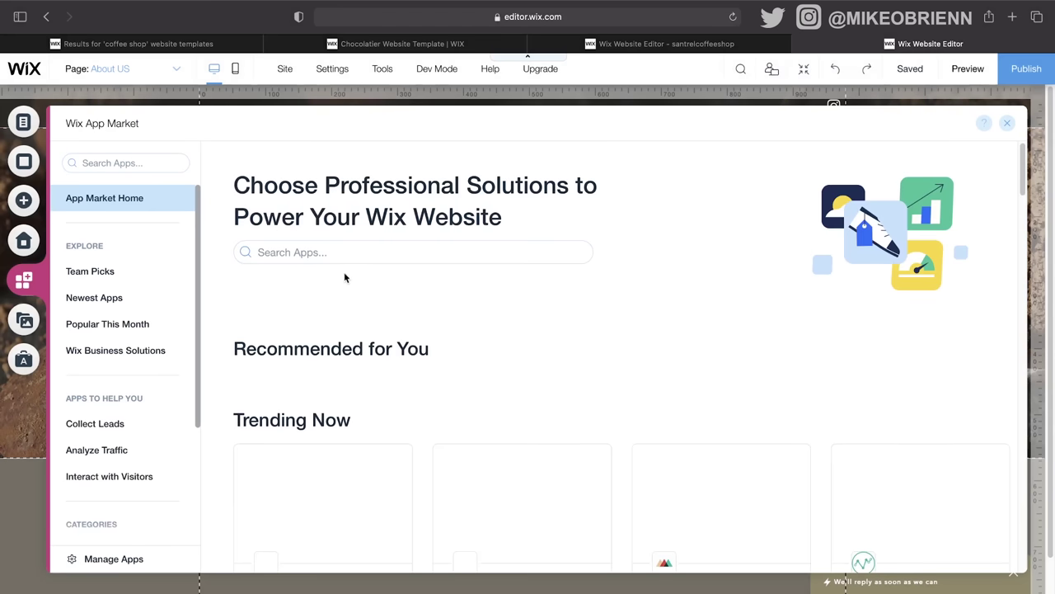
Step: Browse the Media & Content category and add the Wix Music app to the site
scroll(659, 330, "down", 2)
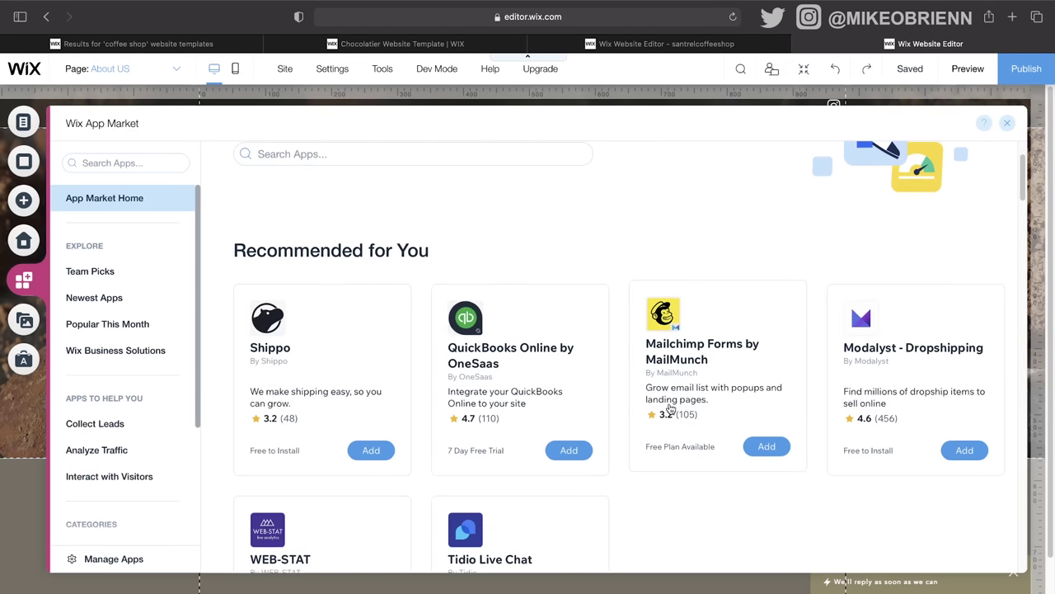
scroll(675, 412, "down", 1)
scroll(507, 370, "down", 2)
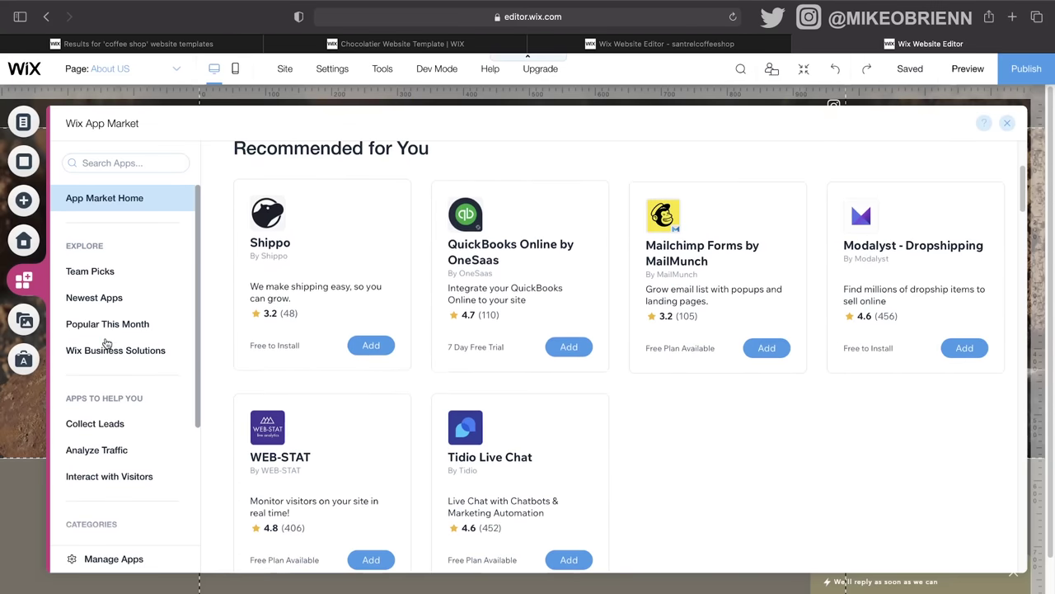
scroll(129, 292, "down", 4)
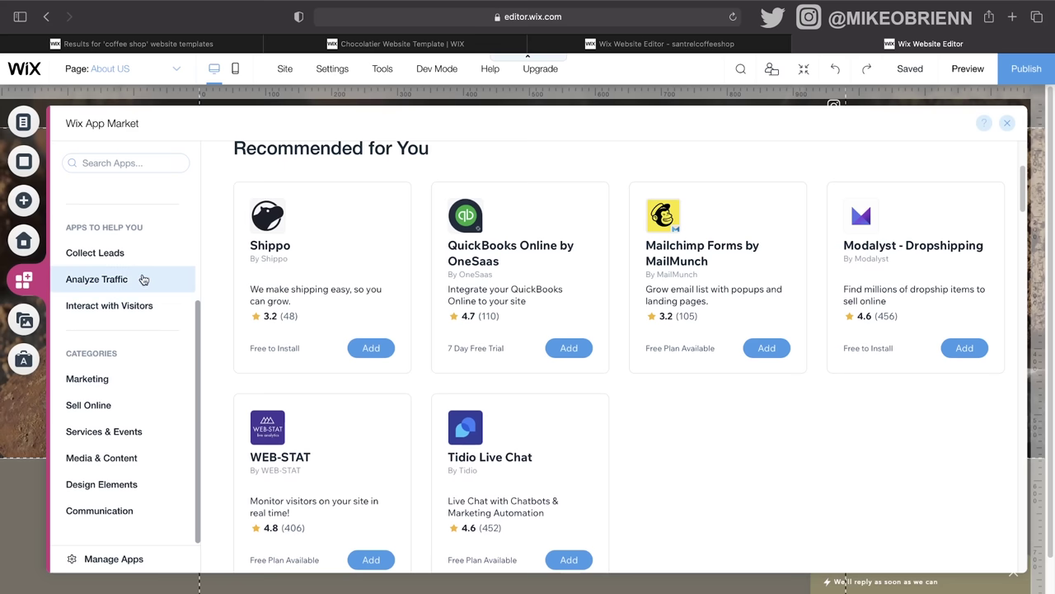
left_click(171, 384)
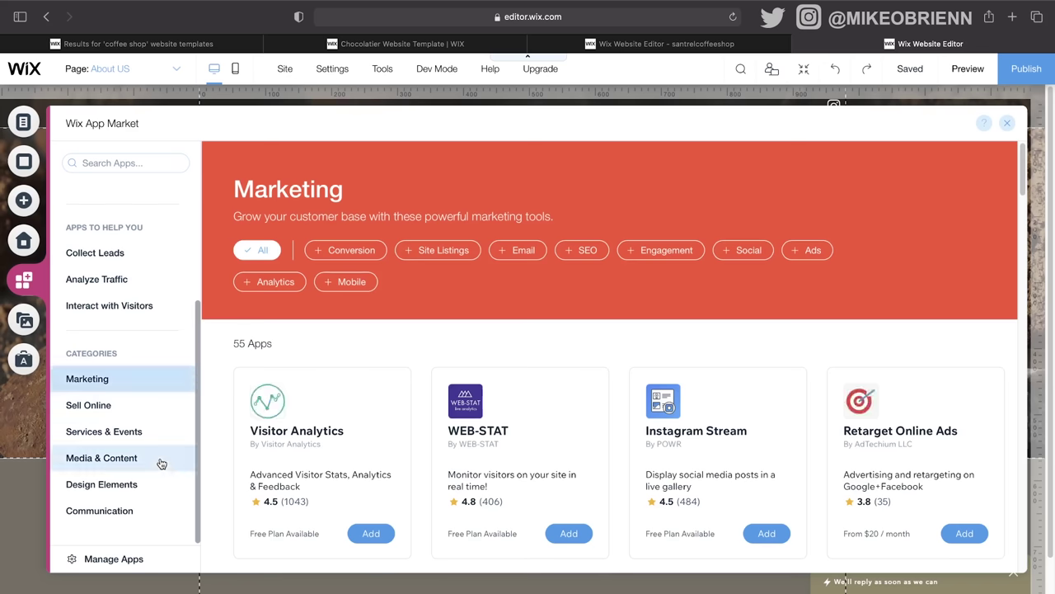
left_click(159, 466)
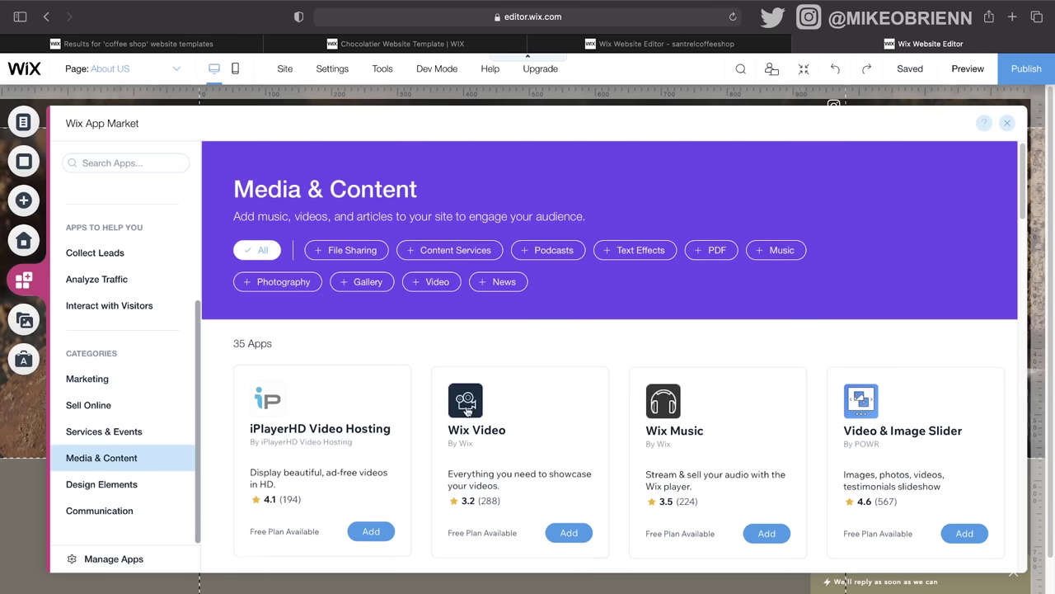
scroll(483, 408, "down", 2)
scroll(483, 409, "down", 1)
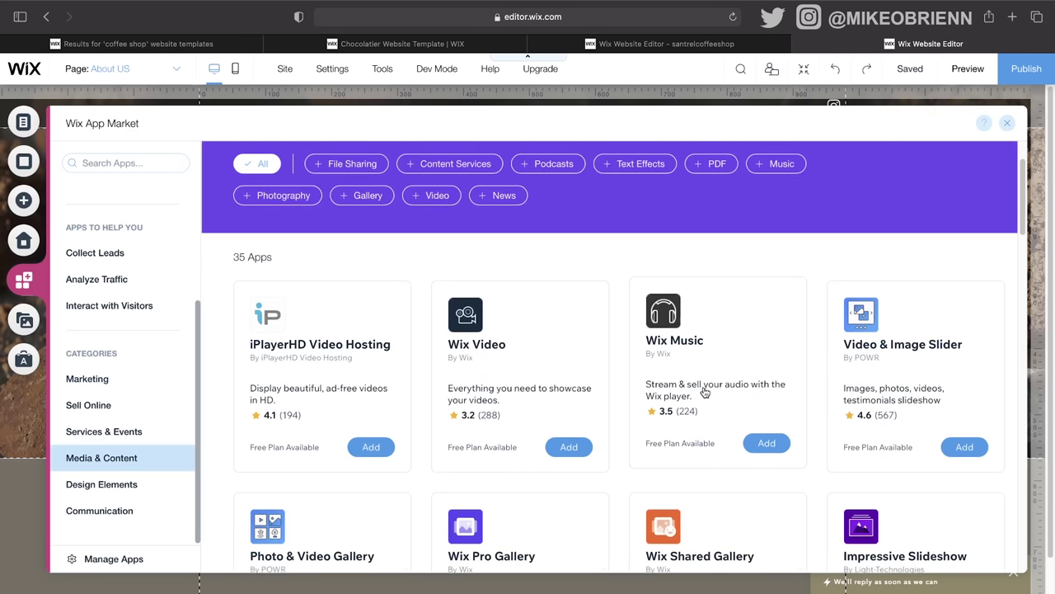
scroll(800, 414, "down", 3)
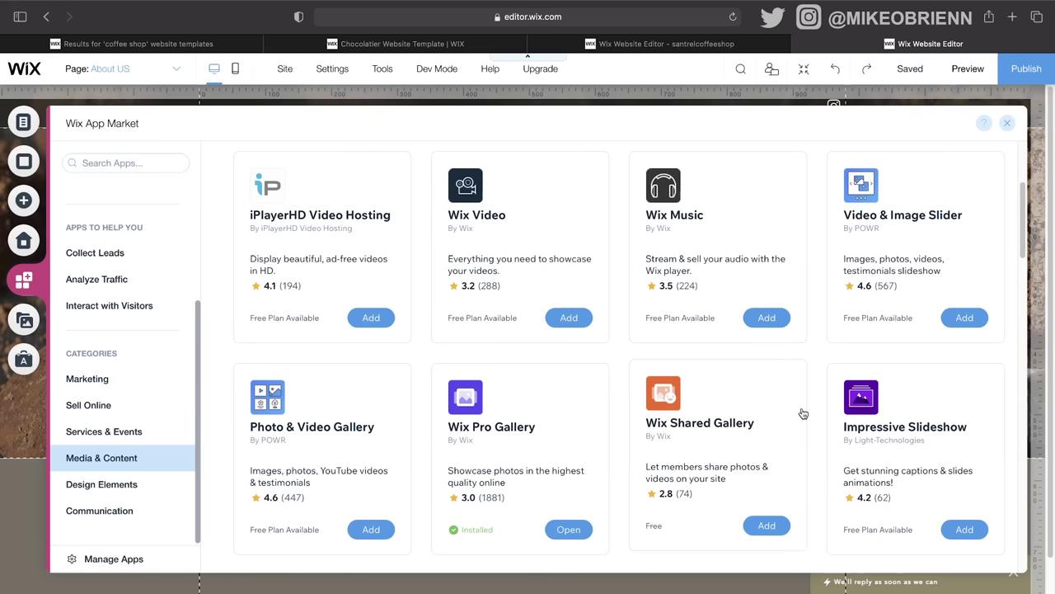
left_click(767, 314)
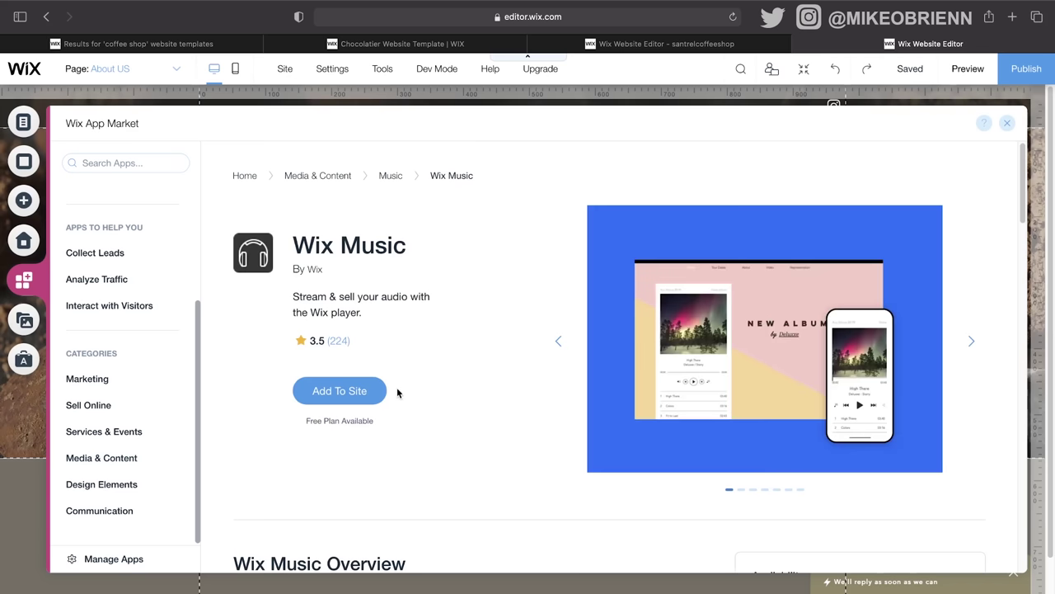
left_click(378, 393)
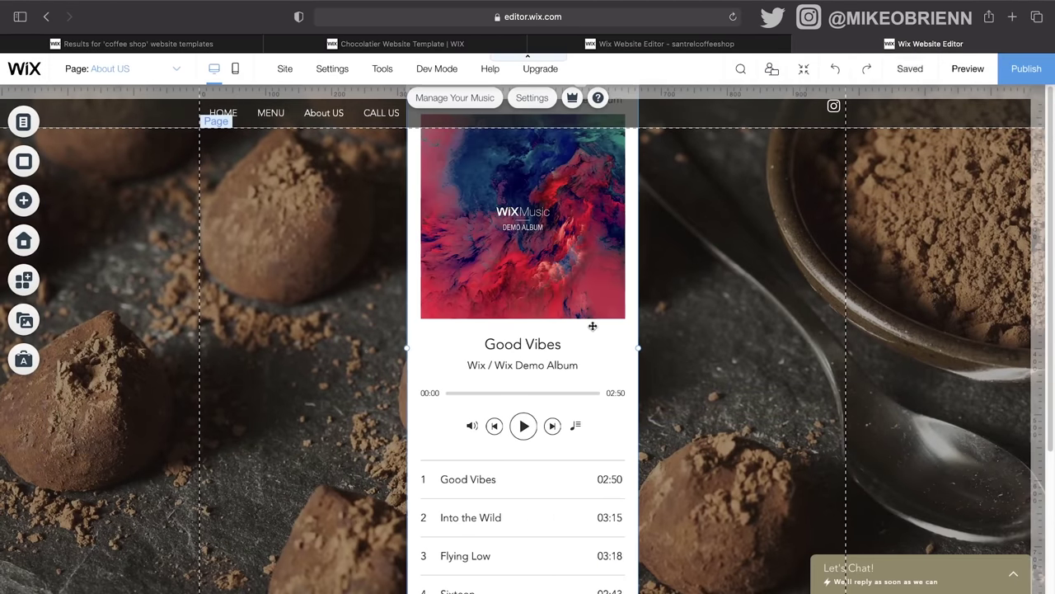
Step: Resize the music player to 492 px wide and nudge it slightly up
scroll(620, 366, "down", 3)
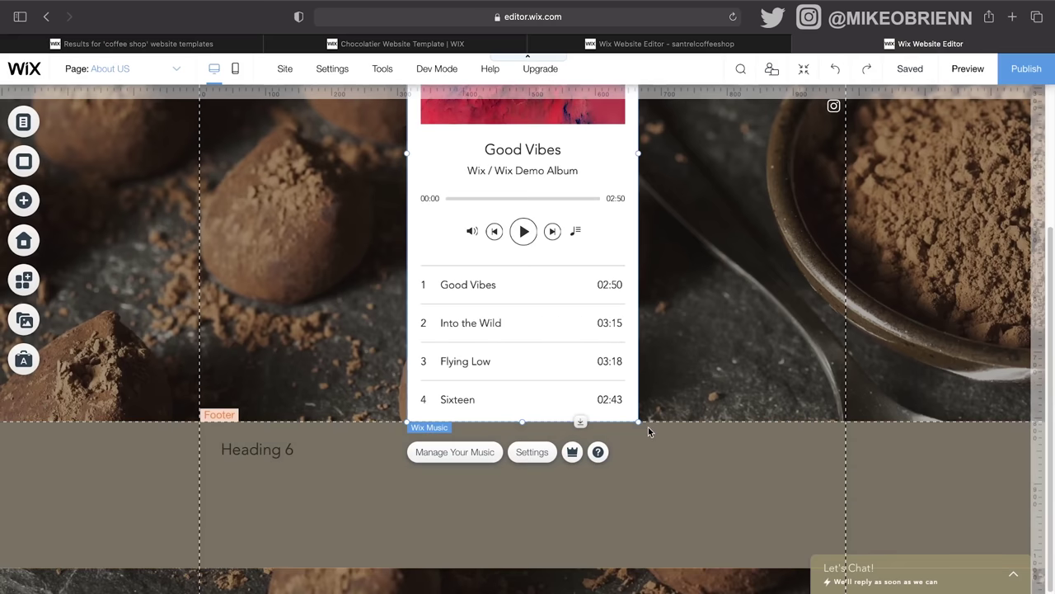
left_click_drag(633, 408, 577, 351)
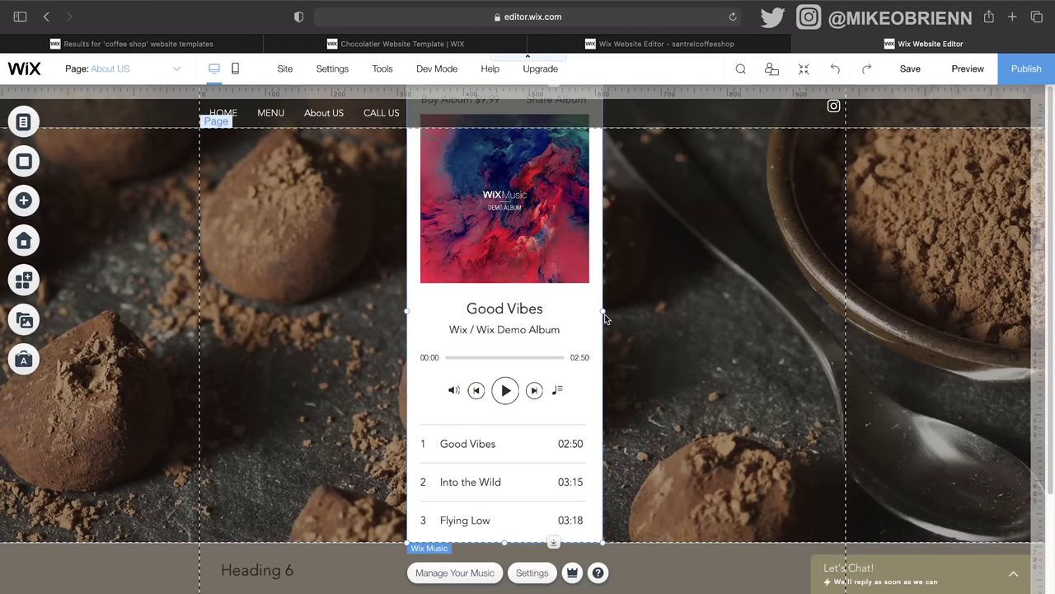
left_click_drag(605, 312, 356, 381)
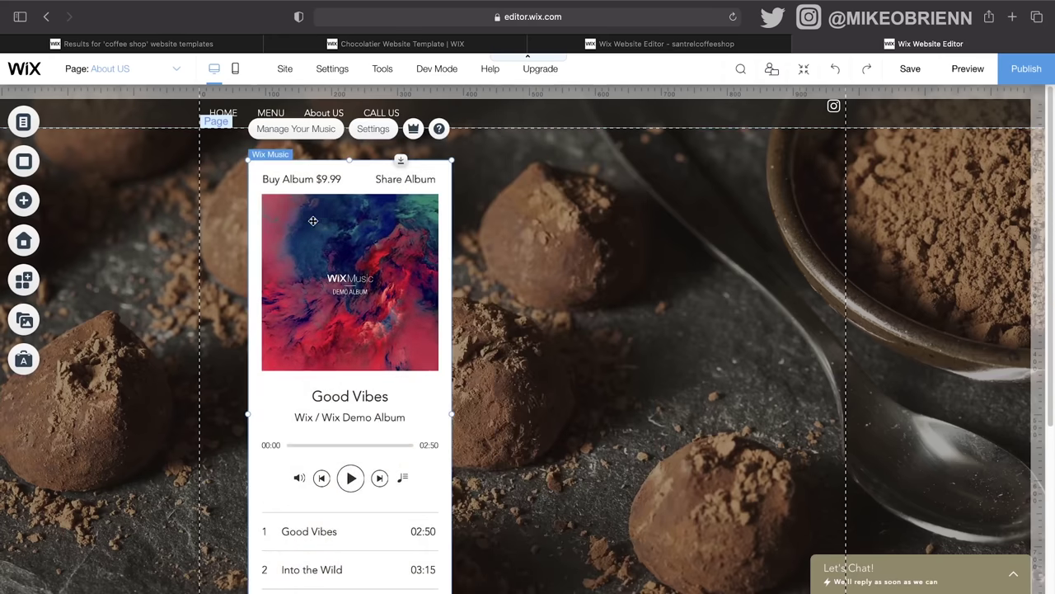
scroll(507, 368, "down", 1)
scroll(414, 523, "down", 3)
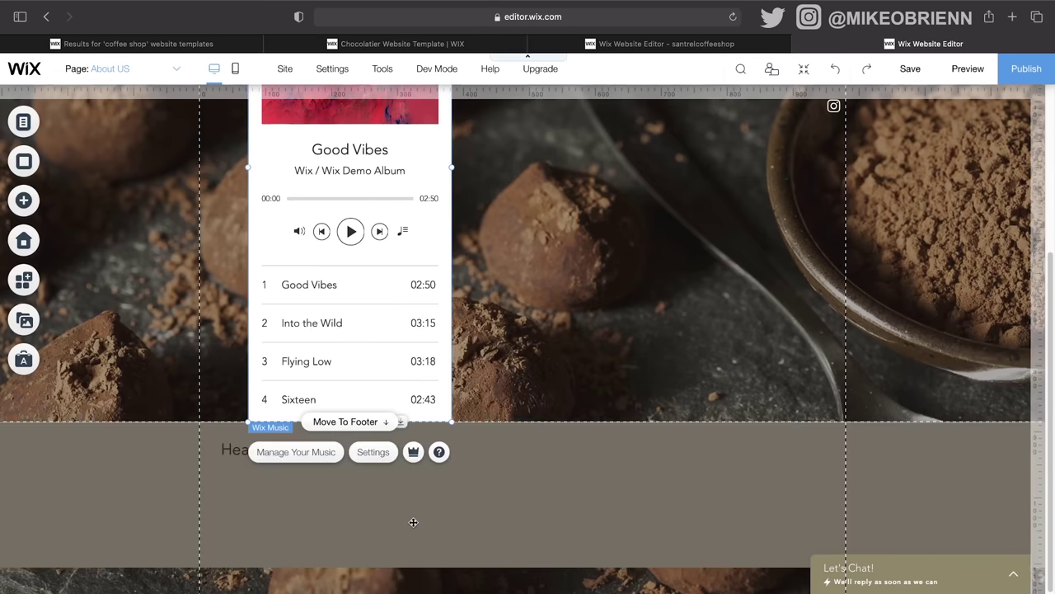
scroll(414, 523, "up", 4)
left_click_drag(376, 316, 378, 301)
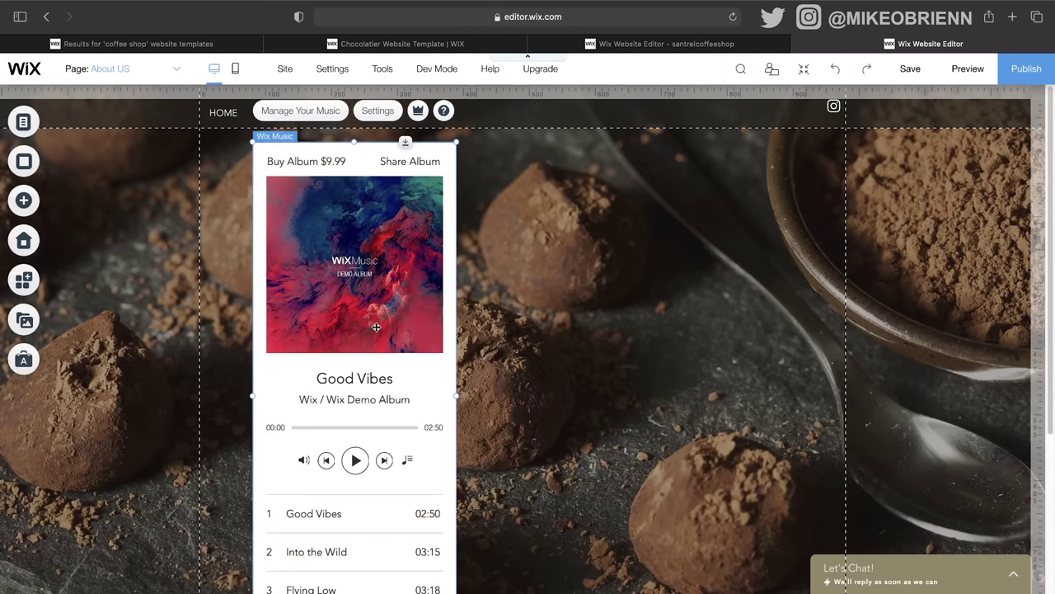
Step: Check the Manage Your Music dashboard, then drag the player to the page's right side
left_click(323, 111)
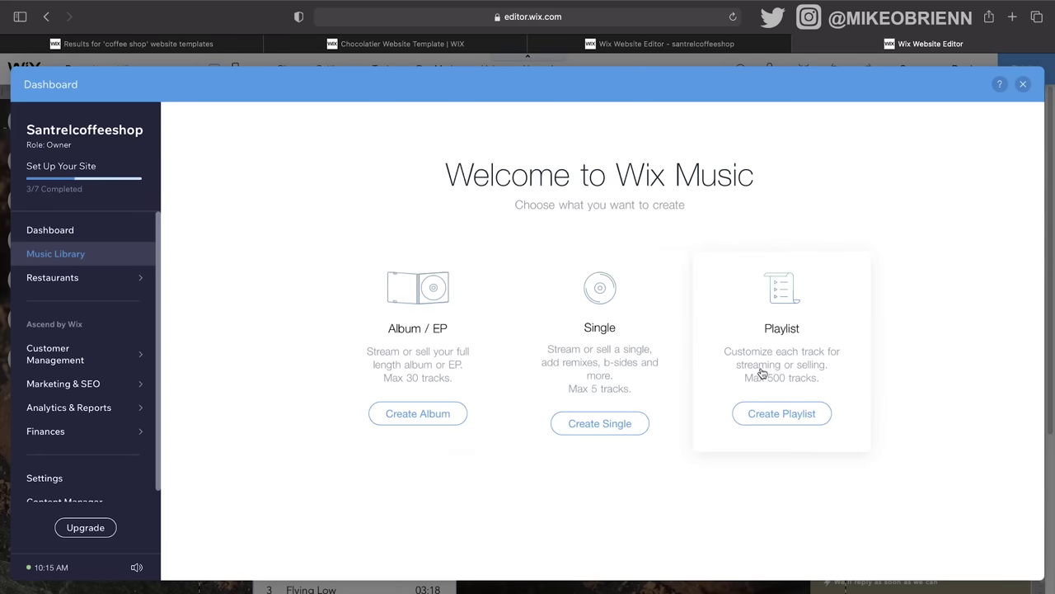
left_click(1024, 85)
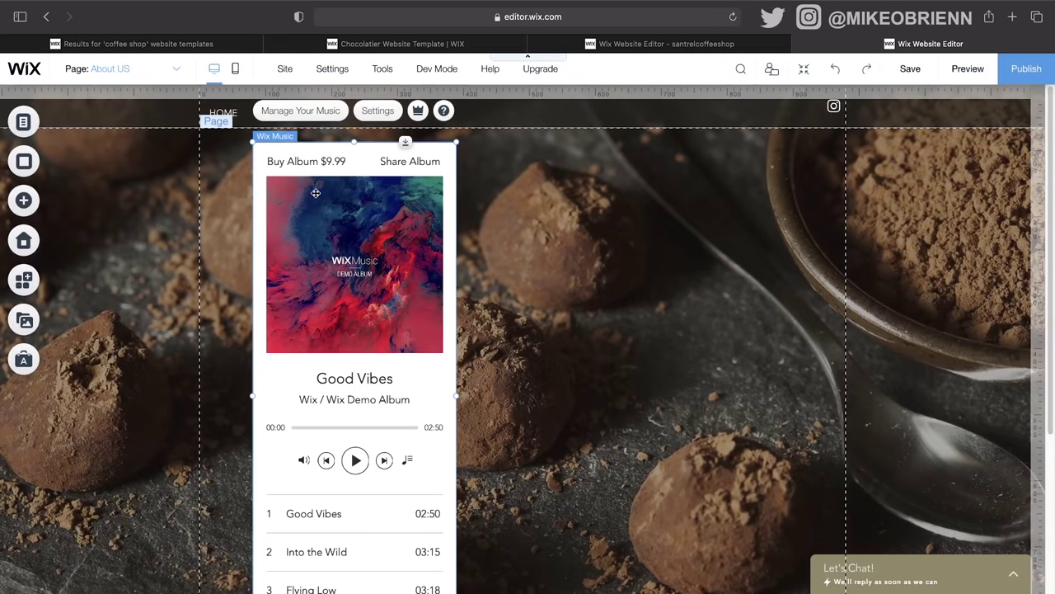
left_click(523, 323)
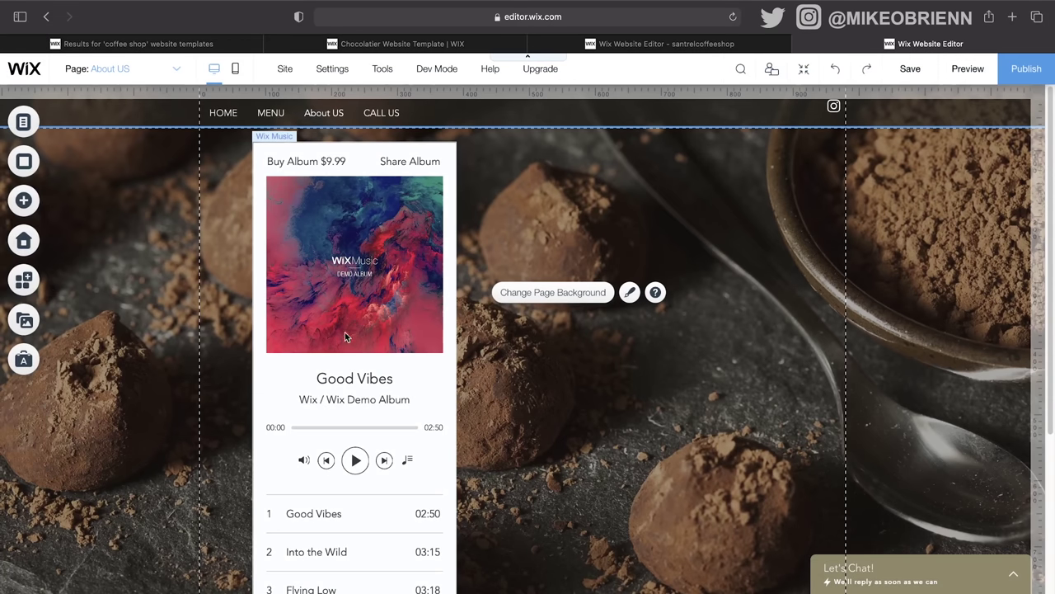
left_click_drag(345, 337, 723, 324)
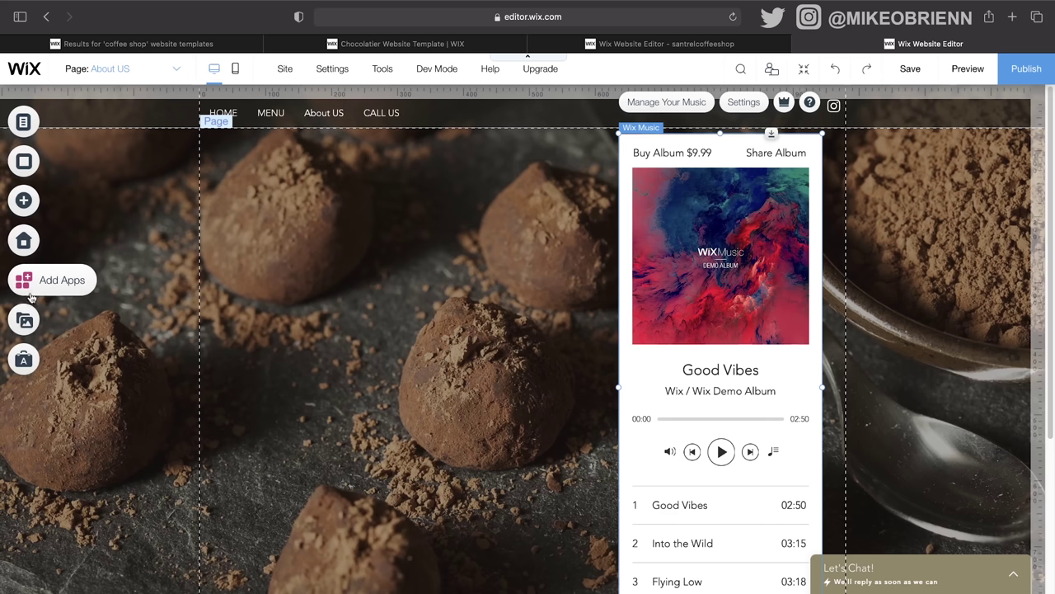
left_click(25, 320)
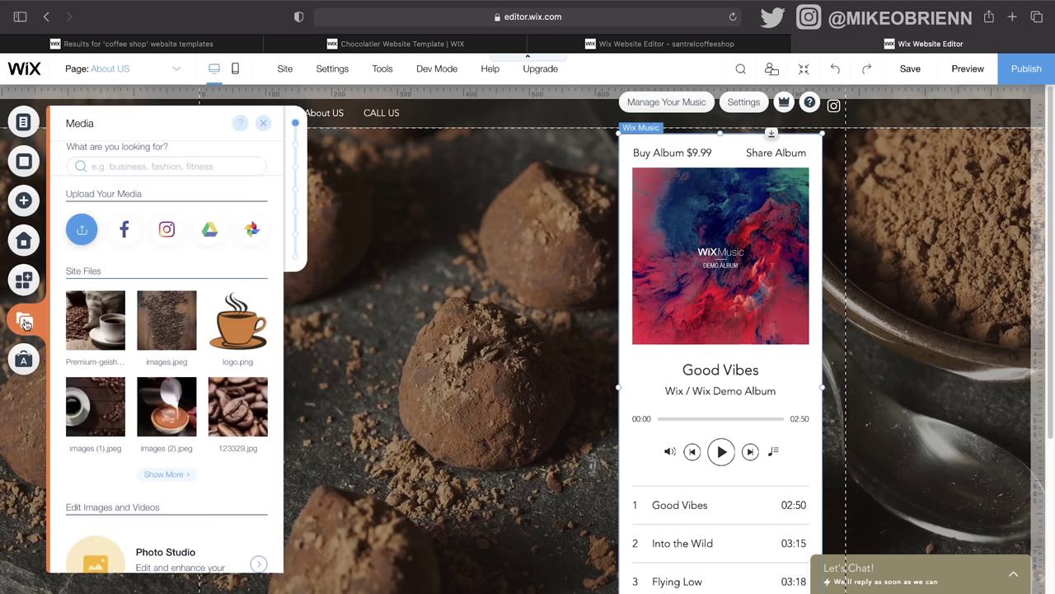
scroll(165, 307, "down", 5)
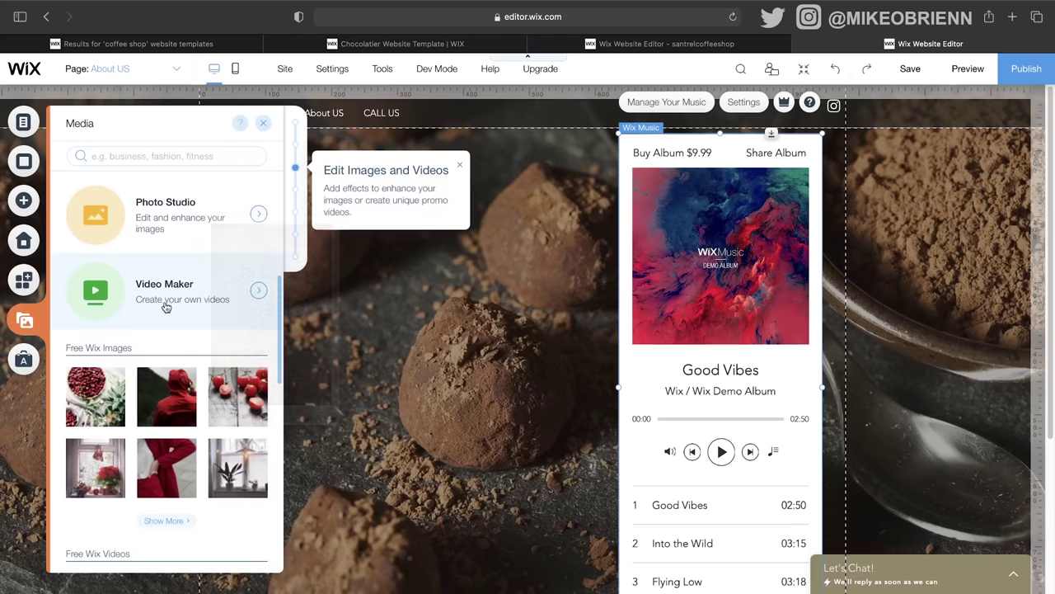
scroll(234, 363, "up", 1)
scroll(235, 363, "up", 4)
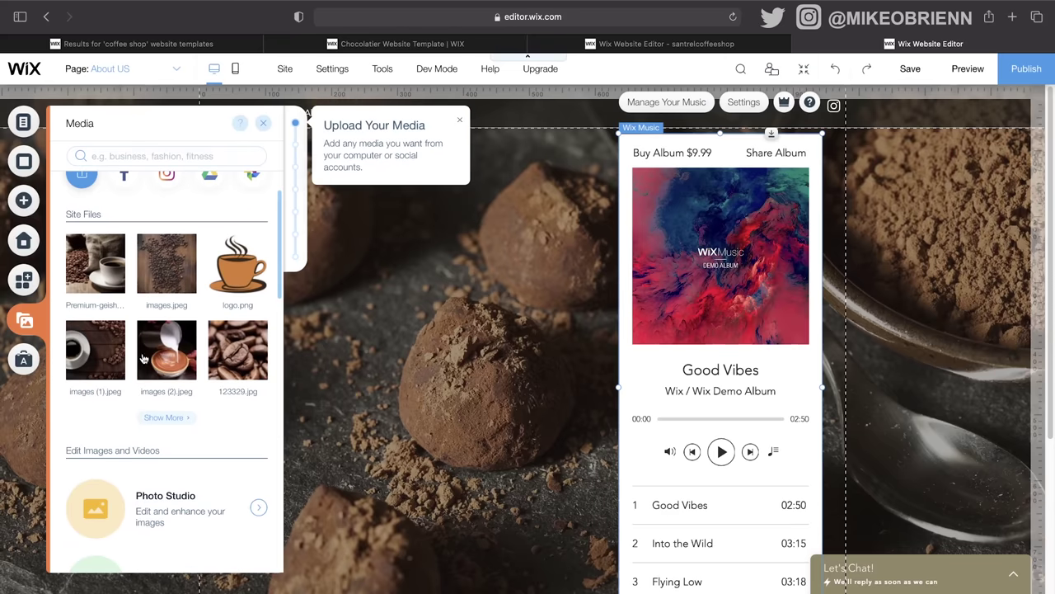
scroll(183, 350, "up", 1)
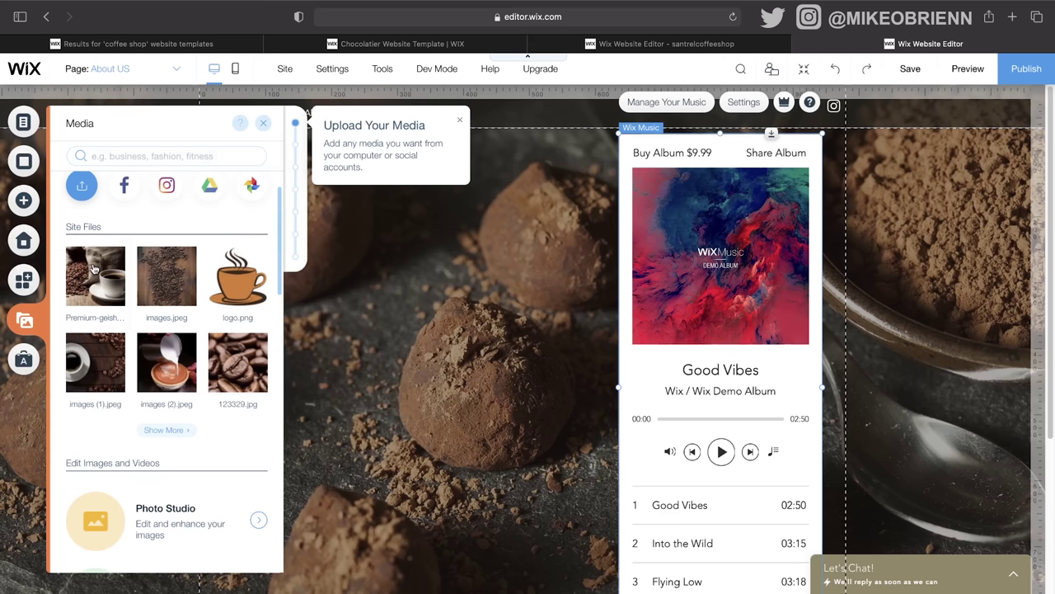
left_click_drag(94, 269, 425, 328)
key("Delete")
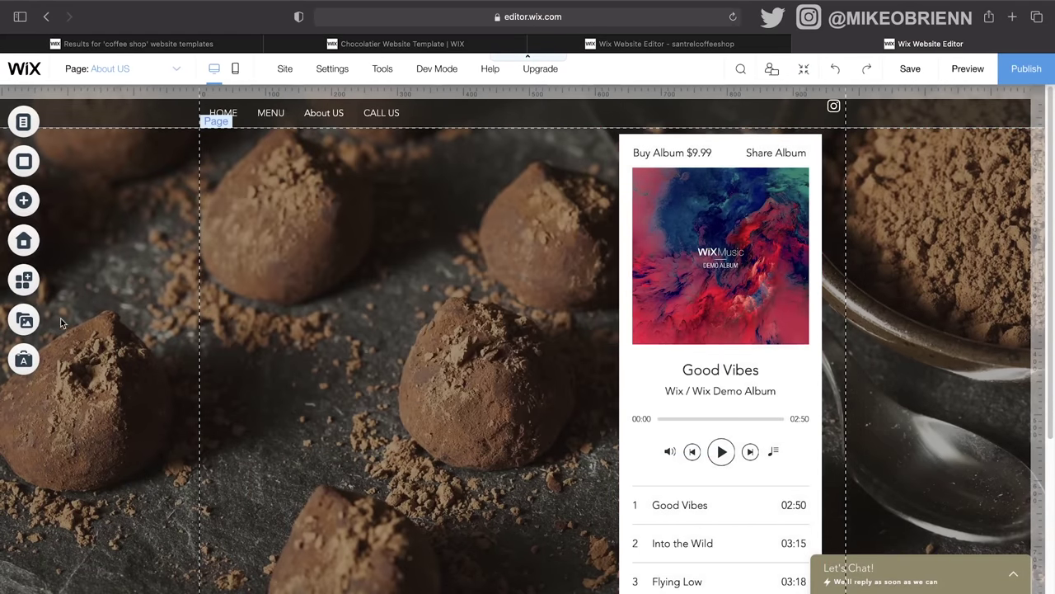
Step: Open and close Ascend Business Tools, then save the site and dismiss the confirmation
left_click(25, 362)
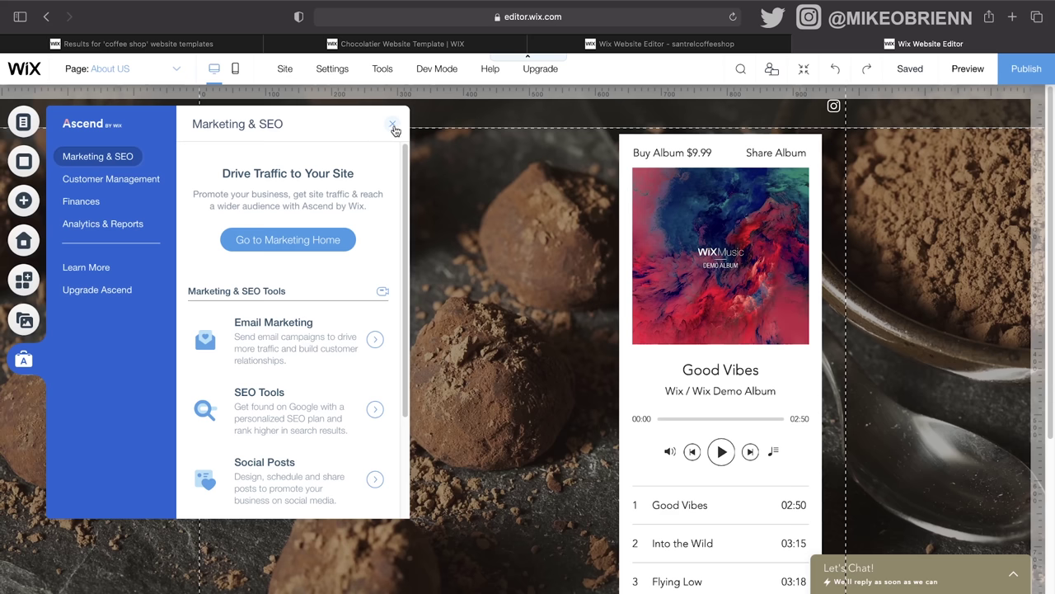
left_click(394, 124)
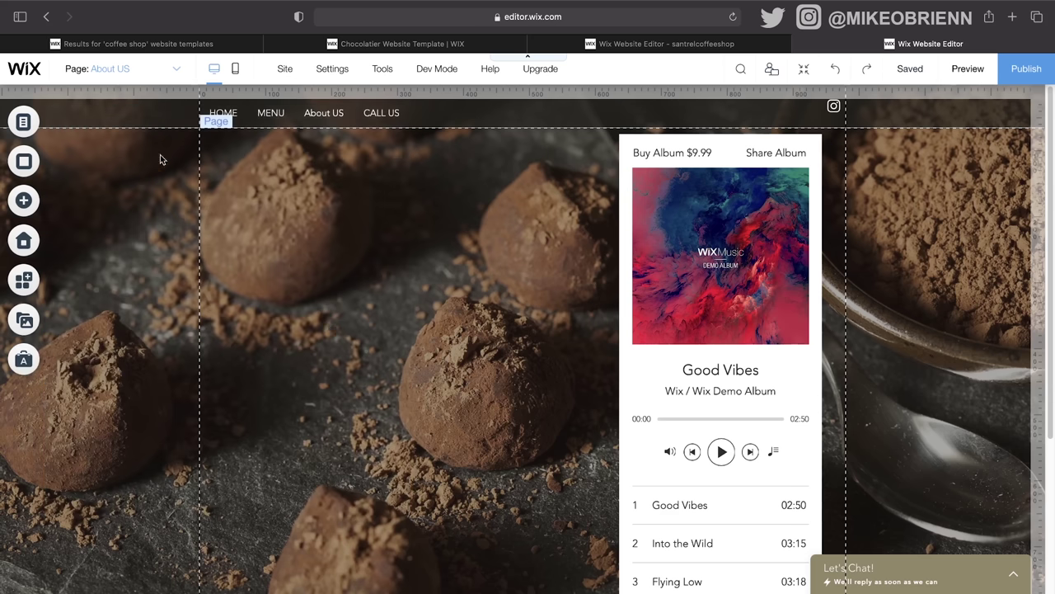
left_click(933, 76)
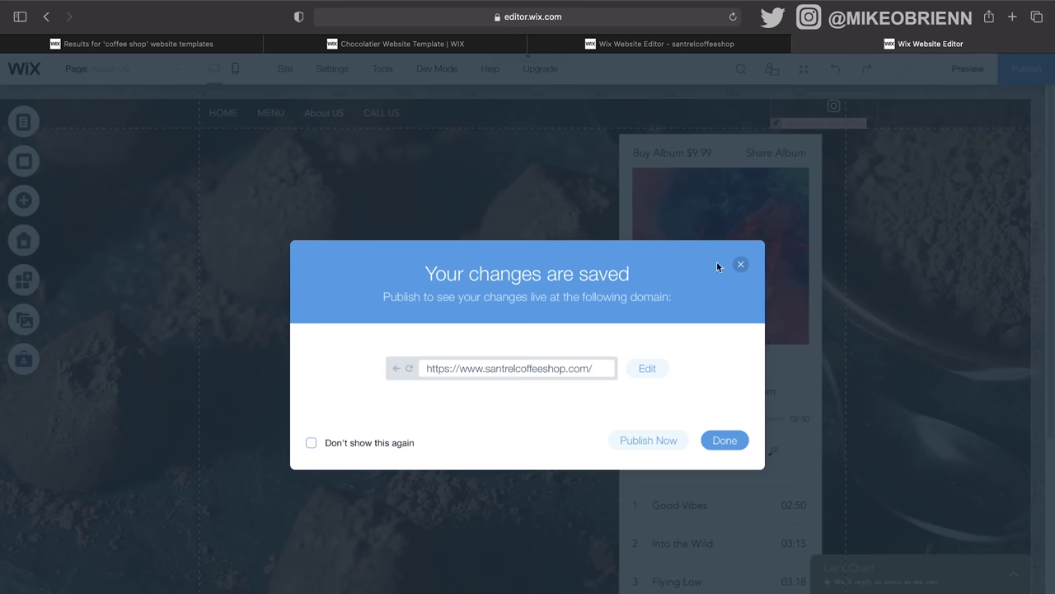
left_click(742, 265)
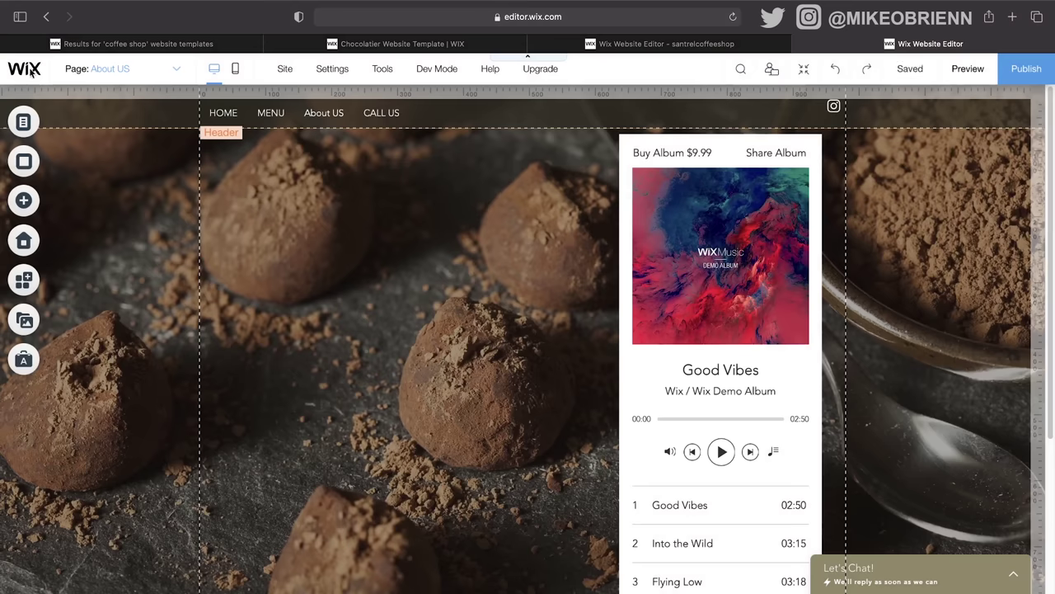
Step: Close the site settings list, switch to the MENU page, and scroll through its $9 truffle list
left_click_drag(30, 72, 223, 115)
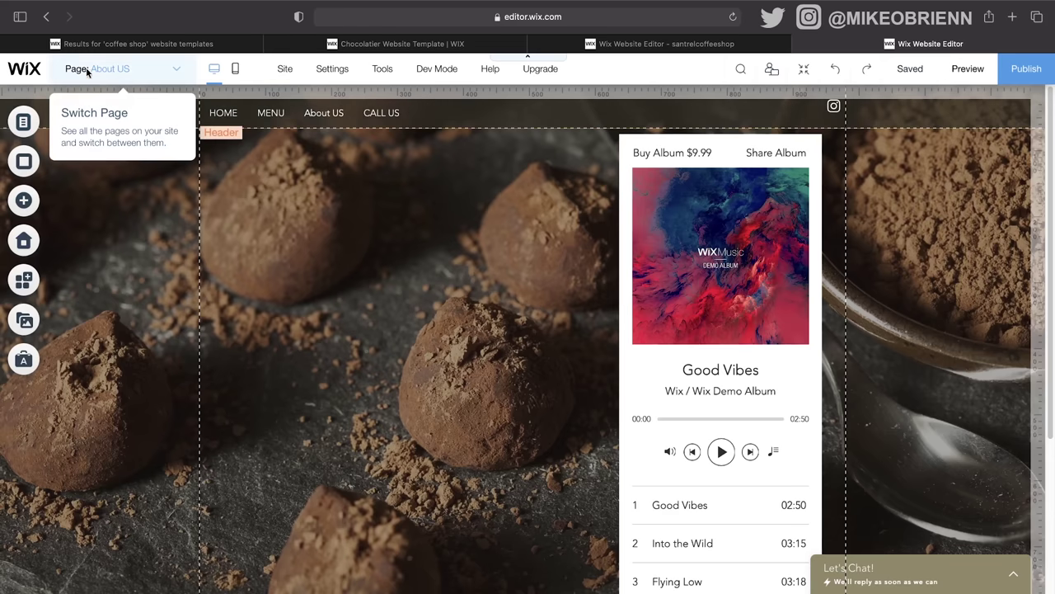
mouse_move(341, 80)
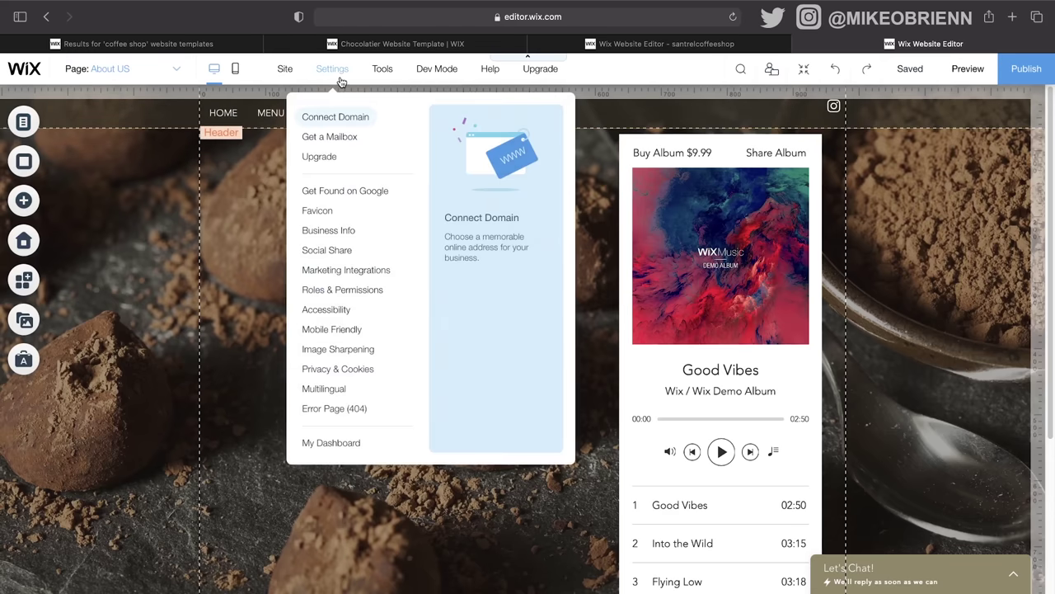
left_click(231, 235)
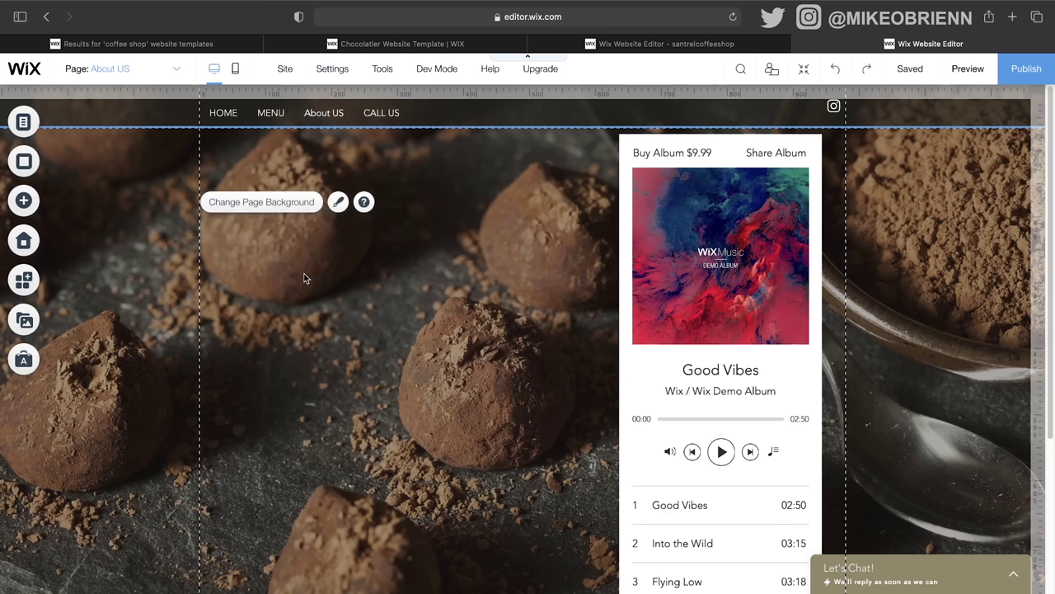
left_click(175, 74)
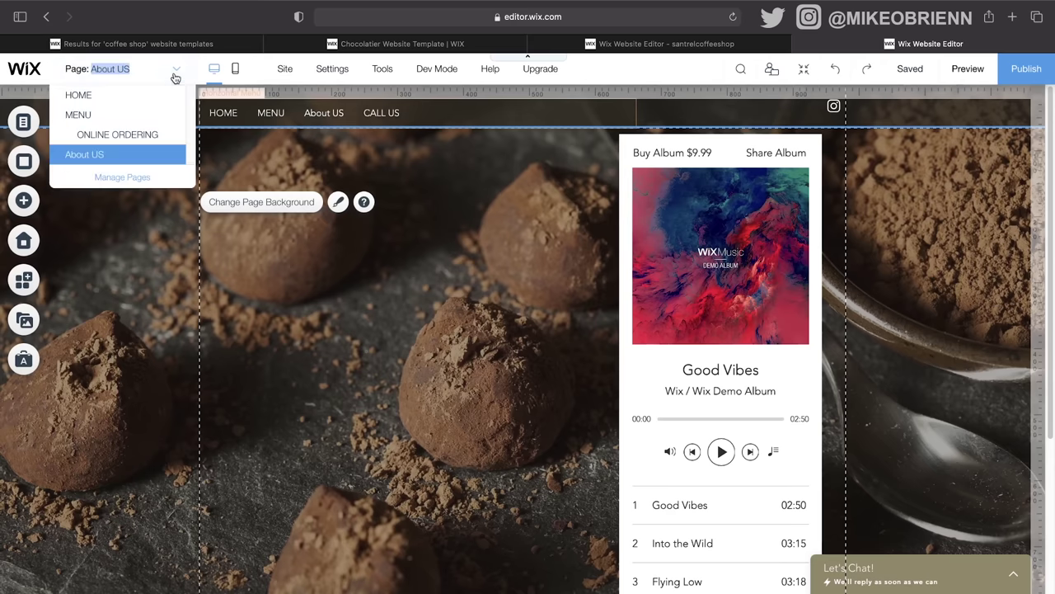
left_click(73, 115)
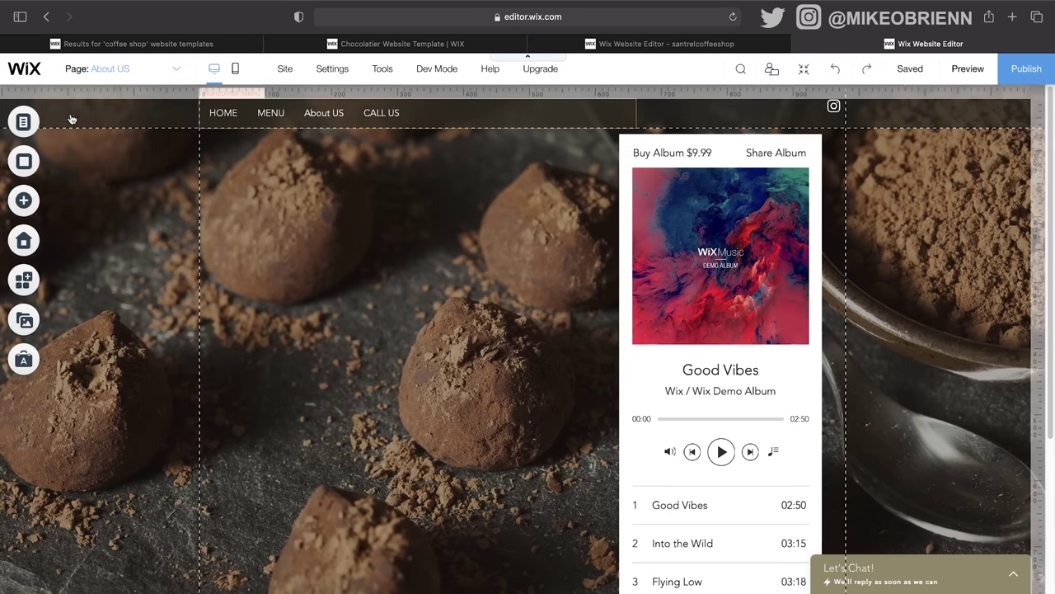
scroll(473, 373, "down", 5)
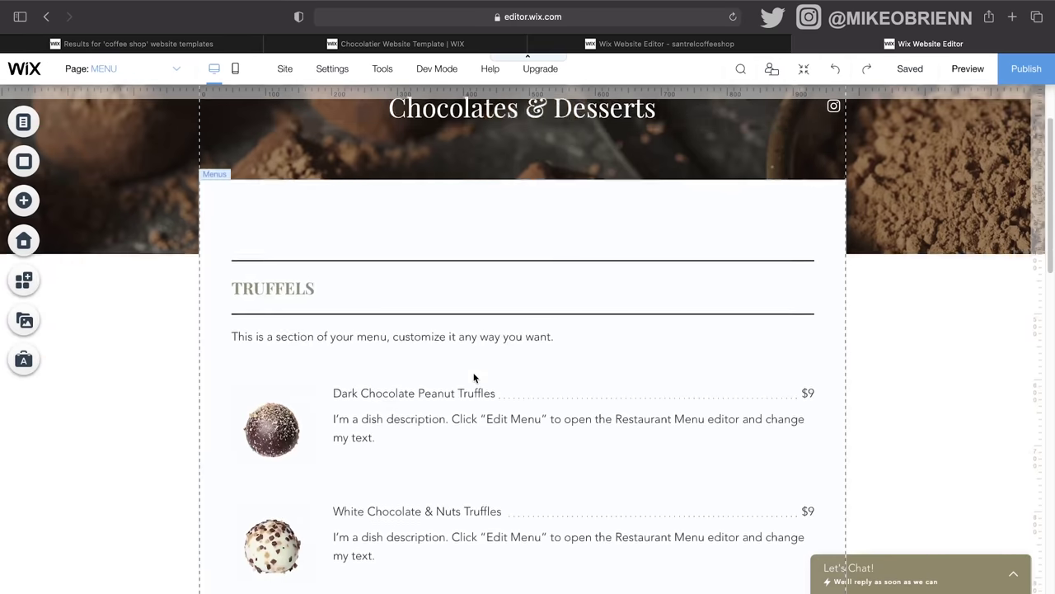
scroll(475, 378, "up", 3)
scroll(474, 378, "down", 5)
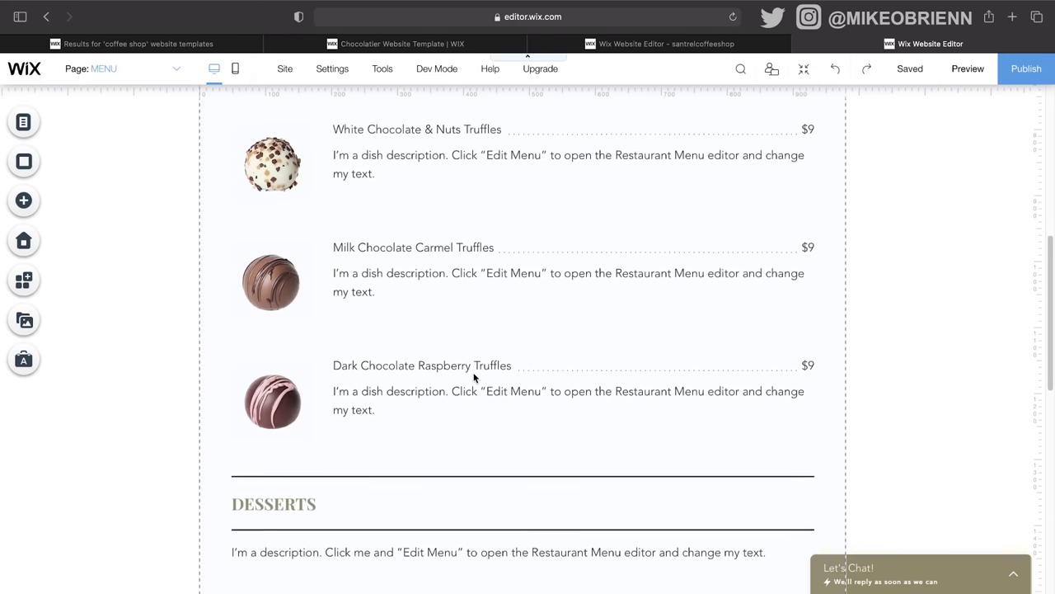
scroll(474, 378, "up", 5)
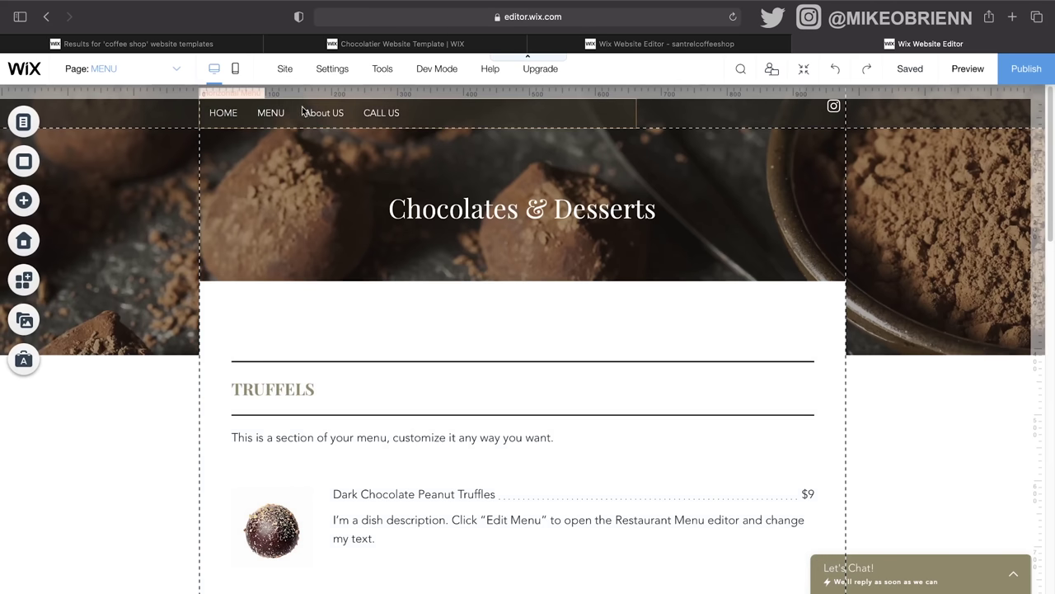
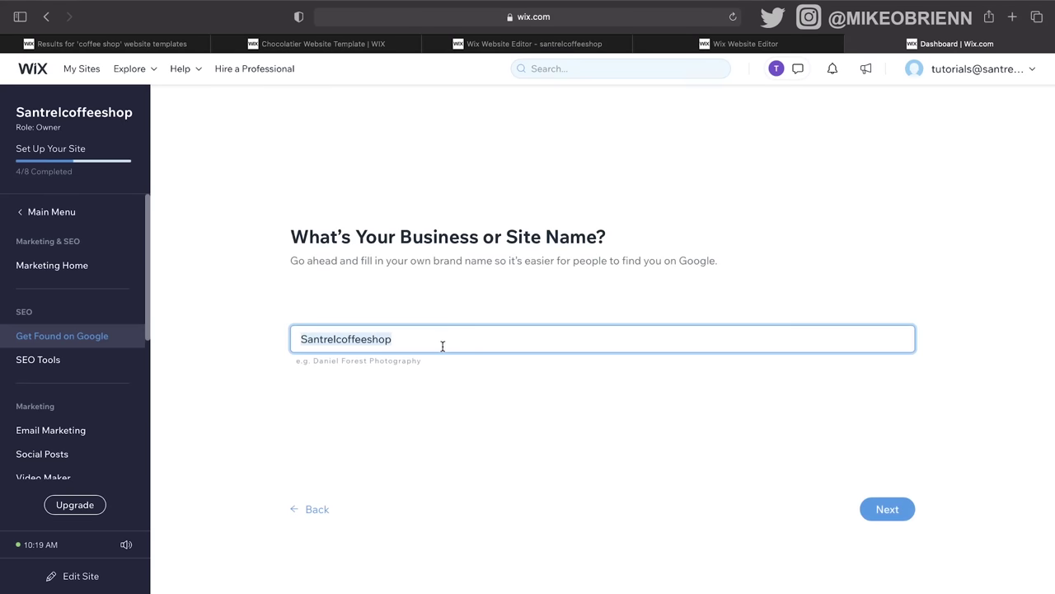
Step: Enter SANTREL COFFEE SHOP as the business name, with a physical location in North Philadelphia
type("SAN")
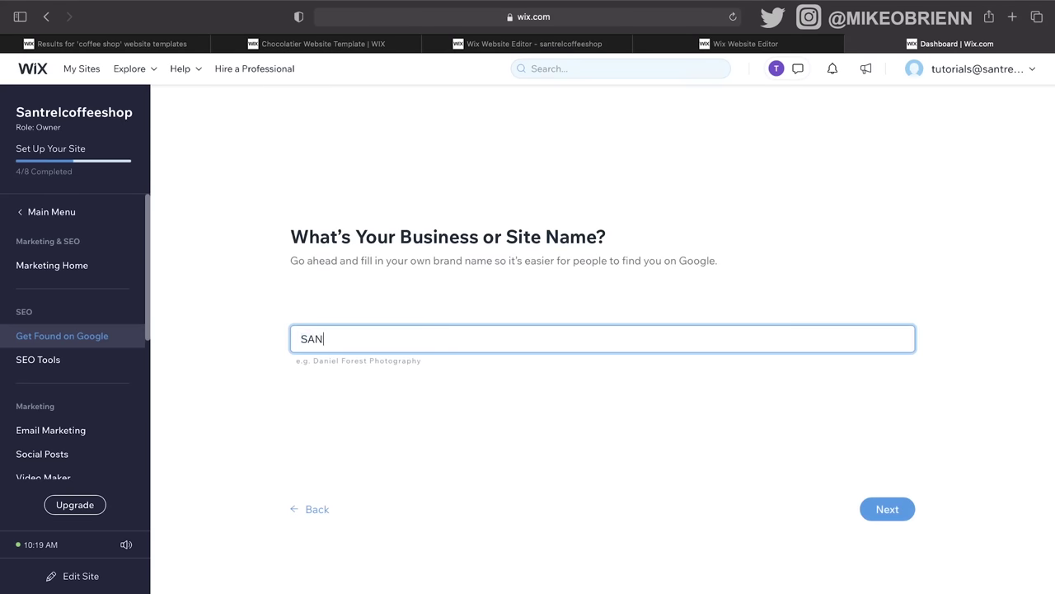
type("TREL COFFEE SHOP")
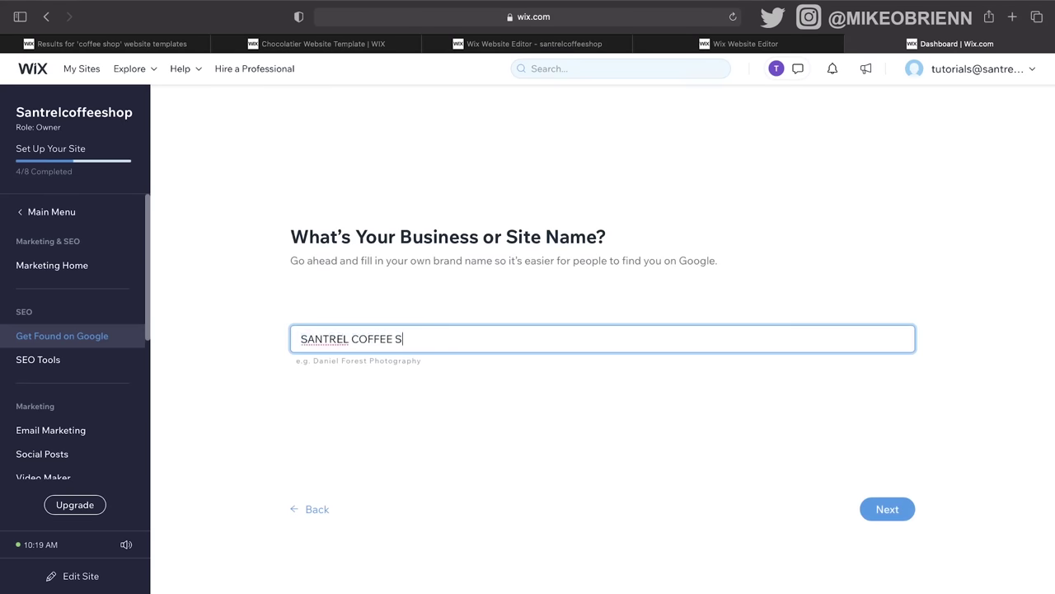
left_click(892, 509)
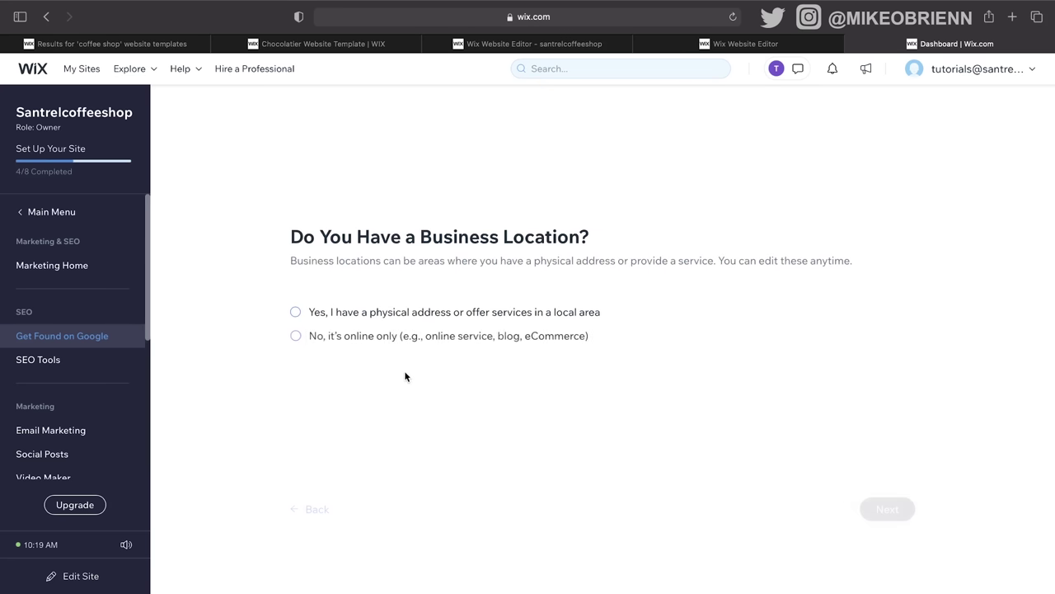
left_click(355, 341)
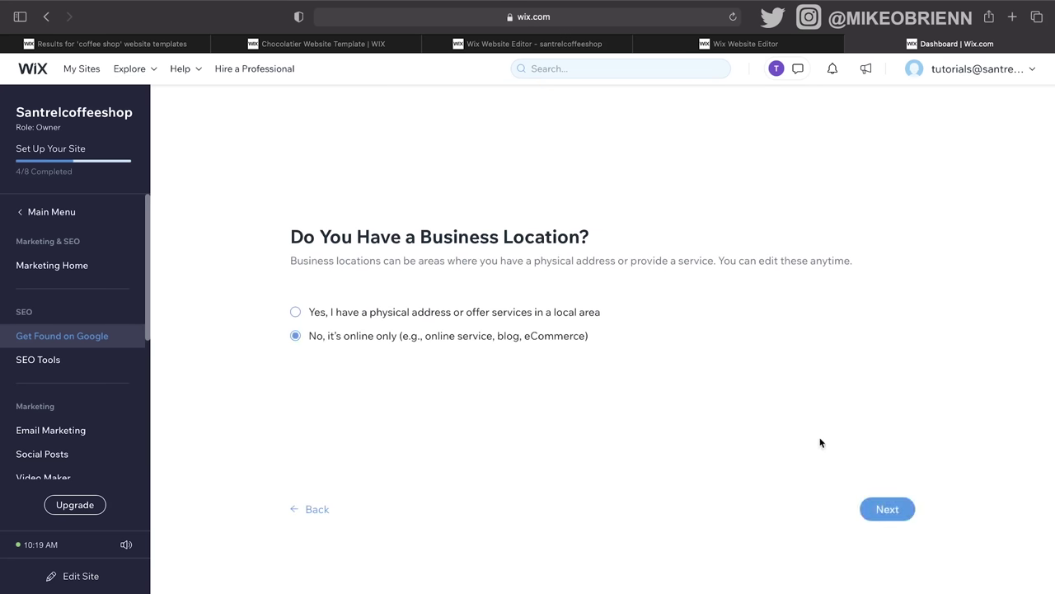
left_click(583, 313)
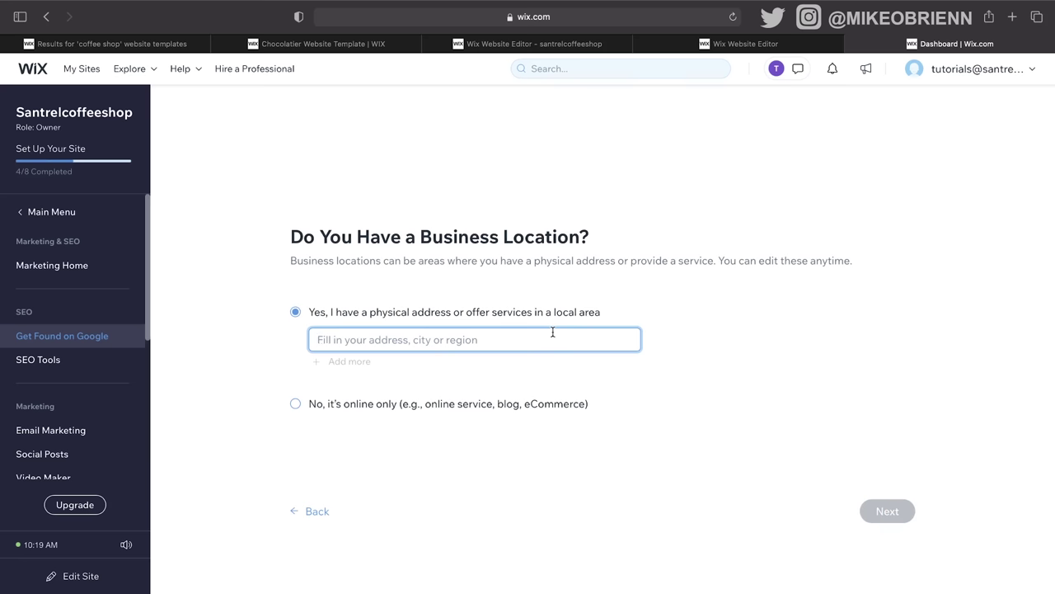
type("NORTH PHI")
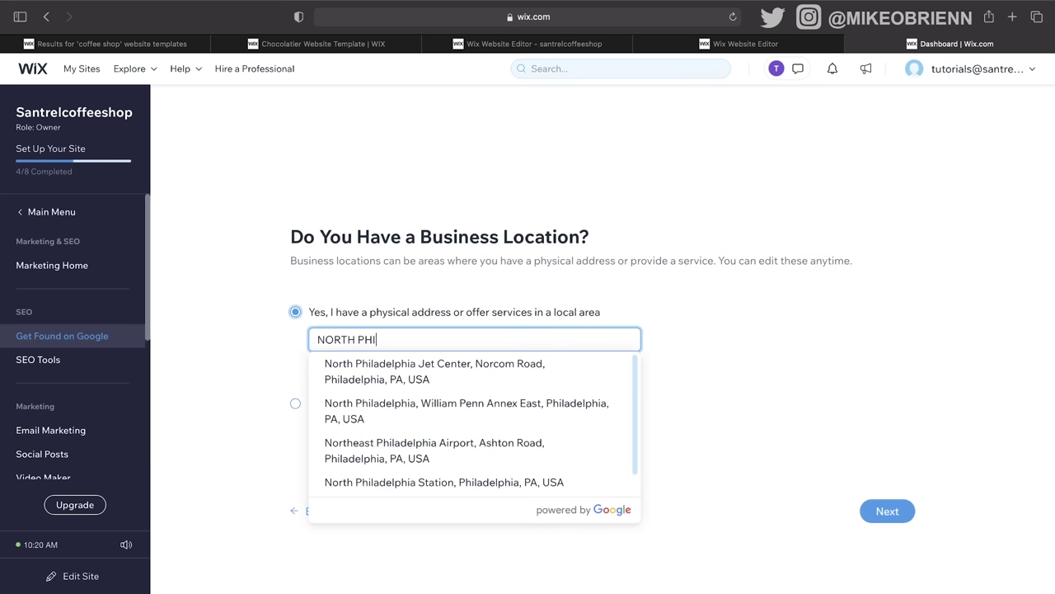
left_click(468, 423)
left_click(888, 511)
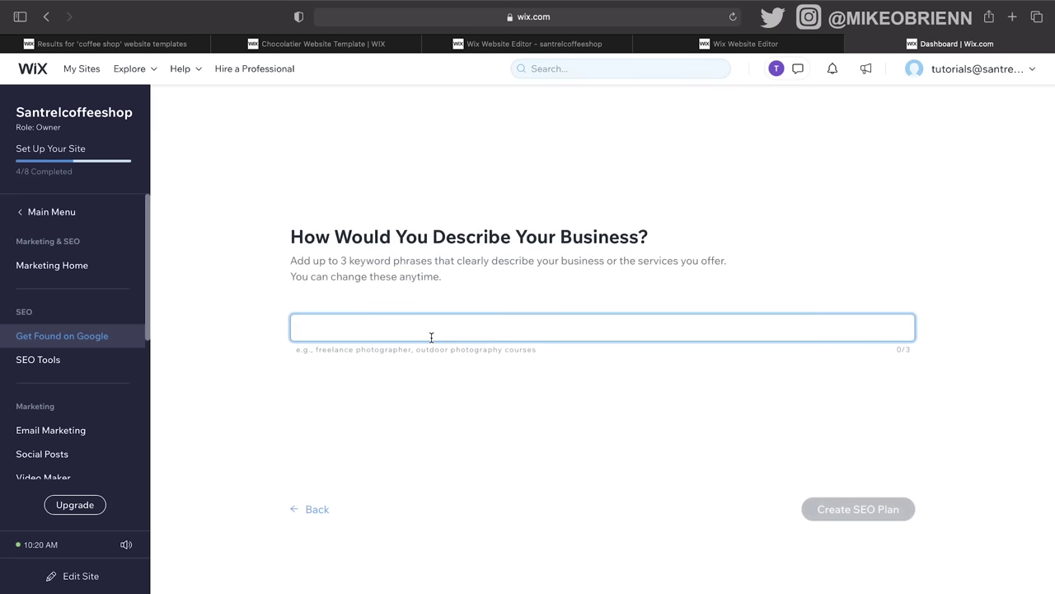
Step: Add the keyword WE MAKE COFFEE and generate the SEO plan
type("WE MAKE COFFEE")
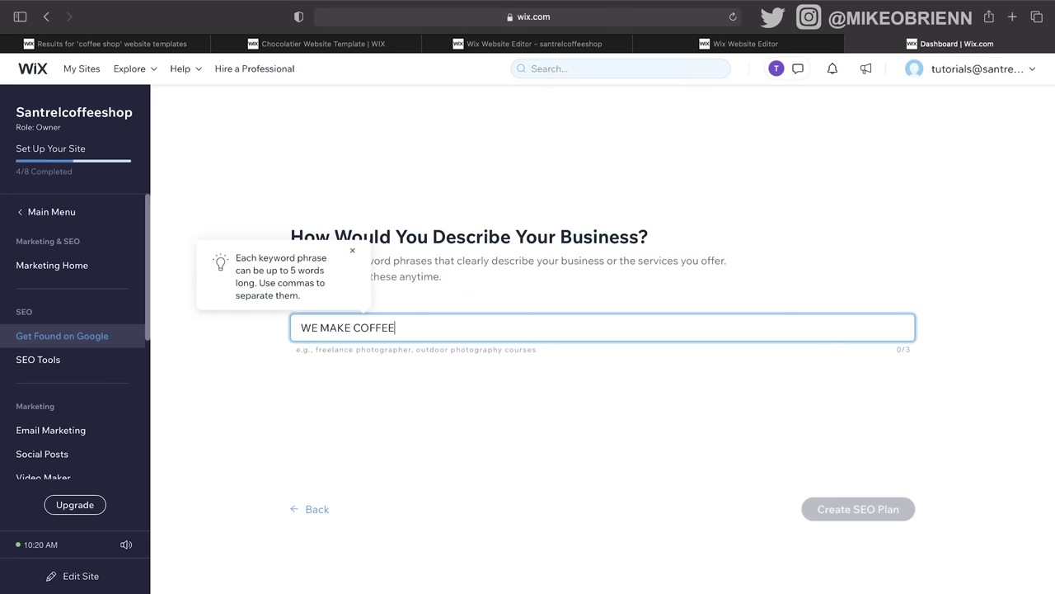
key("Return")
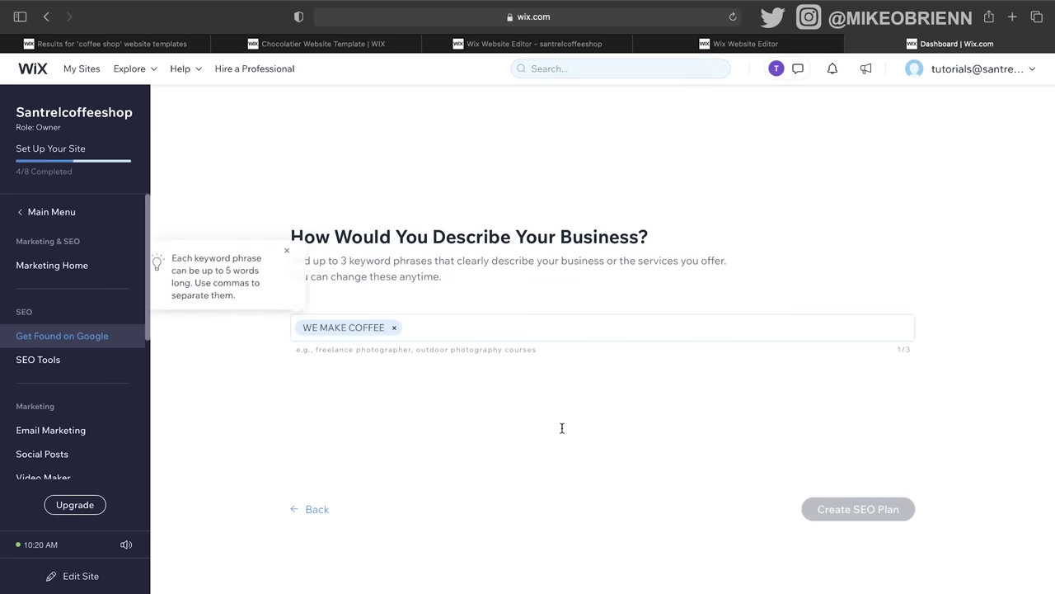
left_click(884, 509)
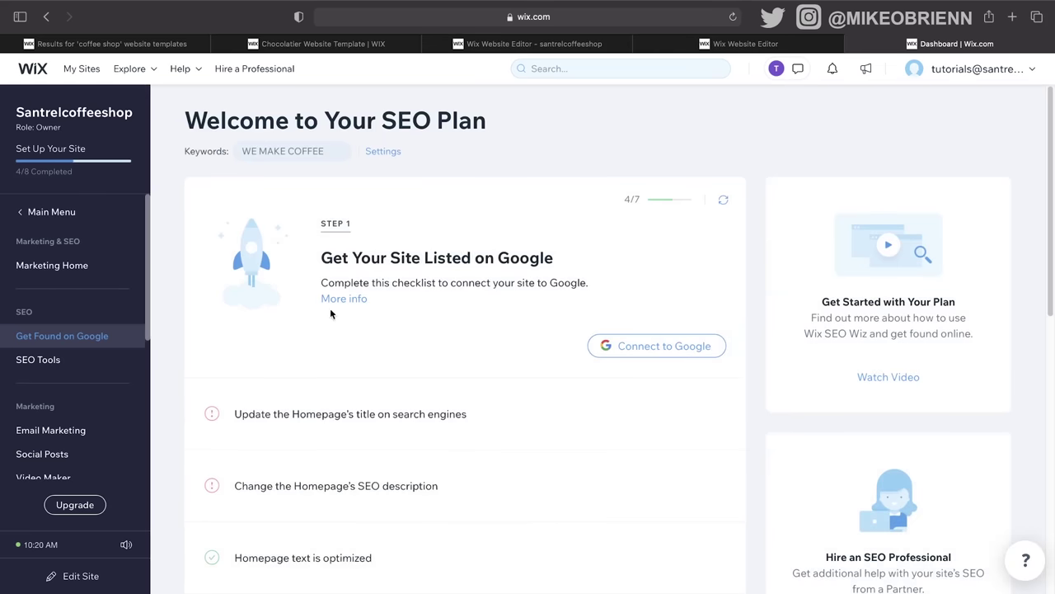
Step: Expand the 'Change the Homepage's SEO description' task and read its requirements and instructions
scroll(339, 339, "down", 1)
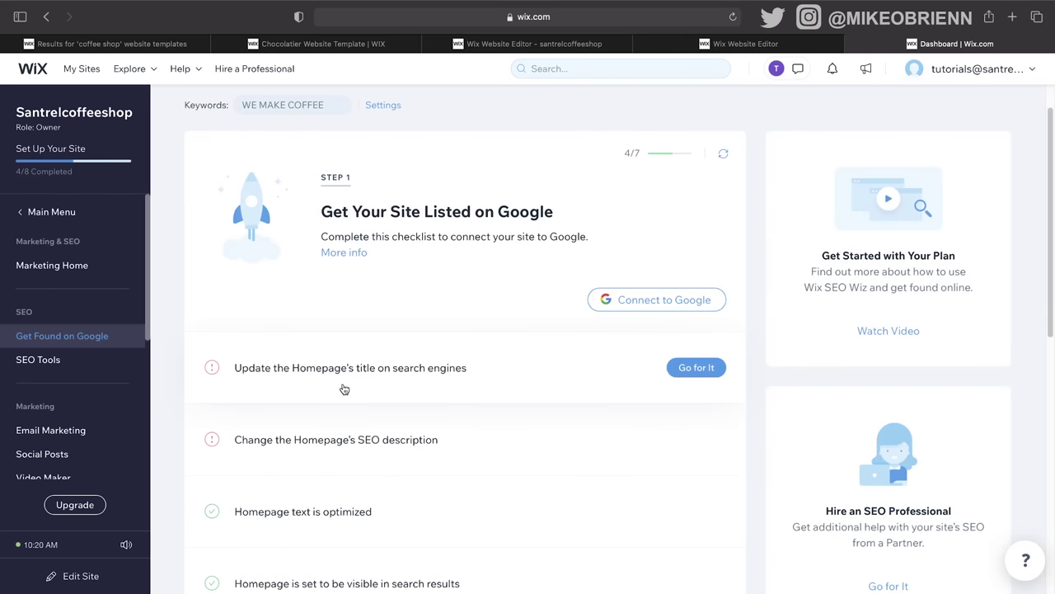
scroll(479, 462, "down", 1)
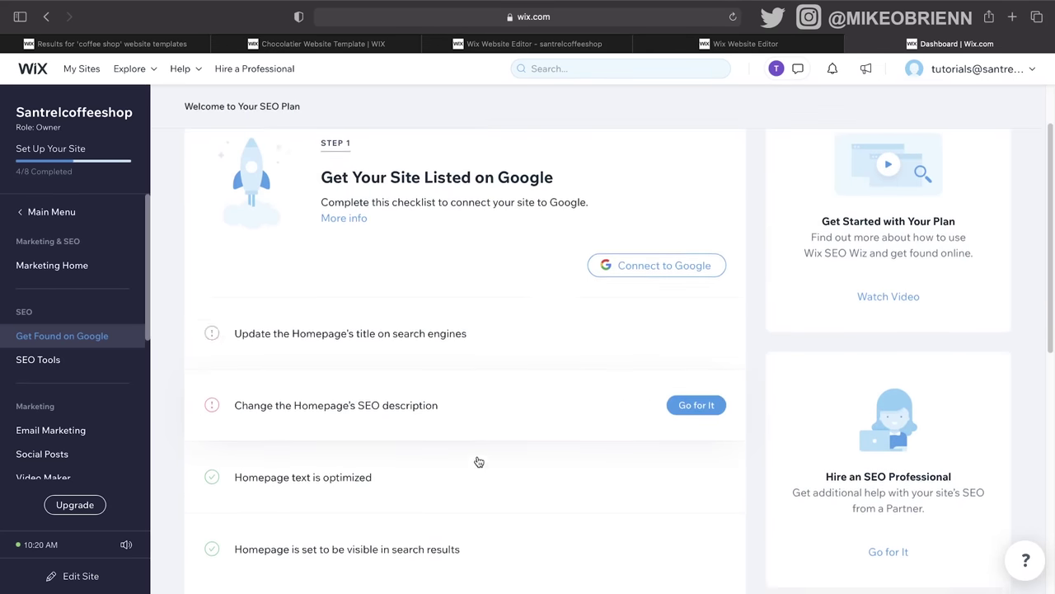
scroll(474, 429, "down", 9)
scroll(468, 423, "up", 7)
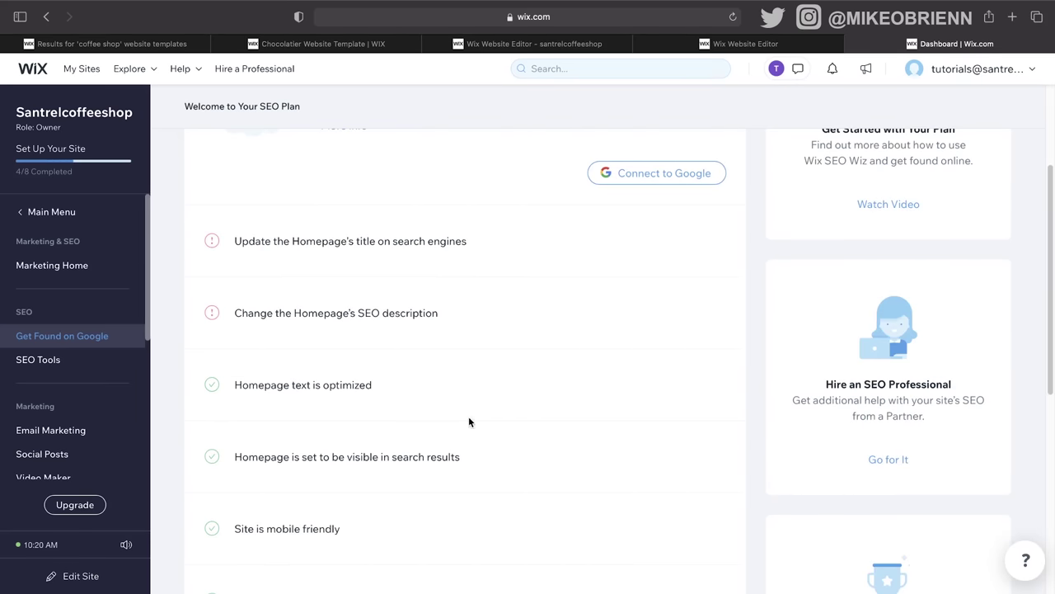
left_click(711, 318)
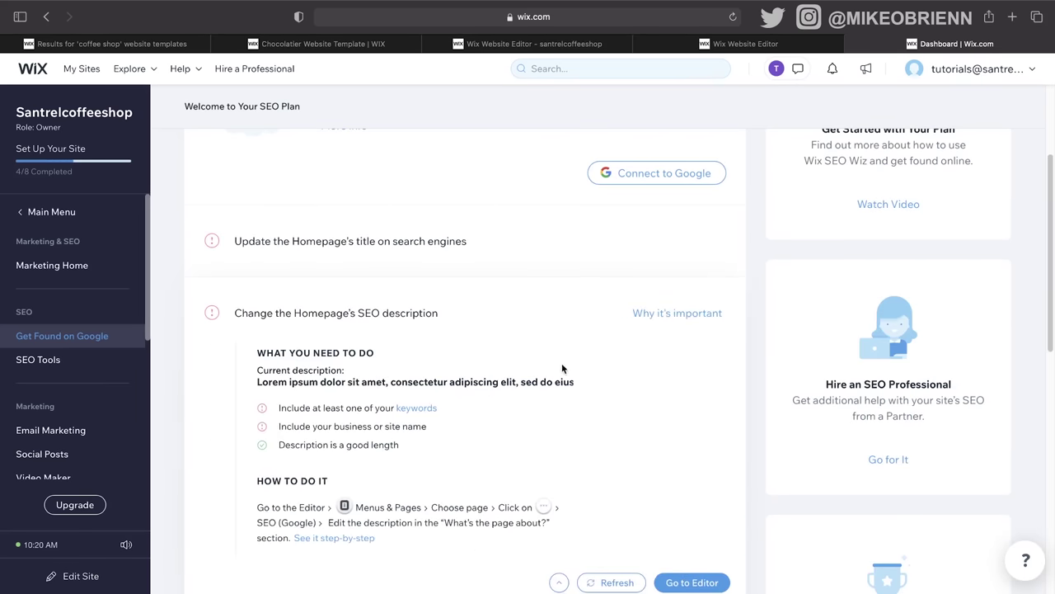
scroll(527, 396, "down", 3)
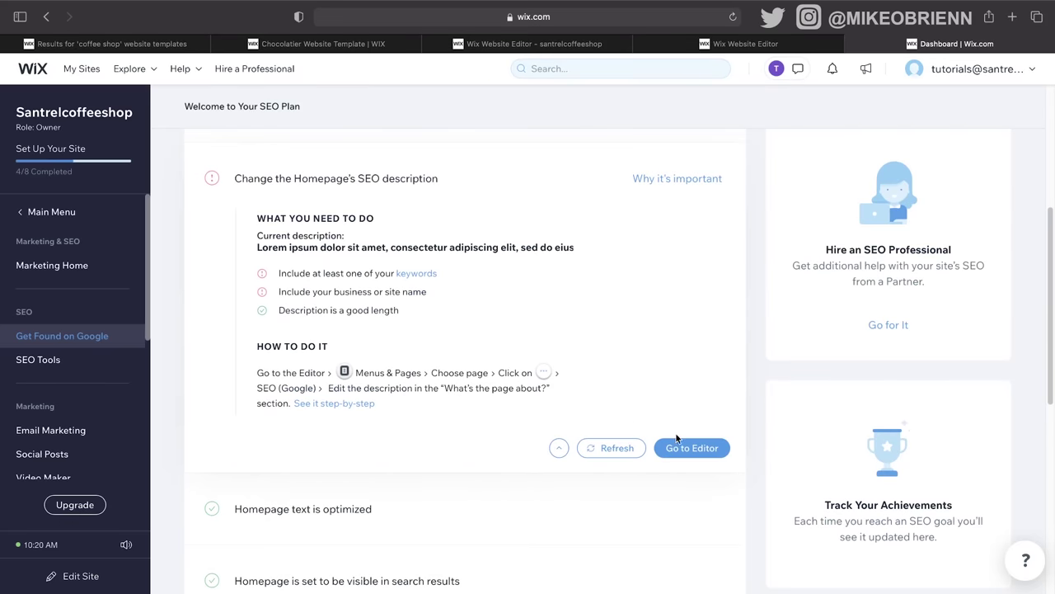
scroll(562, 330, "up", 7)
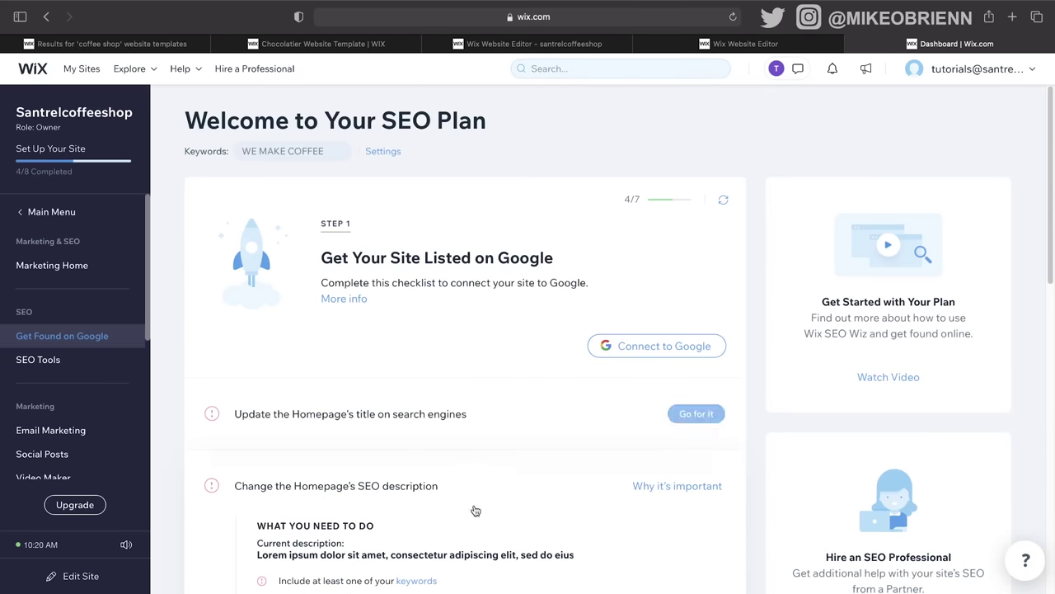
scroll(475, 510, "down", 10)
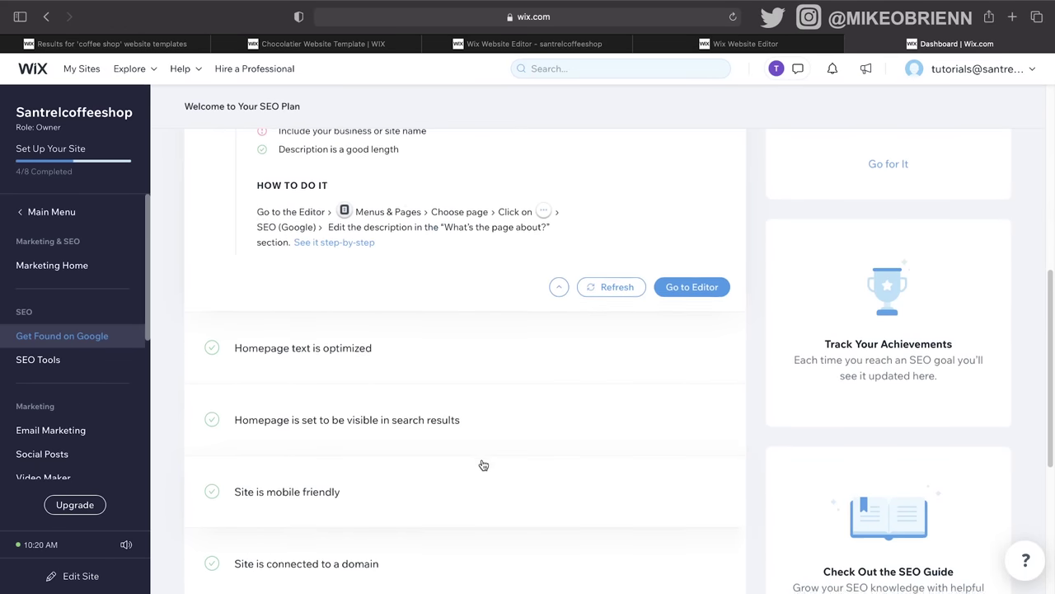
scroll(483, 465, "down", 7)
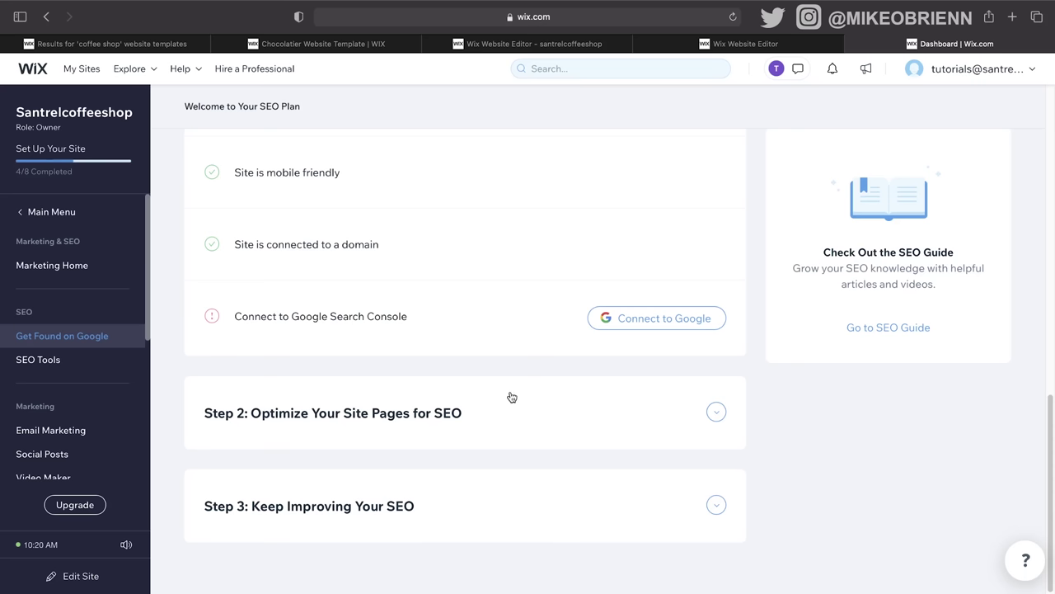
scroll(519, 396, "up", 3)
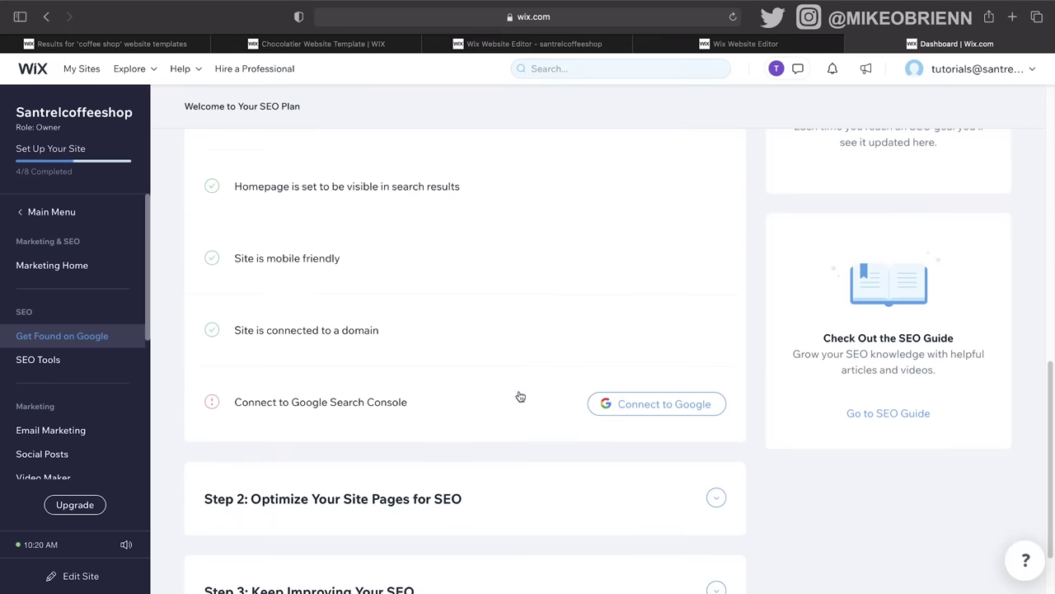
scroll(538, 336, "up", 5)
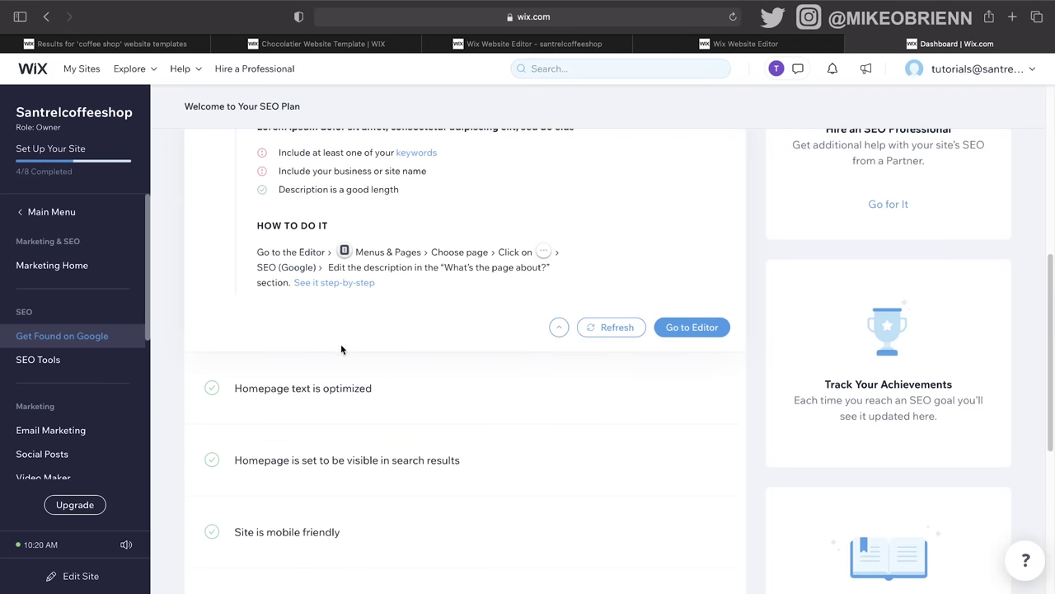
Step: Go to My Sites, check the Website Editor tab, then return to the My Sites list
left_click(82, 70)
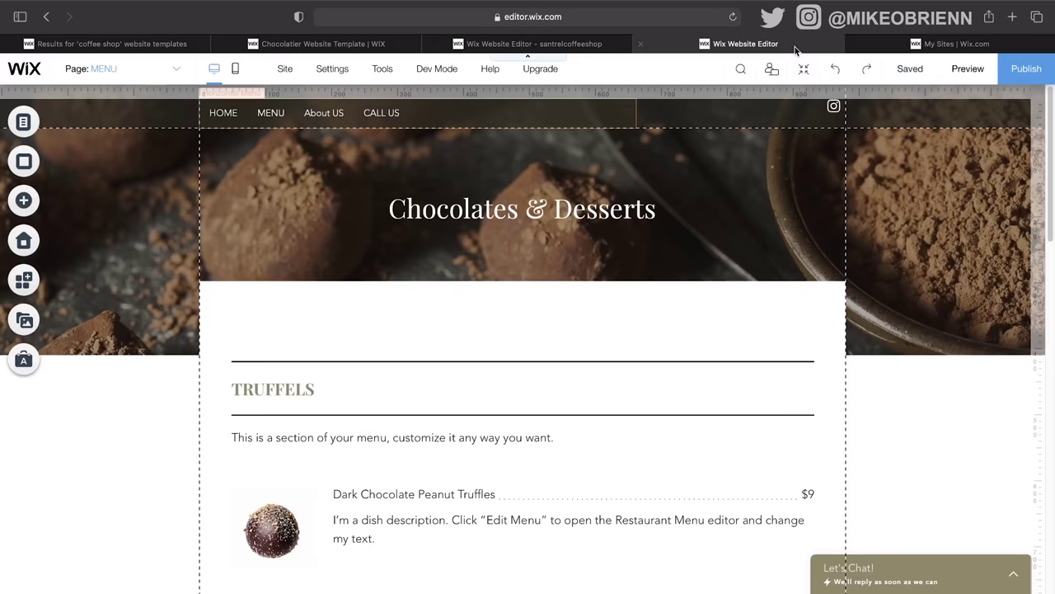
left_click(795, 50)
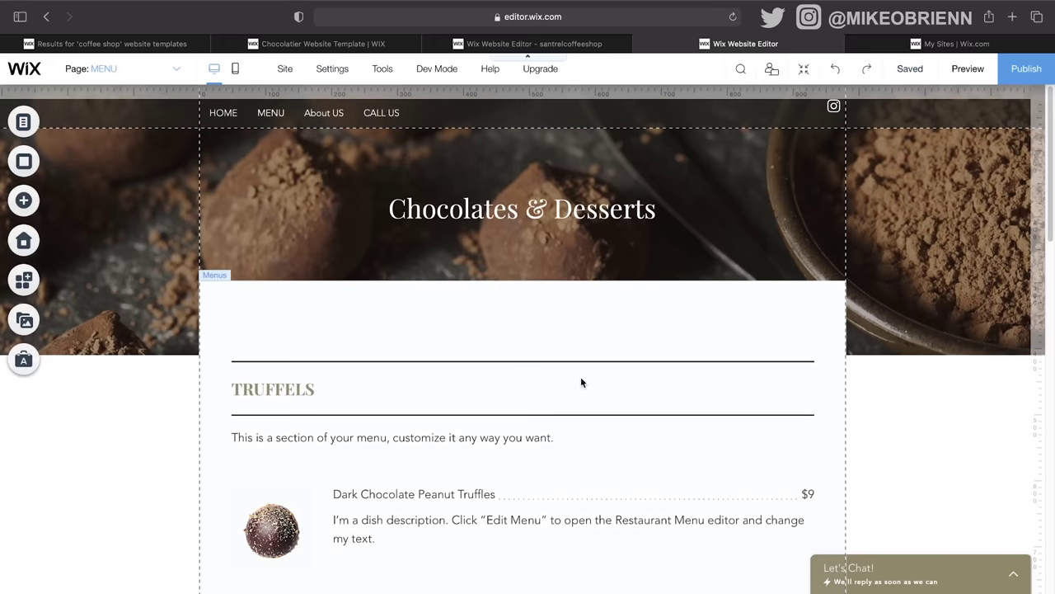
left_click(952, 44)
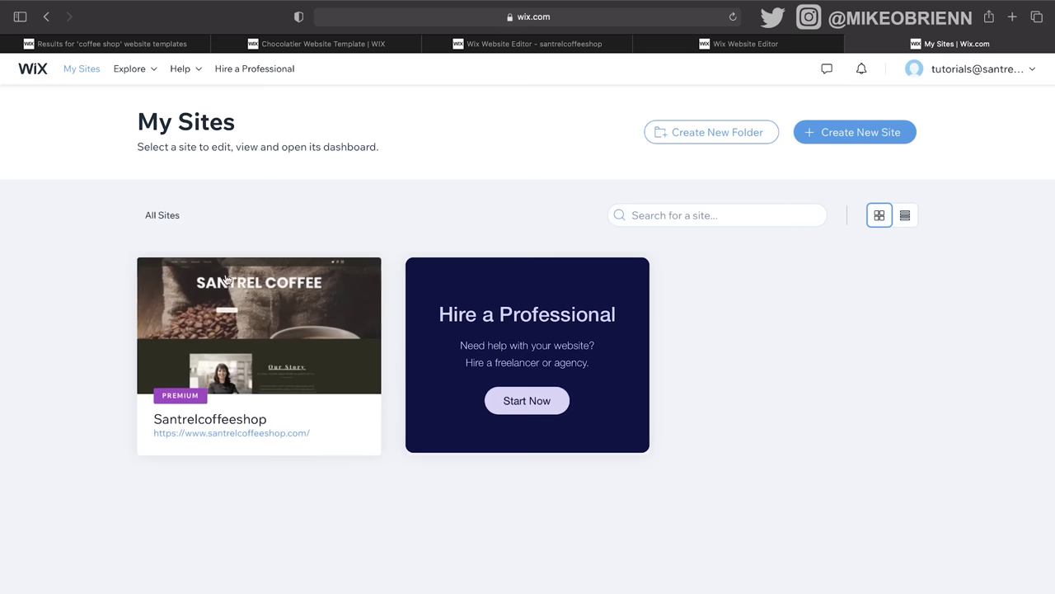
Step: Open the Santrelcoffeeshop dashboard via Select & Edit Site, then go to the Music Library
mouse_move(212, 382)
left_click(274, 325)
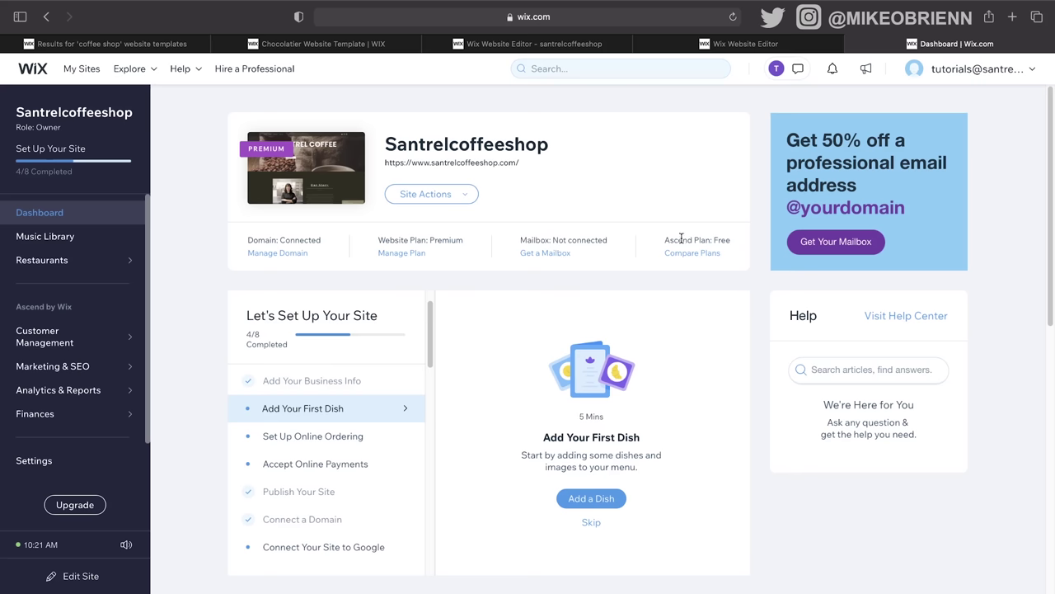
scroll(534, 320, "down", 5)
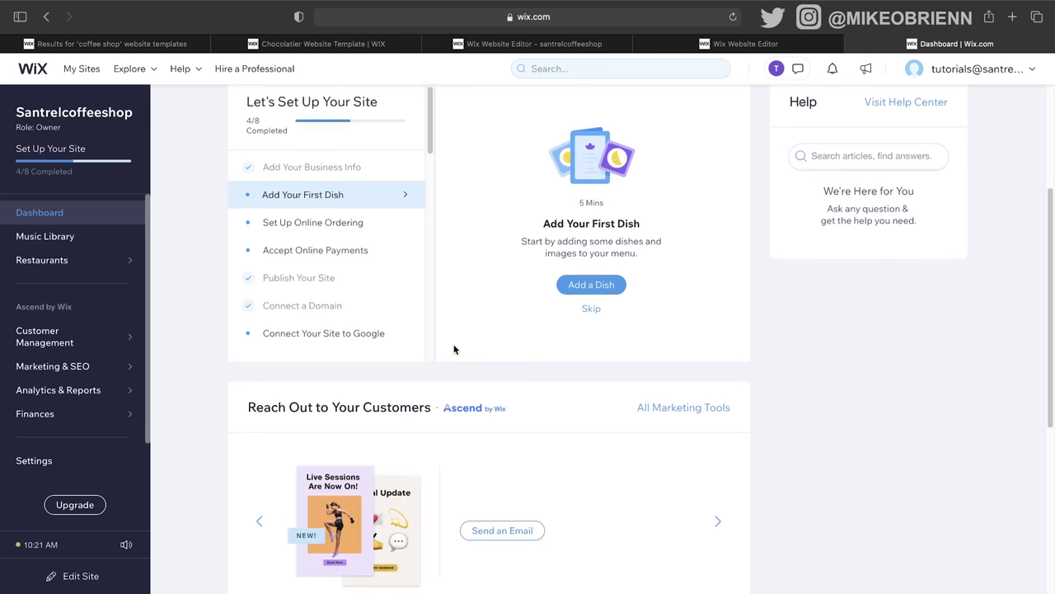
scroll(454, 349, "up", 3)
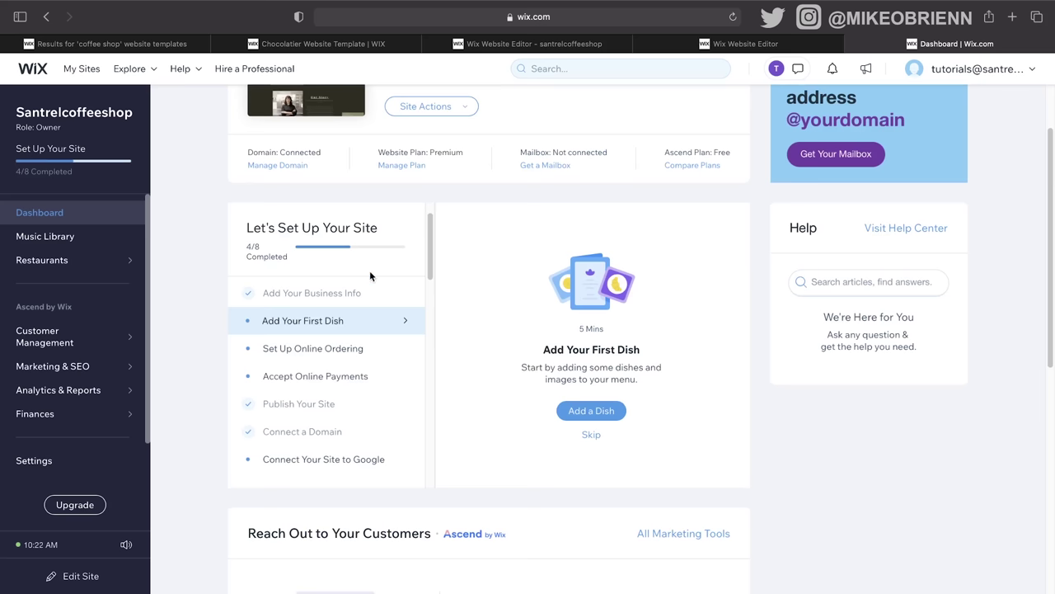
left_click(94, 250)
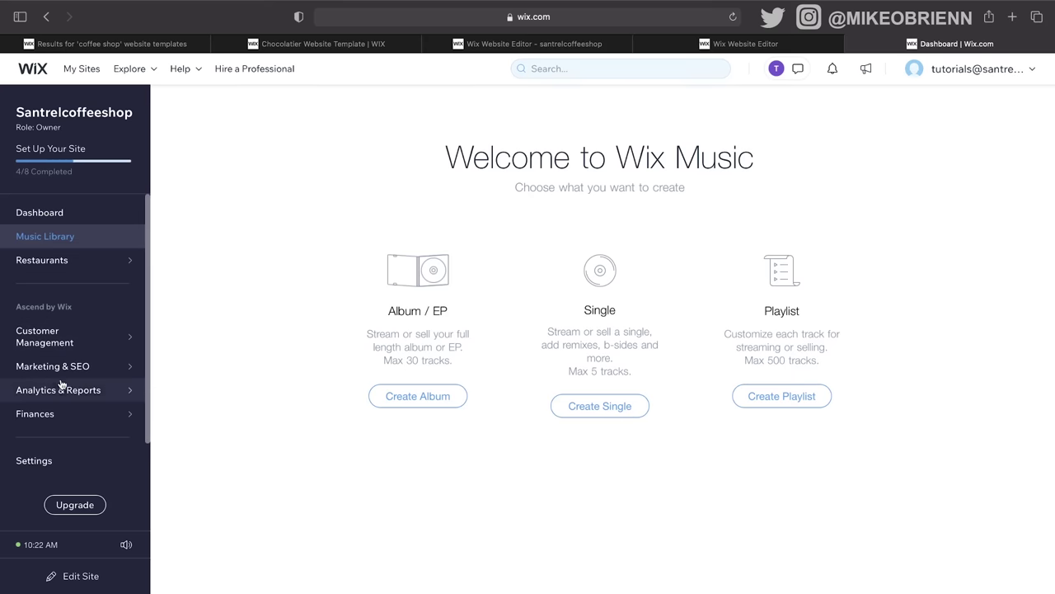
Step: Open Email Marketing under Marketing & SEO, then return the sidebar to the main menu
mouse_move(70, 341)
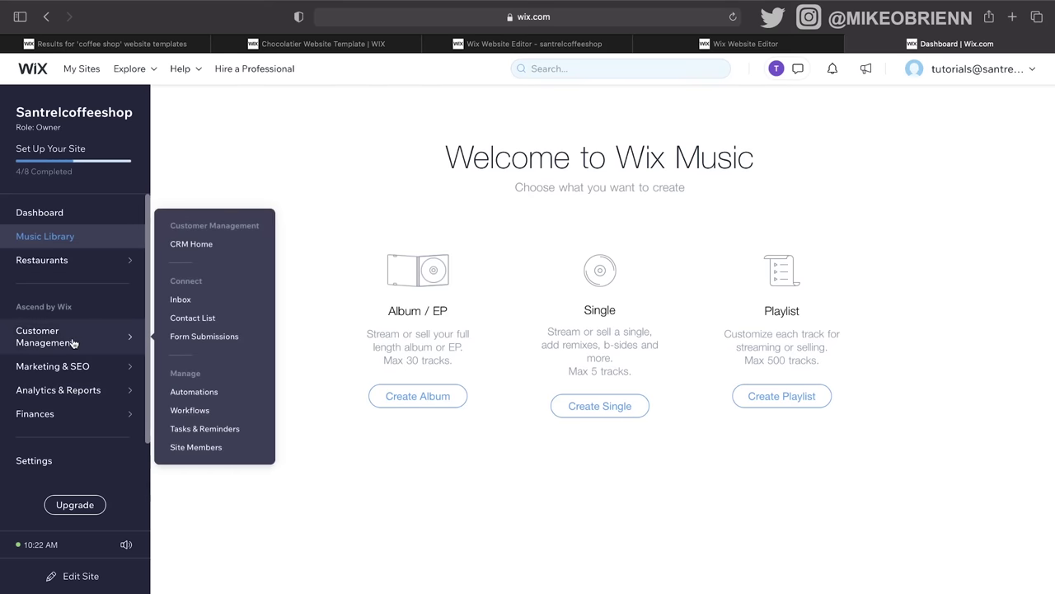
mouse_move(64, 369)
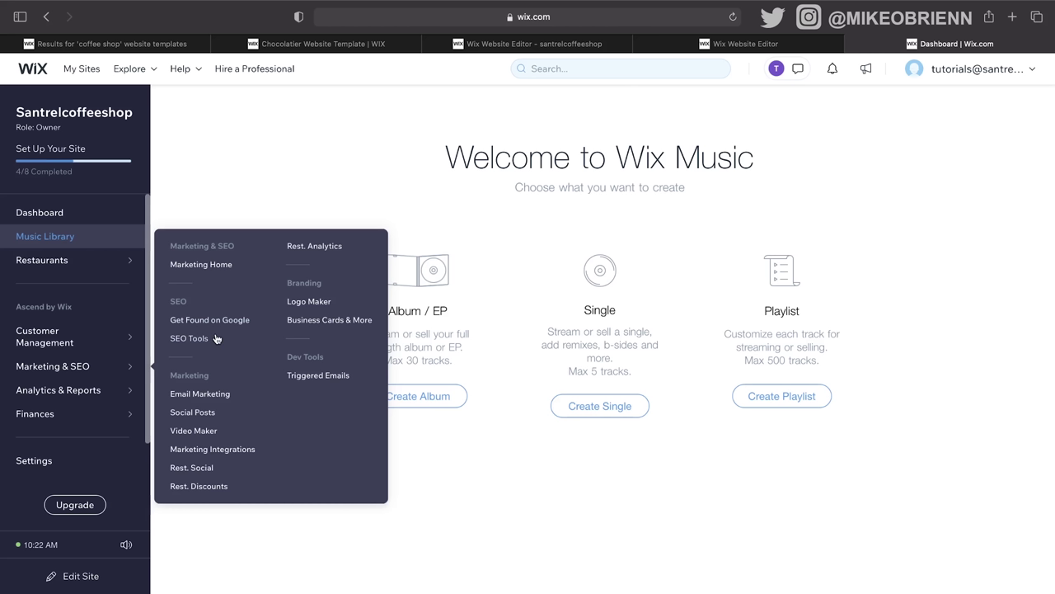
left_click(216, 393)
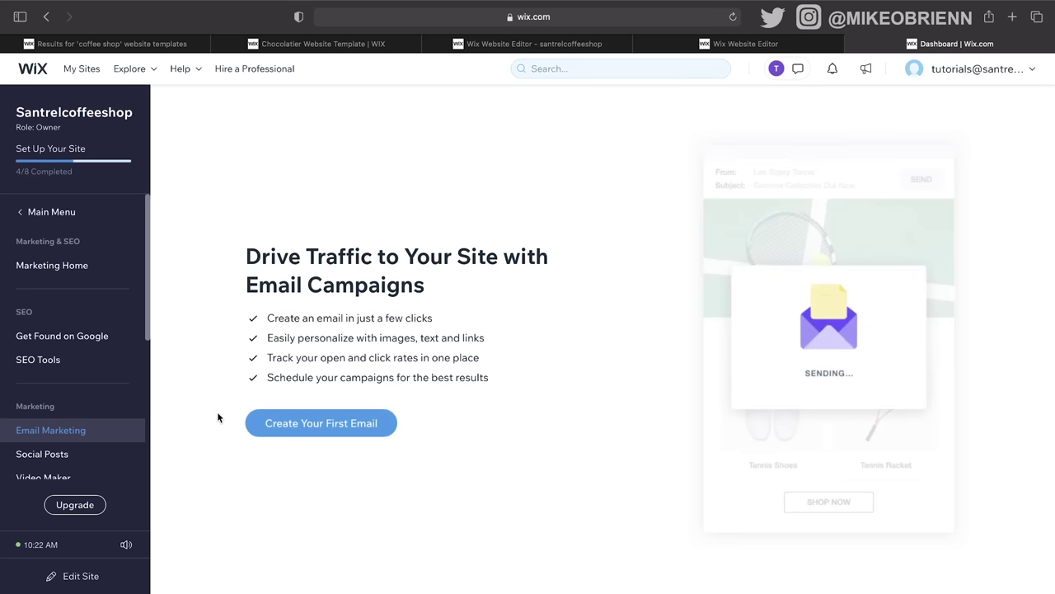
left_click(63, 217)
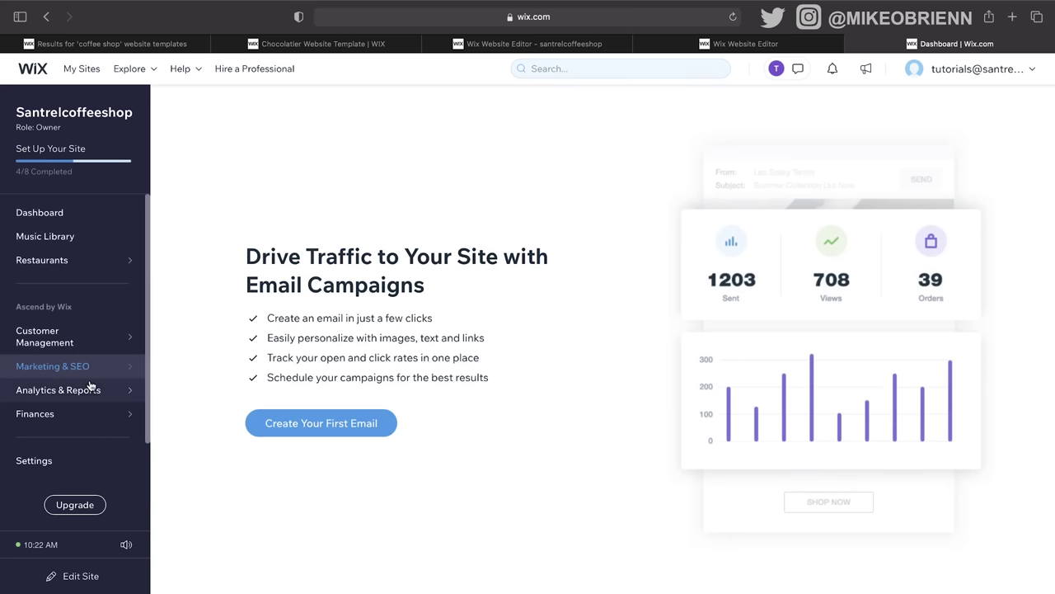
mouse_move(89, 392)
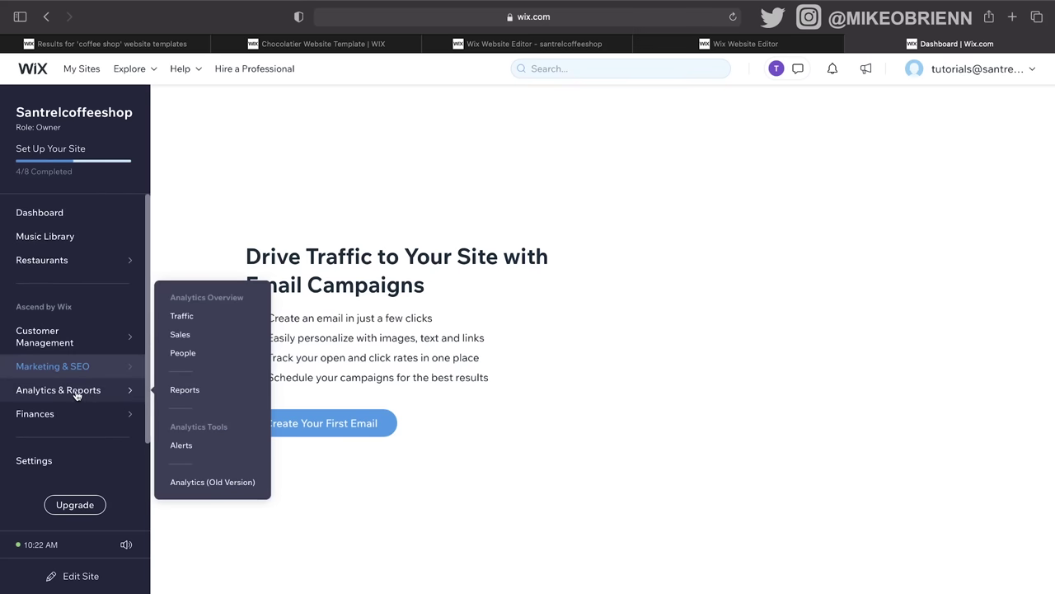
Step: View the Traffic analytics overview, then the Sales Overview under Analytics
left_click(82, 393)
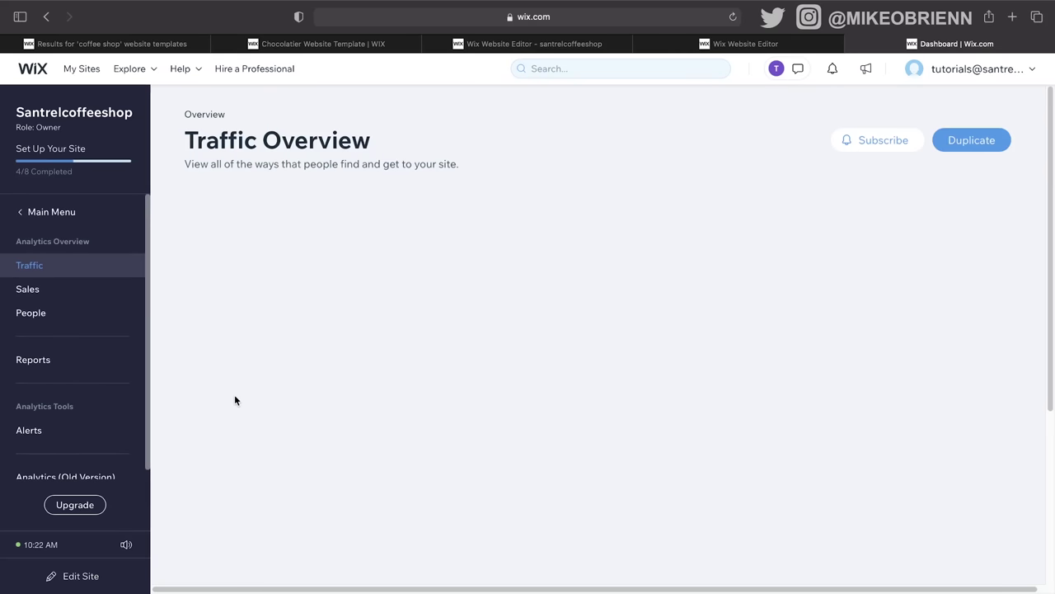
left_click(116, 295)
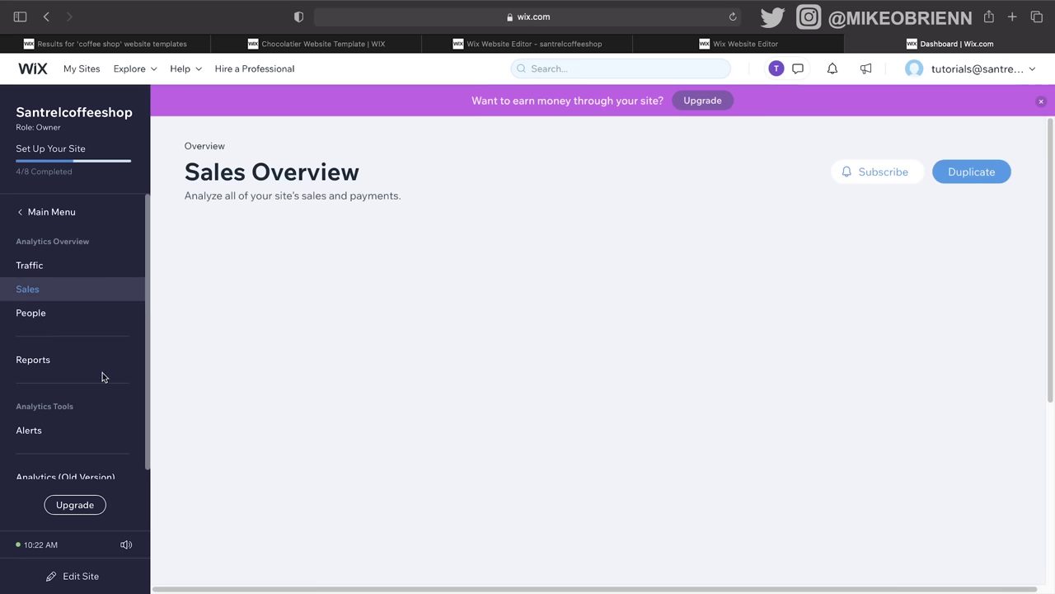
scroll(103, 410, "down", 1)
scroll(102, 410, "down", 1)
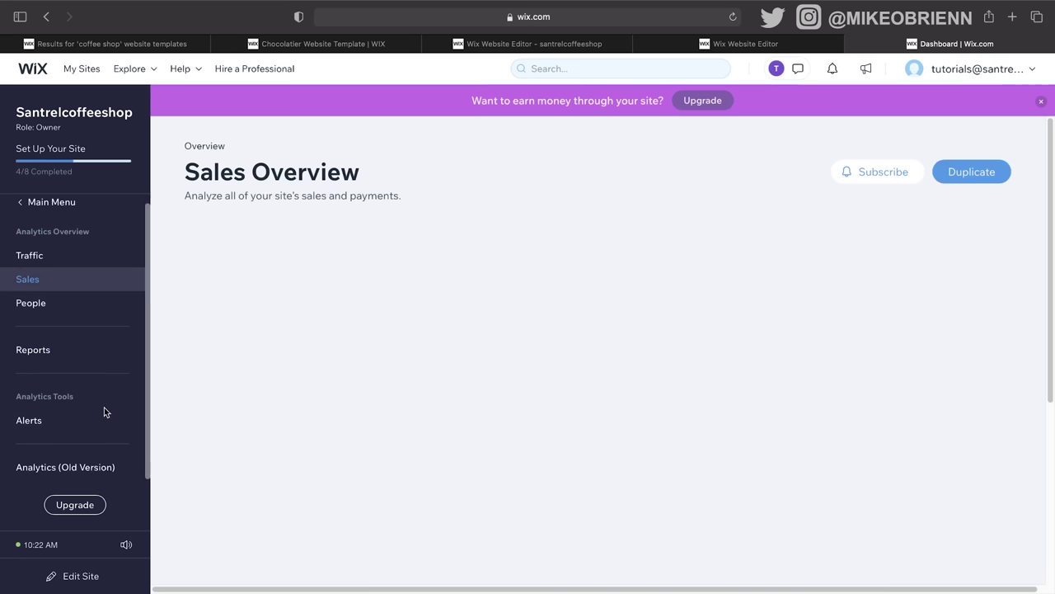
Step: Return the sidebar to the main menu and scroll down its items
left_click(70, 210)
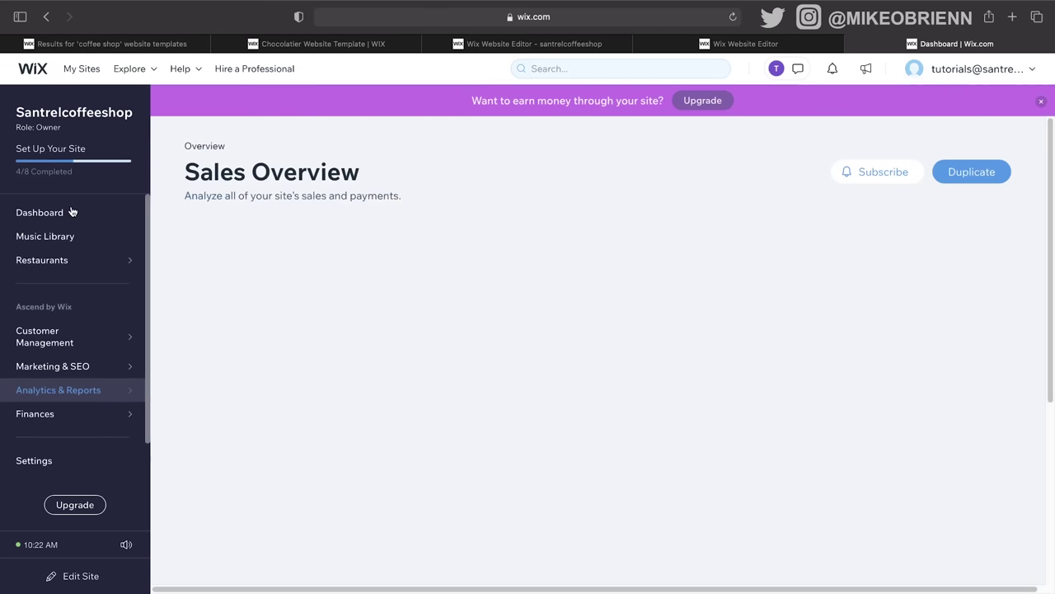
scroll(92, 388, "down", 2)
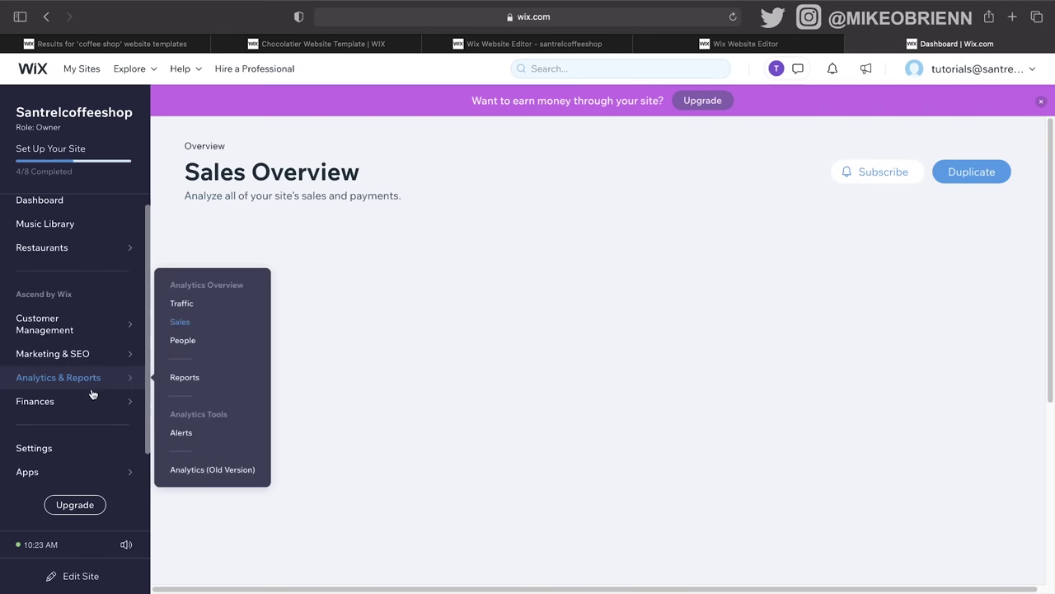
mouse_move(120, 400)
scroll(105, 410, "down", 1)
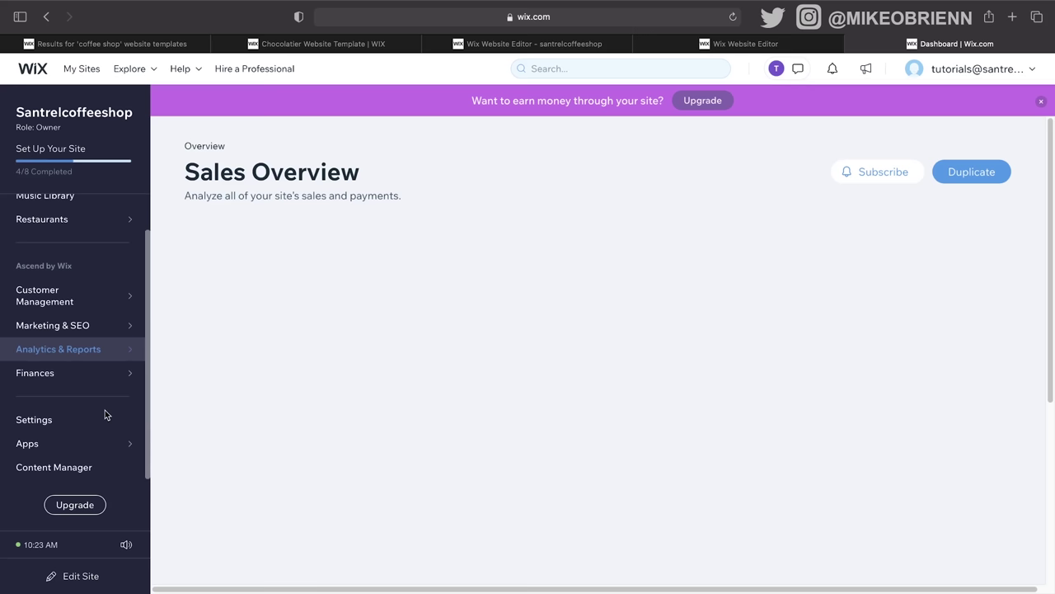
Step: Open site Settings and view Roles & Permissions, which lists only the site owner
mouse_move(69, 456)
mouse_move(70, 350)
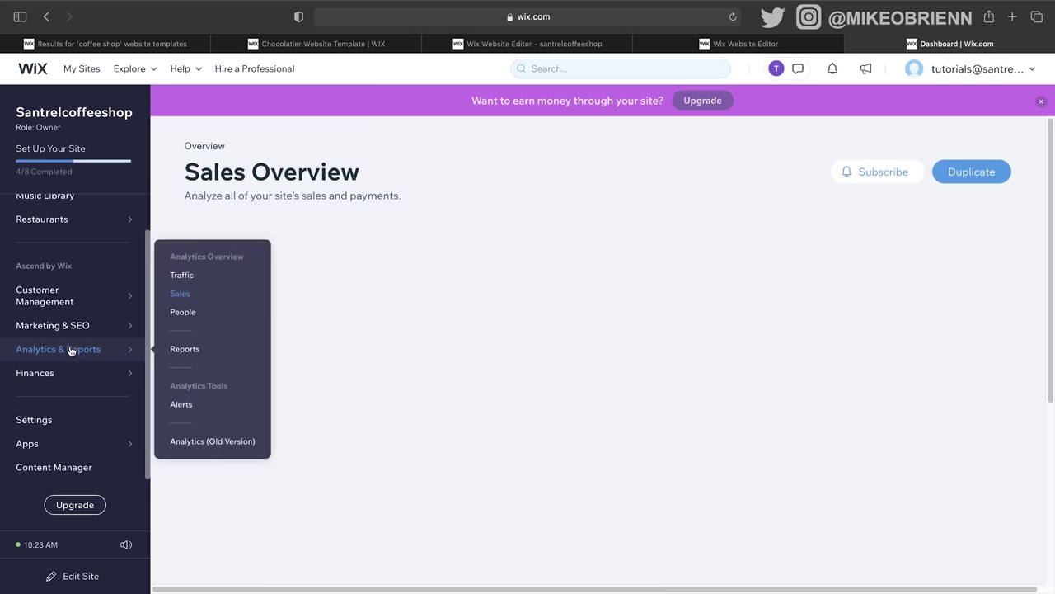
left_click(77, 417)
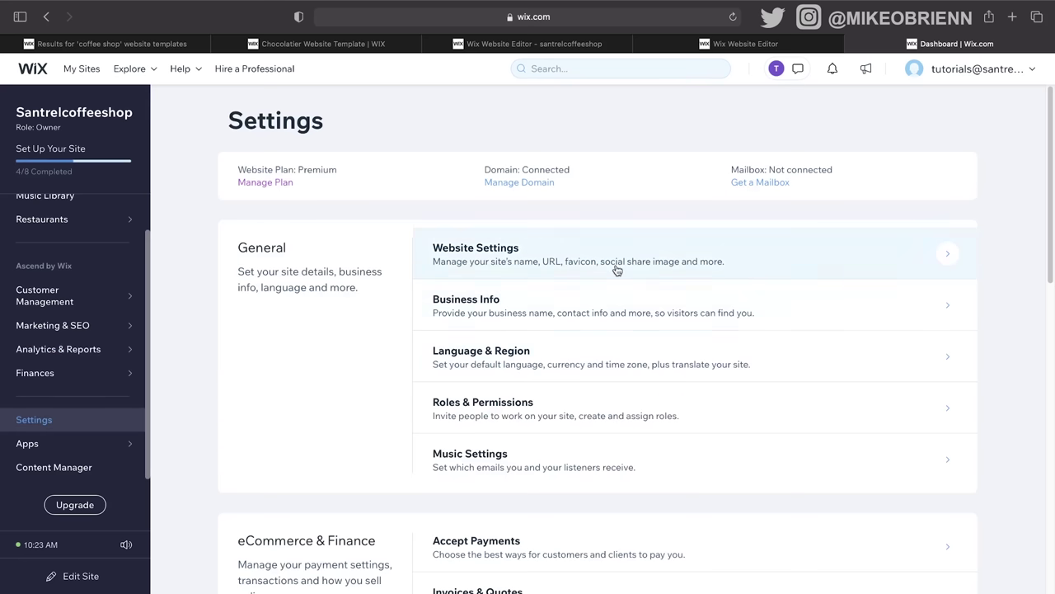
scroll(701, 303, "down", 3)
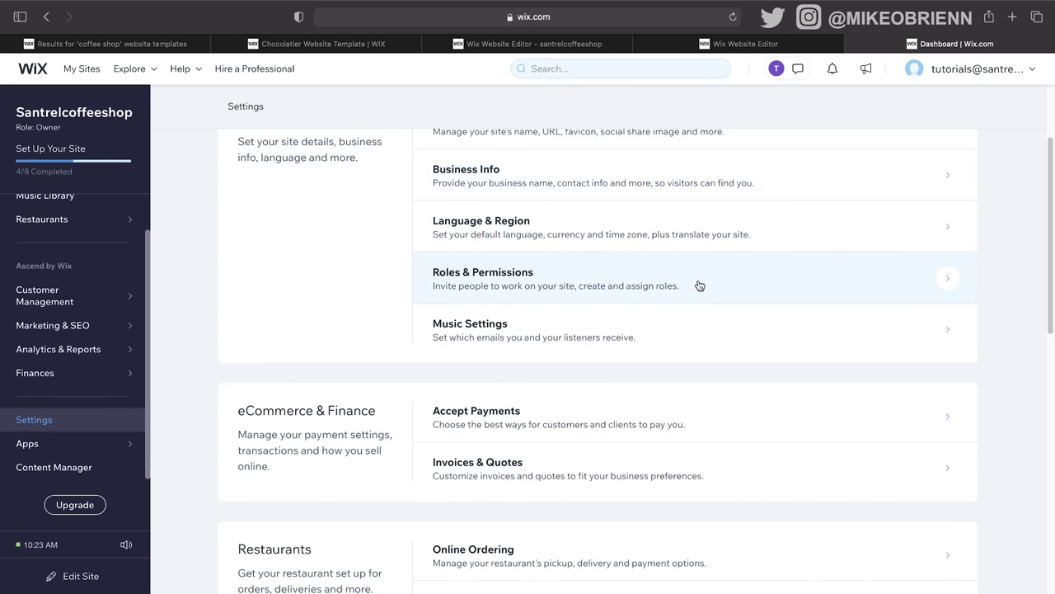
left_click(699, 285)
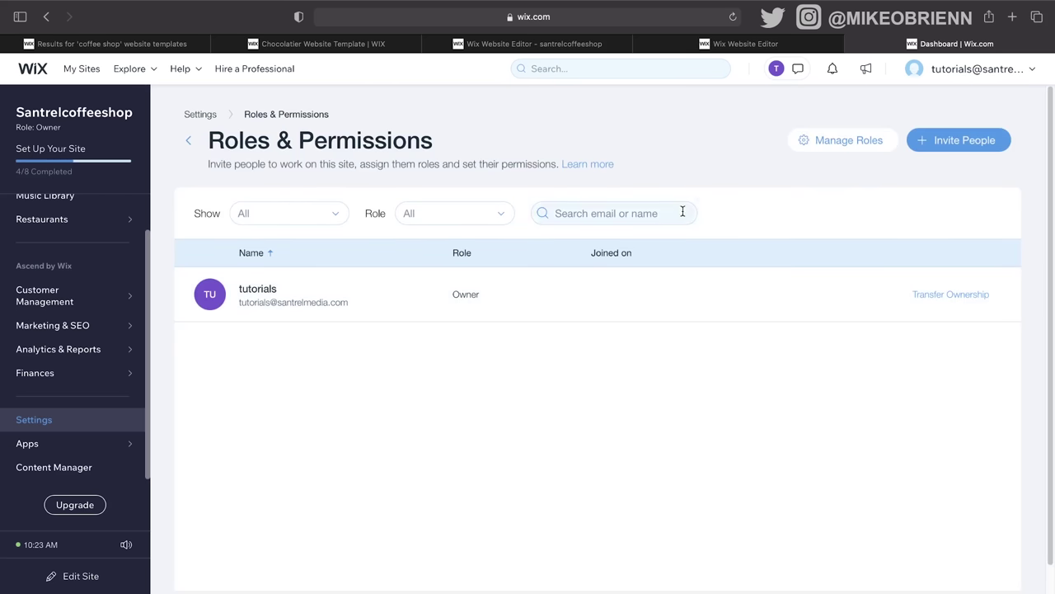
Step: Go back to the Settings overview and open Business Info
left_click(74, 431)
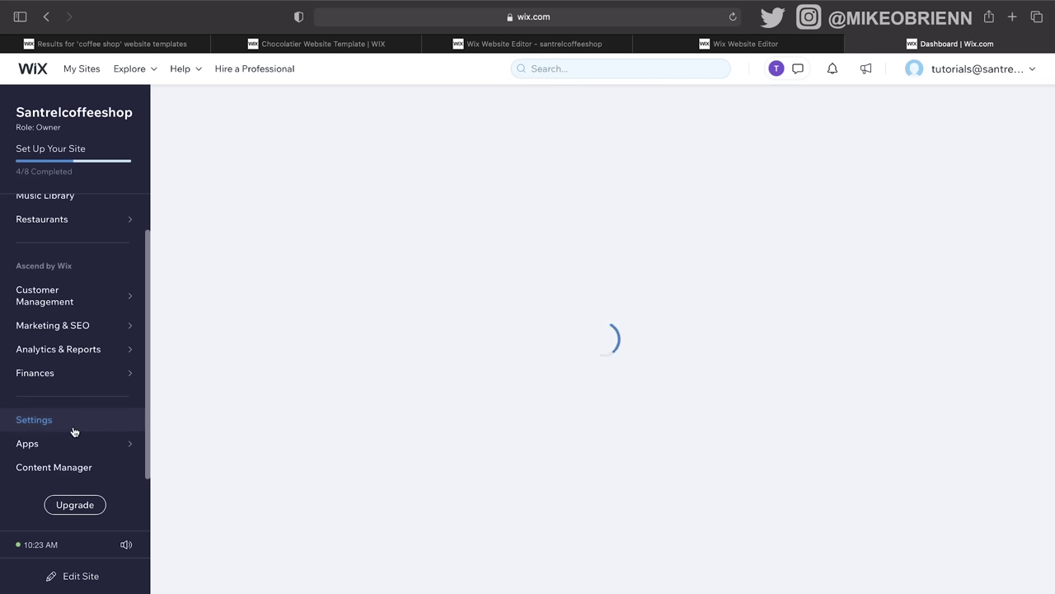
scroll(568, 320, "down", 2)
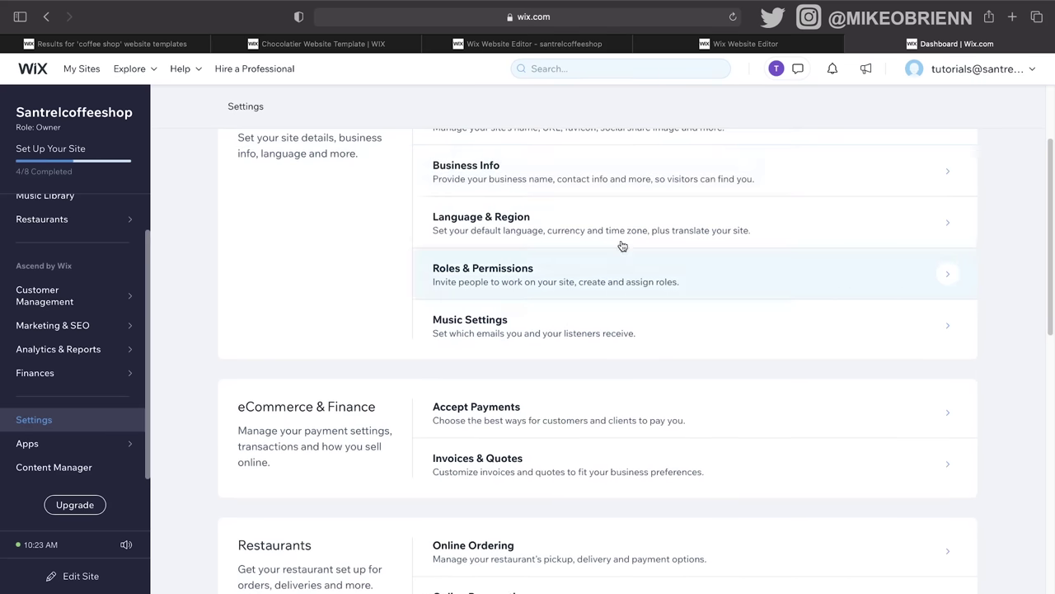
left_click(668, 188)
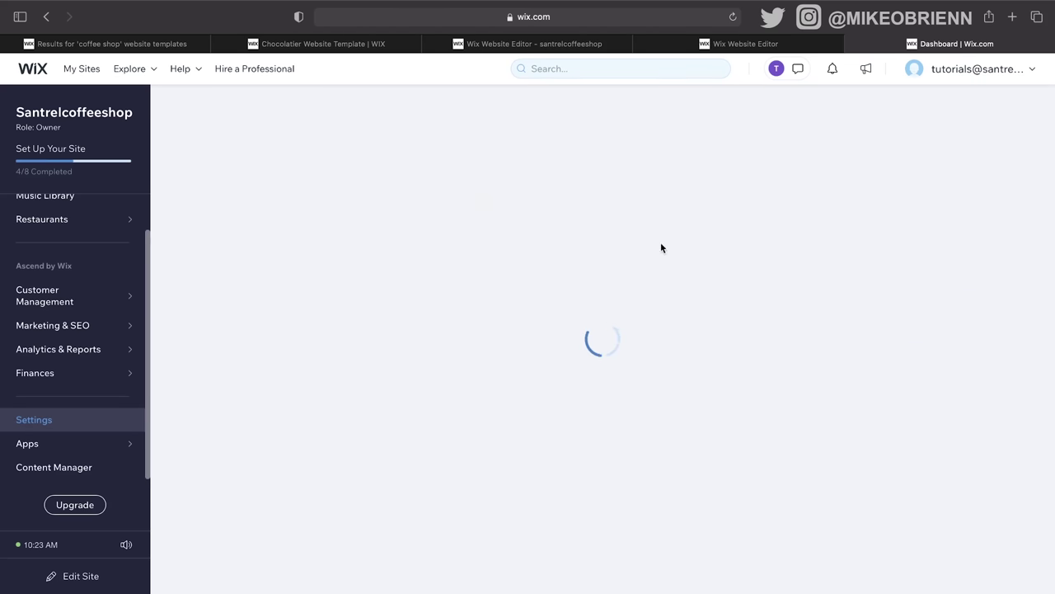
Step: Review Business Info's Profile, Contact Info, Location and Opening Hours, then return to the dashboard home
scroll(535, 483, "down", 1)
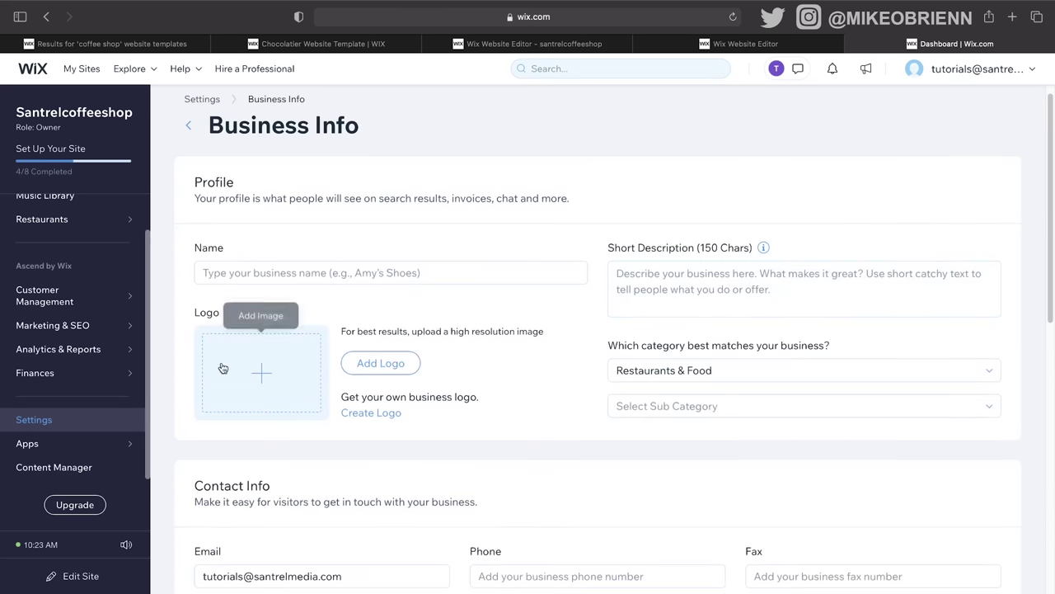
scroll(642, 330, "down", 4)
scroll(542, 418, "down", 4)
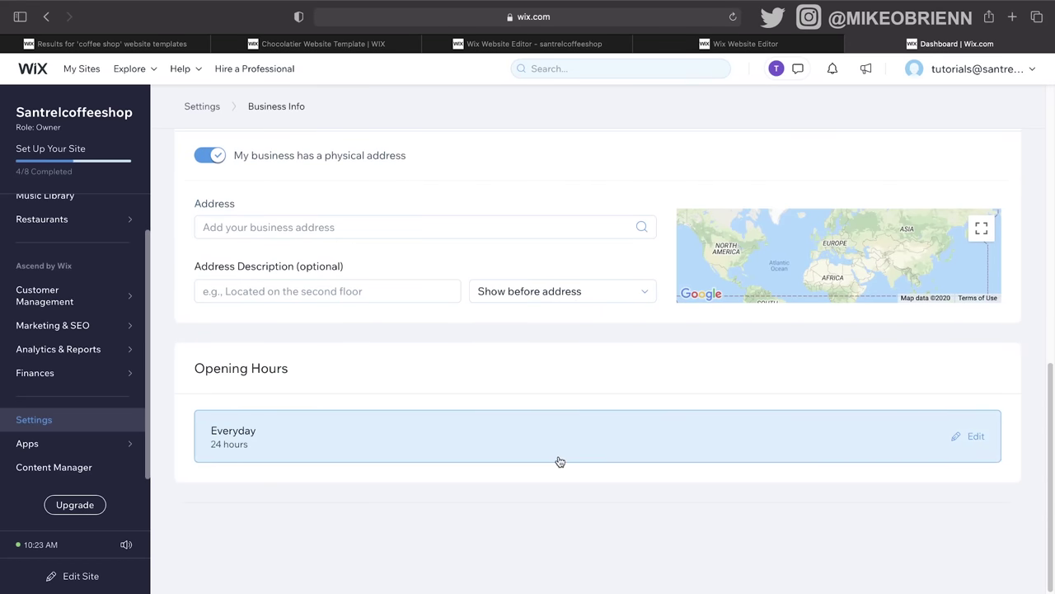
scroll(549, 414, "up", 8)
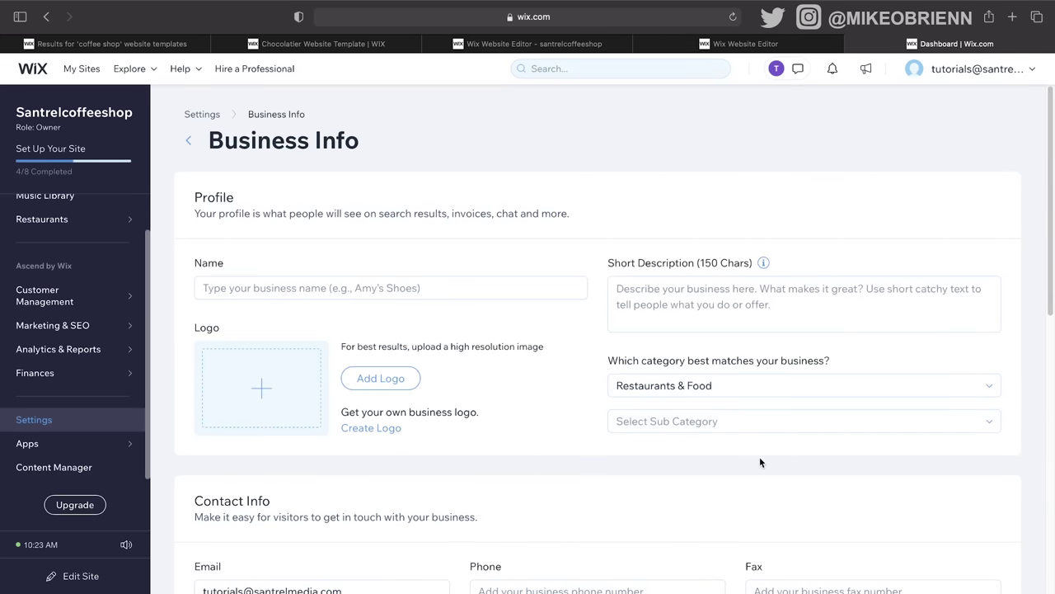
scroll(690, 457, "down", 3)
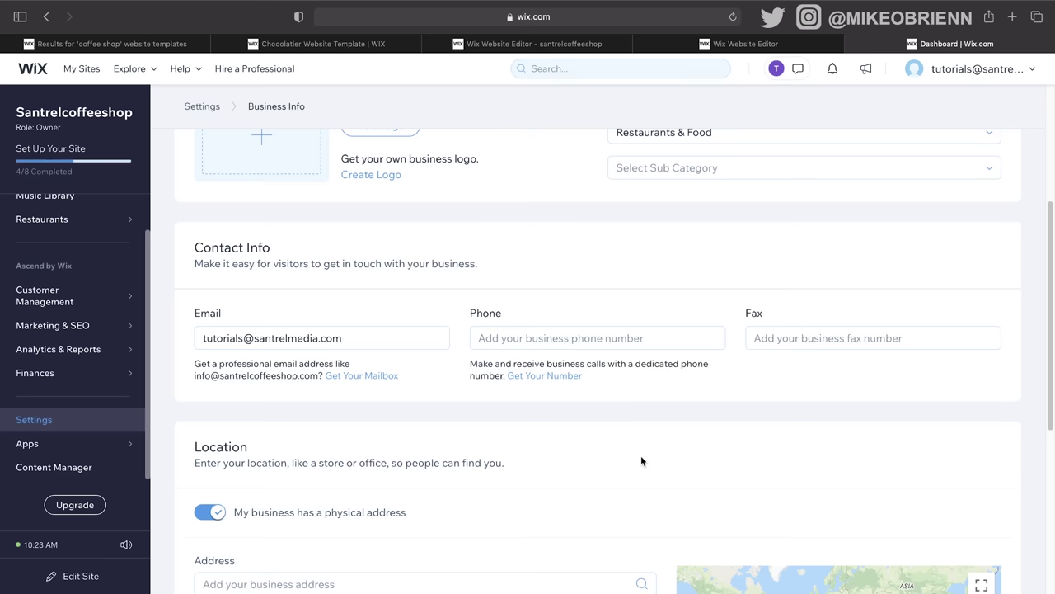
scroll(549, 433, "up", 3)
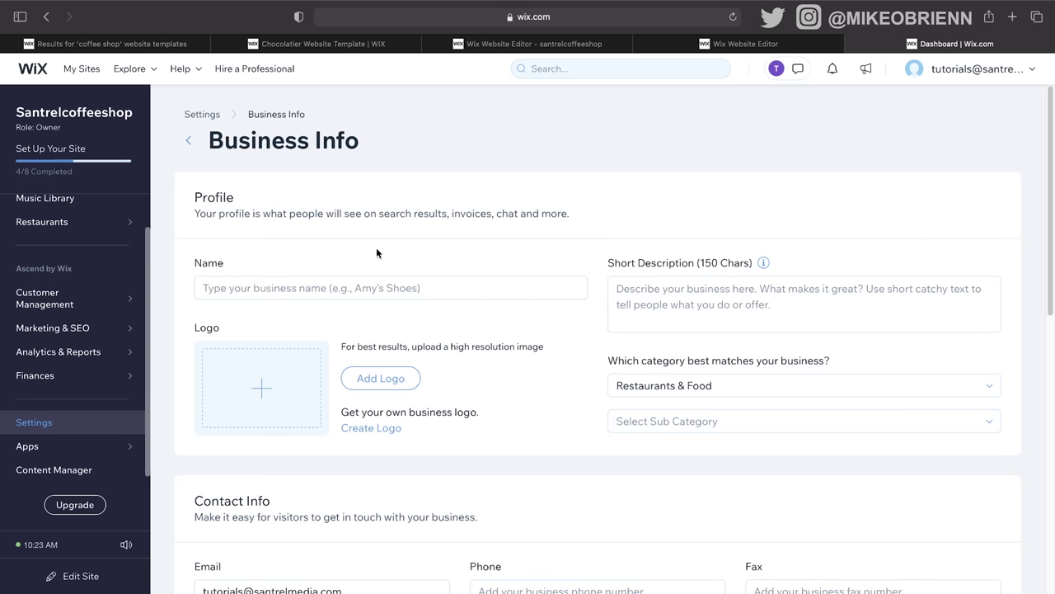
scroll(99, 248, "up", 2)
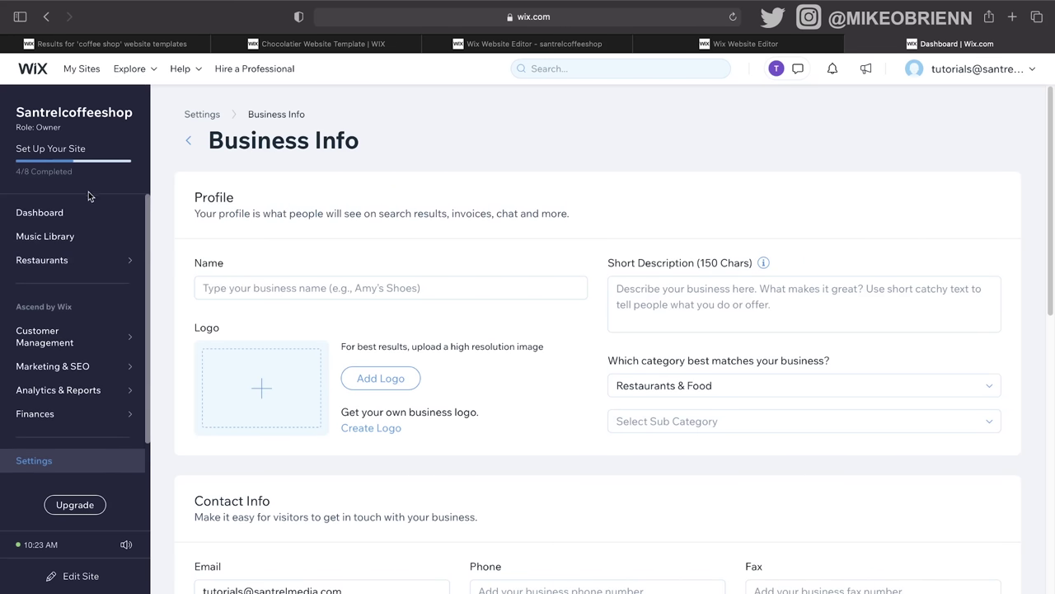
left_click(92, 216)
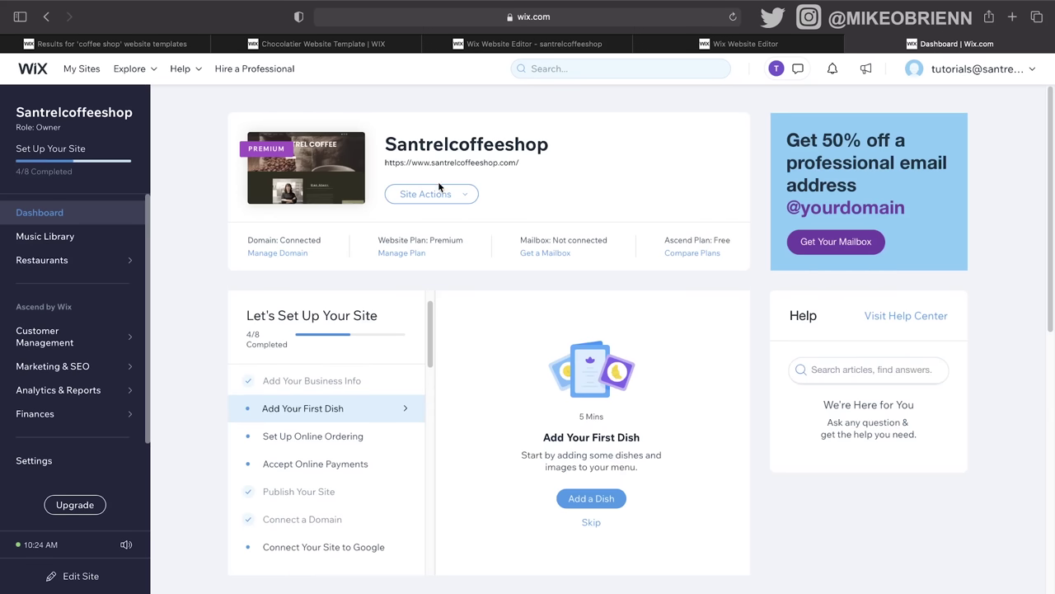
Step: Choose Edit Site from the Site Actions dropdown to open the editor in a new tab
left_click(436, 194)
left_click(432, 221)
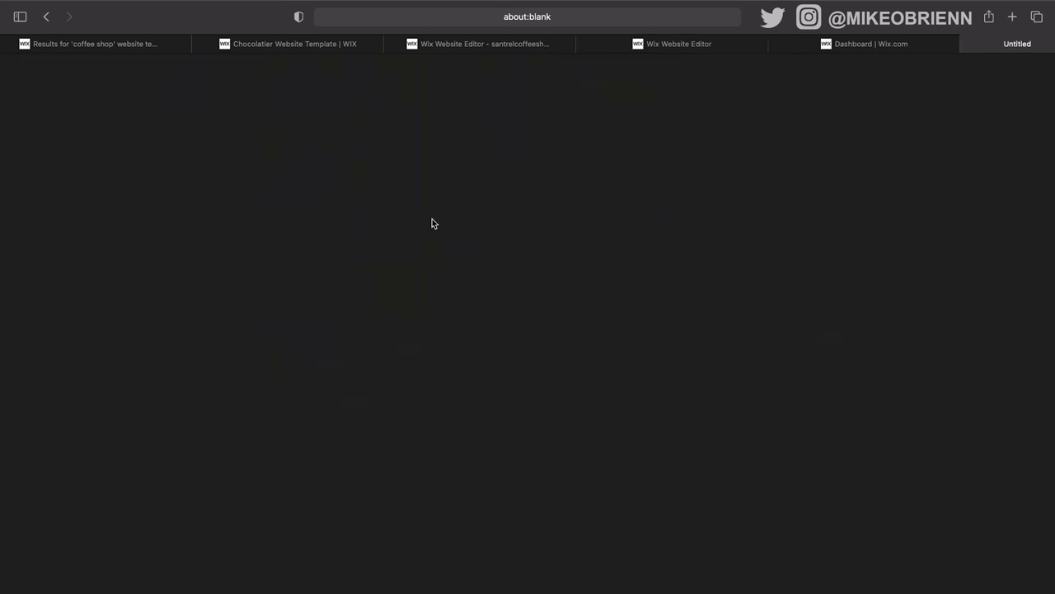